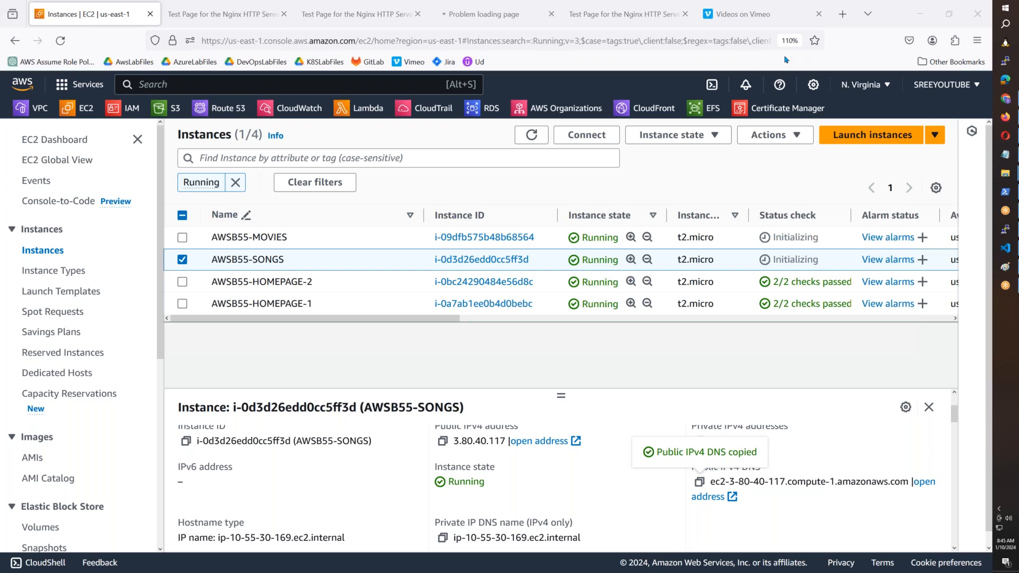
- Open Notepad and write the heading "Application Load Balancer(ALB)" in the new blank document
{"action": "key", "text": "super+r"}
{"action": "type", "text": "notepad"}
{"action": "key", "text": "Return"}
{"action": "left_click_drag", "start_coordinate": [202, 103], "coordinate": [442, 106]}
{"action": "type", "text": "App"}
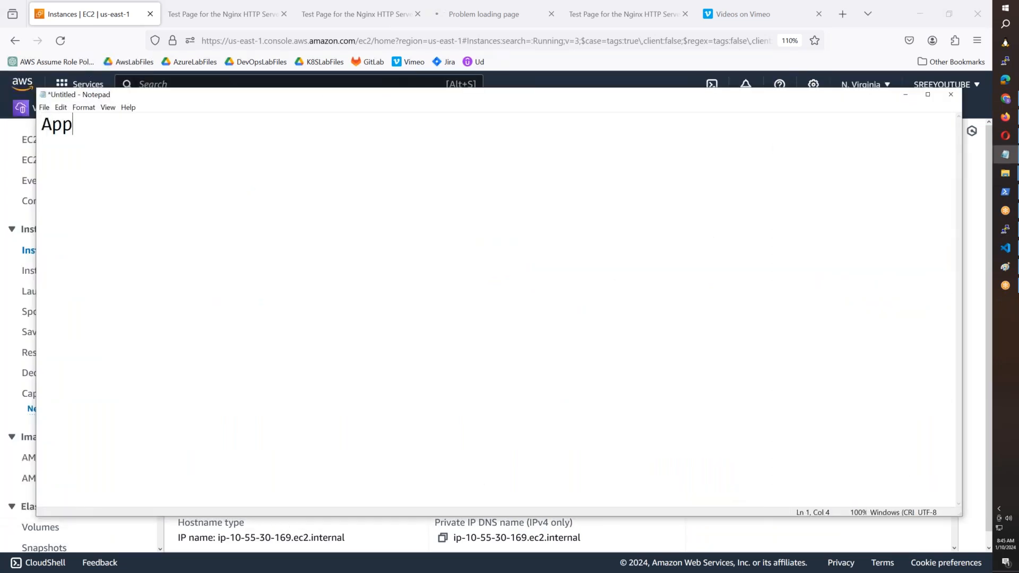
{"action": "type", "text": "lication Load Balancer"}
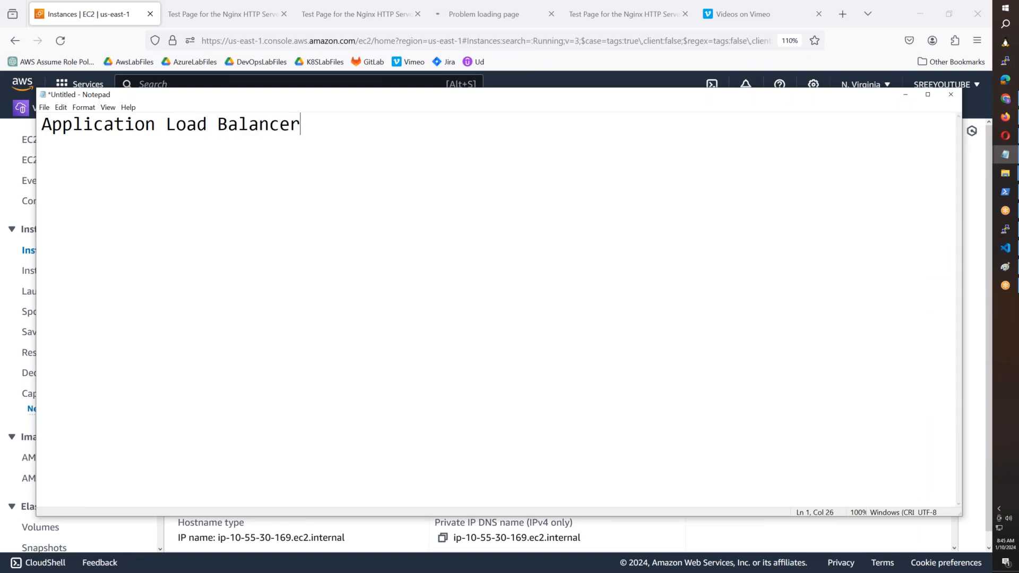
{"action": "type", "text": "(ALB)"}
- Add the second heading "Web Application Firewall(WAF)" below the first one, separated by a blank line
{"action": "key", "text": "Return"}
{"action": "key", "text": "Return"}
{"action": "type", "text": "Web A"}
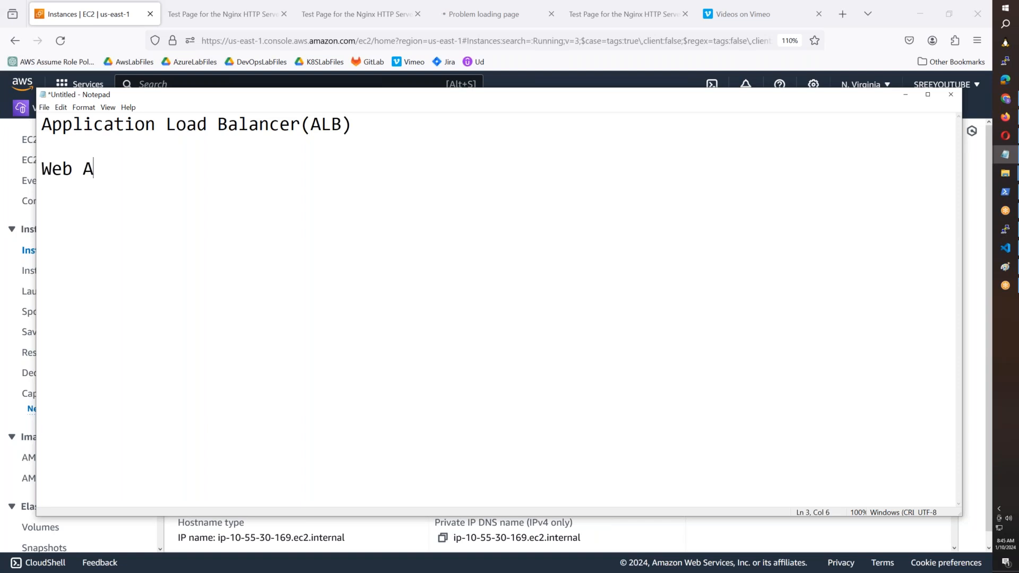
{"action": "type", "text": "pplication Firewall("}
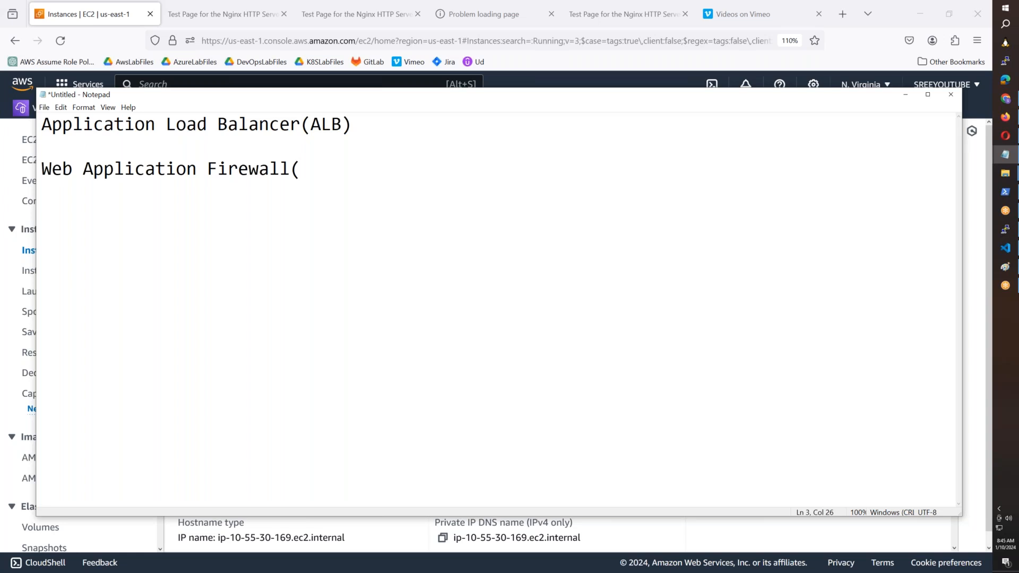
{"action": "type", "text": "WAF)"}
- Add the bullet "- http to htpps redirection." directly under the Application Load Balancer heading, without numbering
{"action": "left_click", "coordinate": [390, 128]}
{"action": "key", "text": "Return"}
{"action": "type", "text": "- "}
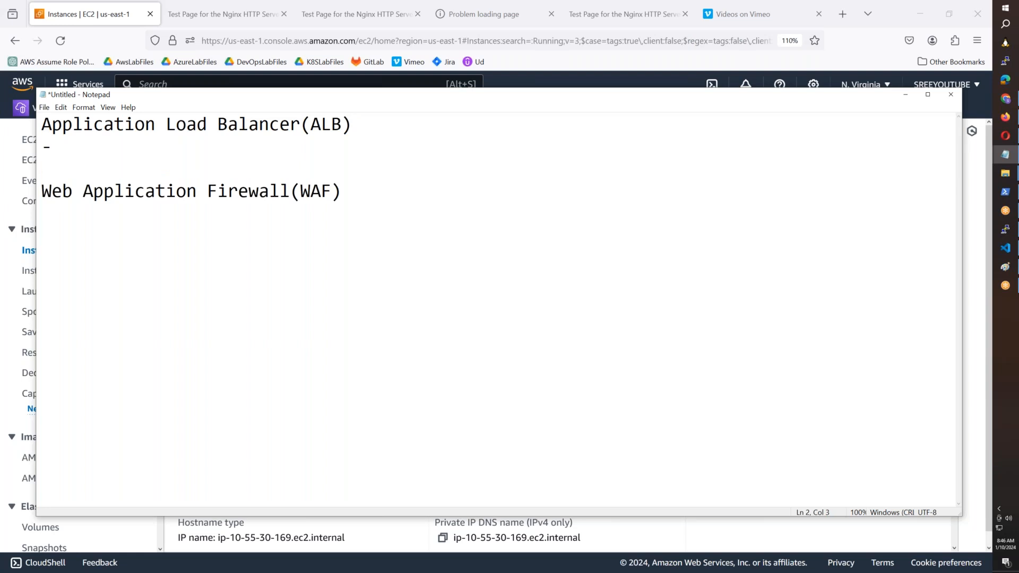
{"action": "type", "text": "1."}
{"action": "type", "text": " http to"}
{"action": "type", "text": " htop"}
{"action": "key", "text": "BackSpace"}
{"action": "key", "text": "BackSpace"}
{"action": "type", "text": "ps"}
{"action": "key", "text": "BackSpace"}
{"action": "key", "text": "BackSpace"}
{"action": "key", "text": "BackSpace"}
{"action": "type", "text": "ps reco"}
{"action": "key", "text": "BackSpace"}
{"action": "key", "text": "BackSpace"}
{"action": "key", "text": "BackSpace"}
{"action": "key", "text": "BackSpace"}
{"action": "key", "text": "BackSpace"}
{"action": "key", "text": "BackSpace"}
{"action": "type", "text": "ps recirection."}
{"action": "key", "text": "BackSpace"}
{"action": "key", "text": "BackSpace"}
{"action": "key", "text": "BackSpace"}
{"action": "key", "text": "BackSpace"}
{"action": "key", "text": "BackSpace"}
{"action": "key", "text": "BackSpace"}
{"action": "key", "text": "BackSpace"}
{"action": "key", "text": "BackSpace"}
{"action": "key", "text": "BackSpace"}
{"action": "key", "text": "BackSpace"}
{"action": "type", "text": "direction."}
{"action": "key", "text": "Return"}
{"action": "type", "text": "2."}
{"action": "key", "text": "BackSpace"}
{"action": "key", "text": "BackSpace"}
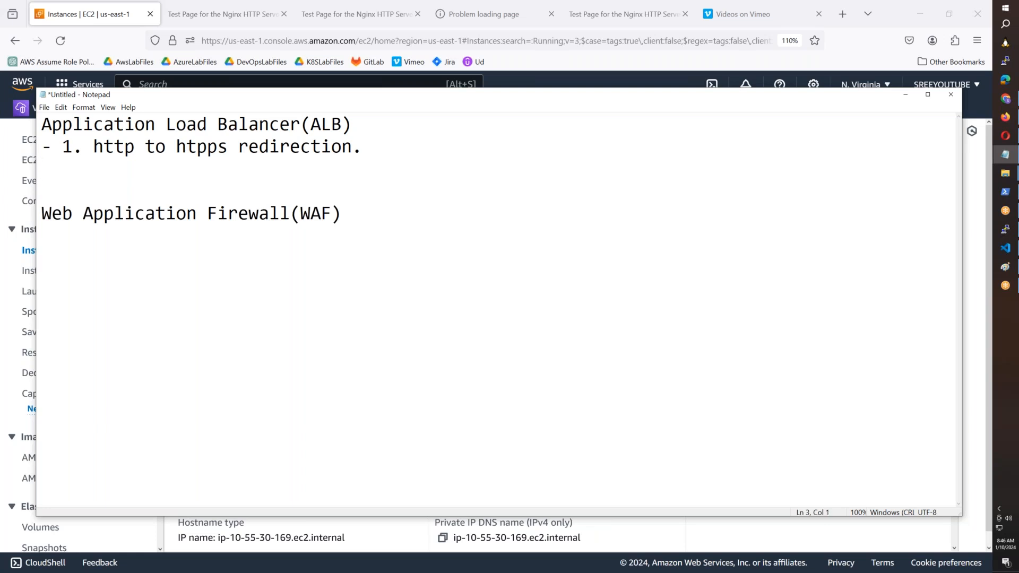
{"action": "key", "text": "Up"}
{"action": "key", "text": "Right"}
{"action": "key", "text": "BackSpace"}
{"action": "key", "text": "BackSpace"}
{"action": "key", "text": "BackSpace"}
- Add the bullet "- path/url based routing." below the redirection bullet
{"action": "type", "text": "- path bae"}
{"action": "key", "text": "BackSpace"}
{"action": "key", "text": "BackSpace"}
{"action": "key", "text": "BackSpace"}
{"action": "key", "text": "BackSpace"}
{"action": "type", "text": "/rl"}
{"action": "key", "text": "BackSpace"}
{"action": "key", "text": "BackSpace"}
{"action": "key", "text": "BackSpace"}
{"action": "type", "text": "ur"}
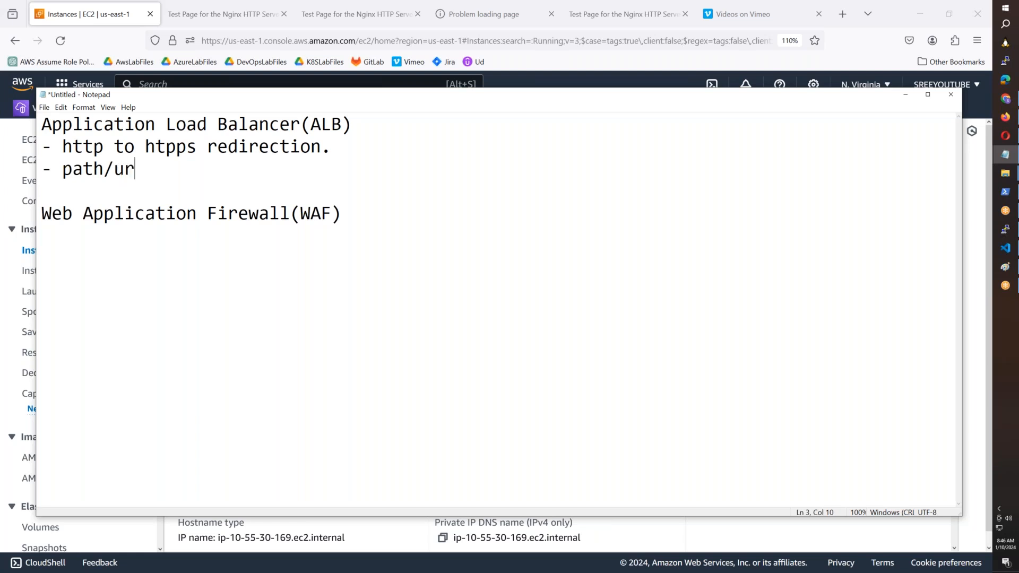
{"action": "type", "text": "l based routing"}
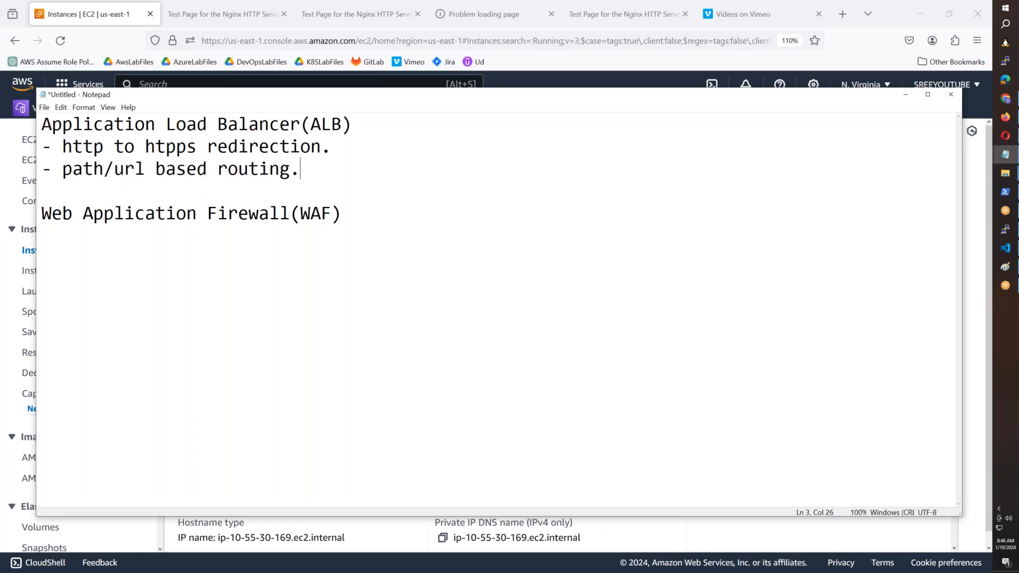
{"action": "type", "text": "."}
- Add the bullet "- Blue/Green or Canary Based deployment." below the routing bullet
{"action": "key", "text": "Return"}
{"action": "type", "text": "- Blue/"}
{"action": "type", "text": "Green o"}
{"action": "type", "text": "r"}
{"action": "key", "text": "BackSpace"}
{"action": "type", "text": "ee"}
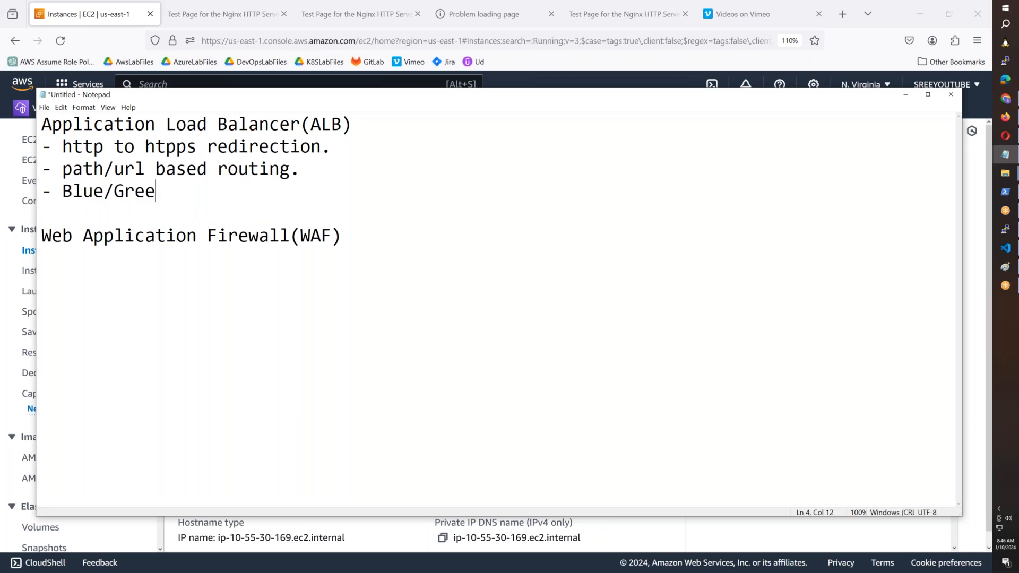
{"action": "type", "text": "n or Canary"}
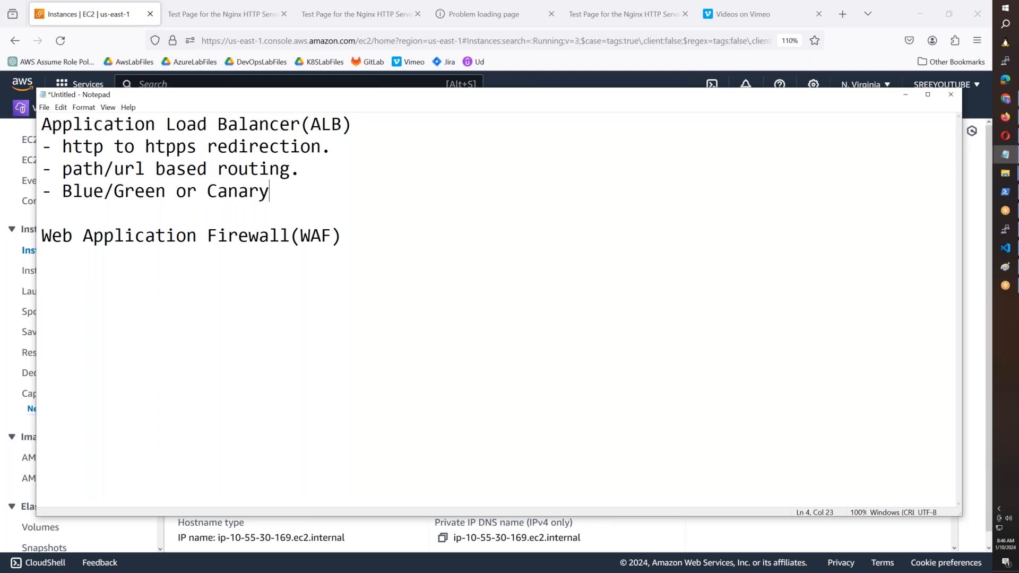
{"action": "type", "text": " Based deployment."}
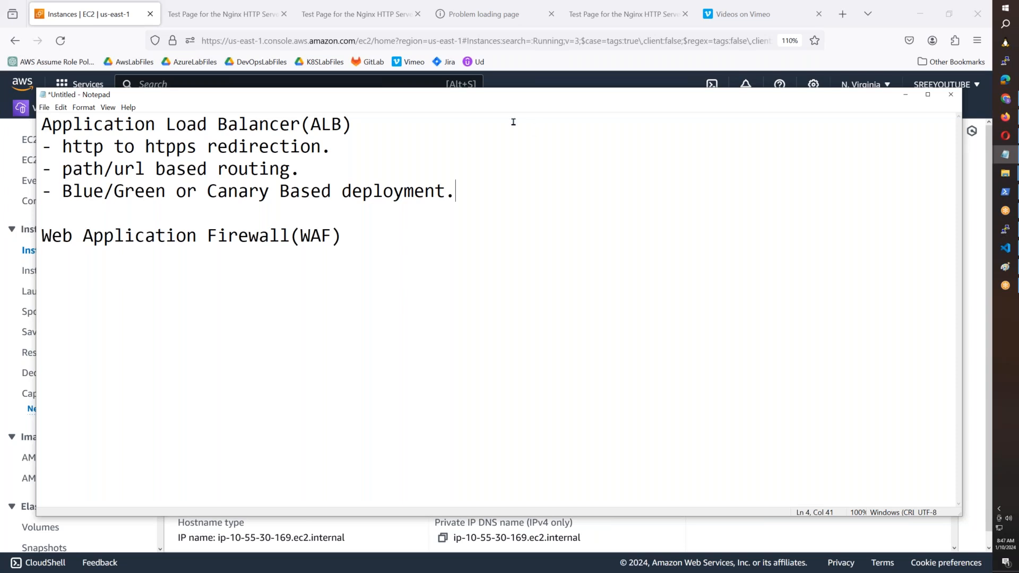
- Switch to Firefox, check the HOMEPAGE-1 and HOMEPAGE-2 Nginx test pages, and reload HOMEPAGE-2
{"action": "left_click", "coordinate": [97, 16]}
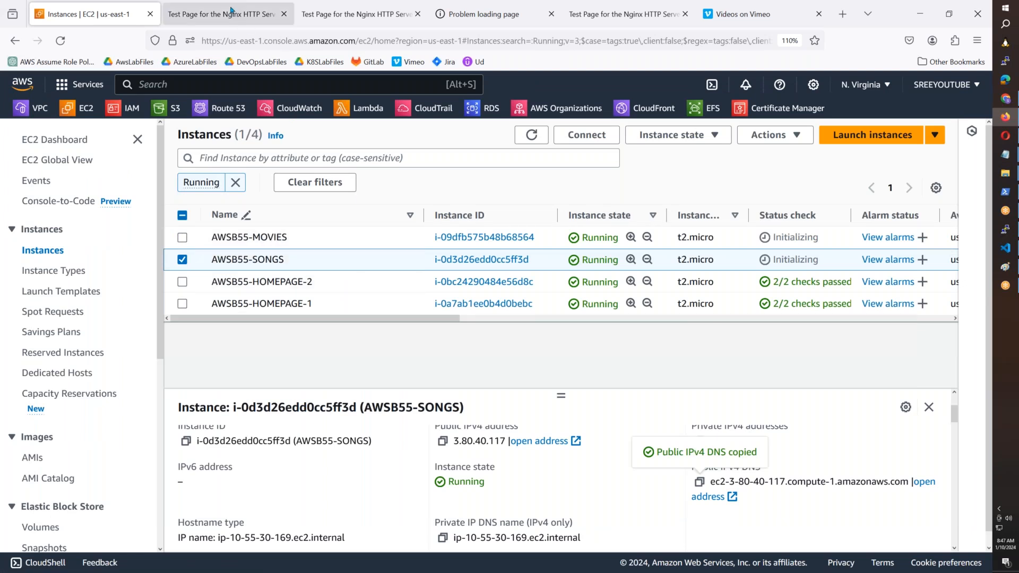
{"action": "left_click", "coordinate": [232, 10]}
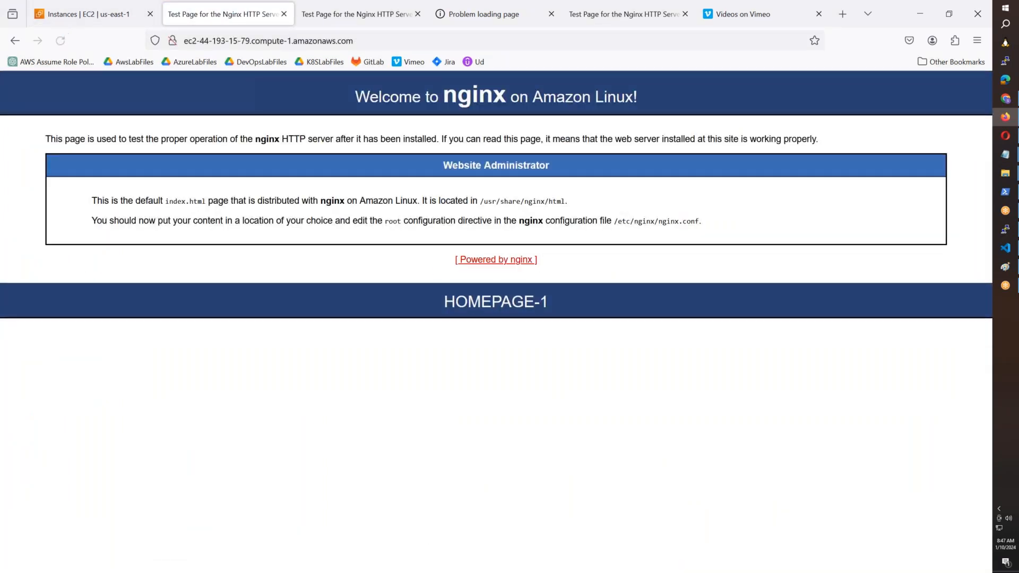
{"action": "left_click_drag", "start_coordinate": [562, 311], "coordinate": [443, 302]}
{"action": "left_click", "coordinate": [375, 19]}
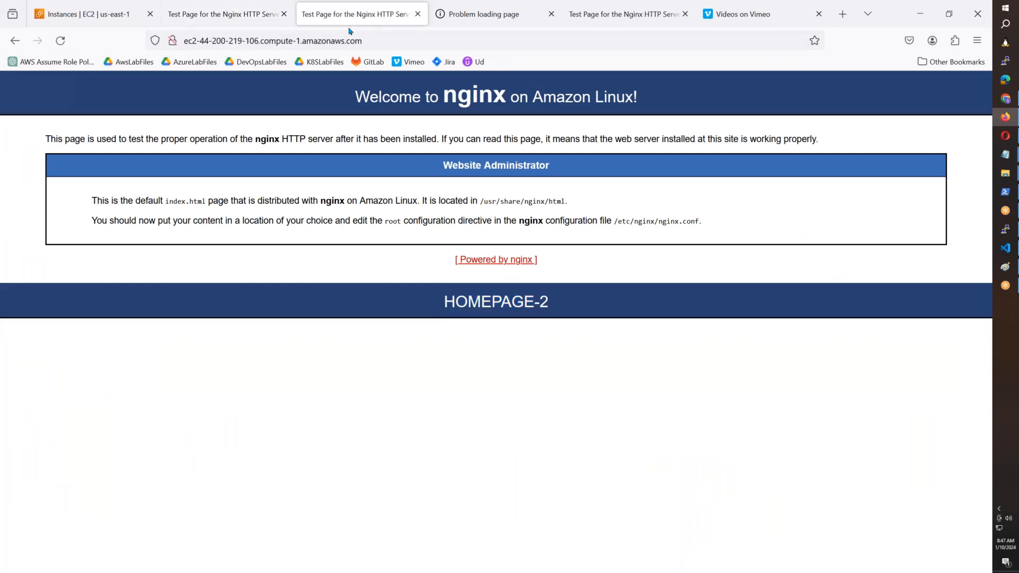
{"action": "left_click", "coordinate": [60, 41]}
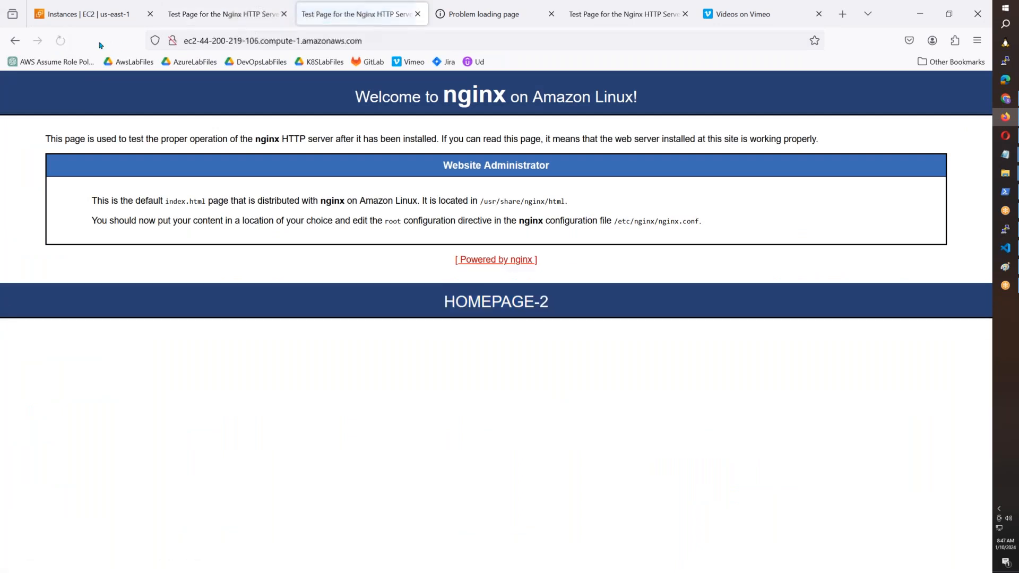
- Move the MOVIES-PAGE browser tab ahead of the songs server's tab and reload the movies page
{"action": "left_click", "coordinate": [585, 27]}
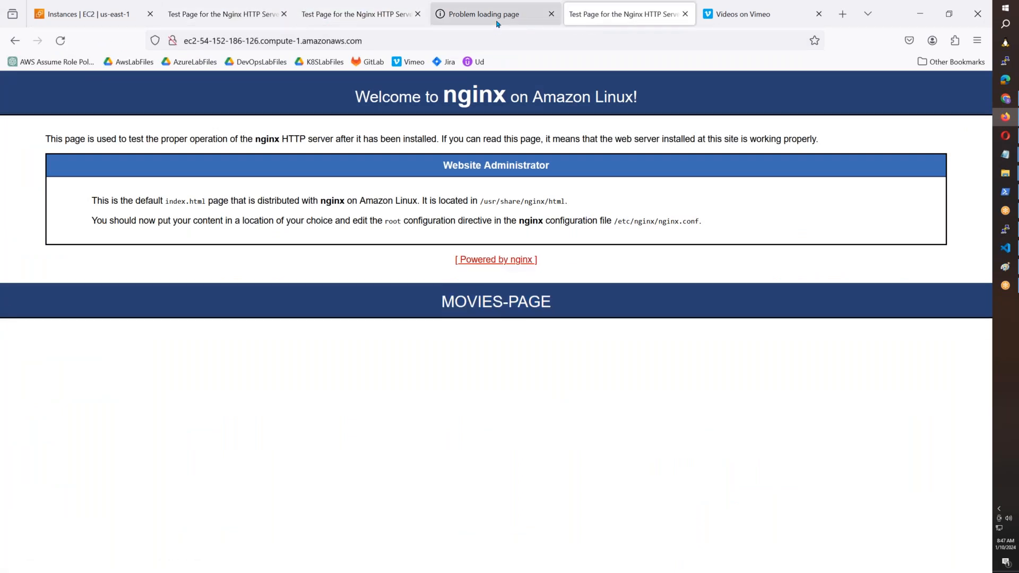
{"action": "left_click", "coordinate": [497, 26]}
{"action": "left_click_drag", "start_coordinate": [650, 24], "coordinate": [490, 27]}
{"action": "left_click", "coordinate": [60, 40]}
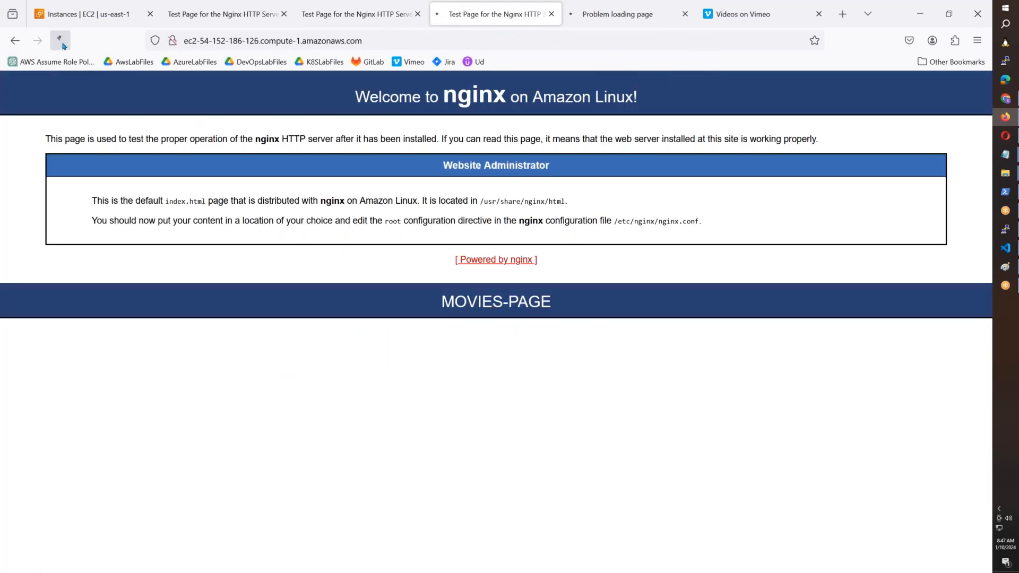
- Retry loading the songs server's page at ec2-3-80-40-117.compute-1.amazonaws.com
{"action": "left_click", "coordinate": [82, 19]}
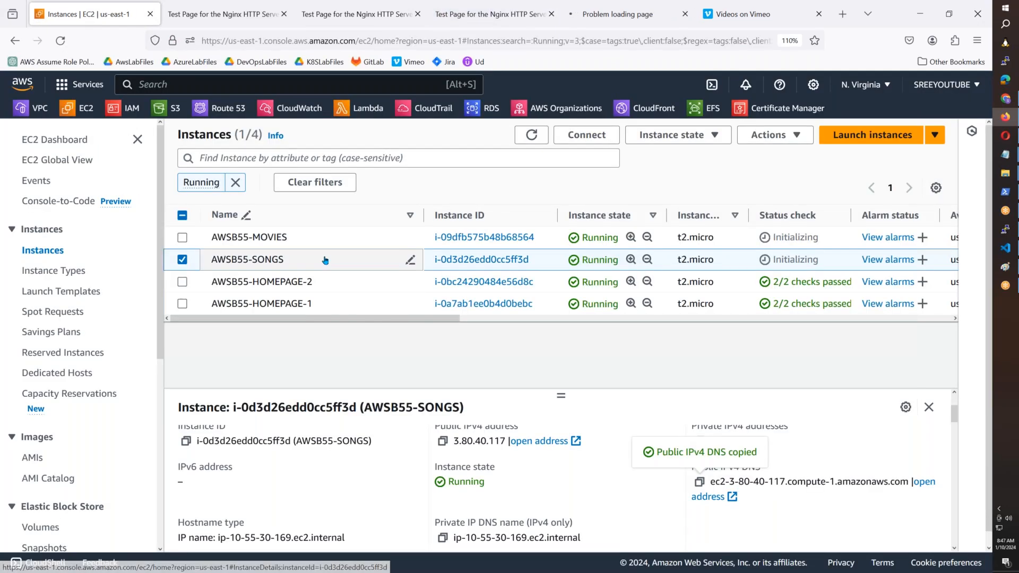
{"action": "left_click", "coordinate": [627, 14]}
{"action": "left_click", "coordinate": [85, 14]}
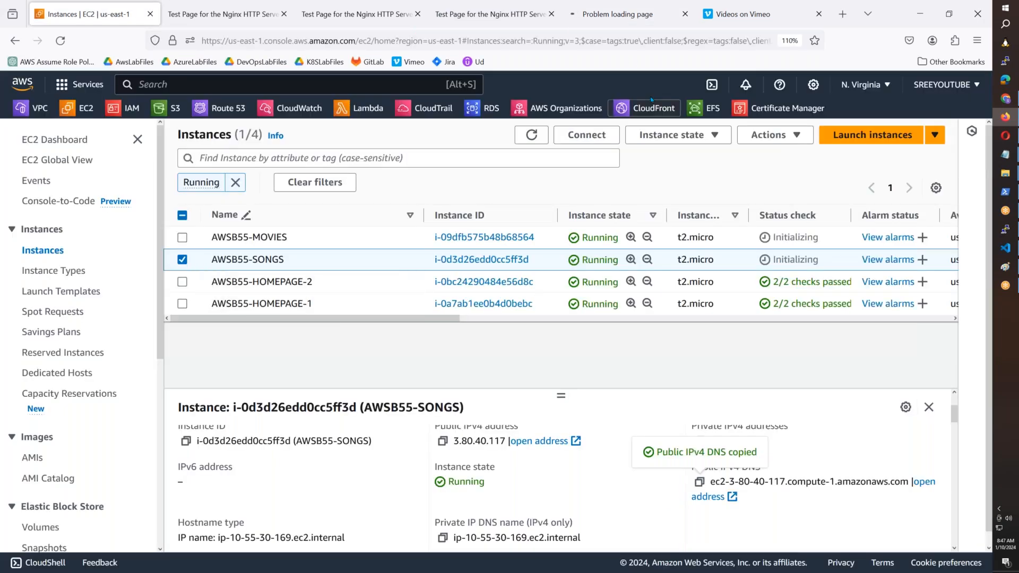
{"action": "left_click", "coordinate": [626, 15]}
{"action": "left_click", "coordinate": [424, 40]}
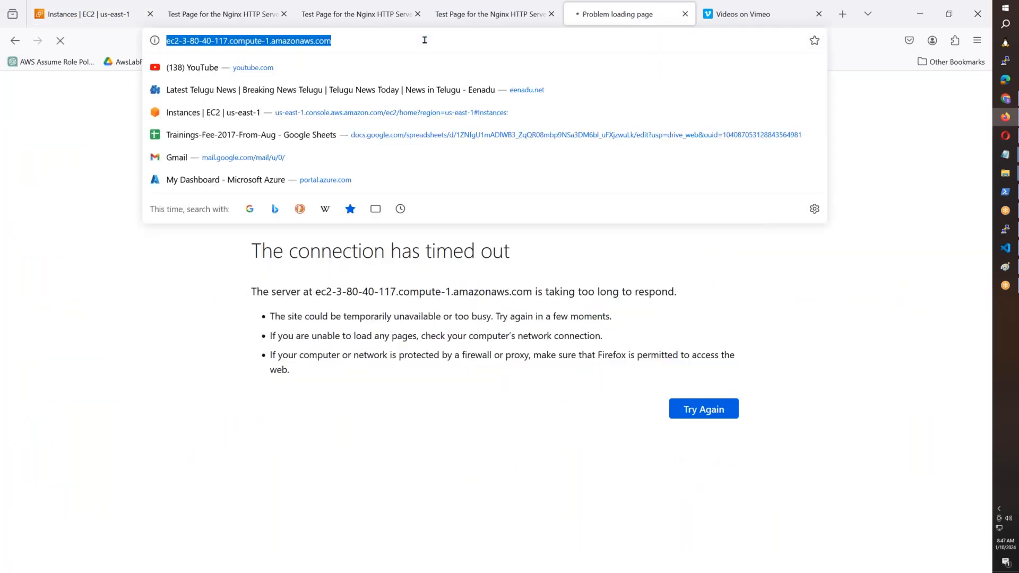
{"action": "key", "text": "Return"}
- Try to connect to ec2-3-80-40-117.compute-1.amazonaws.com over SSH in PuTTY, using the saved ec2-user@ session
{"action": "left_click", "coordinate": [1006, 61]}
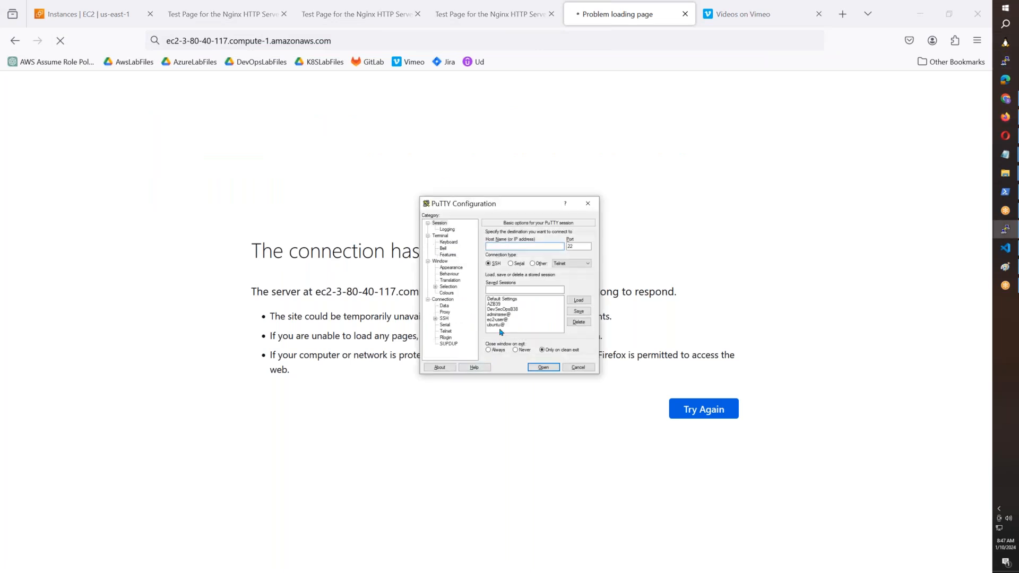
{"action": "left_click", "coordinate": [498, 320]}
{"action": "left_click", "coordinate": [578, 301]}
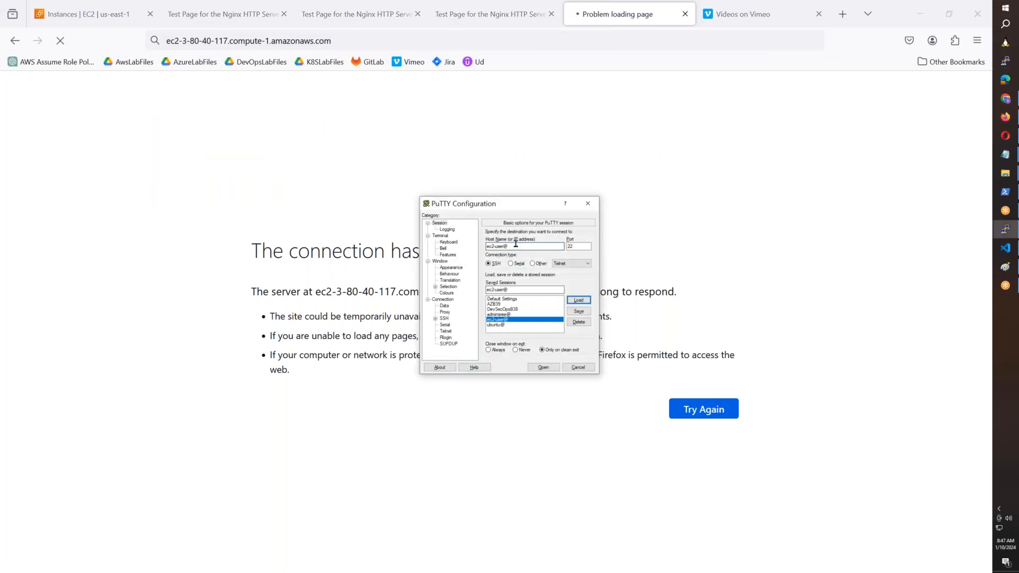
{"action": "left_click", "coordinate": [544, 367]}
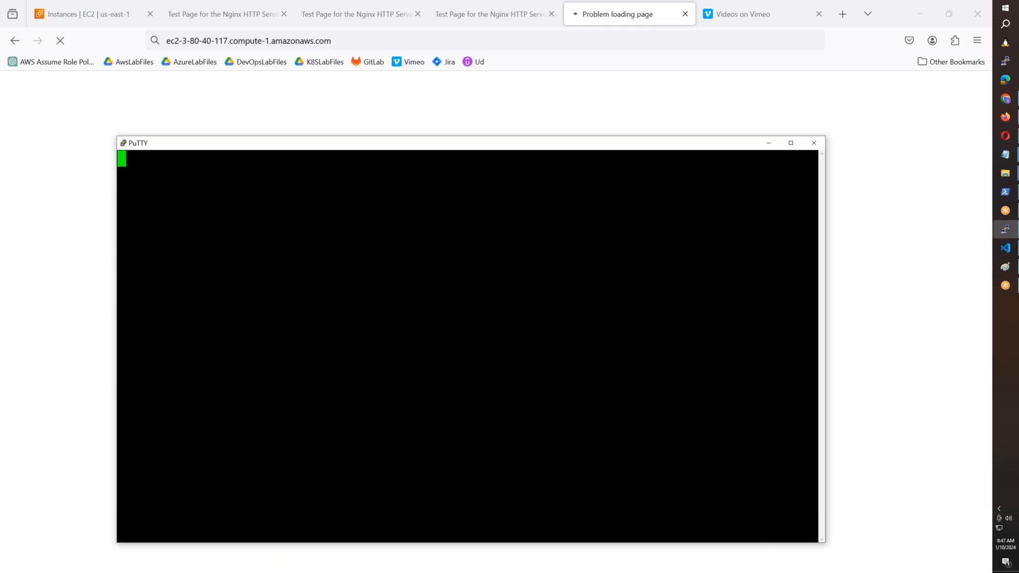
- Review the IP addresses and networking details of the AWSB55-SONGS instance in the EC2 console
{"action": "left_click", "coordinate": [75, 16]}
{"action": "scroll", "coordinate": [421, 466], "scroll_direction": "up", "scroll_amount": 3}
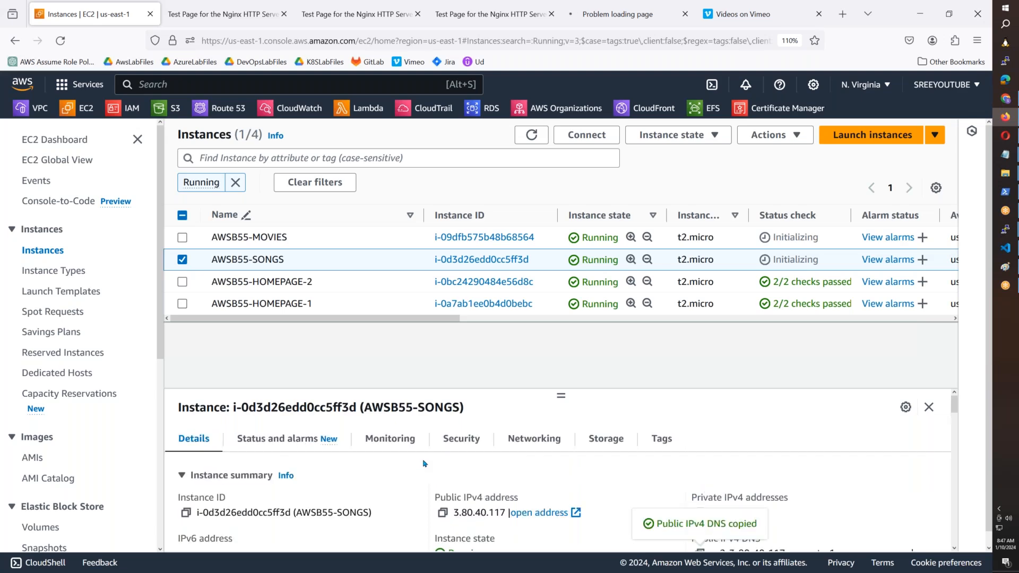
{"action": "scroll", "coordinate": [525, 447], "scroll_direction": "down", "scroll_amount": 5}
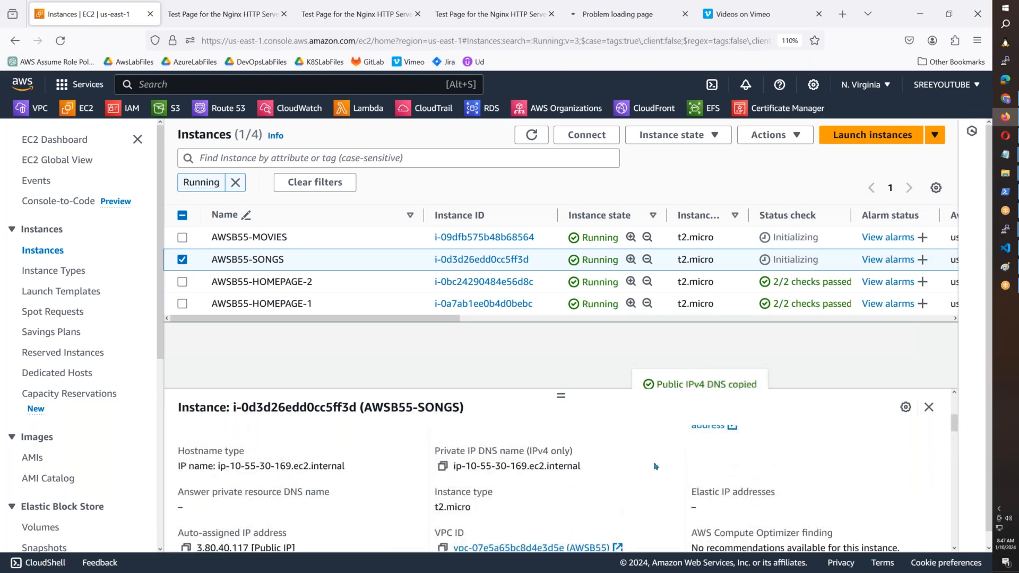
{"action": "scroll", "coordinate": [656, 466], "scroll_direction": "up", "scroll_amount": 5}
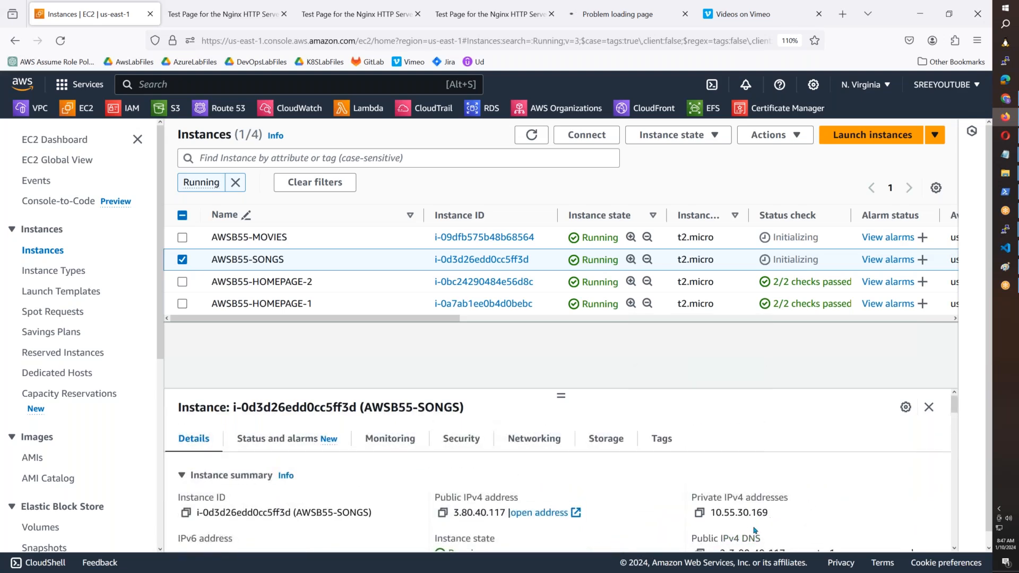
{"action": "left_click_drag", "start_coordinate": [751, 514], "coordinate": [742, 513]}
{"action": "right_click", "coordinate": [702, 264]}
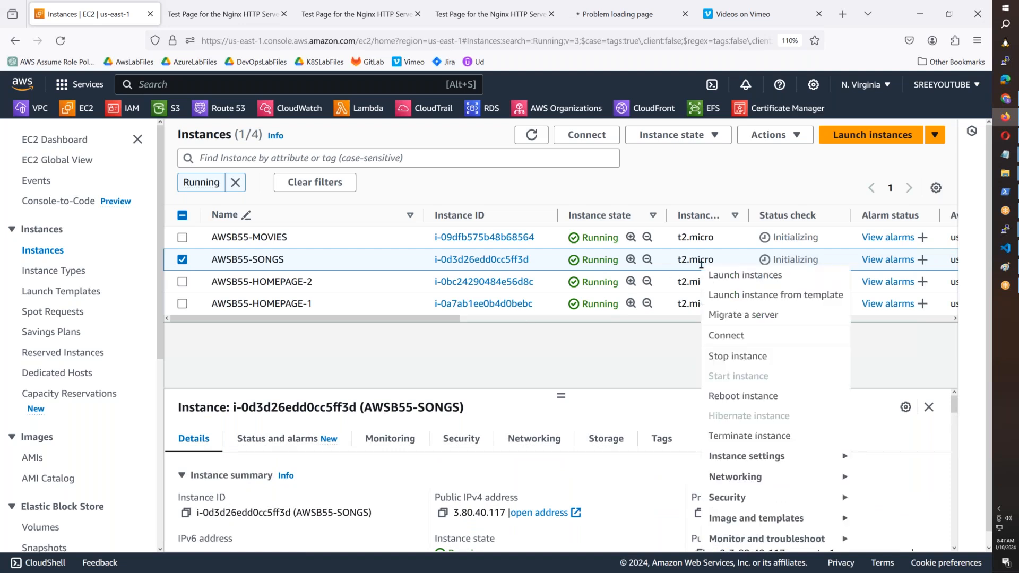
{"action": "left_click_drag", "start_coordinate": [738, 416], "coordinate": [750, 444]}
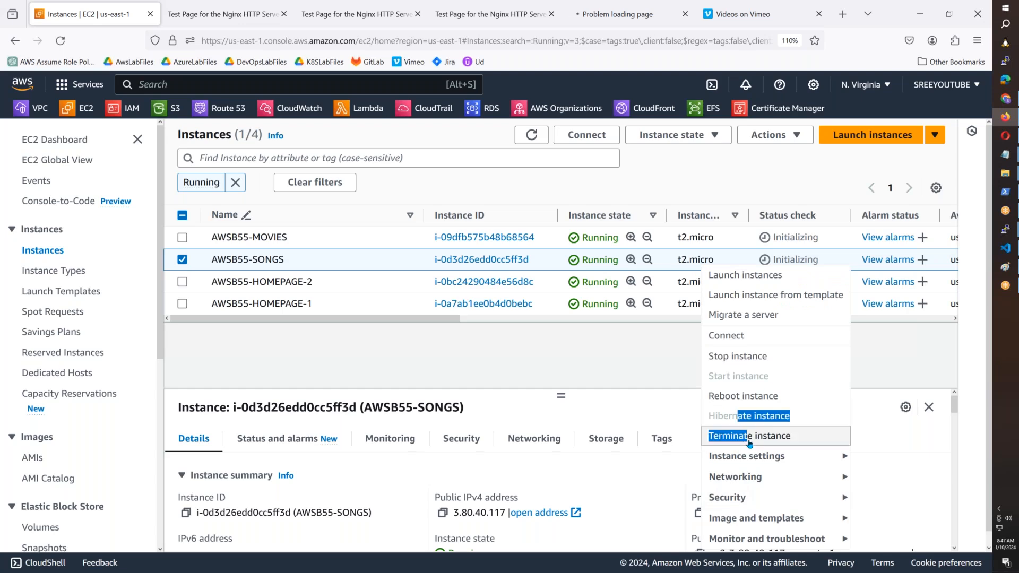
{"action": "left_click", "coordinate": [765, 441]}
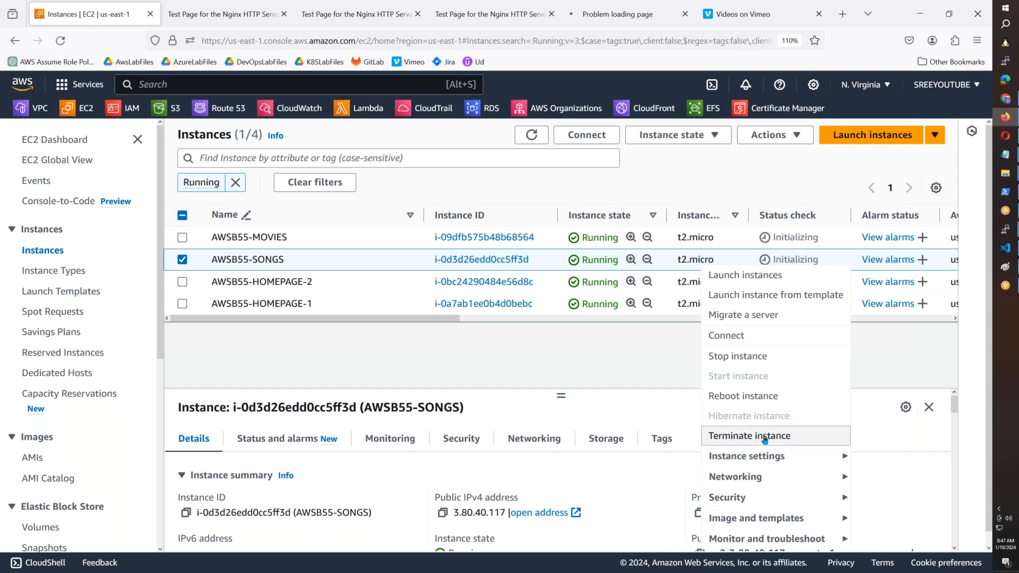
{"action": "left_click", "coordinate": [733, 435]}
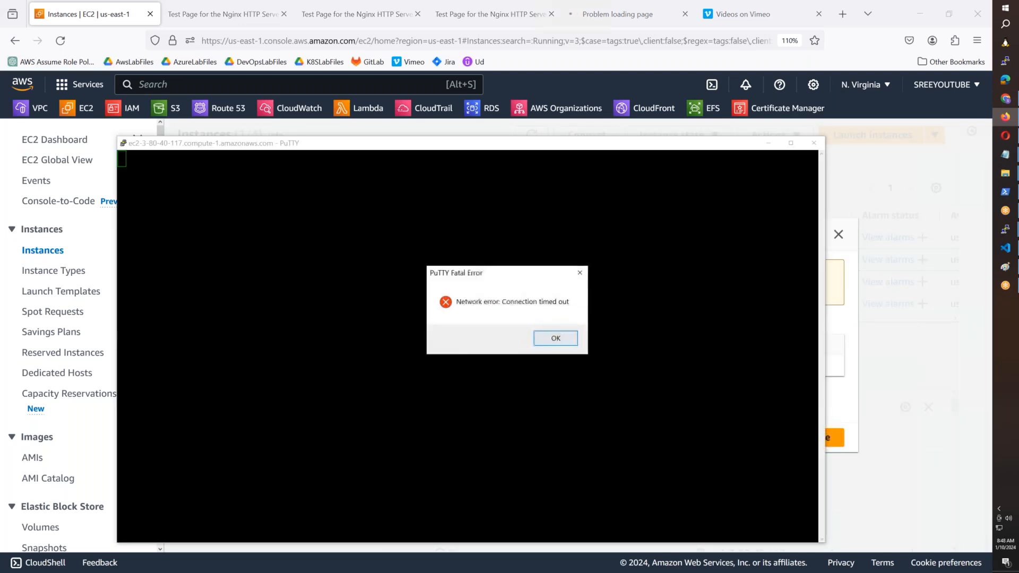
{"action": "left_click", "coordinate": [553, 340]}
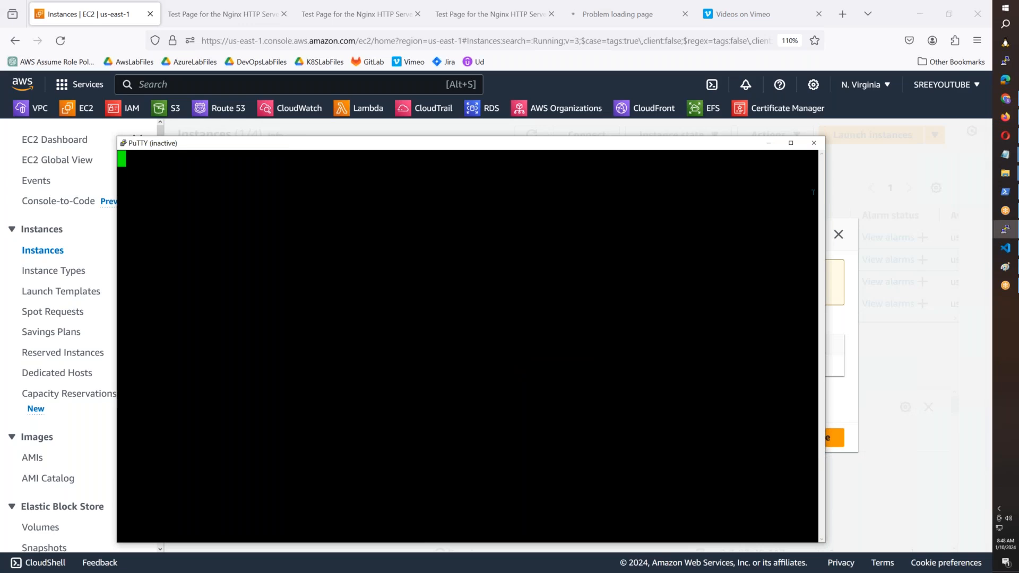
{"action": "left_click", "coordinate": [814, 143]}
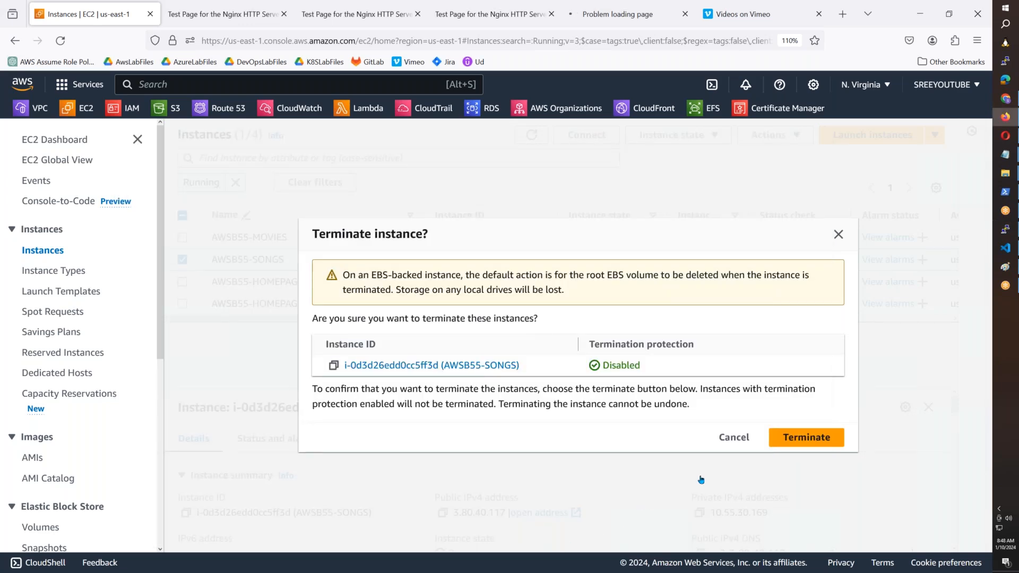
{"action": "left_click", "coordinate": [403, 481]}
- Open the subnet of the AWSB55-SONGS instance in a new browser tab to check it, and return to the instances list
{"action": "scroll", "coordinate": [393, 499], "scroll_direction": "down", "scroll_amount": 3}
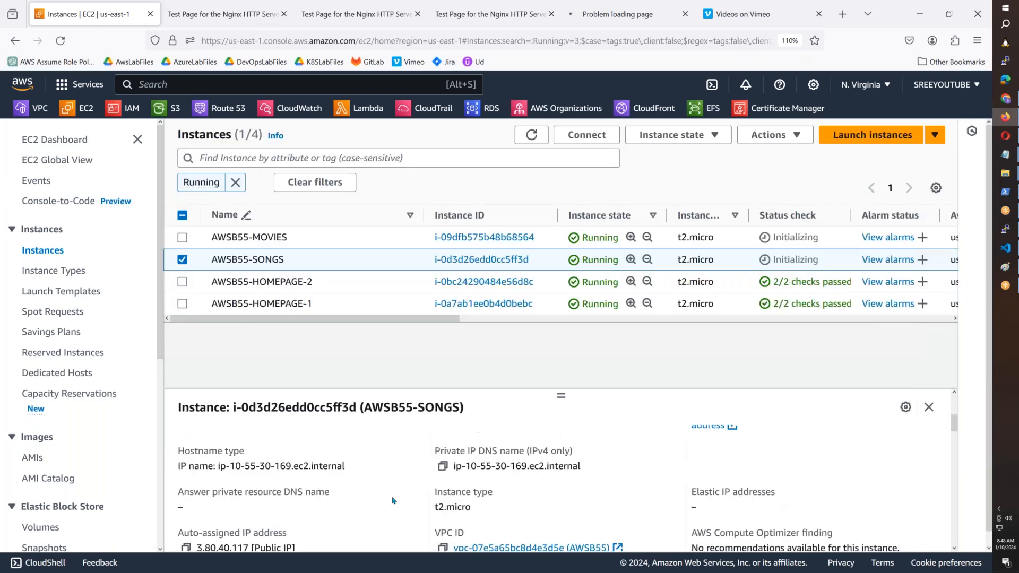
{"action": "scroll", "coordinate": [392, 500], "scroll_direction": "down", "scroll_amount": 6}
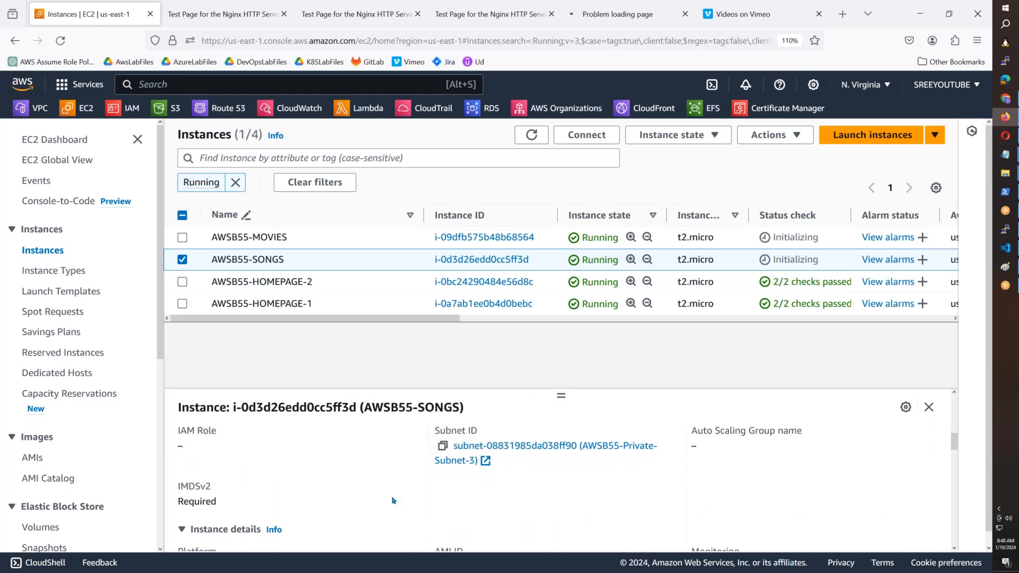
{"action": "scroll", "coordinate": [393, 500], "scroll_direction": "up", "scroll_amount": 4}
{"action": "right_click", "coordinate": [549, 517]}
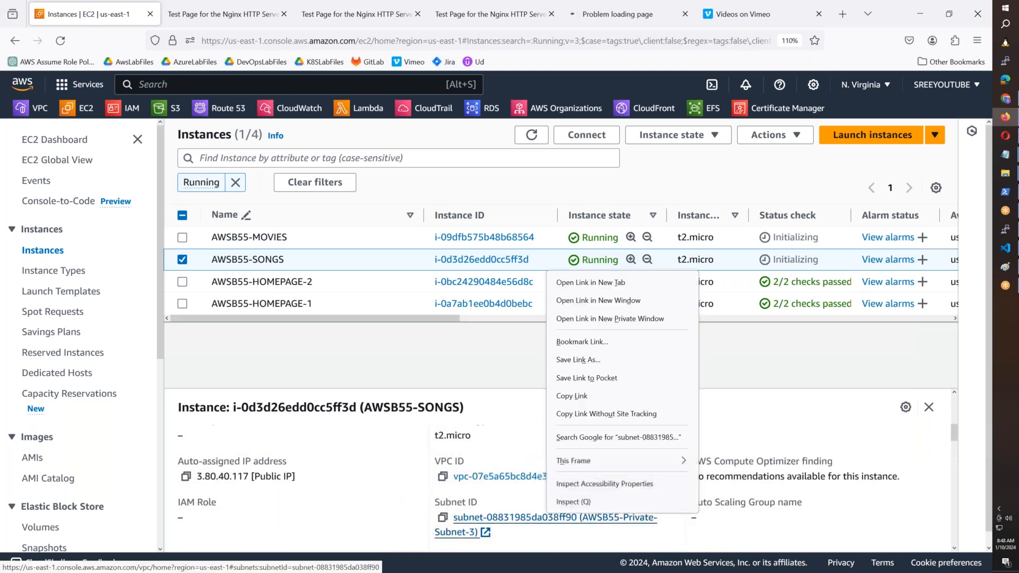
{"action": "left_click", "coordinate": [592, 284]}
{"action": "left_click", "coordinate": [171, 17]}
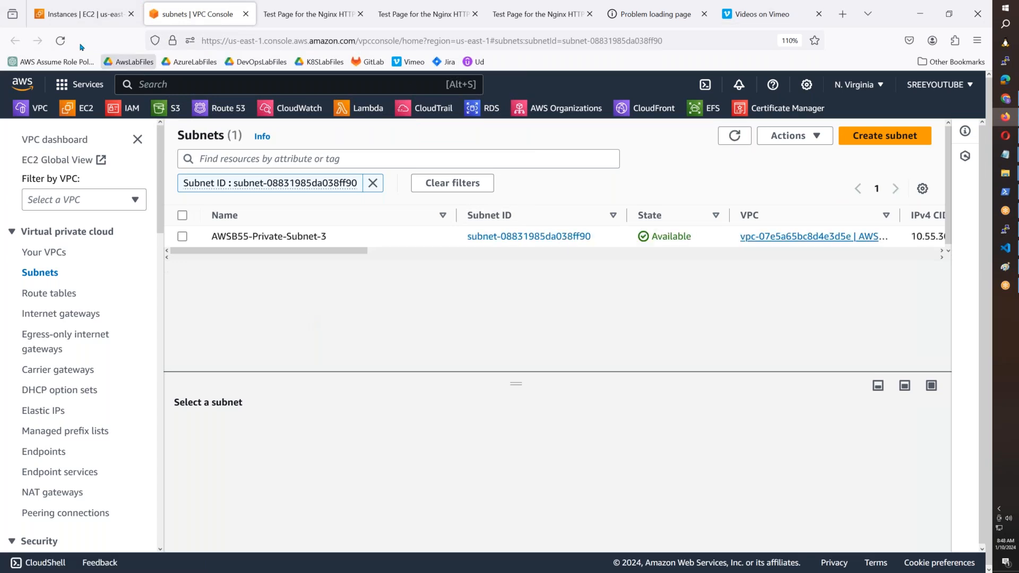
{"action": "left_click", "coordinate": [75, 16]}
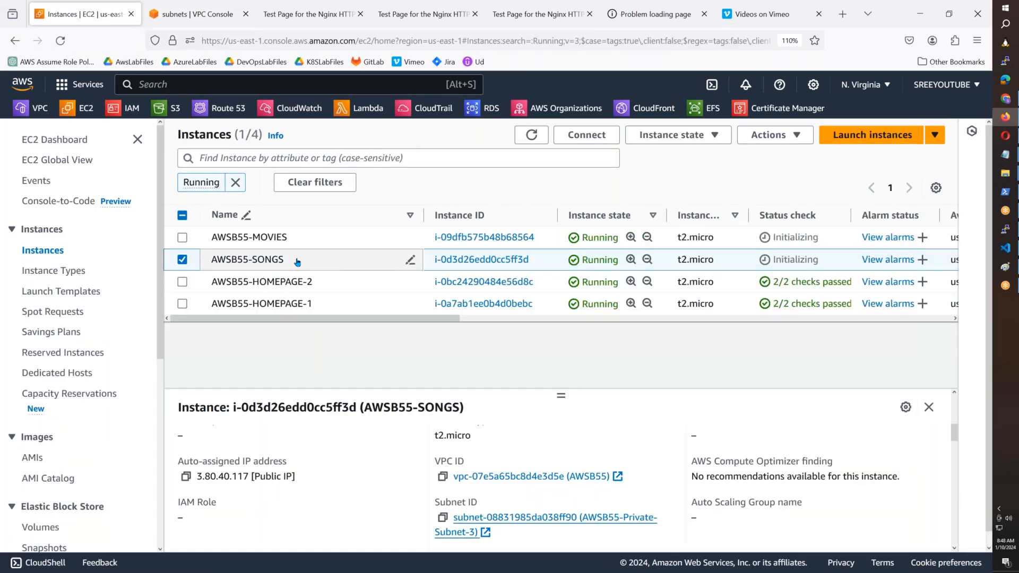
{"action": "left_click", "coordinate": [410, 259]}
{"action": "left_click_drag", "start_coordinate": [284, 259], "coordinate": [134, 257]}
{"action": "left_click", "coordinate": [395, 260]}
{"action": "left_click", "coordinate": [409, 260]}
- Terminate the AWSB55-SONGS instance
{"action": "right_click", "coordinate": [553, 262]}
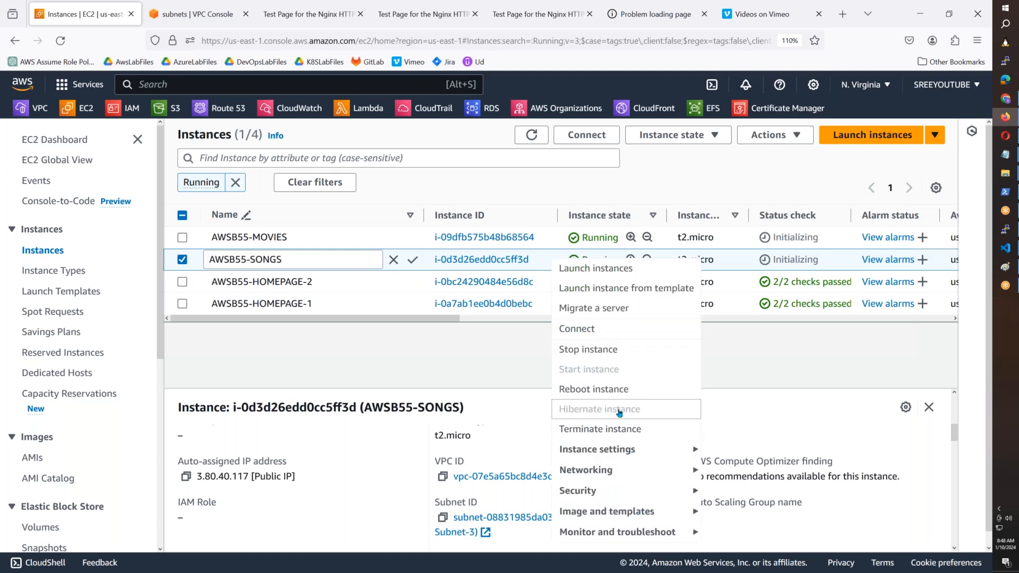
{"action": "left_click", "coordinate": [665, 438]}
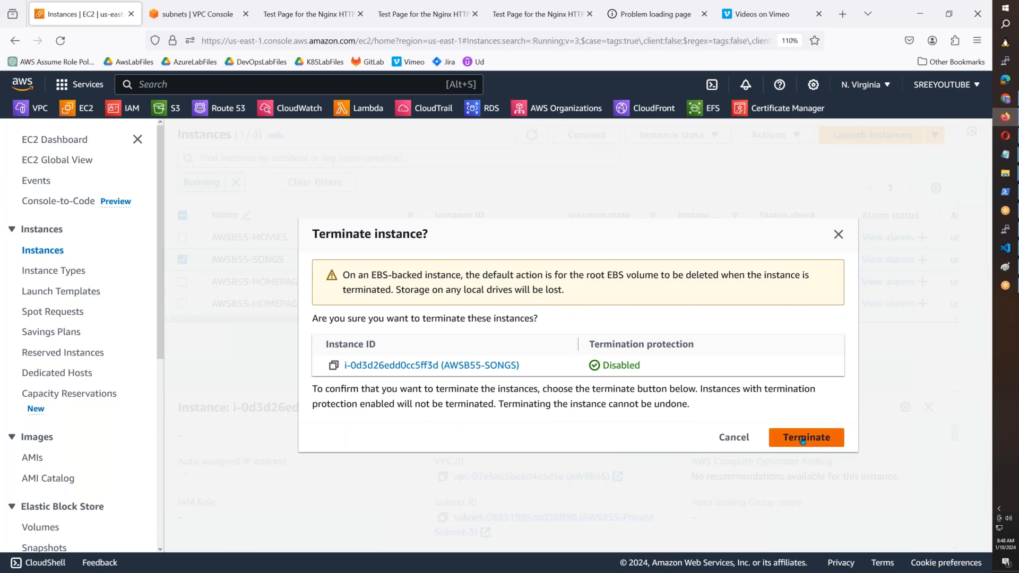
{"action": "key", "text": "Escape"}
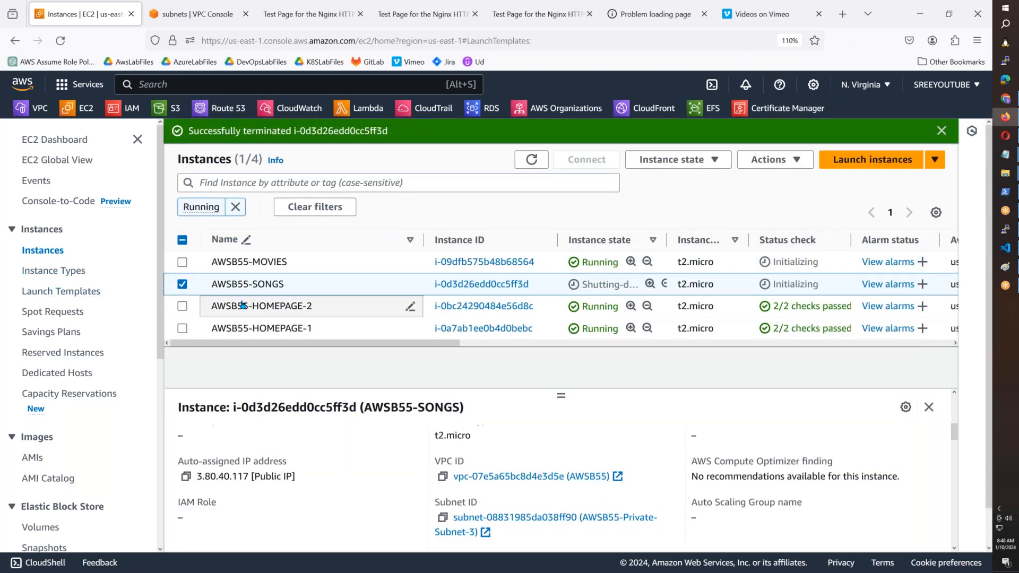
- Start launching an instance from the AWS-B55-Amazon-Linux-2 launch template
{"action": "left_click", "coordinate": [57, 292]}
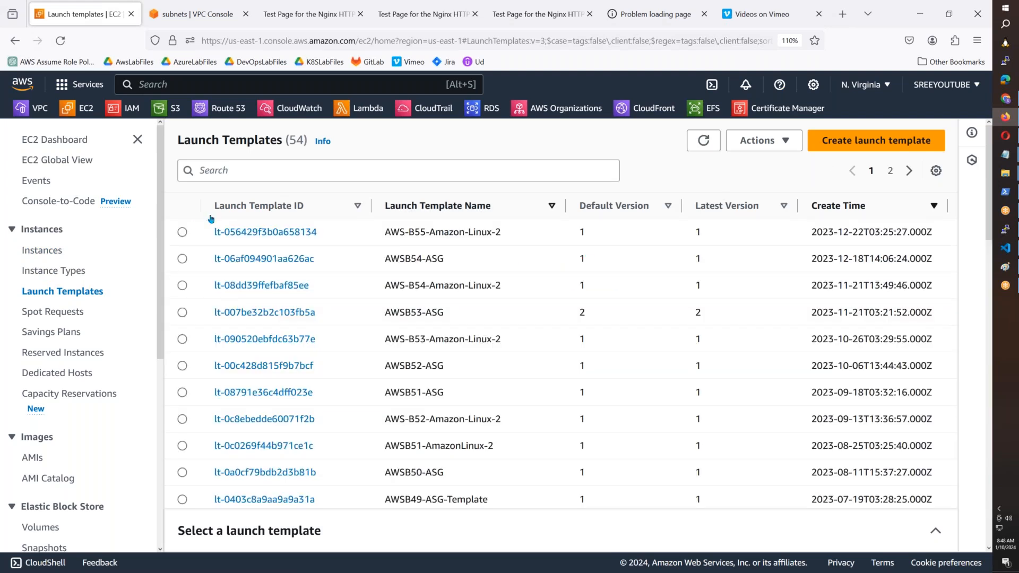
{"action": "left_click", "coordinate": [183, 232]}
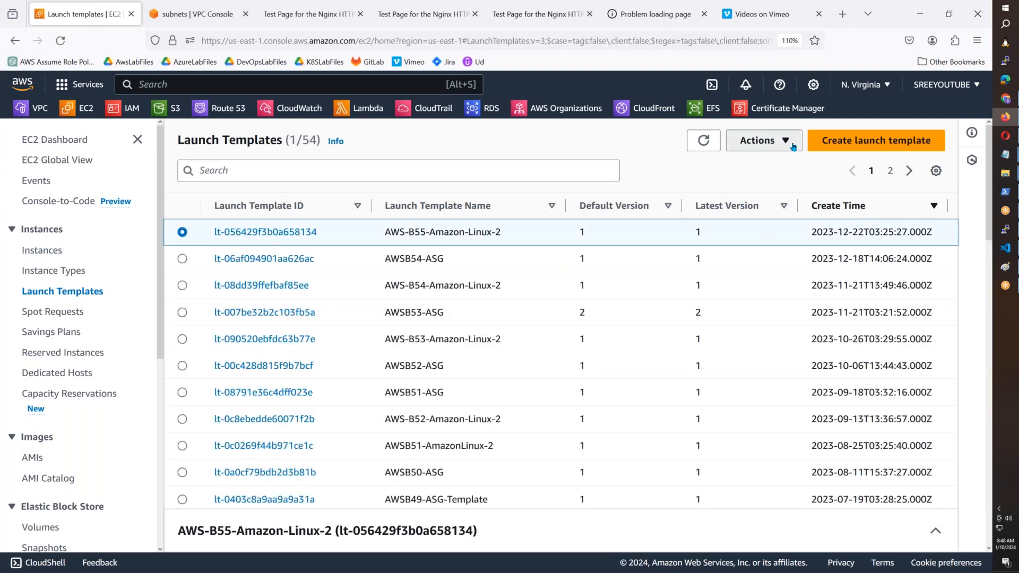
{"action": "left_click", "coordinate": [791, 145]}
{"action": "left_click", "coordinate": [779, 166]}
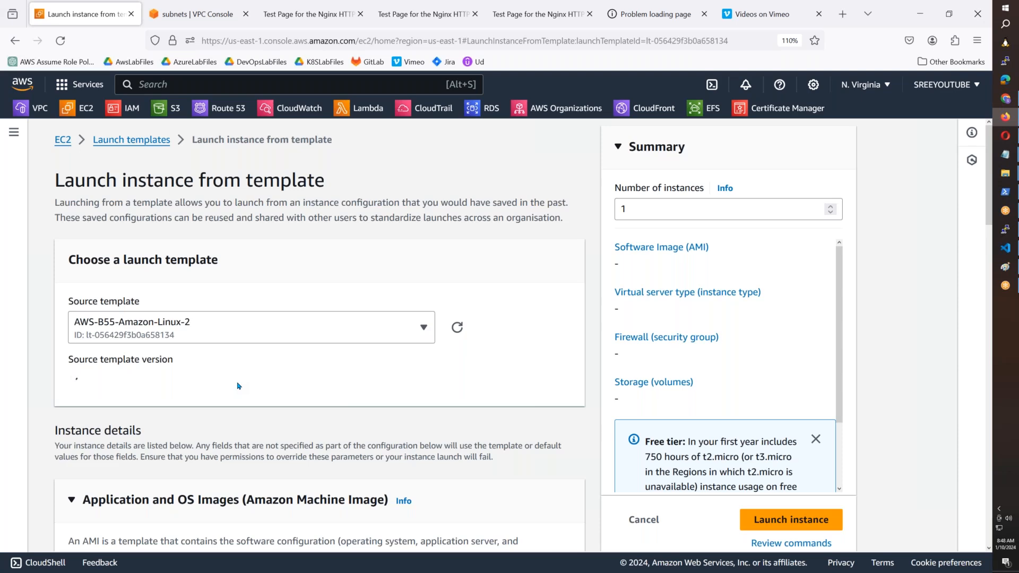
- Search the subnet choices in the network settings for AWSB55 and set the new instance's subnet to AWSB55-Public-Subnet-3
{"action": "scroll", "coordinate": [237, 386], "scroll_direction": "down", "scroll_amount": 7}
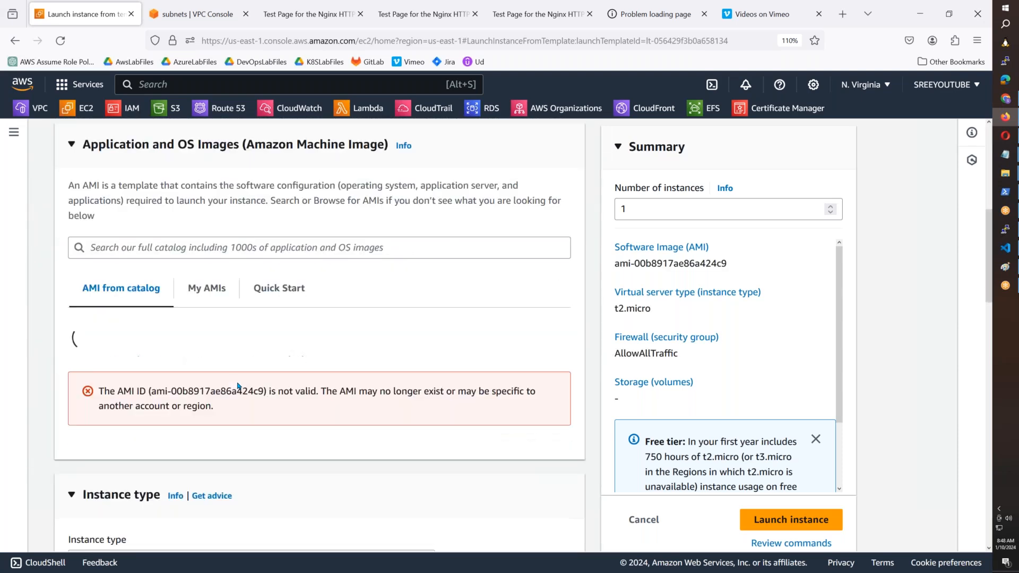
{"action": "scroll", "coordinate": [237, 386], "scroll_direction": "down", "scroll_amount": 4}
{"action": "scroll", "coordinate": [237, 386], "scroll_direction": "down", "scroll_amount": 7}
{"action": "scroll", "coordinate": [237, 386], "scroll_direction": "down", "scroll_amount": 3}
{"action": "scroll", "coordinate": [237, 386], "scroll_direction": "up", "scroll_amount": 5}
{"action": "scroll", "coordinate": [237, 386], "scroll_direction": "down", "scroll_amount": 3}
{"action": "scroll", "coordinate": [238, 386], "scroll_direction": "up", "scroll_amount": 3}
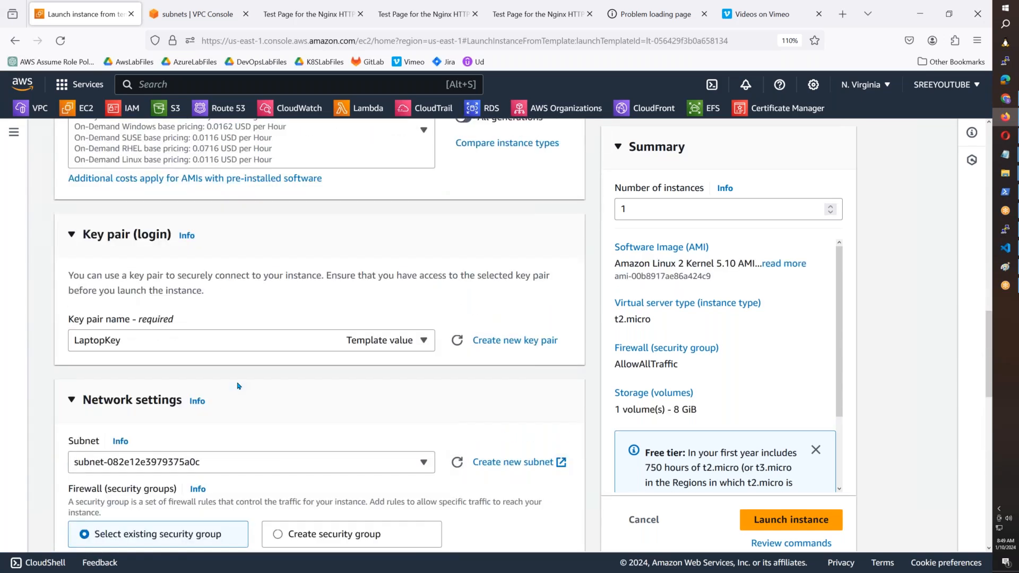
{"action": "scroll", "coordinate": [237, 386], "scroll_direction": "down", "scroll_amount": 10}
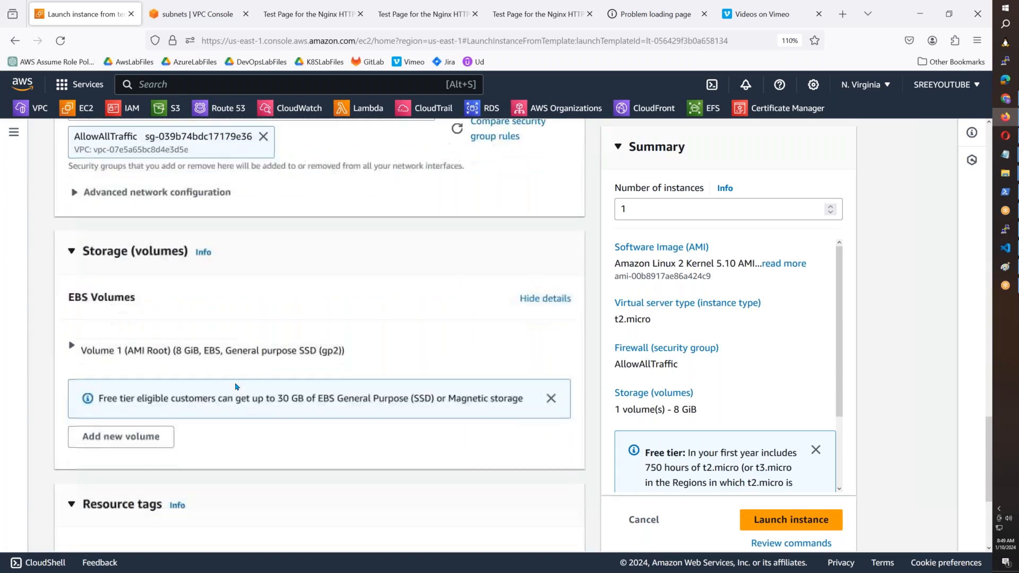
{"action": "scroll", "coordinate": [211, 278], "scroll_direction": "up", "scroll_amount": 3}
{"action": "scroll", "coordinate": [211, 278], "scroll_direction": "down", "scroll_amount": 3}
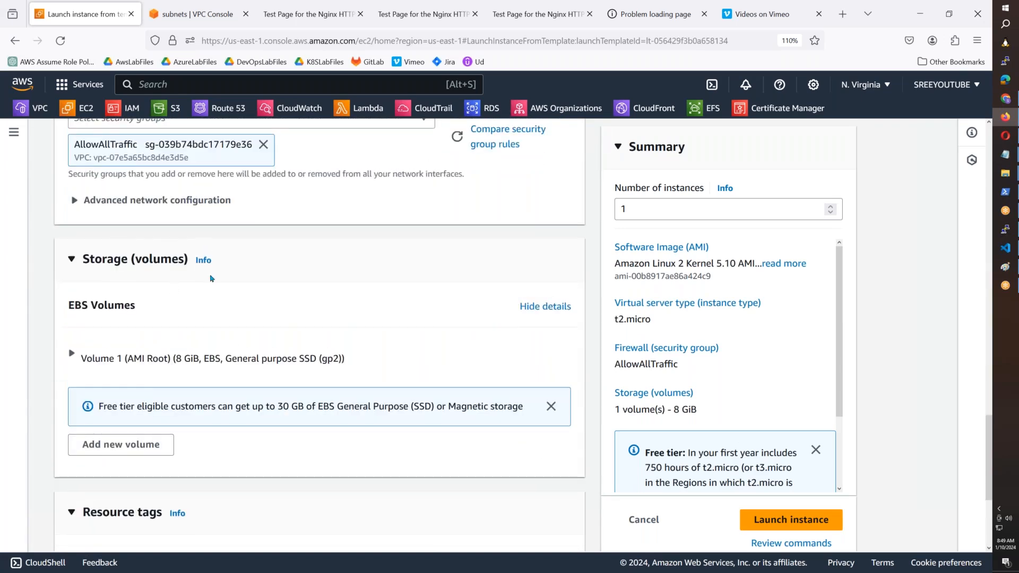
{"action": "scroll", "coordinate": [211, 278], "scroll_direction": "up", "scroll_amount": 5}
{"action": "left_click", "coordinate": [346, 261]}
{"action": "type", "text": "AWSB55"}
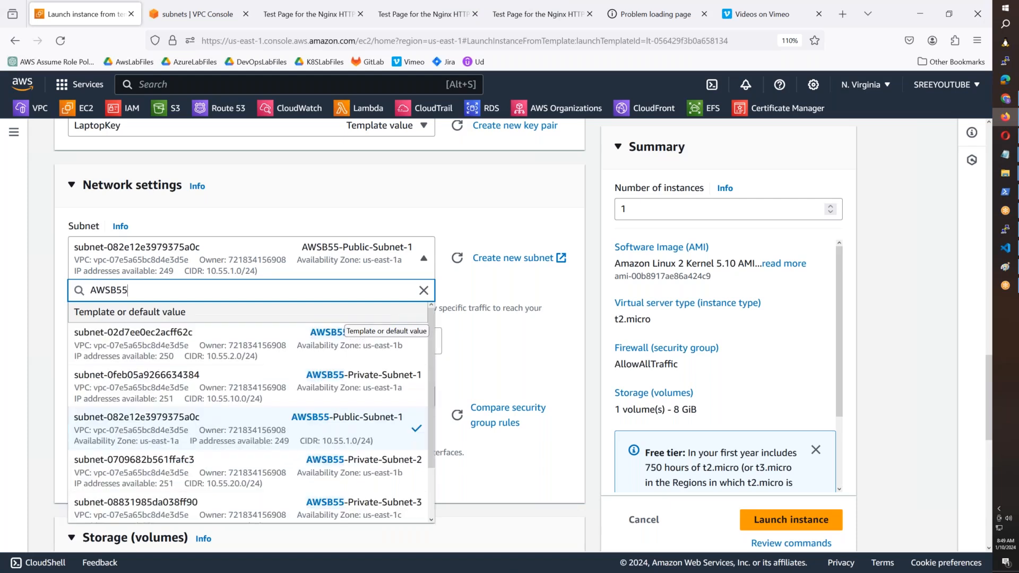
{"action": "scroll", "coordinate": [348, 380], "scroll_direction": "down", "scroll_amount": 1}
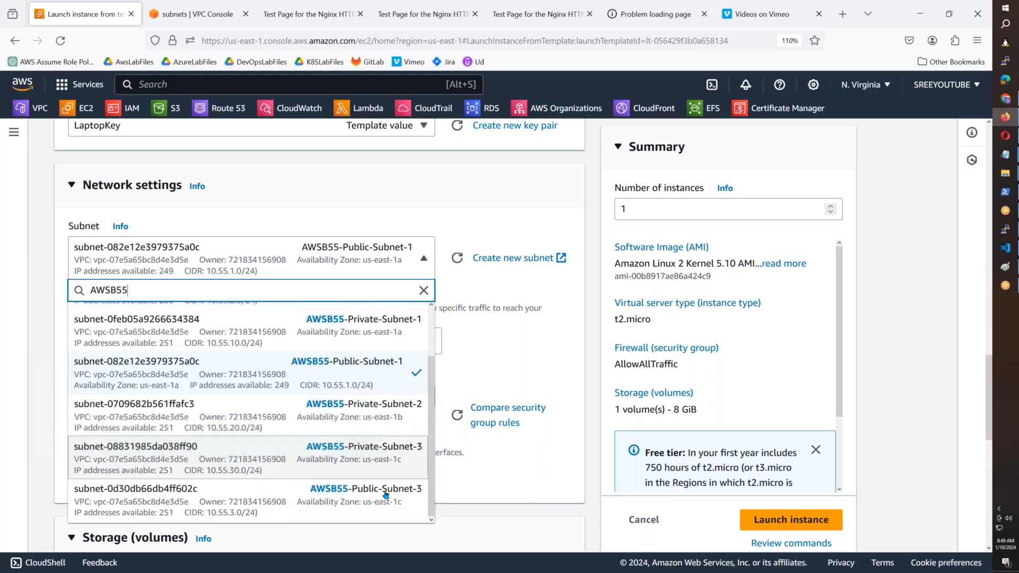
{"action": "left_click", "coordinate": [388, 493]}
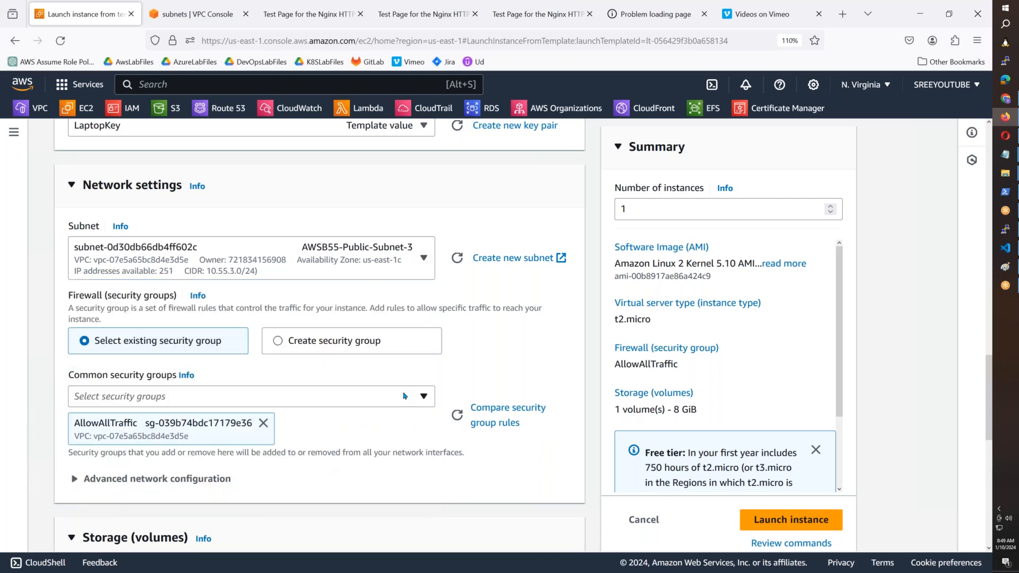
- Set the Name resource tag of the new instance to SONGS-PAGE
{"action": "scroll", "coordinate": [315, 412], "scroll_direction": "down", "scroll_amount": 8}
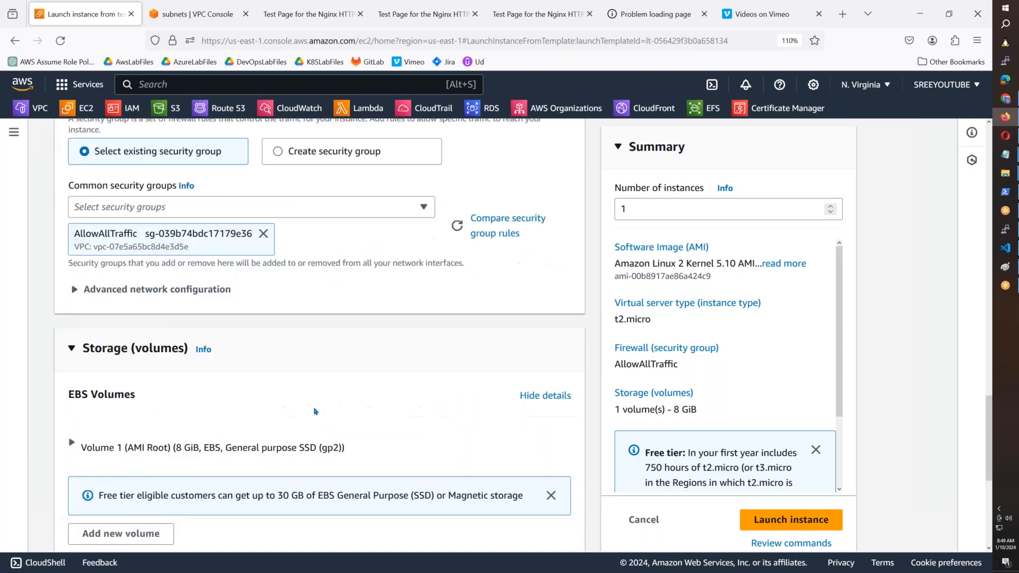
{"action": "left_click", "coordinate": [256, 434]}
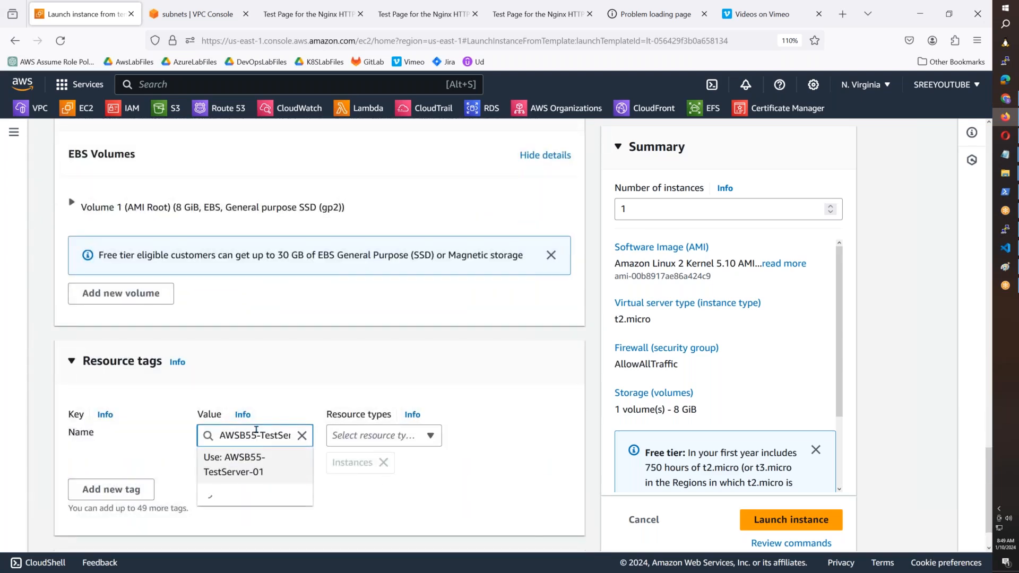
{"action": "key", "text": "ctrl+a"}
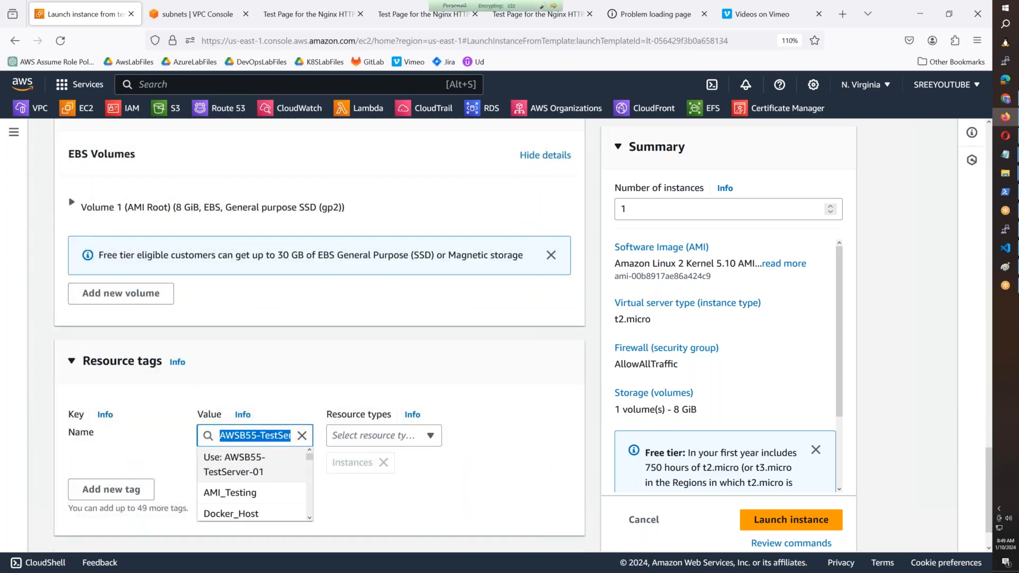
{"action": "type", "text": "SONGS_PA"}
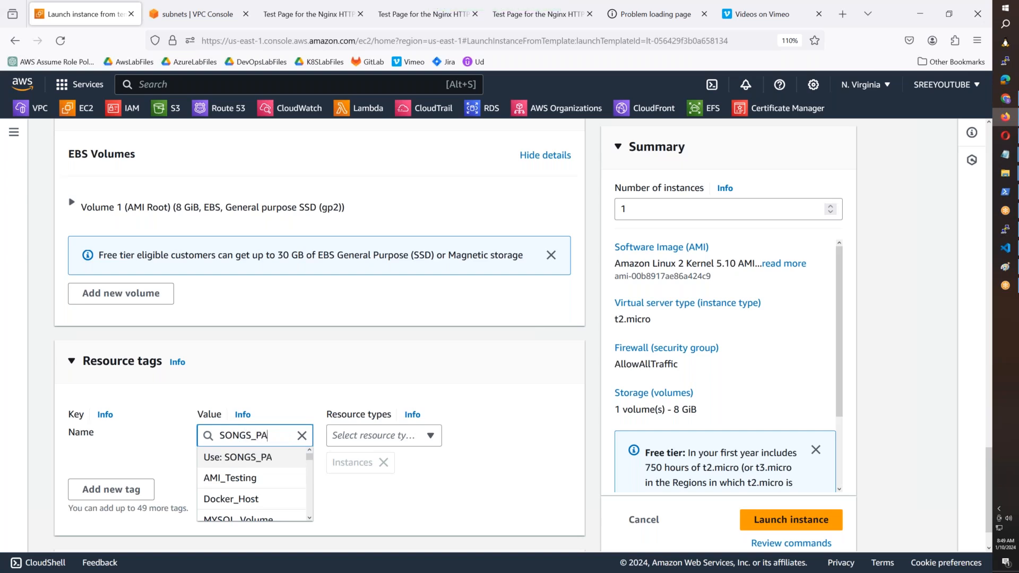
{"action": "type", "text": "GE"}
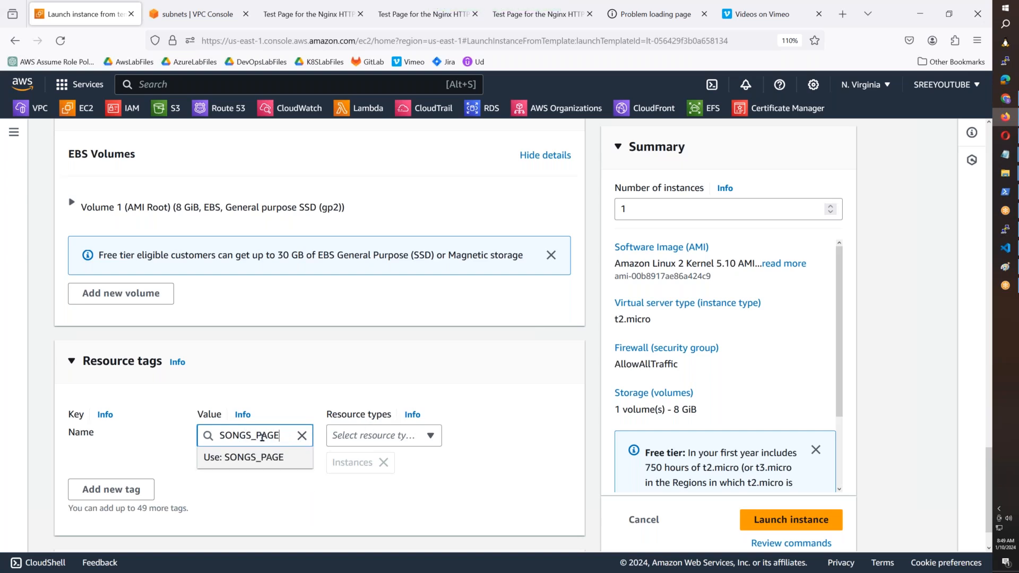
{"action": "left_click", "coordinate": [257, 435]}
{"action": "key", "text": "BackSpace"}
{"action": "type", "text": "-"}
{"action": "left_click", "coordinate": [467, 487]}
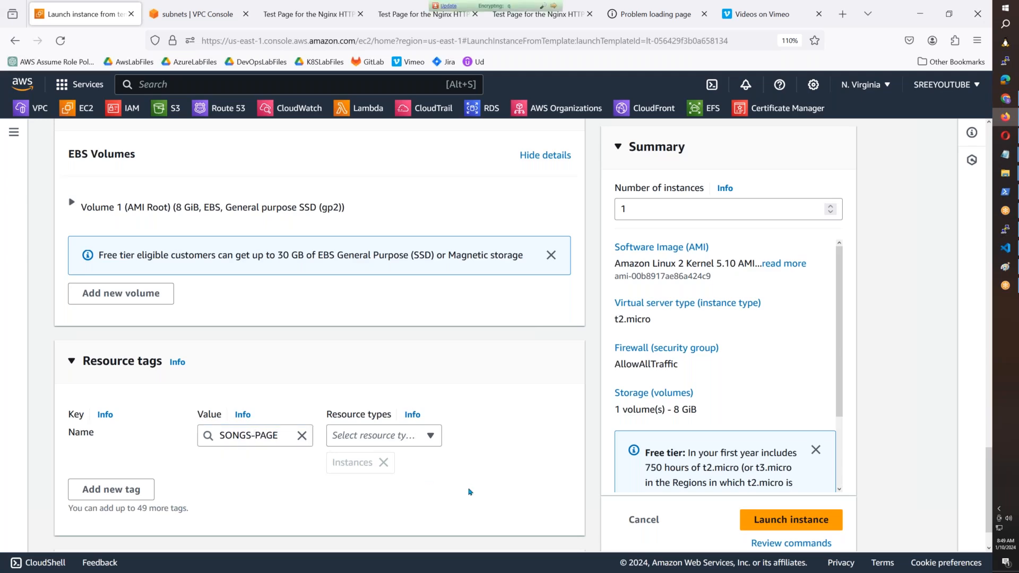
- Expand the advanced details and replace $(cat /etc/hostname) in the user data script's h1 heading with SONGS-PAGE
{"action": "scroll", "coordinate": [469, 492], "scroll_direction": "down", "scroll_amount": 1}
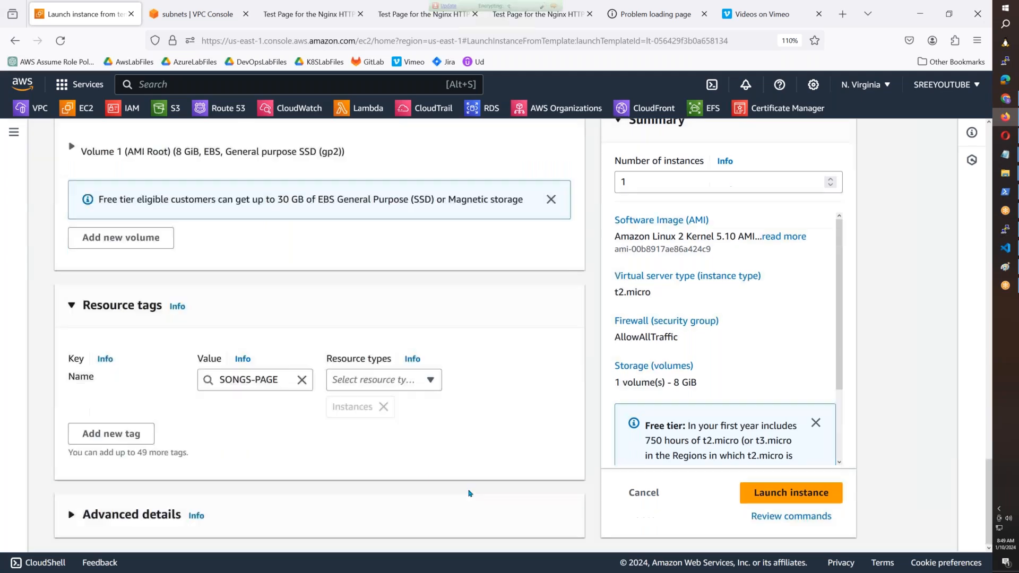
{"action": "left_click", "coordinate": [71, 515]}
{"action": "scroll", "coordinate": [71, 515], "scroll_direction": "down", "scroll_amount": 7}
{"action": "scroll", "coordinate": [255, 334], "scroll_direction": "down", "scroll_amount": 20}
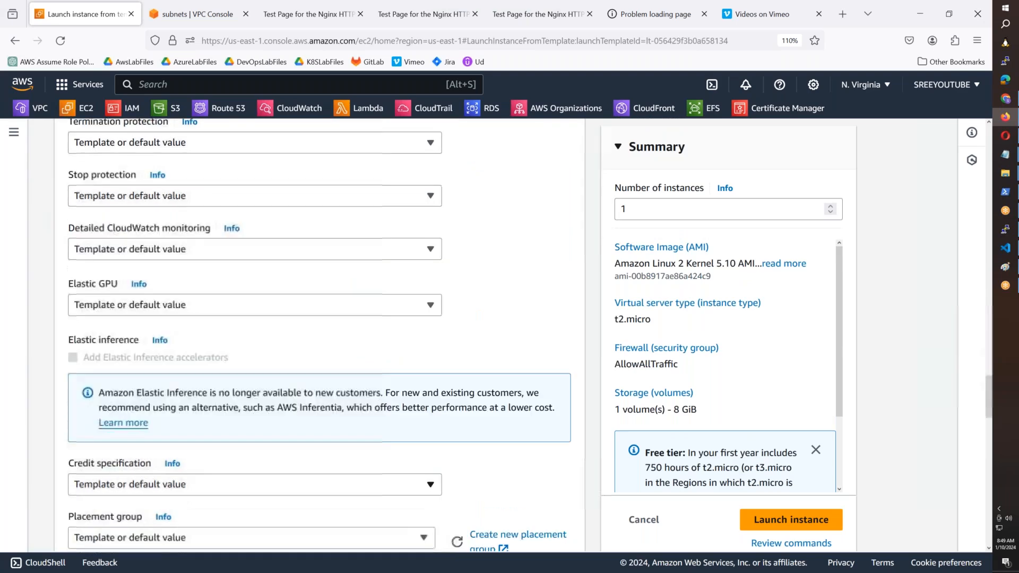
{"action": "scroll", "coordinate": [255, 335], "scroll_direction": "down", "scroll_amount": 6}
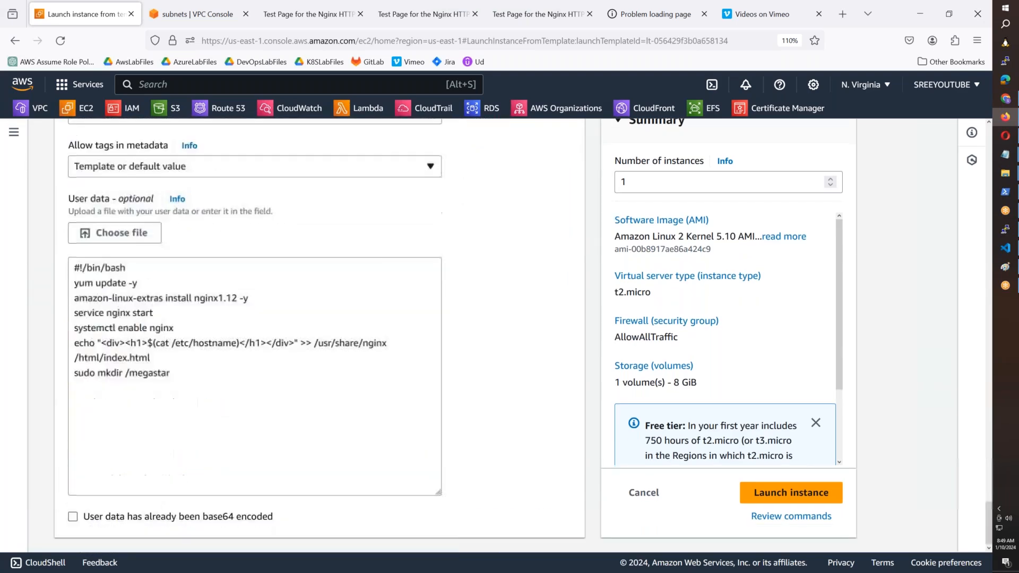
{"action": "left_click_drag", "start_coordinate": [239, 344], "coordinate": [148, 345]}
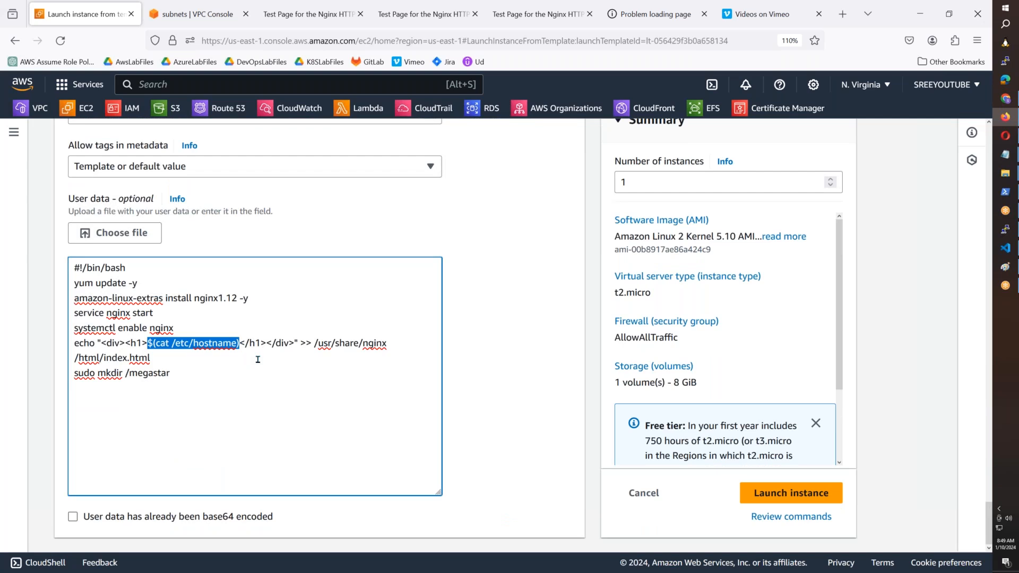
{"action": "type", "text": "SONGS-PAGE"}
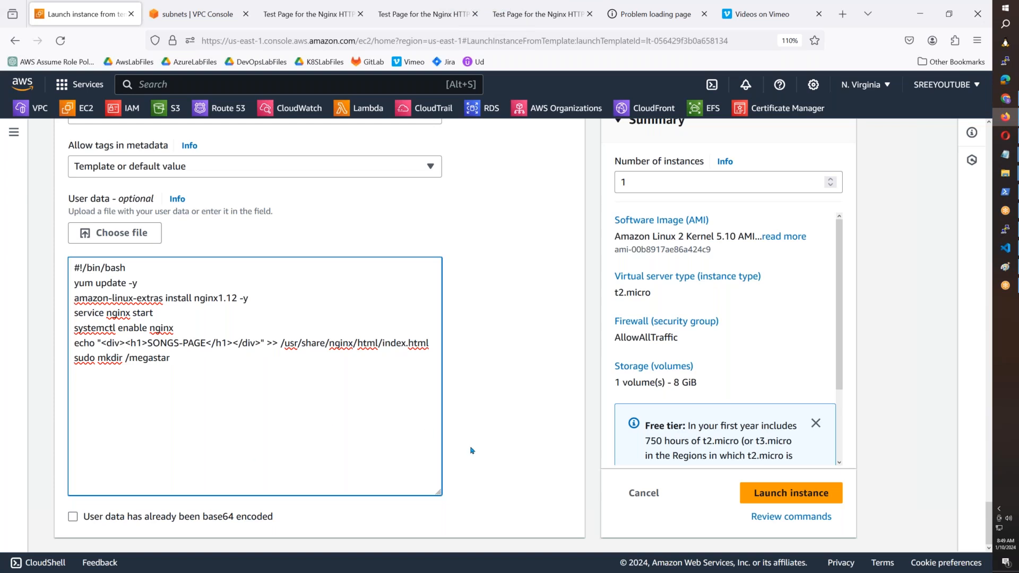
- Launch the configured instance and return to the EC2 dashboard
{"action": "left_click", "coordinate": [765, 492]}
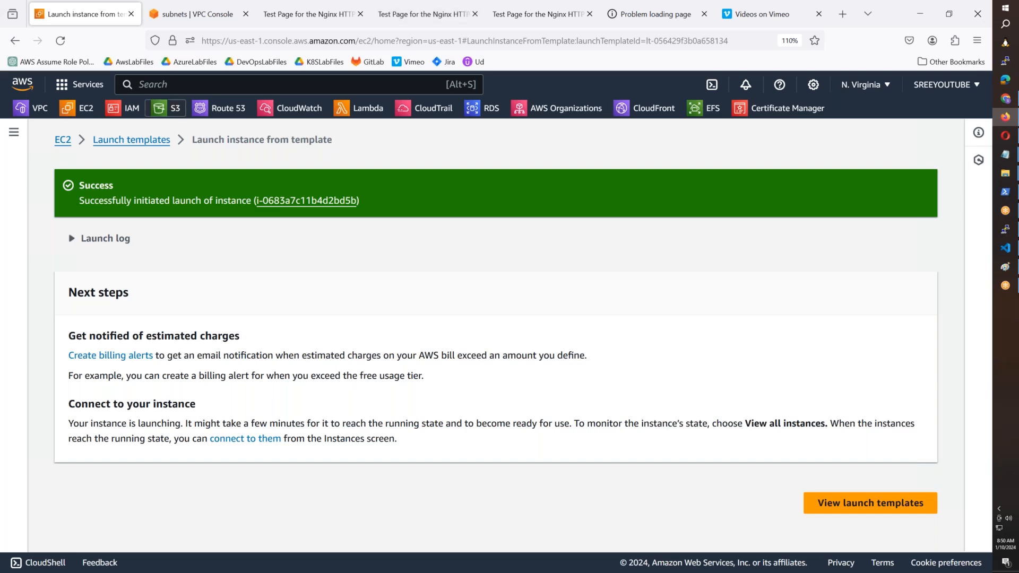
{"action": "left_click", "coordinate": [63, 140]}
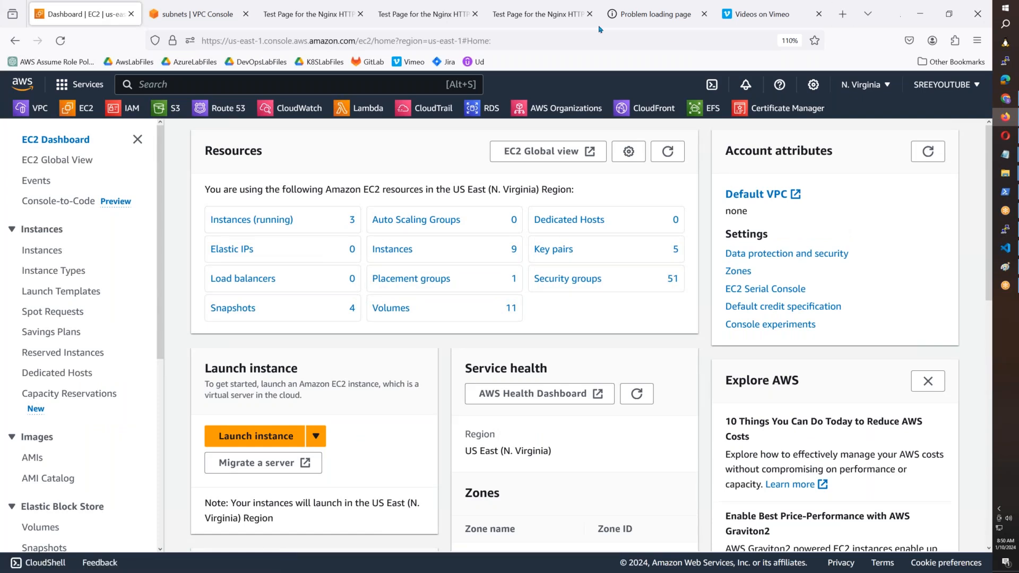
- Request the /movies/ path on the MOVIES-PAGE server at ec2-54-152-186-126.compute-1.amazonaws.com and select the host name in the address
{"action": "left_click", "coordinate": [562, 15]}
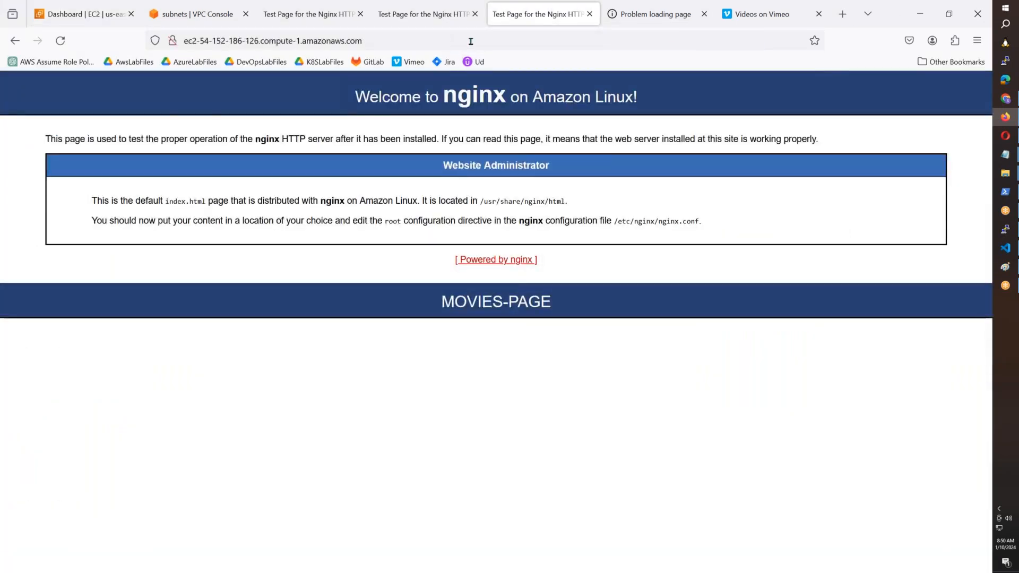
{"action": "left_click", "coordinate": [509, 41]}
{"action": "type", "text": "/movies/"}
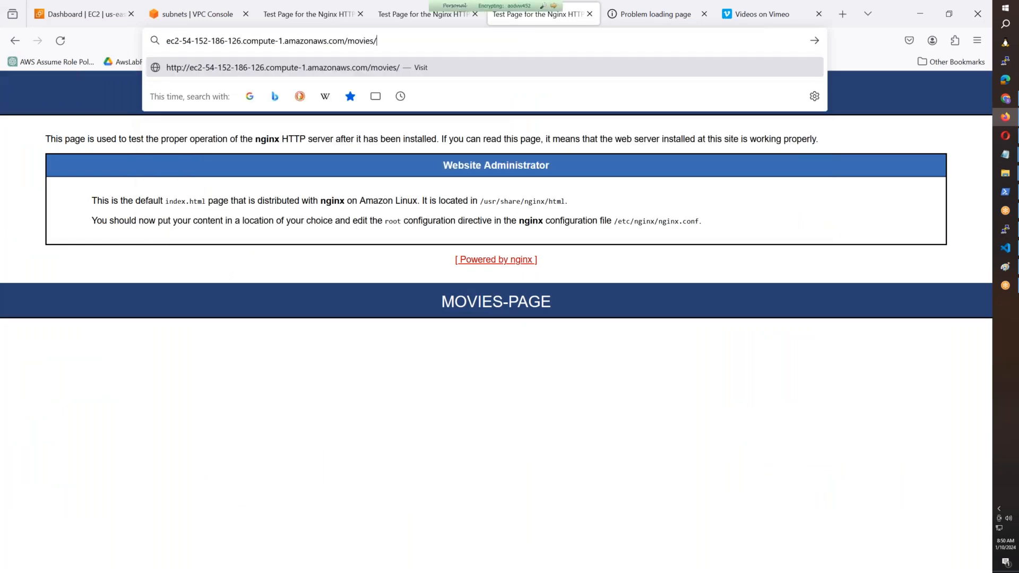
{"action": "key", "text": "Return"}
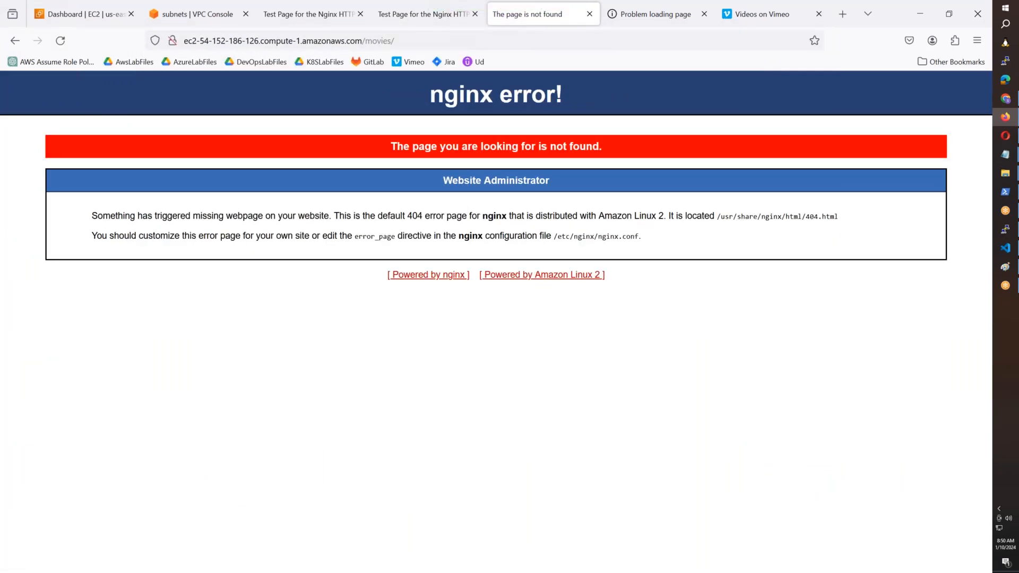
{"action": "left_click_drag", "start_coordinate": [359, 45], "coordinate": [173, 42]}
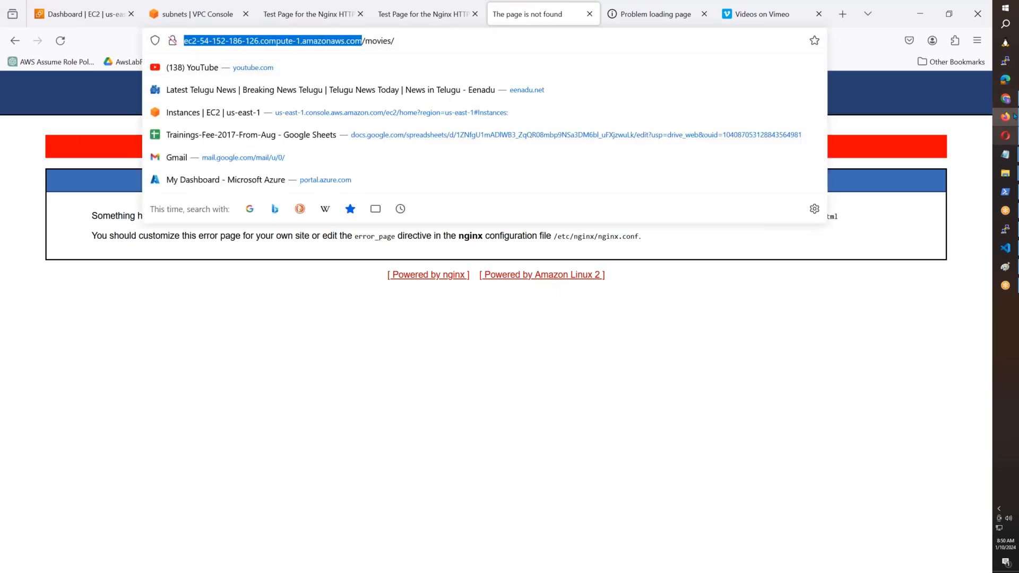
- Switch to the stale PuTTY session, dismiss its connection error and close the terminal window
{"action": "left_click", "coordinate": [1006, 230]}
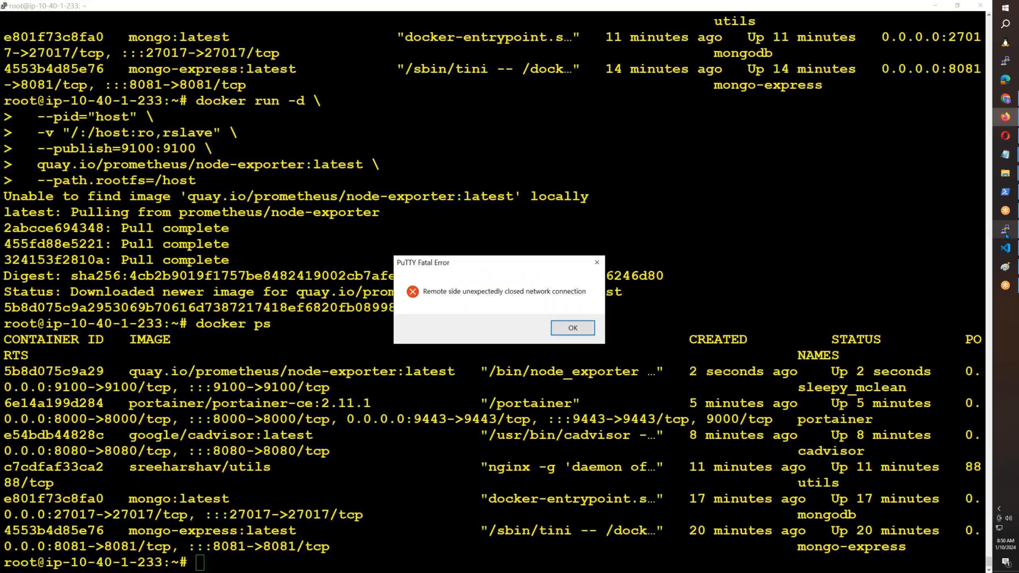
{"action": "key", "text": "Return"}
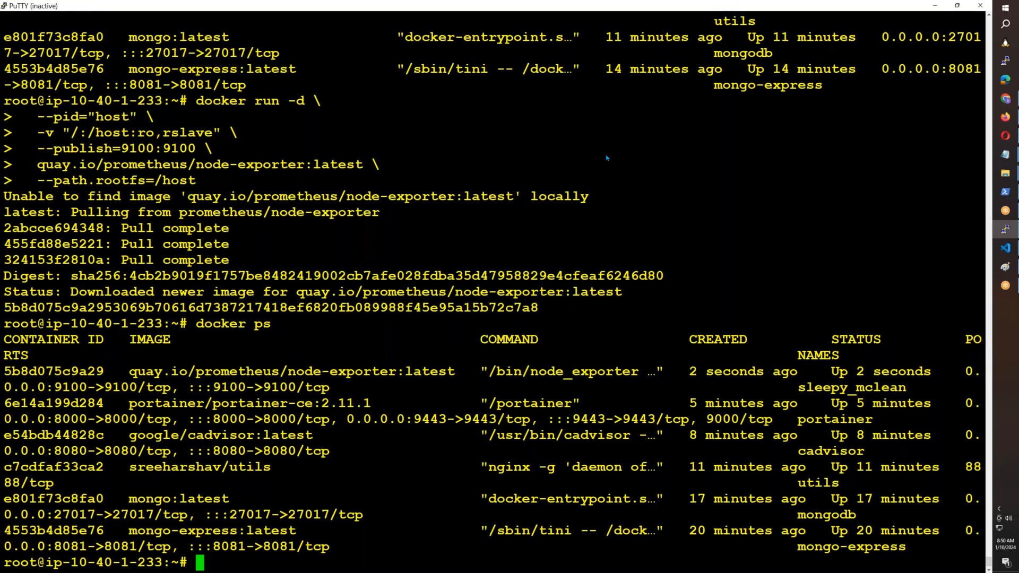
{"action": "left_click", "coordinate": [981, 6]}
{"action": "left_click", "coordinate": [1005, 61]}
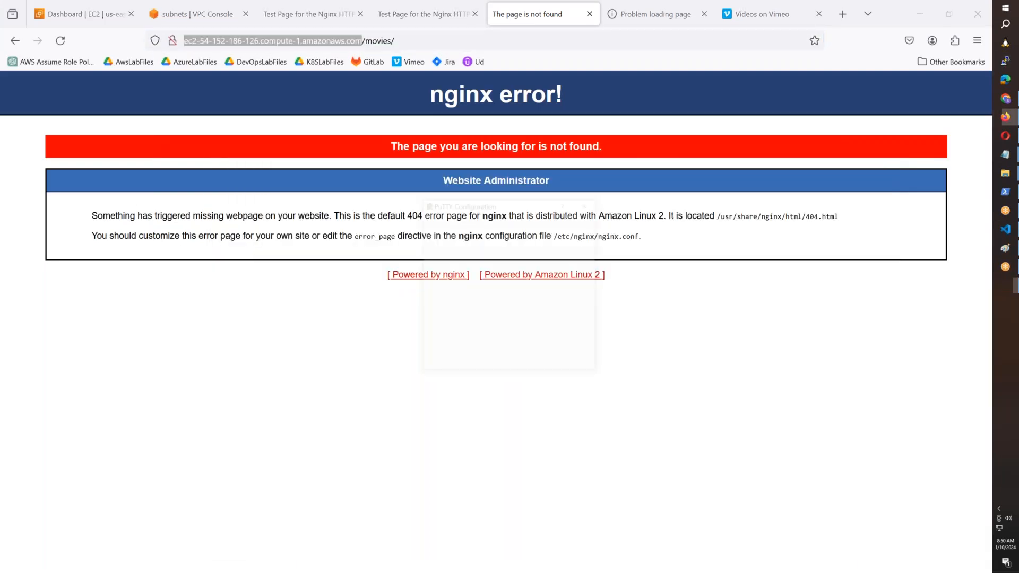
{"action": "left_click", "coordinate": [499, 320]}
{"action": "left_click", "coordinate": [577, 301]}
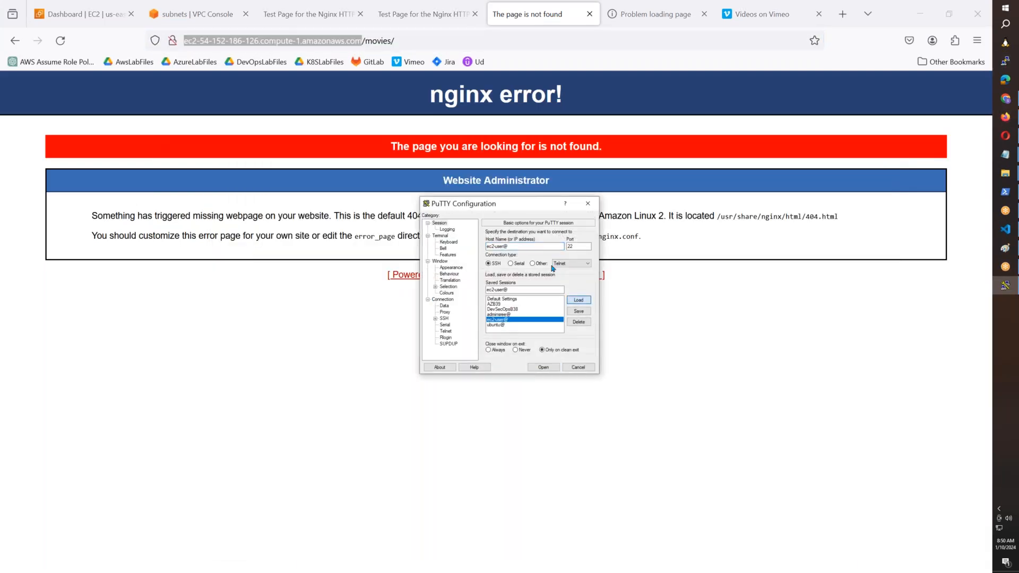
{"action": "left_click", "coordinate": [543, 367]}
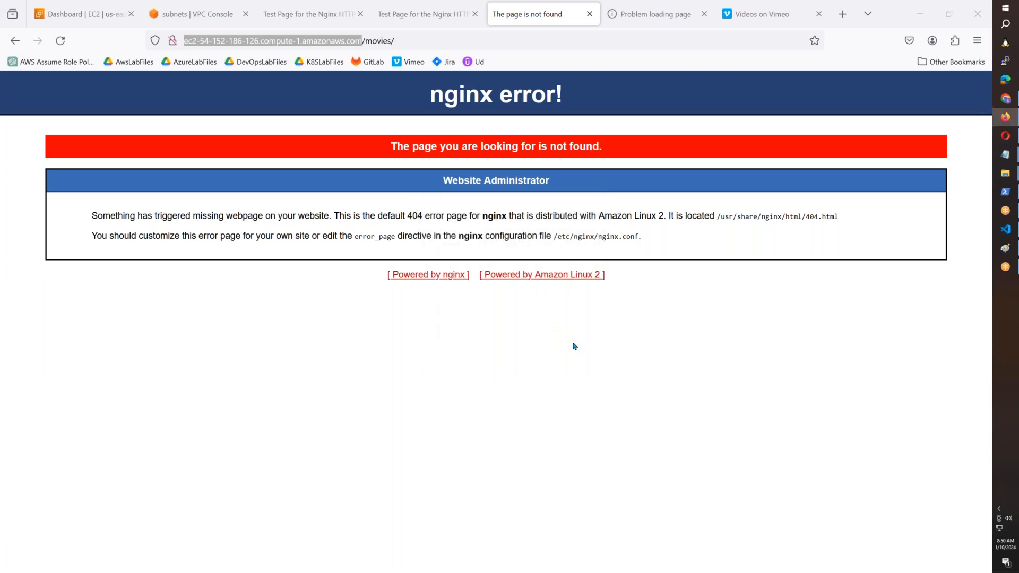
{"action": "left_click", "coordinate": [532, 335]}
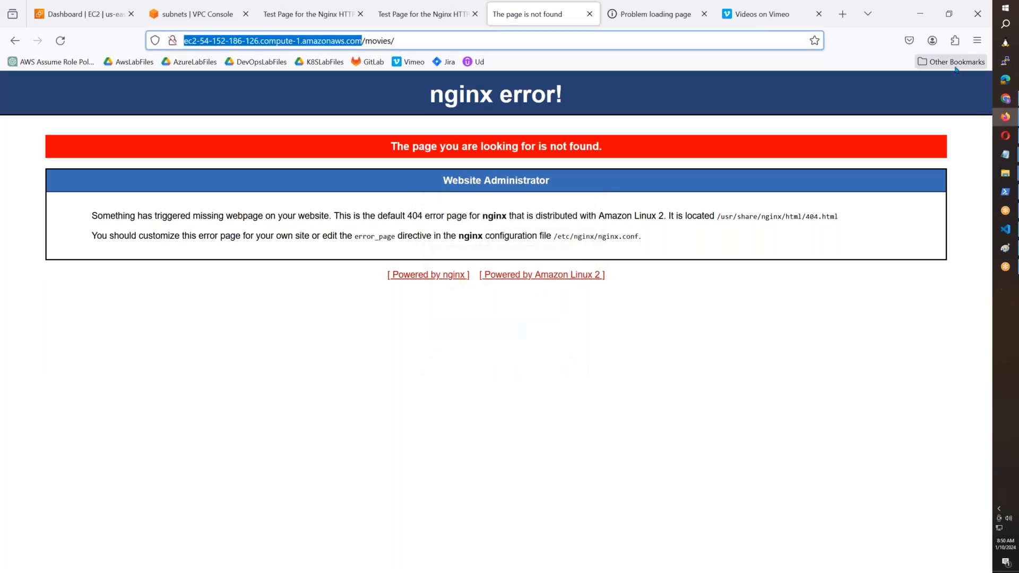
- Load the saved ec2-user@ session in PuTTY and append the copied host name ec2-54-152-186-126.compute-1.amazonaws.com
{"action": "left_click", "coordinate": [1005, 60]}
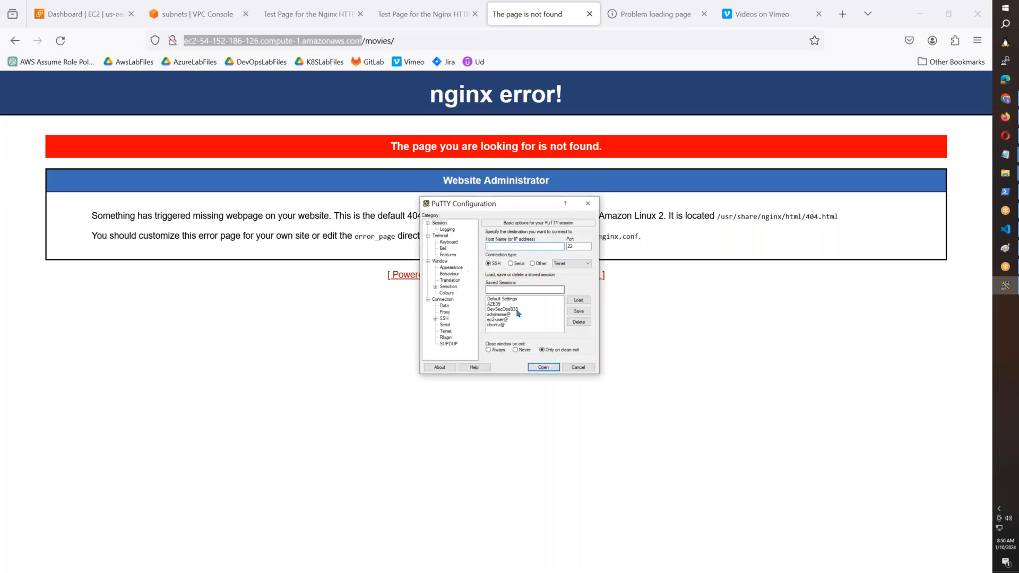
{"action": "left_click", "coordinate": [509, 319]}
{"action": "left_click", "coordinate": [583, 302]}
{"action": "left_click", "coordinate": [541, 247]}
{"action": "key", "text": "ctrl+v"}
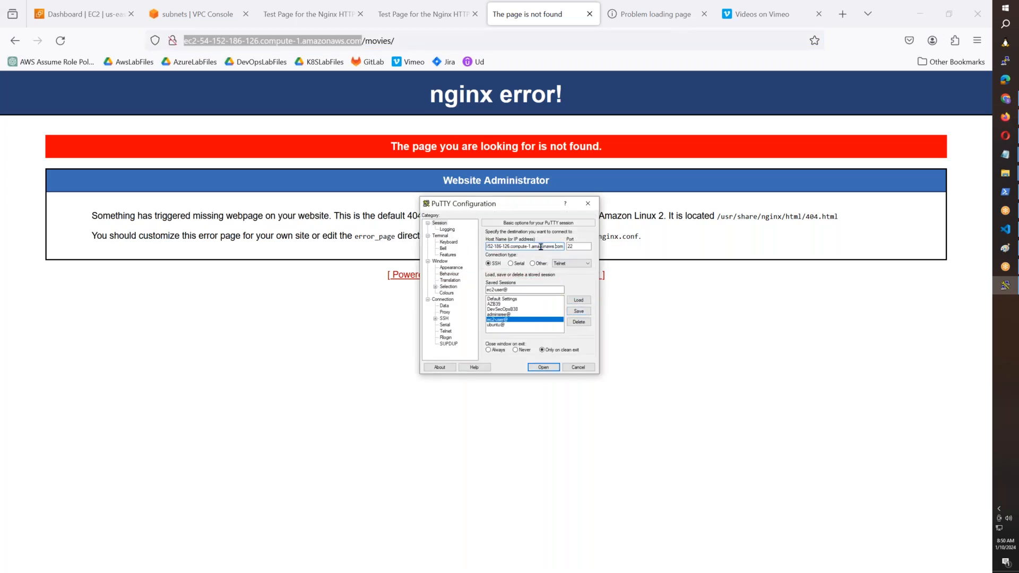
- Remove the URL prefix pasted before the host name, open the SSH connection and accept the server's host key
{"action": "key", "text": "Left"}
{"action": "key", "text": "Left"}
{"action": "key", "text": "Left"}
{"action": "key", "text": "Left"}
{"action": "key", "text": "Left"}
{"action": "key", "text": "Left"}
{"action": "key", "text": "Left"}
{"action": "key", "text": "Left"}
{"action": "key", "text": "Left"}
{"action": "key", "text": "Left"}
{"action": "key", "text": "Left"}
{"action": "key", "text": "Left"}
{"action": "key", "text": "Left"}
{"action": "key", "text": "Left"}
{"action": "key", "text": "Left"}
{"action": "key", "text": "Delete"}
{"action": "key", "text": "Delete"}
{"action": "key", "text": "Delete"}
{"action": "key", "text": "Delete"}
{"action": "key", "text": "Delete"}
{"action": "key", "text": "Delete"}
{"action": "key", "text": "Delete"}
{"action": "left_click", "coordinate": [544, 369]}
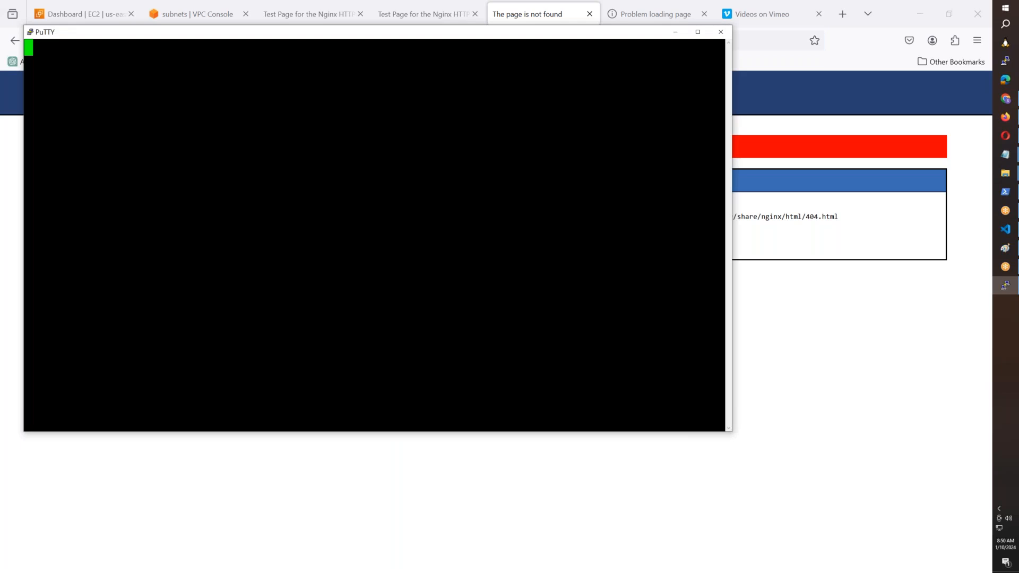
{"action": "left_click", "coordinate": [170, 205]}
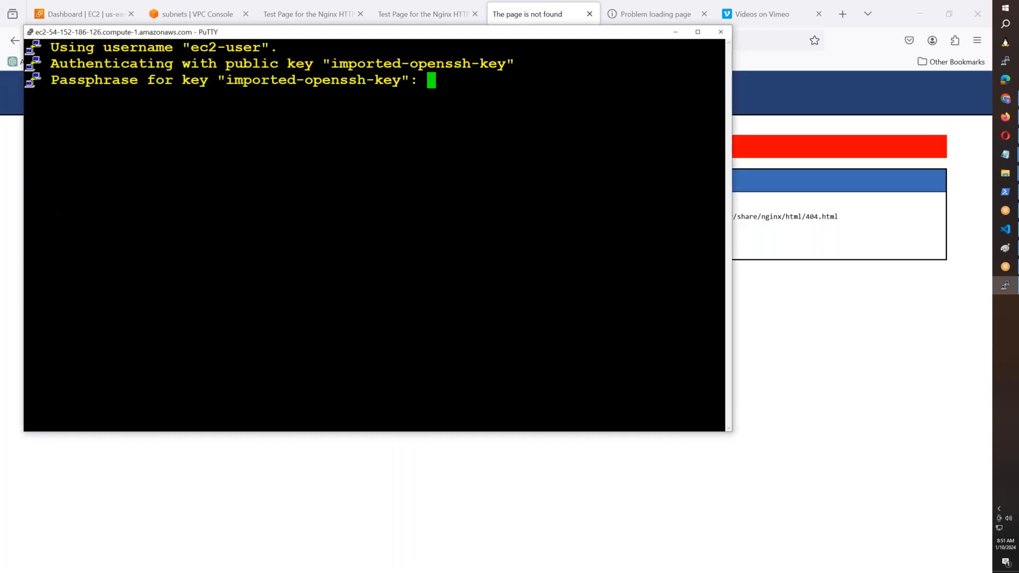
- Enter the private key passphrase to log in to the movies server and switch to root with sudo su -
{"action": "key", "text": "Return"}
{"action": "type", "text": "sudo su -"}
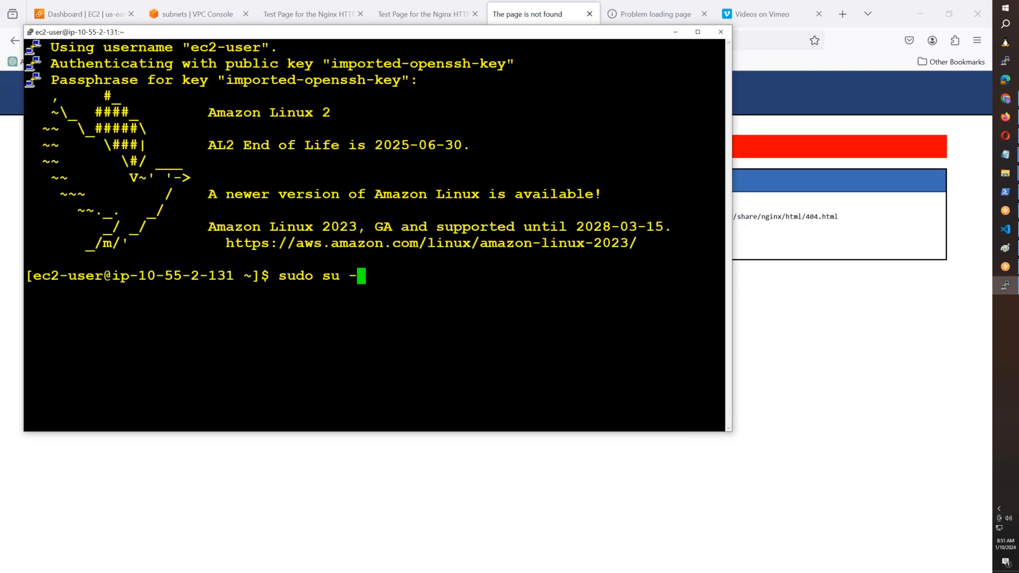
{"action": "key", "text": "Return"}
- Change to /usr/share/nginx/ on the movies server, list it, enter its html directory and list the files with ll
{"action": "type", "text": "cd /"}
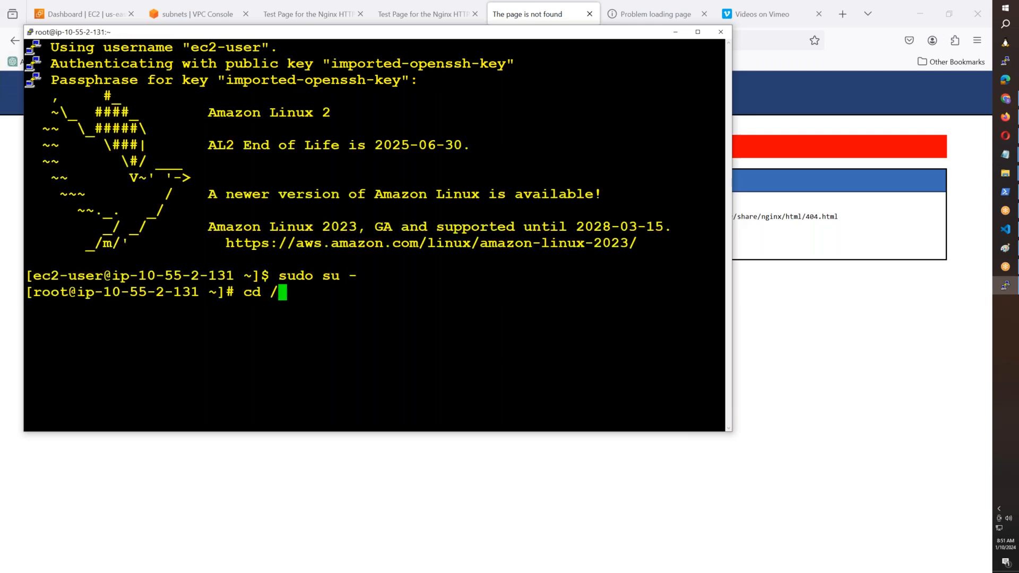
{"action": "type", "text": "usr/share/nginx/"}
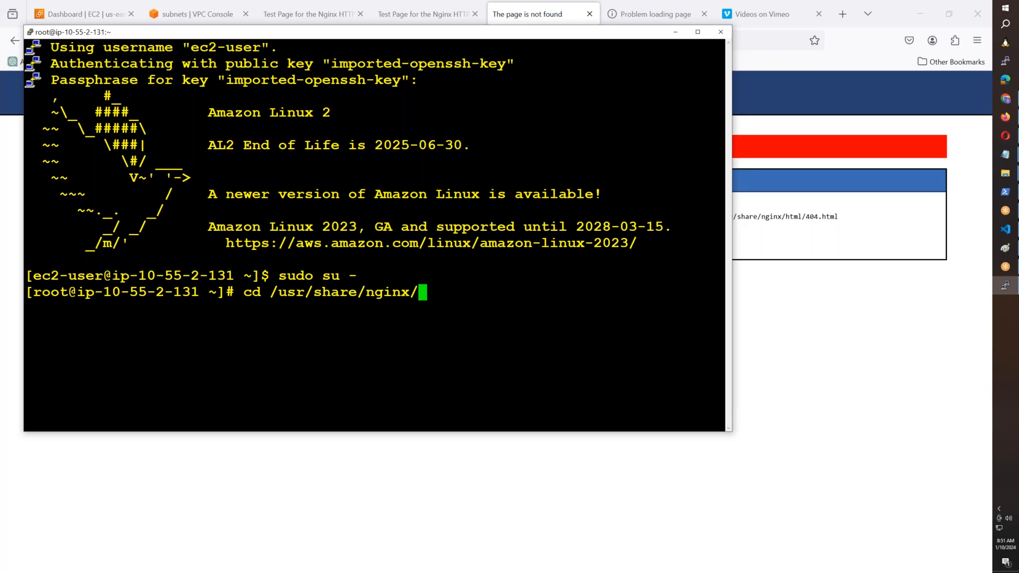
{"action": "key", "text": "Return"}
{"action": "type", "text": "ls"}
{"action": "key", "text": "Return"}
{"action": "type", "text": "cd heml"}
{"action": "key", "text": "BackSpace"}
{"action": "key", "text": "BackSpace"}
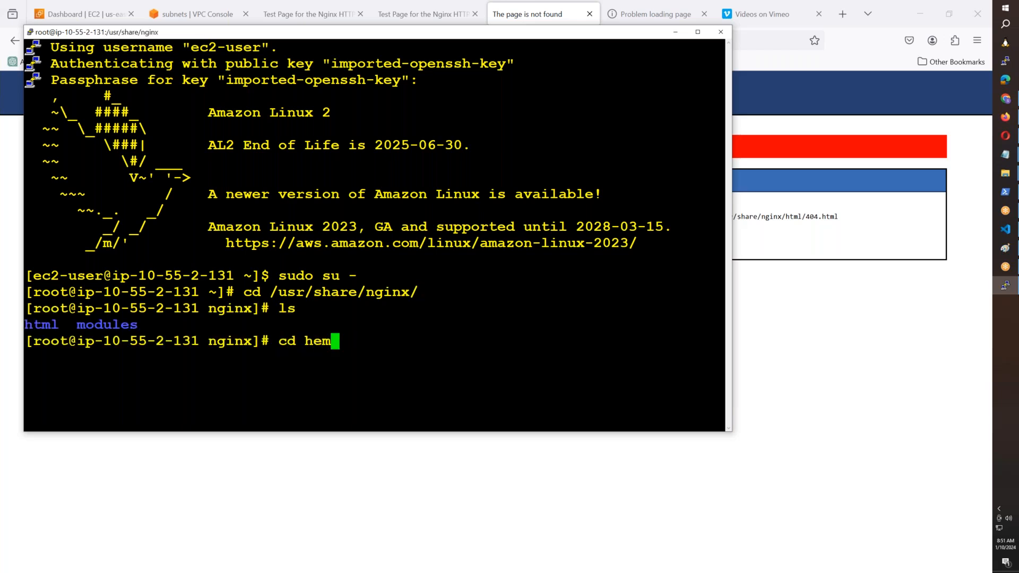
{"action": "type", "text": "y"}
{"action": "key", "text": "BackSpace"}
{"action": "key", "text": "BackSpace"}
{"action": "type", "text": "tml"}
{"action": "key", "text": "Return"}
{"action": "type", "text": "ll"}
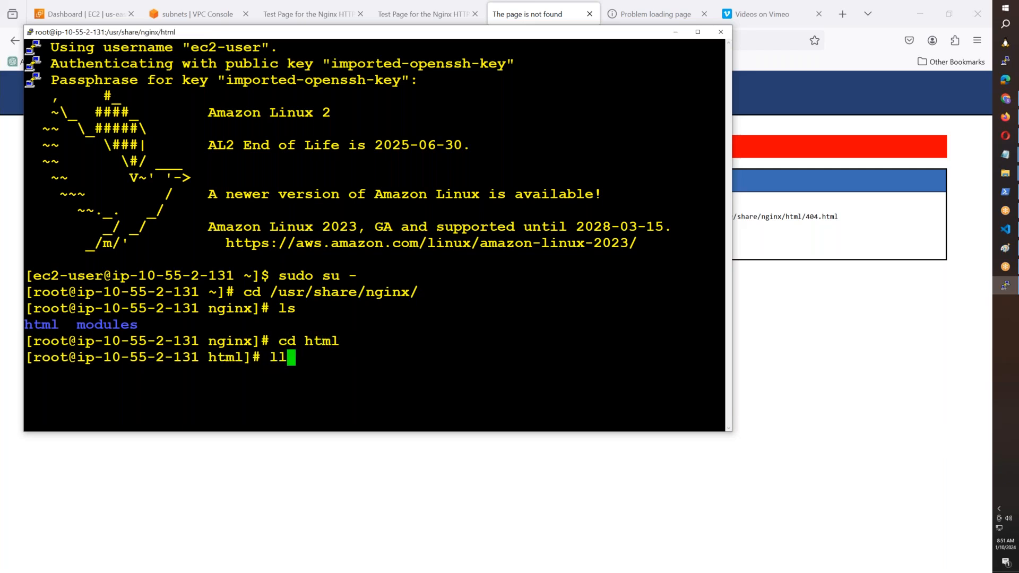
{"action": "key", "text": "Return"}
- Create a movies directory inside html and move all *.html files into it
{"action": "type", "text": "mkd"}
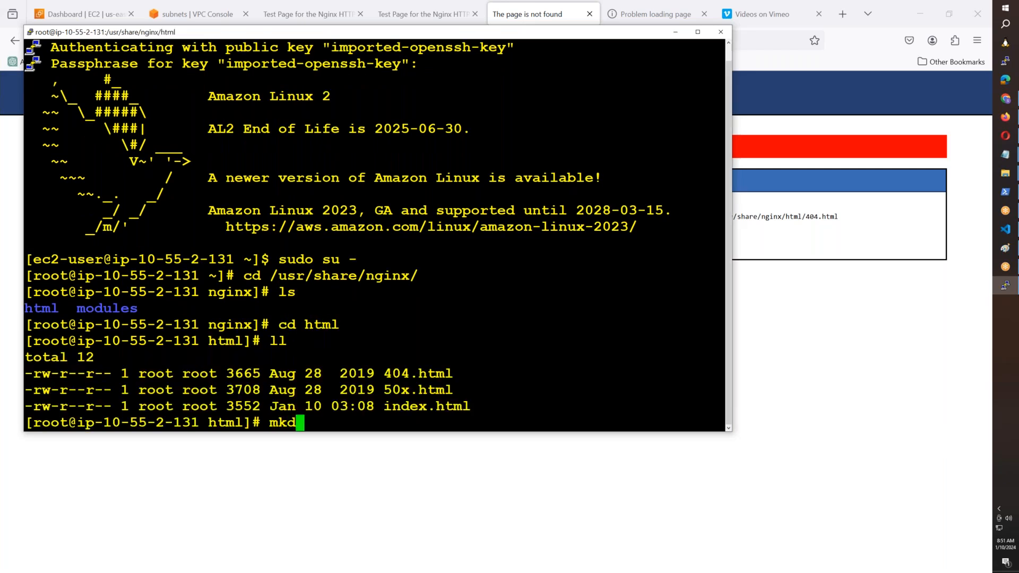
{"action": "type", "text": "ir movies"}
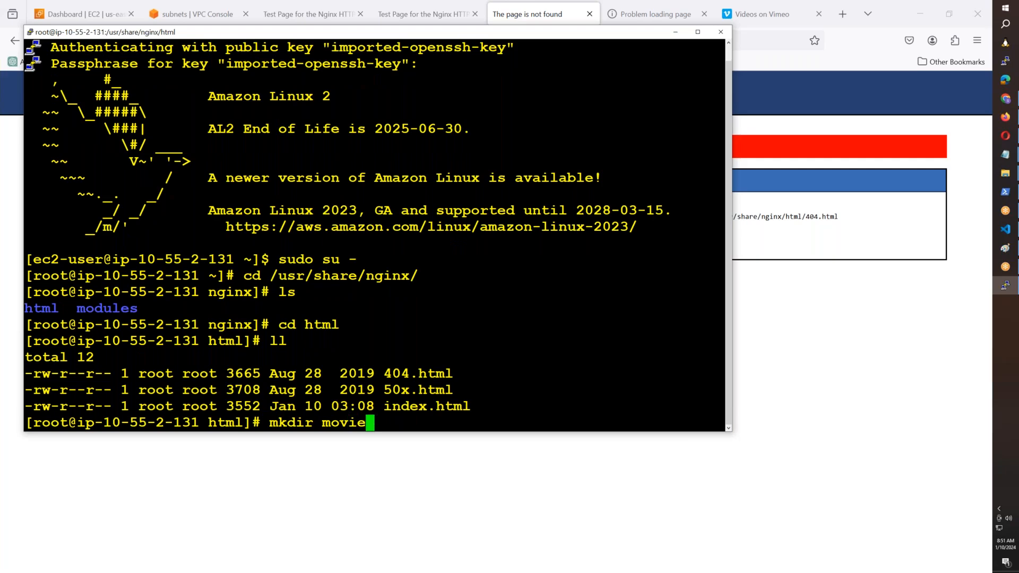
{"action": "key", "text": "Return"}
{"action": "type", "text": "mv *.html movies/"}
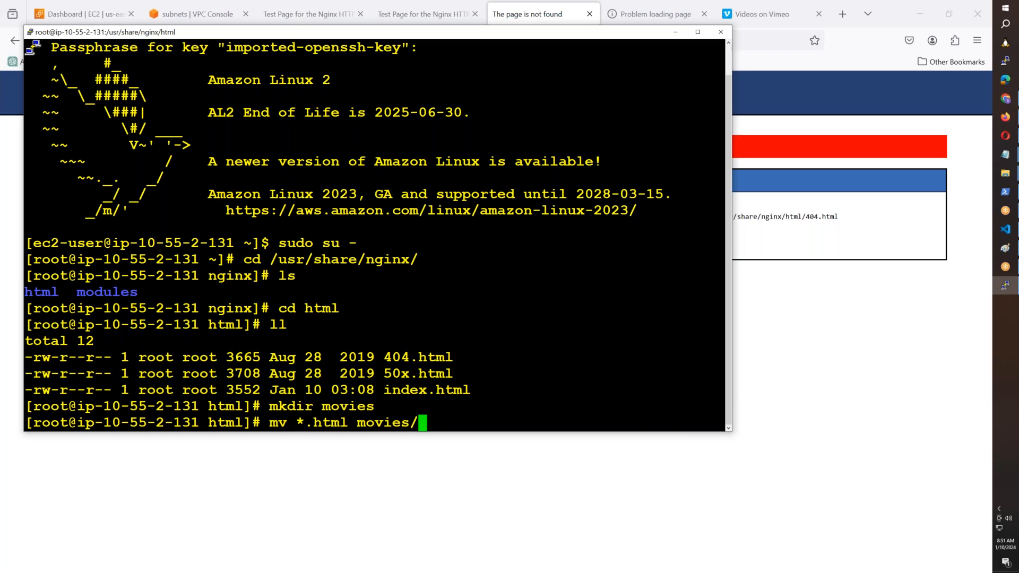
{"action": "key", "text": "Return"}
- List the html directory with ll and reload the movies server's /movies/ page in Firefox
{"action": "type", "text": "ll"}
{"action": "key", "text": "Return"}
{"action": "key", "text": "alt+Tab"}
{"action": "left_click", "coordinate": [59, 41]}
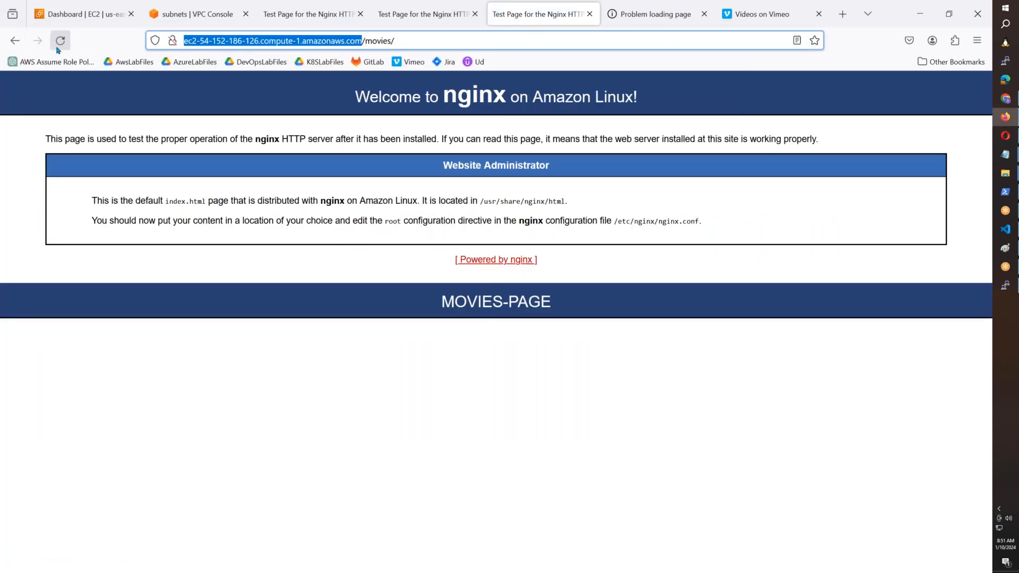
- Show the EC2 instances list and filter it by Running
{"action": "left_click", "coordinate": [53, 4]}
{"action": "left_click", "coordinate": [47, 253]}
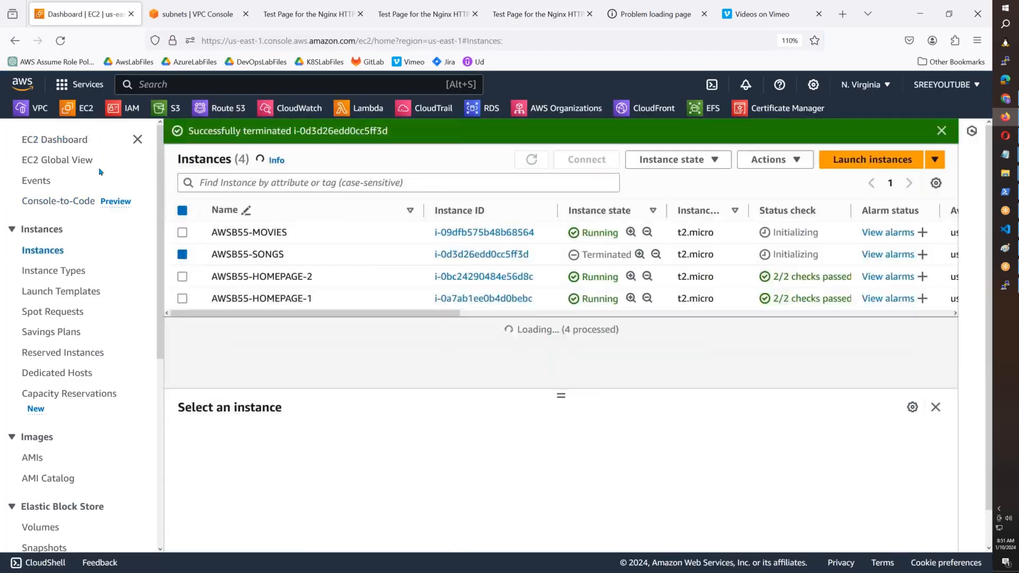
{"action": "left_click", "coordinate": [418, 182]}
{"action": "type", "text": "Running"}
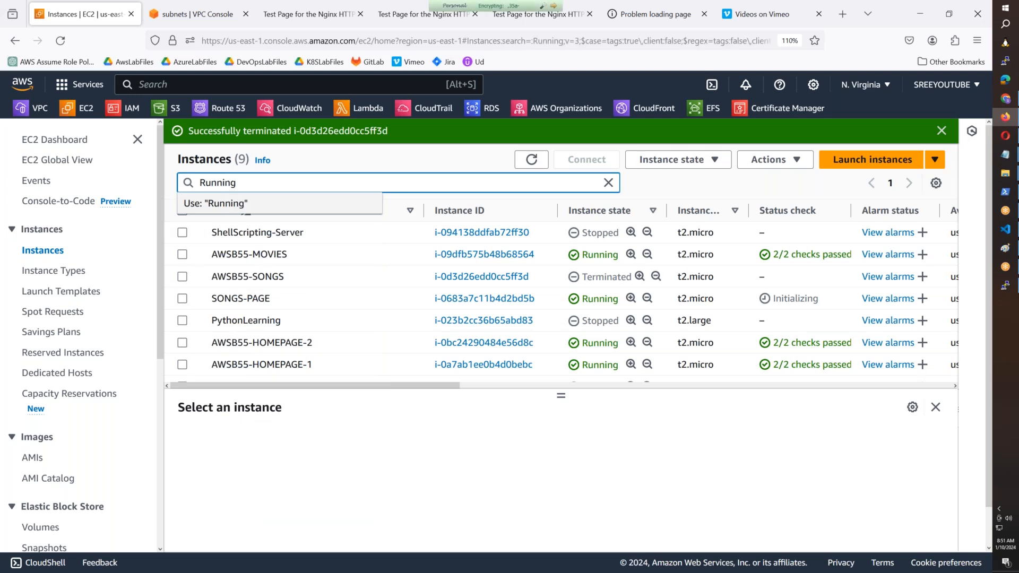
{"action": "key", "text": "Return"}
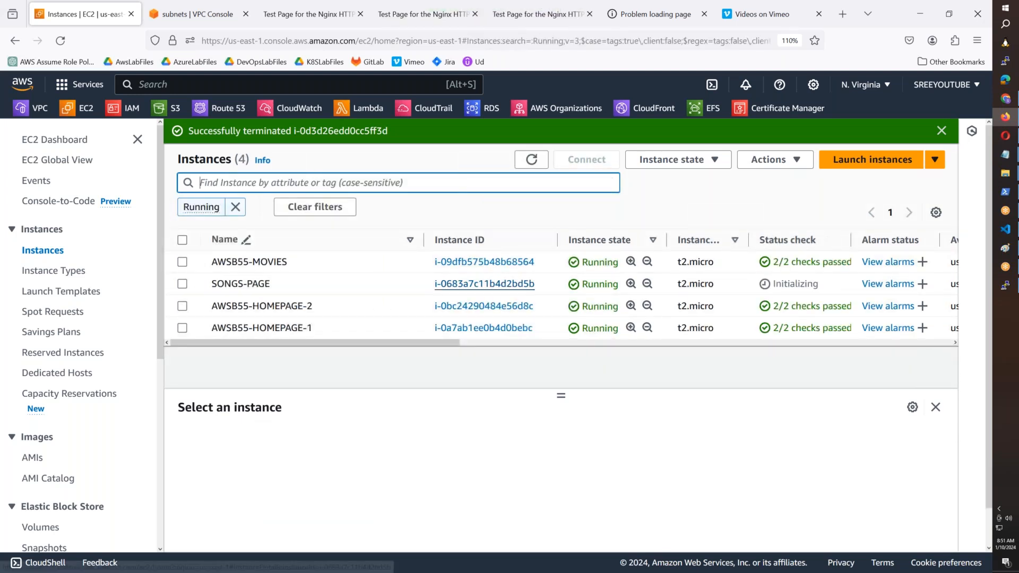
- Copy the public IPv4 DNS name of the SONGS-PAGE instance and load it in the browser tab showing the loading problem
{"action": "left_click", "coordinate": [549, 289]}
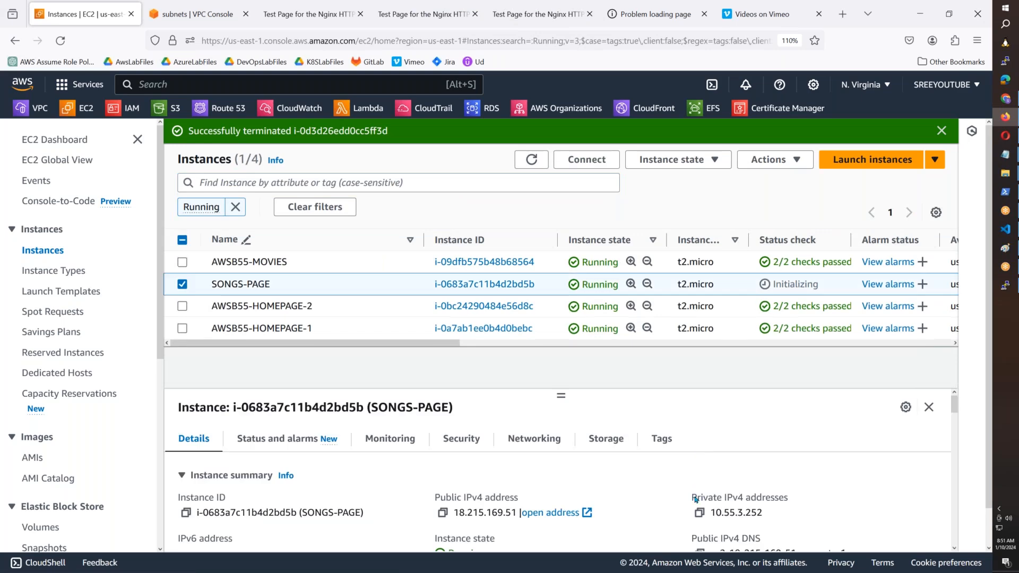
{"action": "scroll", "coordinate": [696, 500], "scroll_direction": "down", "scroll_amount": 1}
{"action": "left_click", "coordinate": [700, 482]}
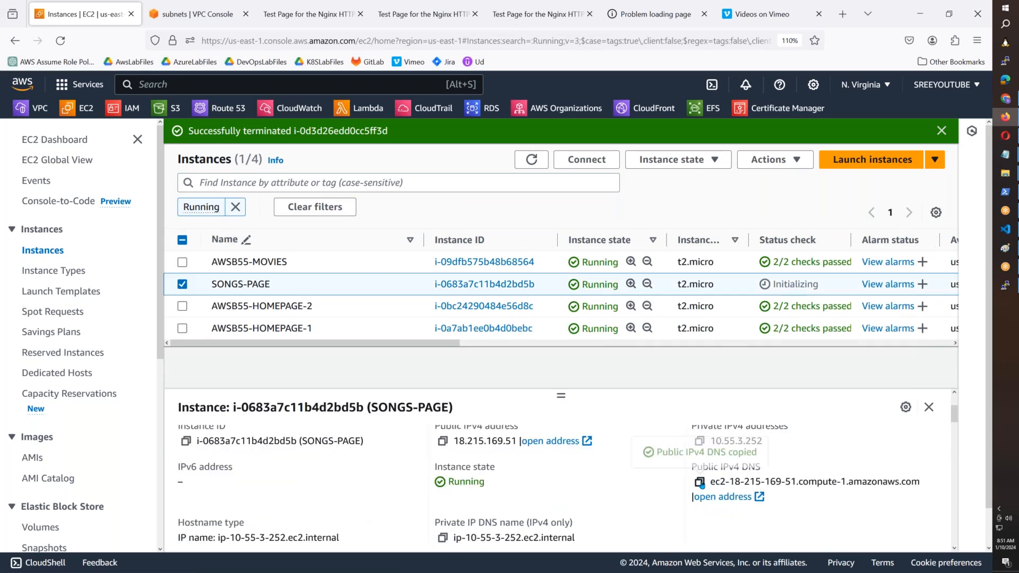
{"action": "left_click", "coordinate": [657, 21]}
{"action": "left_click", "coordinate": [451, 40]}
{"action": "key", "text": "ctrl+v"}
{"action": "key", "text": "Return"}
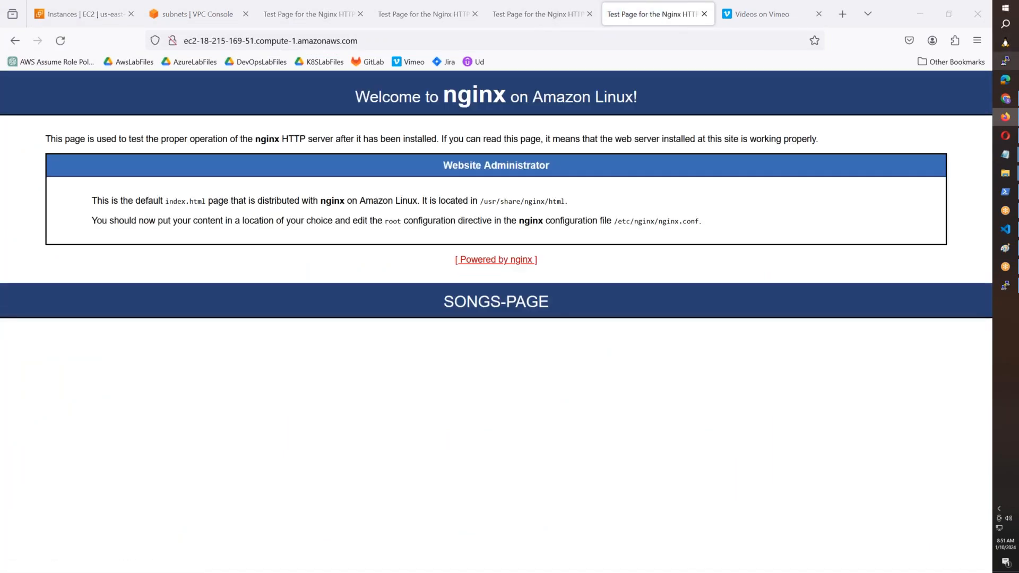
- Connect PuTTY to ec2-18-215-169-51.compute-1.amazonaws.com using the saved ec2-user@ session and accept the server's host key
{"action": "left_click", "coordinate": [1005, 285]}
{"action": "left_click", "coordinate": [498, 320]}
{"action": "left_click", "coordinate": [579, 300]}
{"action": "left_click", "coordinate": [508, 246]}
{"action": "key", "text": "ctrl+v"}
{"action": "left_click", "coordinate": [544, 368]}
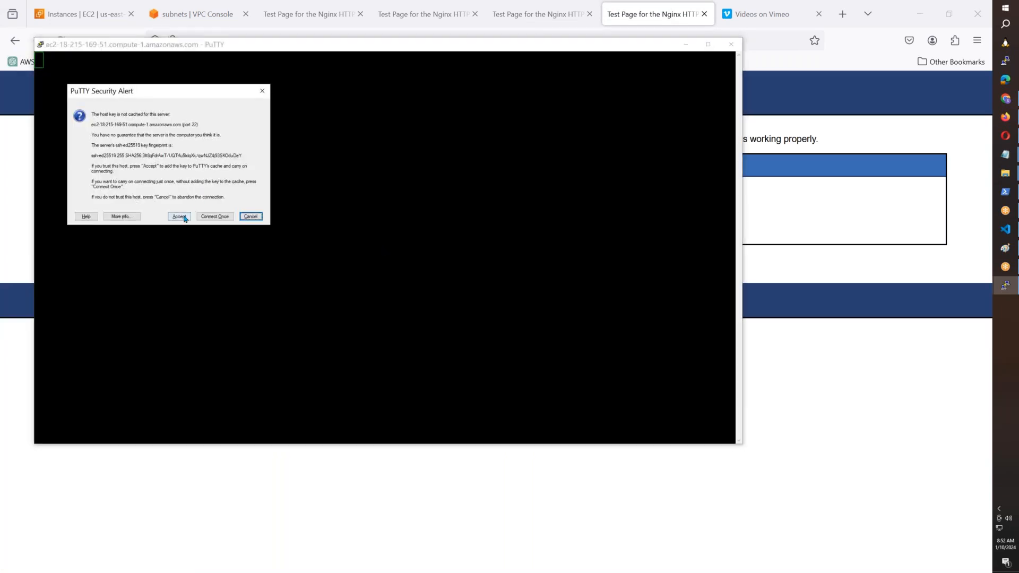
{"action": "left_click", "coordinate": [184, 217]}
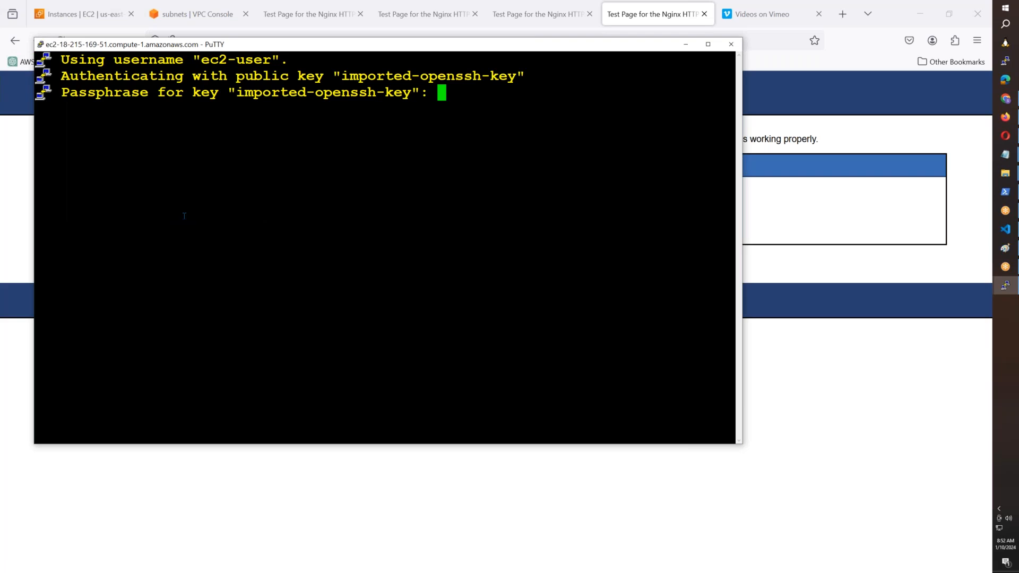
- Enter the private key passphrase to log in to the songs server and become root with sudo su -
{"action": "key", "text": "Return"}
{"action": "type", "text": "sudo su -"}
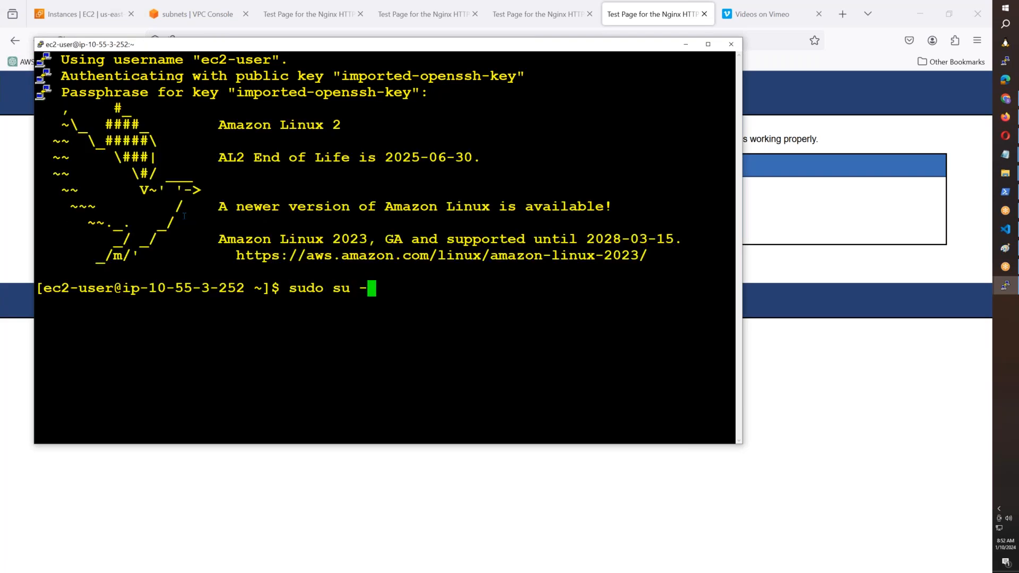
{"action": "key", "text": "Return"}
- Change to /usr/share/nginx/html/ on the songs server and list its files
{"action": "type", "text": "cd"}
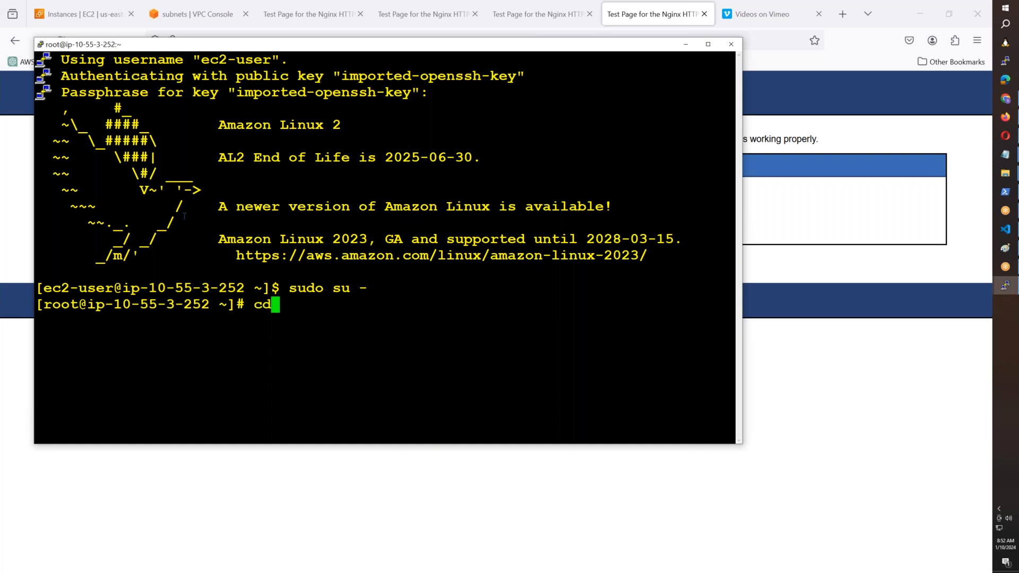
{"action": "type", "text": " /usr/share/nginx/html/"}
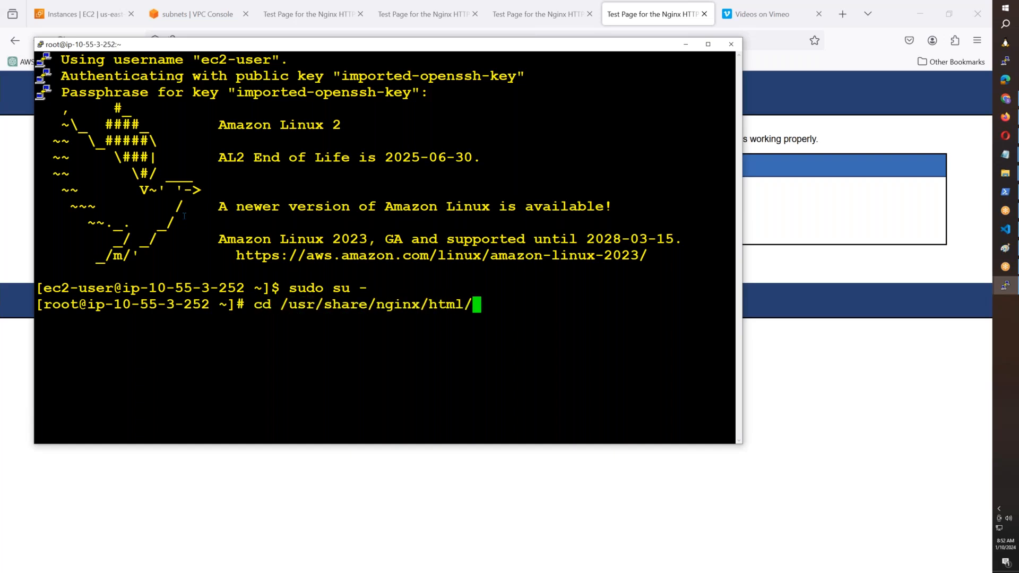
{"action": "key", "text": "Return"}
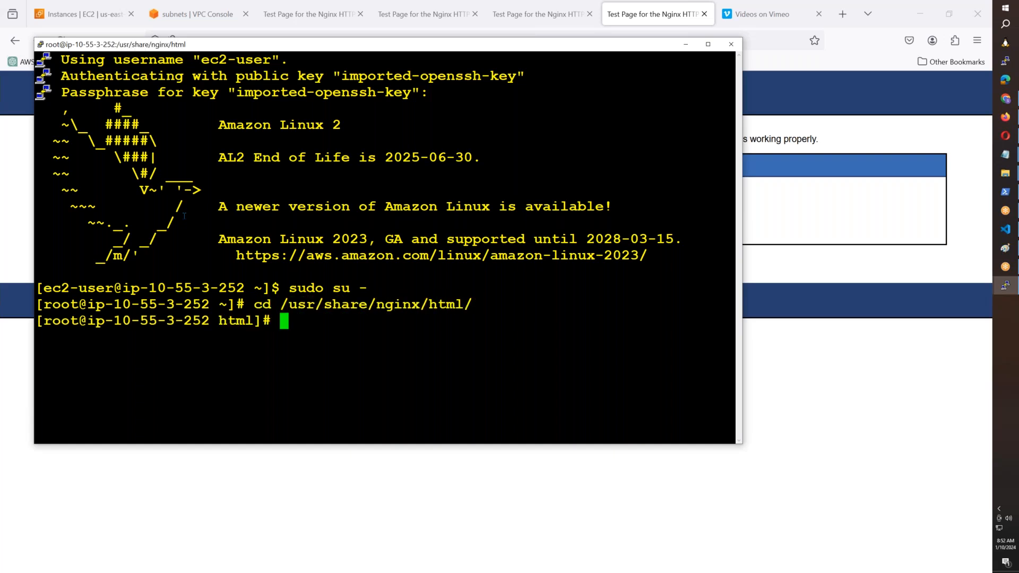
{"action": "type", "text": "ls"}
{"action": "key", "text": "Return"}
- Create a songs directory inside html and move all *.html files into it
{"action": "type", "text": "mkdior"}
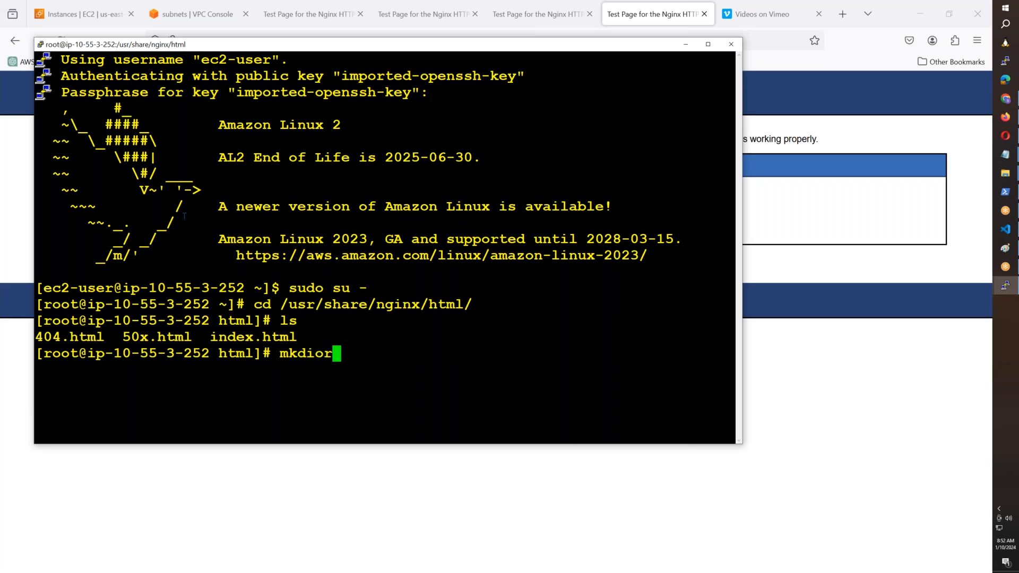
{"action": "key", "text": "BackSpace"}
{"action": "key", "text": "BackSpace"}
{"action": "type", "text": "r songs"}
{"action": "key", "text": "Return"}
{"action": "type", "text": "mv *.html songs/"}
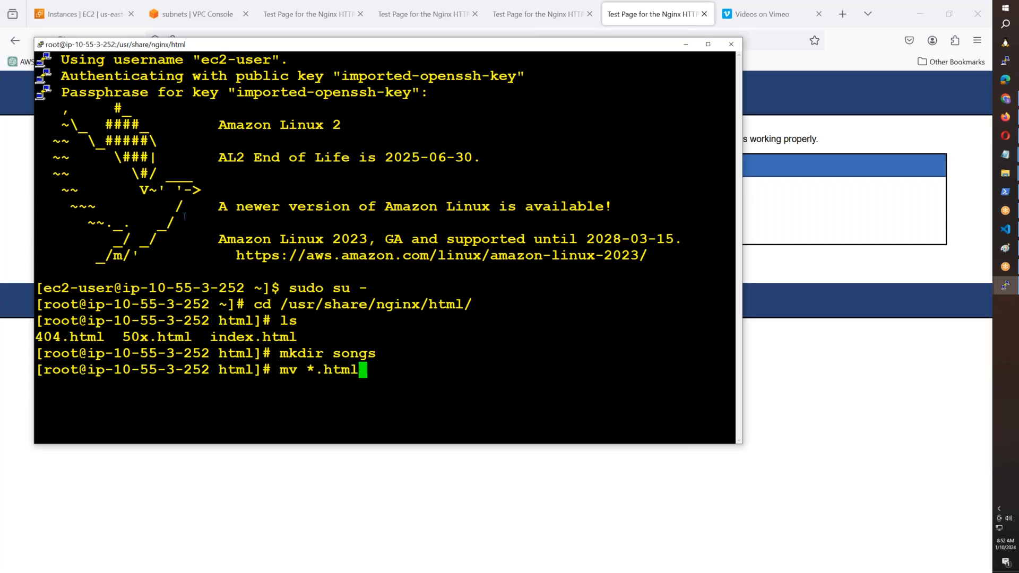
{"action": "key", "text": "Return"}
- List the songs server's html directory with ls and switch back to Firefox
{"action": "type", "text": "ls"}
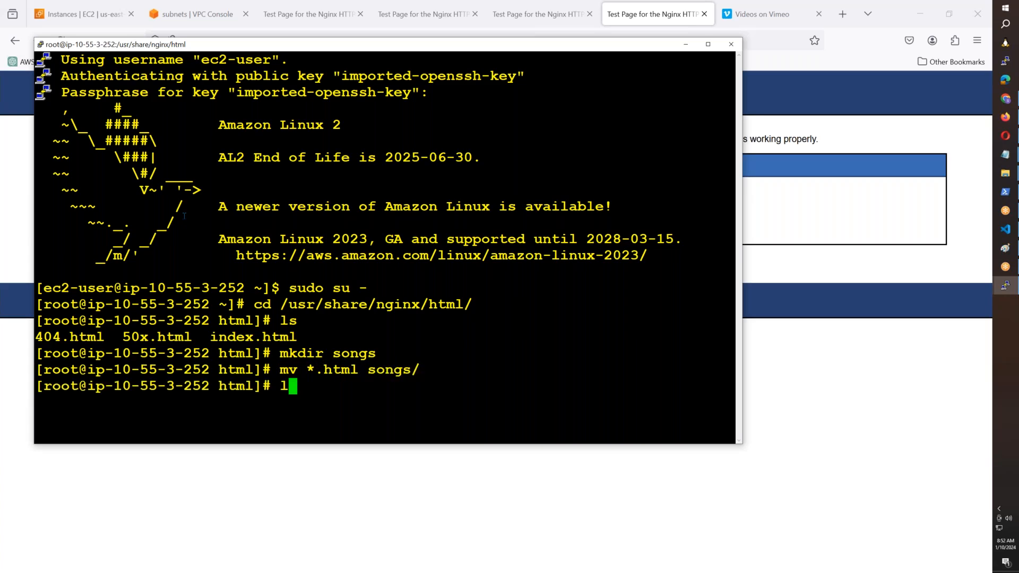
{"action": "key", "text": "Return"}
{"action": "key", "text": "alt+Tab"}
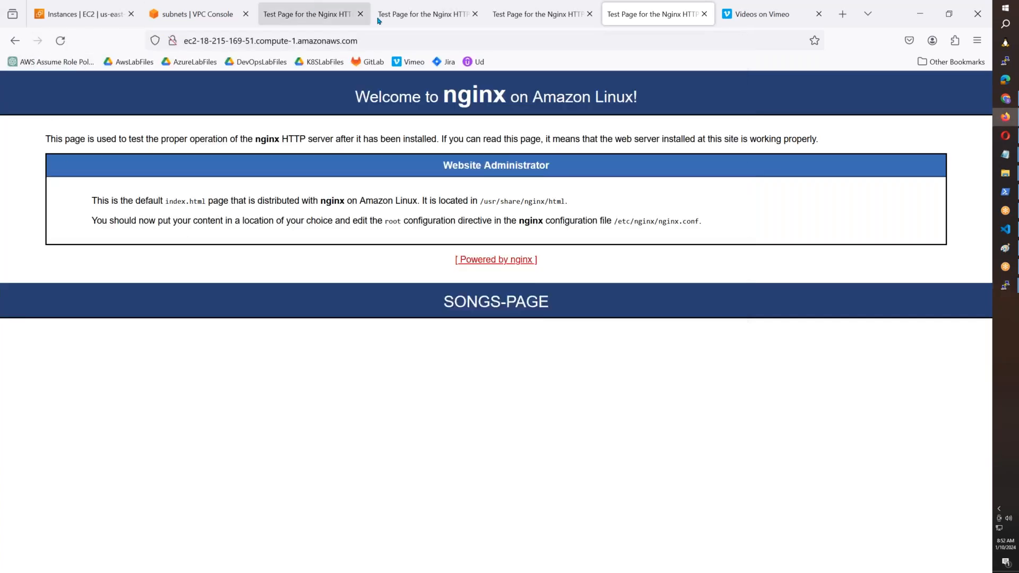
- Load the /songs path on the songs server's public DNS address in Firefox
{"action": "left_click", "coordinate": [406, 39]}
{"action": "left_click", "coordinate": [406, 39]}
{"action": "type", "text": "/songs"}
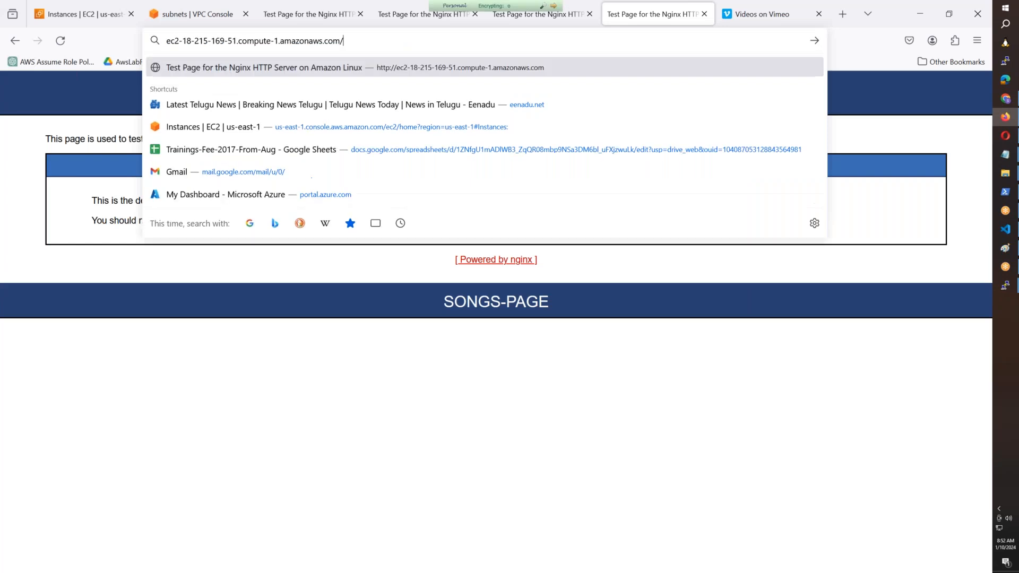
{"action": "key", "text": "Return"}
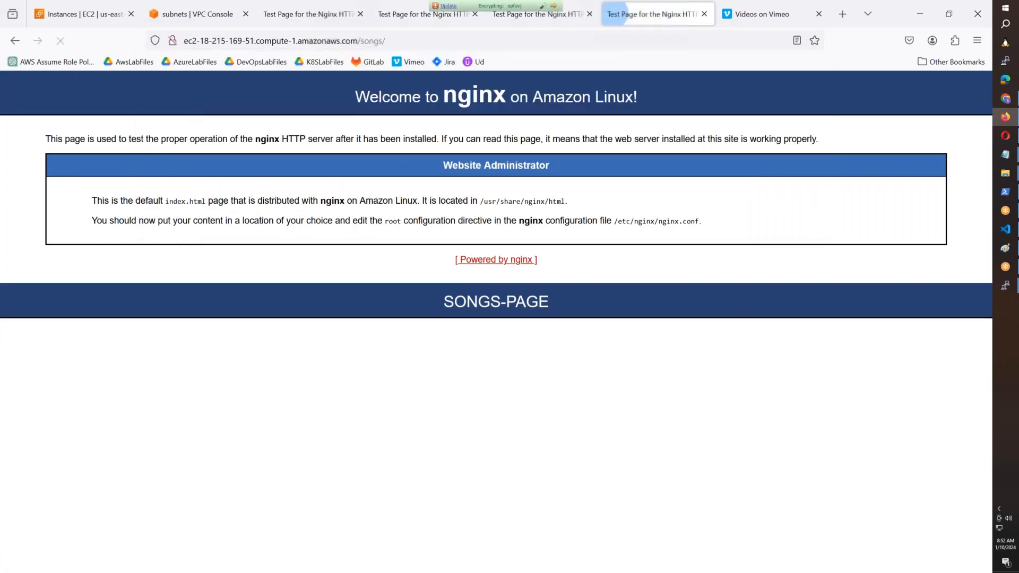
- View the already open test pages of the other Nginx servers, ending on the first homepage server
{"action": "left_click", "coordinate": [554, 21]}
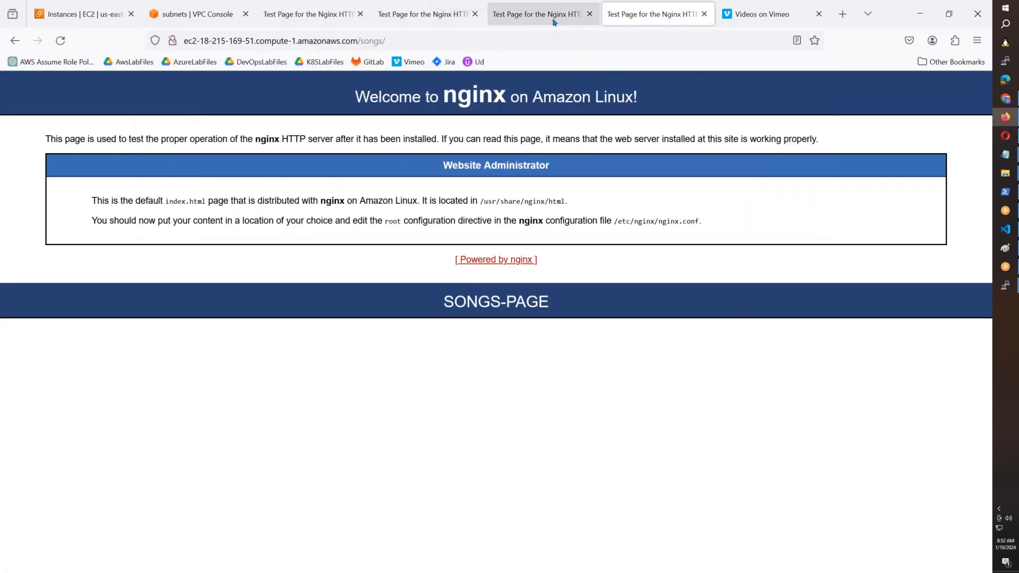
{"action": "left_click", "coordinate": [455, 22]}
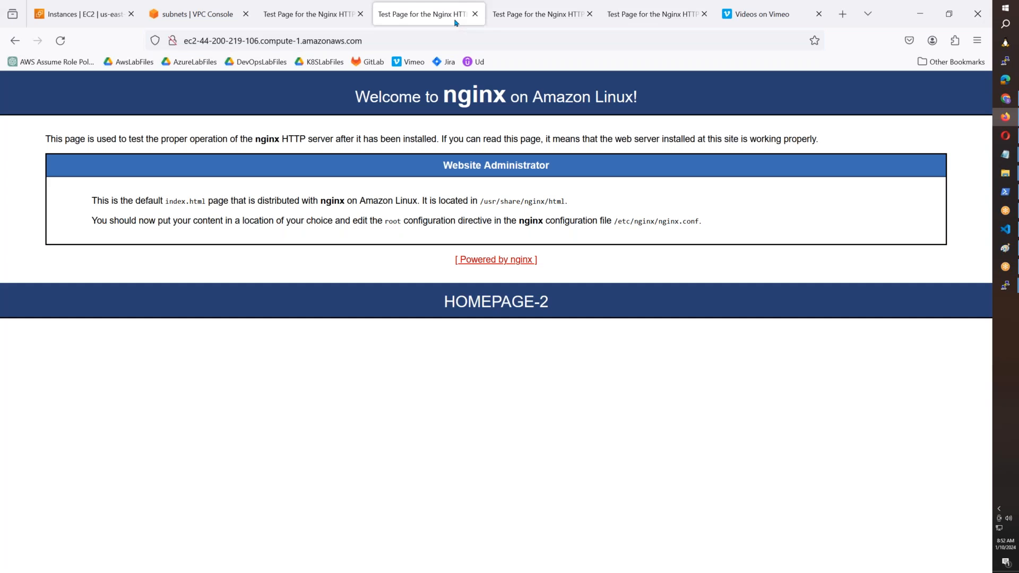
{"action": "left_click", "coordinate": [340, 21]}
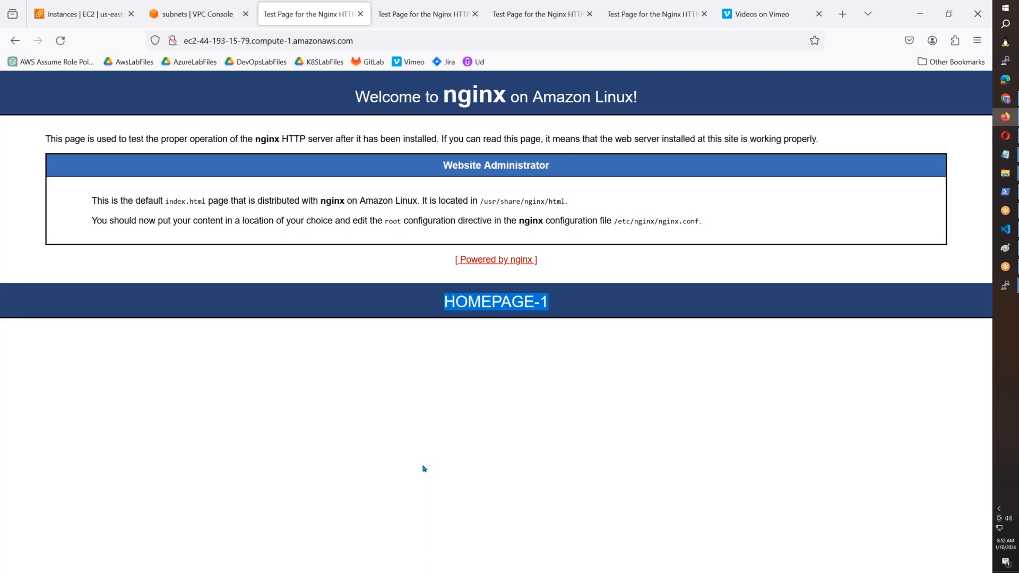
- Open Paint and draw a black hexagon about 259 × 284 px, placed near the canvas's upper edge slightly left of centre
{"action": "key", "text": "super+r"}
{"action": "type", "text": "mspaint"}
{"action": "key", "text": "Return"}
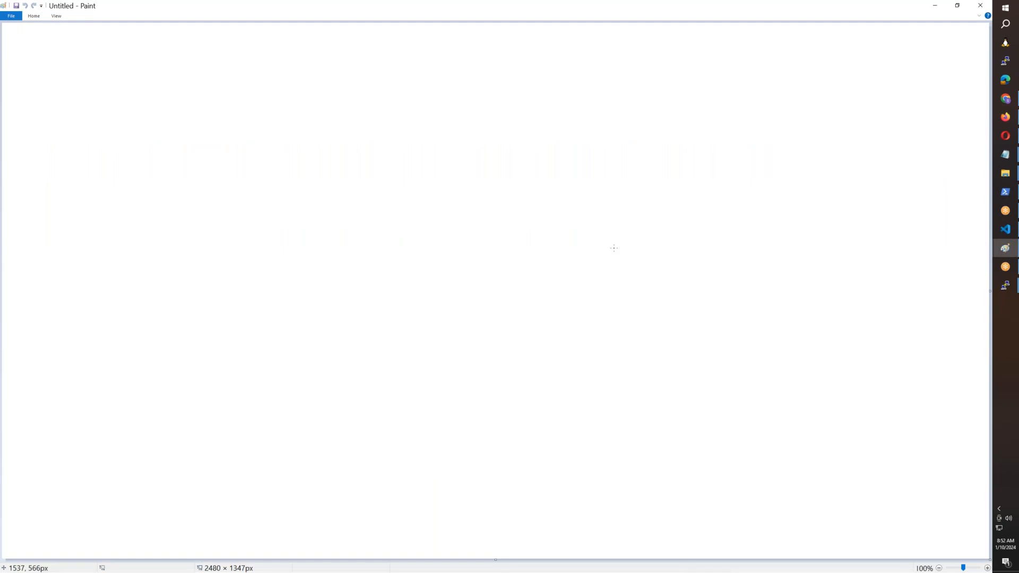
{"action": "left_click", "coordinate": [37, 17]}
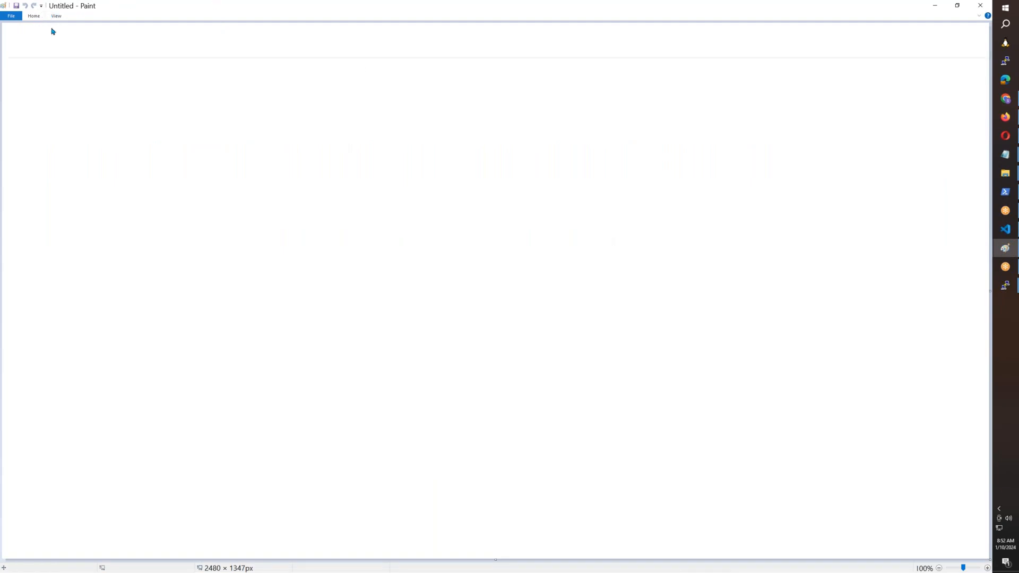
{"action": "left_click", "coordinate": [177, 34]}
{"action": "left_click_drag", "start_coordinate": [441, 39], "coordinate": [543, 154]}
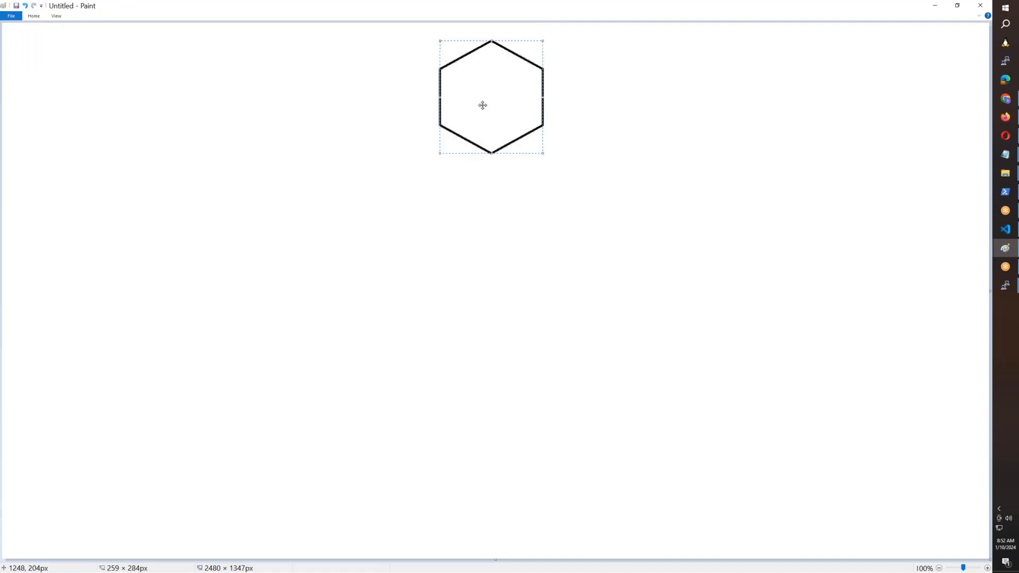
{"action": "left_click_drag", "start_coordinate": [497, 104], "coordinate": [444, 110]}
- Add the text "AWS ALB" centred inside the hexagon
{"action": "left_click", "coordinate": [33, 17]}
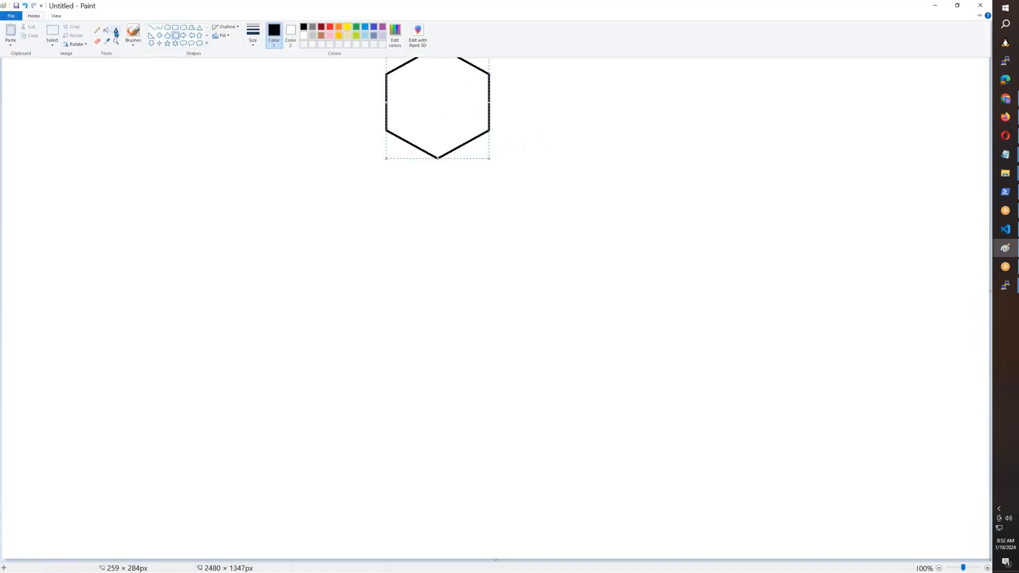
{"action": "left_click", "coordinate": [116, 30]}
{"action": "left_click", "coordinate": [398, 92]}
{"action": "type", "text": "AWS ALB"}
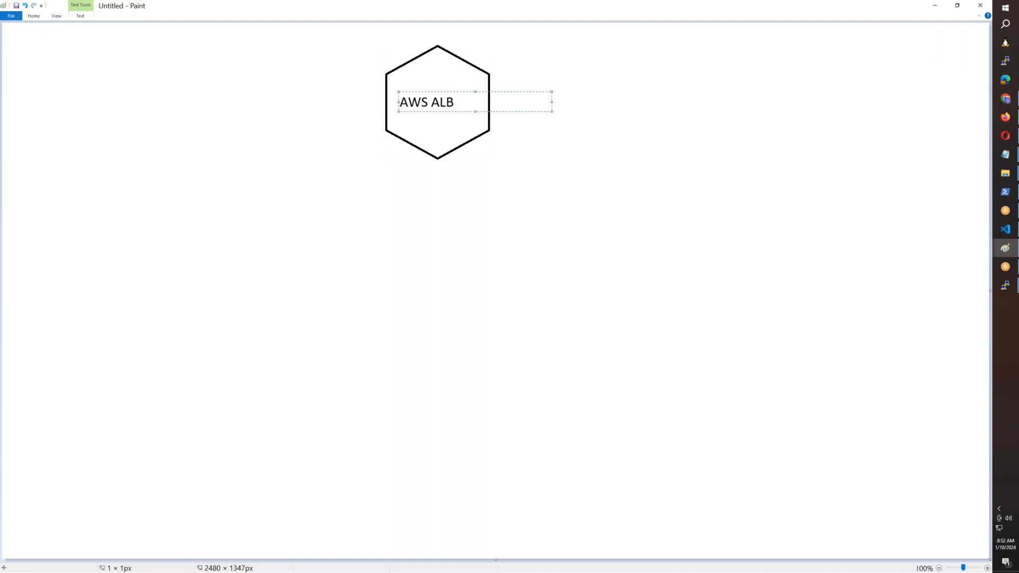
{"action": "left_click_drag", "start_coordinate": [436, 92], "coordinate": [443, 91]}
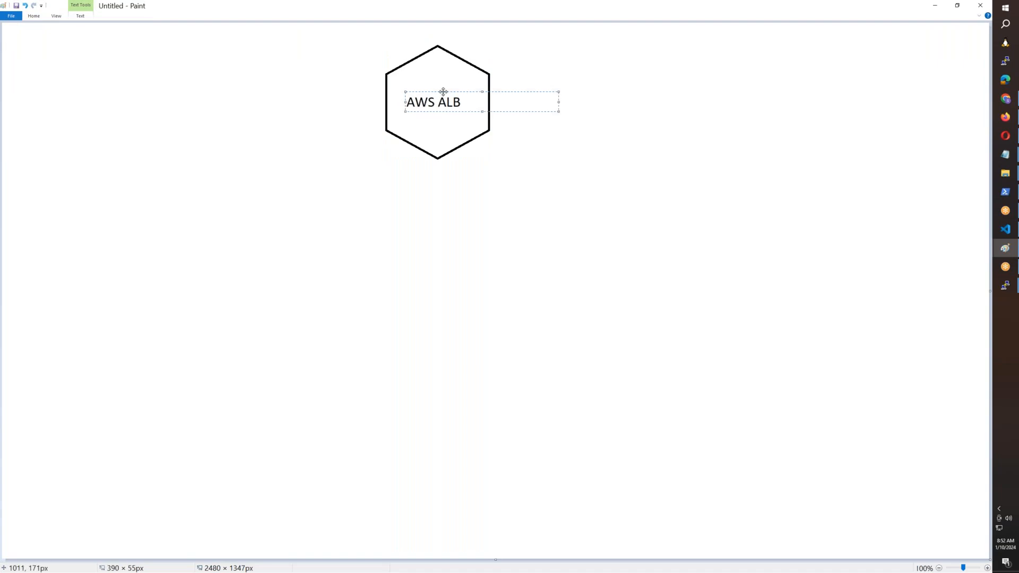
{"action": "left_click", "coordinate": [451, 254]}
- Draw a rectangle about 734 × 279 px and centre it below the AWS ALB hexagon
{"action": "left_click", "coordinate": [33, 15]}
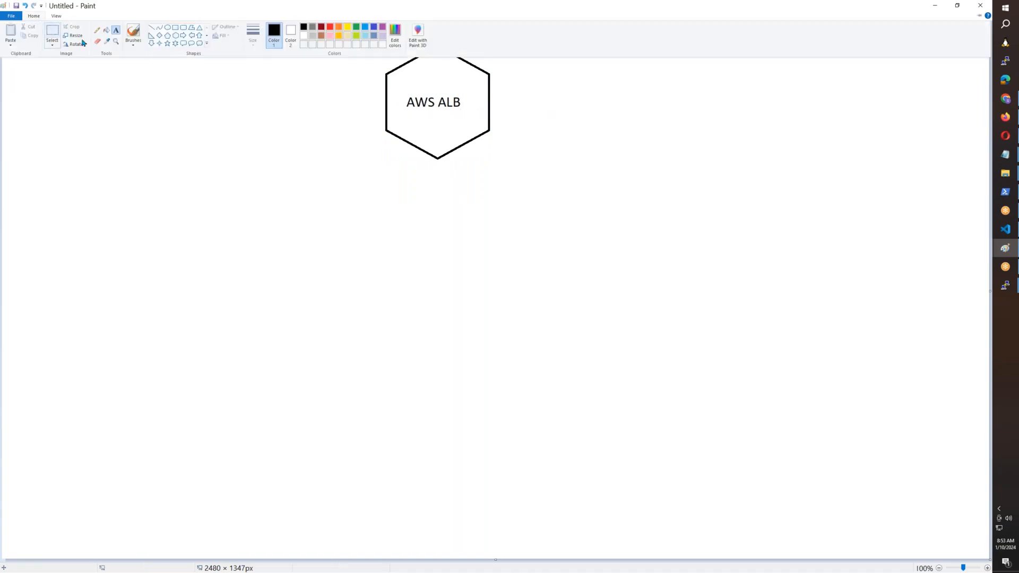
{"action": "left_click", "coordinate": [176, 29]}
{"action": "left_click_drag", "start_coordinate": [306, 243], "coordinate": [600, 368]}
{"action": "left_click_drag", "start_coordinate": [498, 337], "coordinate": [479, 284]}
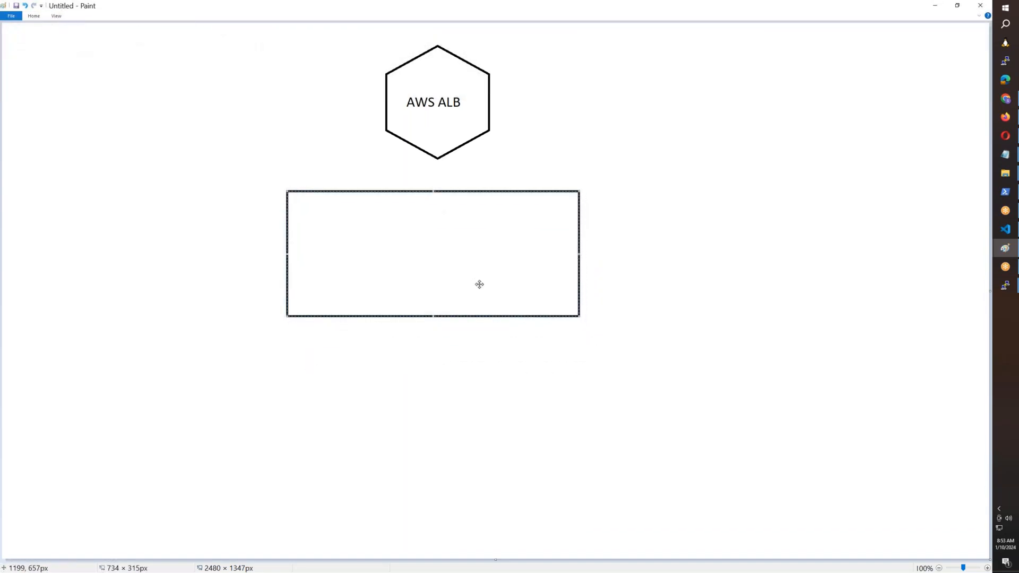
{"action": "left_click_drag", "start_coordinate": [430, 315], "coordinate": [443, 269]}
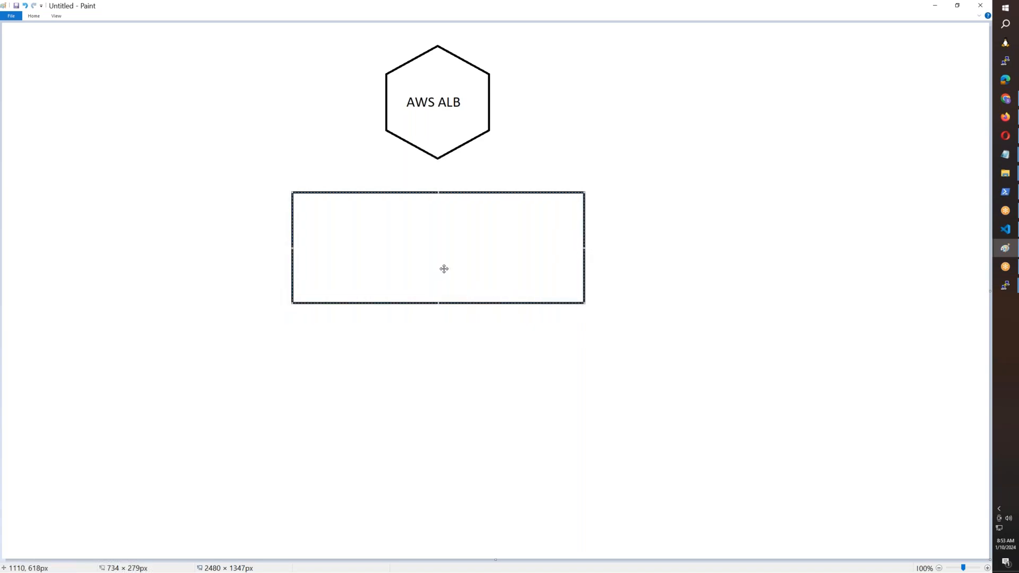
- Connect the hexagon's lower corner to the rectangle's upper edge with a short vertical line
{"action": "left_click", "coordinate": [35, 18]}
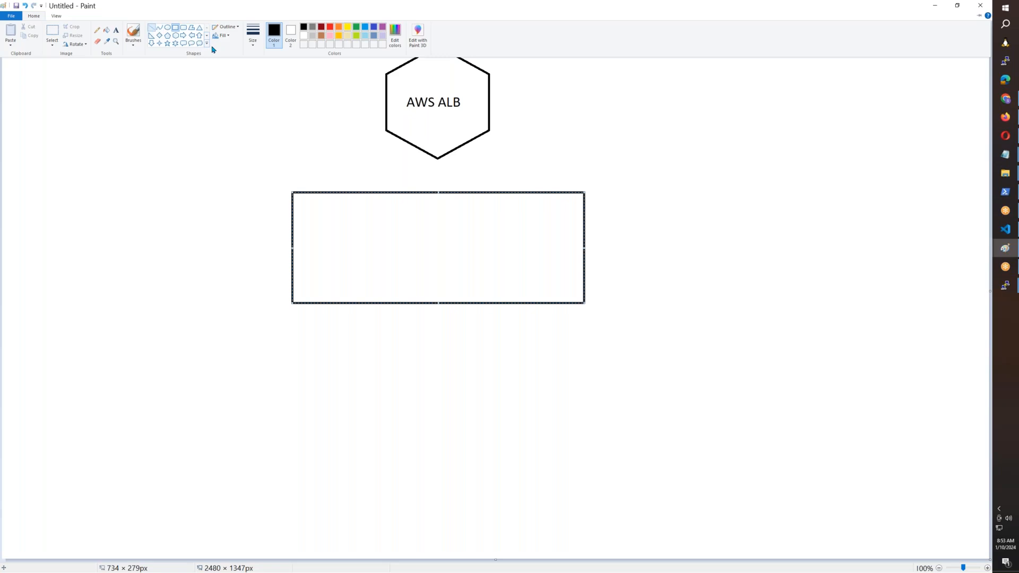
{"action": "left_click", "coordinate": [436, 163]}
{"action": "left_click_drag", "start_coordinate": [437, 160], "coordinate": [436, 186]}
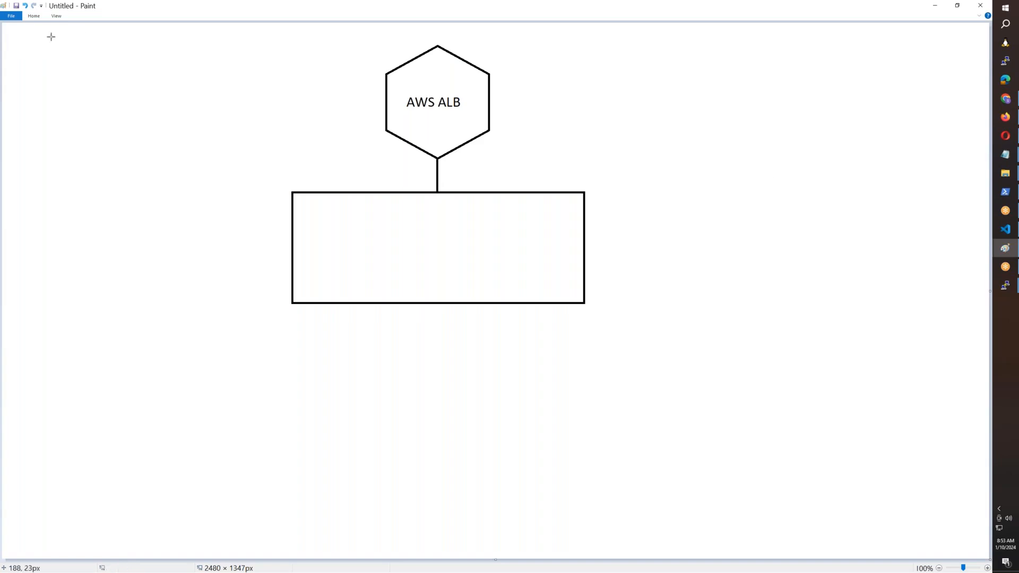
- Draw a rounded rectangle inside the left half of the large rectangle and activate the Select tool
{"action": "left_click", "coordinate": [35, 17]}
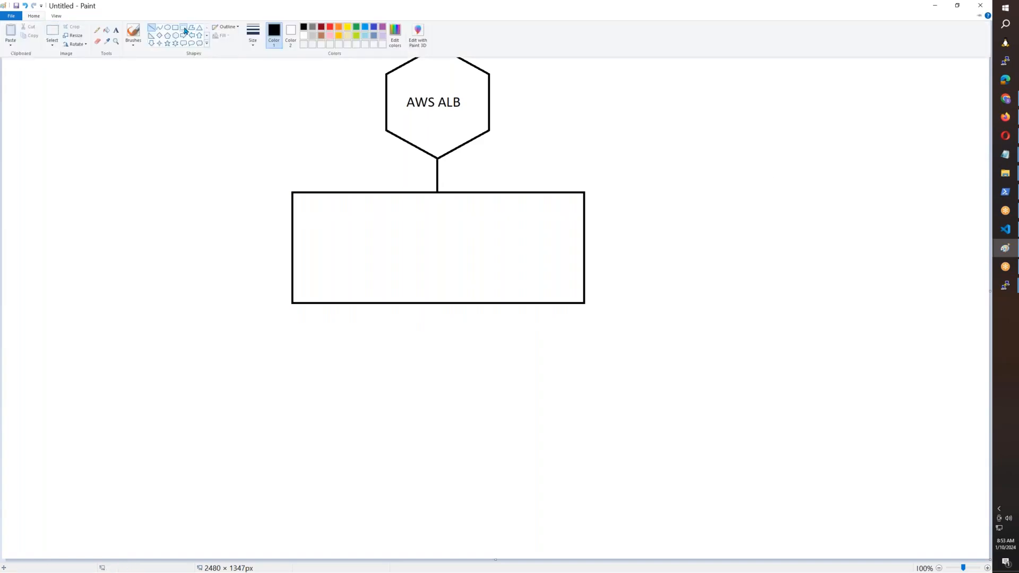
{"action": "left_click", "coordinate": [185, 29]}
{"action": "left_click_drag", "start_coordinate": [325, 215], "coordinate": [388, 255]}
{"action": "left_click", "coordinate": [36, 17]}
{"action": "left_click", "coordinate": [54, 31]}
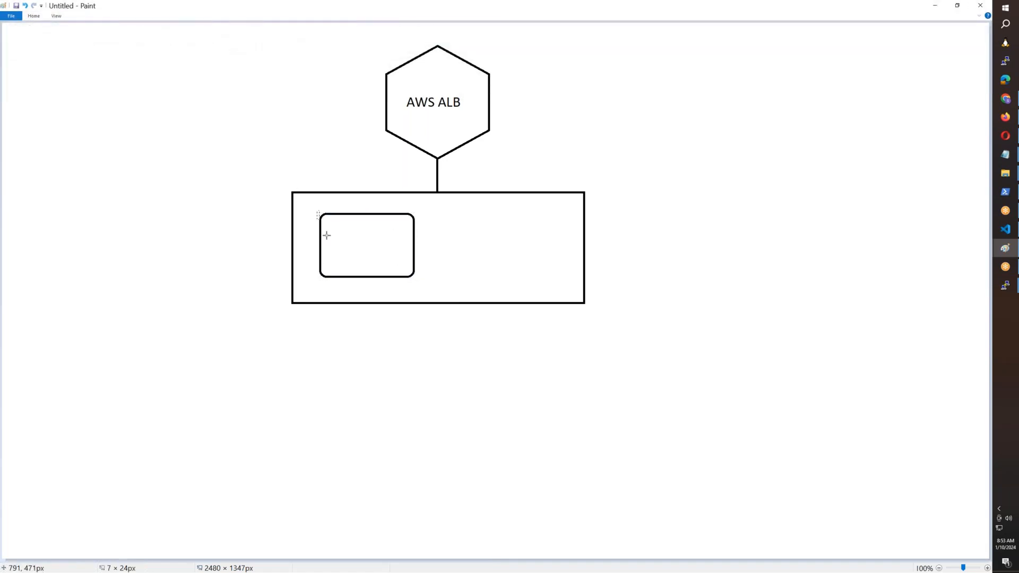
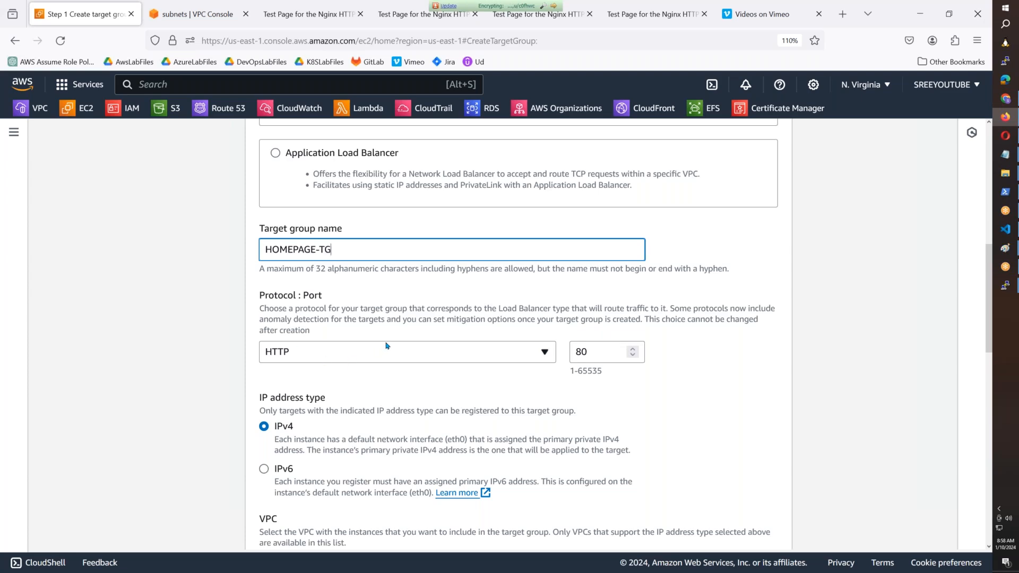
- Choose the AWSB55 VPC for the HOMEPAGE-TG target group and continue to target registration with the default health check
{"action": "scroll", "coordinate": [372, 348], "scroll_direction": "down", "scroll_amount": 5}
{"action": "left_click", "coordinate": [353, 275]}
{"action": "scroll", "coordinate": [358, 368], "scroll_direction": "down", "scroll_amount": 3}
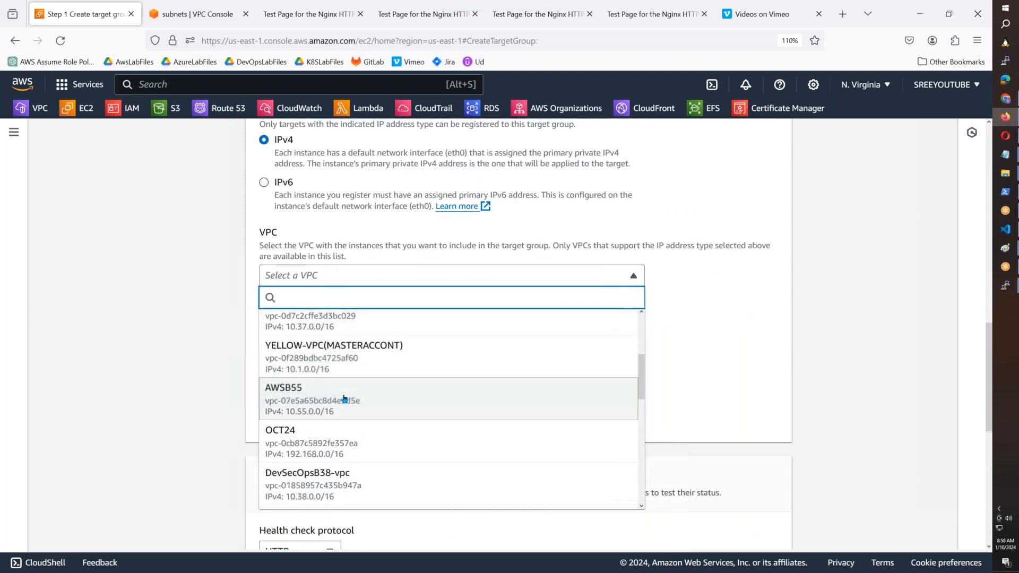
{"action": "left_click", "coordinate": [345, 399]}
{"action": "scroll", "coordinate": [519, 334], "scroll_direction": "down", "scroll_amount": 5}
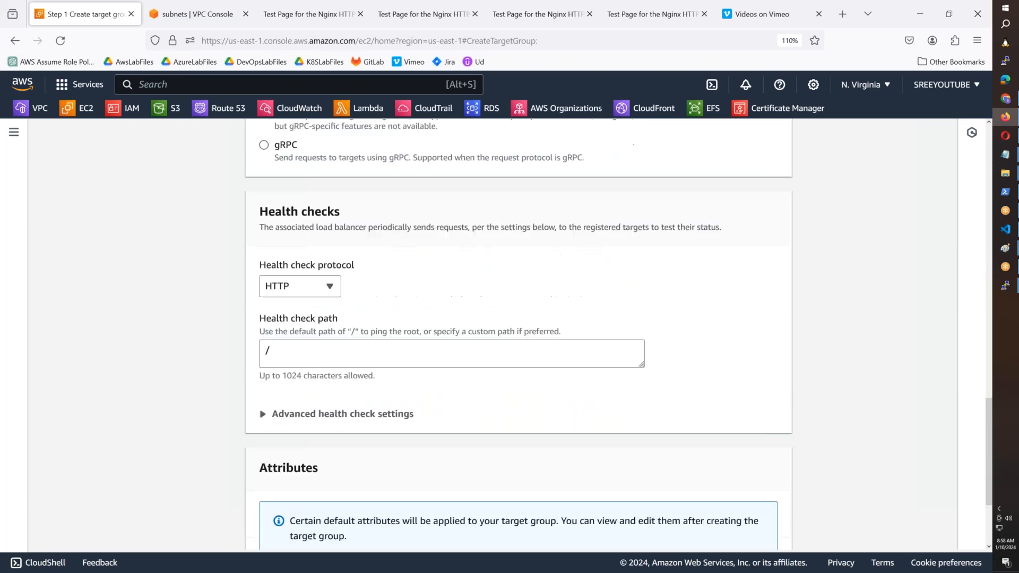
{"action": "scroll", "coordinate": [497, 429], "scroll_direction": "down", "scroll_amount": 2}
{"action": "left_click", "coordinate": [767, 524]}
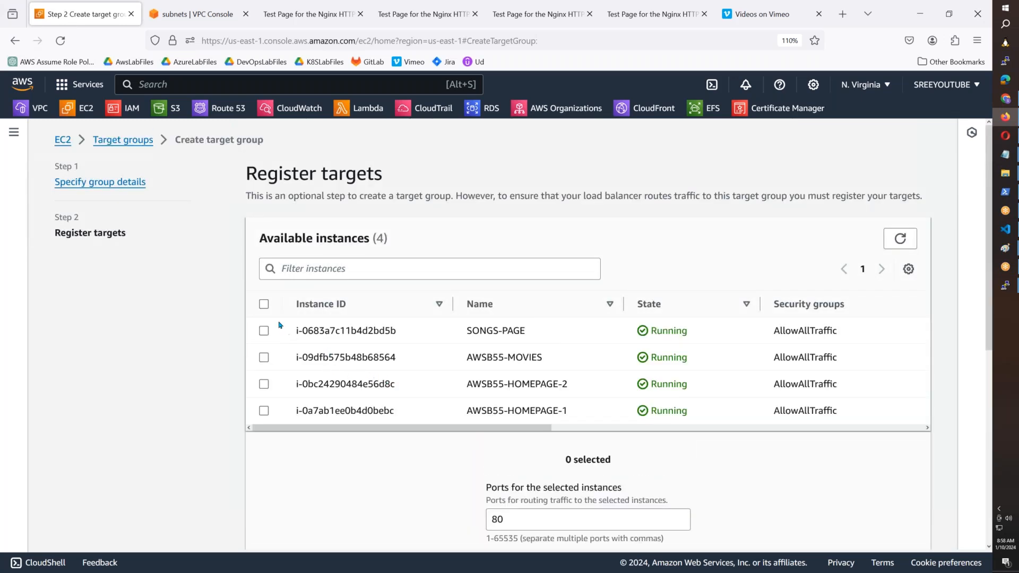
- Include AWSB55-HOMEPAGE-2 and AWSB55-HOMEPAGE-1 as pending targets on port 80 and create the HOMEPAGE-TG target group
{"action": "left_click", "coordinate": [266, 397]}
{"action": "left_click", "coordinate": [266, 411]}
{"action": "scroll", "coordinate": [529, 392], "scroll_direction": "down", "scroll_amount": 5}
{"action": "left_click", "coordinate": [607, 279]}
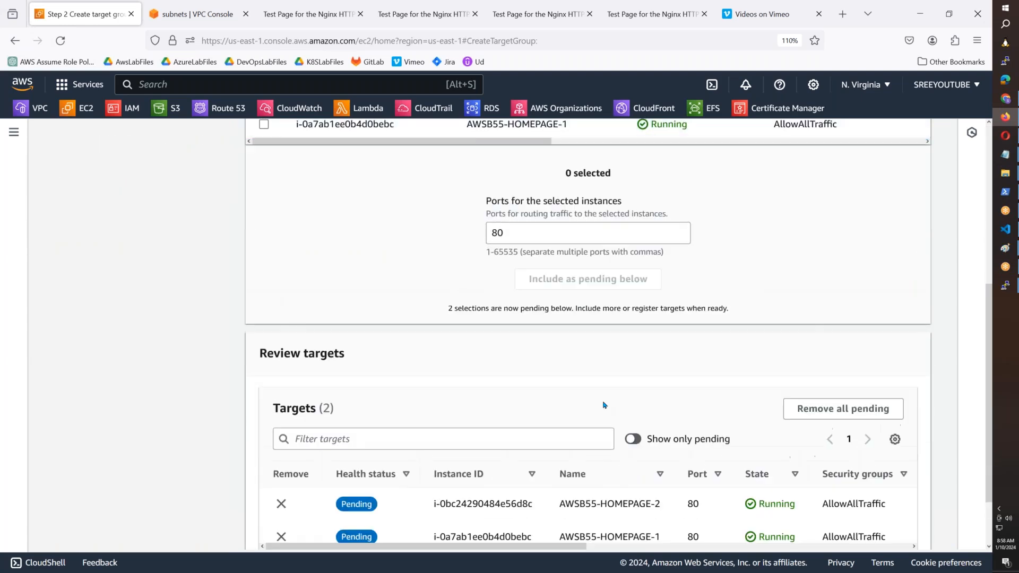
{"action": "scroll", "coordinate": [603, 405], "scroll_direction": "down", "scroll_amount": 1}
{"action": "left_click", "coordinate": [911, 527]}
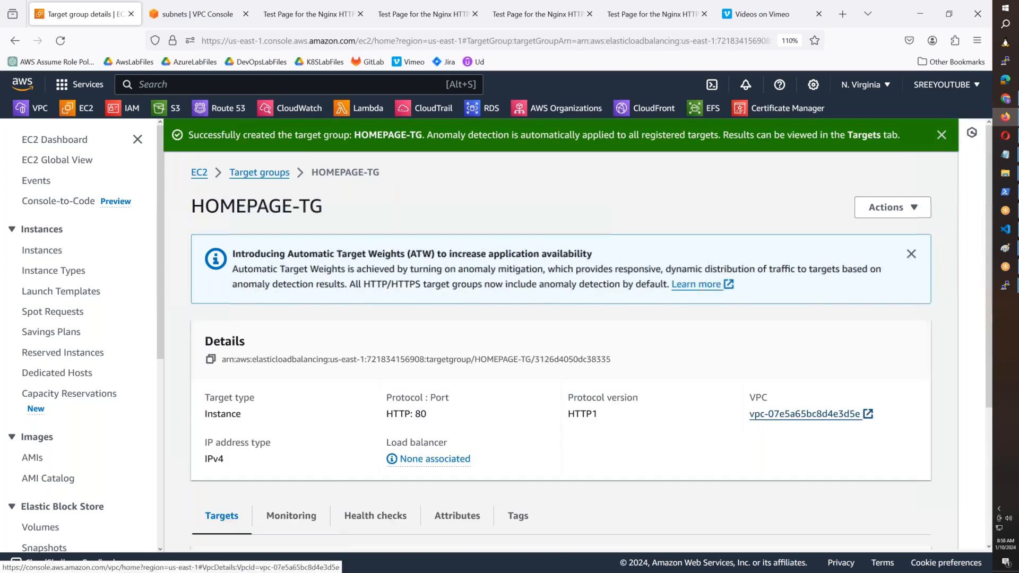
- Start another target group from the target groups list and name it MOVIES-TG
{"action": "left_click", "coordinate": [266, 176]}
{"action": "left_click", "coordinate": [866, 179]}
{"action": "scroll", "coordinate": [331, 402], "scroll_direction": "down", "scroll_amount": 10}
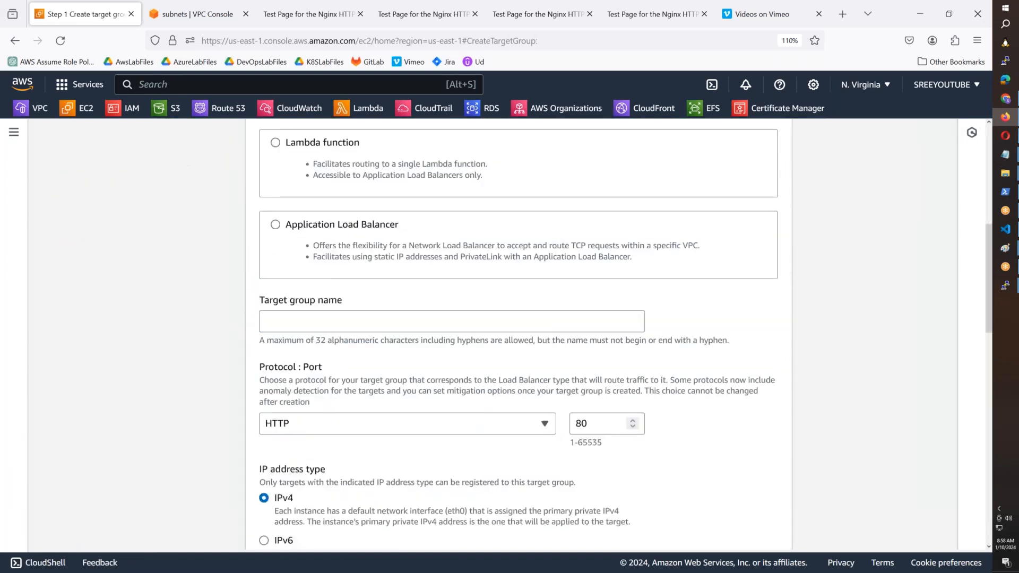
{"action": "scroll", "coordinate": [271, 317], "scroll_direction": "up", "scroll_amount": 4}
{"action": "left_click", "coordinate": [271, 317]}
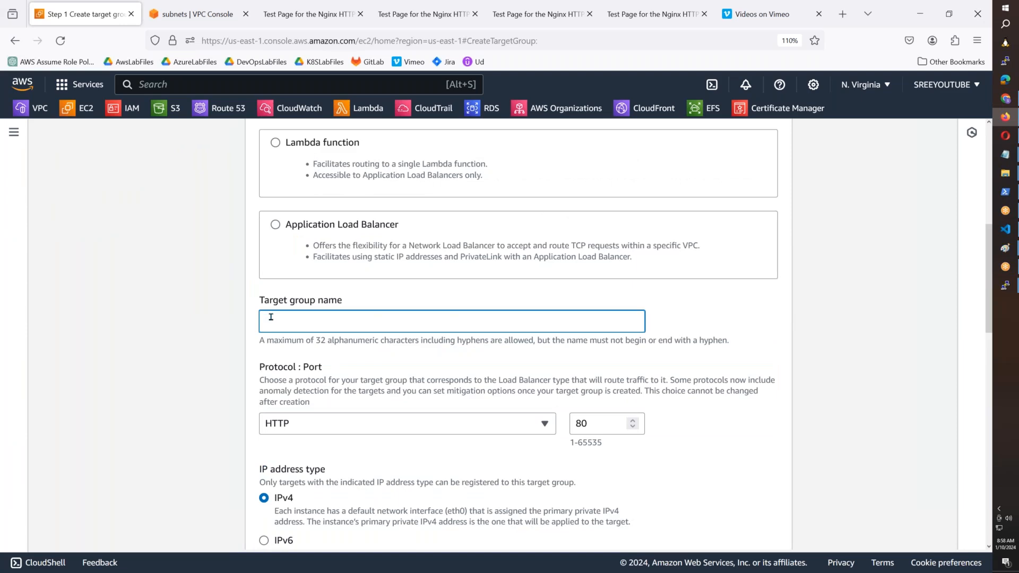
{"action": "type", "text": "MOVIES-TG"}
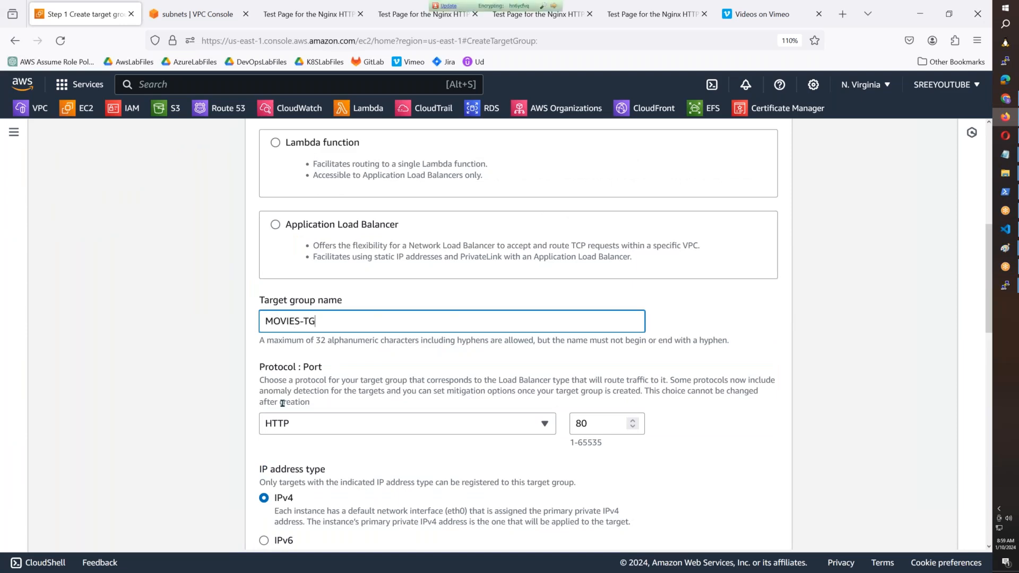
- Choose the AWSB55 VPC for MOVIES-TG and continue to target registration, keeping HTTP port 80 and health check path /
{"action": "scroll", "coordinate": [282, 467], "scroll_direction": "down", "scroll_amount": 4}
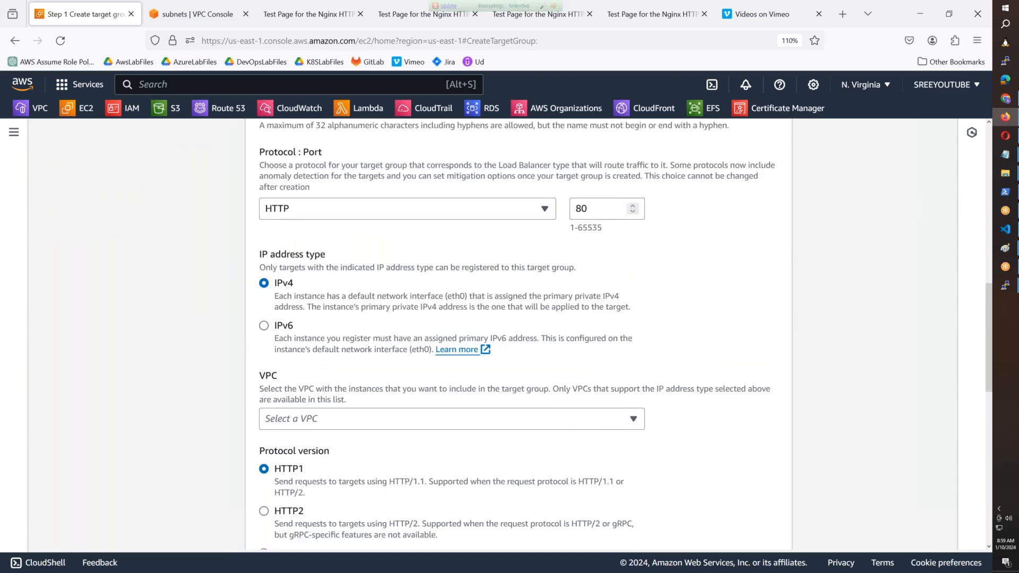
{"action": "scroll", "coordinate": [451, 318], "scroll_direction": "down", "scroll_amount": 4}
{"action": "left_click", "coordinate": [451, 203]}
{"action": "scroll", "coordinate": [340, 260], "scroll_direction": "down", "scroll_amount": 3}
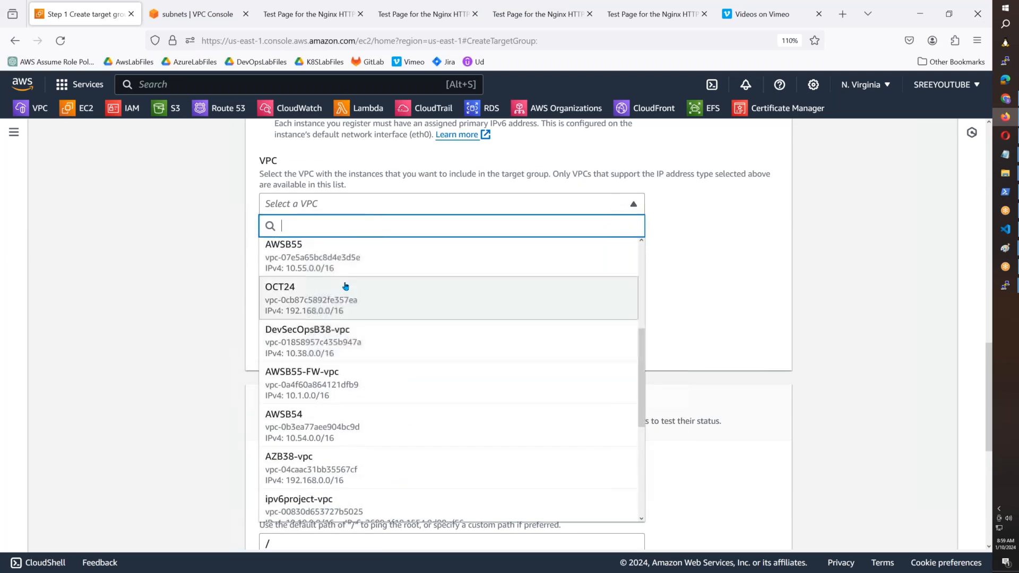
{"action": "left_click", "coordinate": [339, 260]}
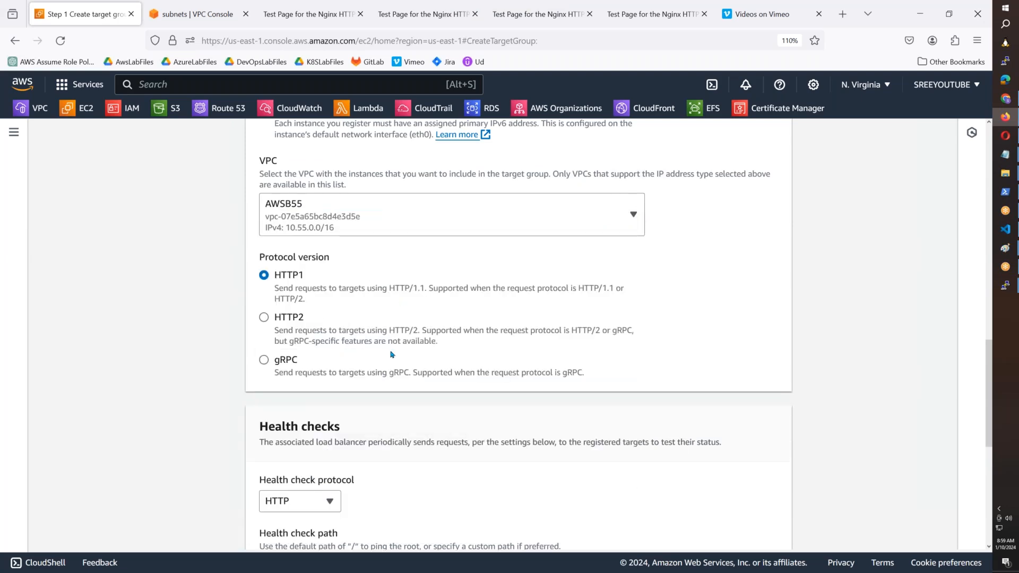
{"action": "scroll", "coordinate": [391, 354], "scroll_direction": "down", "scroll_amount": 7}
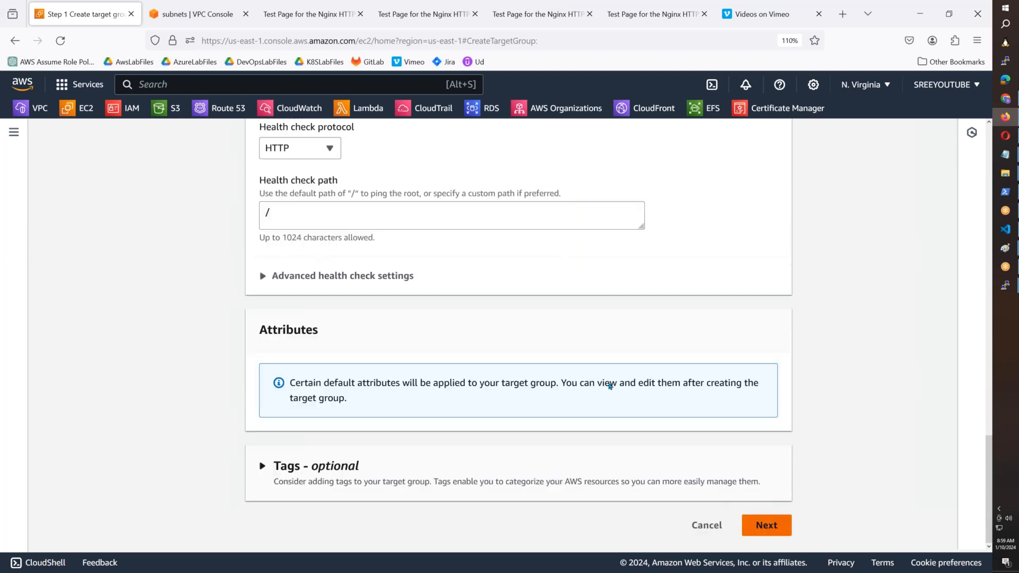
{"action": "left_click", "coordinate": [767, 525]}
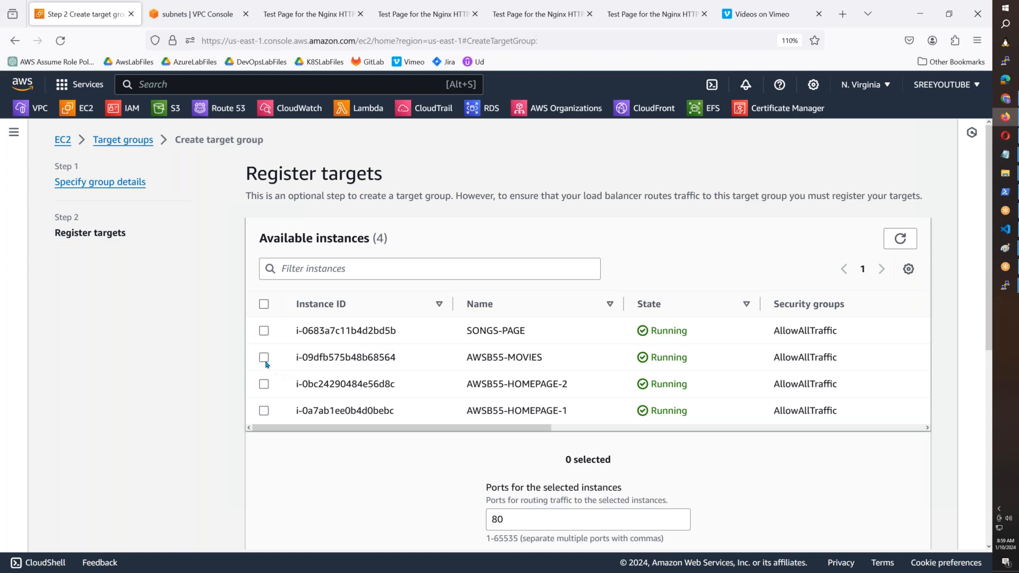
- Include the AWSB55-MOVIES instance as a pending target on port 80 and create the MOVIES-TG target group
{"action": "left_click", "coordinate": [264, 358]}
{"action": "scroll", "coordinate": [596, 474], "scroll_direction": "down", "scroll_amount": 4}
{"action": "left_click", "coordinate": [602, 351]}
{"action": "scroll", "coordinate": [602, 352], "scroll_direction": "down", "scroll_amount": 2}
{"action": "left_click", "coordinate": [884, 527]}
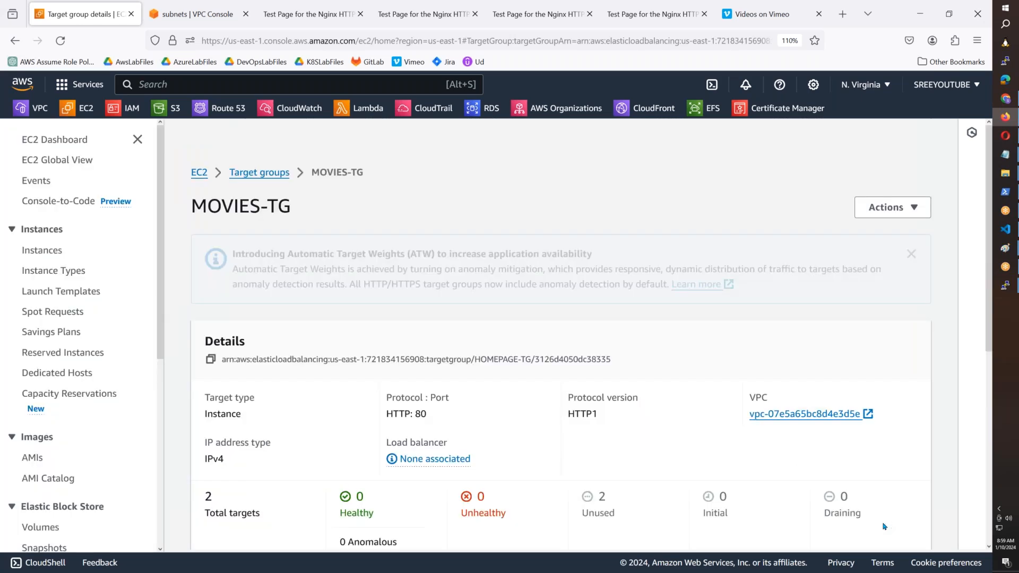
- Start another target group from the target groups list, keeping the Instances target type, and name it SONGS-TG
{"action": "left_click", "coordinate": [247, 173]}
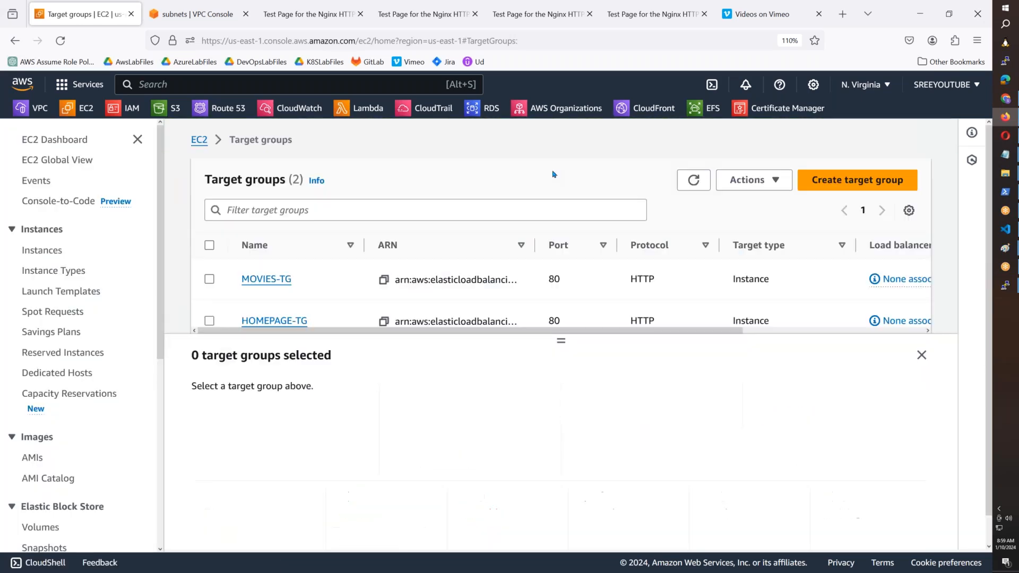
{"action": "left_click", "coordinate": [858, 178]}
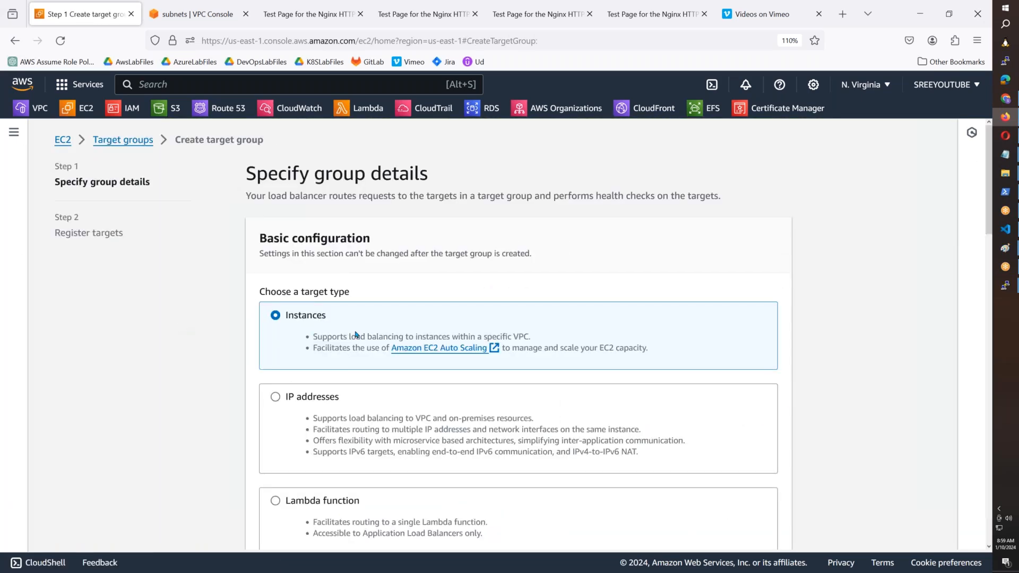
{"action": "scroll", "coordinate": [346, 364], "scroll_direction": "down", "scroll_amount": 5}
{"action": "left_click", "coordinate": [278, 317]}
{"action": "type", "text": "SOMG"}
{"action": "key", "text": "BackSpace"}
{"action": "key", "text": "BackSpace"}
{"action": "type", "text": "NGS-TG"}
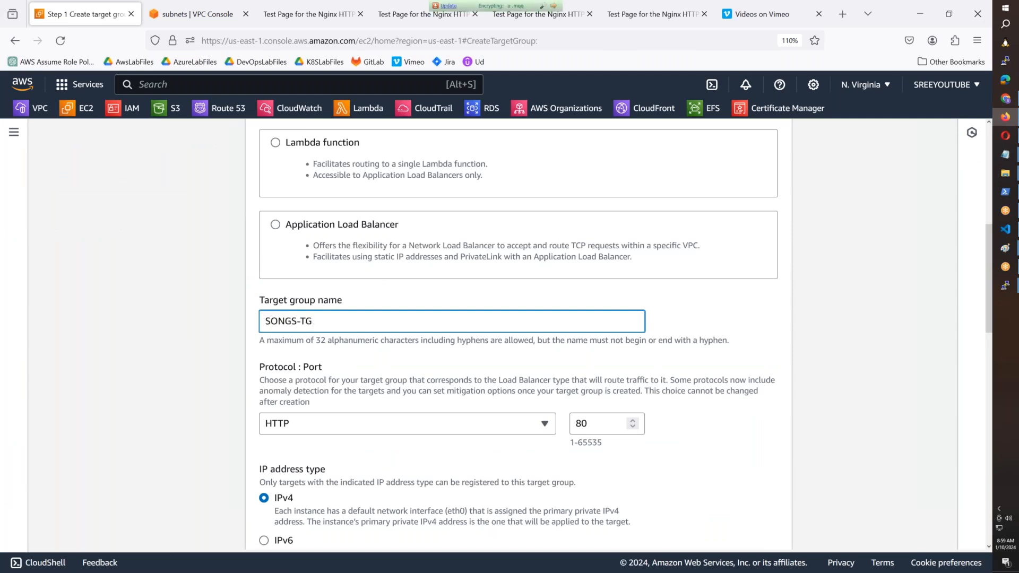
- Choose the AWSB55 VPC for SONGS-TG and continue to target registration, keeping HTTP1 and health check path /
{"action": "scroll", "coordinate": [306, 423], "scroll_direction": "down", "scroll_amount": 5}
{"action": "left_click", "coordinate": [355, 355]}
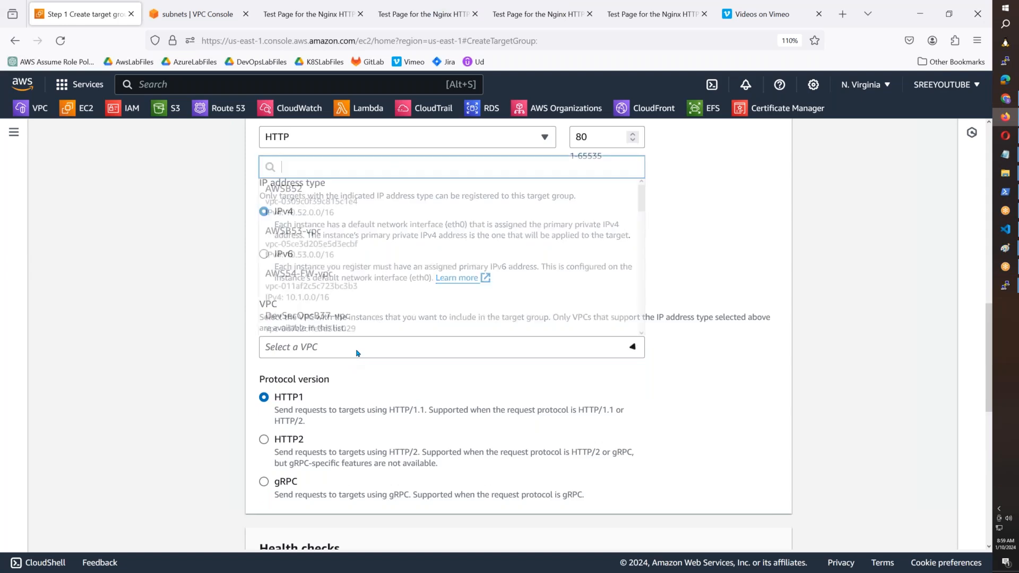
{"action": "scroll", "coordinate": [330, 295], "scroll_direction": "down", "scroll_amount": 3}
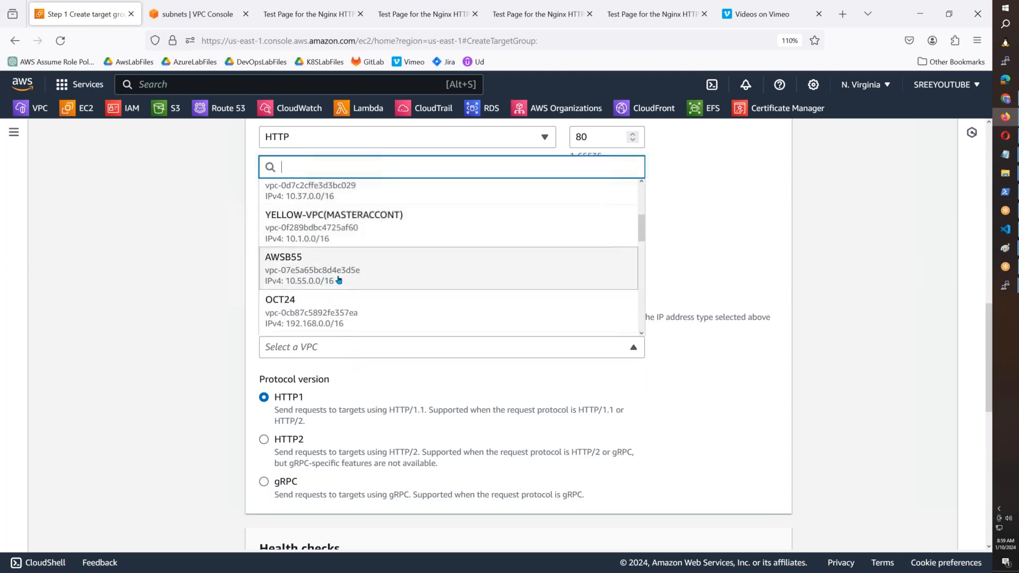
{"action": "left_click", "coordinate": [339, 280]}
{"action": "scroll", "coordinate": [412, 419], "scroll_direction": "down", "scroll_amount": 8}
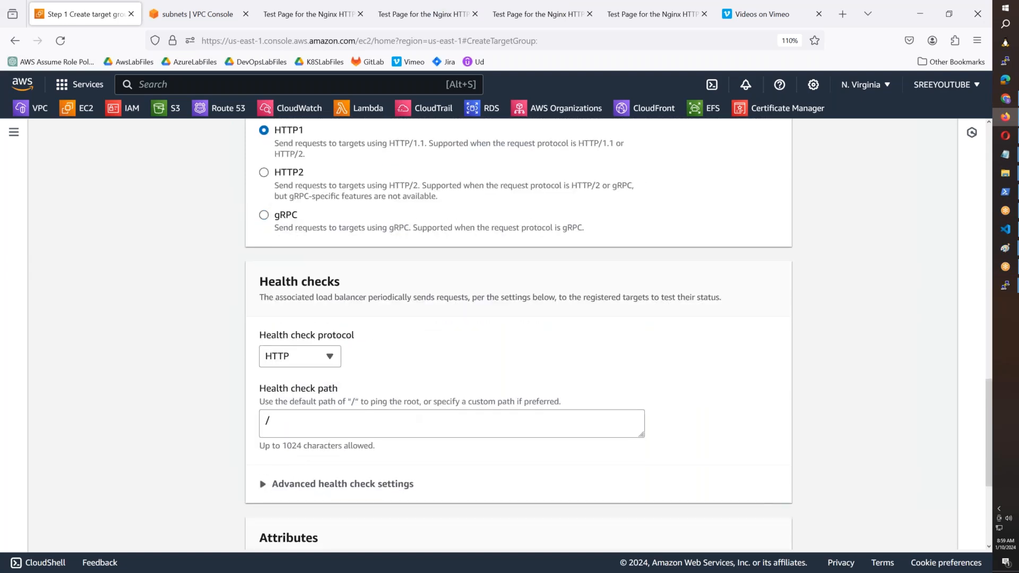
{"action": "left_click", "coordinate": [761, 524]}
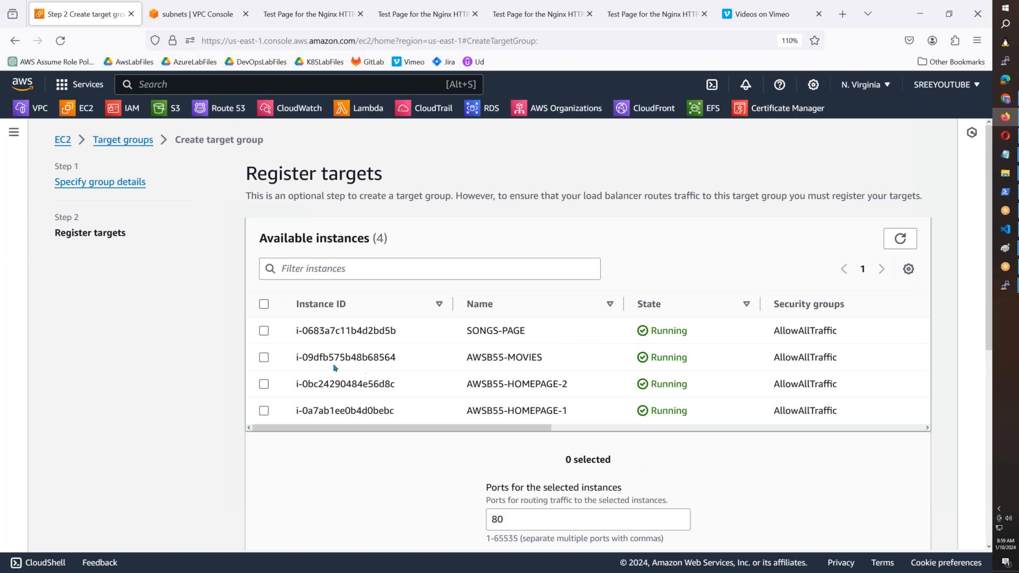
- Include the SONGS-PAGE instance as a pending target on port 80 and create the SONGS-TG target group
{"action": "left_click", "coordinate": [264, 331]}
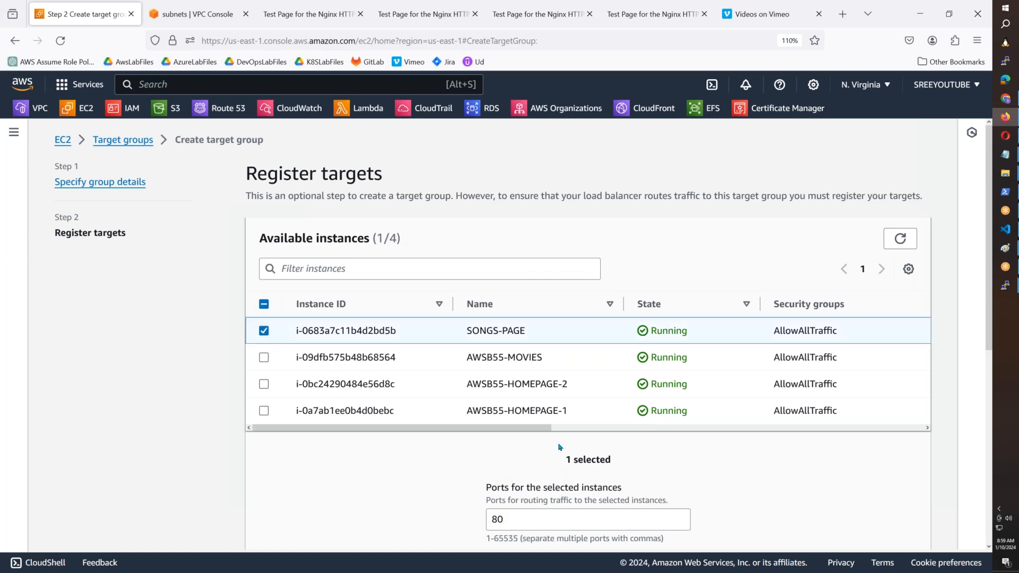
{"action": "scroll", "coordinate": [596, 280], "scroll_direction": "down", "scroll_amount": 5}
{"action": "left_click", "coordinate": [589, 279]}
{"action": "scroll", "coordinate": [851, 526], "scroll_direction": "down", "scroll_amount": 1}
{"action": "left_click", "coordinate": [852, 527]}
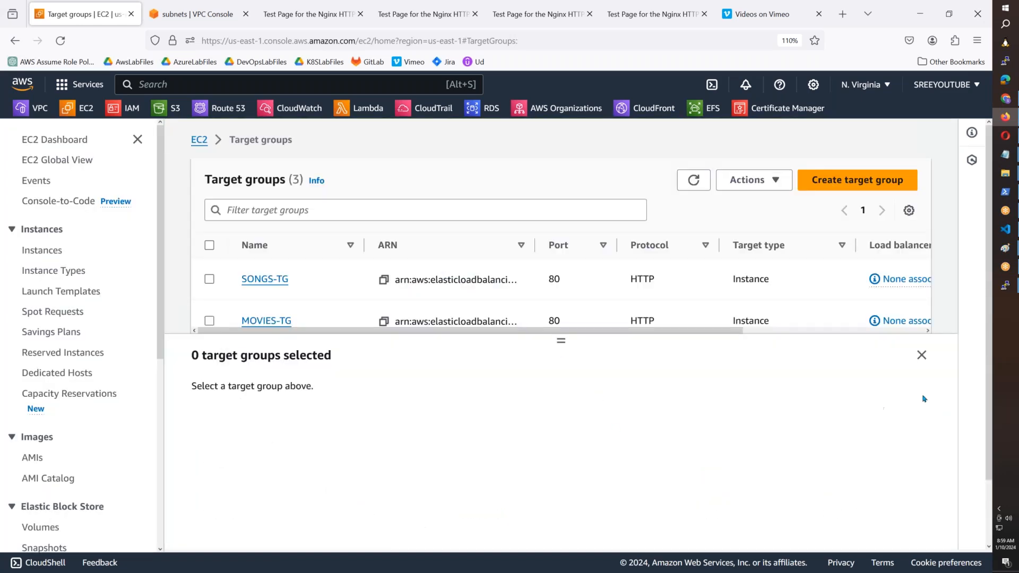
- Go to the EC2 load balancers list and start creating an Application Load Balancer
{"action": "left_click", "coordinate": [921, 355]}
{"action": "scroll", "coordinate": [87, 439], "scroll_direction": "down", "scroll_amount": 5}
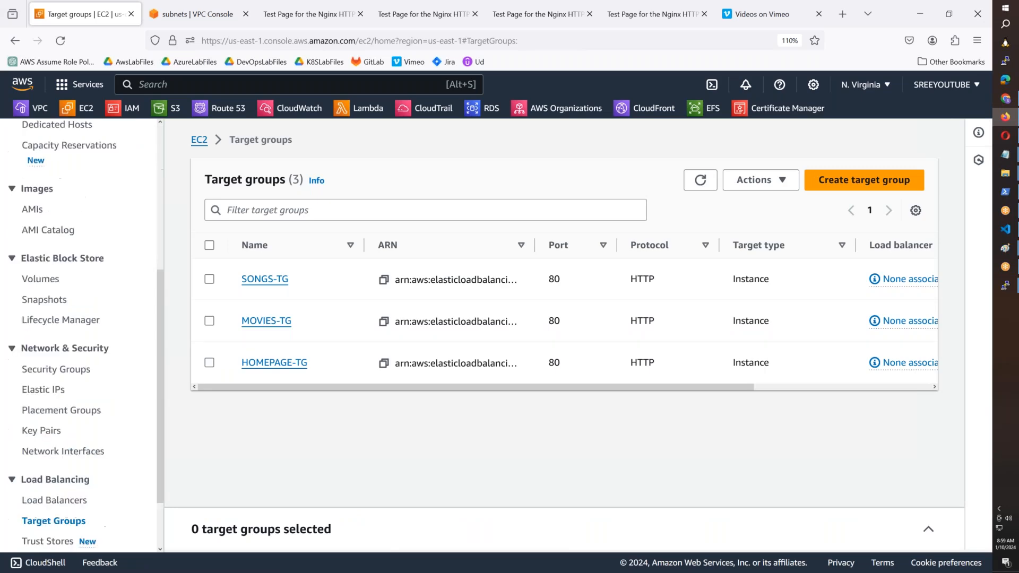
{"action": "left_click", "coordinate": [65, 501]}
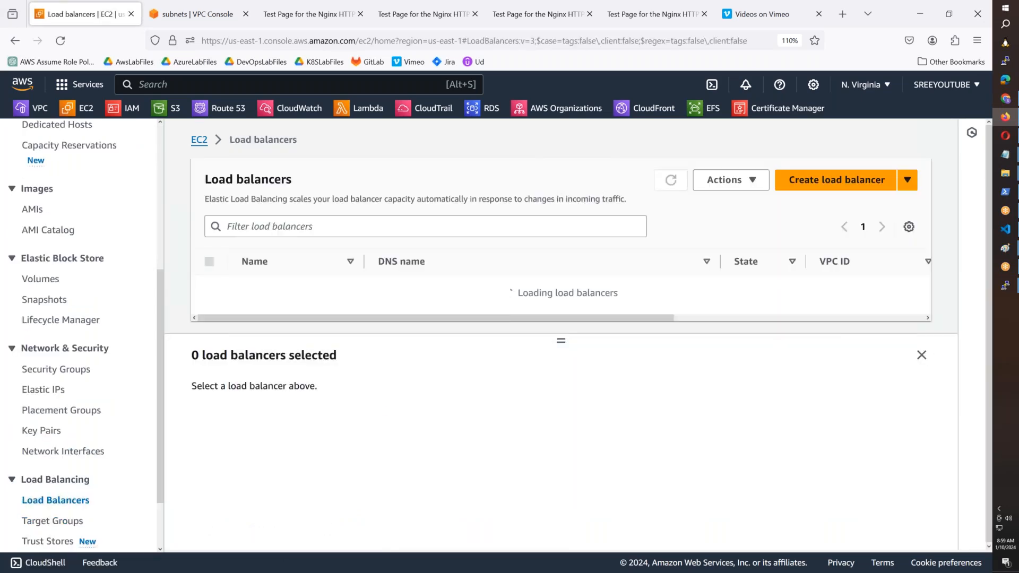
{"action": "left_click", "coordinate": [922, 355]}
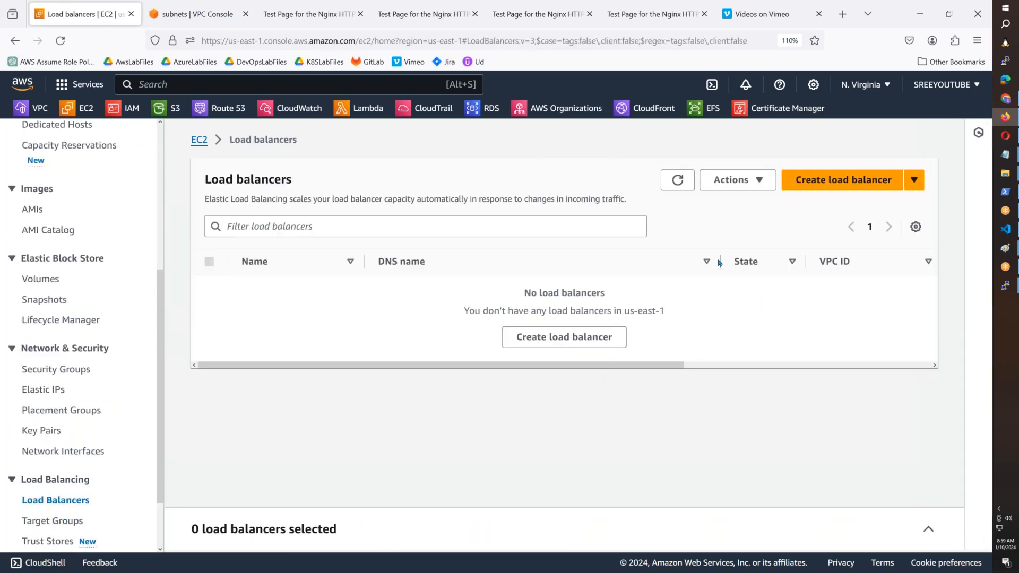
{"action": "left_click", "coordinate": [589, 339]}
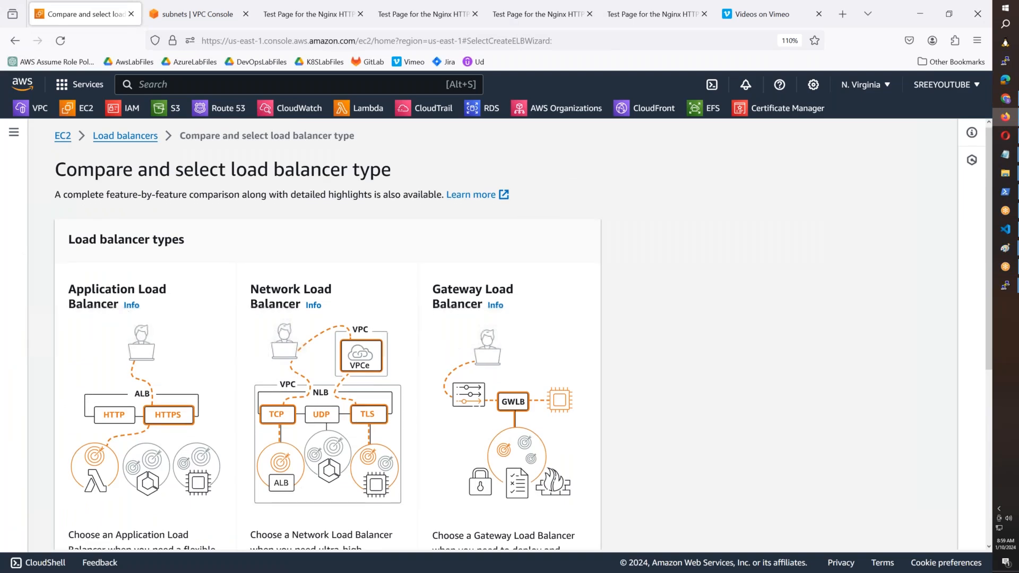
{"action": "scroll", "coordinate": [328, 335], "scroll_direction": "down", "scroll_amount": 5}
{"action": "left_click", "coordinate": [98, 410]}
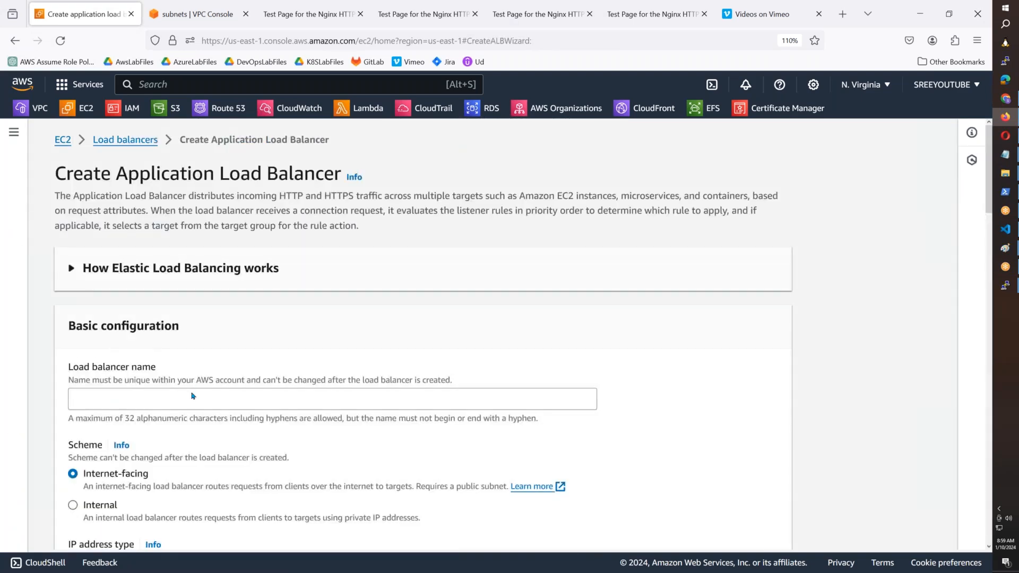
- Name the internet-facing IPv4 load balancer AWSB55-NLB and map it to the AWSB55 VPC
{"action": "left_click", "coordinate": [192, 395]}
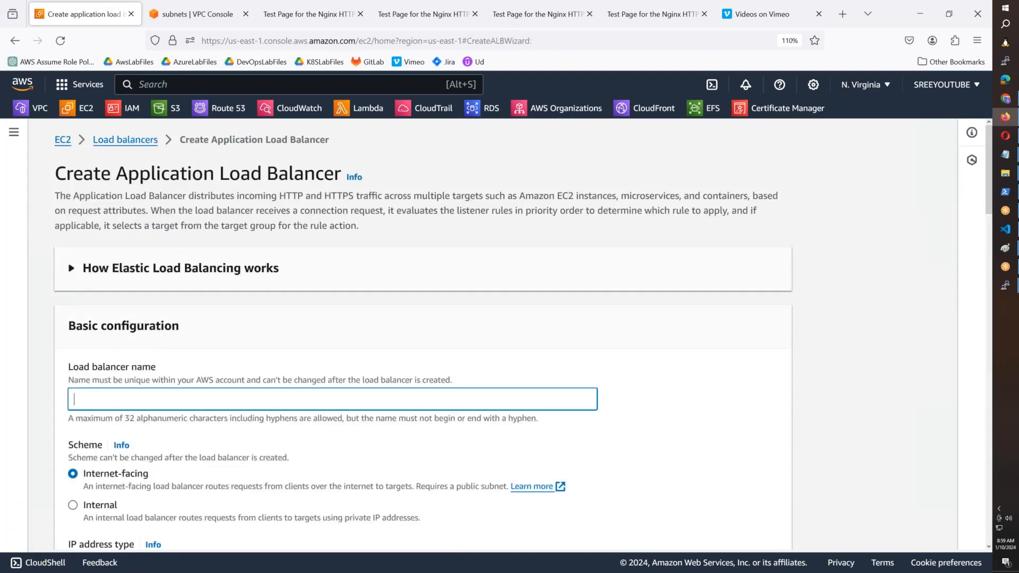
{"action": "type", "text": "AWSB5"}
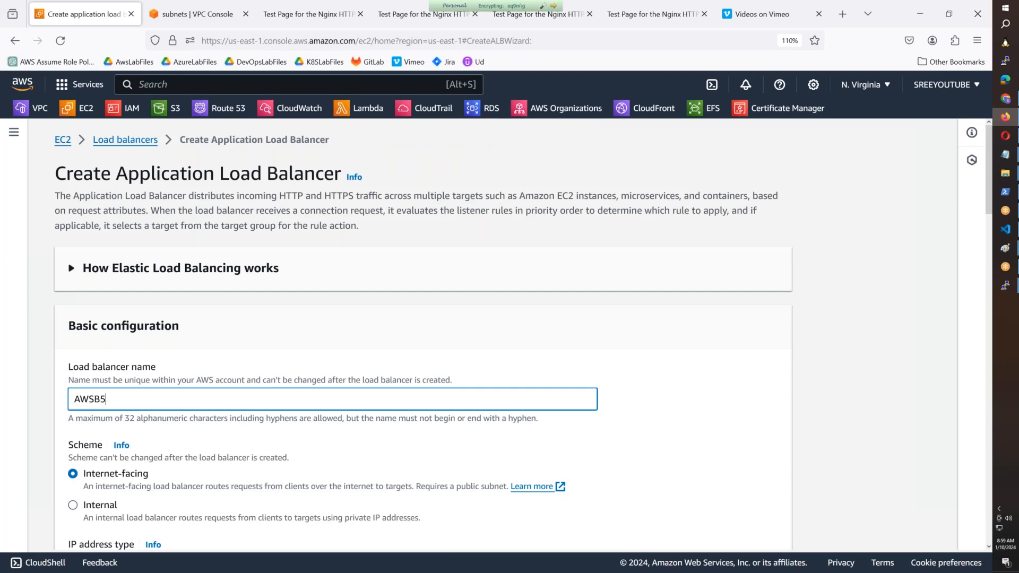
{"action": "type", "text": "5-NLB"}
{"action": "scroll", "coordinate": [196, 378], "scroll_direction": "down", "scroll_amount": 8}
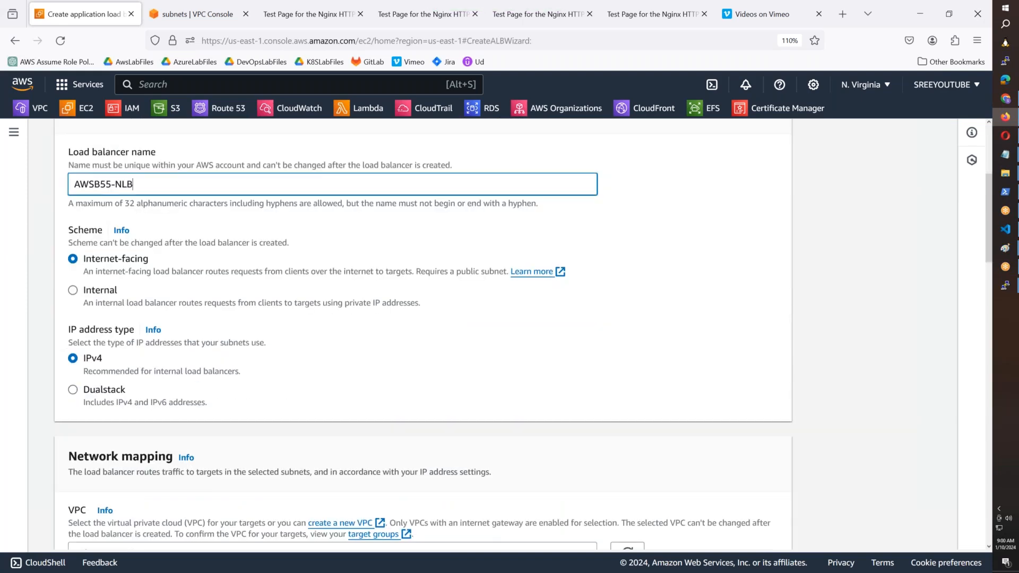
{"action": "left_click", "coordinate": [212, 345]}
{"action": "scroll", "coordinate": [329, 249], "scroll_direction": "down", "scroll_amount": 3}
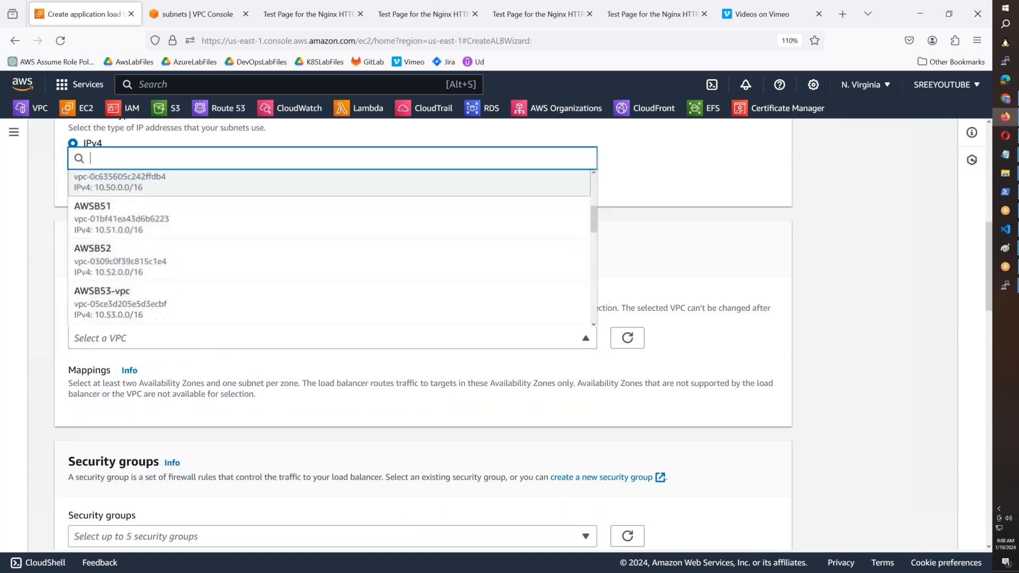
{"action": "scroll", "coordinate": [210, 312], "scroll_direction": "down", "scroll_amount": 2}
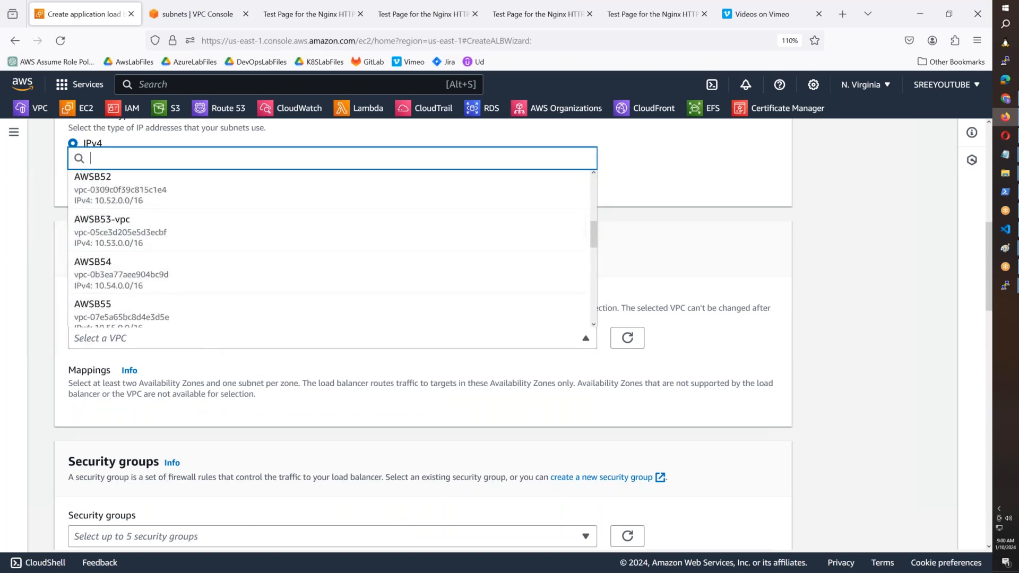
{"action": "left_click", "coordinate": [211, 312]}
- Enable the us-east-1a, us-east-1b and us-east-1c zones with AWSB55-Public-Subnet-1, AWSB55-Public-Subnet-2 and AWSB55-Public-Subnet-3
{"action": "scroll", "coordinate": [192, 317], "scroll_direction": "down", "scroll_amount": 3}
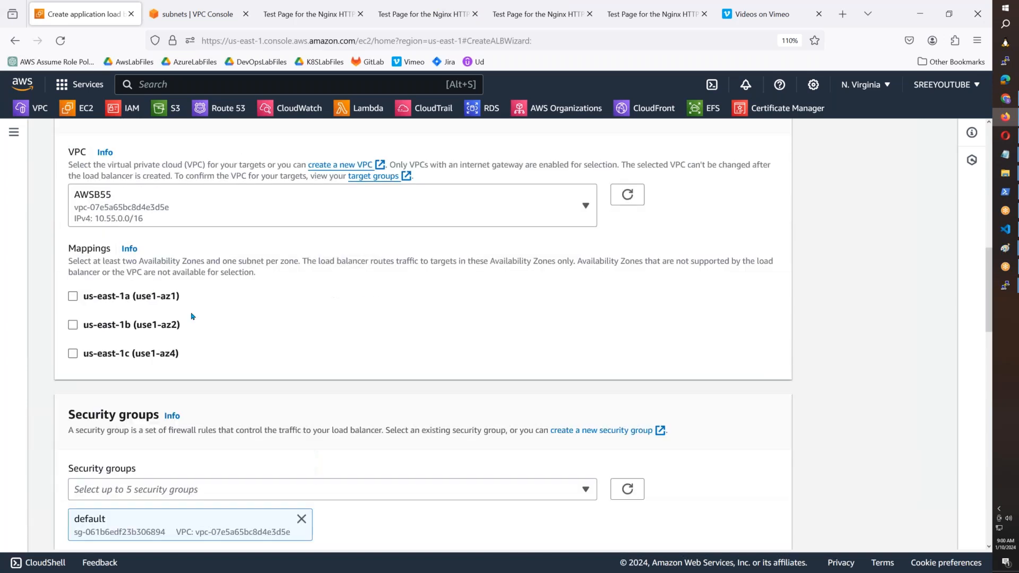
{"action": "left_click", "coordinate": [80, 299]}
{"action": "left_click", "coordinate": [88, 406]}
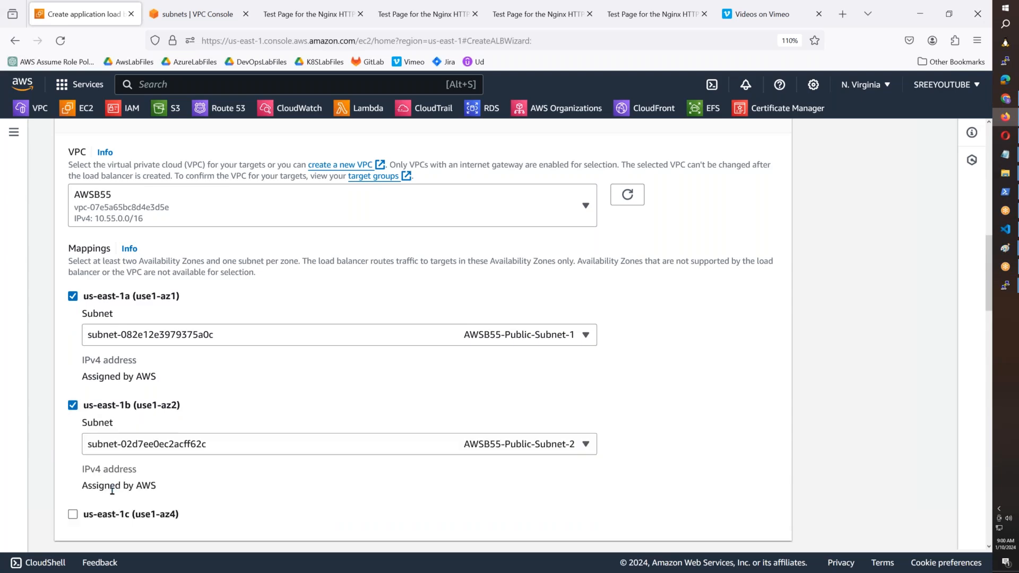
{"action": "left_click", "coordinate": [80, 515]}
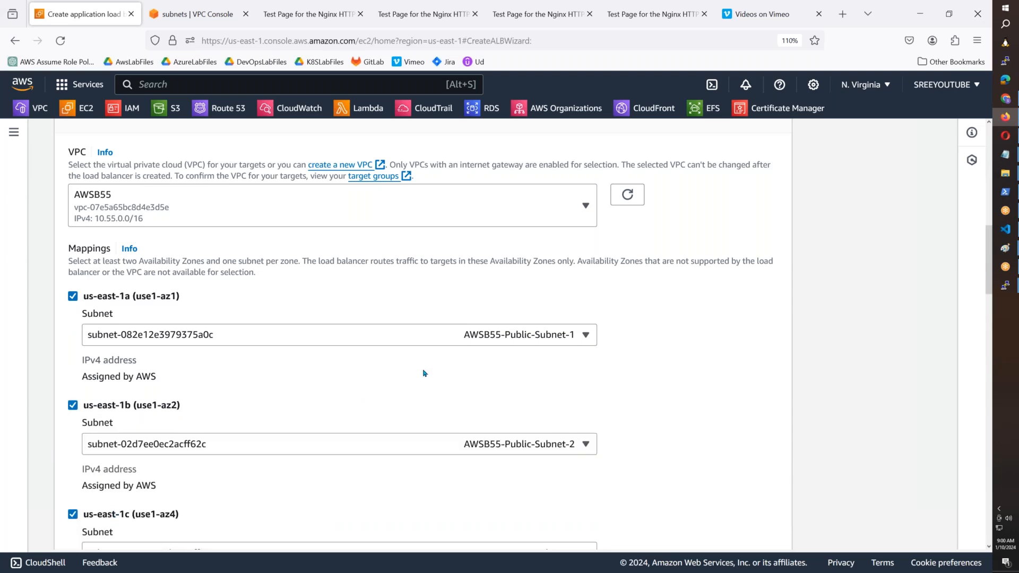
{"action": "scroll", "coordinate": [425, 373], "scroll_direction": "down", "scroll_amount": 3}
{"action": "left_click", "coordinate": [585, 409]}
{"action": "left_click", "coordinate": [533, 452]}
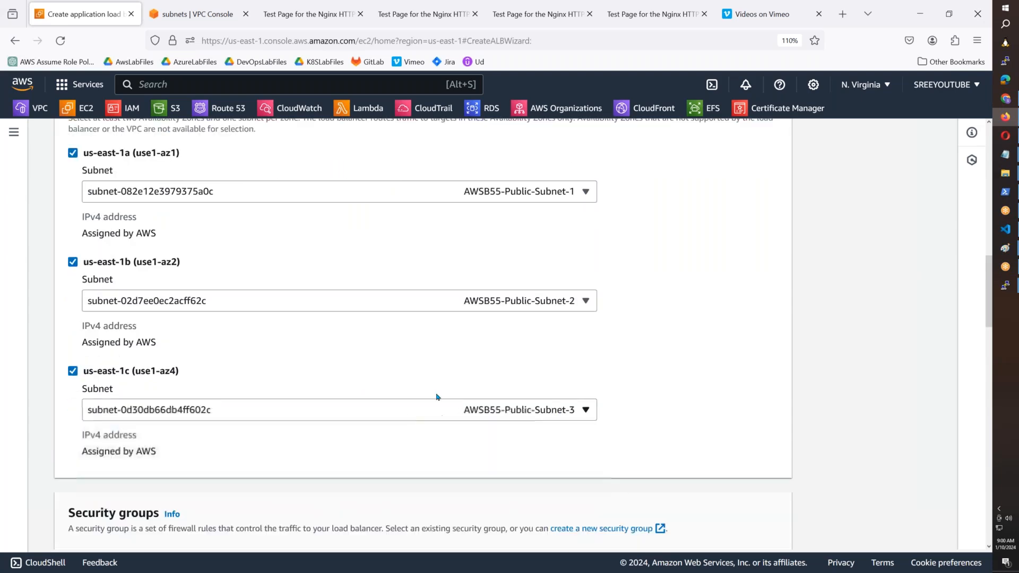
- Add the AllowAllTraffic security group to the load balancer alongside the default group
{"action": "scroll", "coordinate": [444, 390], "scroll_direction": "down", "scroll_amount": 6}
{"action": "left_click", "coordinate": [255, 229]}
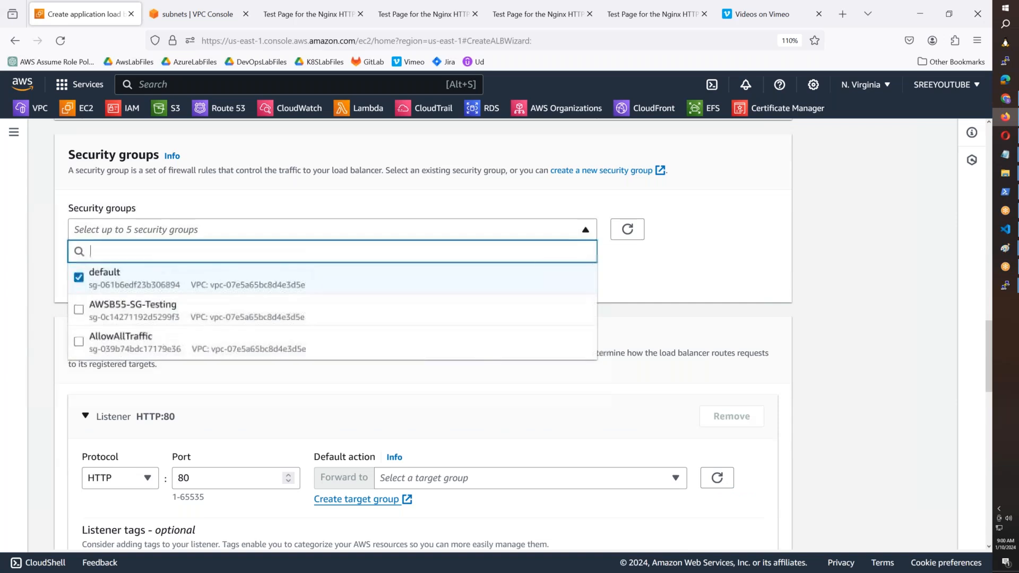
{"action": "left_click", "coordinate": [110, 334]}
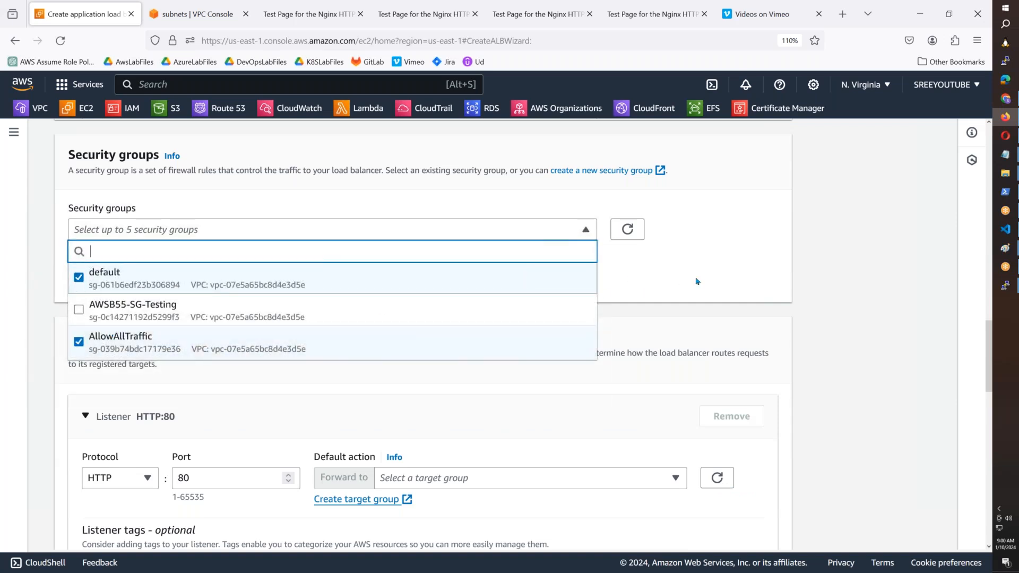
{"action": "left_click", "coordinate": [684, 282]}
- Switch the listener to HTTPS on port 443 and set its default action to forward to HOMEPAGE-TG
{"action": "scroll", "coordinate": [668, 284], "scroll_direction": "down", "scroll_amount": 4}
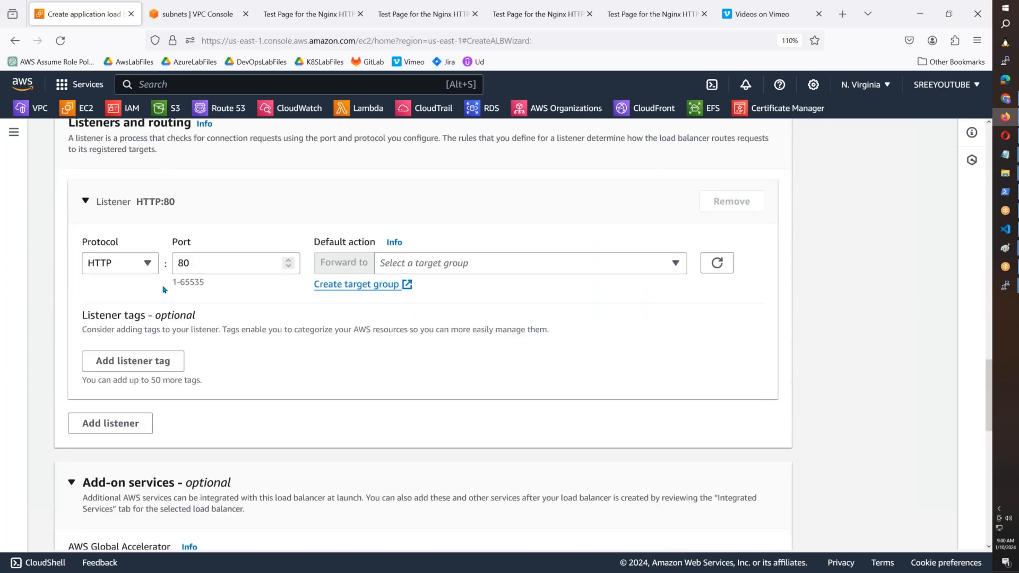
{"action": "left_click", "coordinate": [149, 271]}
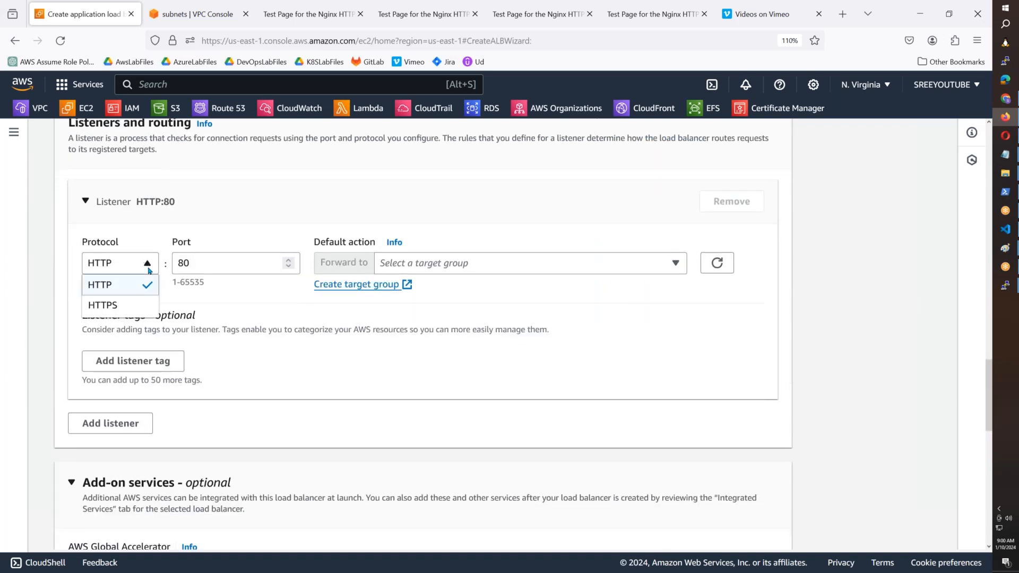
{"action": "left_click", "coordinate": [129, 304]}
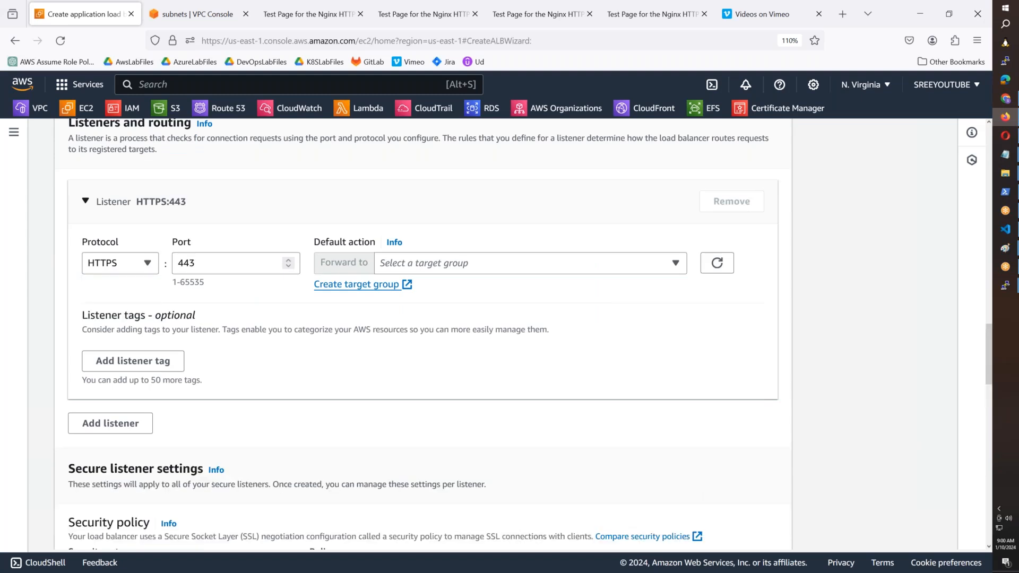
{"action": "left_click", "coordinate": [434, 268]}
{"action": "left_click", "coordinate": [435, 312]}
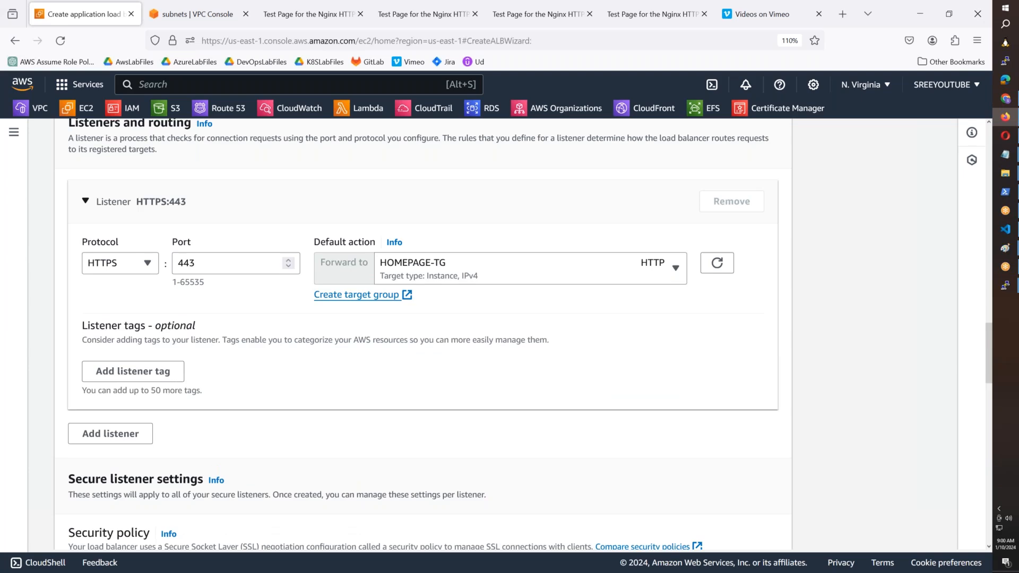
- Open Certificate Manager in a separate browser tab and view the details of the Amazon-issued *.awsb55.xyz certificate
{"action": "scroll", "coordinate": [227, 318], "scroll_direction": "down", "scroll_amount": 5}
{"action": "scroll", "coordinate": [227, 318], "scroll_direction": "down", "scroll_amount": 3}
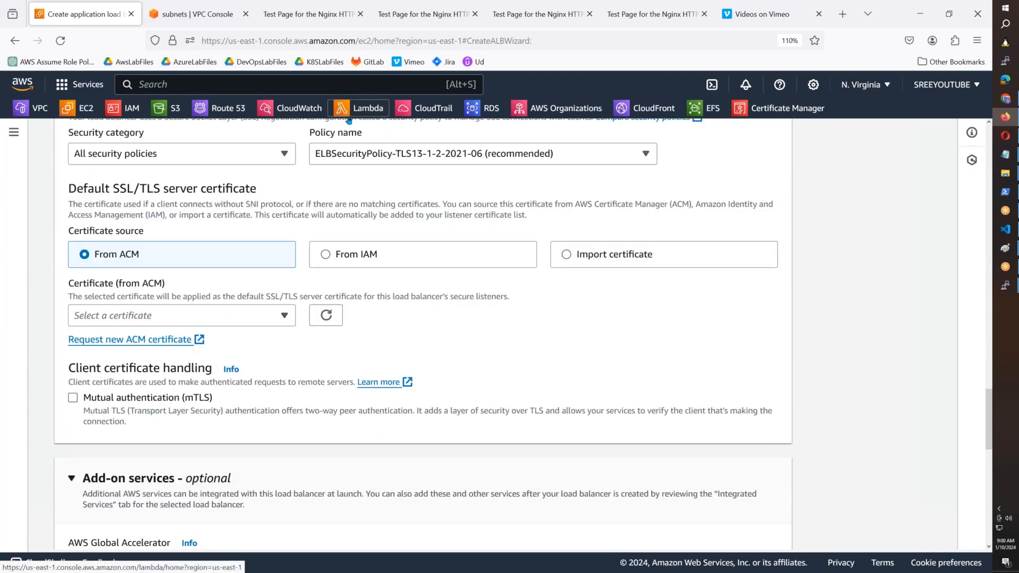
{"action": "right_click", "coordinate": [754, 113]}
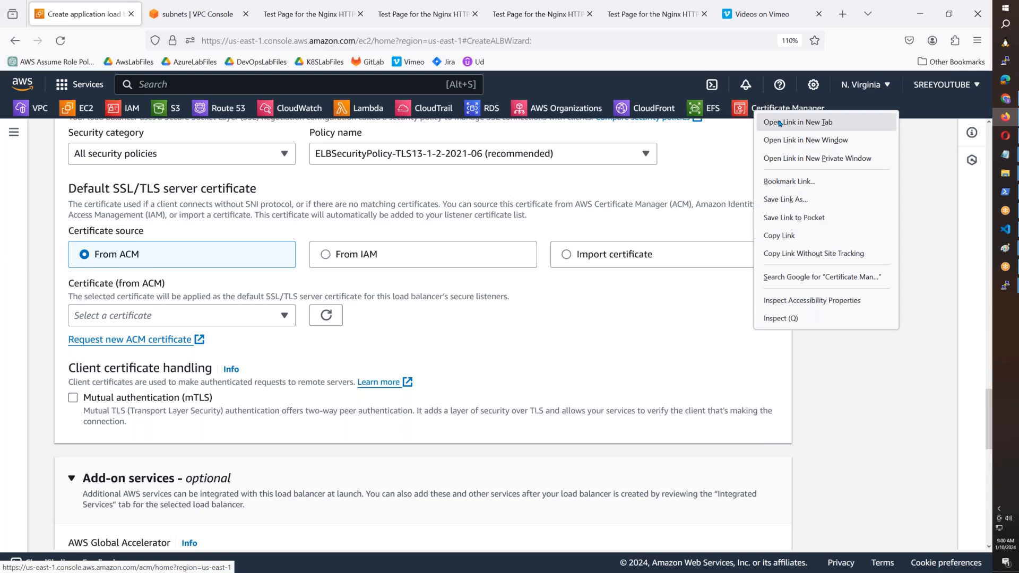
{"action": "left_click", "coordinate": [781, 120]}
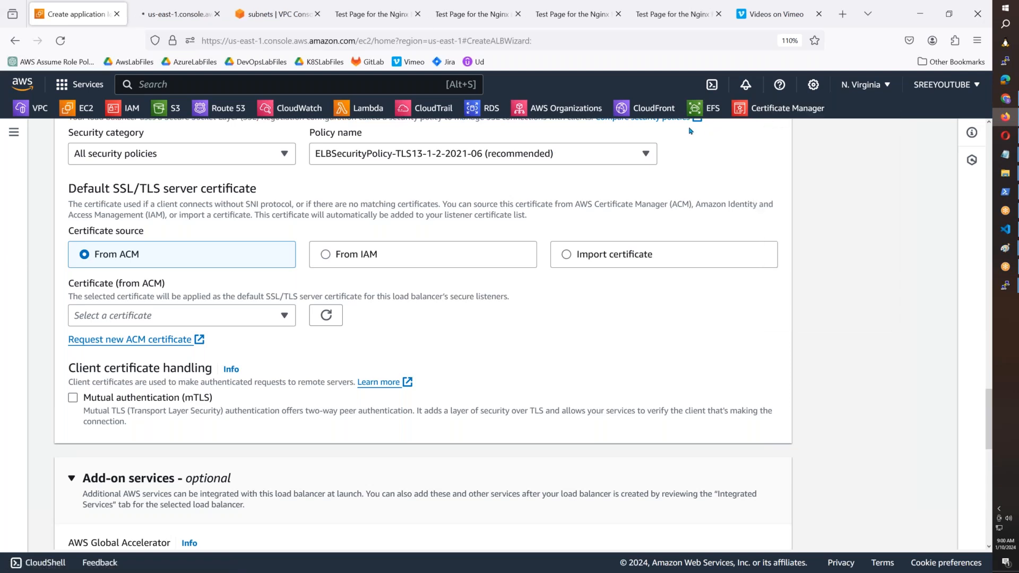
{"action": "left_click", "coordinate": [176, 15]}
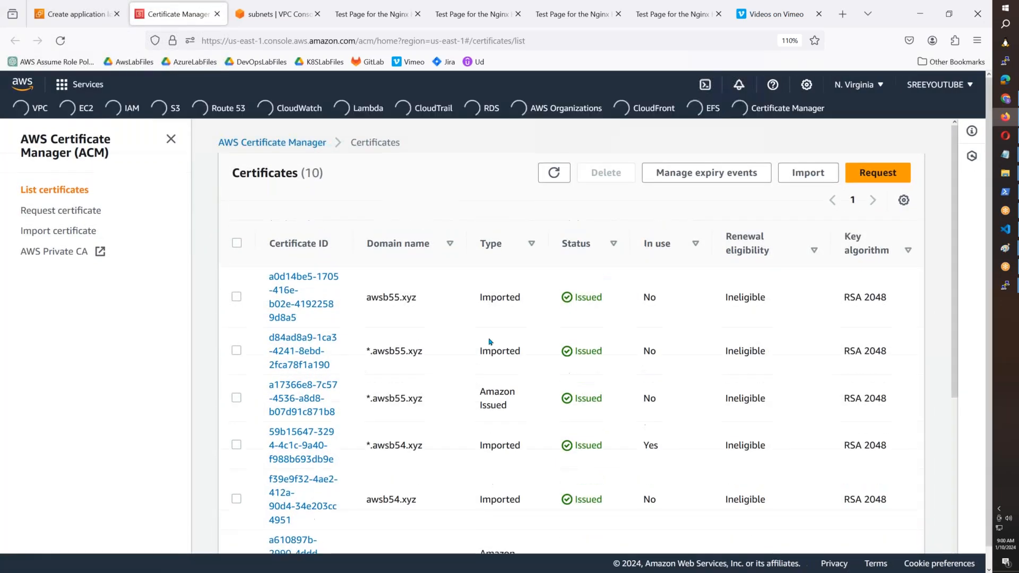
{"action": "left_click_drag", "start_coordinate": [520, 411], "coordinate": [466, 387]}
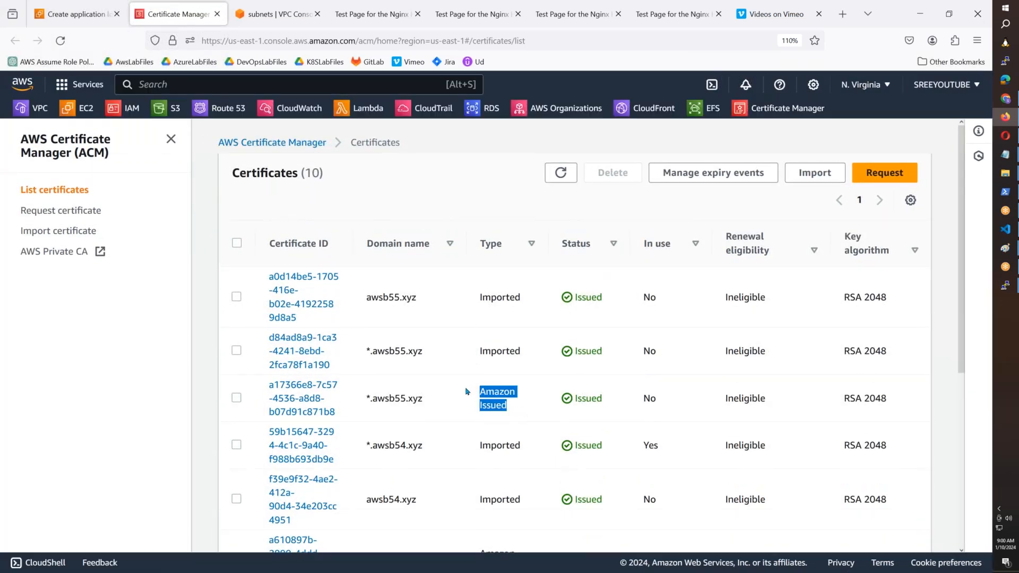
{"action": "left_click", "coordinate": [420, 418]}
{"action": "left_click", "coordinate": [302, 413]}
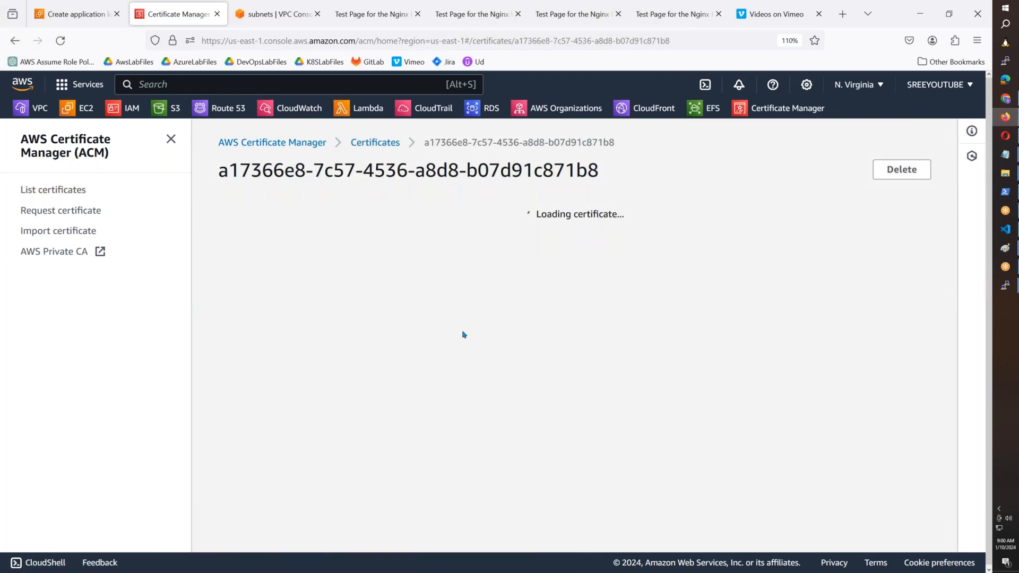
- Review the *.awsb55.xyz certificate's covered domains, identifier and details
{"action": "scroll", "coordinate": [398, 383], "scroll_direction": "down", "scroll_amount": 3}
{"action": "left_click_drag", "start_coordinate": [283, 469], "coordinate": [219, 474]}
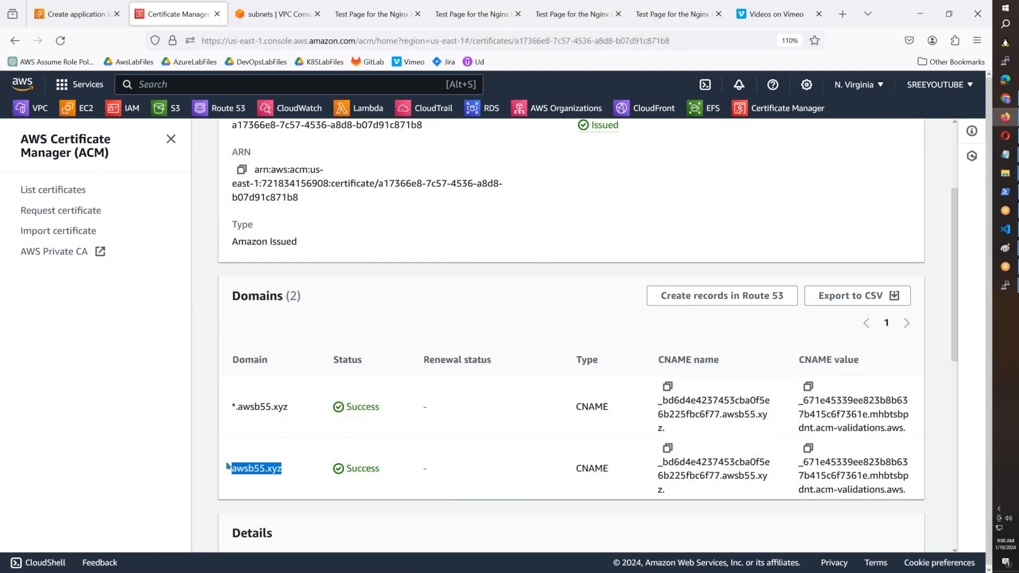
{"action": "left_click_drag", "start_coordinate": [296, 410], "coordinate": [231, 407]}
{"action": "scroll", "coordinate": [293, 398], "scroll_direction": "up", "scroll_amount": 3}
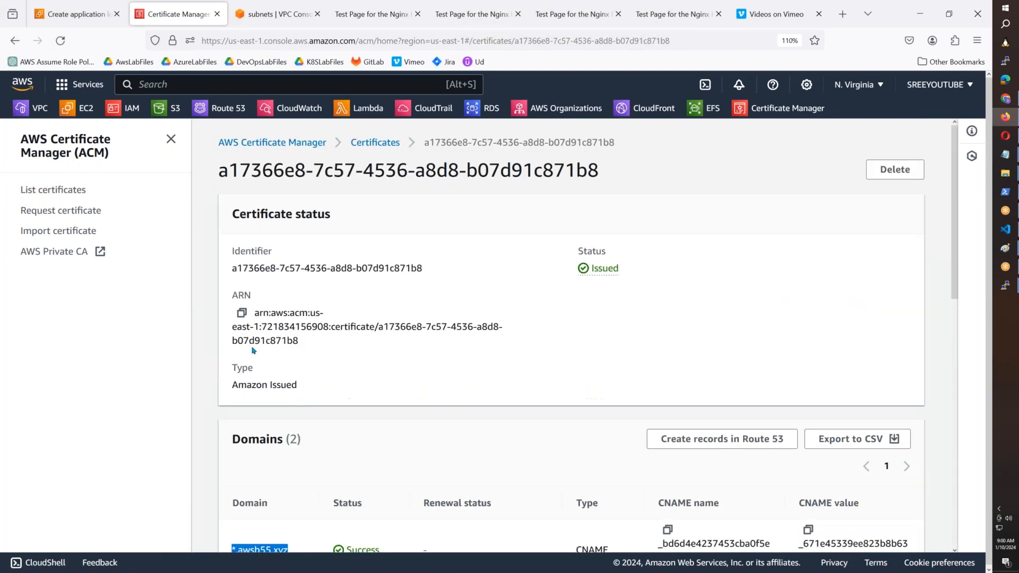
{"action": "left_click_drag", "start_coordinate": [236, 269], "coordinate": [255, 268]}
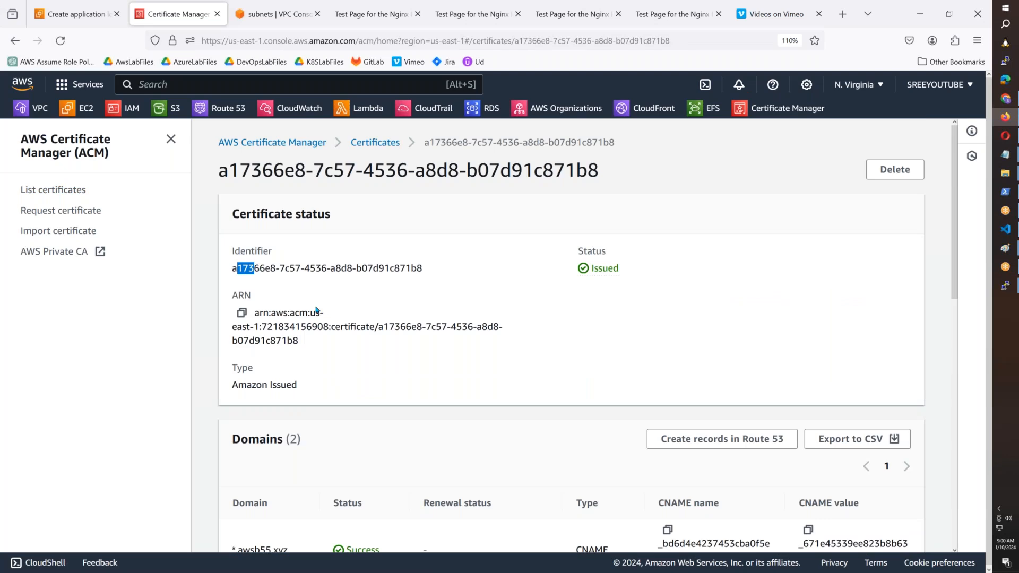
{"action": "scroll", "coordinate": [316, 310], "scroll_direction": "down", "scroll_amount": 7}
- Return to the load balancer setup and select the *.awsb55.xyz ACM certificate as the default SSL/TLS server certificate
{"action": "left_click", "coordinate": [79, 7]}
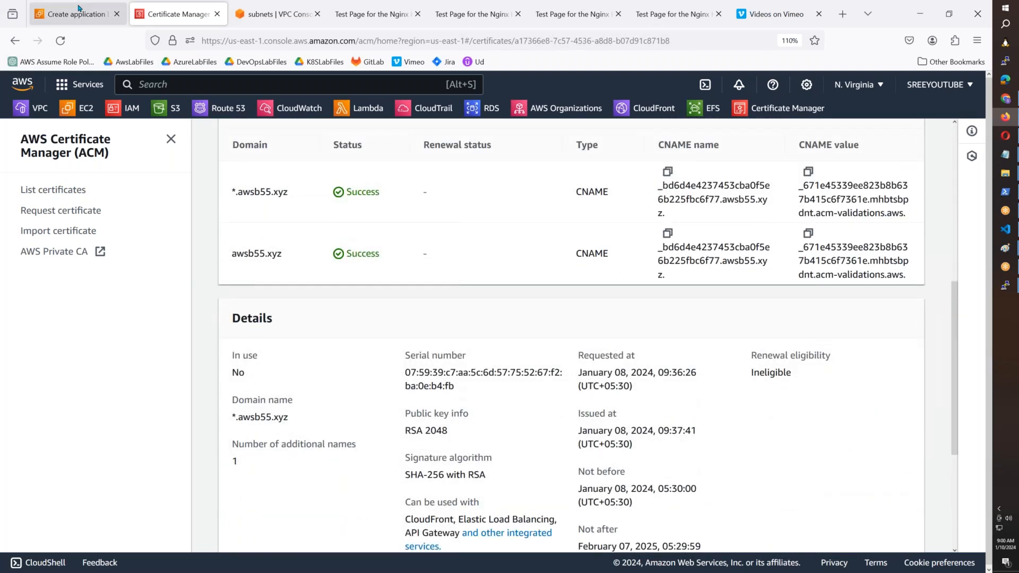
{"action": "left_click", "coordinate": [253, 317]}
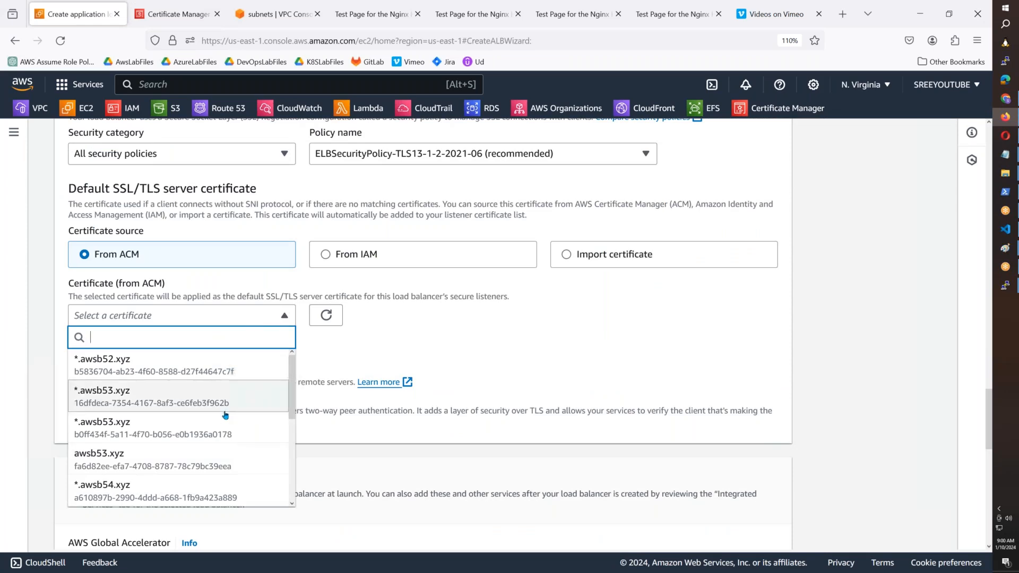
{"action": "scroll", "coordinate": [236, 385], "scroll_direction": "down", "scroll_amount": 3}
{"action": "left_click", "coordinate": [254, 441]}
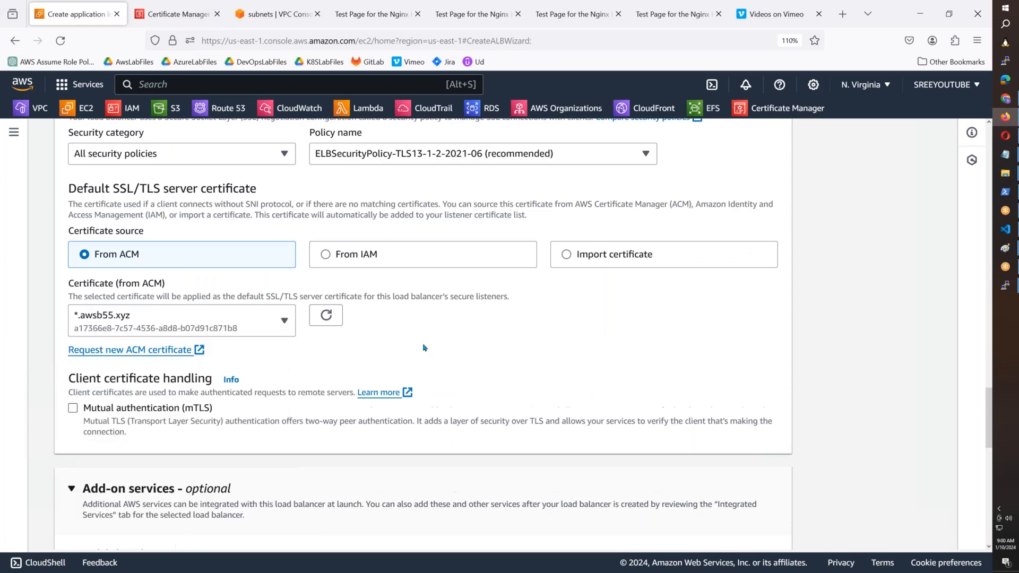
- Check the remaining secure listener and optional settings, leaving them at their defaults, and create the load balancer
{"action": "scroll", "coordinate": [424, 348], "scroll_direction": "up", "scroll_amount": 4}
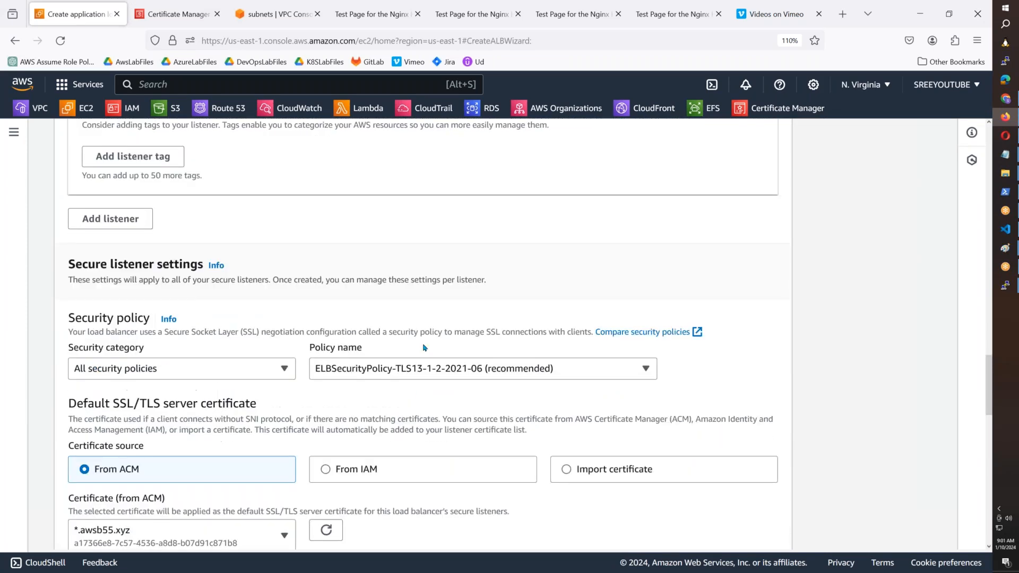
{"action": "scroll", "coordinate": [425, 347], "scroll_direction": "down", "scroll_amount": 15}
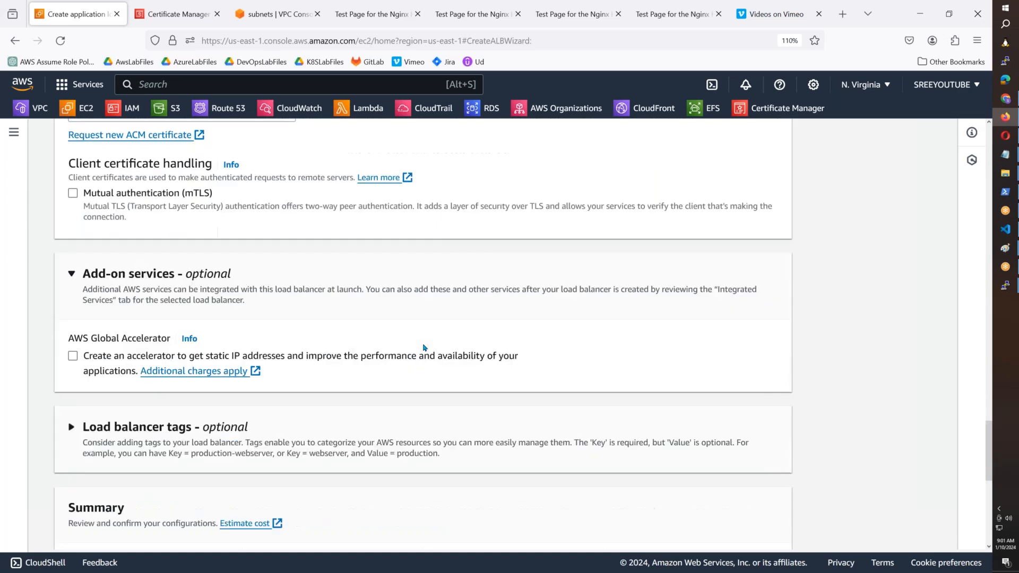
{"action": "left_click", "coordinate": [729, 526]}
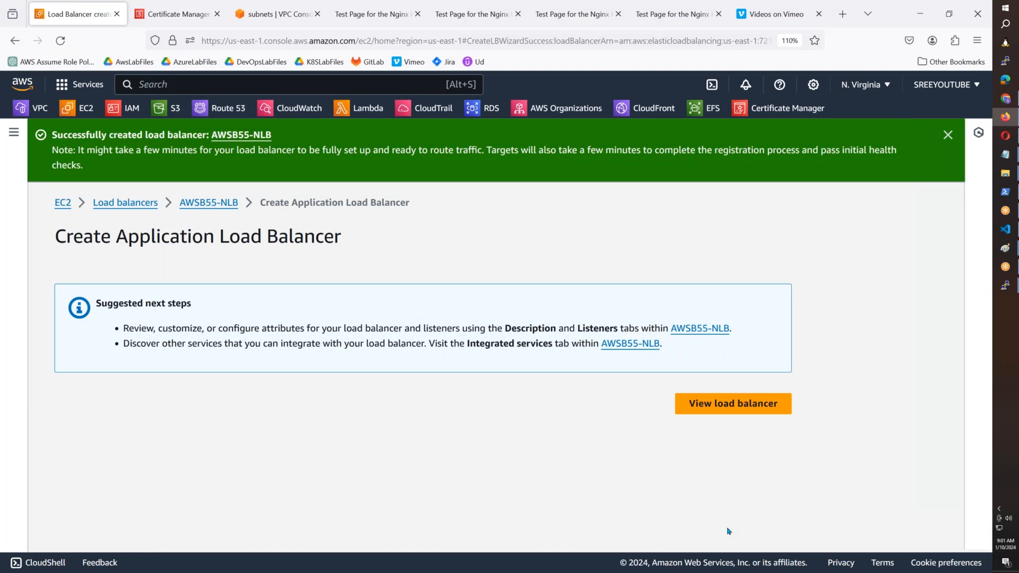
- Open Route 53 in a separate browser tab and show the records of the awsb55.xyz hosted zone
{"action": "right_click", "coordinate": [214, 111]}
{"action": "left_click", "coordinate": [249, 126]}
{"action": "left_click", "coordinate": [161, 16]}
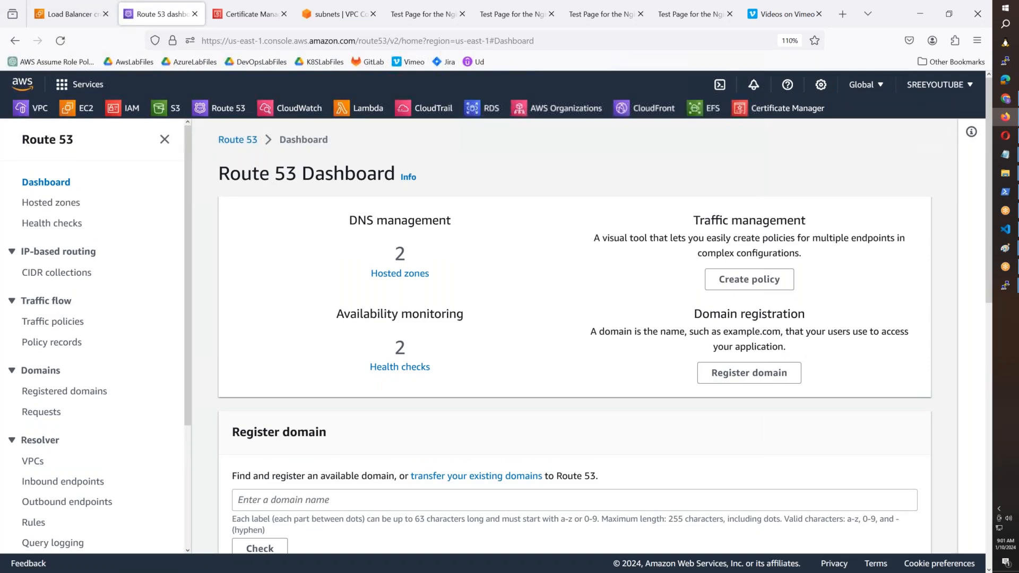
{"action": "left_click", "coordinate": [404, 275]}
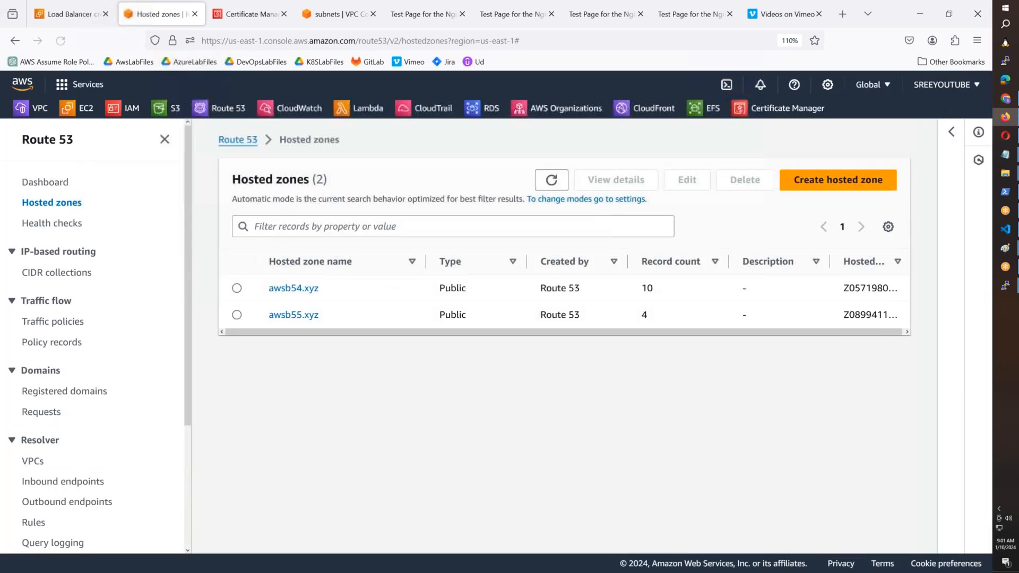
{"action": "left_click", "coordinate": [294, 315]}
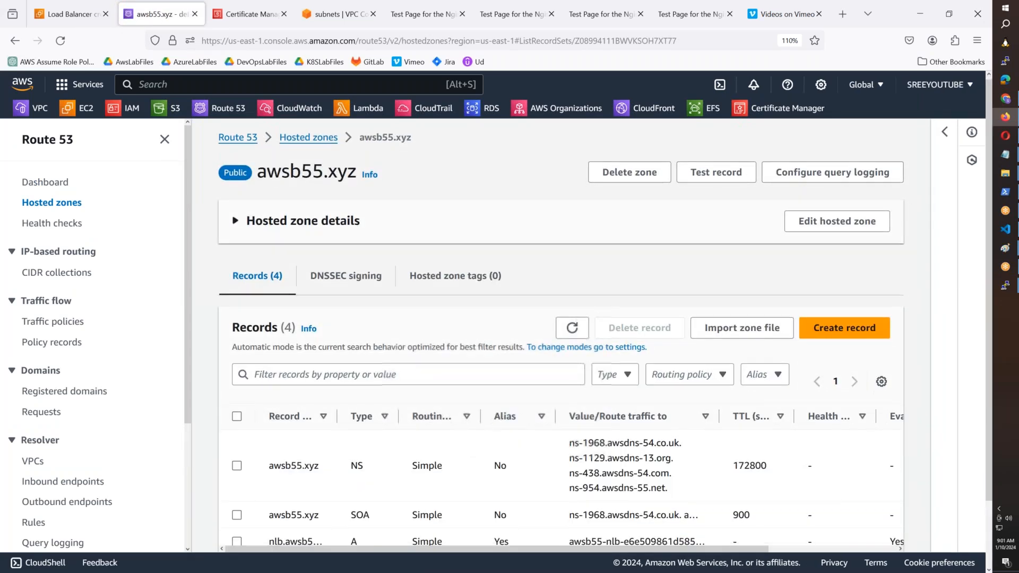
- Delete the nlb.awsb55.xyz A record from the hosted zone
{"action": "scroll", "coordinate": [522, 298], "scroll_direction": "down", "scroll_amount": 2}
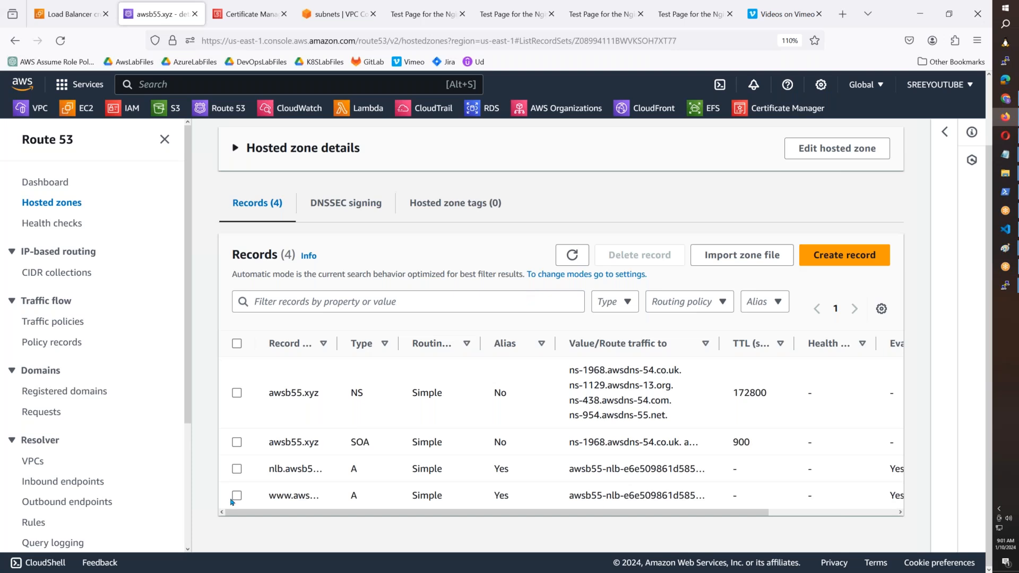
{"action": "left_click", "coordinate": [352, 461]}
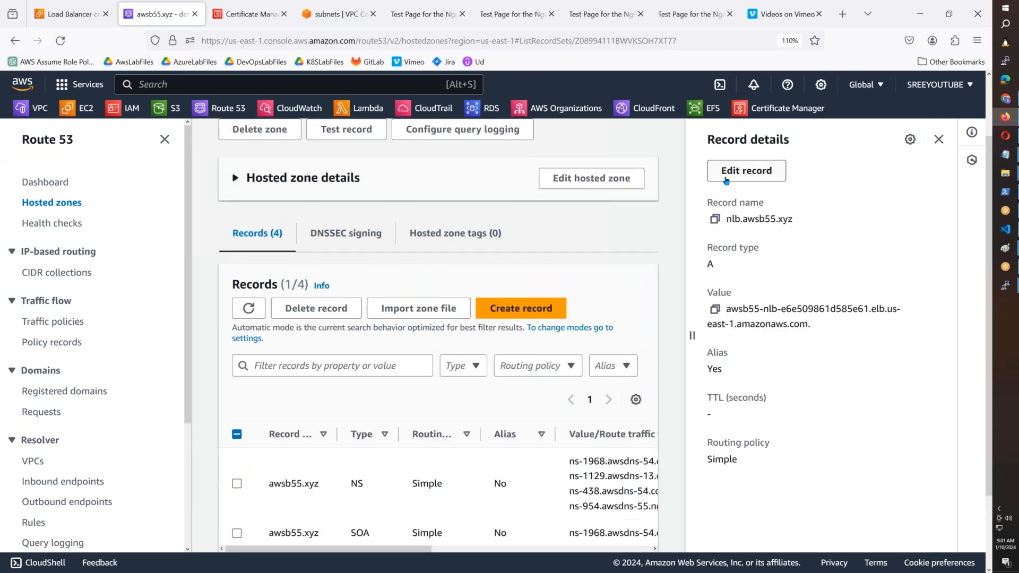
{"action": "left_click", "coordinate": [337, 309]}
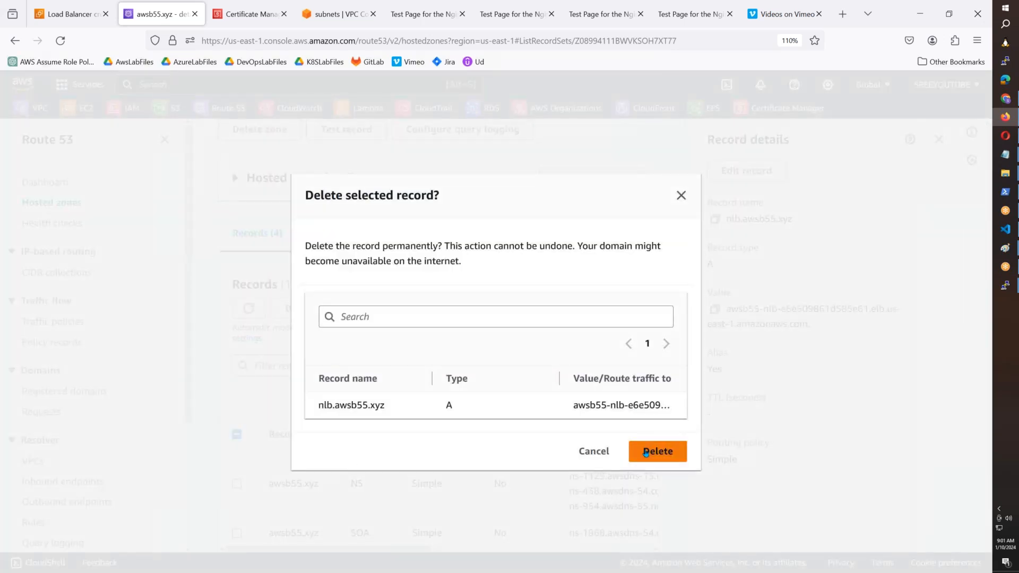
{"action": "left_click", "coordinate": [647, 453]}
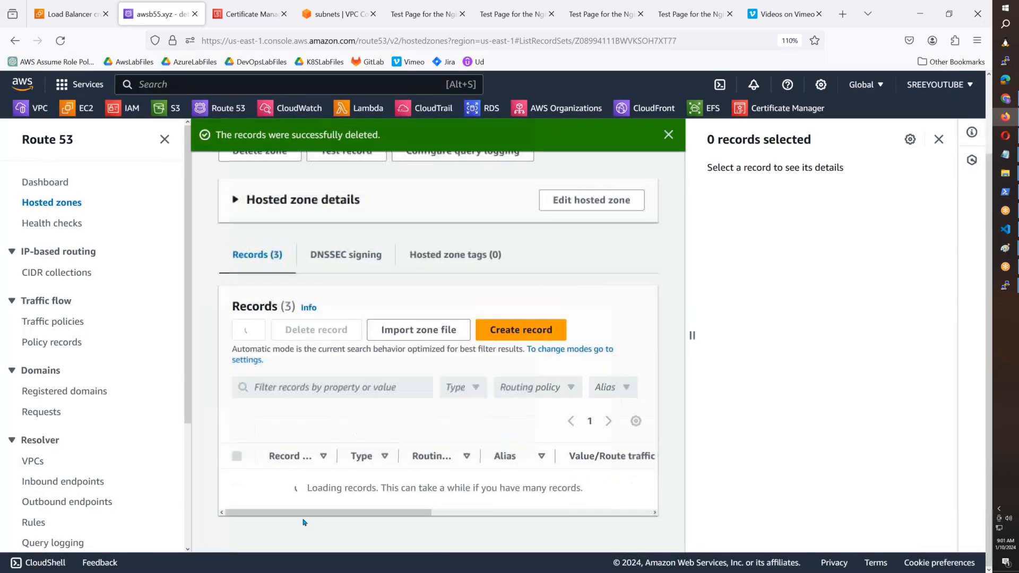
{"action": "left_click", "coordinate": [237, 495]}
{"action": "left_click", "coordinate": [739, 173]}
{"action": "left_click", "coordinate": [881, 336]}
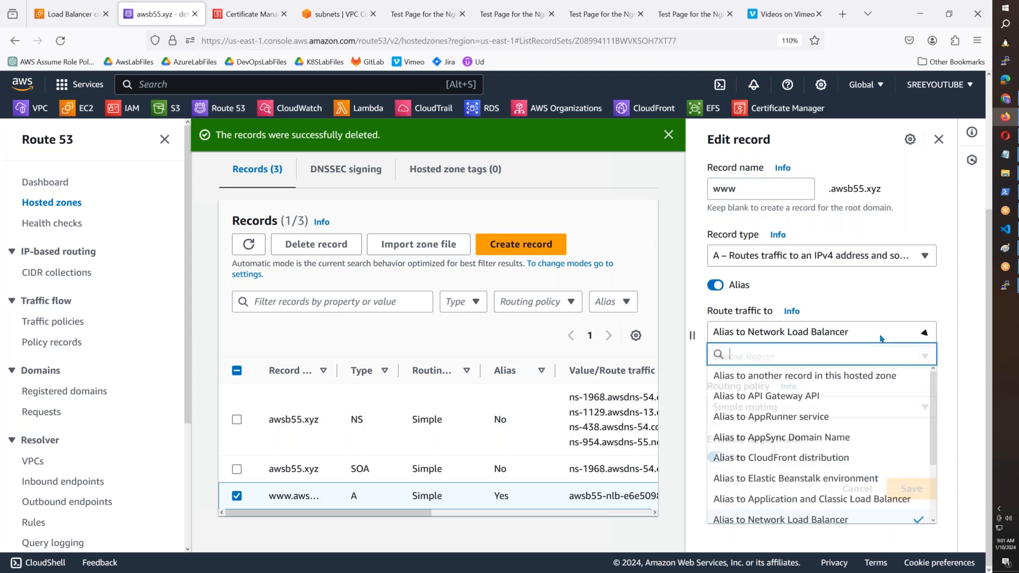
{"action": "left_click", "coordinate": [808, 499]}
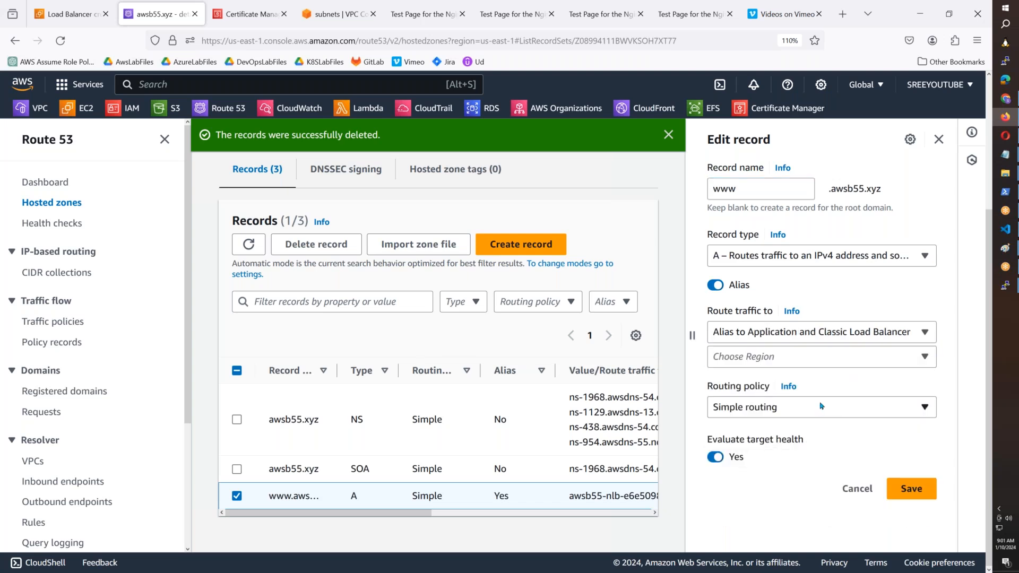
{"action": "left_click", "coordinate": [818, 417]}
{"action": "scroll", "coordinate": [817, 255], "scroll_direction": "down", "scroll_amount": 5}
{"action": "scroll", "coordinate": [799, 282], "scroll_direction": "down", "scroll_amount": 5}
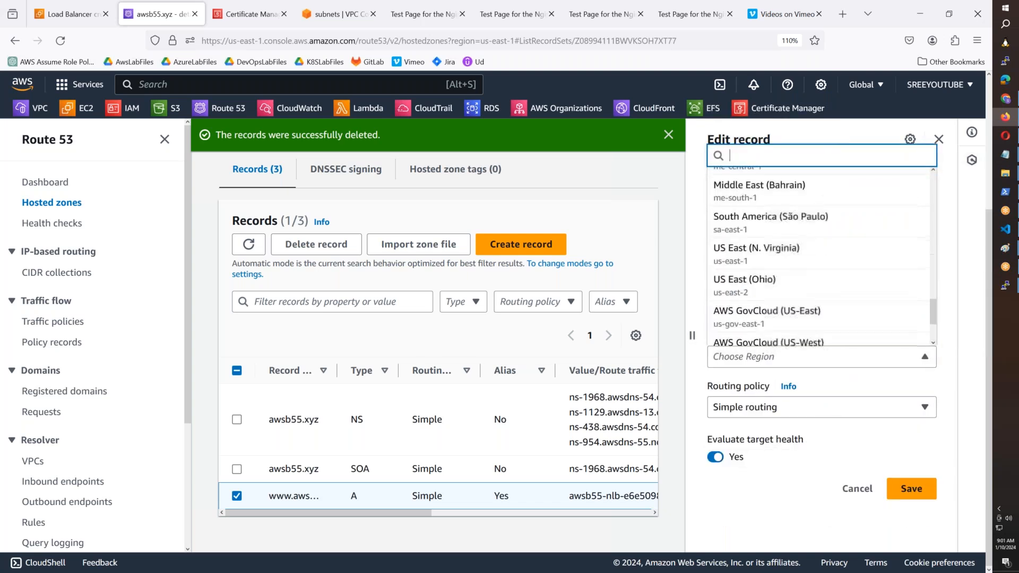
{"action": "left_click", "coordinate": [794, 255]}
{"action": "left_click", "coordinate": [787, 383]}
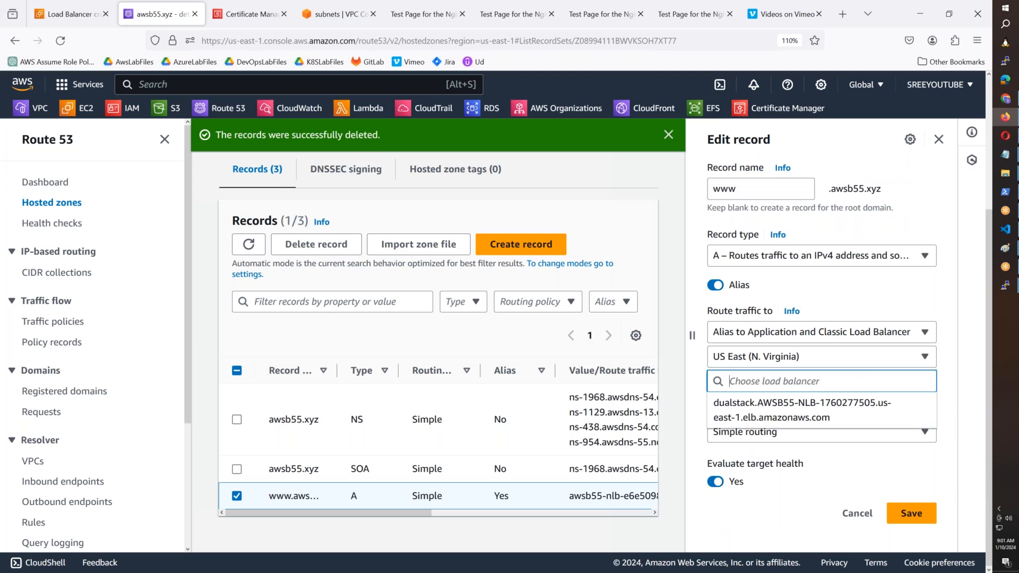
{"action": "left_click", "coordinate": [847, 456]}
{"action": "left_click", "coordinate": [908, 527]}
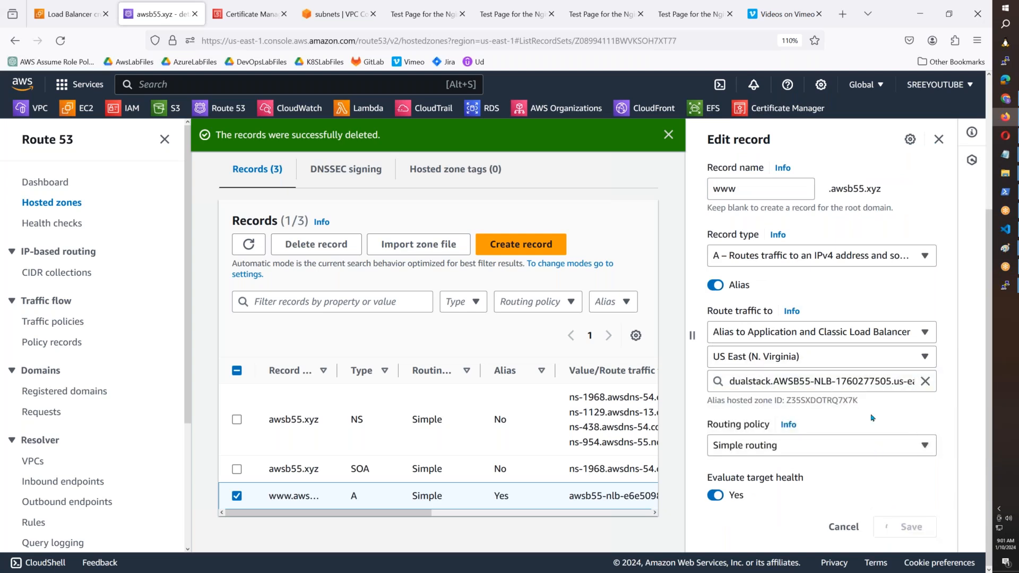
- Create a simple A record for the root domain awsb55.xyz, aliased to the dualstack.AWSB55-NLB application load balancer in US East (N. Virginia)
{"action": "scroll", "coordinate": [495, 374], "scroll_direction": "down", "scroll_amount": 2}
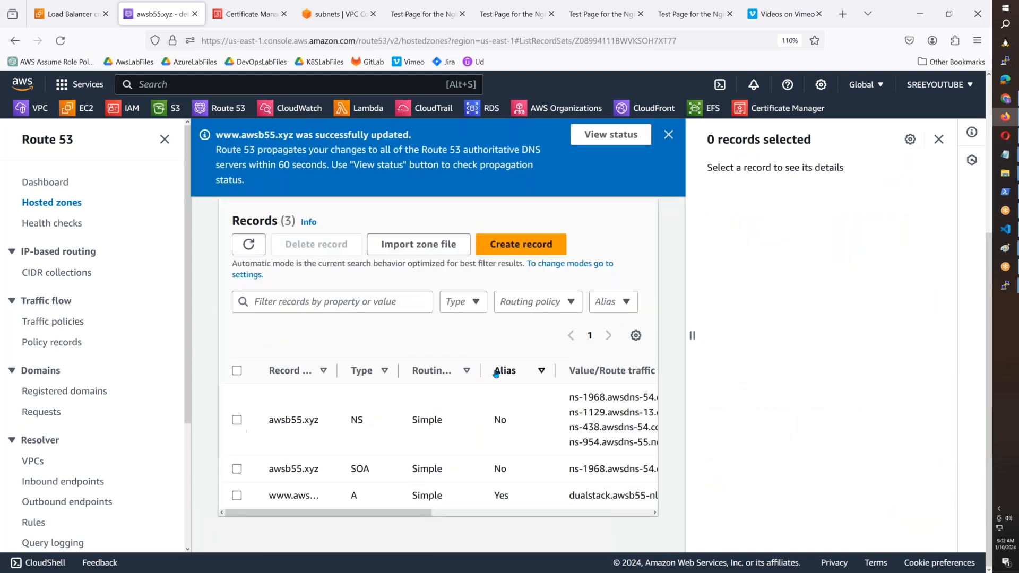
{"action": "left_click", "coordinate": [487, 258]}
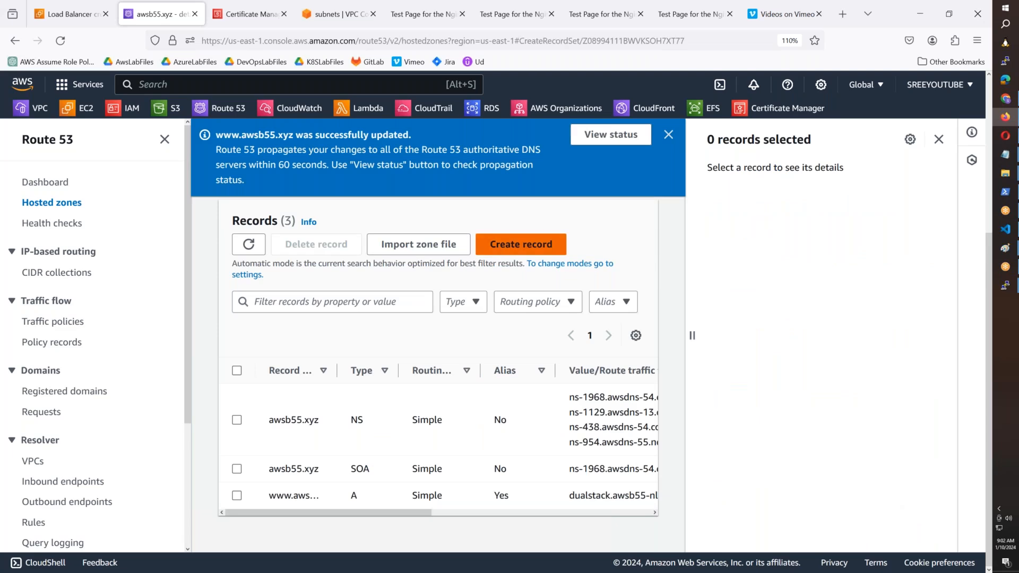
{"action": "scroll", "coordinate": [584, 372], "scroll_direction": "down", "scroll_amount": 5}
{"action": "left_click", "coordinate": [747, 531]}
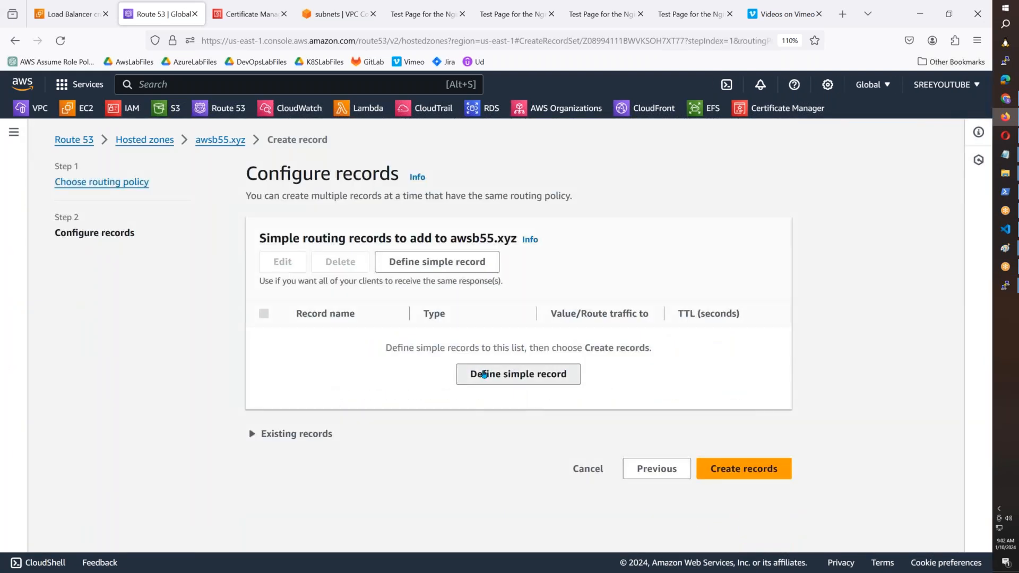
{"action": "left_click", "coordinate": [484, 375]}
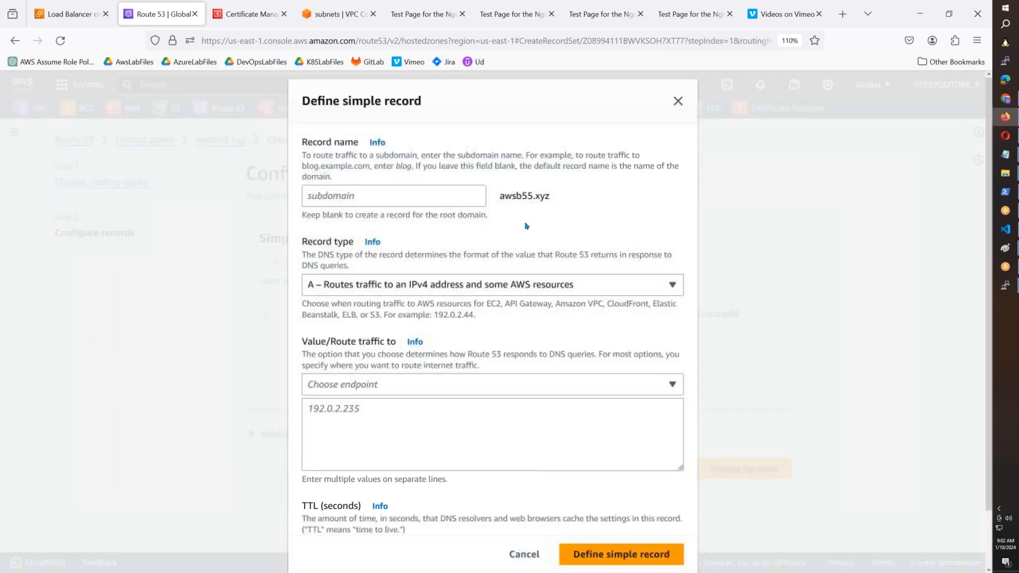
{"action": "left_click", "coordinate": [403, 392]}
{"action": "scroll", "coordinate": [418, 261], "scroll_direction": "down", "scroll_amount": 3}
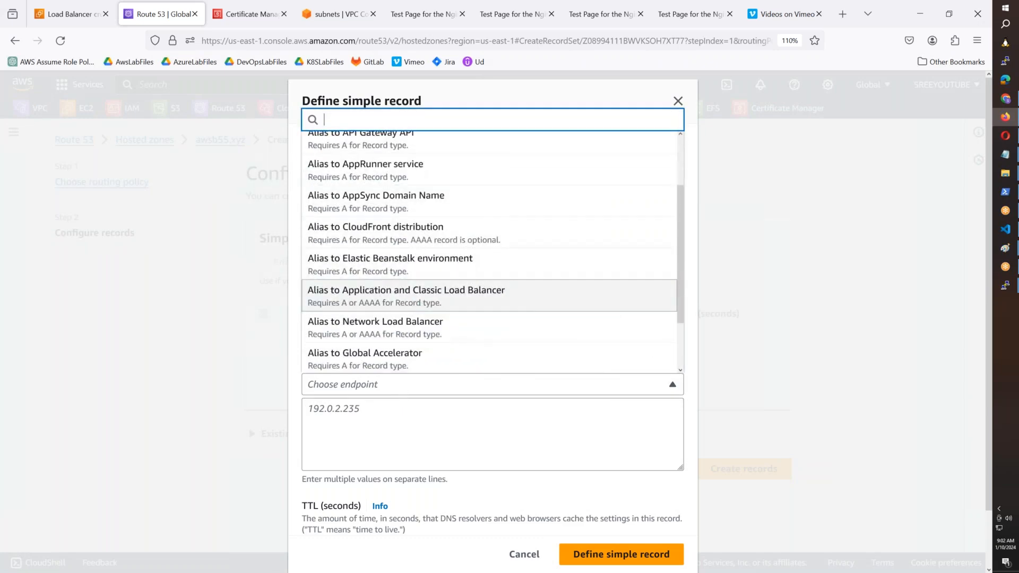
{"action": "left_click", "coordinate": [415, 292]}
{"action": "left_click", "coordinate": [415, 417]}
{"action": "scroll", "coordinate": [425, 324], "scroll_direction": "down", "scroll_amount": 10}
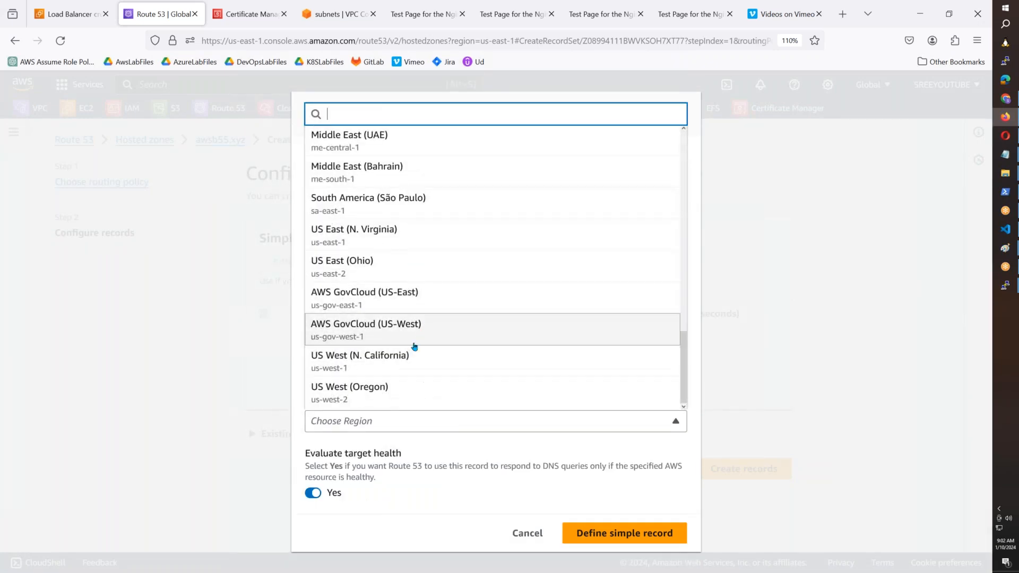
{"action": "left_click", "coordinate": [403, 237]}
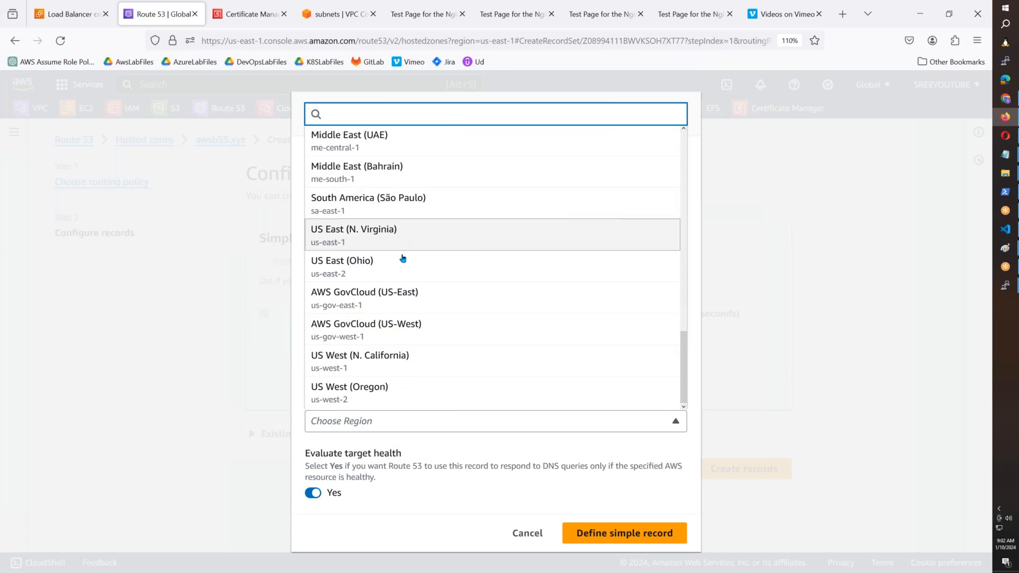
{"action": "left_click", "coordinate": [400, 434]}
{"action": "left_click", "coordinate": [462, 457]}
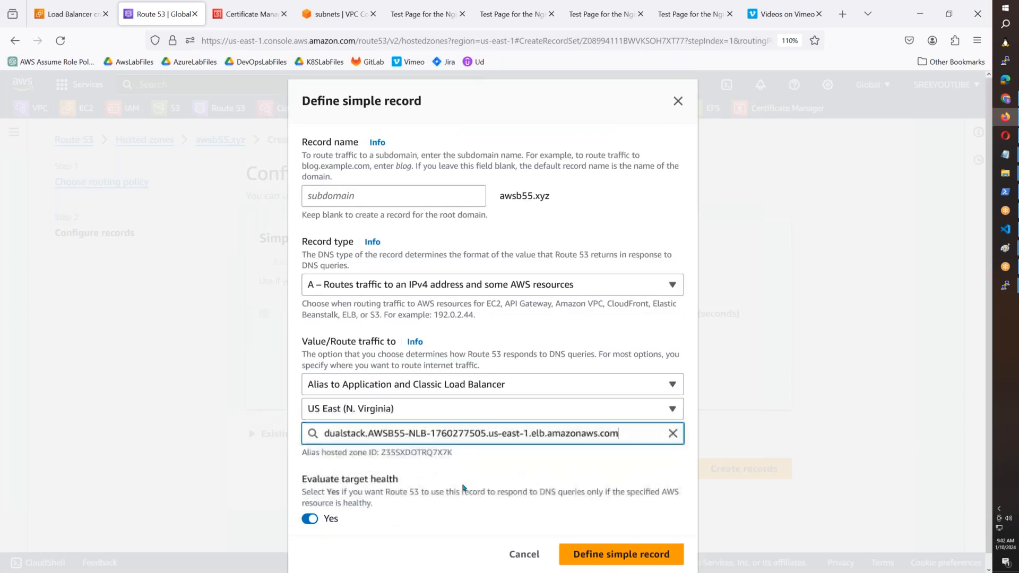
{"action": "left_click", "coordinate": [575, 553]}
{"action": "left_click", "coordinate": [741, 416]}
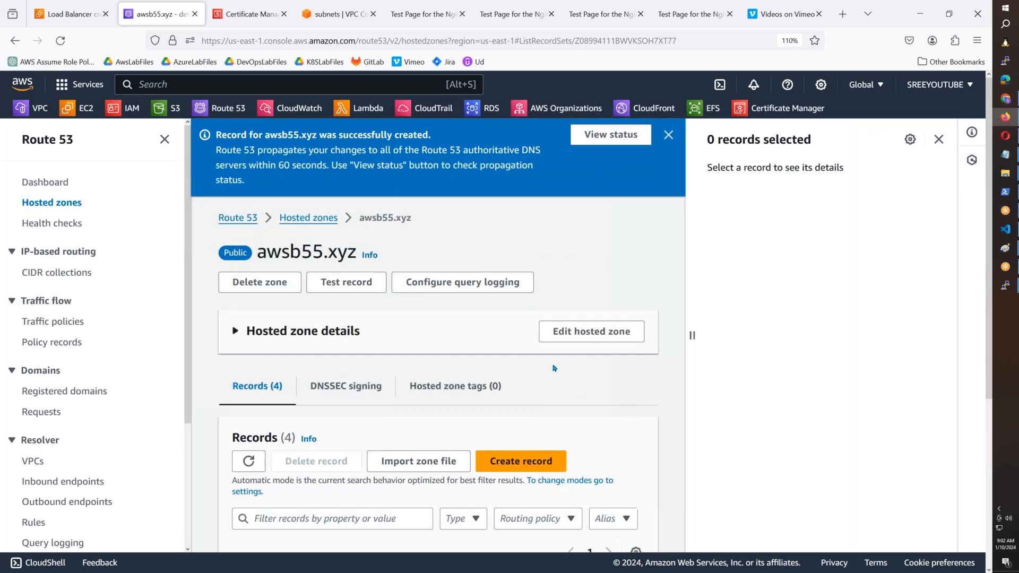
- Close the record details and refresh the awsb55.xyz record list to check its entries
{"action": "left_click", "coordinate": [939, 139]}
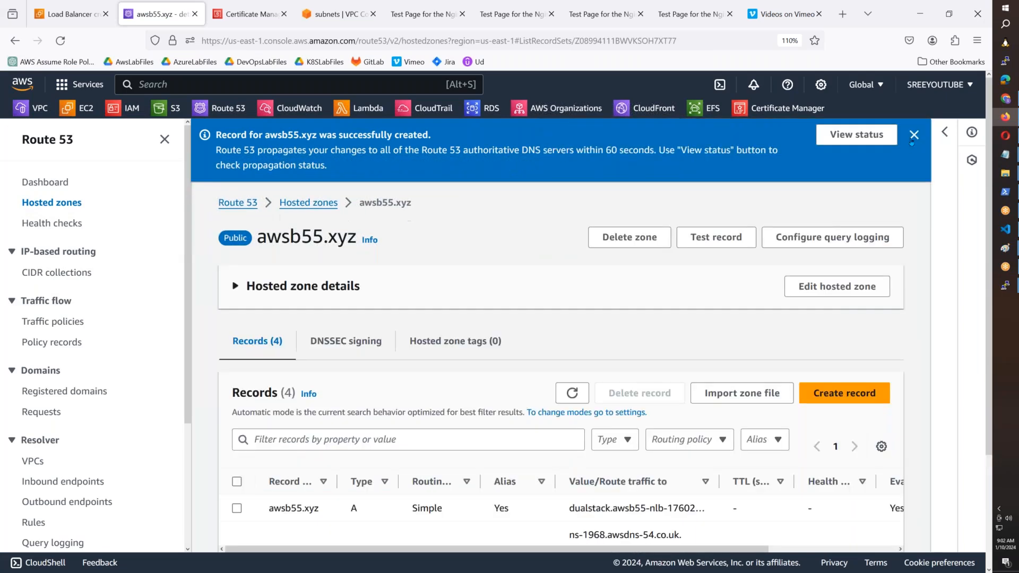
{"action": "scroll", "coordinate": [593, 407], "scroll_direction": "down", "scroll_amount": 2}
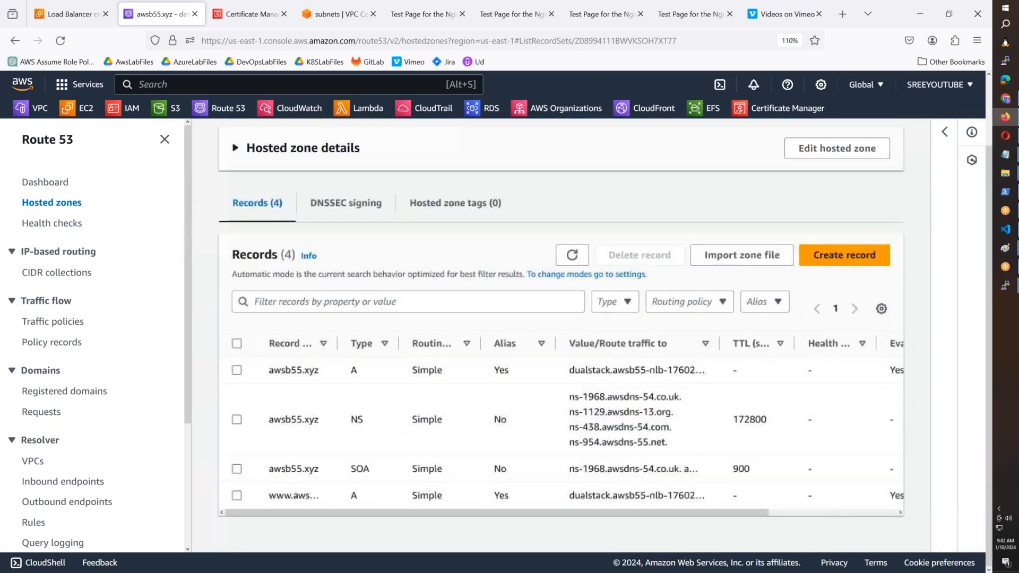
{"action": "left_click", "coordinate": [572, 256]}
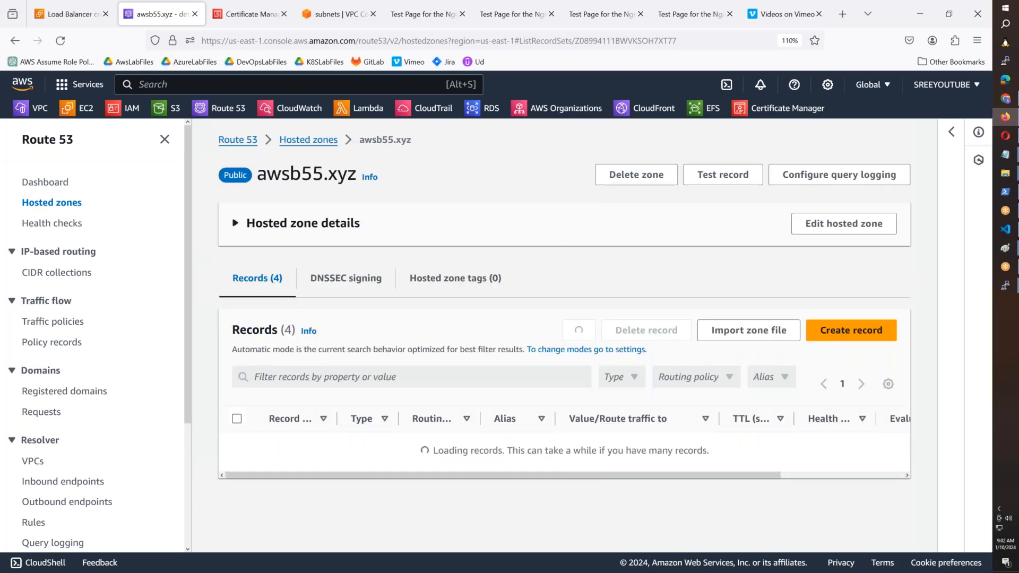
- Return to the load balancer browser tab and open the AWSB55-NLB details
{"action": "left_click", "coordinate": [79, 14]}
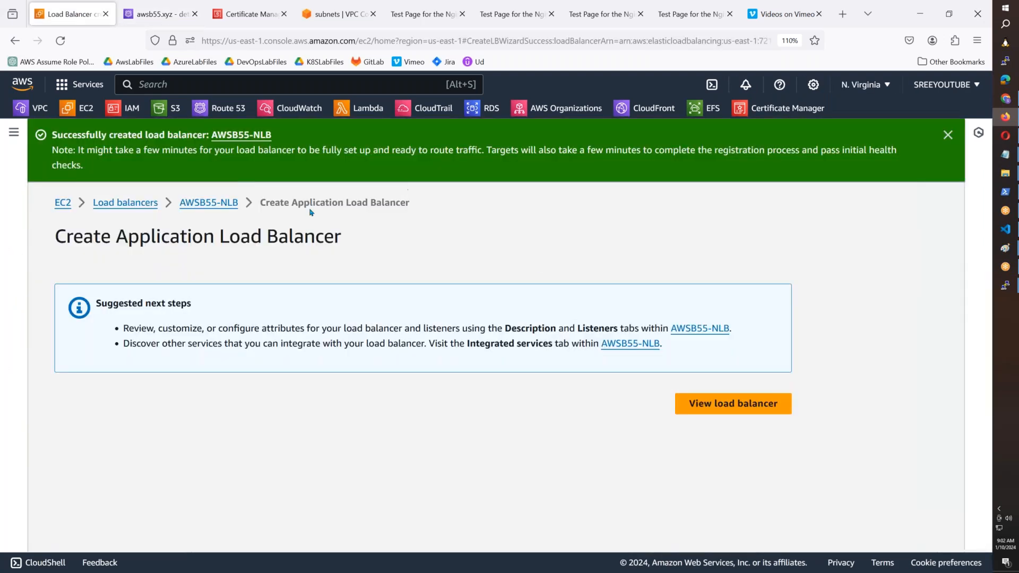
{"action": "left_click", "coordinate": [226, 200]}
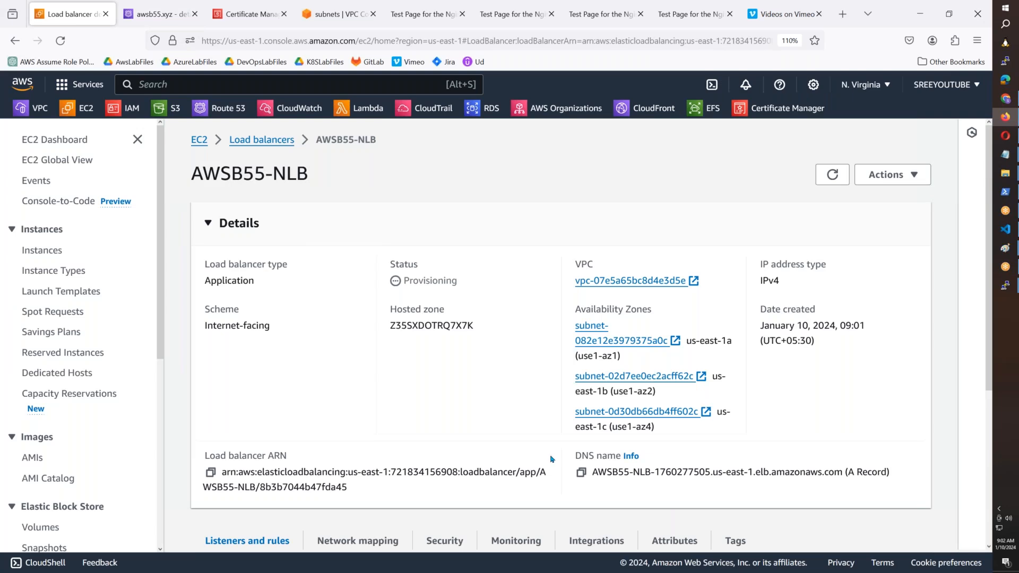
{"action": "scroll", "coordinate": [551, 459], "scroll_direction": "down", "scroll_amount": 4}
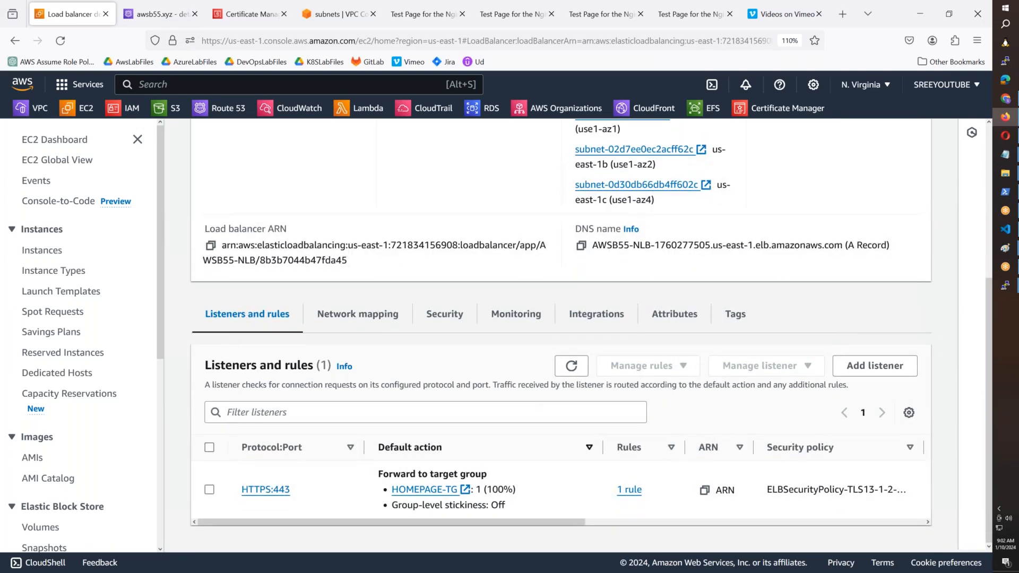
{"action": "left_click", "coordinate": [894, 370]}
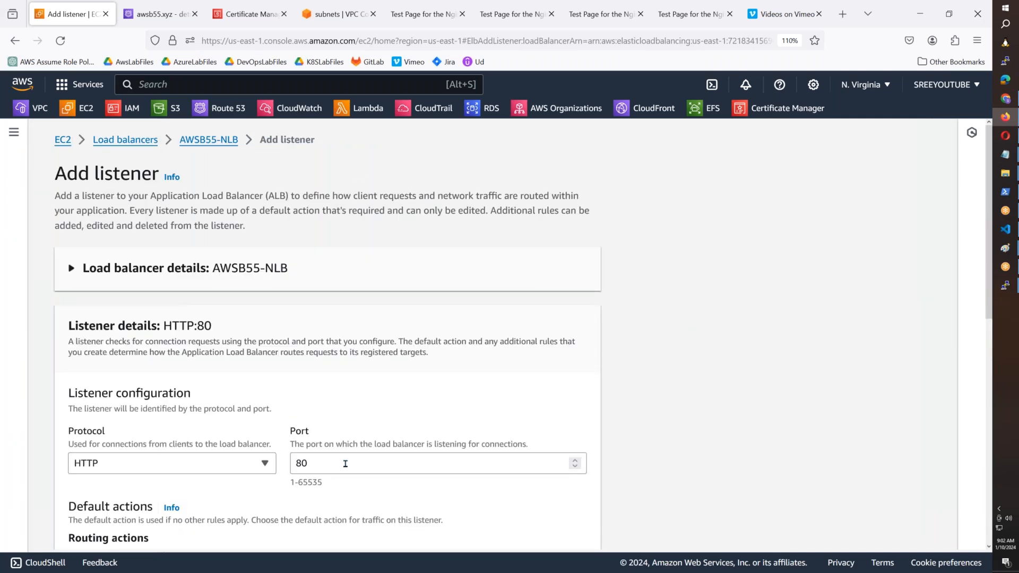
{"action": "scroll", "coordinate": [334, 466], "scroll_direction": "down", "scroll_amount": 4}
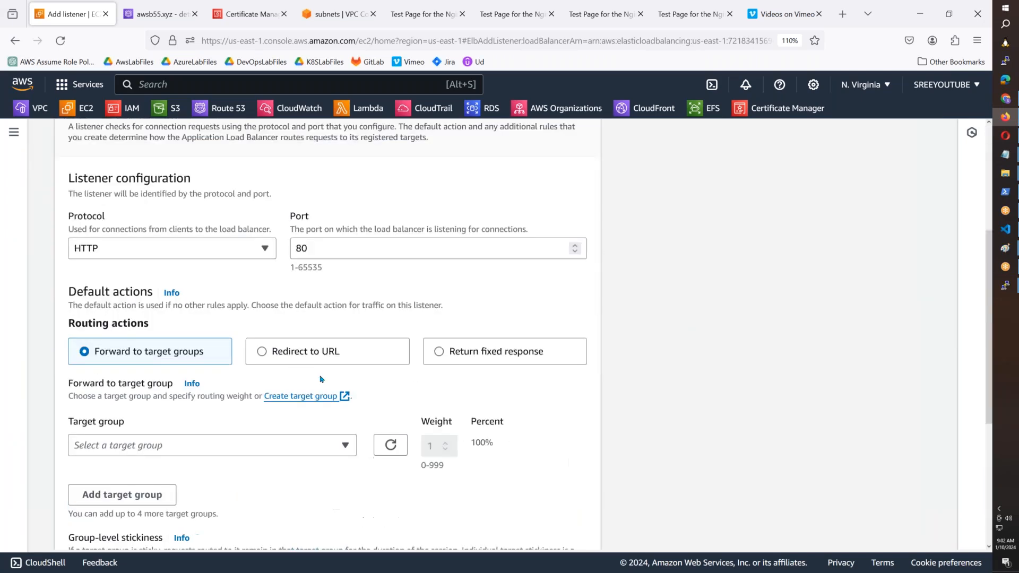
{"action": "left_click", "coordinate": [259, 354]}
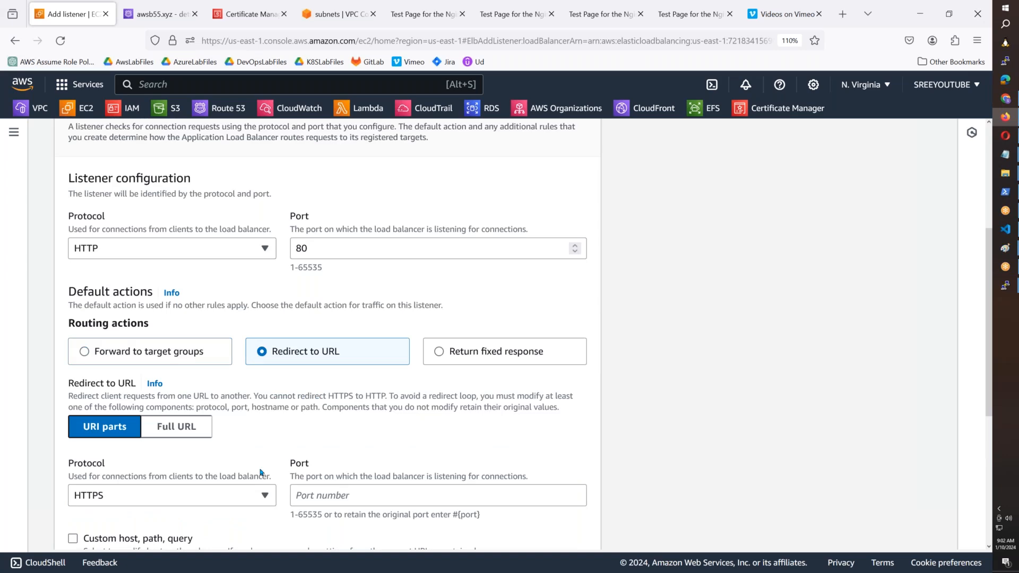
{"action": "left_click", "coordinate": [193, 428]}
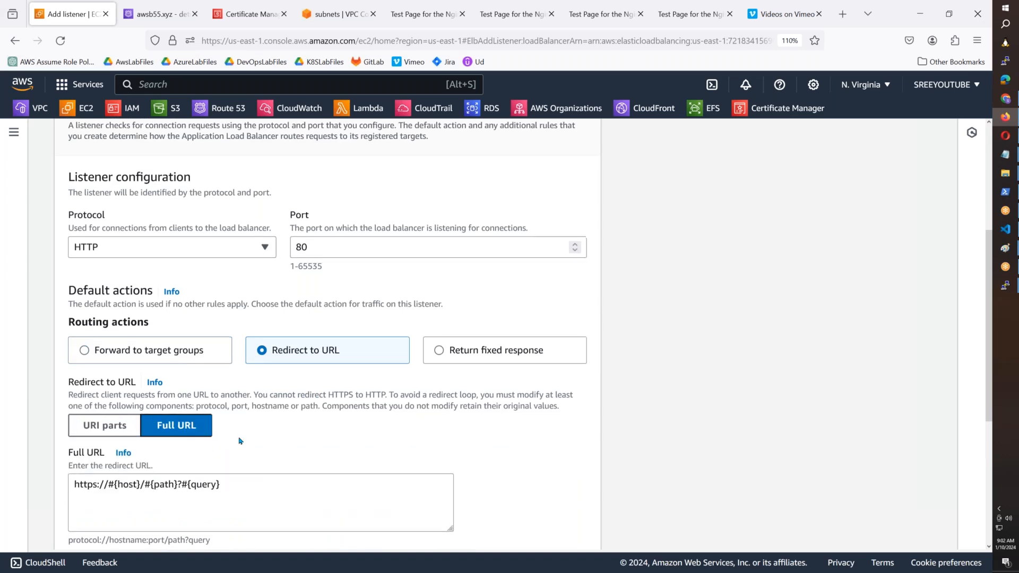
{"action": "scroll", "coordinate": [260, 297], "scroll_direction": "down", "scroll_amount": 3}
{"action": "scroll", "coordinate": [161, 365], "scroll_direction": "down", "scroll_amount": 2}
{"action": "left_click", "coordinate": [577, 524]}
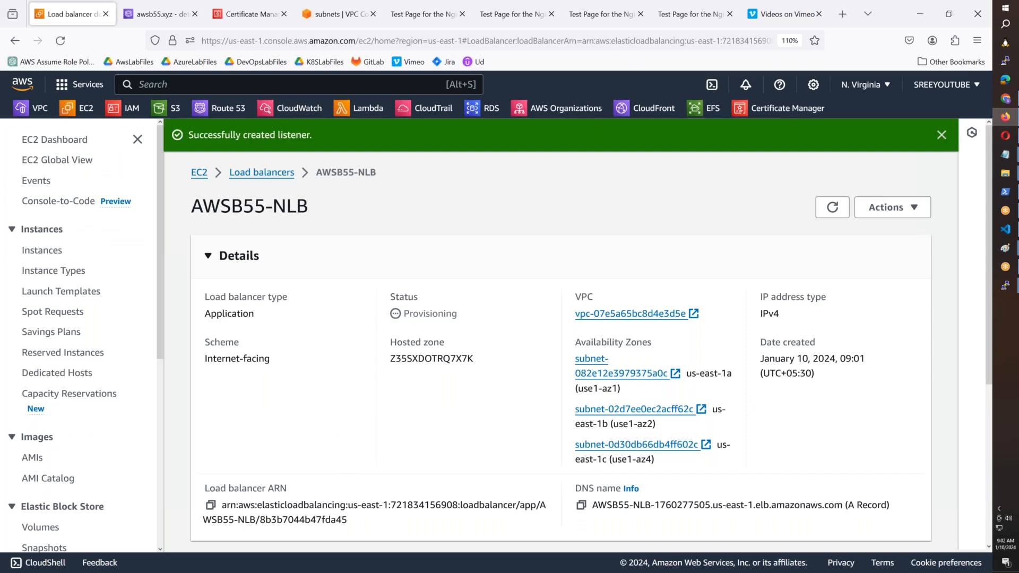
{"action": "scroll", "coordinate": [561, 340], "scroll_direction": "down", "scroll_amount": 2}
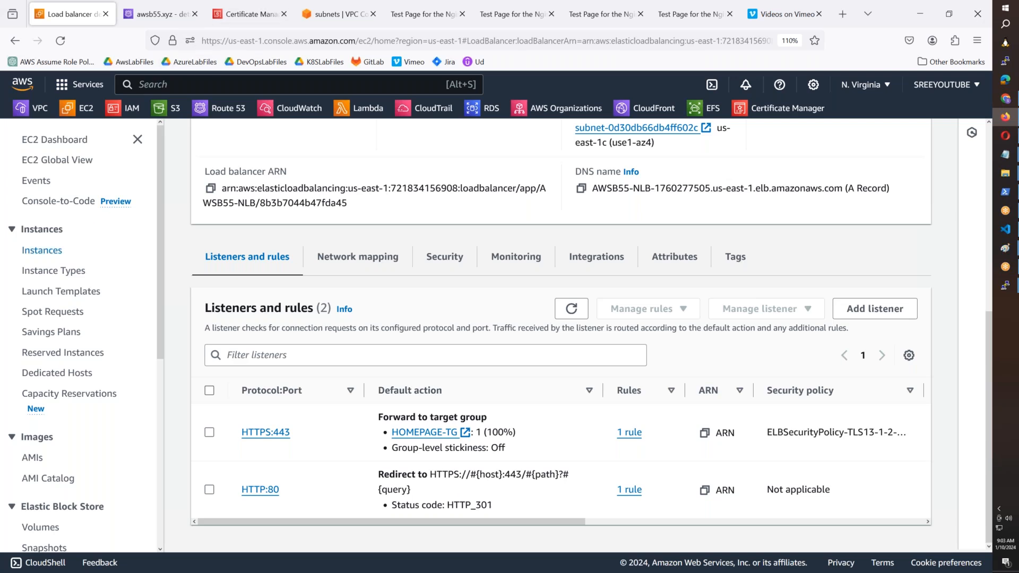
- Open the launch templates in a new browser tab, sort them newest first and start an instance launch from AWS-B55-Amazon-Linux-2
{"action": "right_click", "coordinate": [49, 292]}
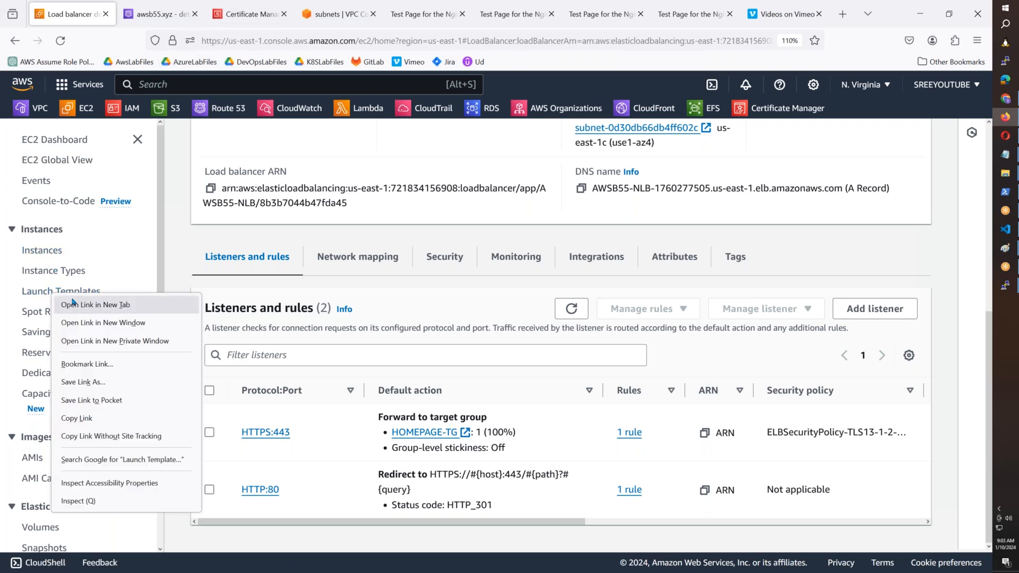
{"action": "left_click", "coordinate": [72, 300]}
{"action": "left_click", "coordinate": [157, 16]}
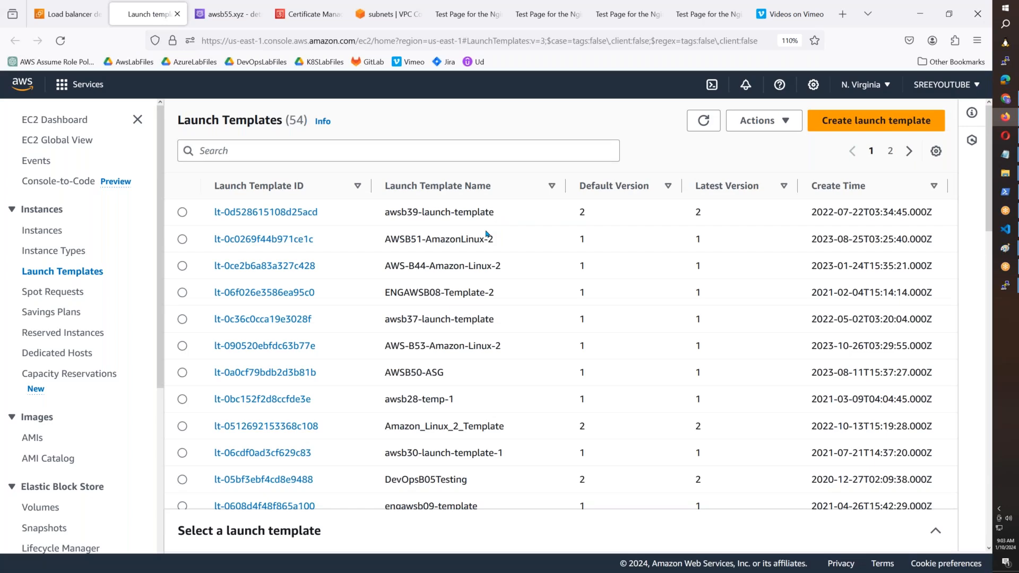
{"action": "left_click", "coordinate": [867, 206]}
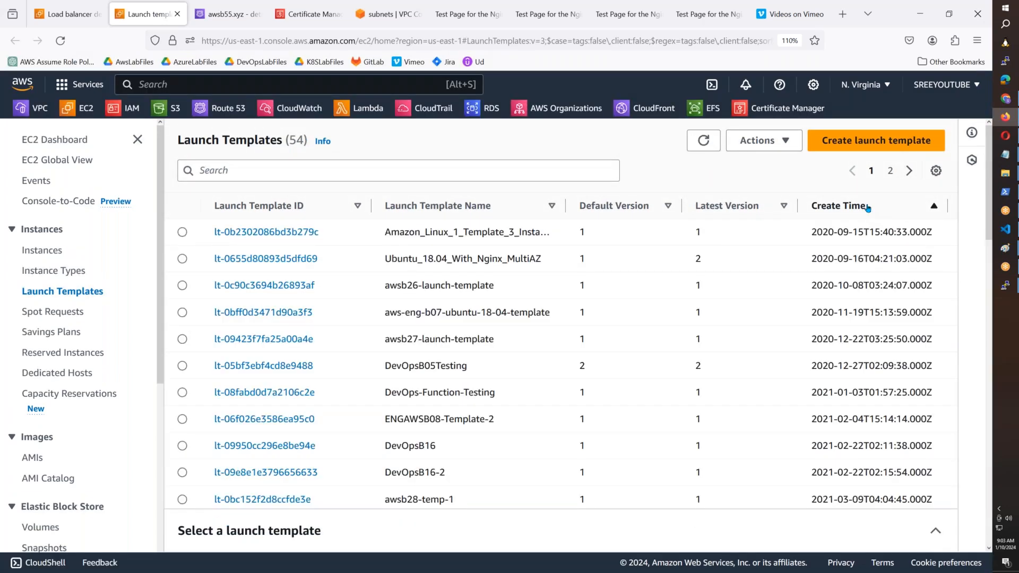
{"action": "left_click", "coordinate": [866, 206]}
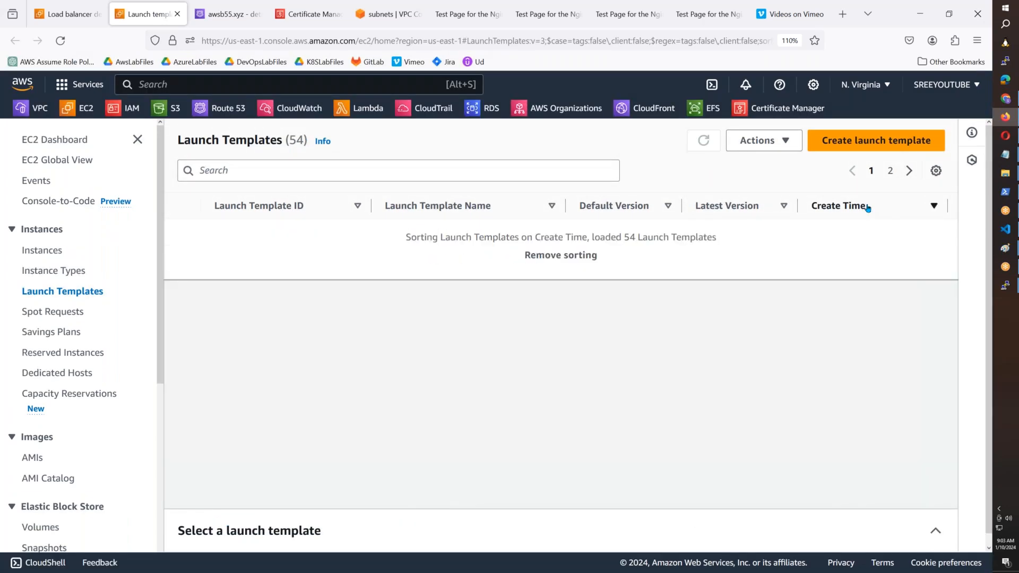
{"action": "left_click", "coordinate": [182, 232]}
{"action": "left_click", "coordinate": [773, 145]}
{"action": "left_click", "coordinate": [770, 169]}
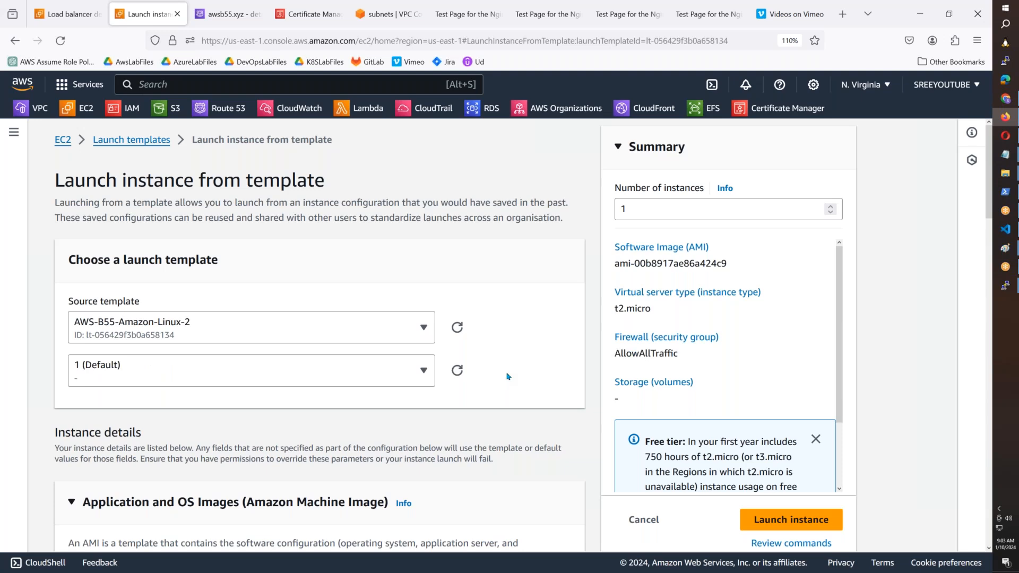
- Set the instance's Name tag value to AWSB55-NEWVERSION
{"action": "scroll", "coordinate": [507, 376], "scroll_direction": "down", "scroll_amount": 4}
{"action": "scroll", "coordinate": [507, 376], "scroll_direction": "down", "scroll_amount": 9}
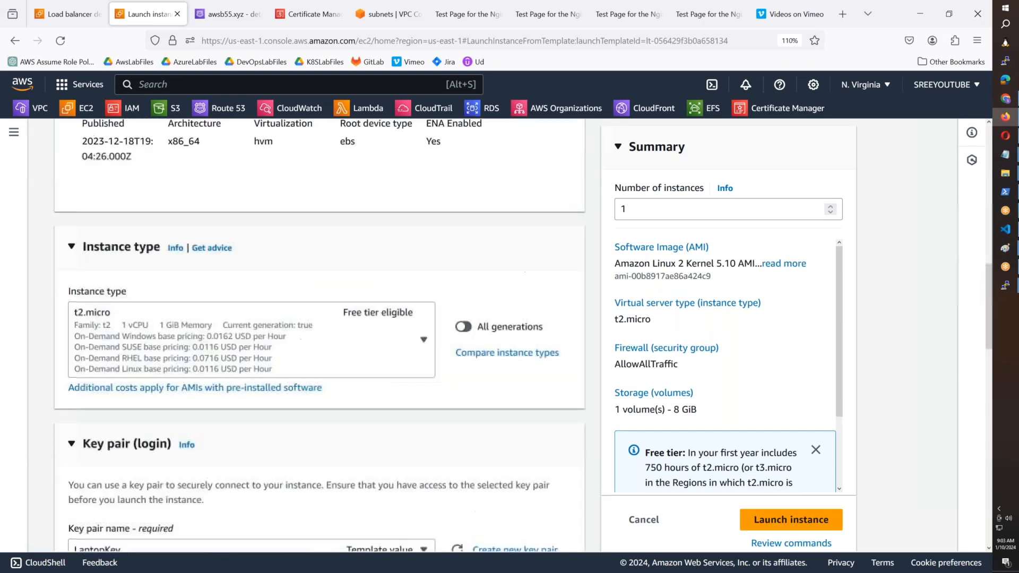
{"action": "scroll", "coordinate": [507, 376], "scroll_direction": "down", "scroll_amount": 4}
{"action": "scroll", "coordinate": [395, 331], "scroll_direction": "down", "scroll_amount": 12}
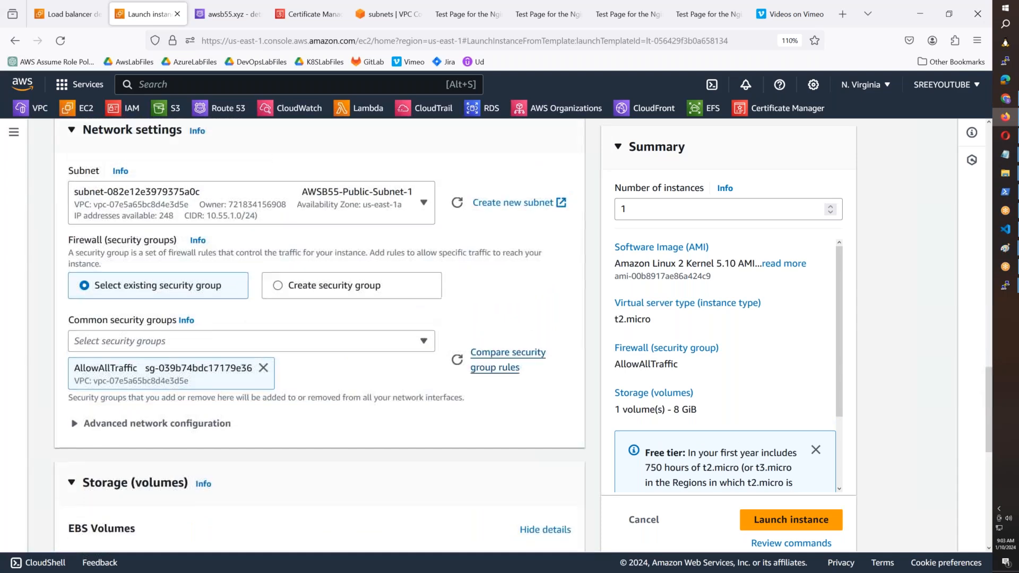
{"action": "left_click_drag", "start_coordinate": [251, 380], "coordinate": [404, 382]}
{"action": "key", "text": "BackSpace"}
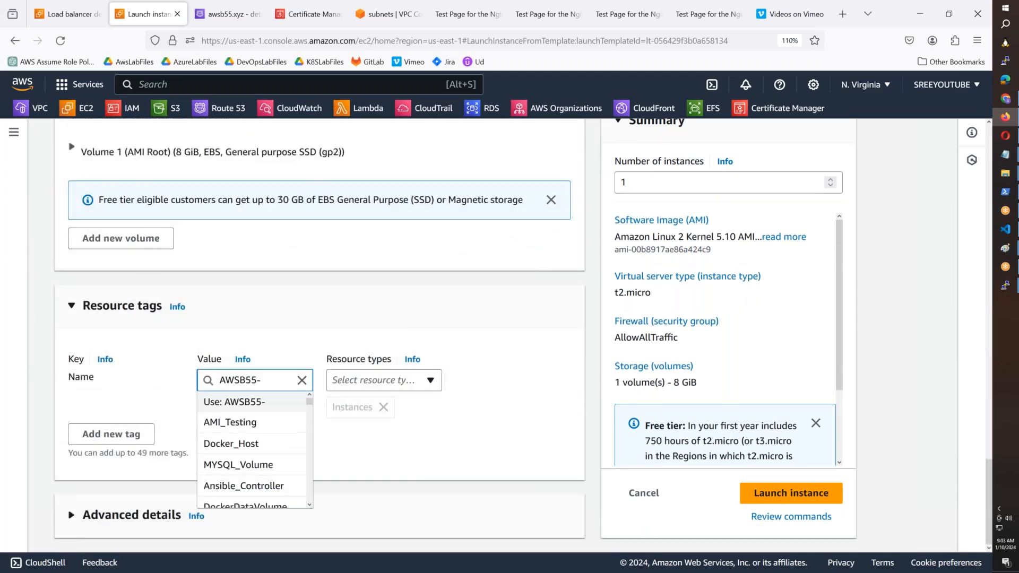
{"action": "type", "text": "NEWVE"}
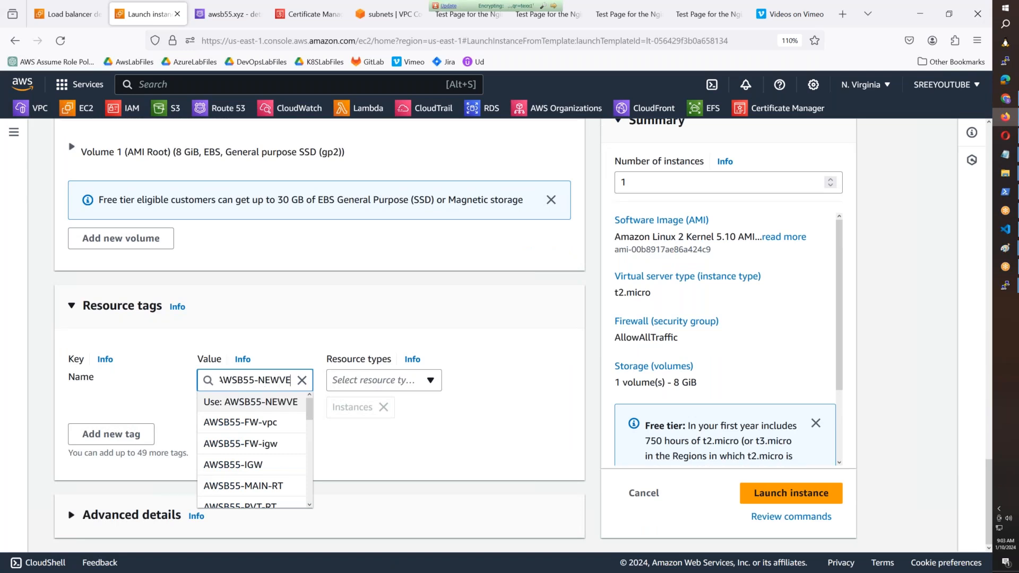
{"action": "type", "text": "RSION"}
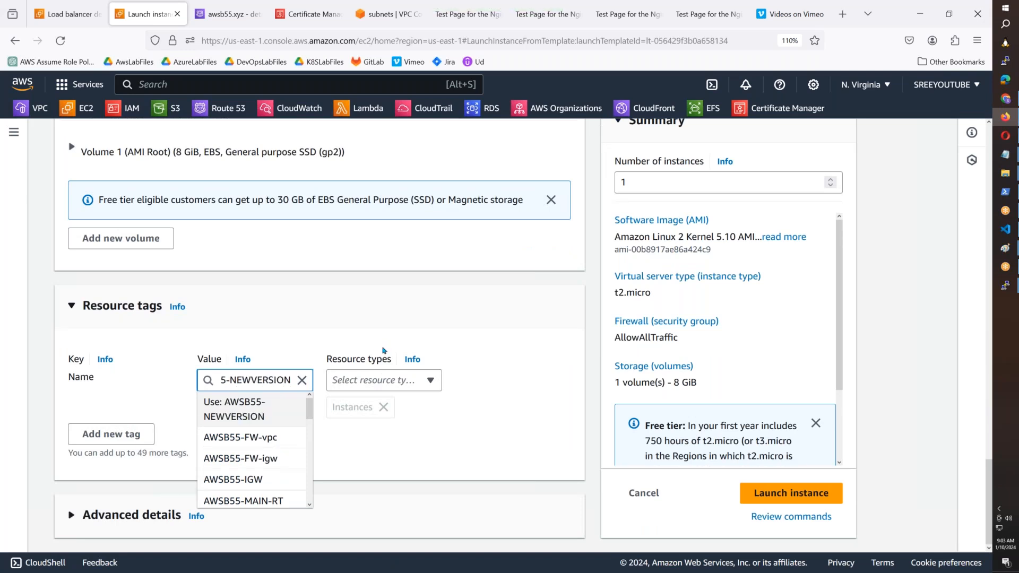
{"action": "left_click", "coordinate": [548, 407]}
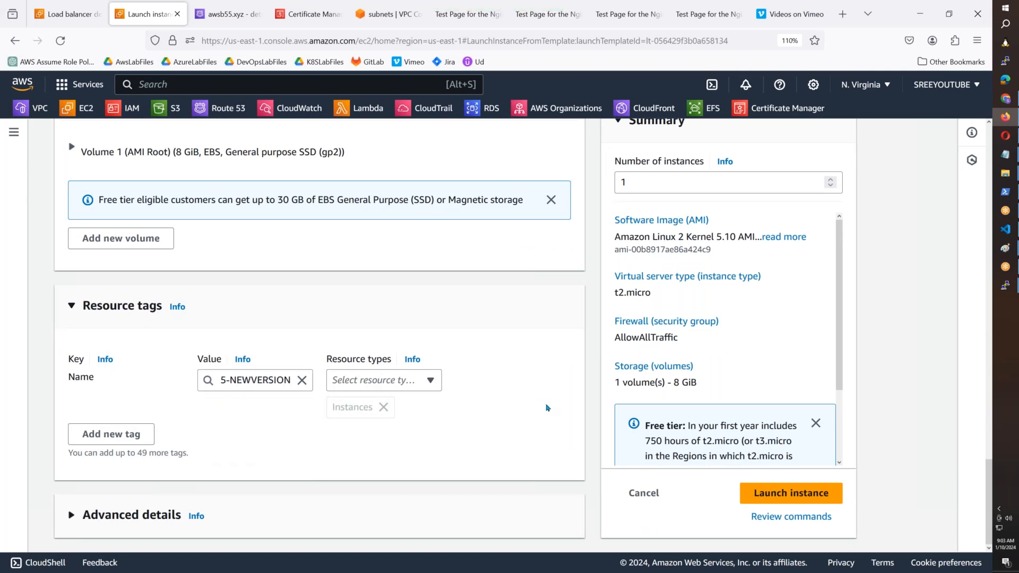
- Replace the hostname expression in the user data script's h1 heading with HOMEPAGE-VERSION-2 and launch the instance
{"action": "left_click", "coordinate": [149, 516]}
{"action": "scroll", "coordinate": [159, 518], "scroll_direction": "down", "scroll_amount": 15}
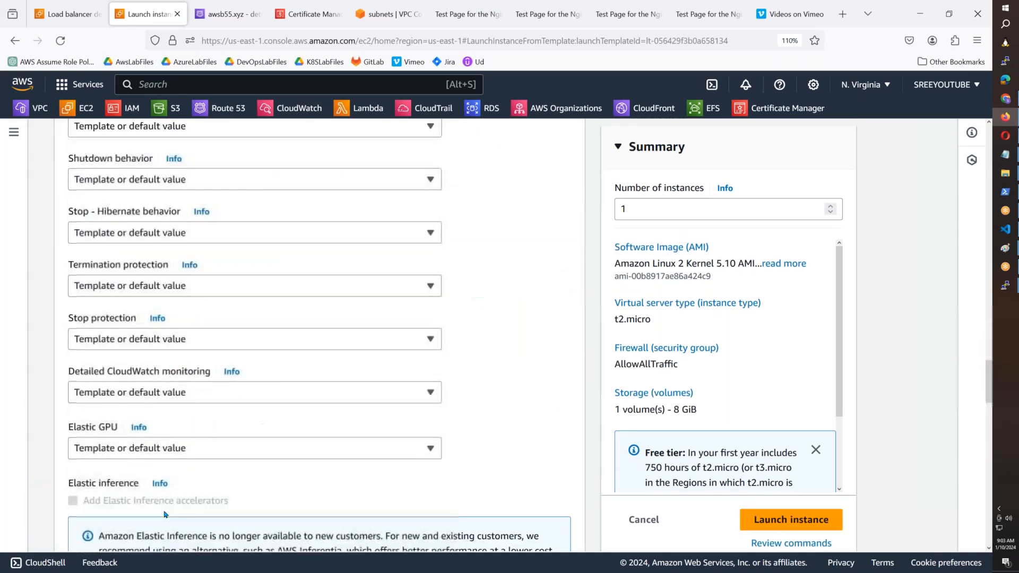
{"action": "scroll", "coordinate": [165, 515], "scroll_direction": "down", "scroll_amount": 14}
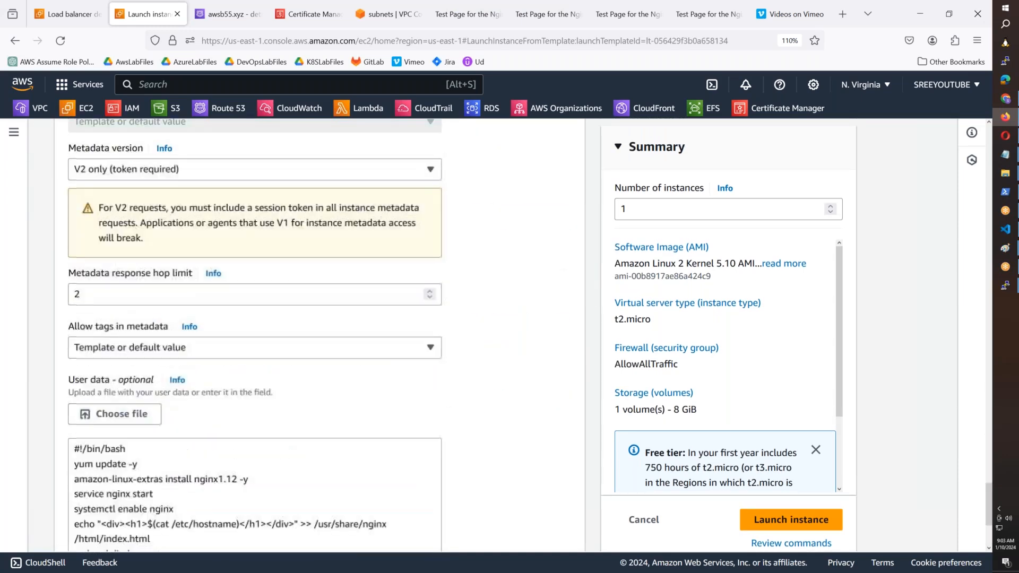
{"action": "scroll", "coordinate": [255, 372], "scroll_direction": "down", "scroll_amount": 3}
{"action": "left_click_drag", "start_coordinate": [240, 343], "coordinate": [148, 344]}
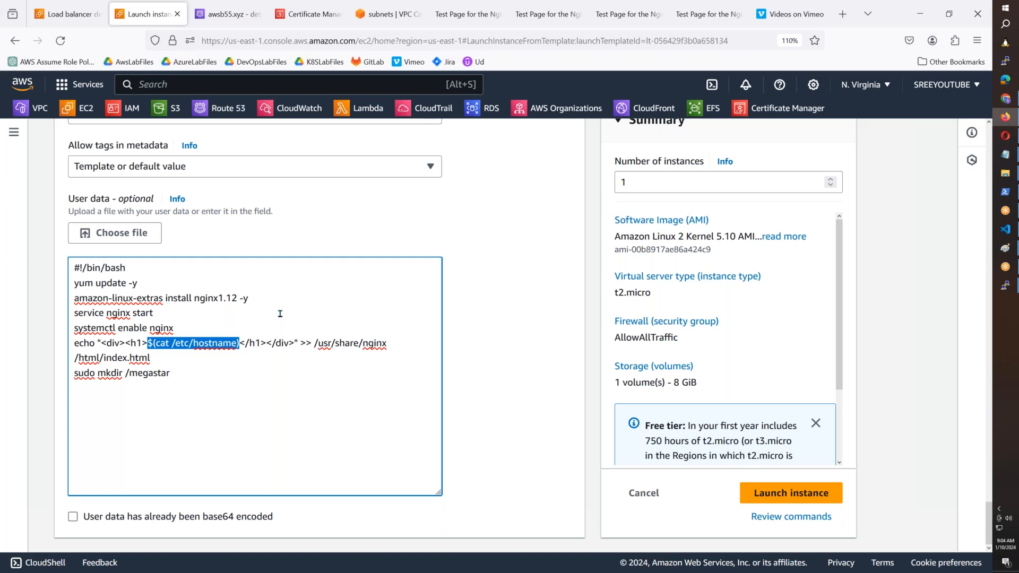
{"action": "type", "text": "HOMEPAGE-"}
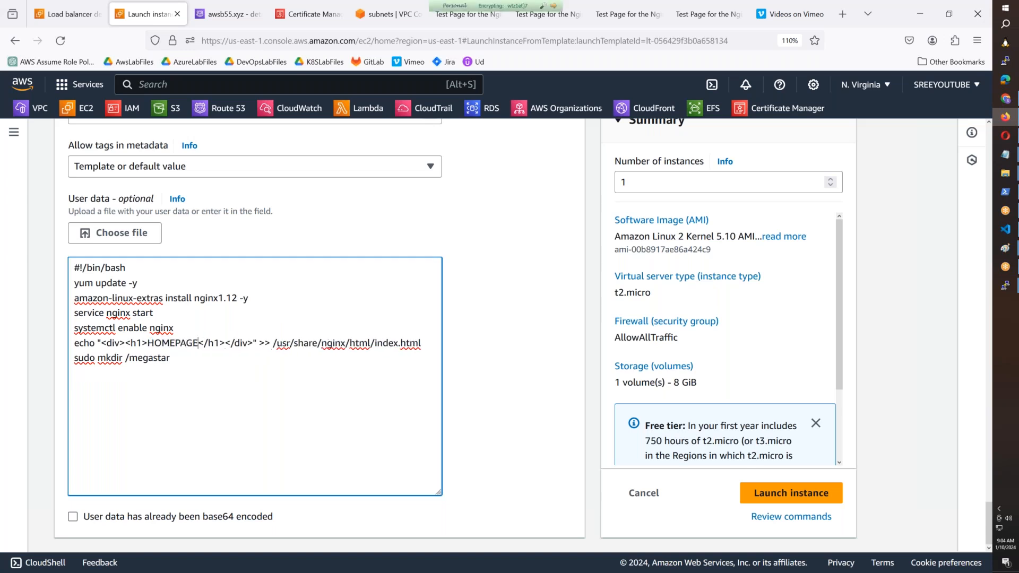
{"action": "type", "text": "VERSION-2"}
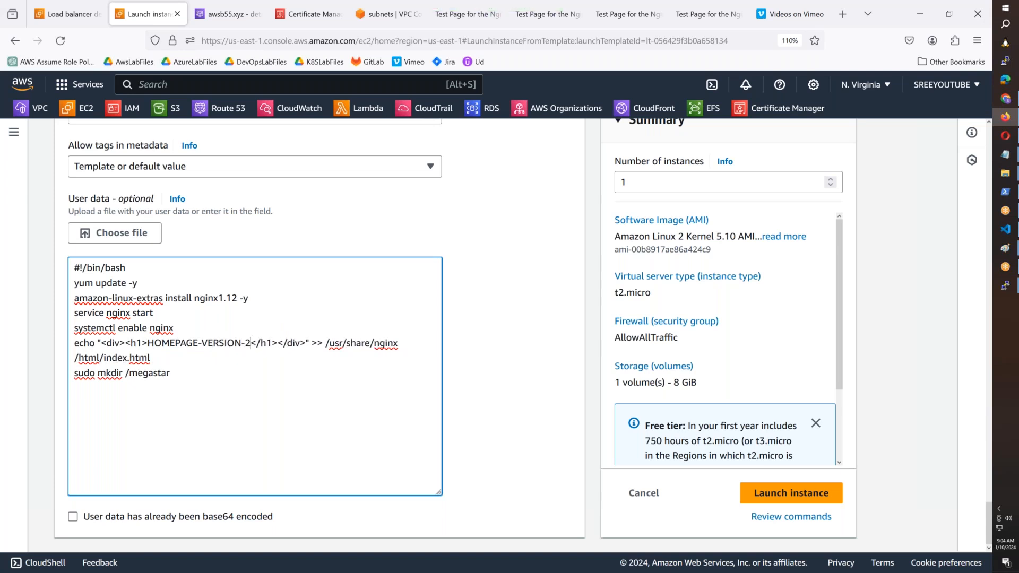
{"action": "left_click", "coordinate": [783, 495]}
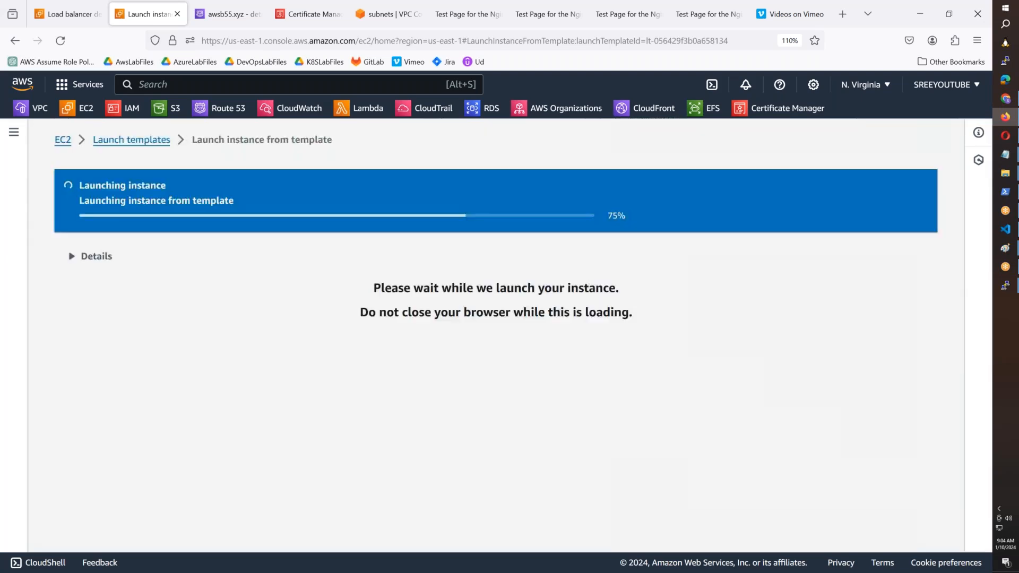
- Return to the load balancer browser tab, check AWSB55-NLB's state in the load balancer list and reopen its details
{"action": "left_click", "coordinate": [62, 16]}
{"action": "scroll", "coordinate": [319, 184], "scroll_direction": "up", "scroll_amount": 6}
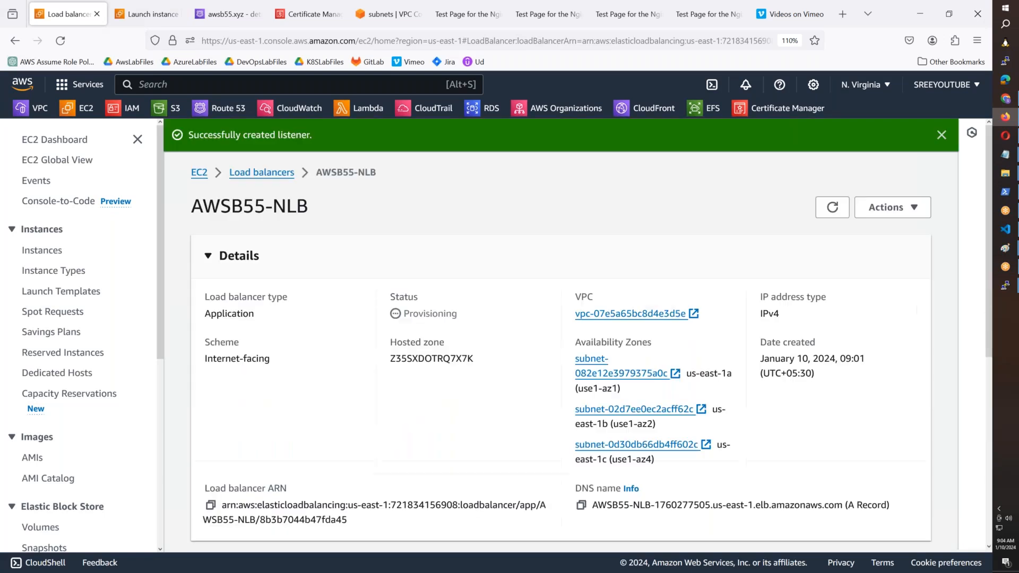
{"action": "left_click", "coordinate": [279, 177]}
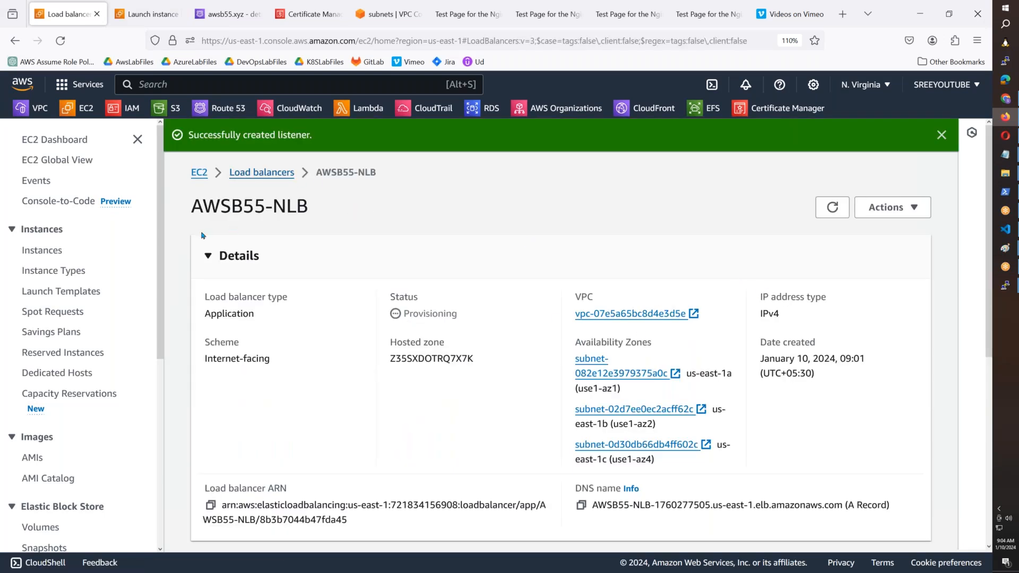
{"action": "left_click", "coordinate": [920, 354]}
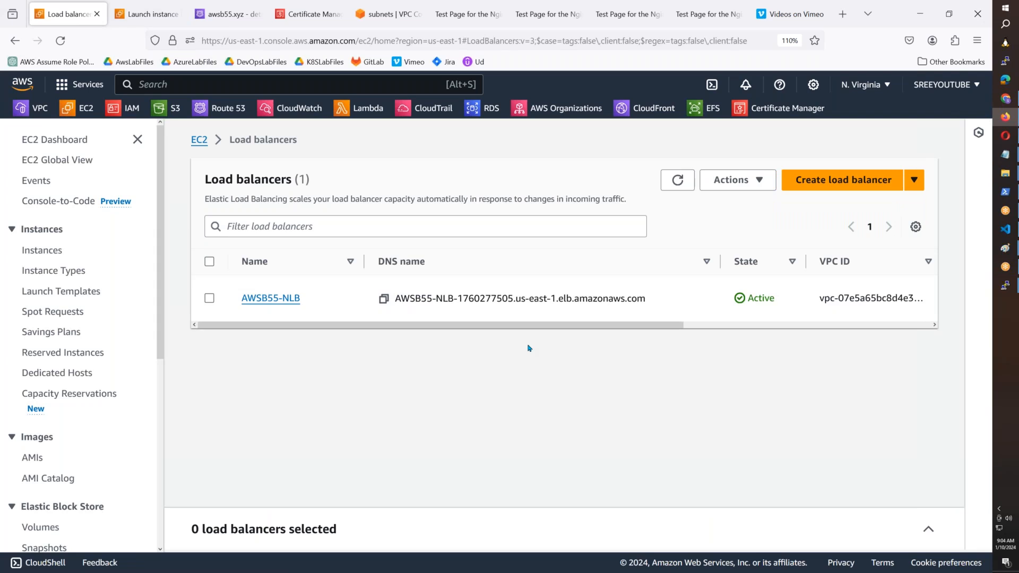
{"action": "left_click", "coordinate": [1006, 82]}
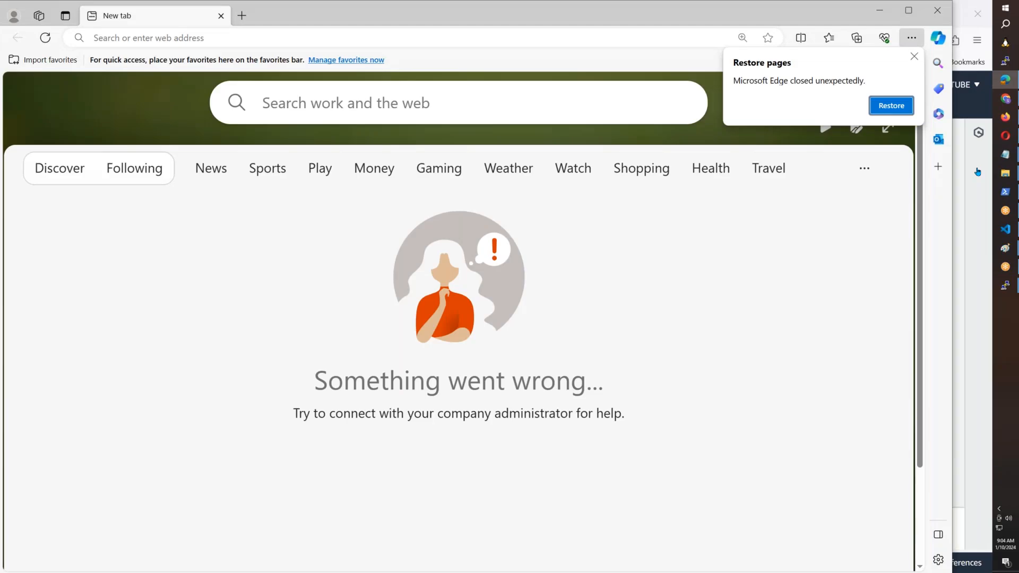
{"action": "left_click", "coordinate": [978, 171]}
{"action": "left_click", "coordinate": [264, 301]}
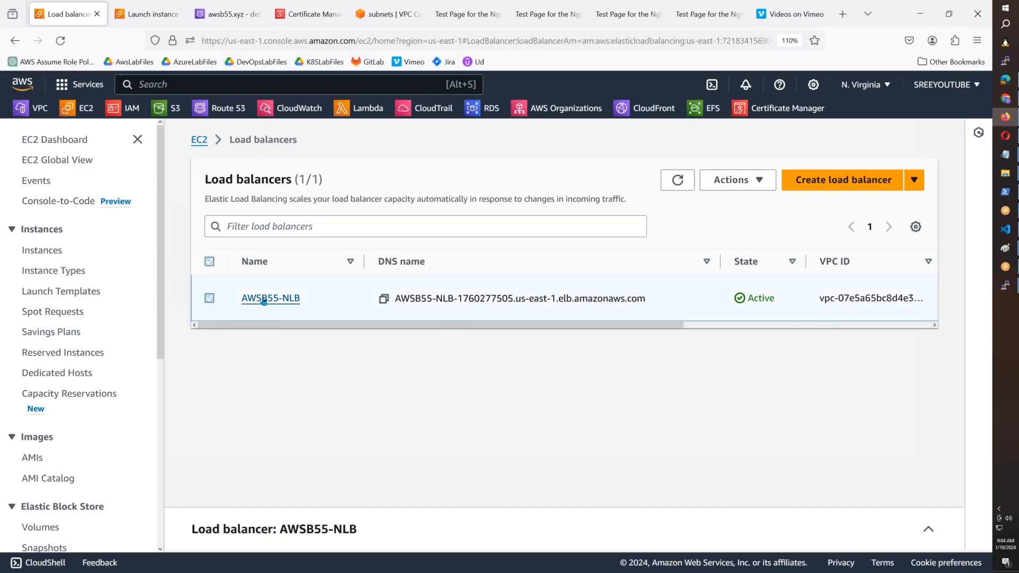
{"action": "left_click", "coordinate": [263, 298]}
- Examine AWSB55-NLB's service integrations and its attributes, including traffic configuration, cross-zone load balancing, access logs and deletion protection
{"action": "scroll", "coordinate": [291, 301], "scroll_direction": "down", "scroll_amount": 3}
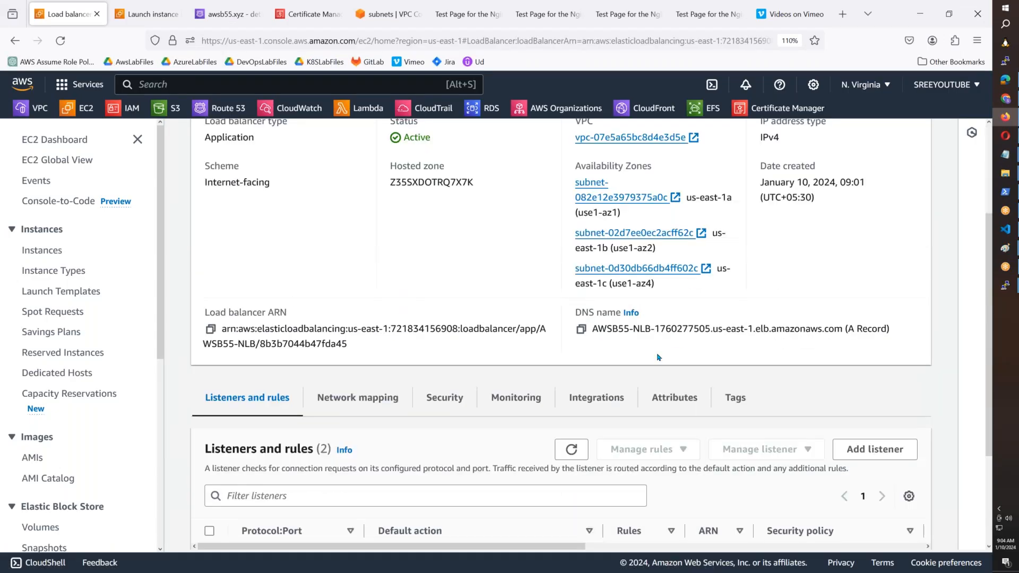
{"action": "scroll", "coordinate": [658, 356], "scroll_direction": "down", "scroll_amount": 3}
{"action": "left_click", "coordinate": [597, 256]}
{"action": "scroll", "coordinate": [596, 256], "scroll_direction": "down", "scroll_amount": 2}
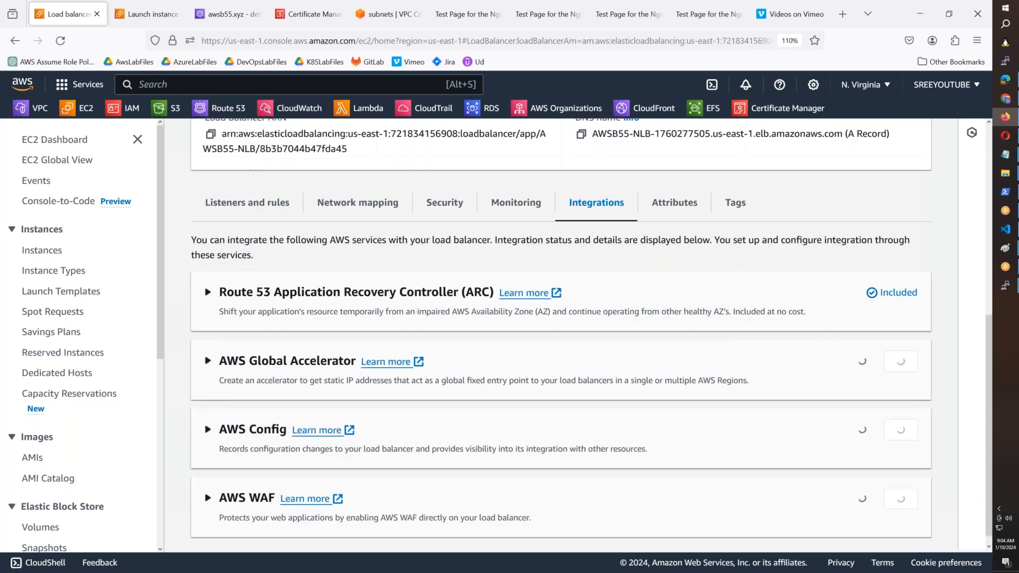
{"action": "scroll", "coordinate": [566, 324], "scroll_direction": "up", "scroll_amount": 3}
{"action": "left_click", "coordinate": [675, 334]}
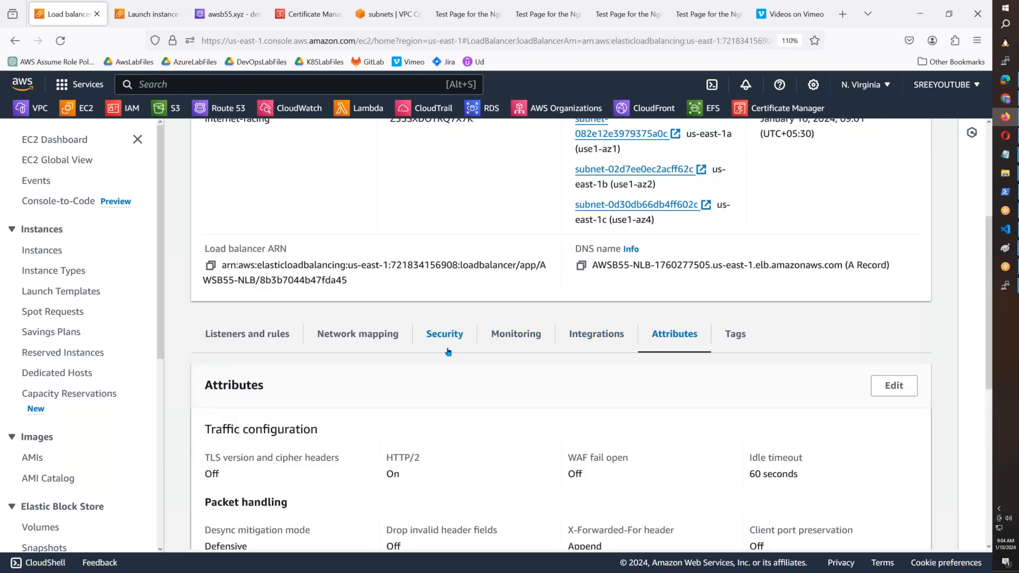
{"action": "scroll", "coordinate": [448, 352], "scroll_direction": "down", "scroll_amount": 3}
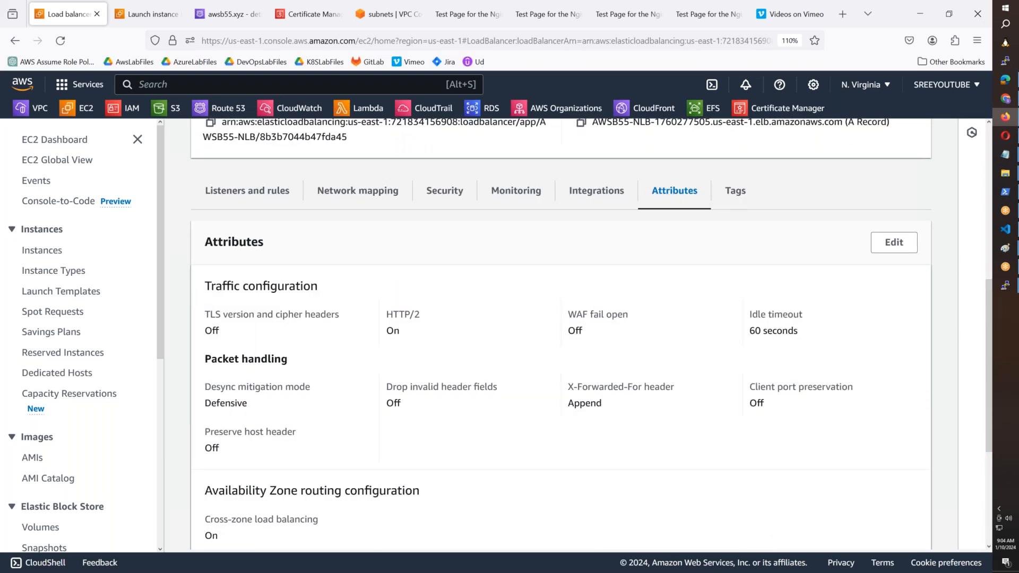
{"action": "scroll", "coordinate": [425, 373], "scroll_direction": "down", "scroll_amount": 4}
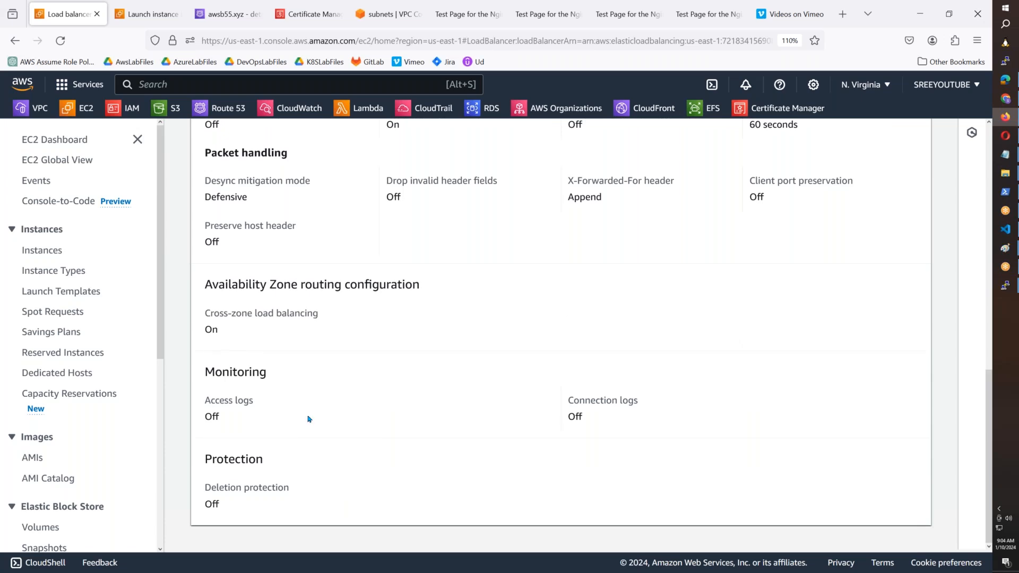
{"action": "left_click_drag", "start_coordinate": [203, 406], "coordinate": [454, 432]}
{"action": "scroll", "coordinate": [454, 433], "scroll_direction": "up", "scroll_amount": 4}
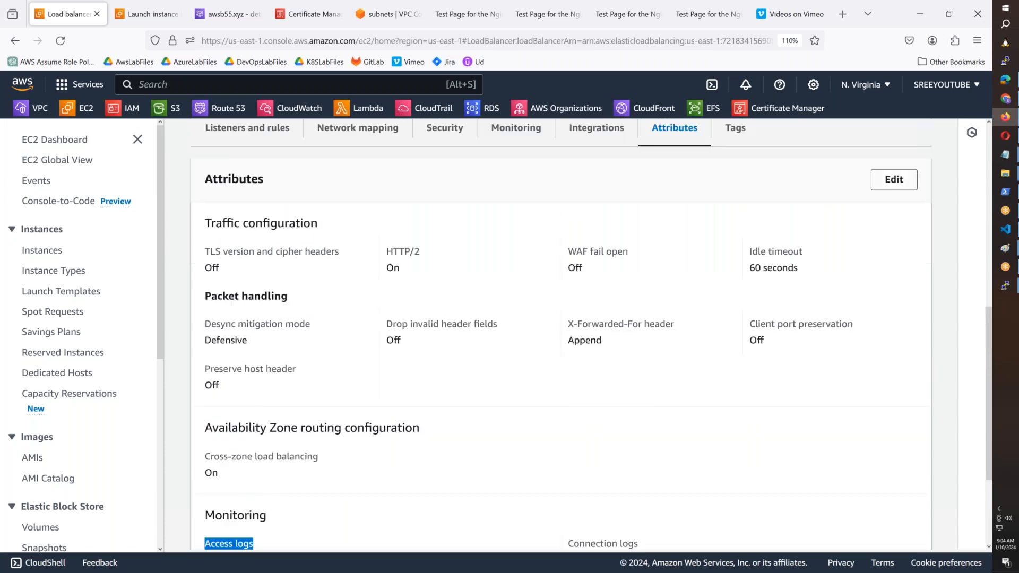
- Edit AWSB55-NLB's attributes to turn on access logs and choose the awsb55logs S3 bucket as their destination
{"action": "left_click", "coordinate": [894, 177]}
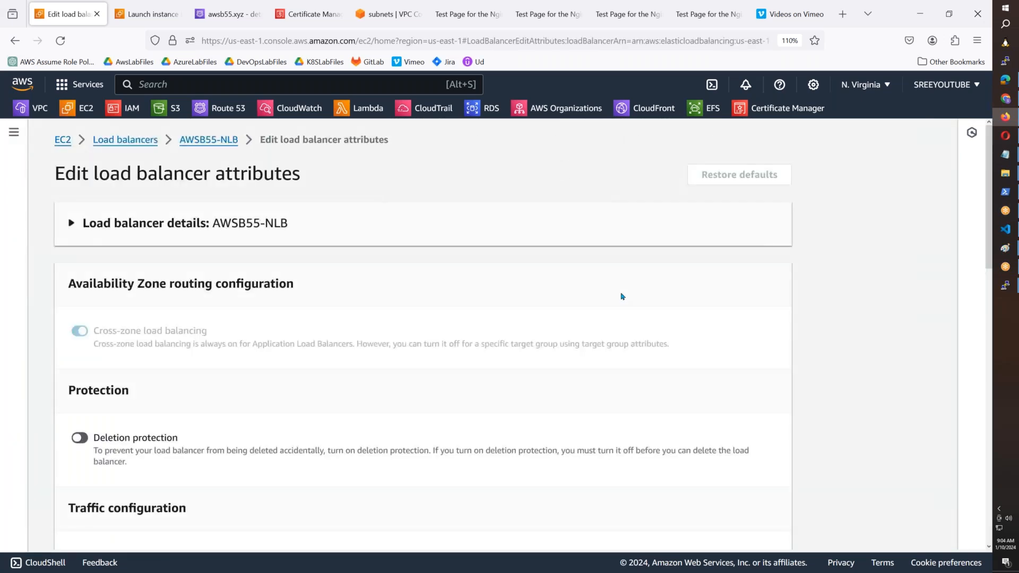
{"action": "scroll", "coordinate": [623, 297], "scroll_direction": "down", "scroll_amount": 4}
{"action": "scroll", "coordinate": [622, 297], "scroll_direction": "down", "scroll_amount": 10}
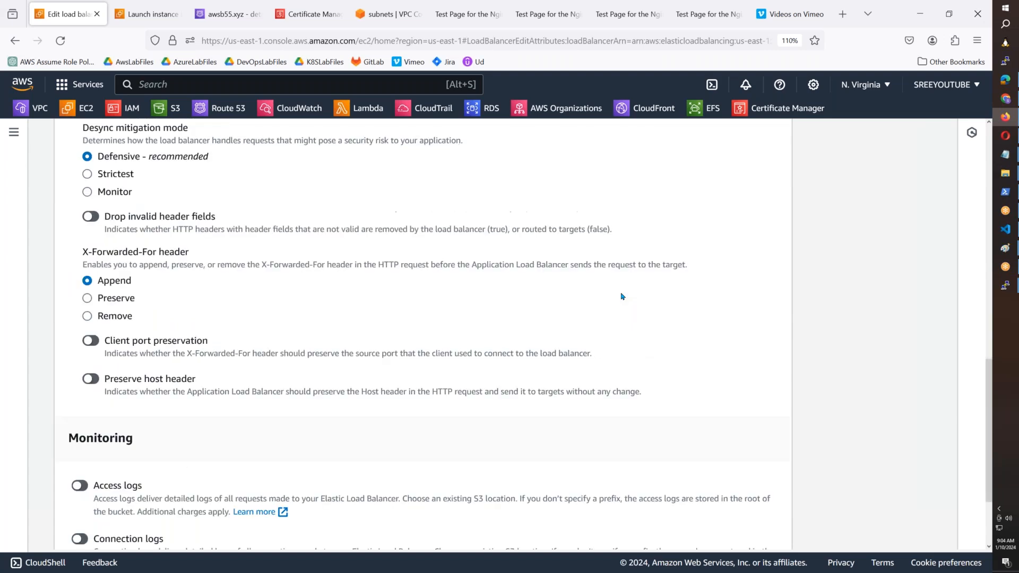
{"action": "left_click", "coordinate": [126, 374]}
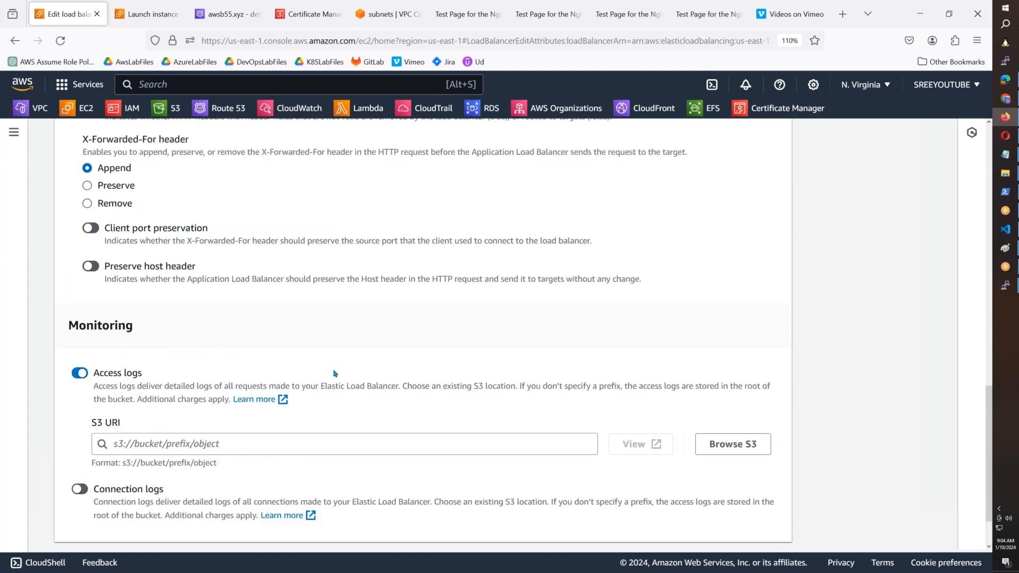
{"action": "left_click", "coordinate": [712, 445]}
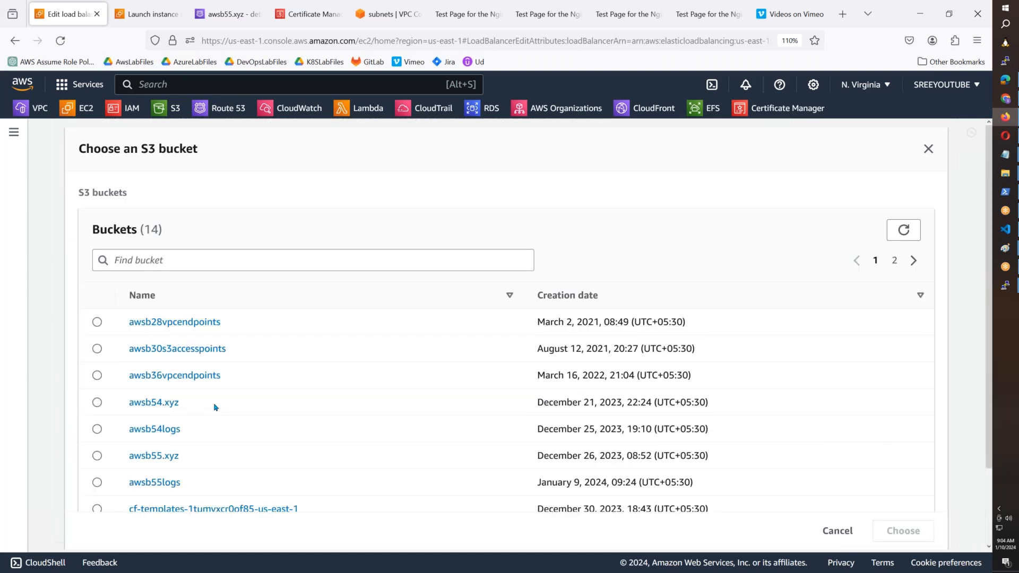
{"action": "scroll", "coordinate": [215, 407], "scroll_direction": "down", "scroll_amount": 3}
{"action": "left_click", "coordinate": [216, 412]}
{"action": "left_click", "coordinate": [904, 531]}
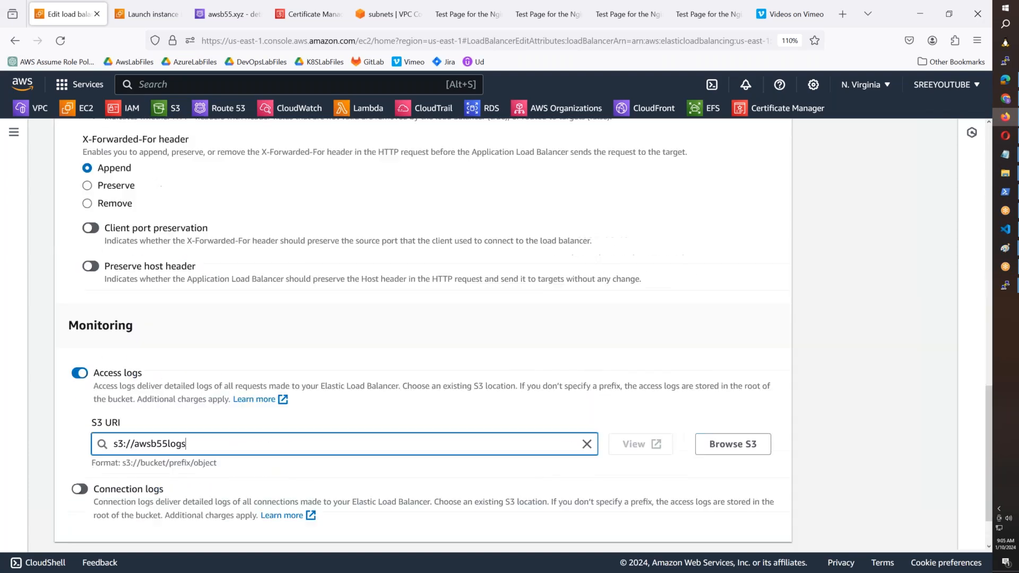
- Turn on connection logs and copy the access logs' S3 URI, s3://awsb55logs, into their destination
{"action": "scroll", "coordinate": [295, 370], "scroll_direction": "down", "scroll_amount": 2}
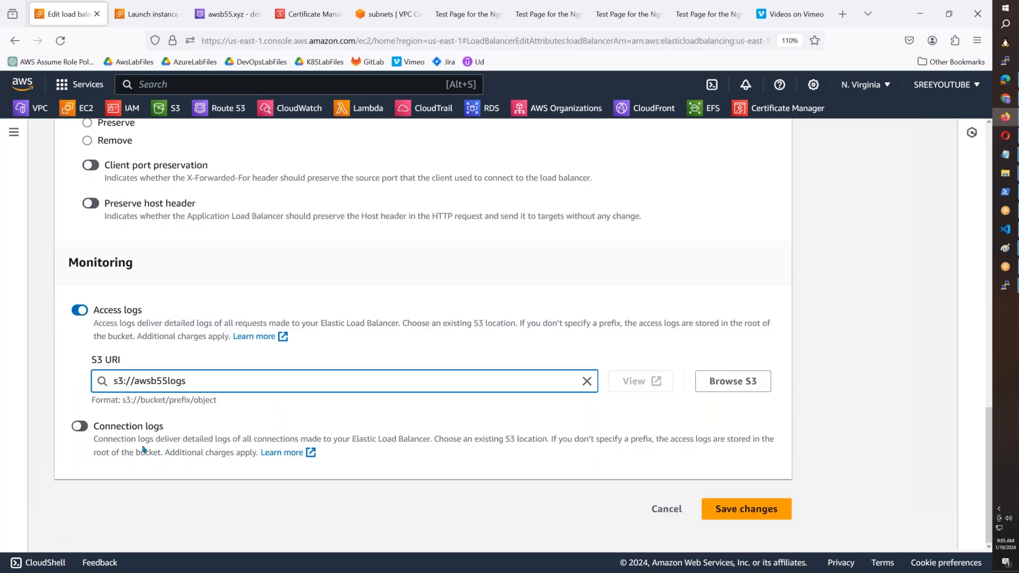
{"action": "left_click_drag", "start_coordinate": [150, 442], "coordinate": [380, 444]}
{"action": "left_click", "coordinate": [81, 427]}
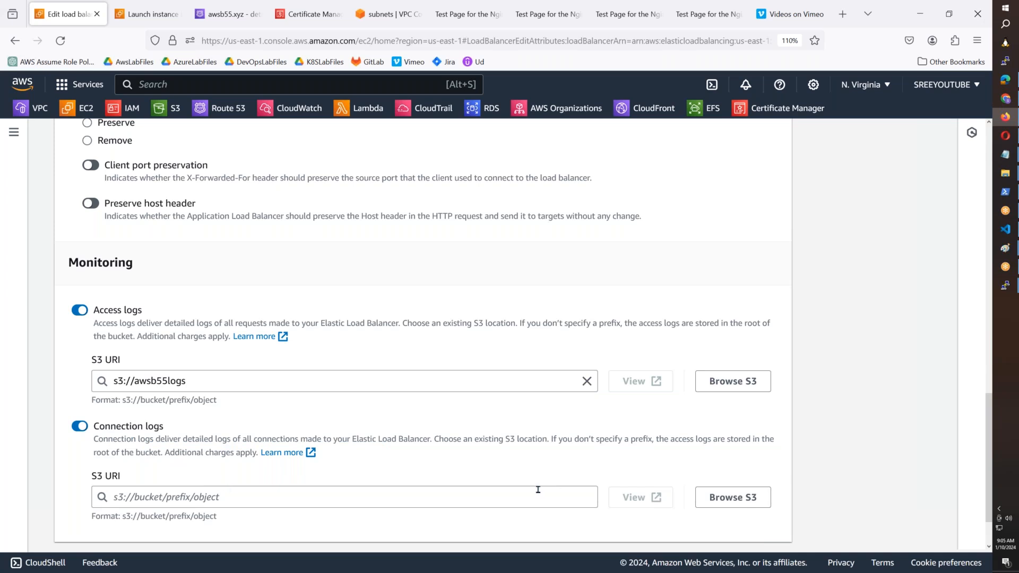
{"action": "triple_click", "coordinate": [180, 380]}
{"action": "key", "text": "ctrl+c"}
{"action": "left_click", "coordinate": [161, 495]}
{"action": "key", "text": "ctrl+v"}
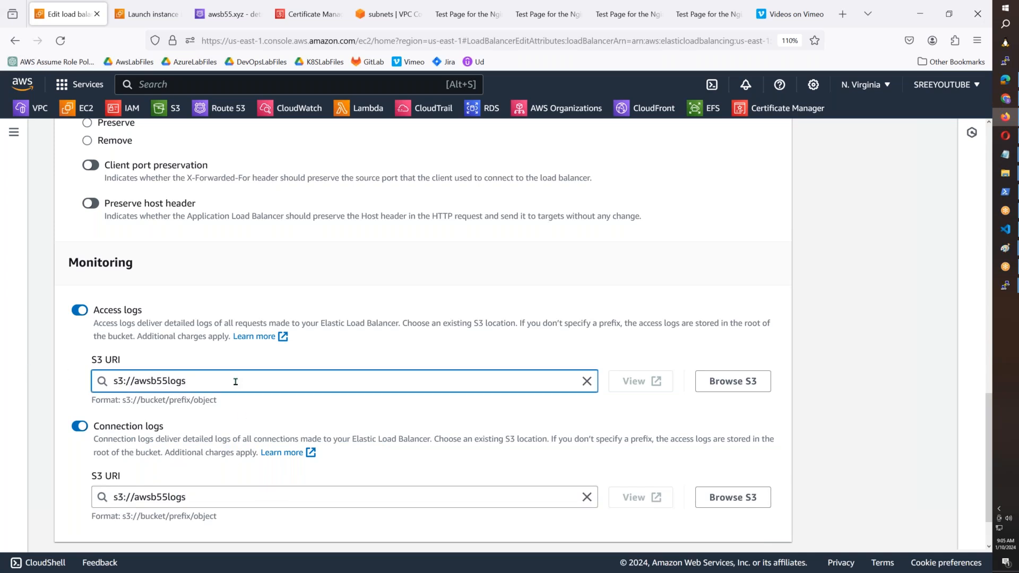
- Add the prefix /albaccess to the access logs URI and /albconnection to the connection logs URI, and try to save the attributes
{"action": "type", "text": "/al"}
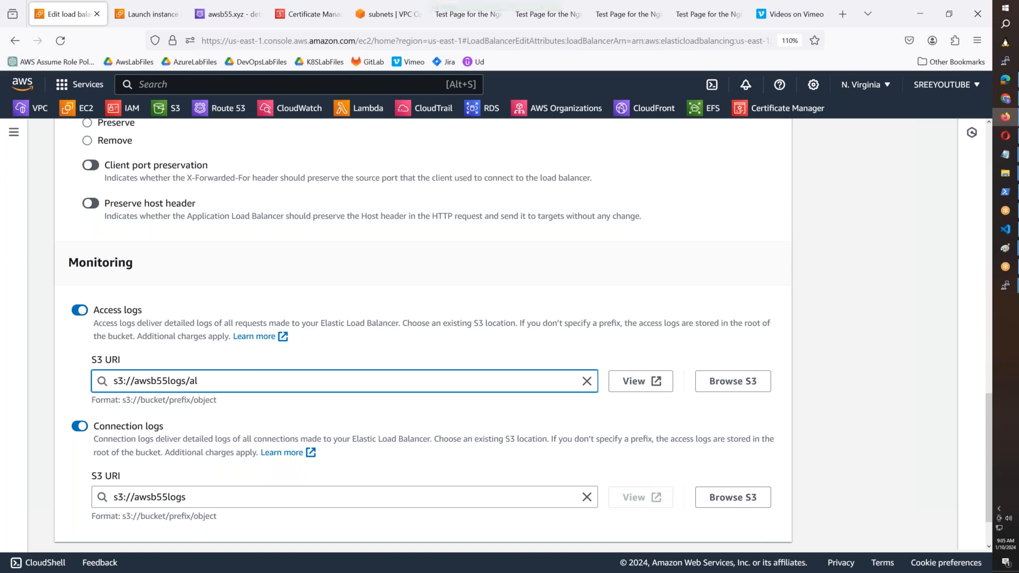
{"action": "type", "text": "obbaccess"}
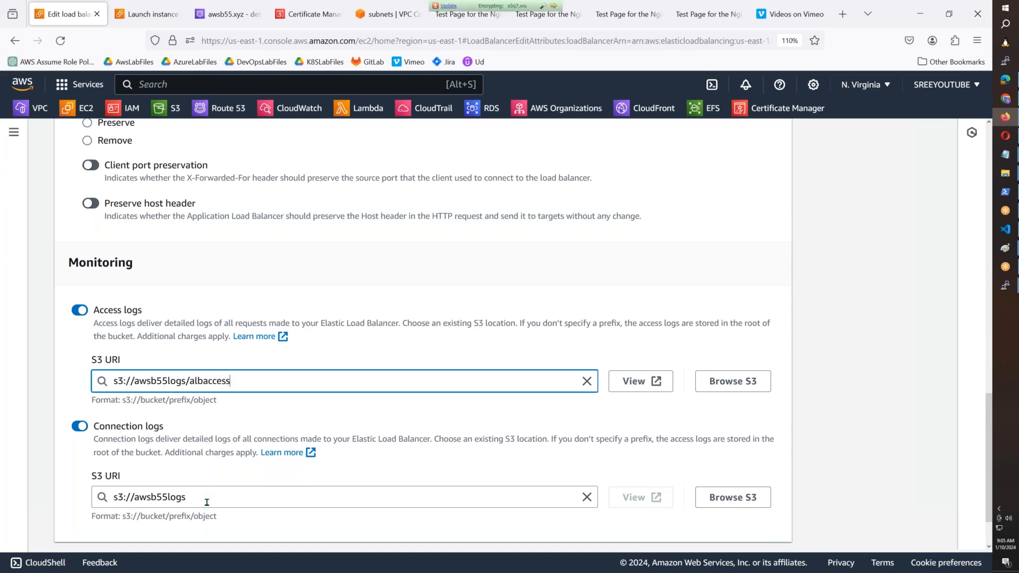
{"action": "left_click", "coordinate": [205, 501]}
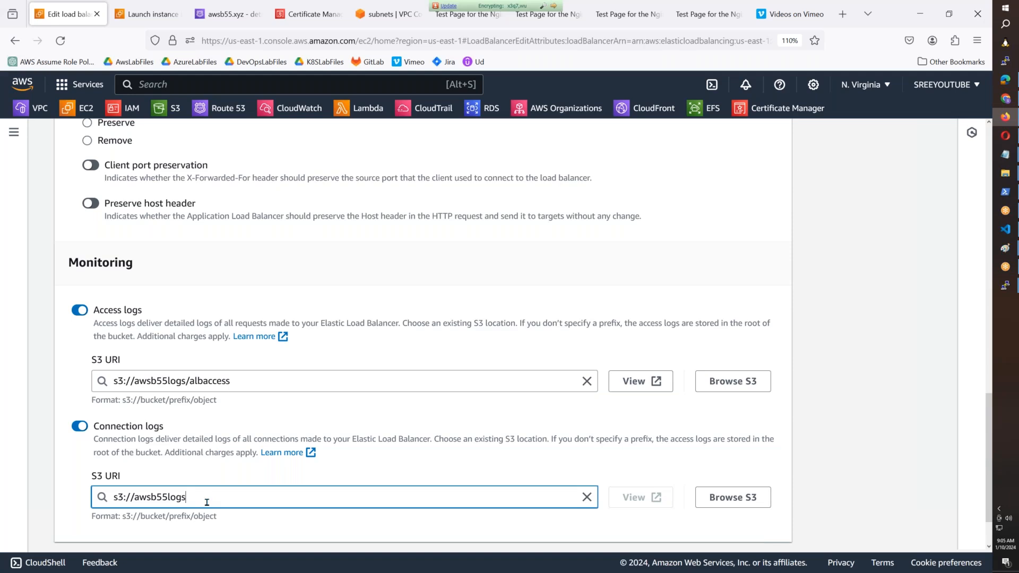
{"action": "type", "text": "/albc"}
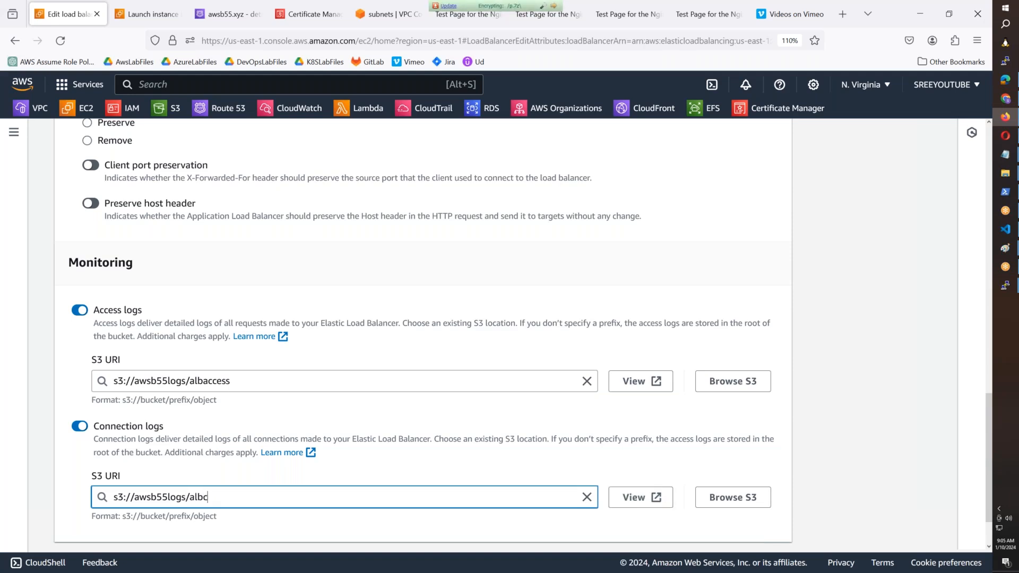
{"action": "type", "text": "onnection"}
{"action": "scroll", "coordinate": [236, 488], "scroll_direction": "down", "scroll_amount": 3}
{"action": "left_click", "coordinate": [713, 508]}
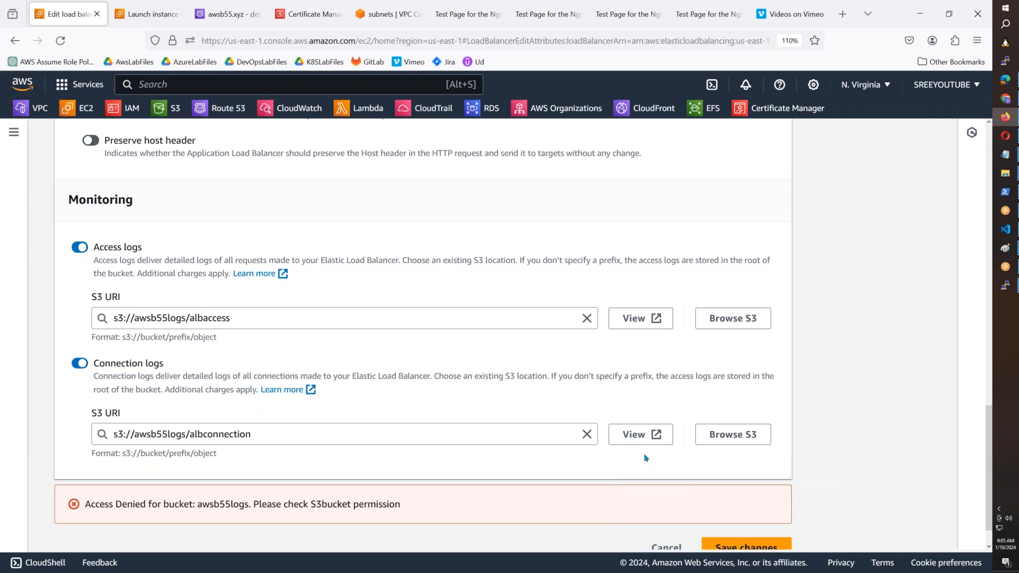
{"action": "left_click_drag", "start_coordinate": [440, 508], "coordinate": [114, 500]}
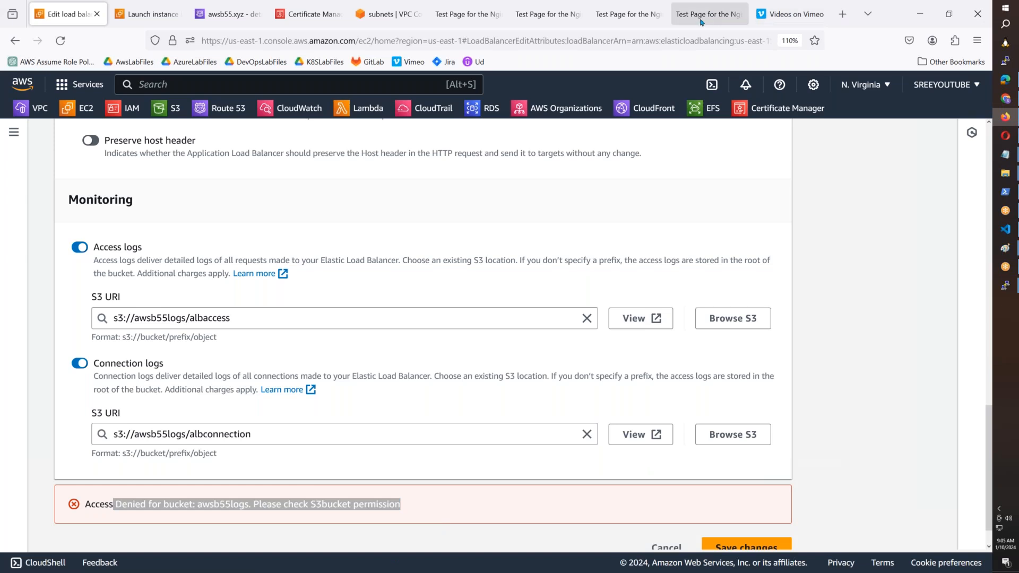
- Open the AwsLabFiles Google Drive folder in a new browser tab and go to AWS-New-Batch-055-DEC-18th-2024-MORNING, folder NLB-ALB
{"action": "key", "text": "ctrl+t"}
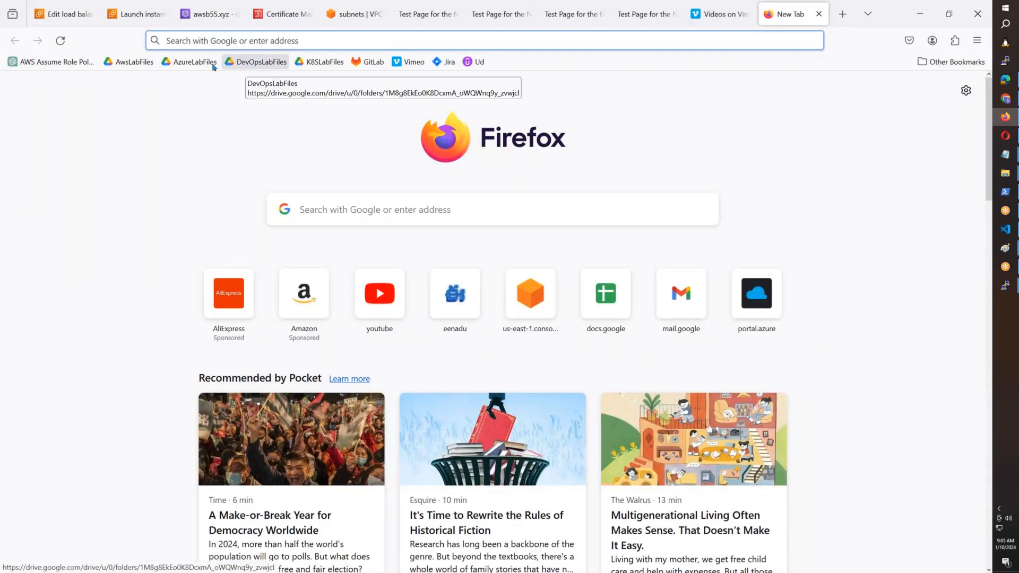
{"action": "left_click", "coordinate": [135, 62]}
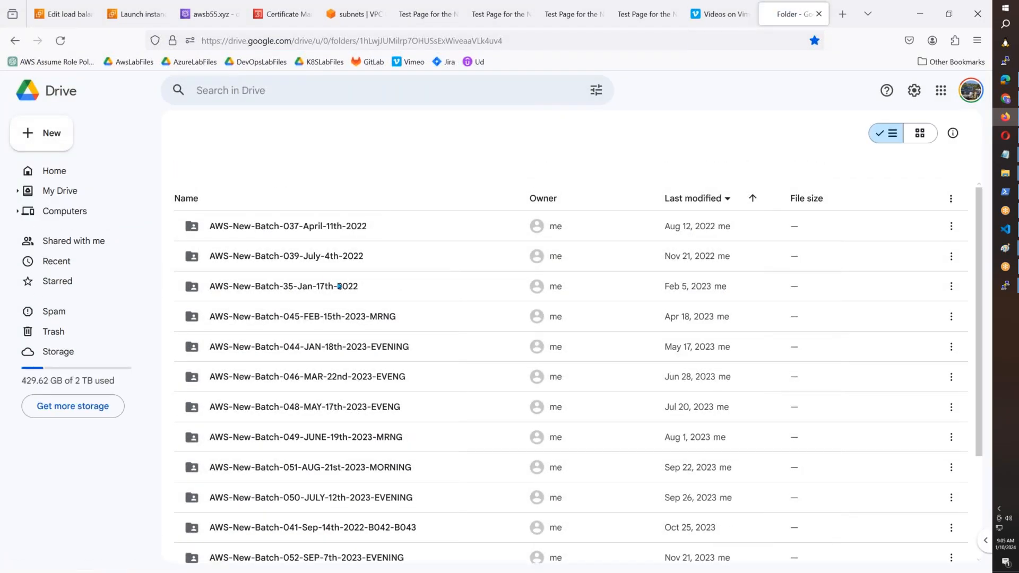
{"action": "scroll", "coordinate": [339, 286], "scroll_direction": "down", "scroll_amount": 3}
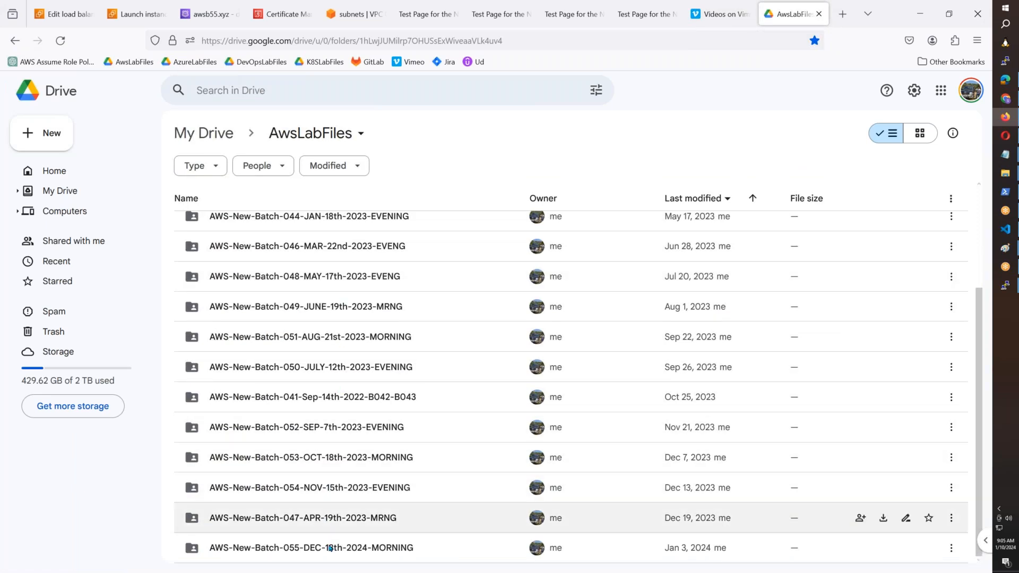
{"action": "left_click", "coordinate": [445, 551]}
{"action": "double_click", "coordinate": [439, 550]}
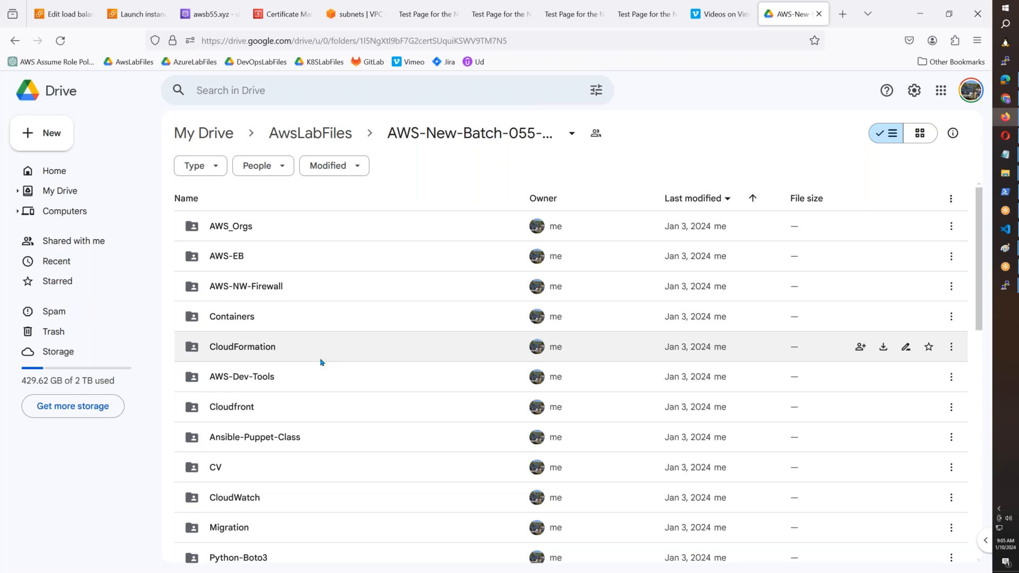
{"action": "scroll", "coordinate": [321, 361], "scroll_direction": "down", "scroll_amount": 6}
{"action": "left_click", "coordinate": [277, 460]}
{"action": "double_click", "coordinate": [277, 460]}
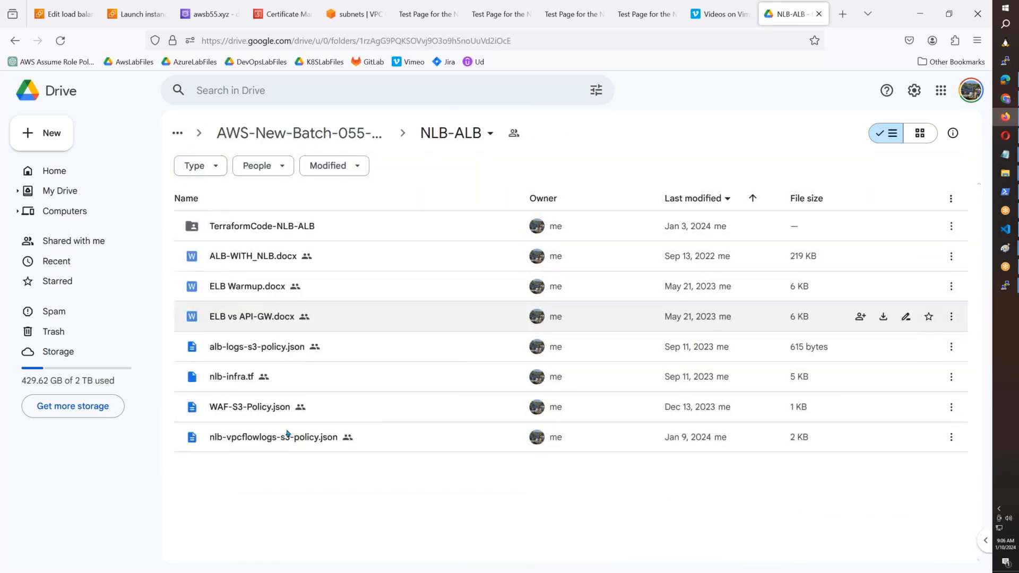
- Download alb-logs-s3-policy.json into the local AWSB55\2.EC2 folder, replacing the existing copy
{"action": "left_click", "coordinate": [266, 354]}
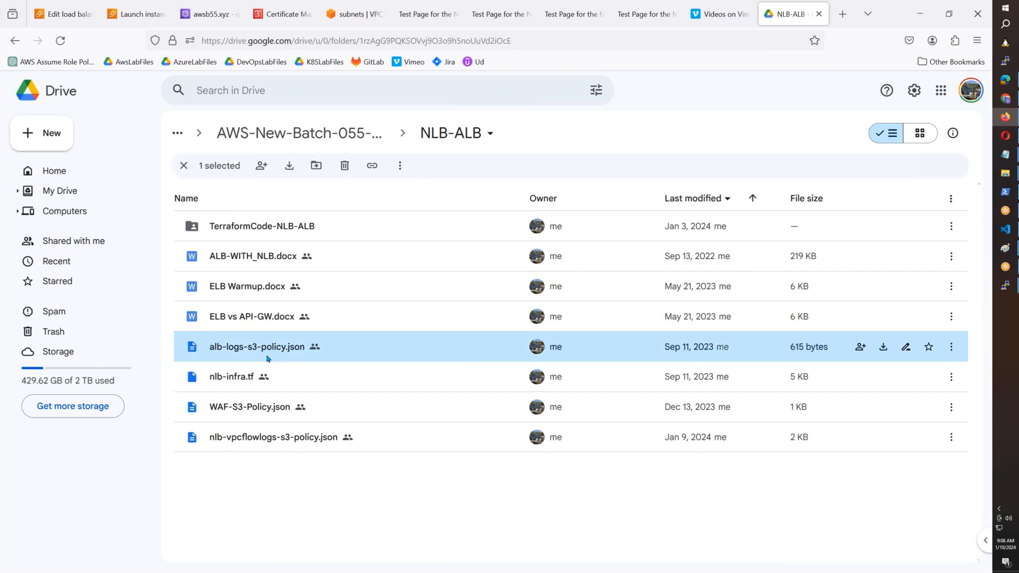
{"action": "right_click", "coordinate": [266, 355]}
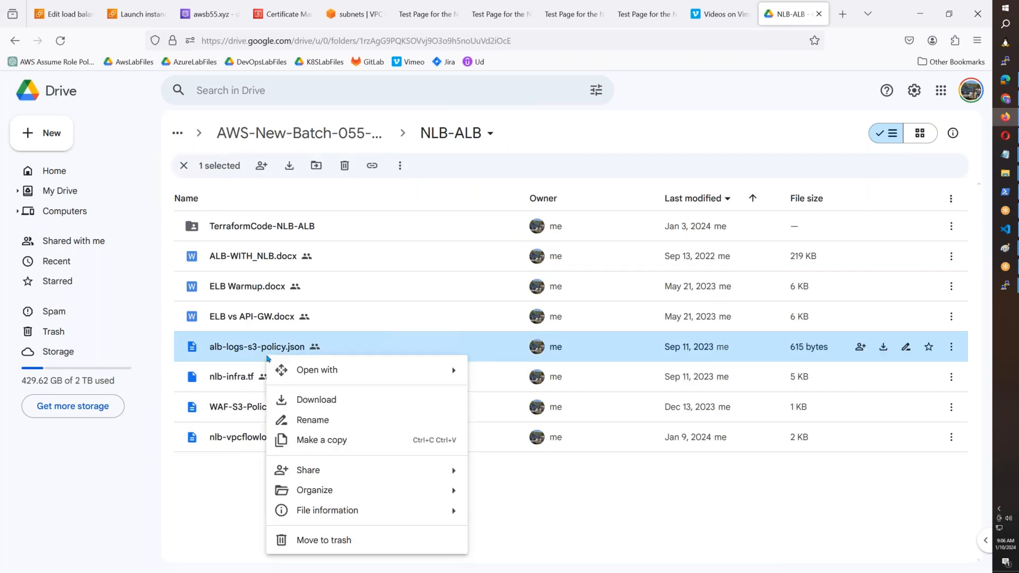
{"action": "left_click", "coordinate": [317, 403]}
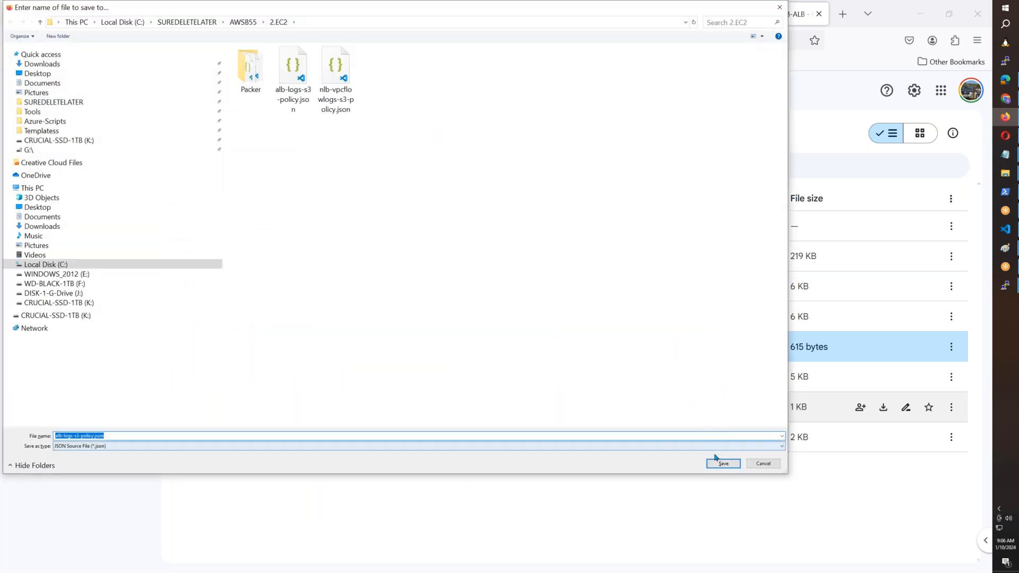
{"action": "left_click", "coordinate": [724, 463]}
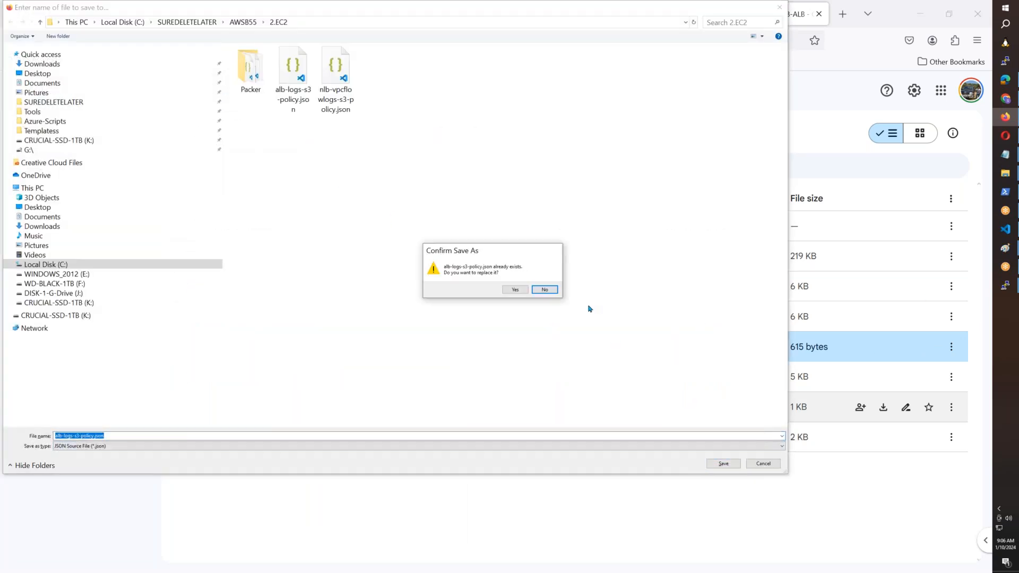
{"action": "left_click", "coordinate": [516, 290]}
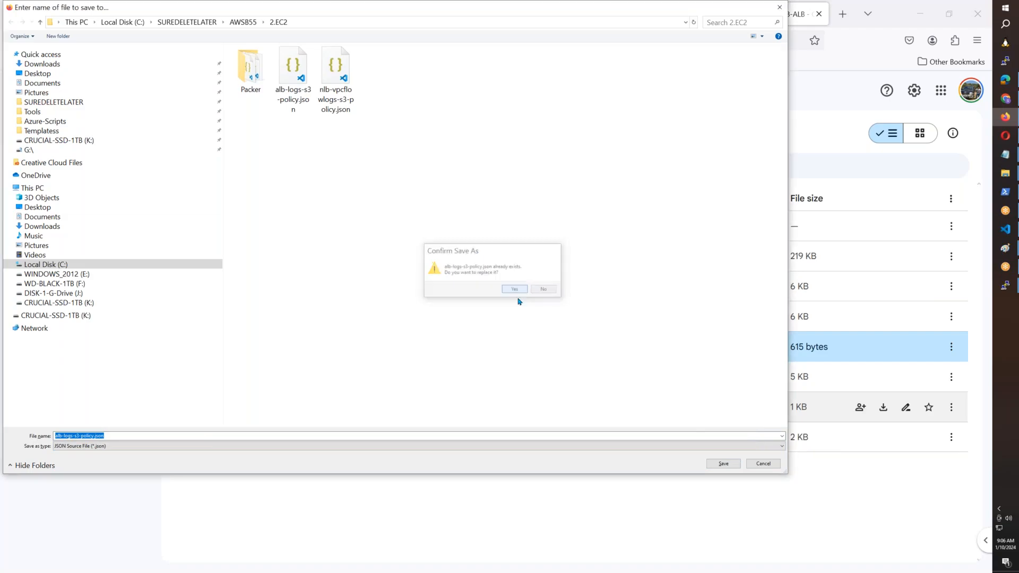
- Switch to Visual Studio Code and close its window with the Volumes folder
{"action": "left_click", "coordinate": [1006, 229]}
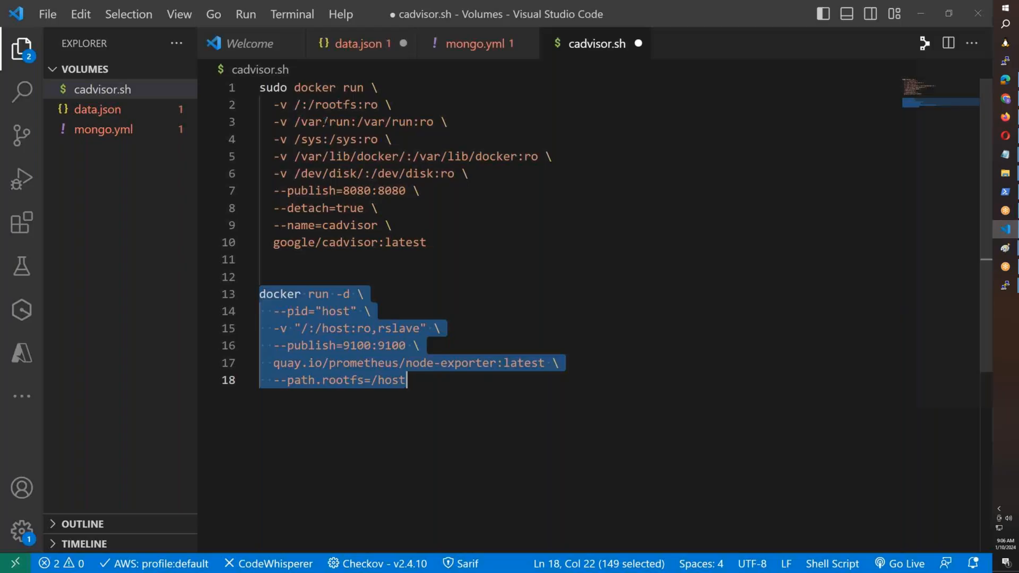
{"action": "left_click_drag", "start_coordinate": [699, 23], "coordinate": [477, 223]}
{"action": "left_click", "coordinate": [766, 216]}
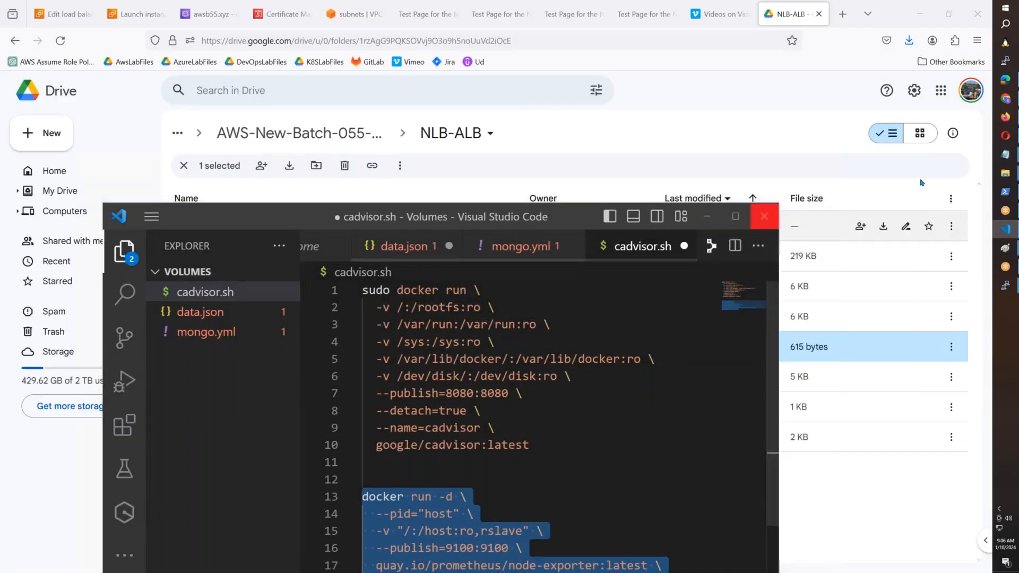
- In File Explorer, go to SUREDELETELATER\AWSB55\2.EC2, open that folder in Visual Studio Code and maximize the window
{"action": "mouse_move", "coordinate": [1006, 173]}
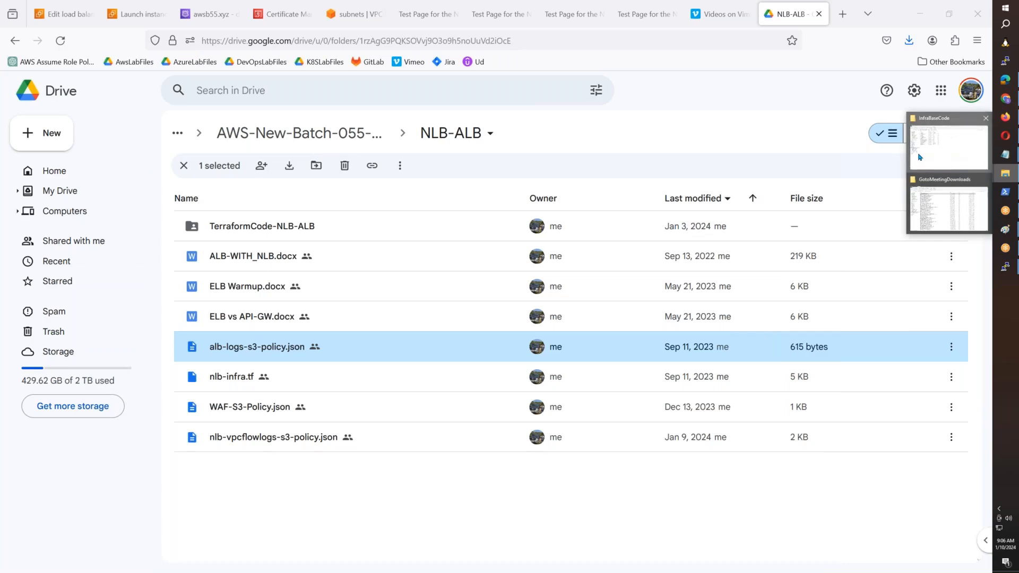
{"action": "left_click", "coordinate": [922, 156]}
{"action": "left_click", "coordinate": [195, 67]}
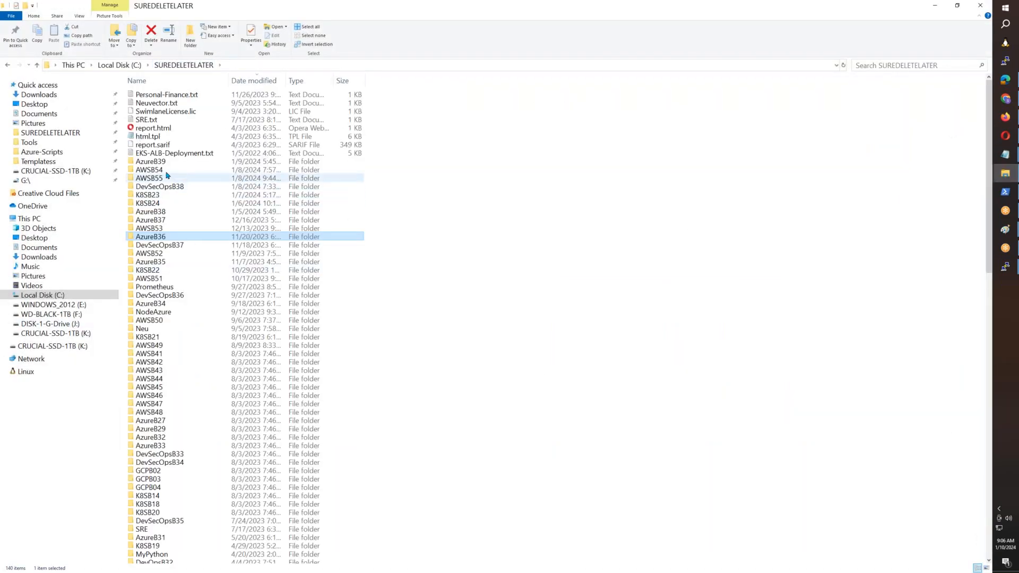
{"action": "double_click", "coordinate": [154, 179]}
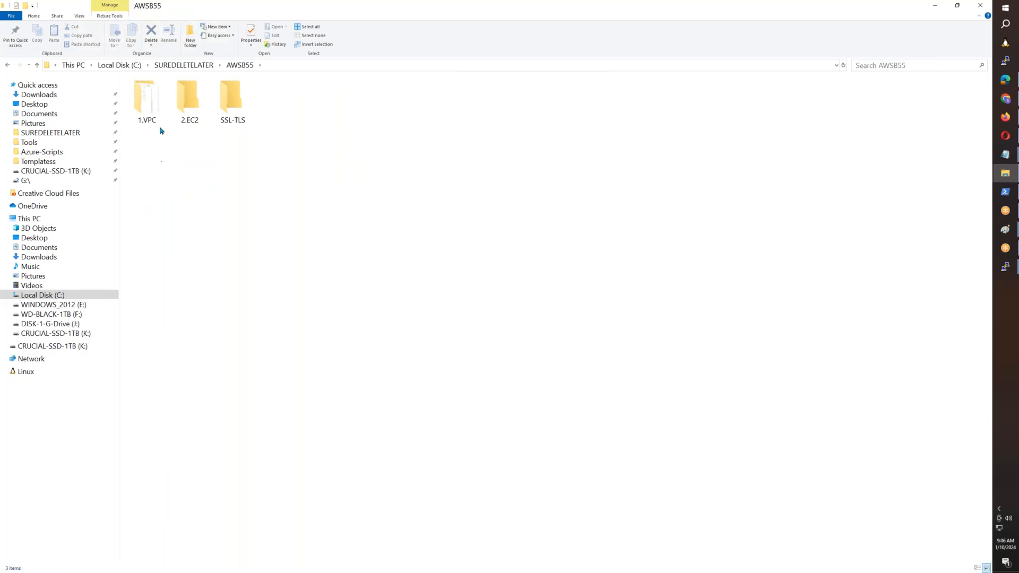
{"action": "double_click", "coordinate": [187, 100]}
{"action": "right_click", "coordinate": [237, 330]}
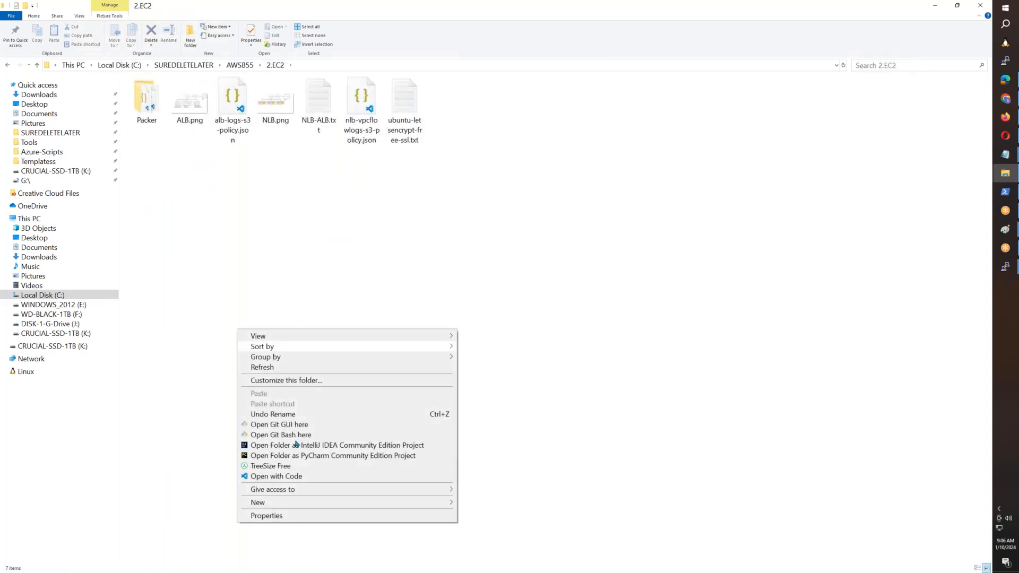
{"action": "left_click", "coordinate": [320, 476]}
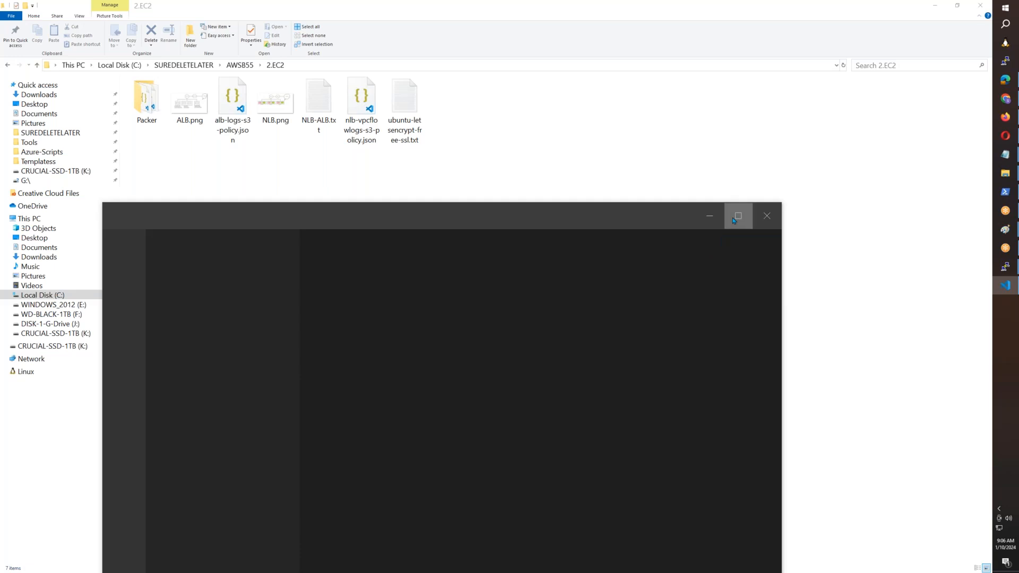
{"action": "left_click", "coordinate": [738, 216]}
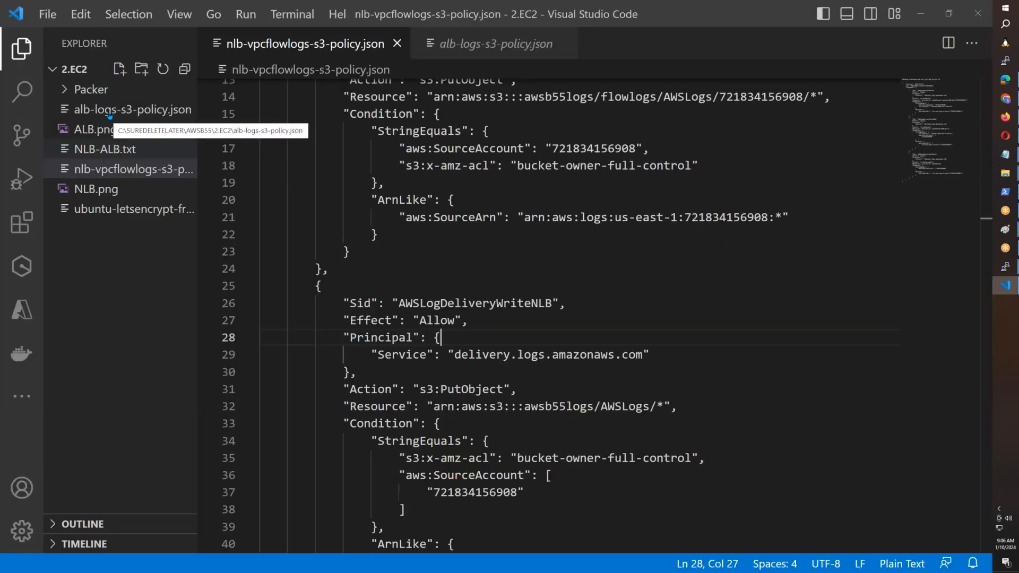
- Open alb-logs-s3-policy.json and examine the note on region-based account IDs and the account ID in the policy's principal
{"action": "left_click", "coordinate": [107, 110]}
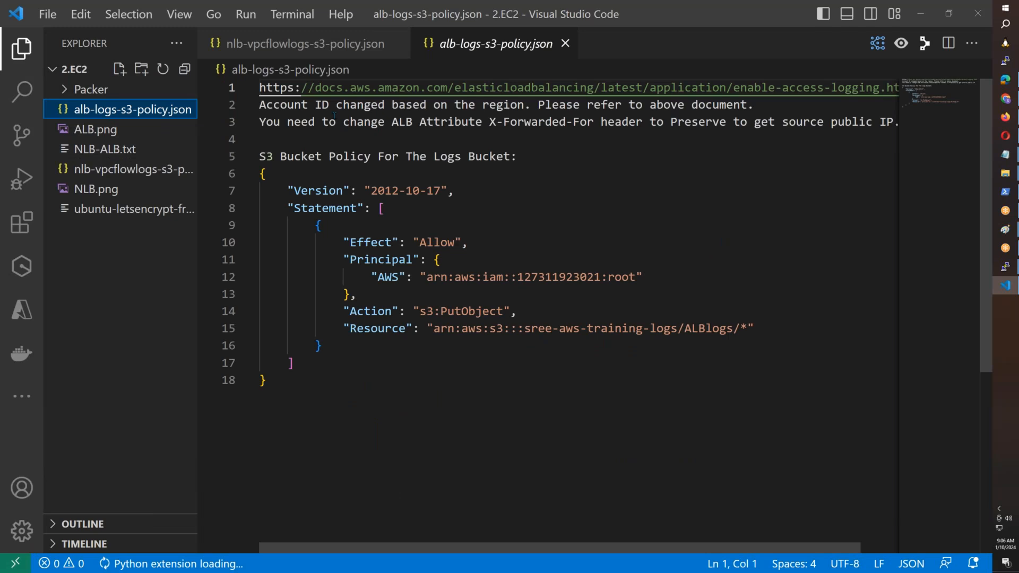
{"action": "left_click", "coordinate": [518, 104]}
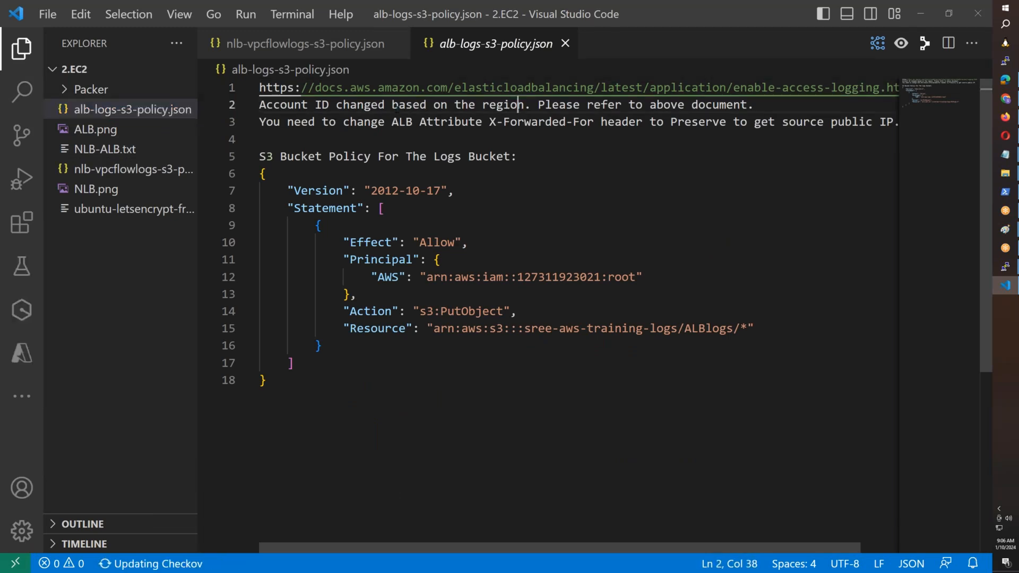
{"action": "left_click_drag", "start_coordinate": [519, 105], "coordinate": [398, 105]}
{"action": "left_click", "coordinate": [560, 277]}
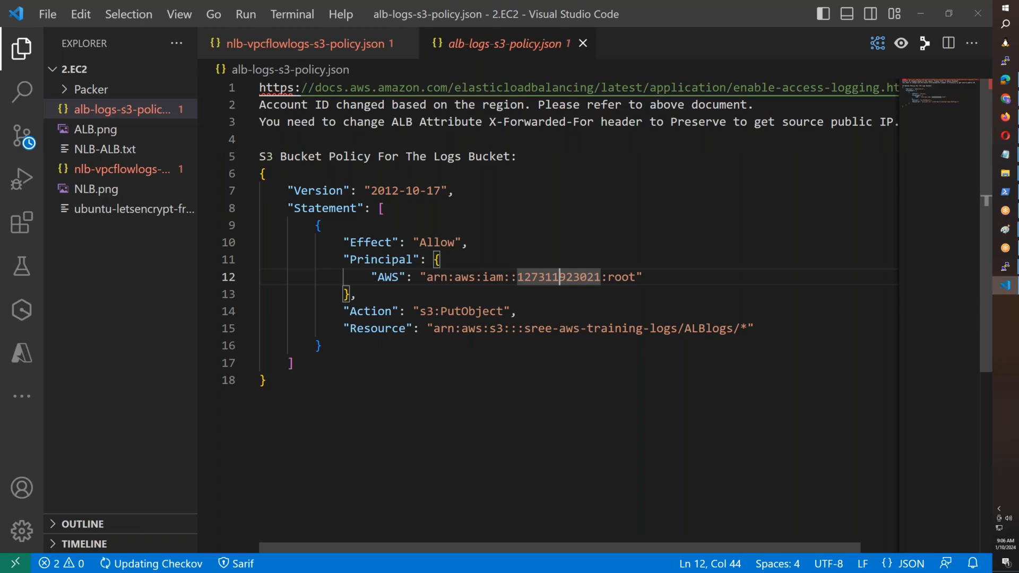
- Look up the logs bucket name in the load balancer's attributes and set the bucket in the ALB policy's Resource ARN to awsb55logs
{"action": "mouse_move", "coordinate": [1006, 98]}
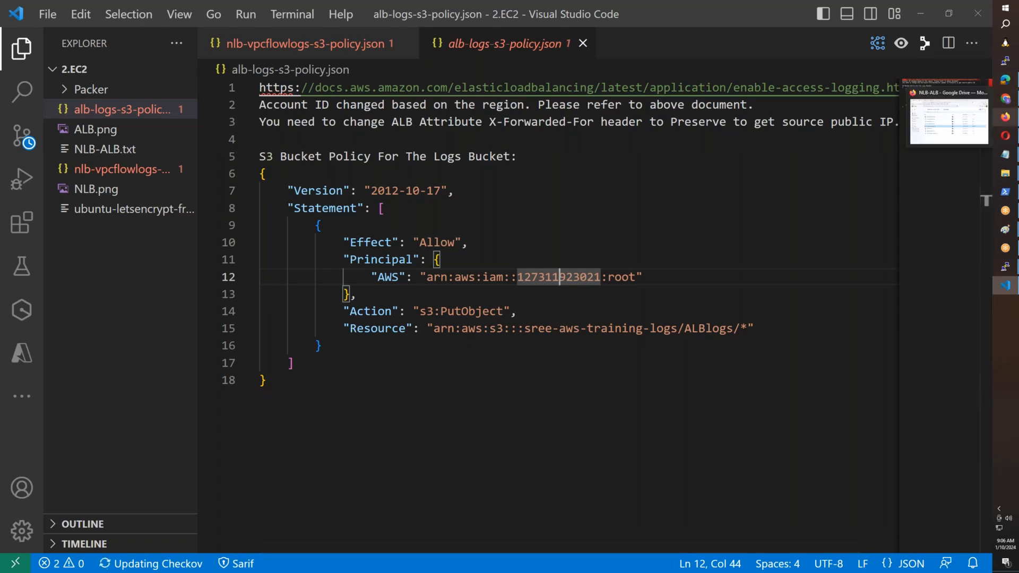
{"action": "left_click", "coordinate": [979, 111]}
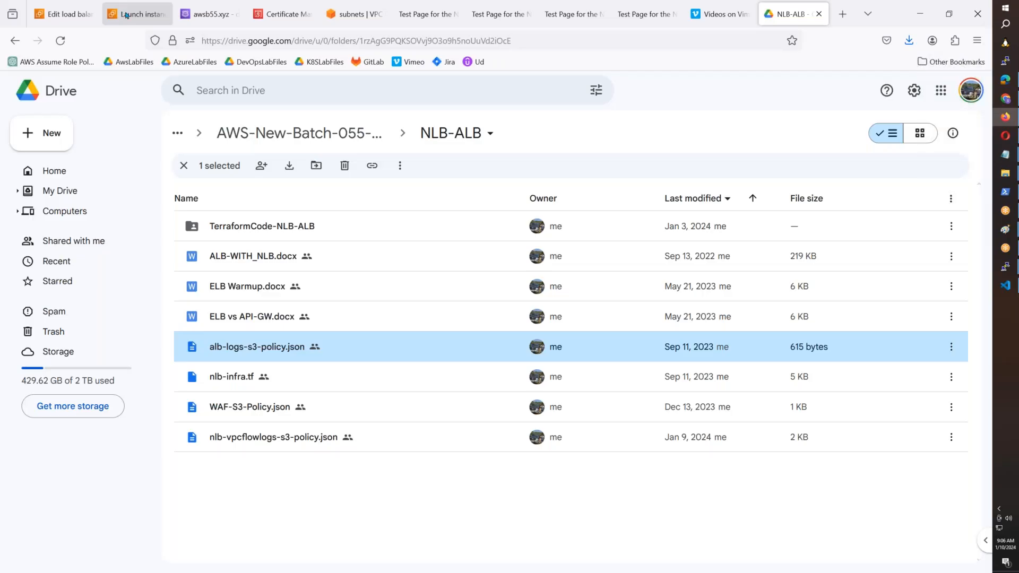
{"action": "left_click", "coordinate": [126, 15]}
{"action": "left_click", "coordinate": [64, 14]}
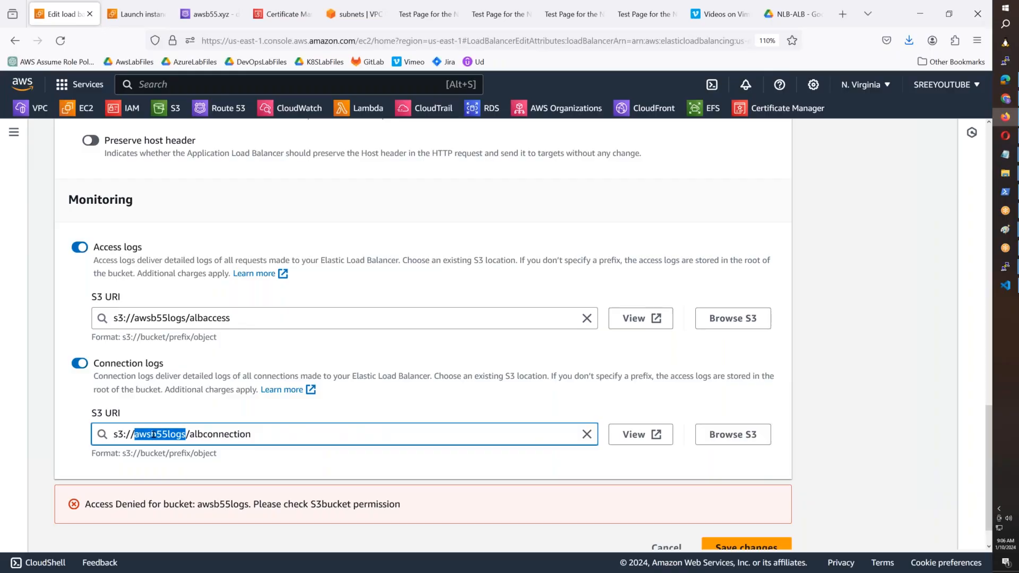
{"action": "key", "text": "alt+Tab"}
{"action": "left_click_drag", "start_coordinate": [679, 328], "coordinate": [525, 330]}
{"action": "type", "text": "awsb55logs"}
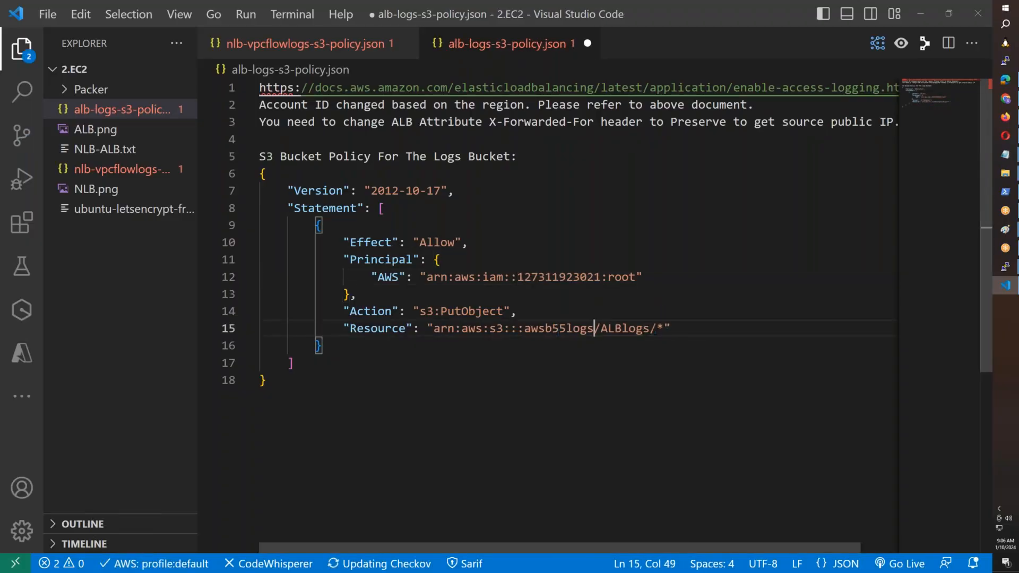
- Copy the bucket path from the policy's Resource line and set both the access logs and connection logs S3 URIs to s3://awsb55logs/ALBlogs
{"action": "left_click_drag", "start_coordinate": [650, 328], "coordinate": [434, 329]}
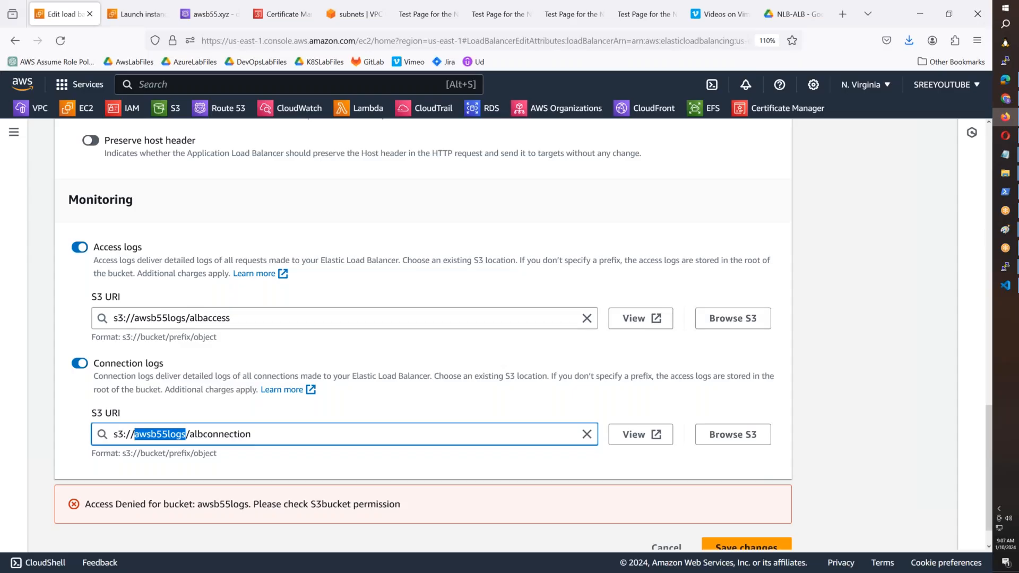
{"action": "key", "text": "alt+Tab"}
{"action": "left_click_drag", "start_coordinate": [524, 328], "coordinate": [651, 328]}
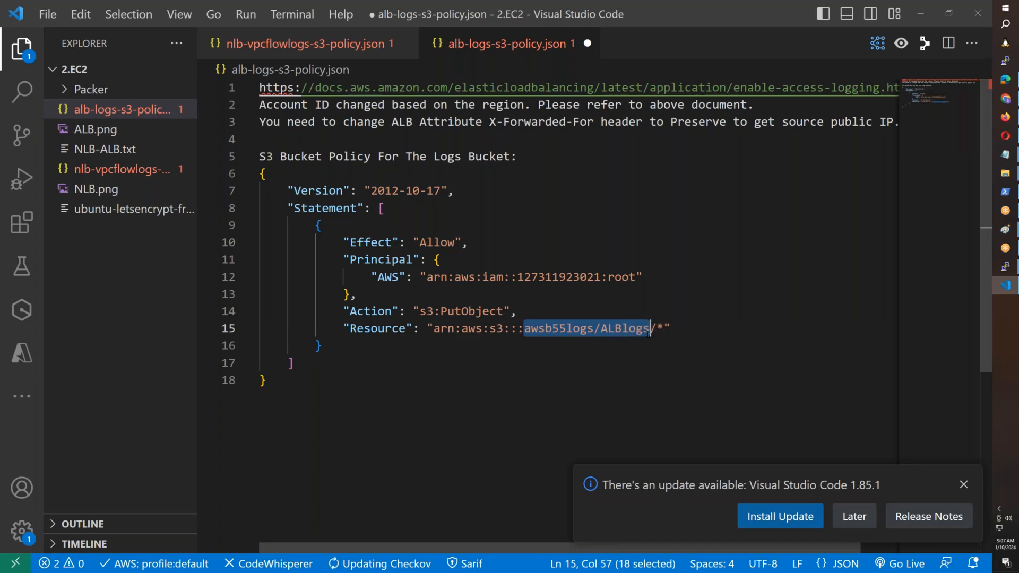
{"action": "key", "text": "alt+Tab"}
{"action": "left_click_drag", "start_coordinate": [241, 319], "coordinate": [137, 319]}
{"action": "type", "text": "awsb55logs/ALBlogs"}
{"action": "left_click_drag", "start_coordinate": [268, 322], "coordinate": [53, 321]}
{"action": "key", "text": "ctrl+c"}
{"action": "left_click_drag", "start_coordinate": [260, 438], "coordinate": [34, 432]}
{"action": "key", "text": "ctrl+v"}
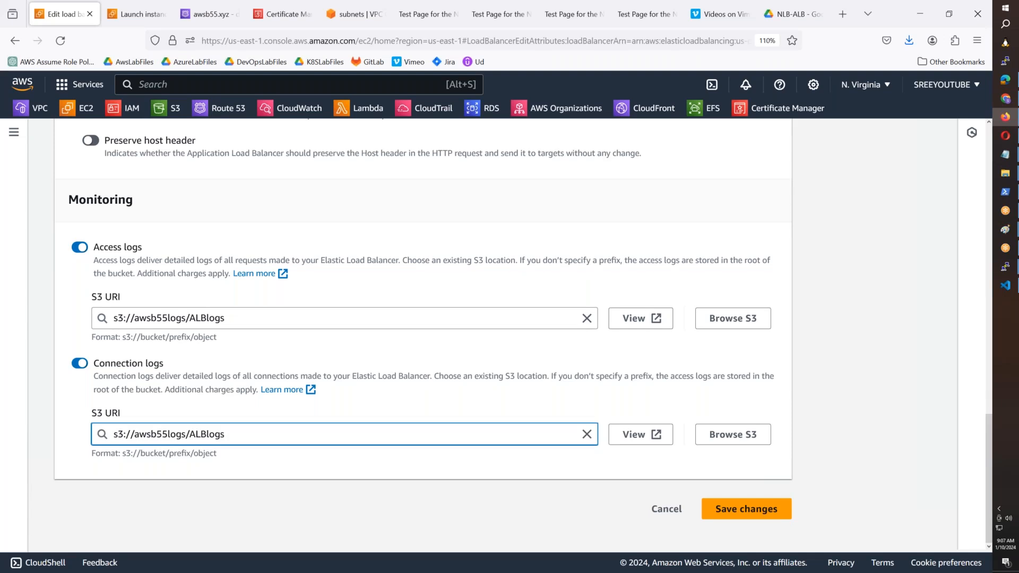
{"action": "left_click", "coordinate": [280, 476]}
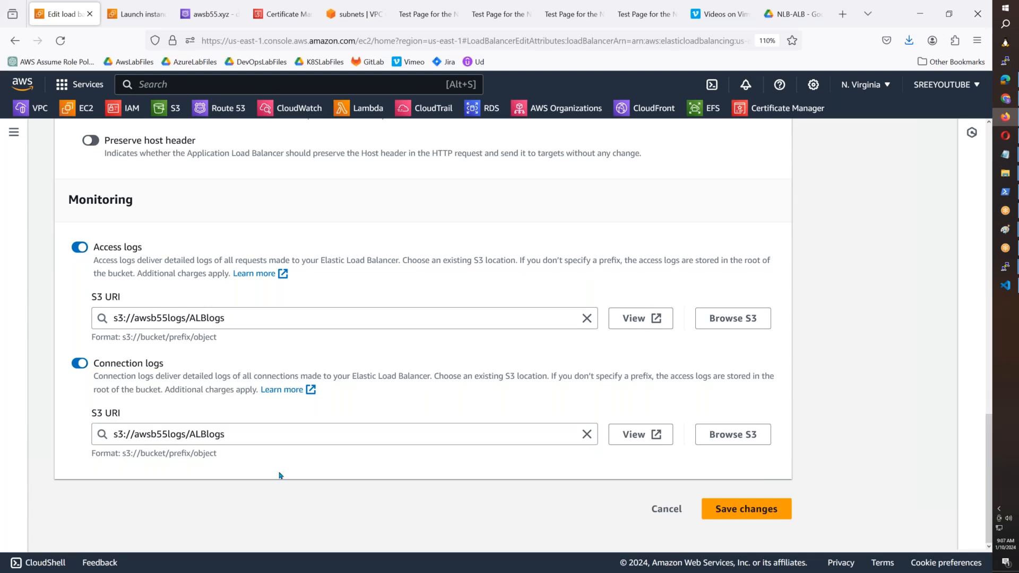
- Switch to Visual Studio Code and copy the s3:PutObject Allow statement block from alb-logs-s3-policy.json
{"action": "left_click", "coordinate": [1016, 286]}
{"action": "left_click_drag", "start_coordinate": [281, 381], "coordinate": [259, 174]}
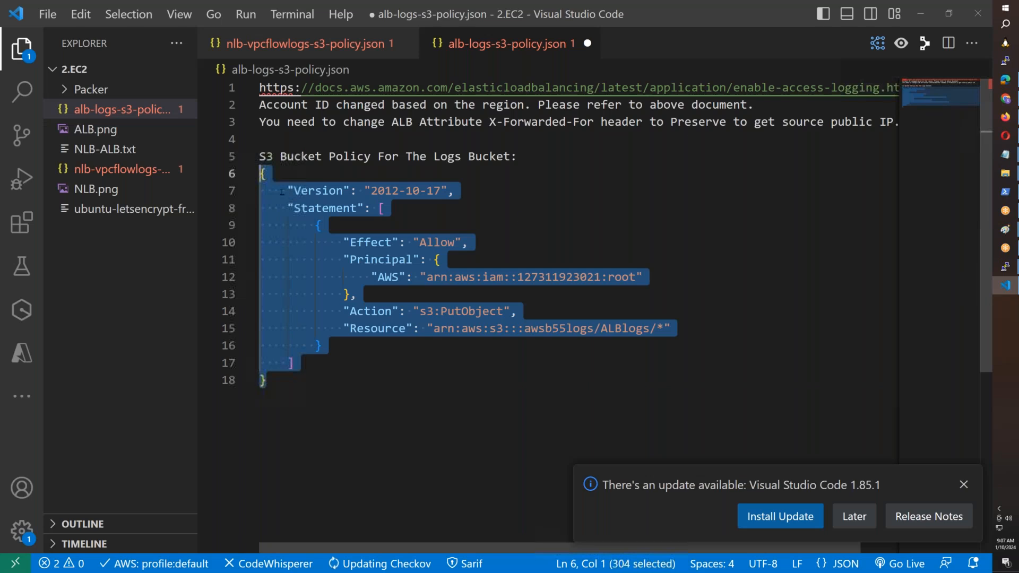
{"action": "left_click", "coordinate": [425, 225]}
{"action": "left_click_drag", "start_coordinate": [322, 346], "coordinate": [215, 230]}
{"action": "key", "text": "ctrl+c"}
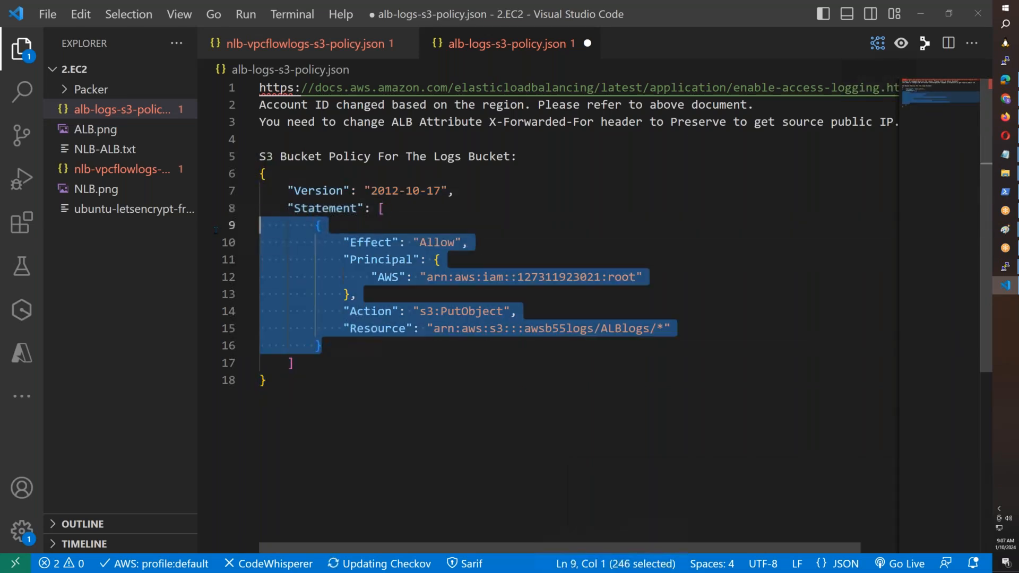
- Return to Firefox, open S3 in a new tab and open the awsb55logs bucket's policy for editing
{"action": "left_click", "coordinate": [1004, 102]}
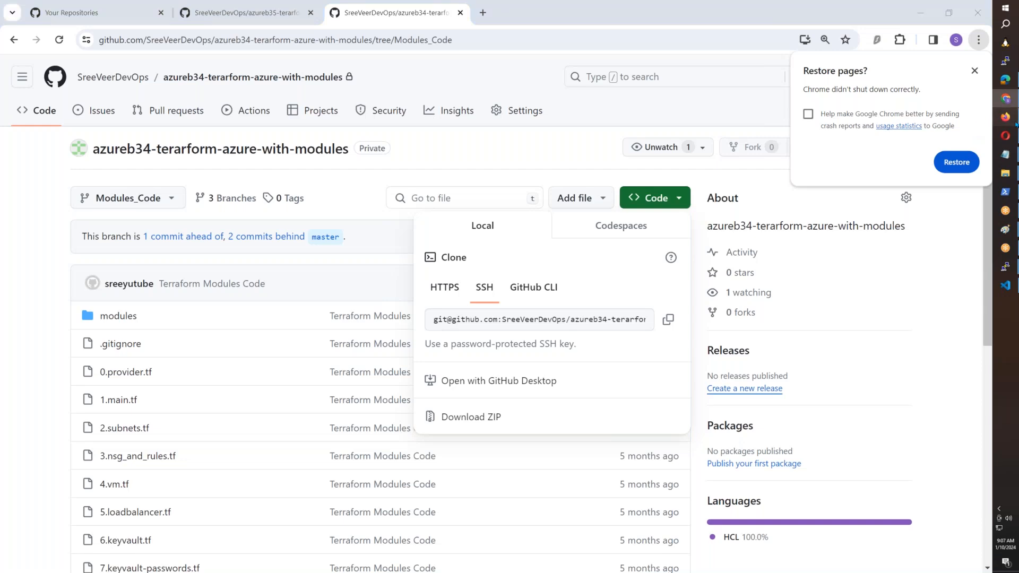
{"action": "left_click", "coordinate": [1006, 117]}
{"action": "scroll", "coordinate": [174, 121], "scroll_direction": "up", "scroll_amount": 4}
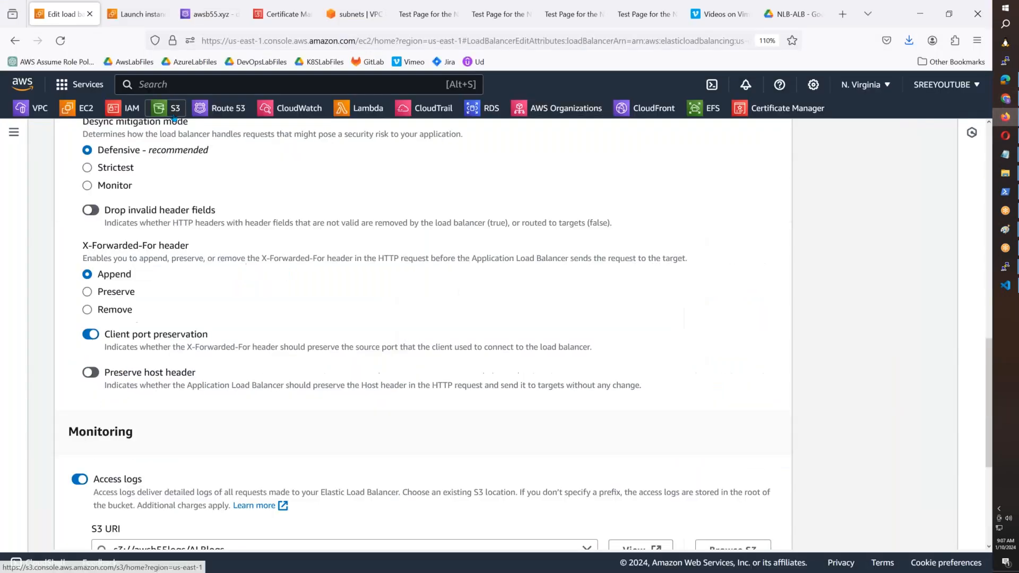
{"action": "middle_click", "coordinate": [174, 108]}
{"action": "left_click", "coordinate": [124, 20]}
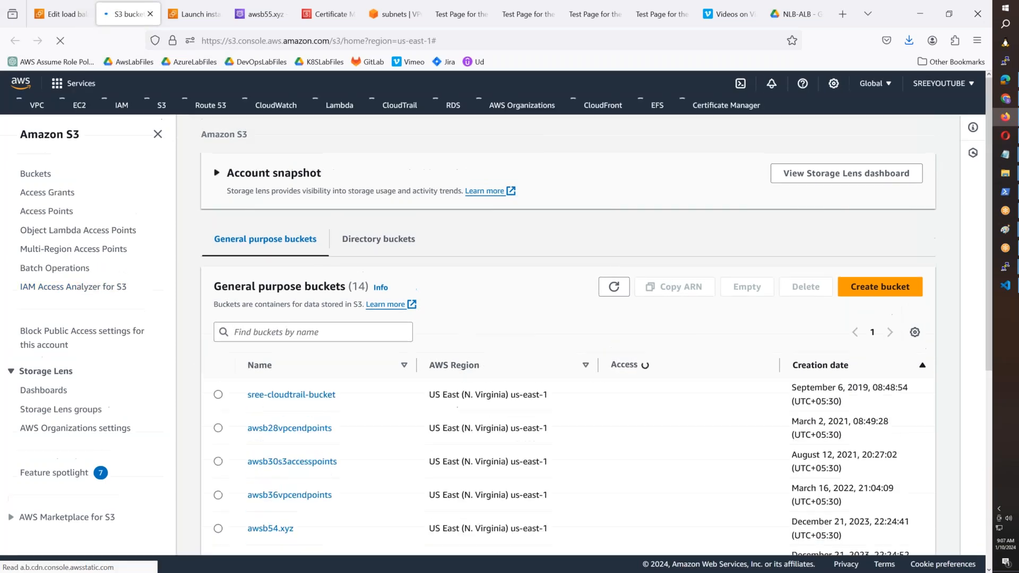
{"action": "scroll", "coordinate": [451, 471], "scroll_direction": "down", "scroll_amount": 10}
{"action": "left_click", "coordinate": [272, 518]}
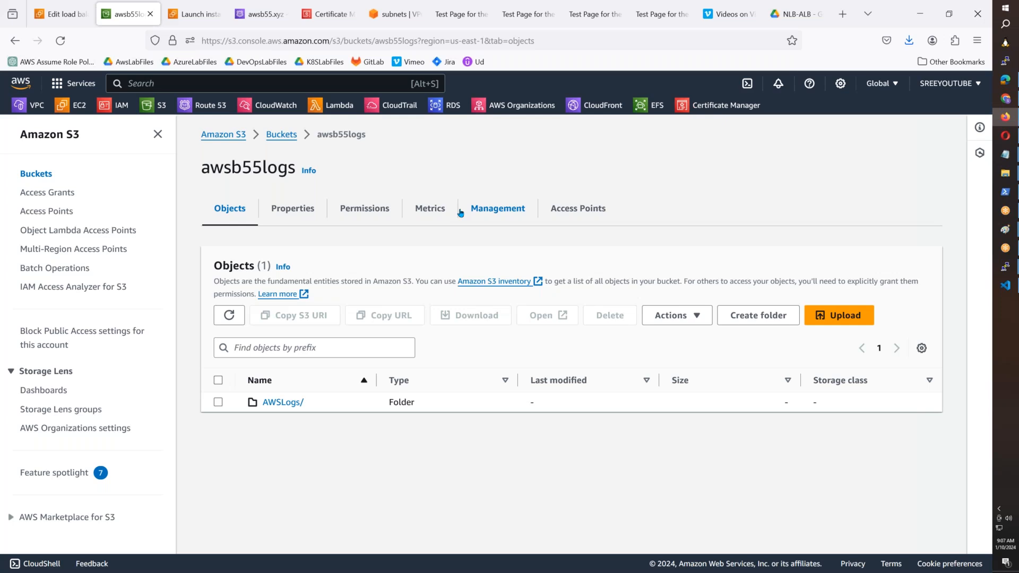
{"action": "left_click", "coordinate": [378, 212]}
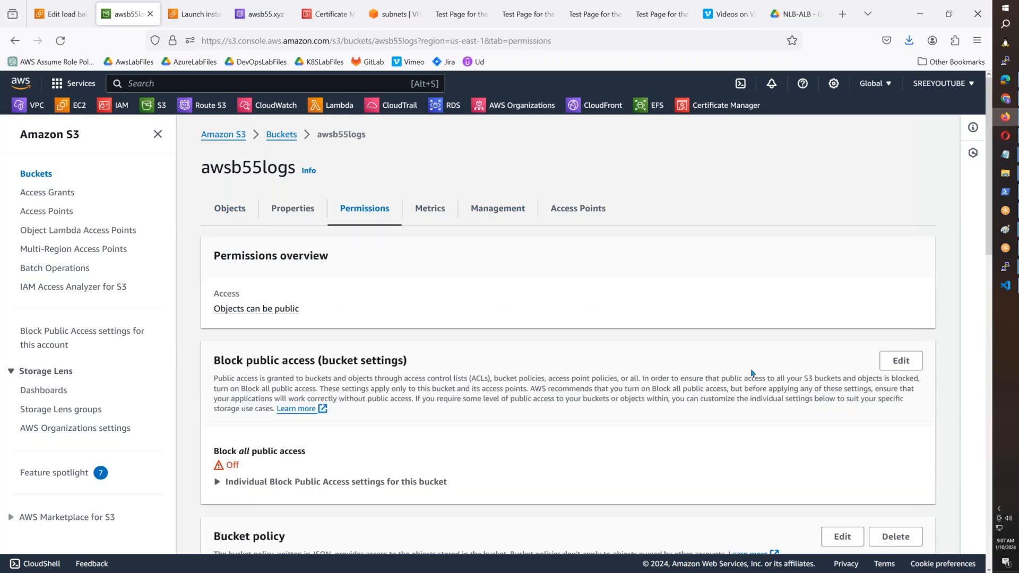
{"action": "scroll", "coordinate": [751, 373], "scroll_direction": "down", "scroll_amount": 4}
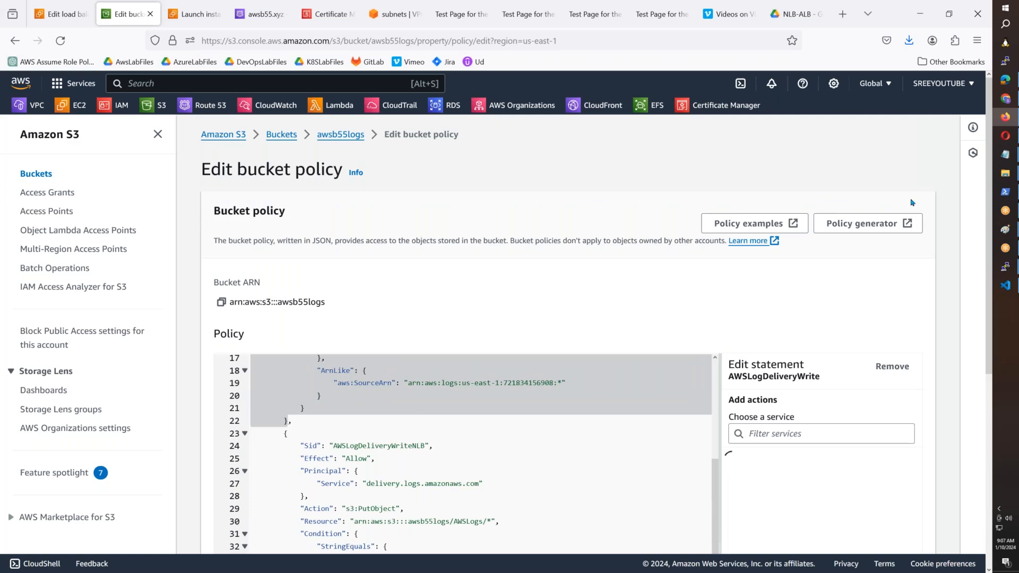
- Add the copied ALBlogs s3:PutObject statement after the AWSLogDeliveryAclCheck statement, separated by a comma, and save the bucket policy
{"action": "scroll", "coordinate": [912, 203], "scroll_direction": "down", "scroll_amount": 5}
{"action": "scroll", "coordinate": [291, 213], "scroll_direction": "down", "scroll_amount": 4}
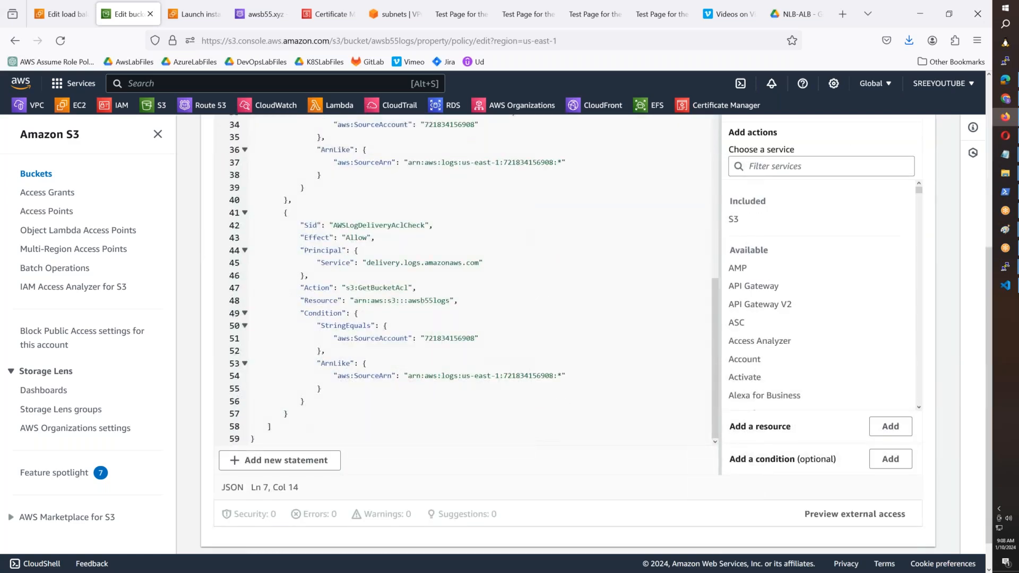
{"action": "left_click", "coordinate": [291, 213]}
{"action": "left_click", "coordinate": [292, 412]}
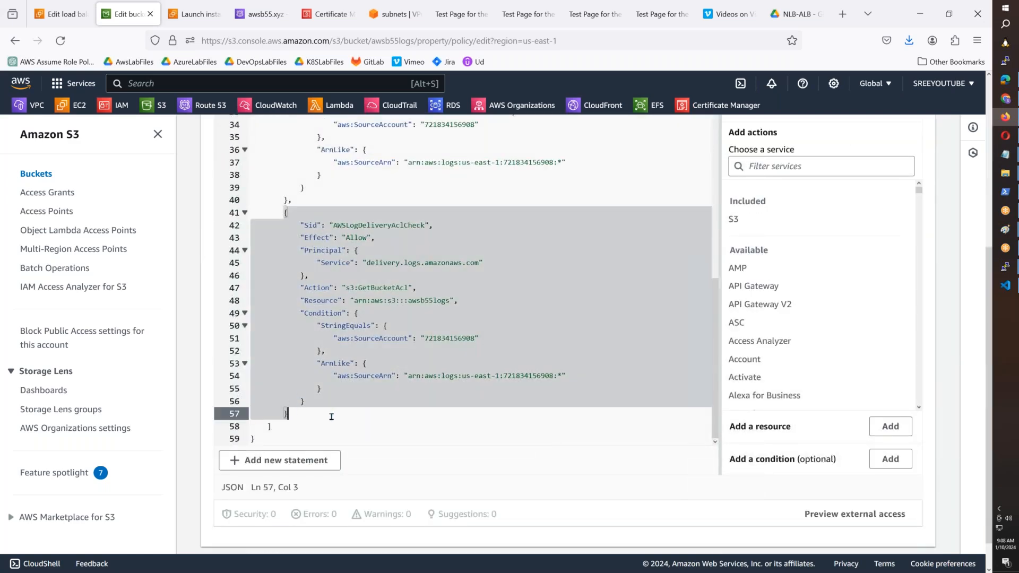
{"action": "type", "text": ","}
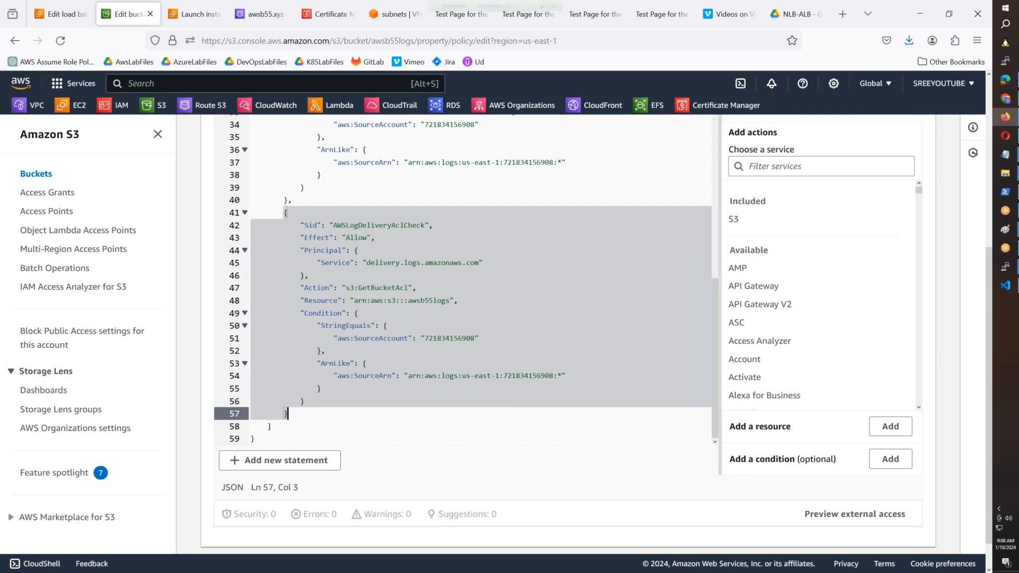
{"action": "key", "text": "Return"}
{"action": "key", "text": "ctrl+v"}
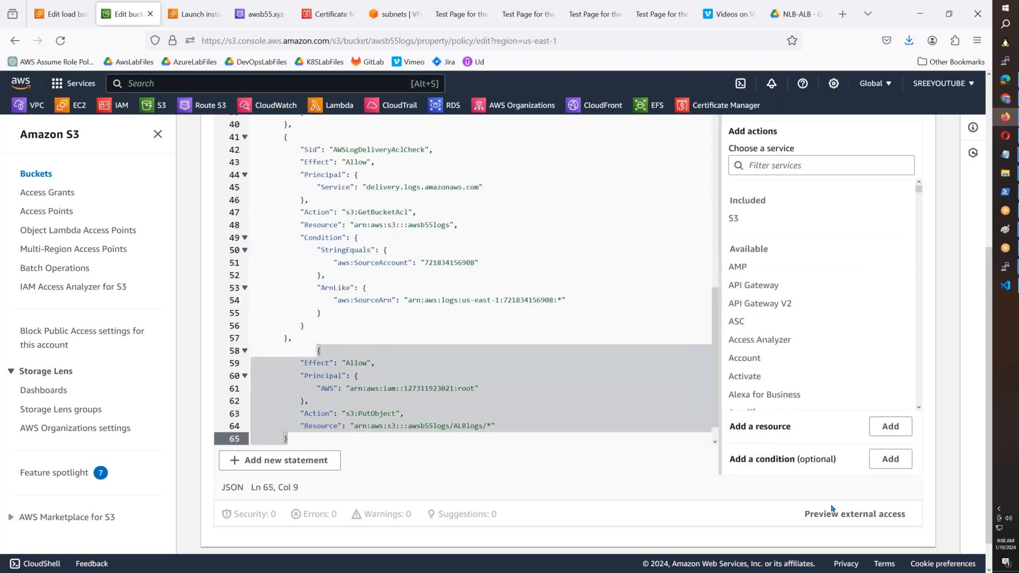
{"action": "scroll", "coordinate": [934, 531], "scroll_direction": "down", "scroll_amount": 1}
{"action": "left_click", "coordinate": [922, 530]}
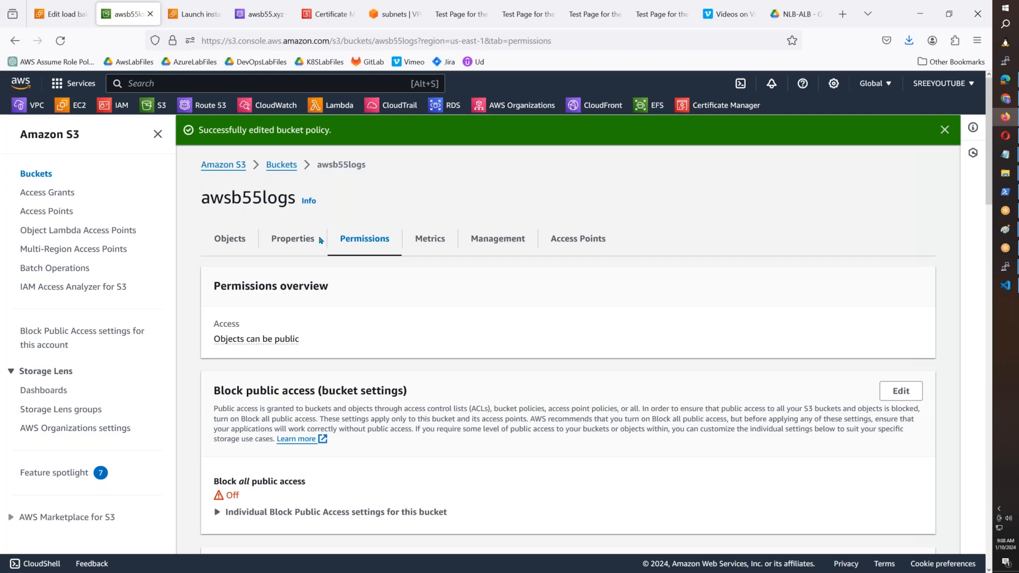
- Return to the load balancer attributes and save the access and connection log settings
{"action": "left_click", "coordinate": [49, 14]}
{"action": "scroll", "coordinate": [837, 528], "scroll_direction": "down", "scroll_amount": 5}
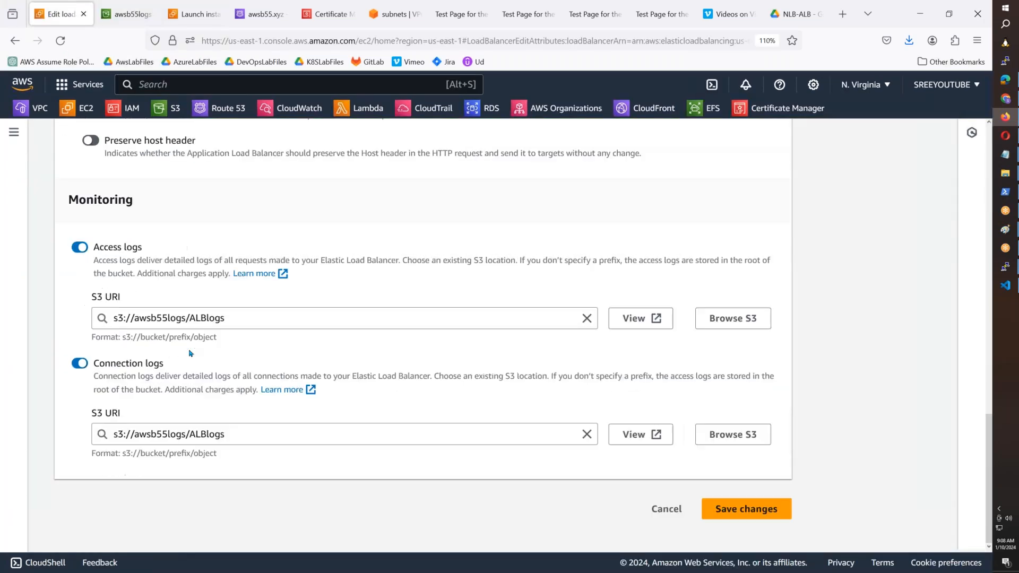
{"action": "left_click", "coordinate": [774, 501]}
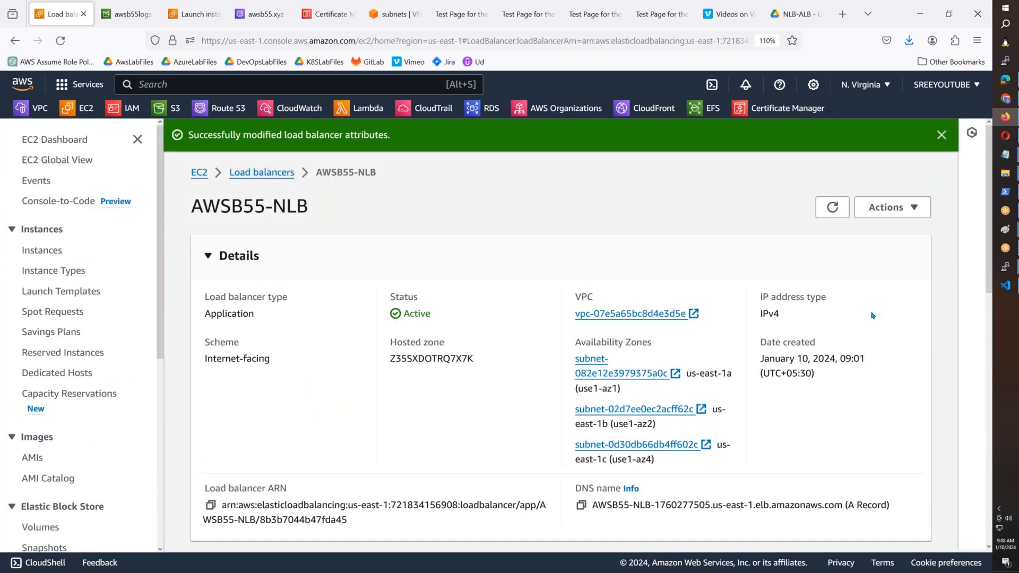
- Examine the load balancer's monitoring, deletion protection and cross-zone load balancing attributes, and open its attributes for editing
{"action": "scroll", "coordinate": [873, 315], "scroll_direction": "down", "scroll_amount": 10}
{"action": "scroll", "coordinate": [872, 315], "scroll_direction": "down", "scroll_amount": 2}
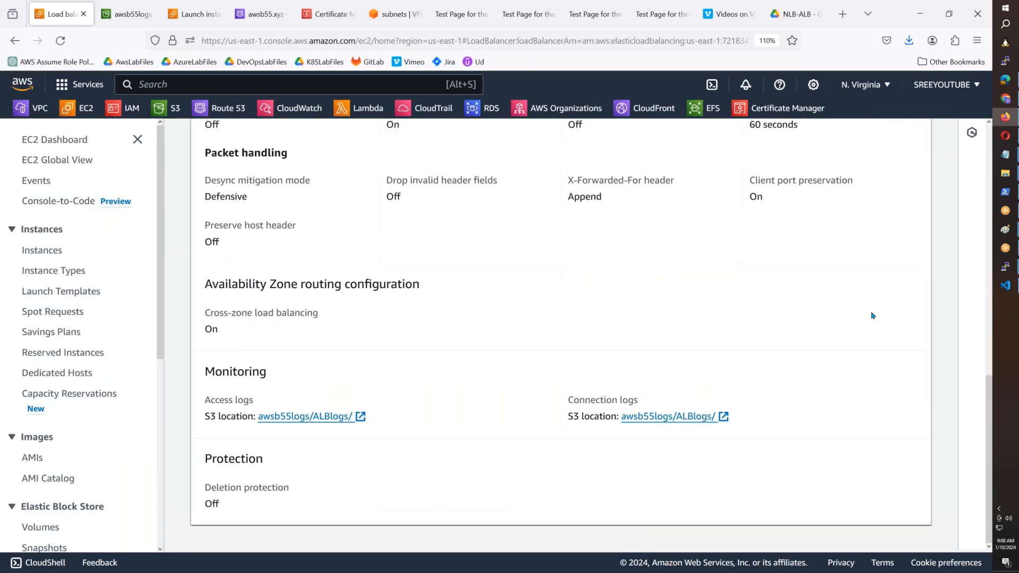
{"action": "left_click_drag", "start_coordinate": [306, 496], "coordinate": [181, 486]}
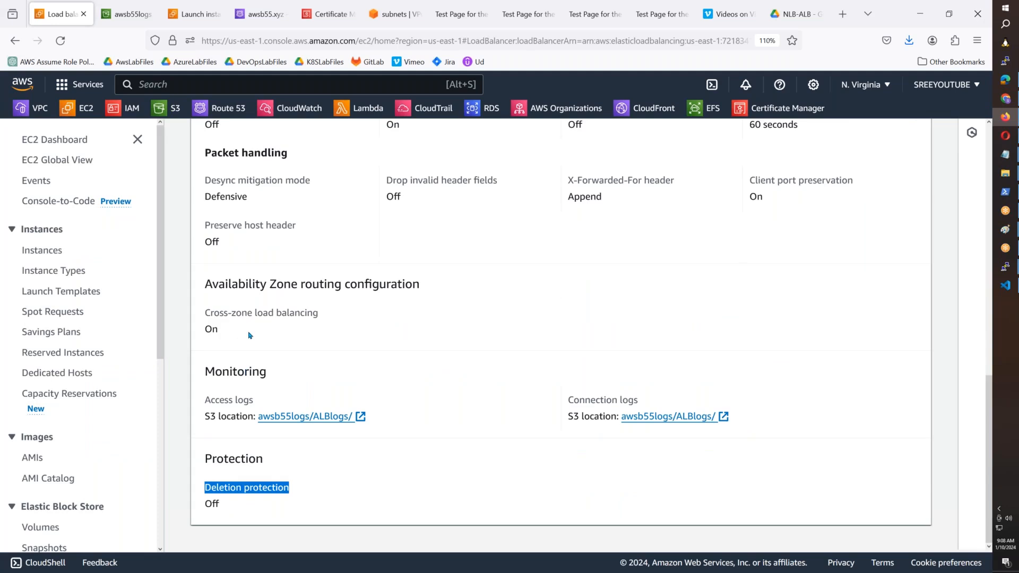
{"action": "left_click_drag", "start_coordinate": [249, 336], "coordinate": [202, 317]}
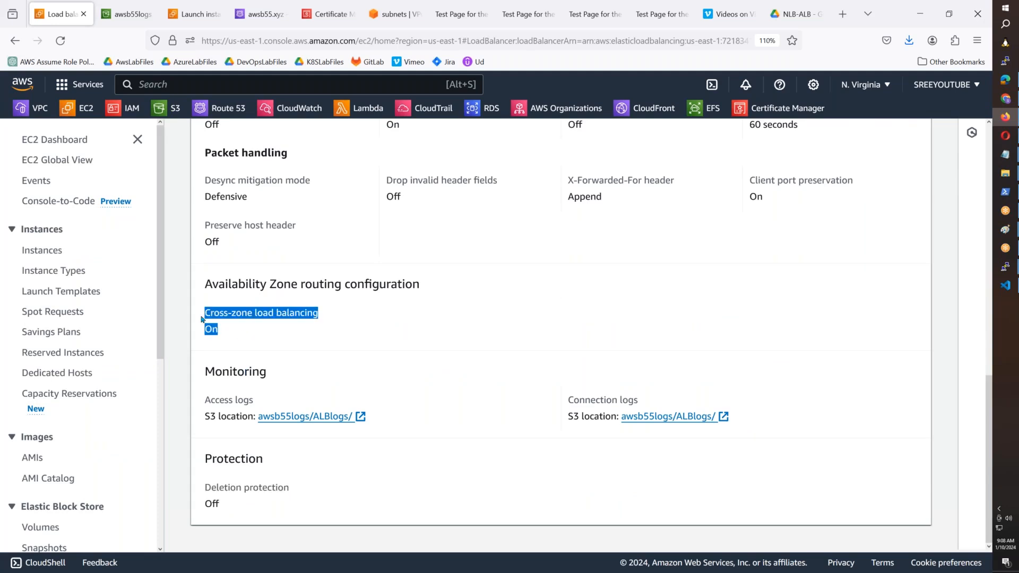
{"action": "scroll", "coordinate": [485, 512], "scroll_direction": "up", "scroll_amount": 2}
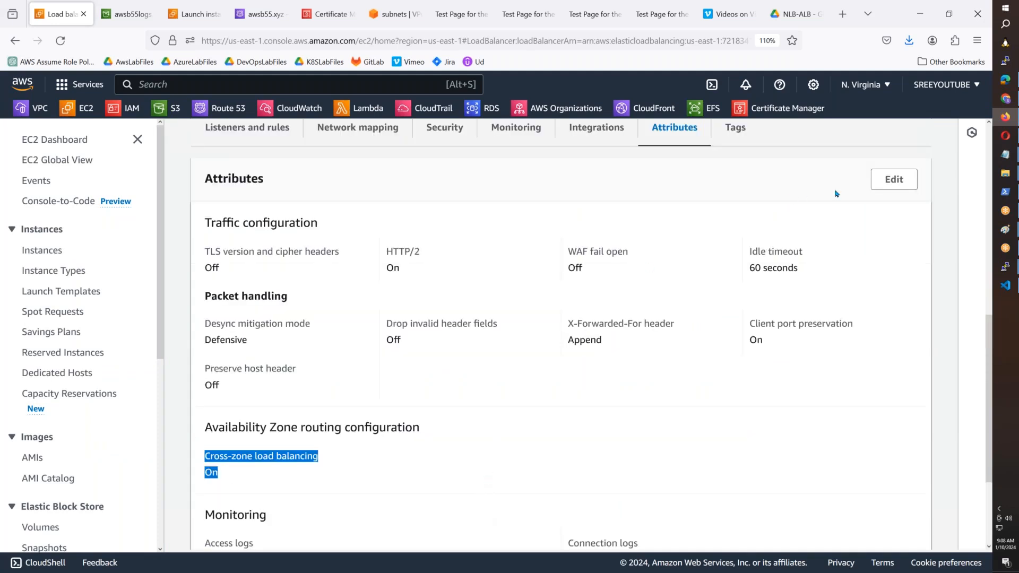
{"action": "left_click", "coordinate": [889, 182]}
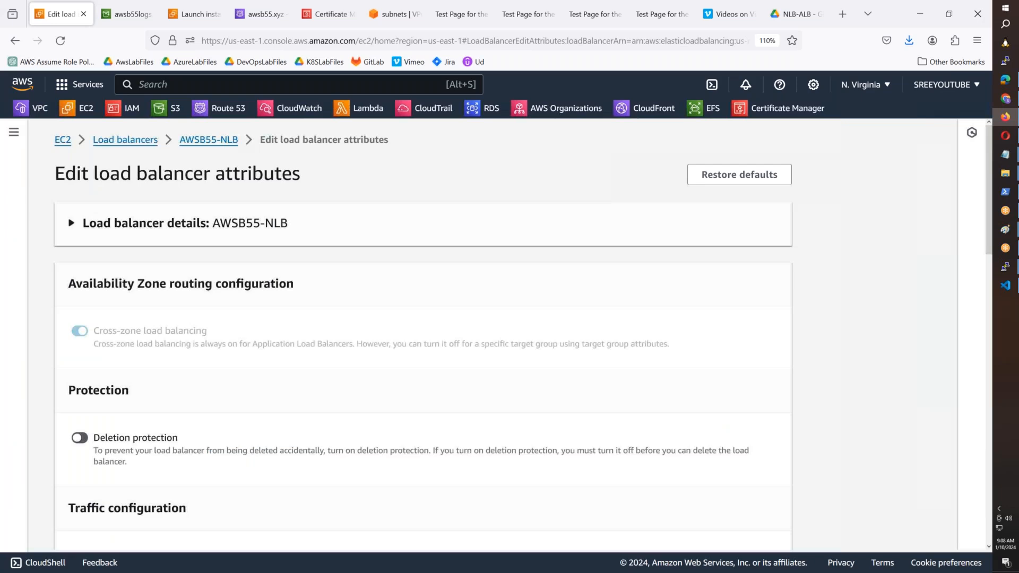
- Turn on Preserve host header for the AWSB55-NLB load balancer, save the changes and review the saved attributes
{"action": "left_click", "coordinate": [266, 217]}
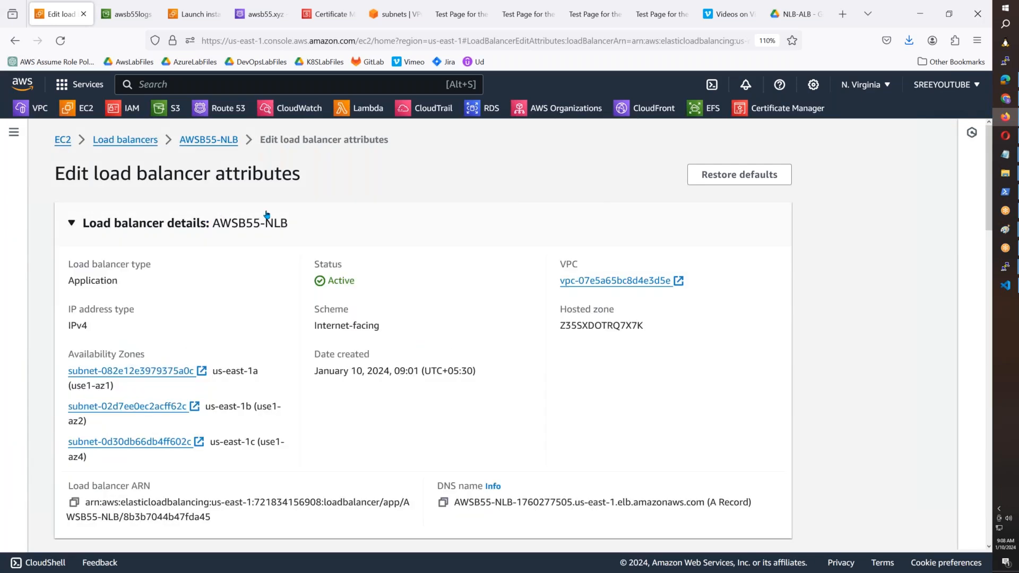
{"action": "scroll", "coordinate": [267, 214], "scroll_direction": "down", "scroll_amount": 10}
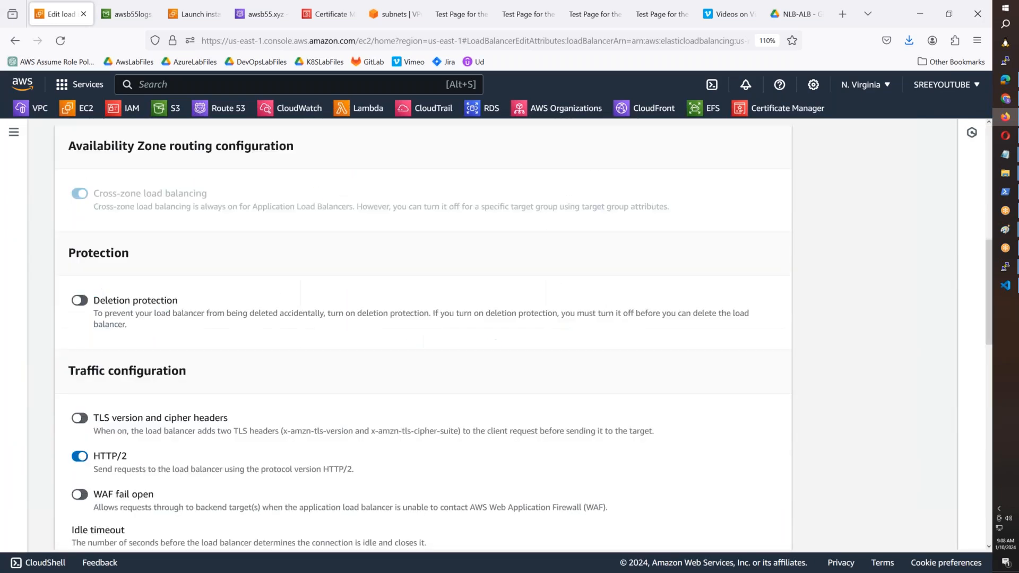
{"action": "scroll", "coordinate": [58, 143], "scroll_direction": "down", "scroll_amount": 4}
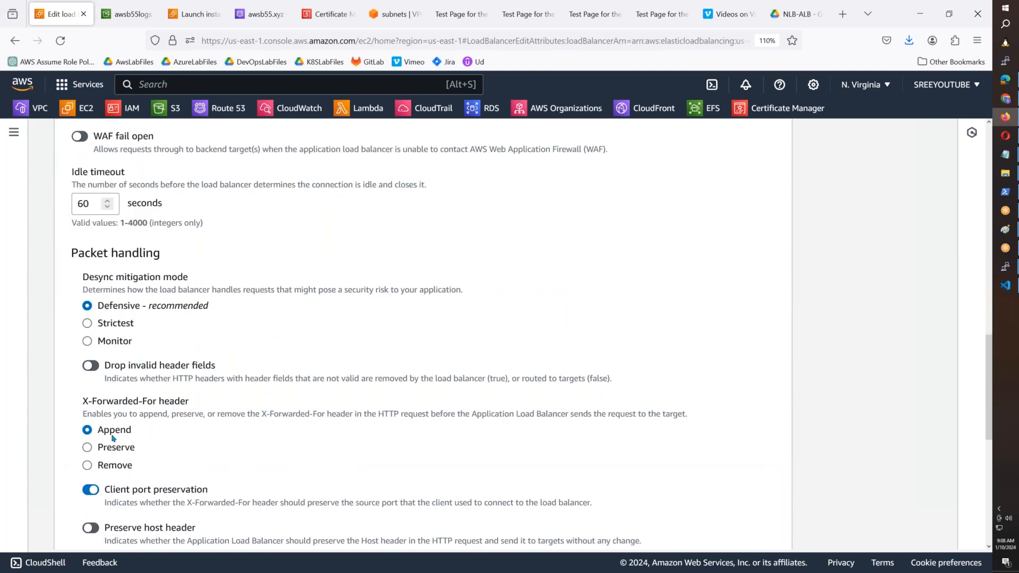
{"action": "left_click_drag", "start_coordinate": [114, 414], "coordinate": [443, 423]}
{"action": "left_click", "coordinate": [401, 440]}
{"action": "scroll", "coordinate": [401, 441], "scroll_direction": "down", "scroll_amount": 1}
{"action": "left_click", "coordinate": [101, 460]}
{"action": "scroll", "coordinate": [250, 454], "scroll_direction": "down", "scroll_amount": 5}
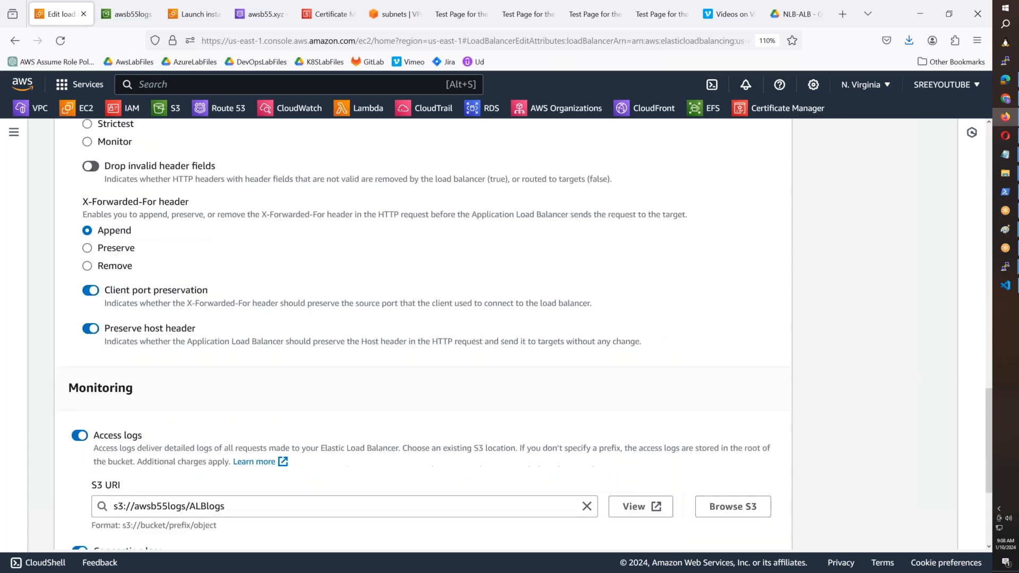
{"action": "left_click", "coordinate": [739, 509]}
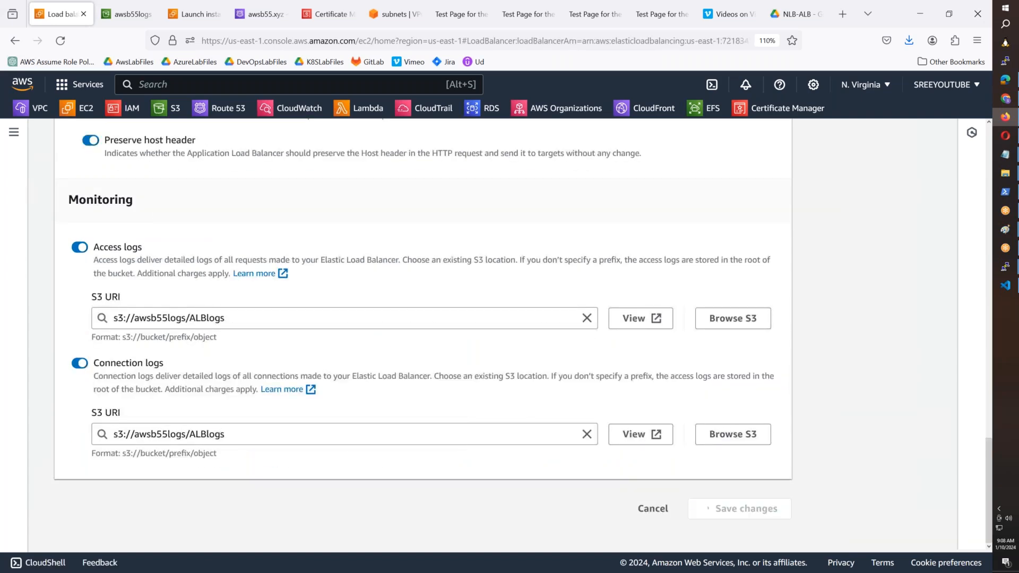
{"action": "scroll", "coordinate": [561, 340], "scroll_direction": "down", "scroll_amount": 8}
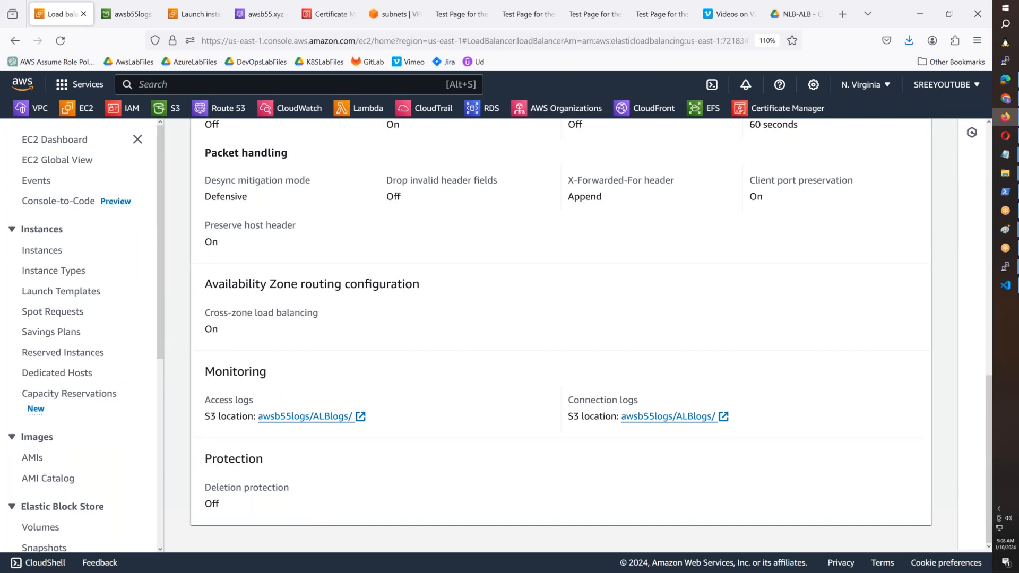
{"action": "scroll", "coordinate": [423, 326], "scroll_direction": "up", "scroll_amount": 5}
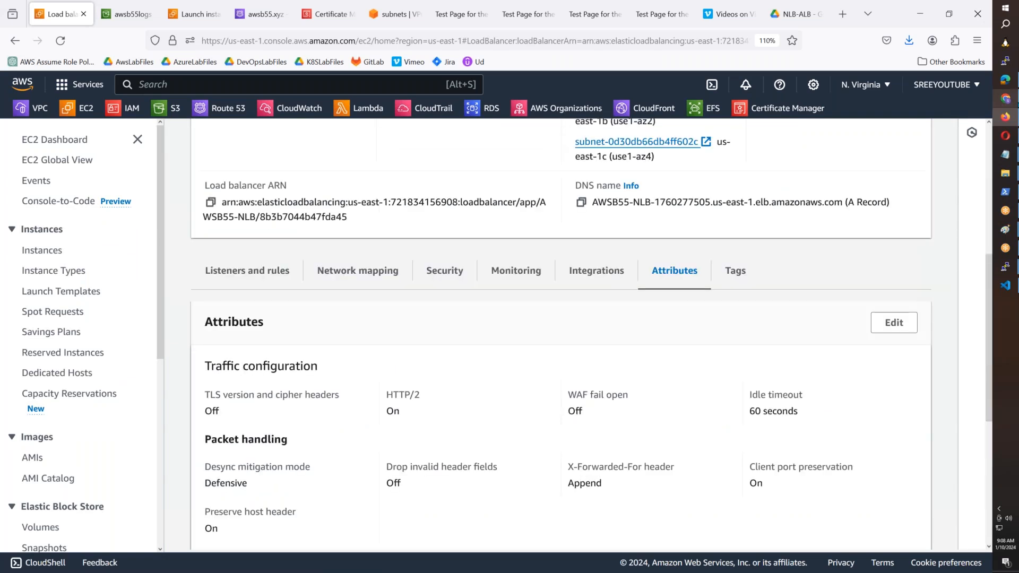
{"action": "left_click", "coordinate": [1016, 84]}
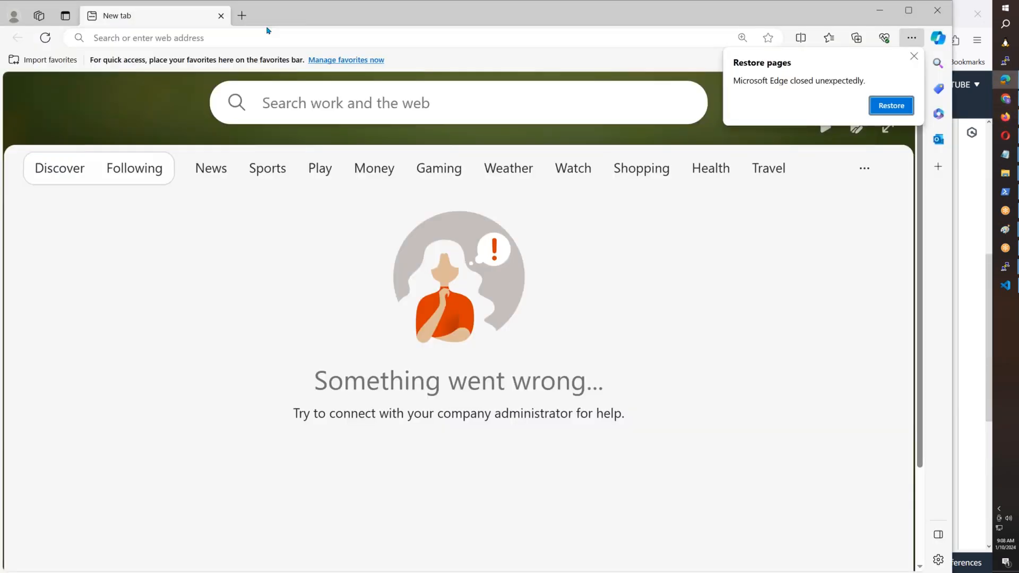
{"action": "left_click", "coordinate": [141, 37]}
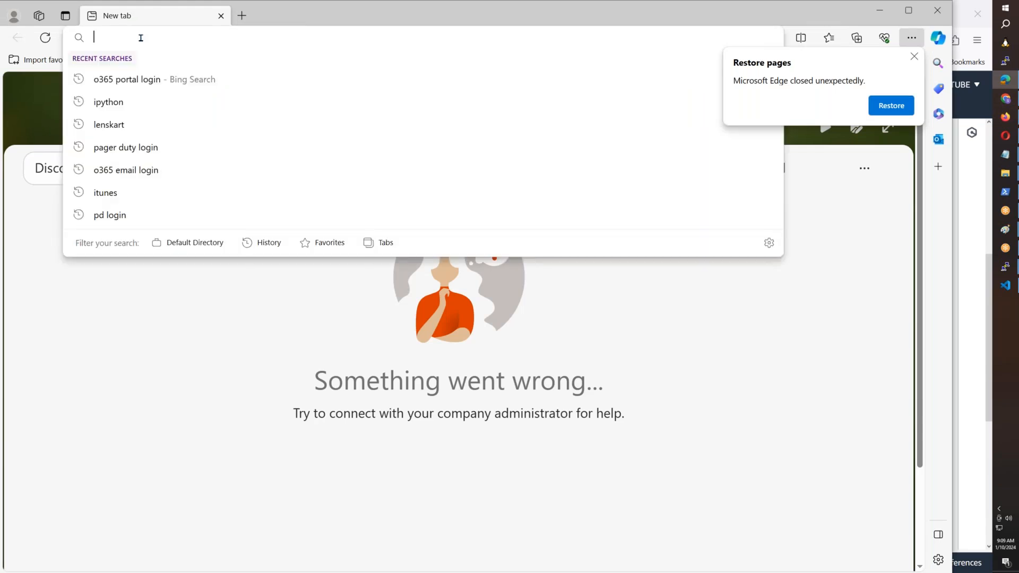
{"action": "type", "text": "http://"}
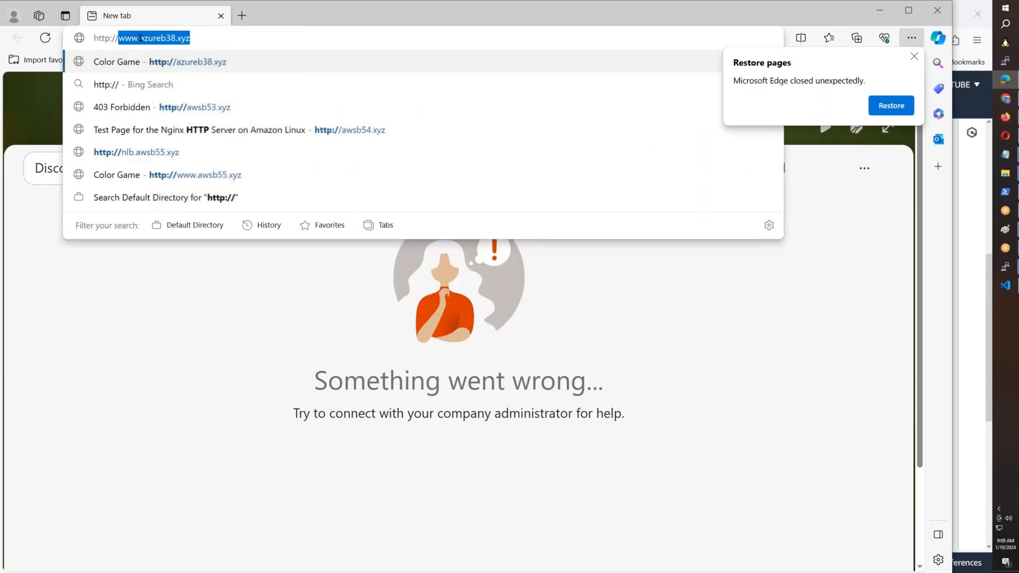
{"action": "type", "text": "awsb"}
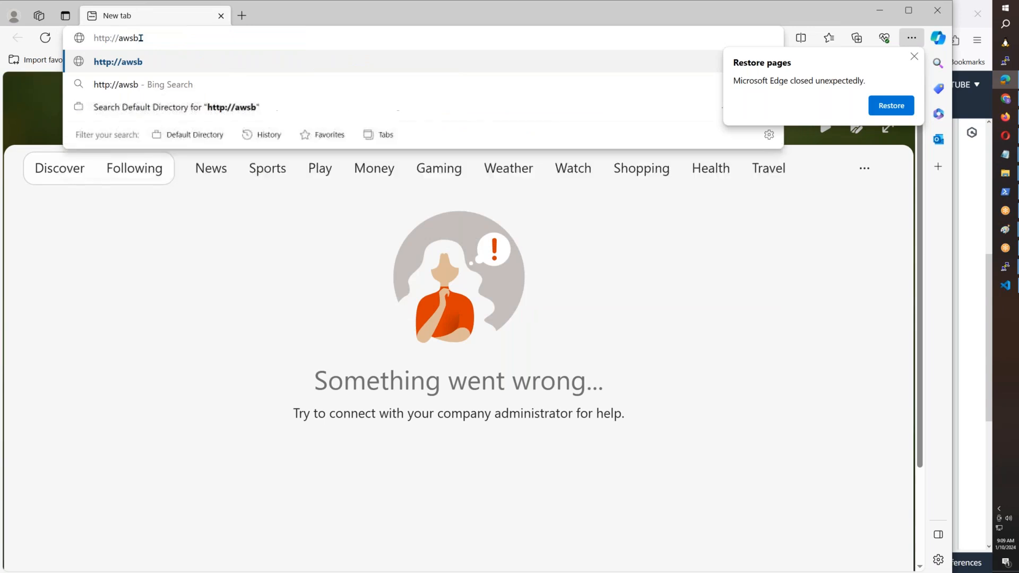
{"action": "type", "text": "55.xyz"}
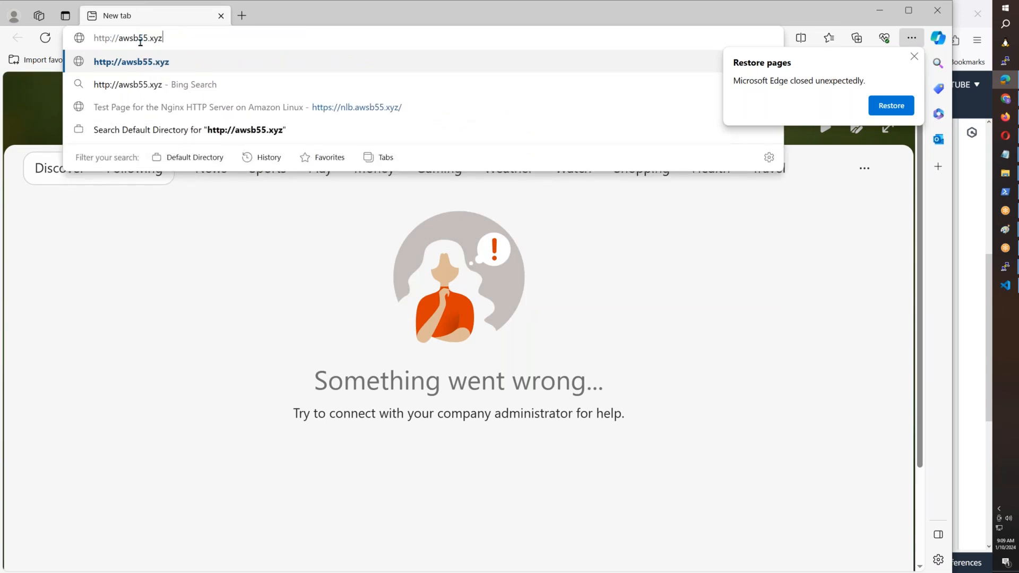
{"action": "left_click", "coordinate": [111, 264]}
{"action": "left_click", "coordinate": [169, 38]}
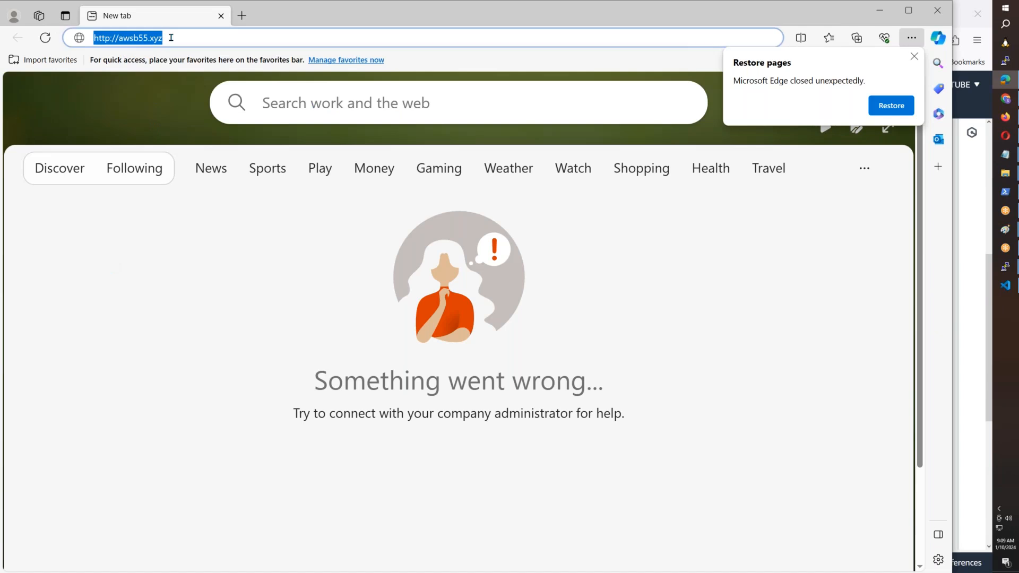
{"action": "left_click", "coordinate": [177, 37]}
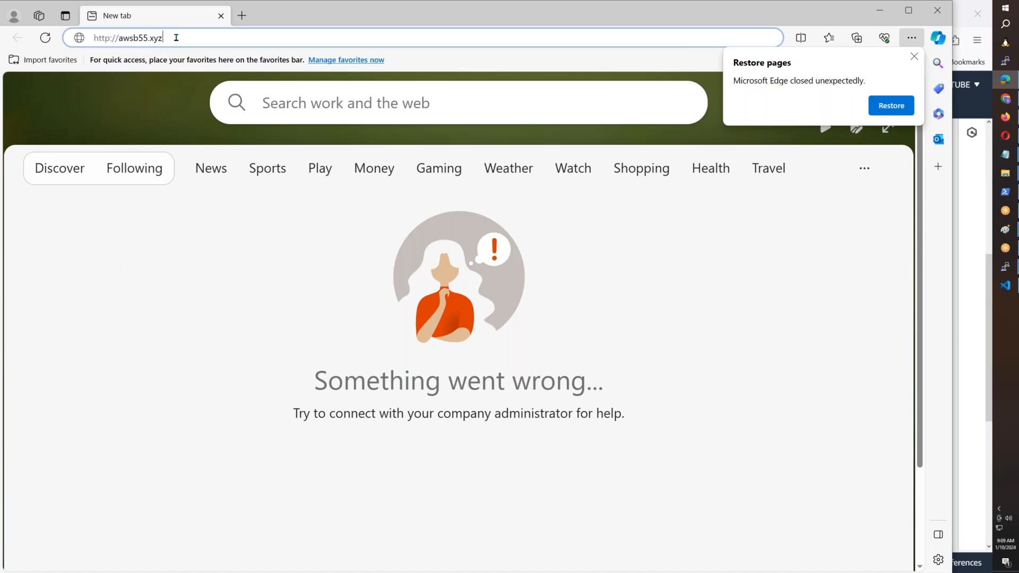
{"action": "key", "text": "Return"}
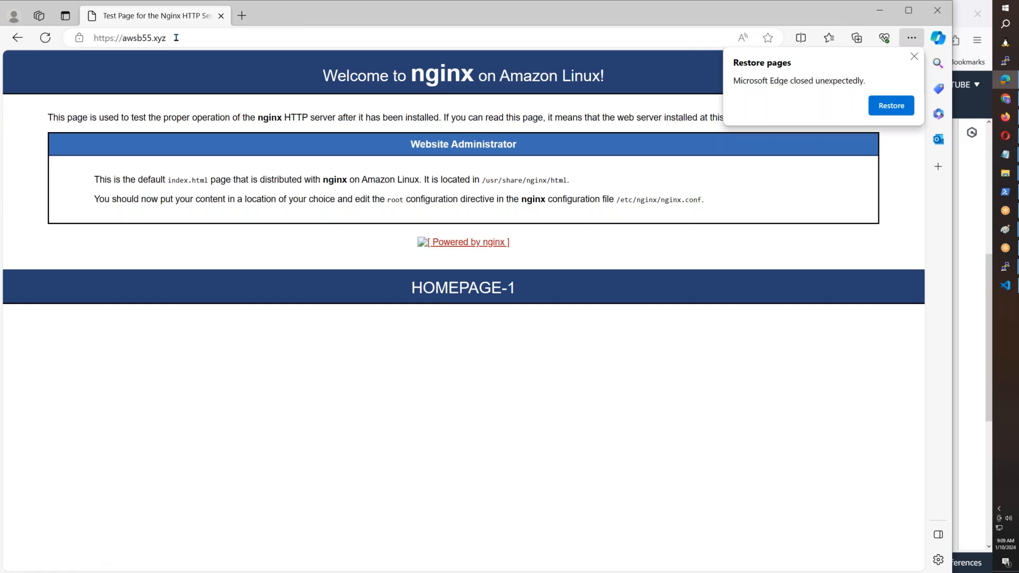
{"action": "left_click", "coordinate": [241, 15]}
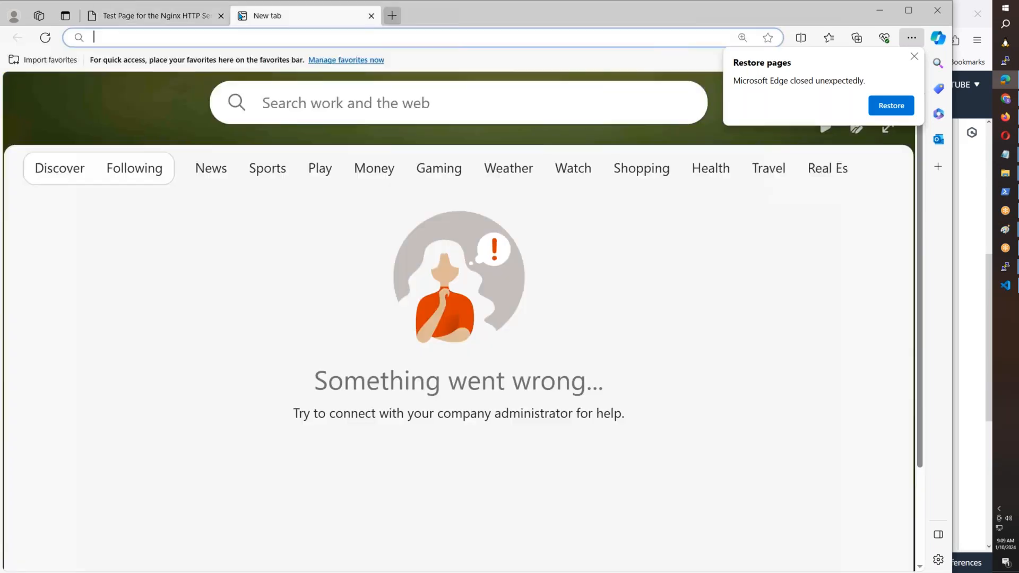
{"action": "type", "text": "https"}
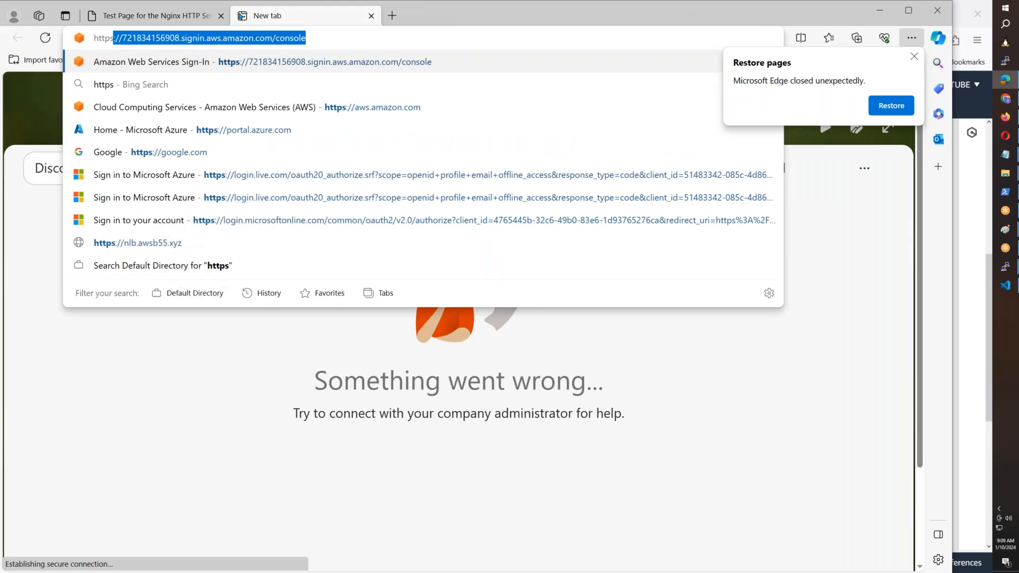
{"action": "key", "text": "BackSpace"}
{"action": "key", "text": "BackSpace"}
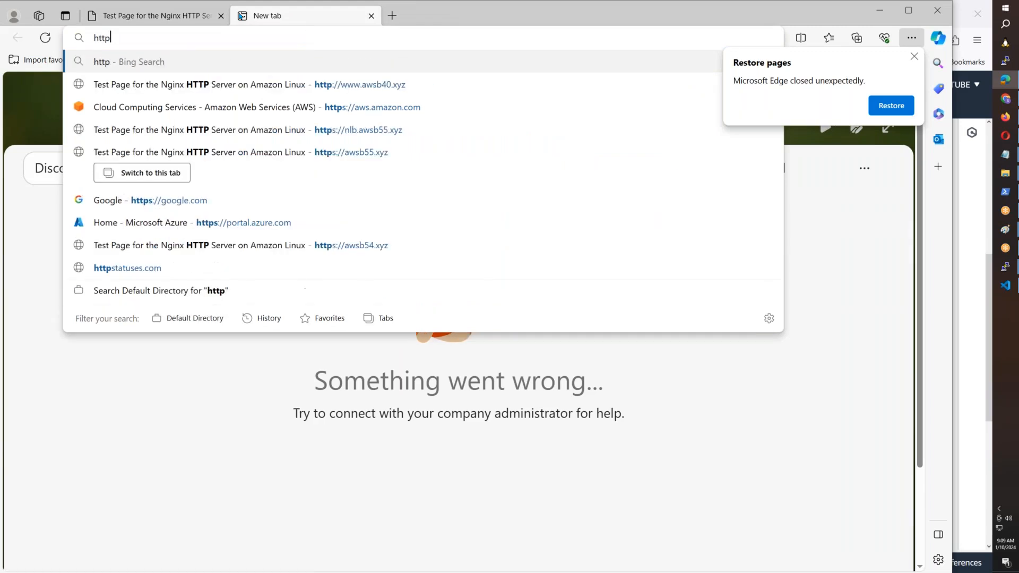
{"action": "type", "text": "://www"}
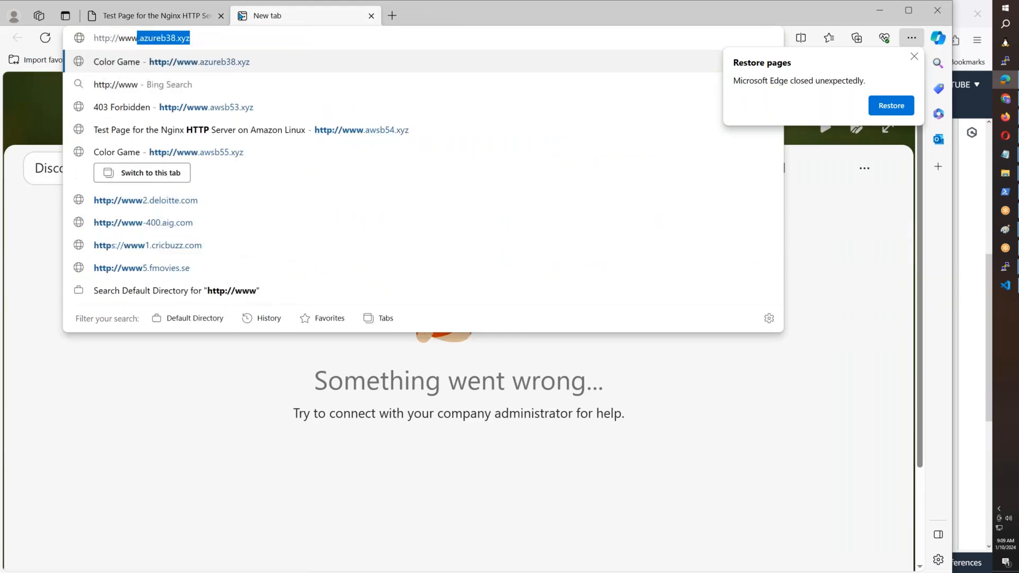
{"action": "type", "text": ".awsb55"}
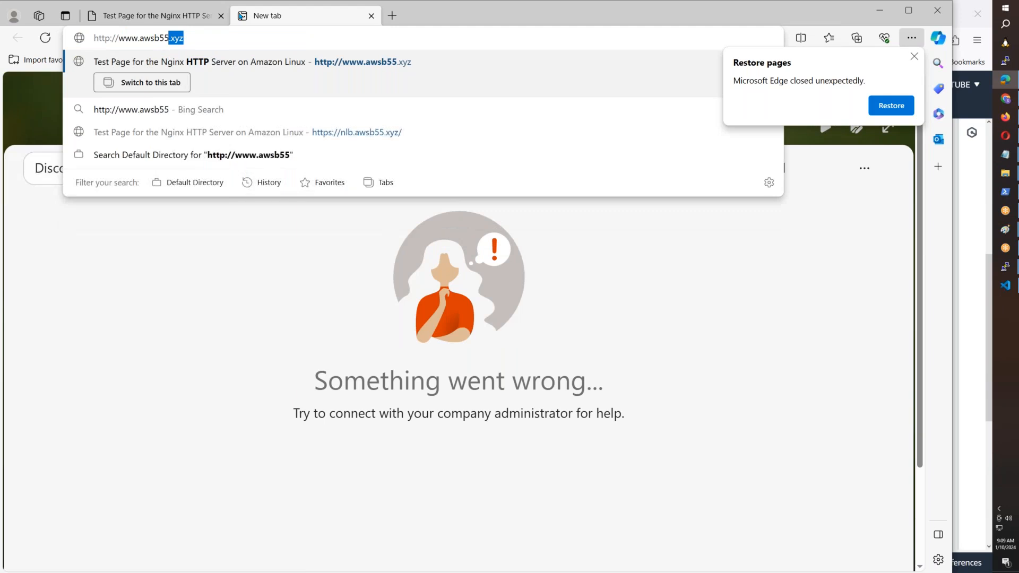
{"action": "type", "text": ".xyz"}
{"action": "key", "text": "Return"}
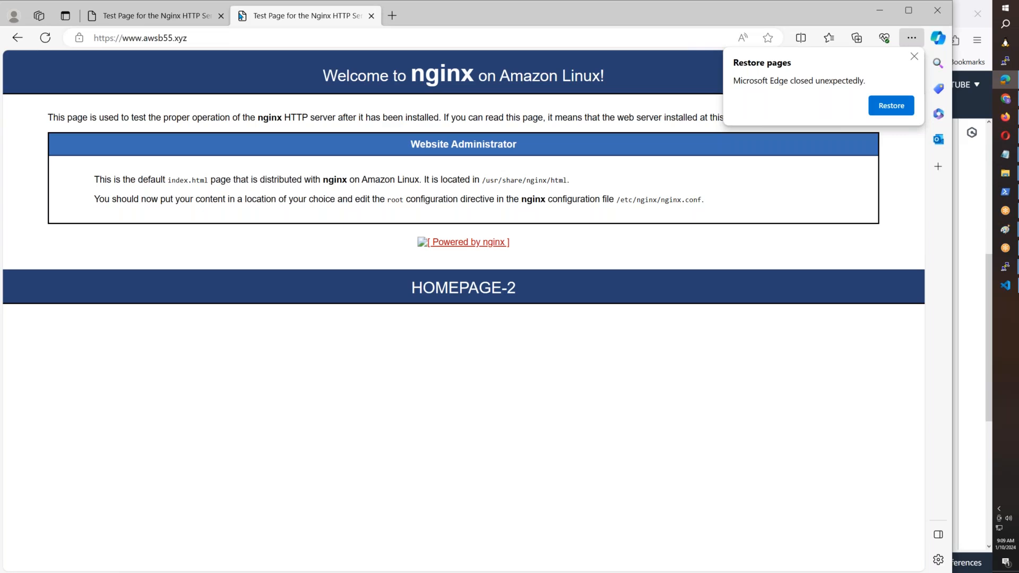
{"action": "left_click", "coordinate": [223, 16]}
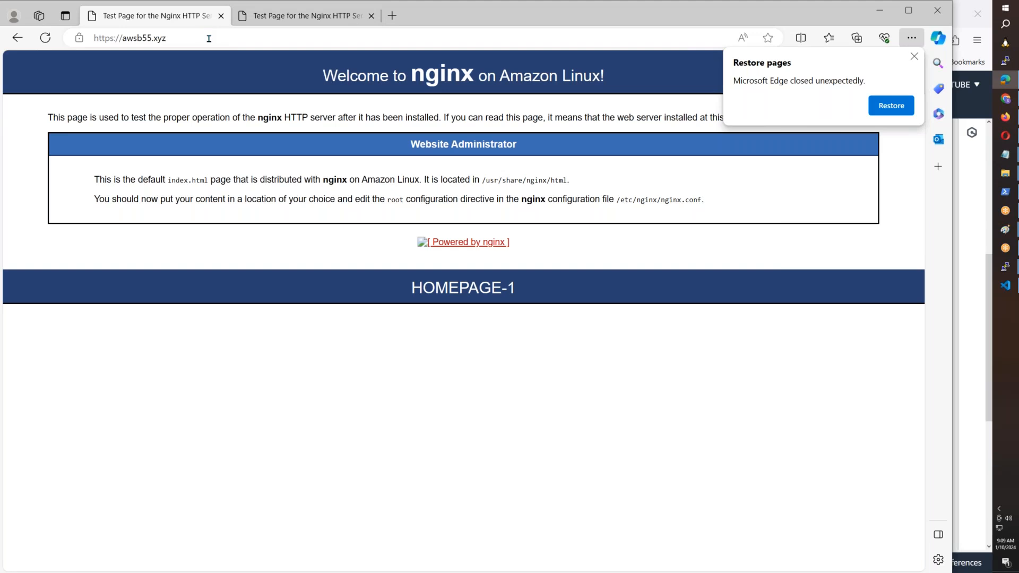
{"action": "key", "text": "ctrl+l"}
{"action": "key", "text": "ctrl+c"}
{"action": "left_click", "coordinate": [391, 16]}
{"action": "key", "text": "ctrl+v"}
{"action": "type", "text": "/movies/"}
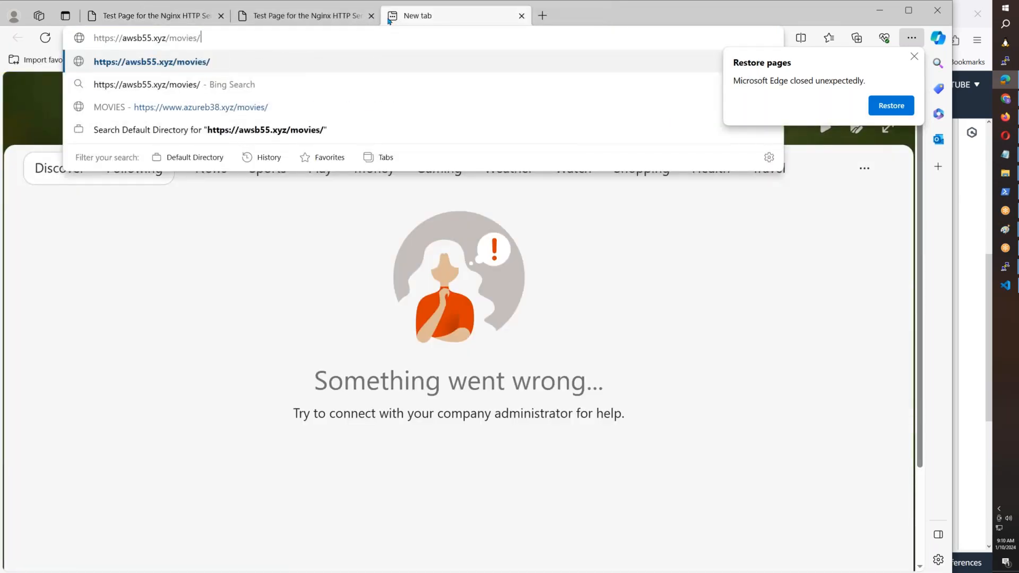
{"action": "key", "text": "Return"}
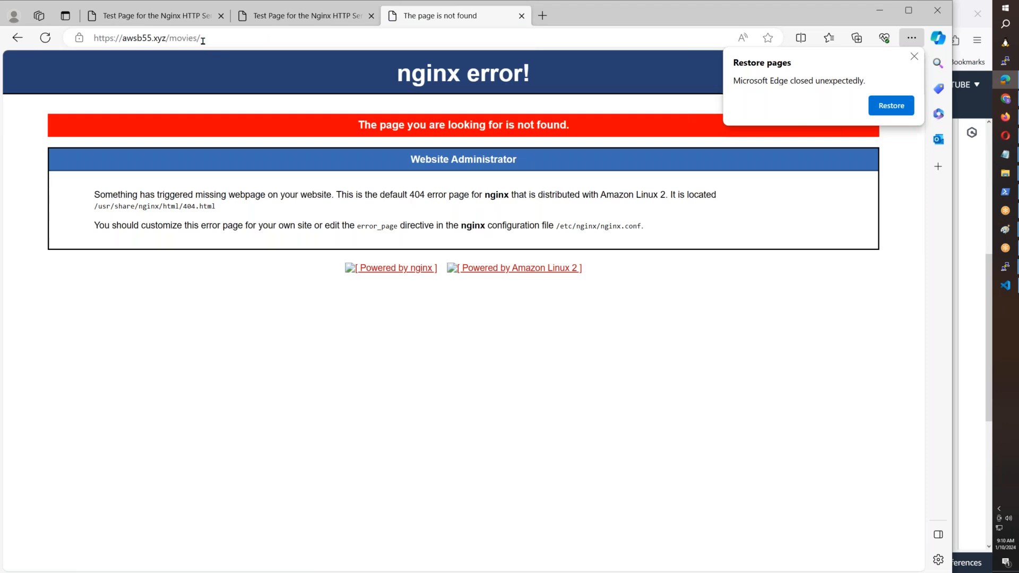
{"action": "left_click", "coordinate": [542, 15]}
{"action": "key", "text": "ctrl+v"}
{"action": "type", "text": "/songs"}
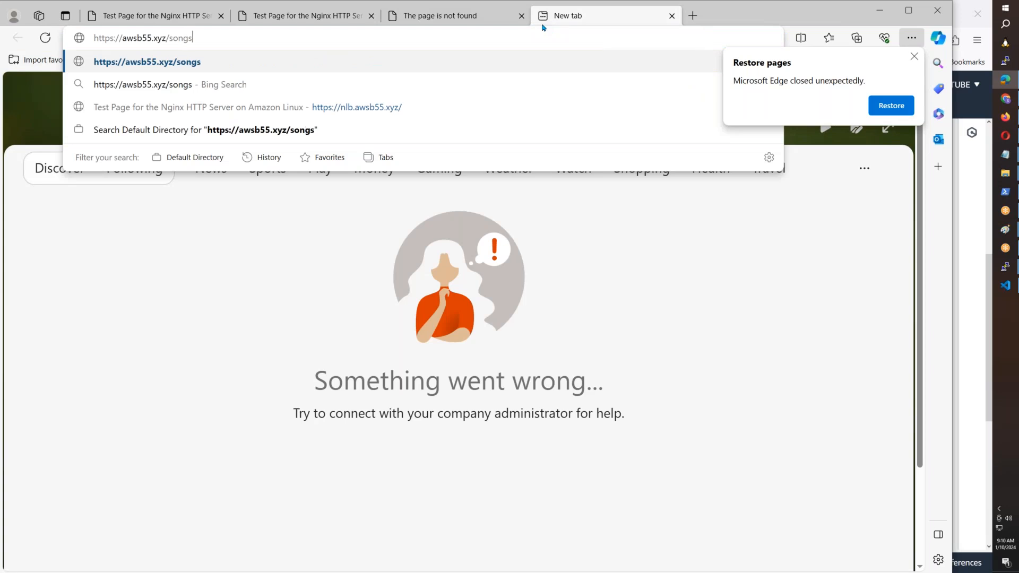
{"action": "type", "text": "/"}
{"action": "key", "text": "Return"}
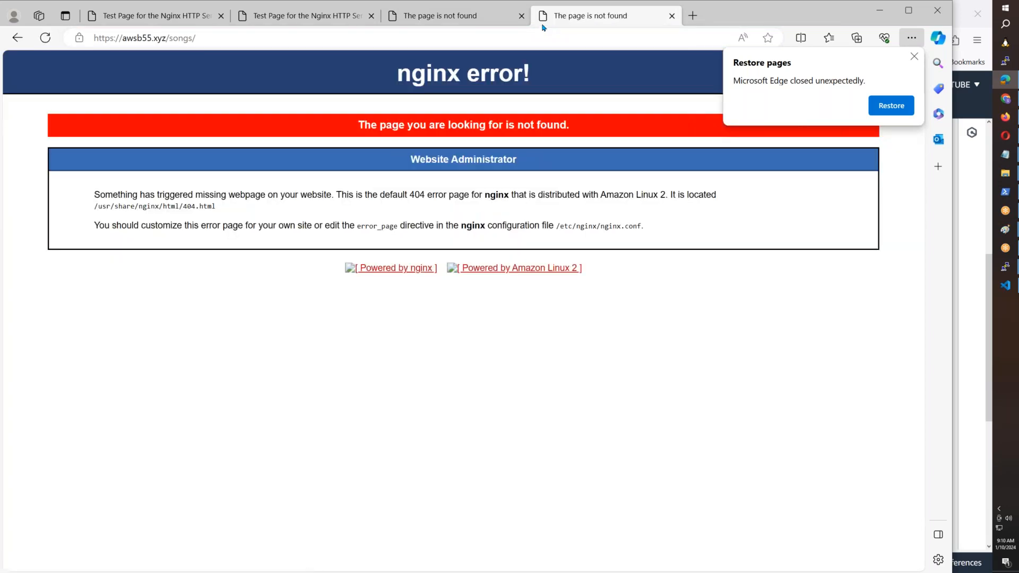
- Switch back to the AWS console in Firefox, open the HTTPS:443 listener's rules and dismiss the new-experience notice
{"action": "left_click", "coordinate": [1012, 118]}
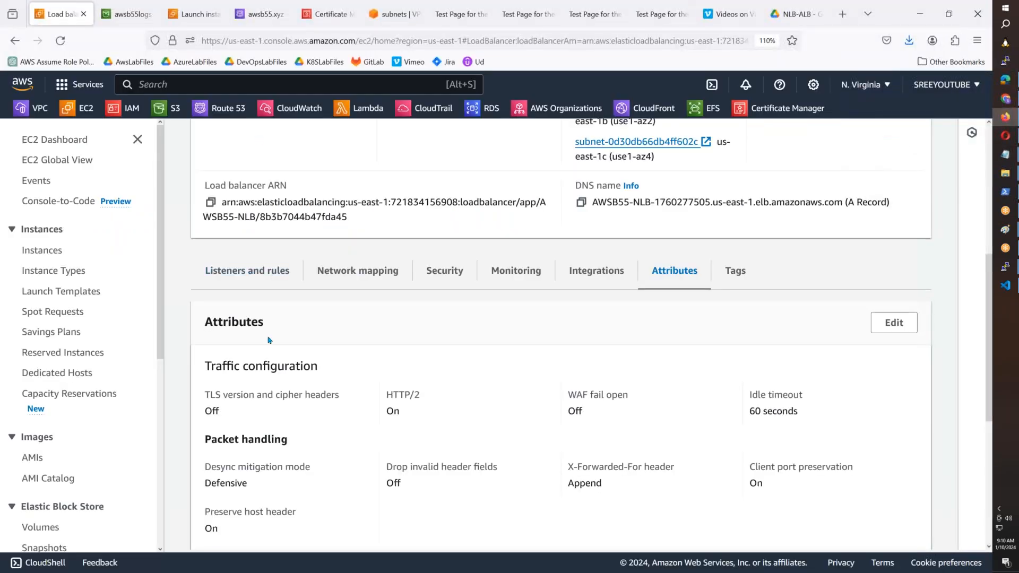
{"action": "scroll", "coordinate": [271, 340], "scroll_direction": "up", "scroll_amount": 3}
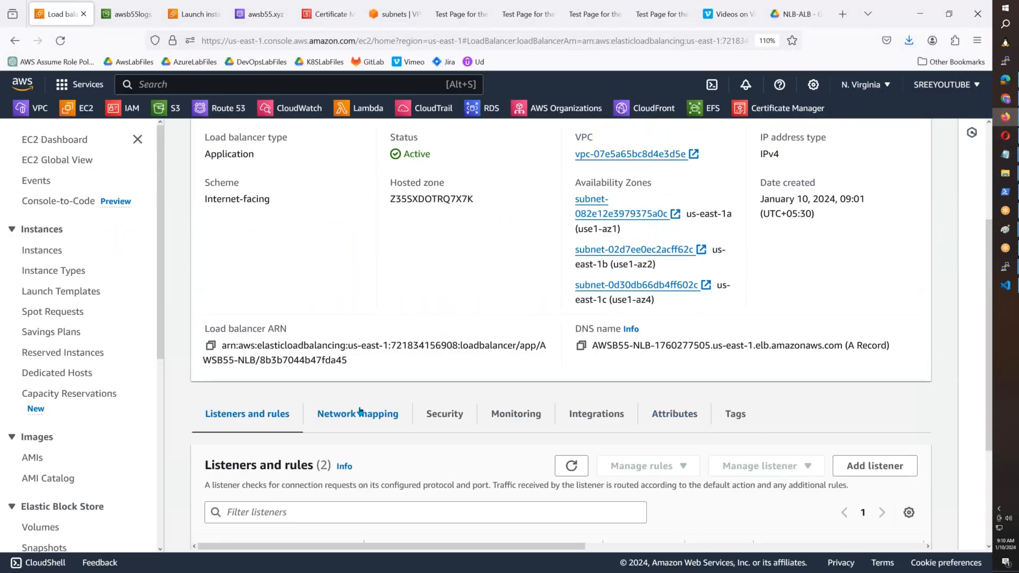
{"action": "scroll", "coordinate": [365, 412], "scroll_direction": "down", "scroll_amount": 3}
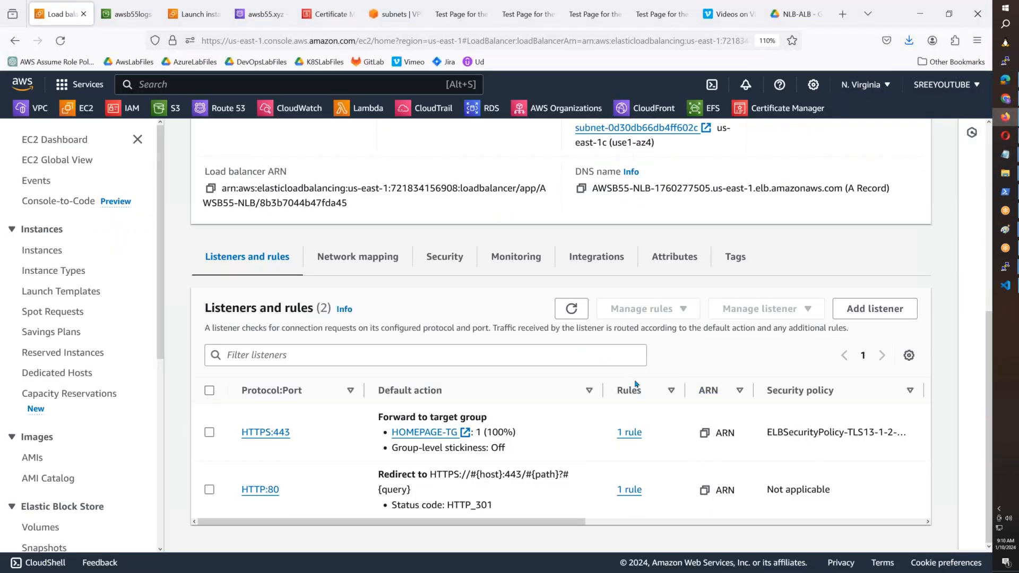
{"action": "left_click", "coordinate": [631, 433]}
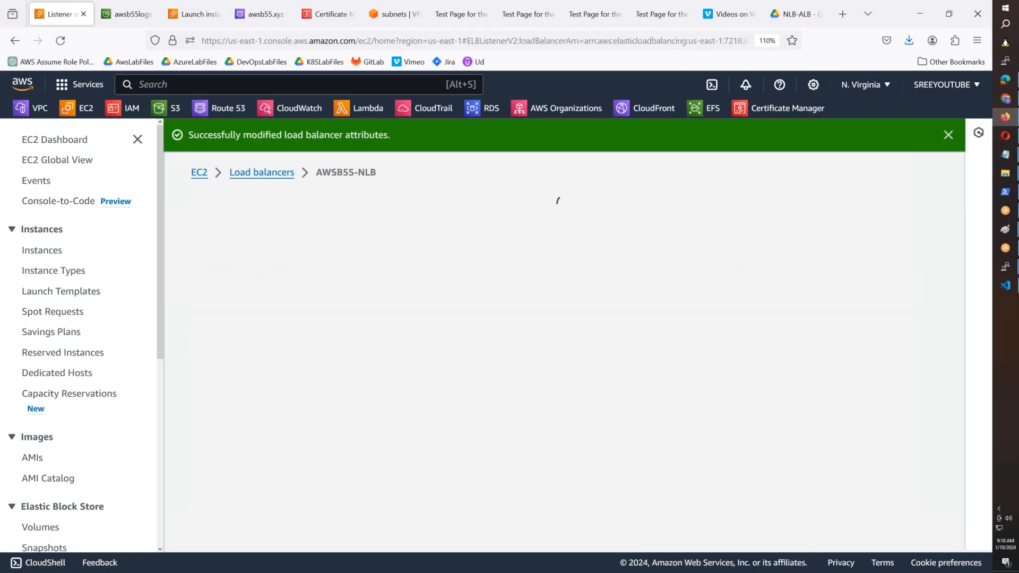
{"action": "scroll", "coordinate": [596, 431], "scroll_direction": "down", "scroll_amount": 5}
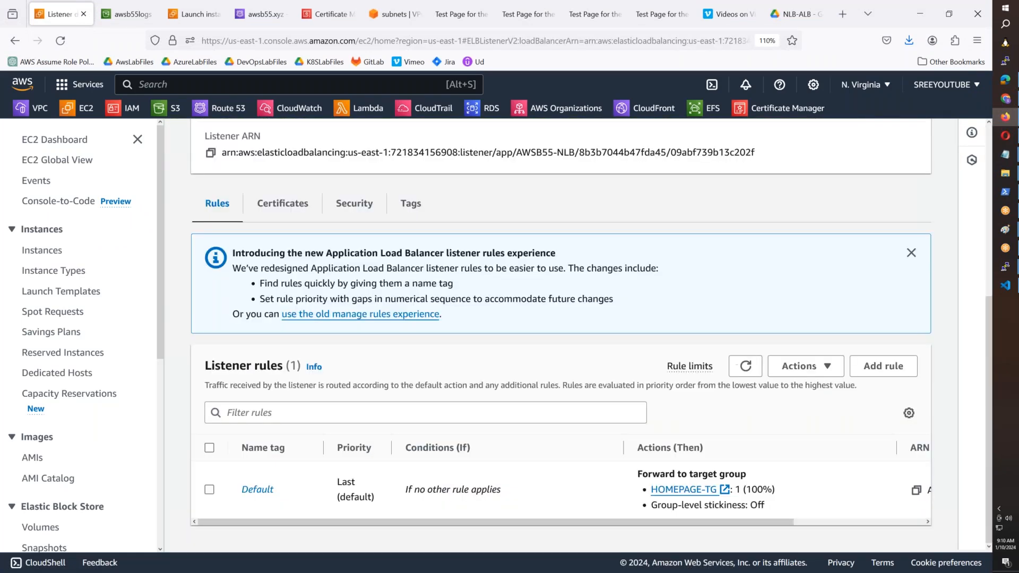
{"action": "left_click", "coordinate": [911, 253]}
- Start adding a rule named Movies to the HTTPS:443 listener and continue to its conditions
{"action": "left_click", "coordinate": [817, 372]}
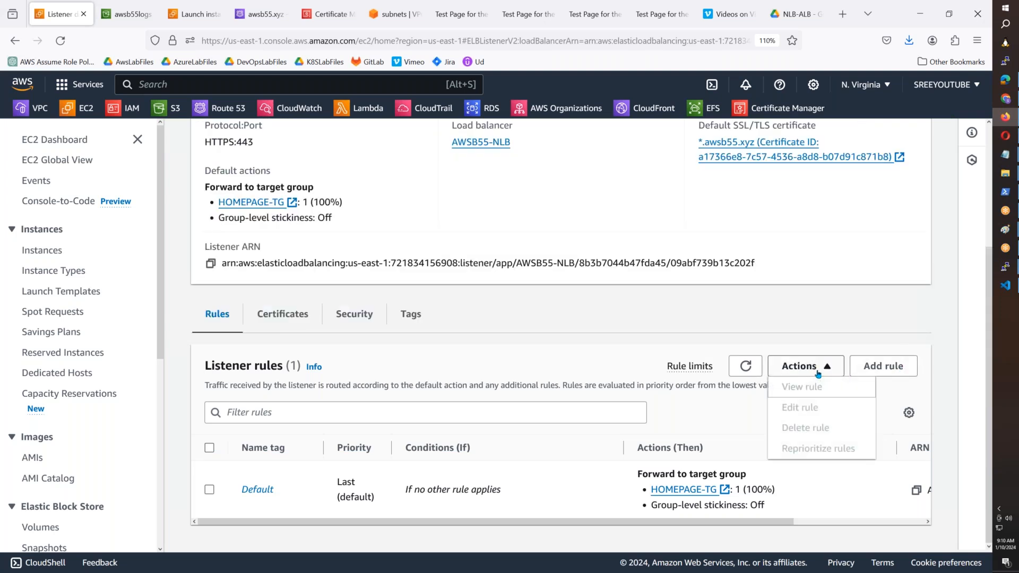
{"action": "left_click", "coordinate": [211, 490]}
{"action": "left_click", "coordinate": [886, 367]}
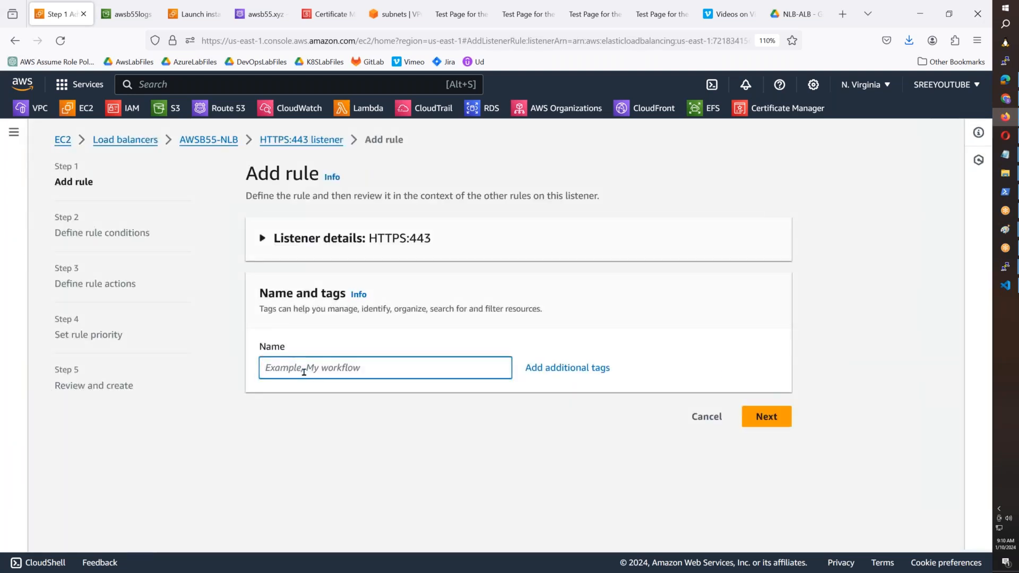
{"action": "type", "text": "Movies"}
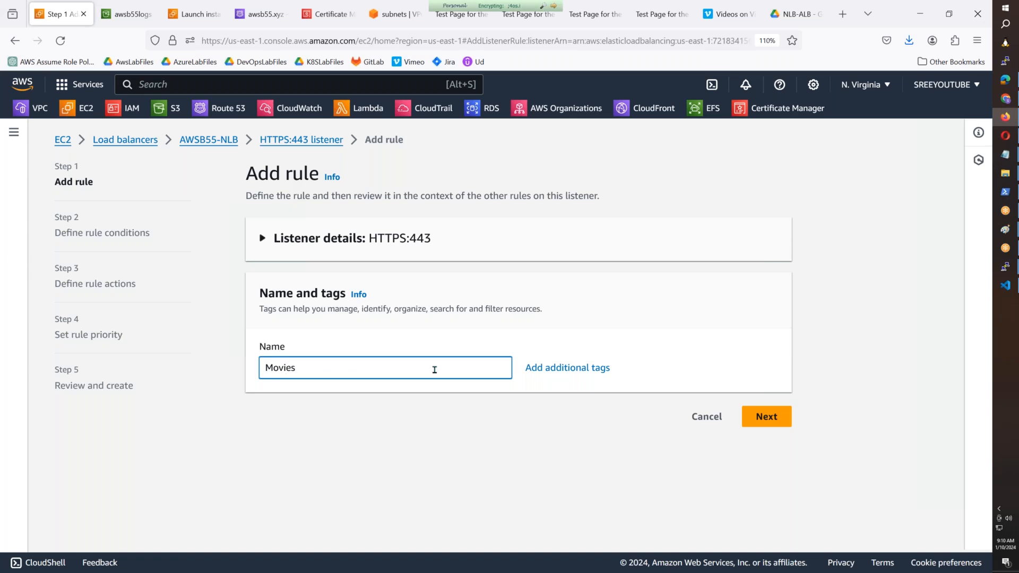
{"action": "left_click", "coordinate": [747, 417]}
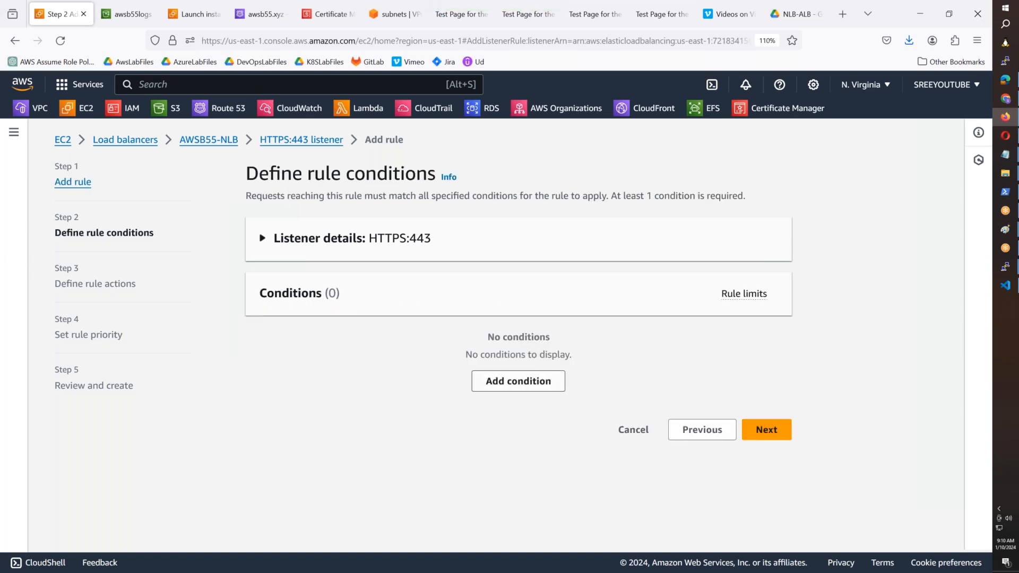
- Add a Path condition matching /movies/* to the Movies rule and continue to its actions
{"action": "left_click", "coordinate": [518, 382]}
{"action": "left_click", "coordinate": [349, 360]}
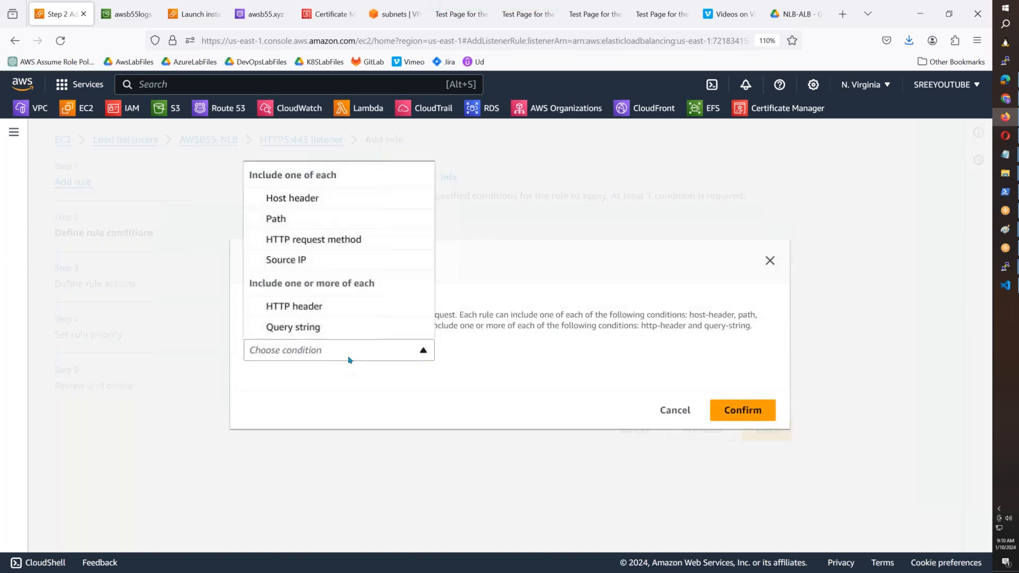
{"action": "left_click", "coordinate": [311, 221]}
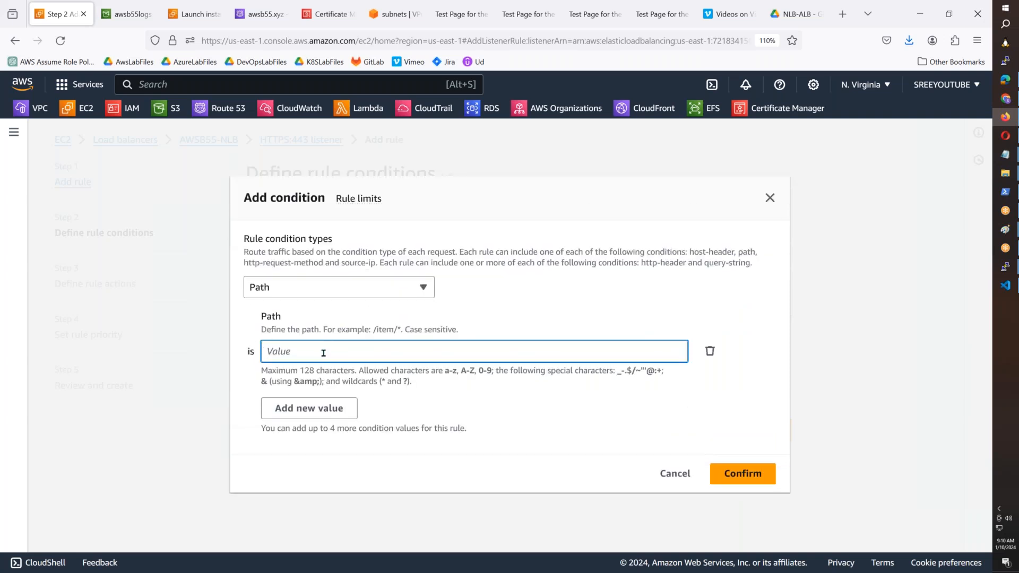
{"action": "type", "text": "/movies/*"}
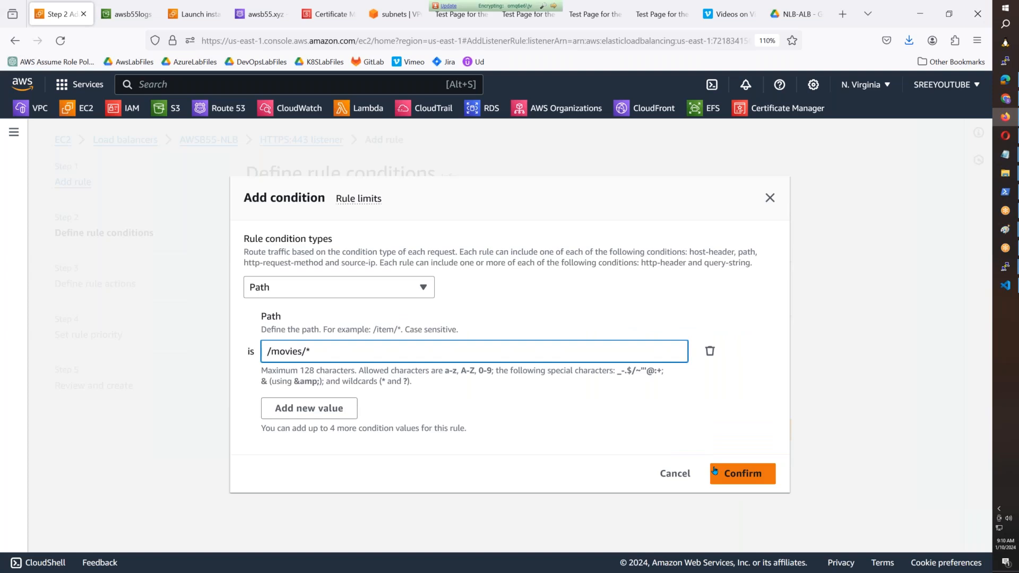
{"action": "left_click", "coordinate": [735, 473]}
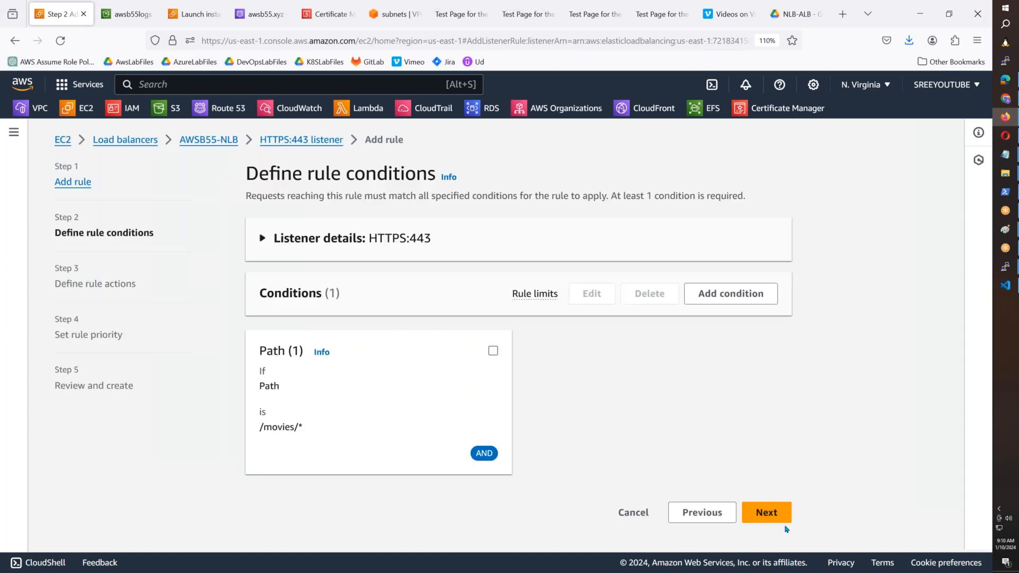
{"action": "left_click", "coordinate": [769, 514]}
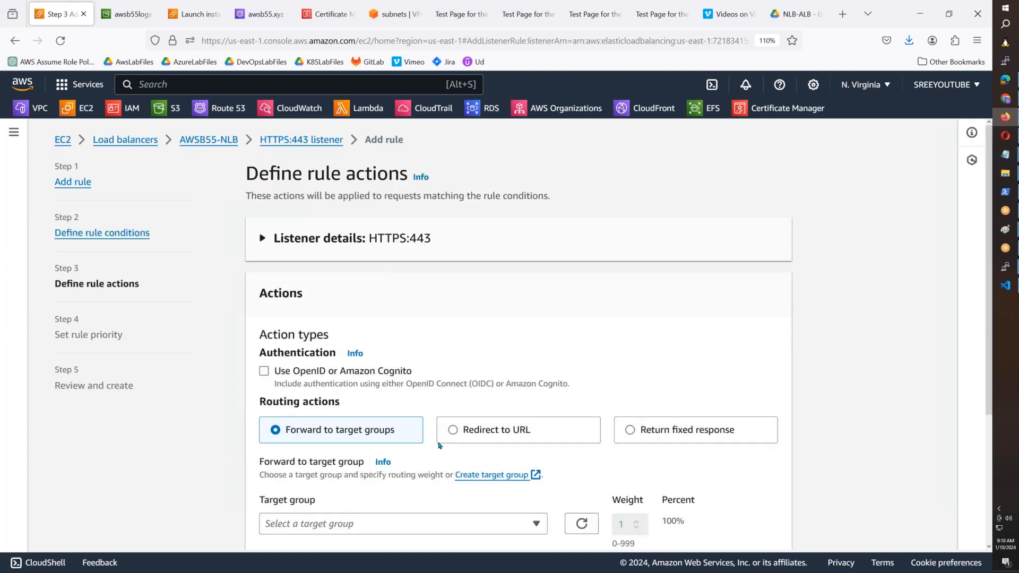
- Forward the Movies rule's requests to the MOVIES-TG target group and continue to the rule priority
{"action": "scroll", "coordinate": [375, 455], "scroll_direction": "down", "scroll_amount": 3}
{"action": "left_click", "coordinate": [360, 380]}
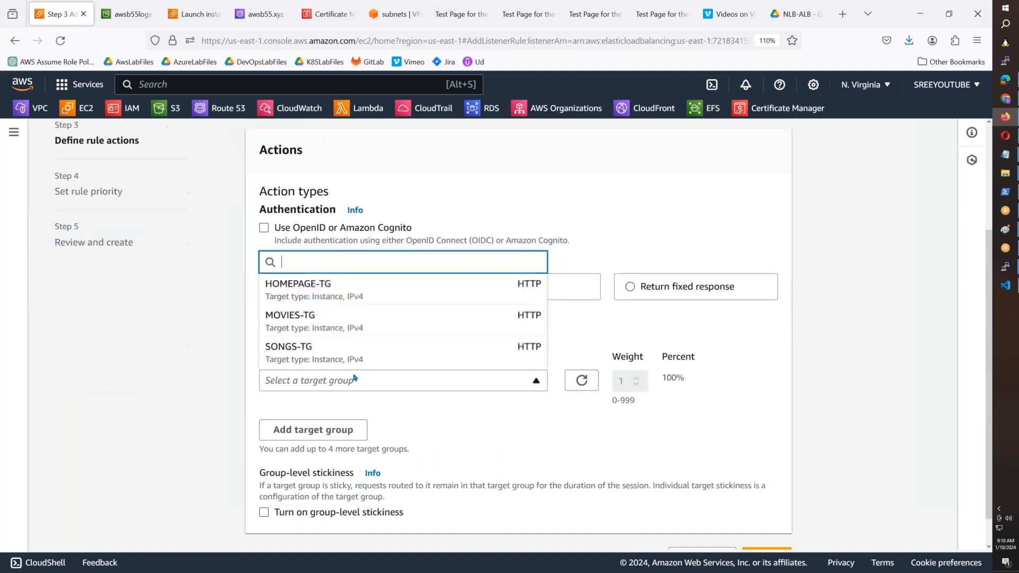
{"action": "left_click", "coordinate": [345, 319]}
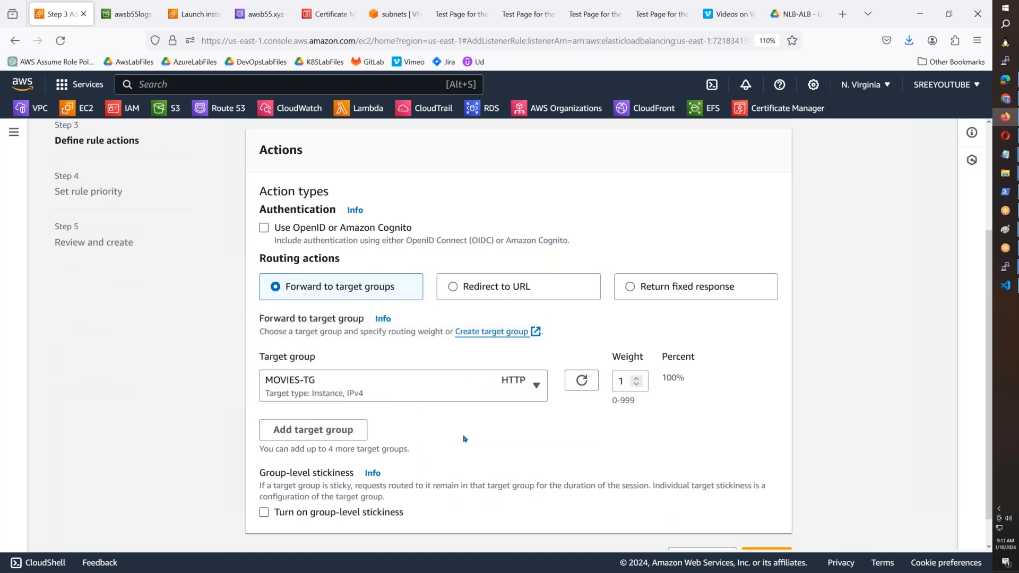
{"action": "scroll", "coordinate": [464, 439], "scroll_direction": "down", "scroll_amount": 1}
{"action": "left_click", "coordinate": [765, 525]}
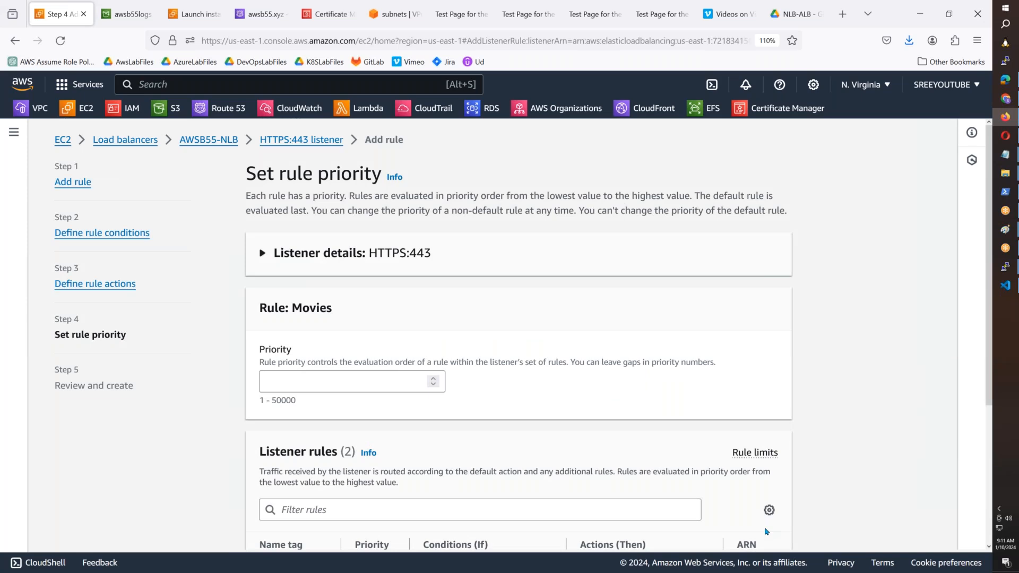
- Set the Movies rule's priority to 1 and create the rule
{"action": "scroll", "coordinate": [438, 451], "scroll_direction": "down", "scroll_amount": 3}
{"action": "left_click", "coordinate": [299, 237]}
{"action": "type", "text": "1"}
{"action": "key", "text": "Tab"}
{"action": "scroll", "coordinate": [531, 372], "scroll_direction": "down", "scroll_amount": 2}
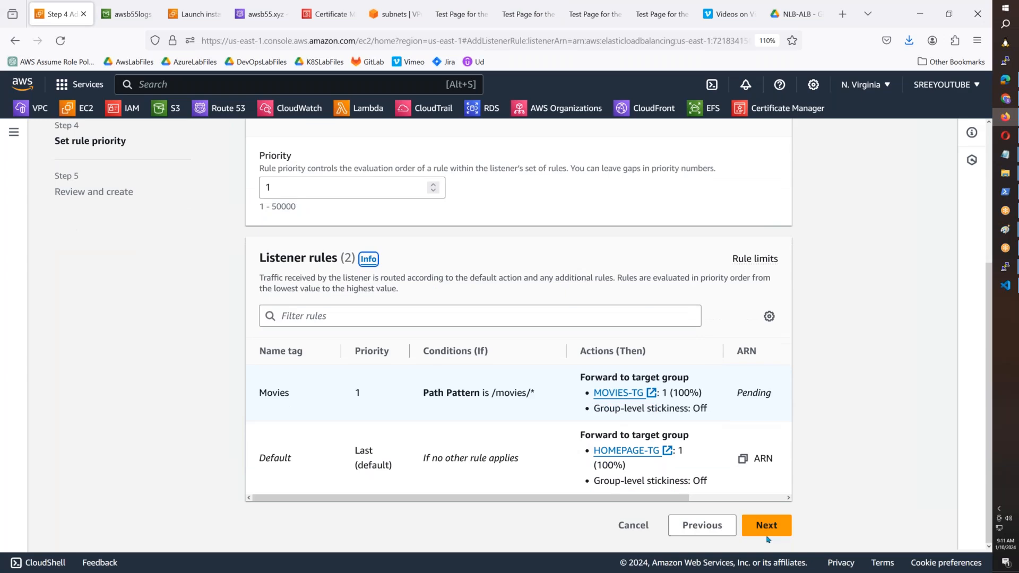
{"action": "left_click", "coordinate": [768, 540]}
{"action": "scroll", "coordinate": [768, 523], "scroll_direction": "down", "scroll_amount": 1}
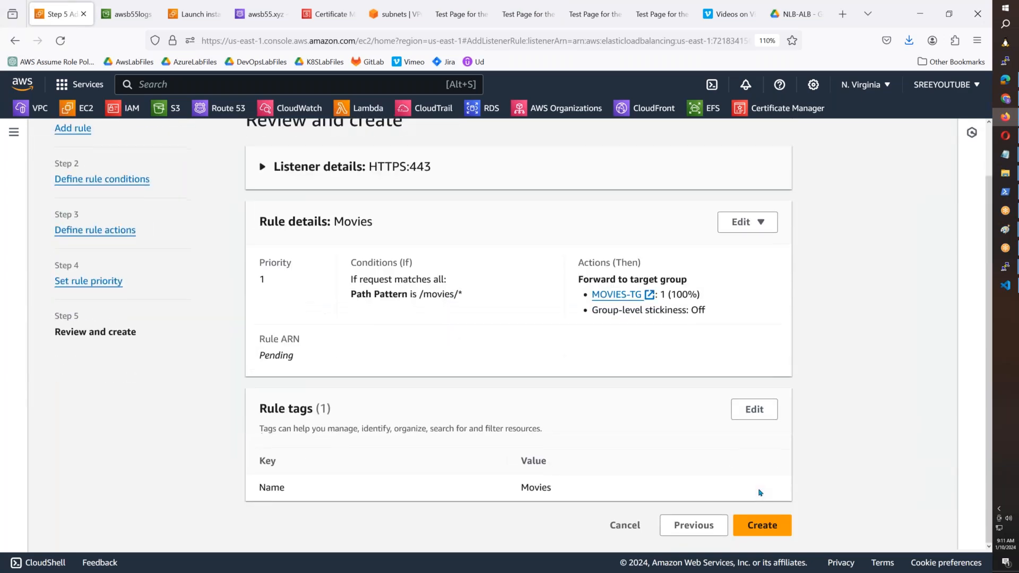
{"action": "left_click", "coordinate": [767, 523]}
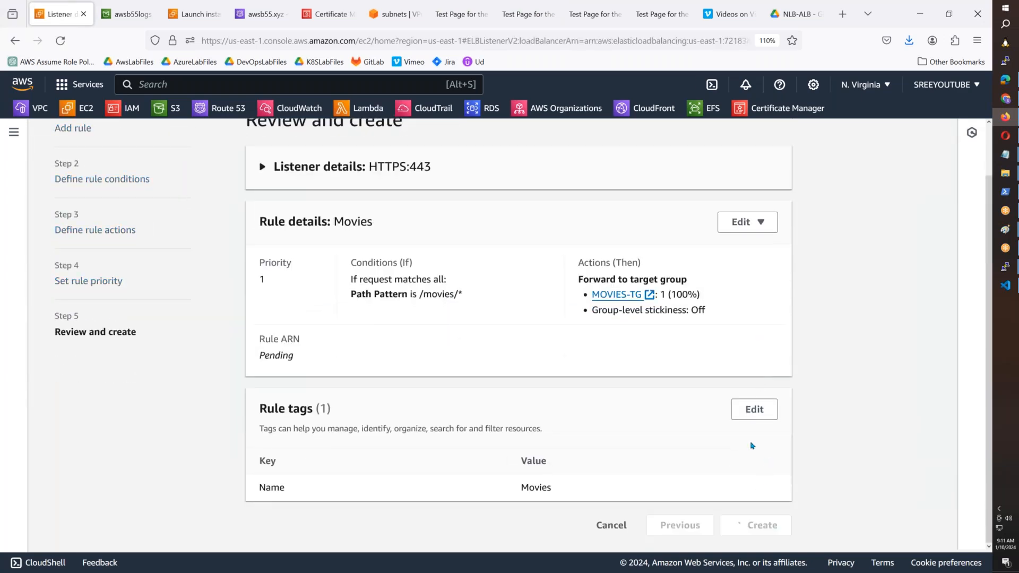
- Start another rule named Songs on the HTTPS:443 listener and continue to its conditions
{"action": "scroll", "coordinate": [752, 446], "scroll_direction": "down", "scroll_amount": 5}
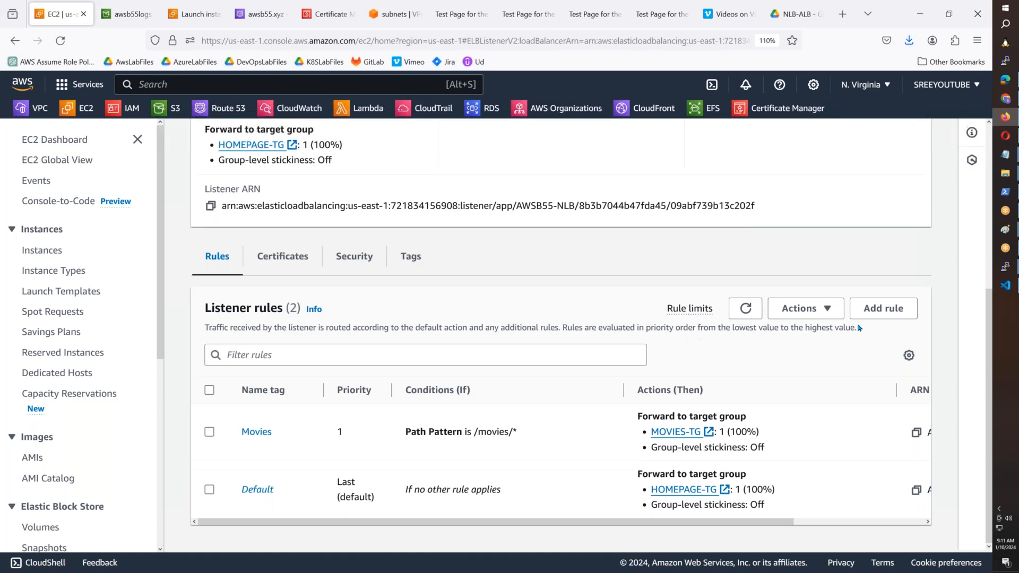
{"action": "left_click", "coordinate": [869, 314]}
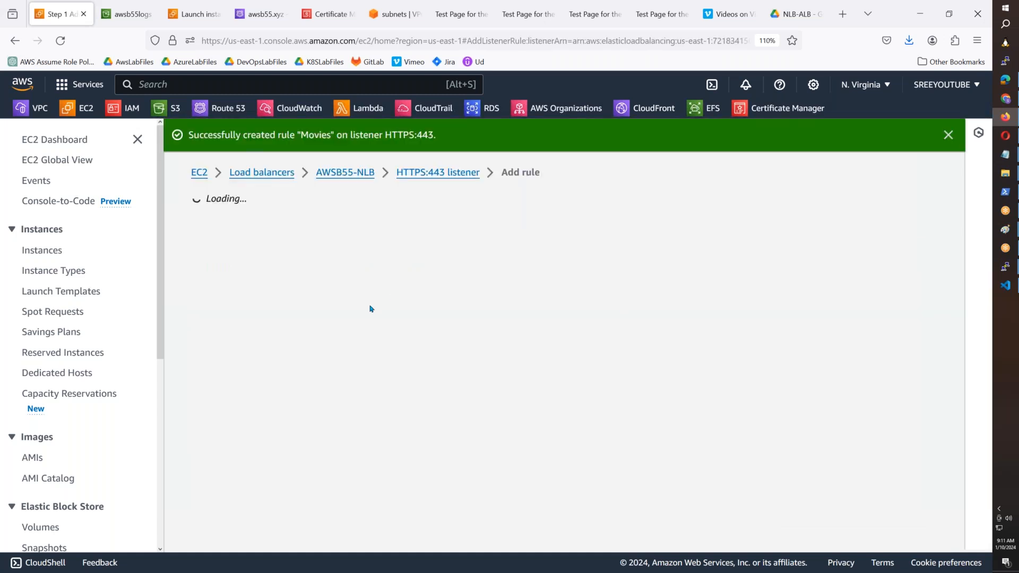
{"action": "type", "text": "Songs"}
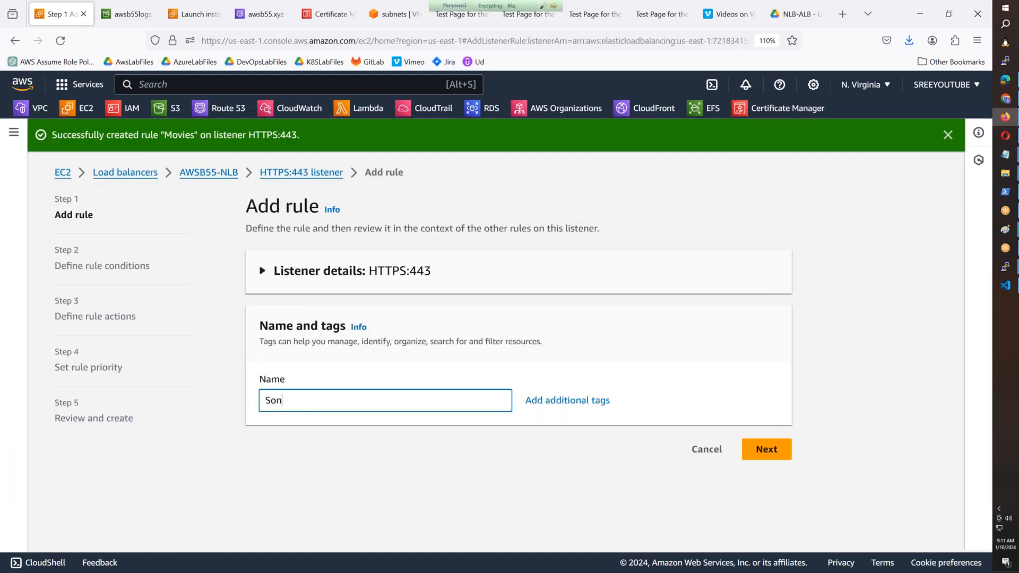
{"action": "left_click", "coordinate": [789, 449]}
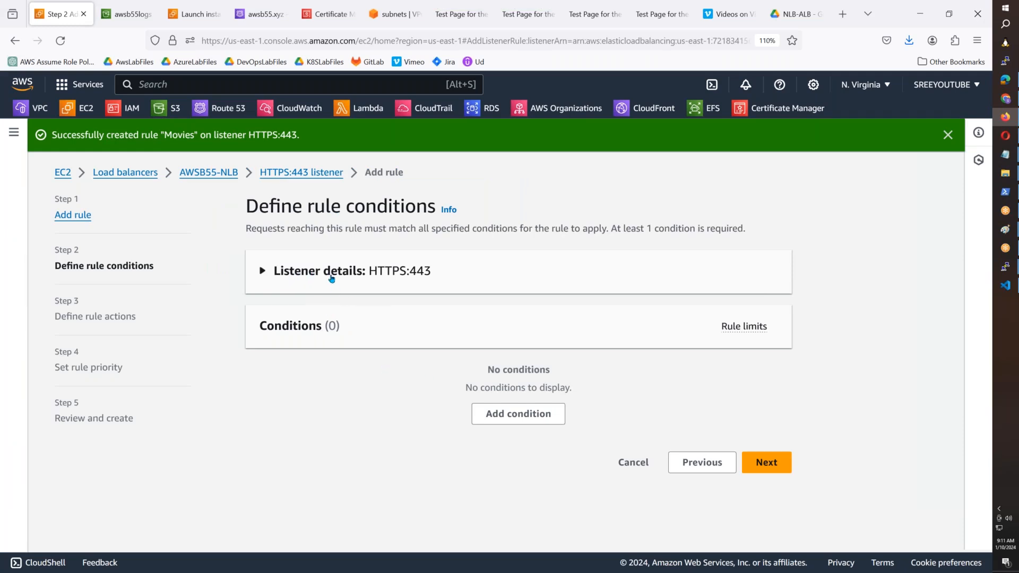
- Add a Path condition matching /songs/* to the Songs rule and continue to its actions
{"action": "left_click", "coordinate": [537, 415]}
{"action": "left_click", "coordinate": [387, 350]}
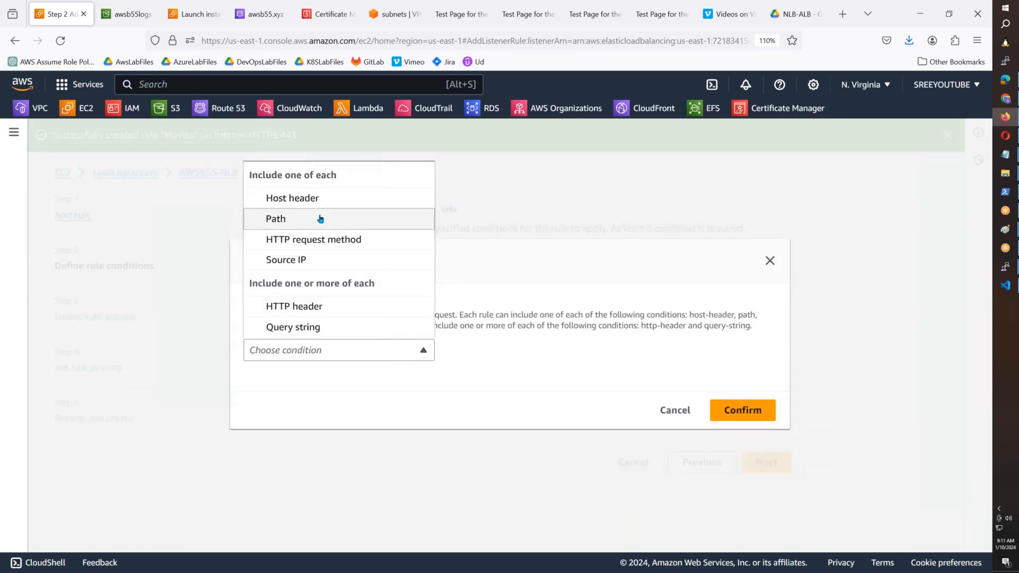
{"action": "left_click", "coordinate": [320, 219]}
{"action": "type", "text": "/"}
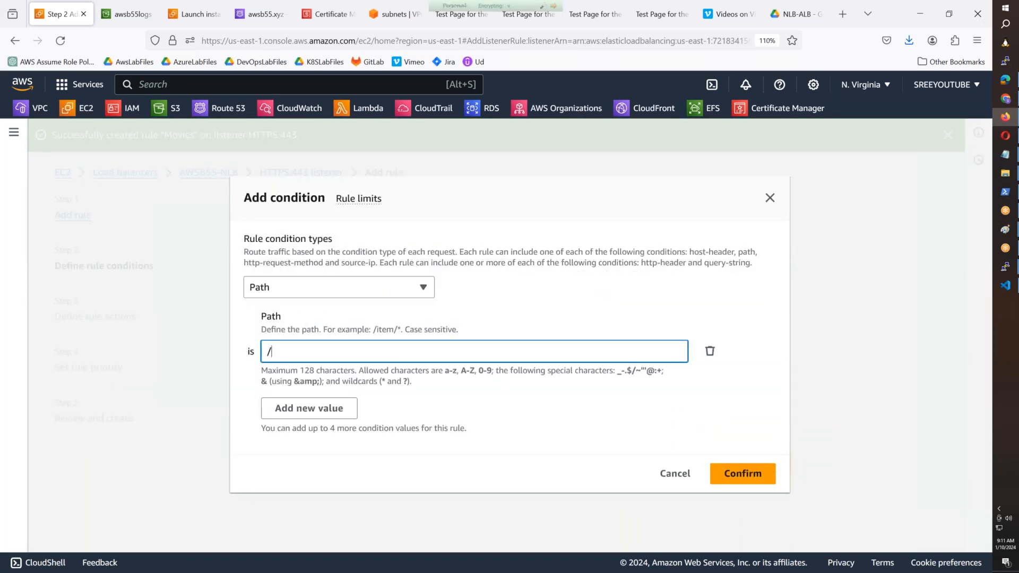
{"action": "type", "text": "songs/*"}
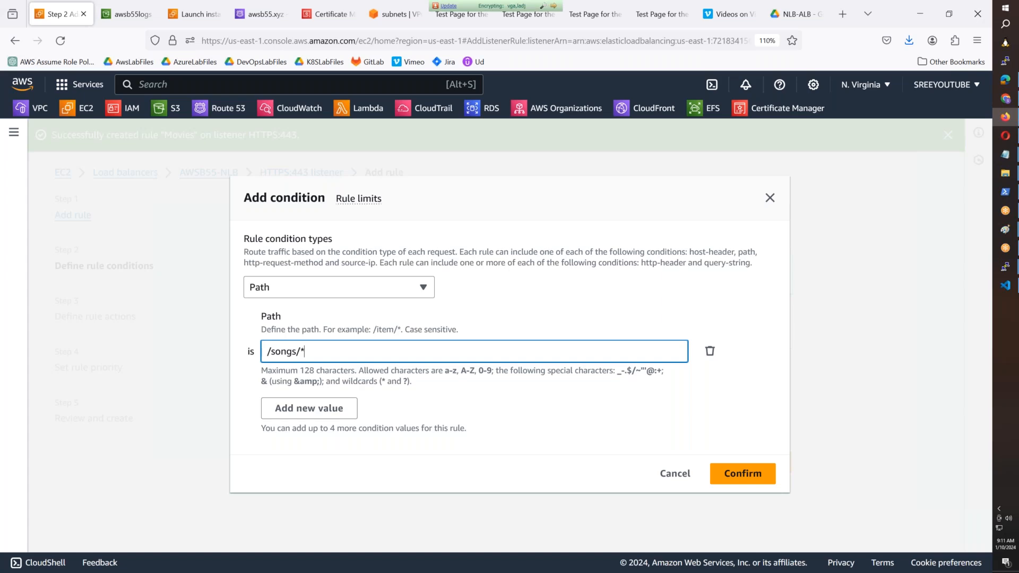
{"action": "left_click", "coordinate": [768, 486]}
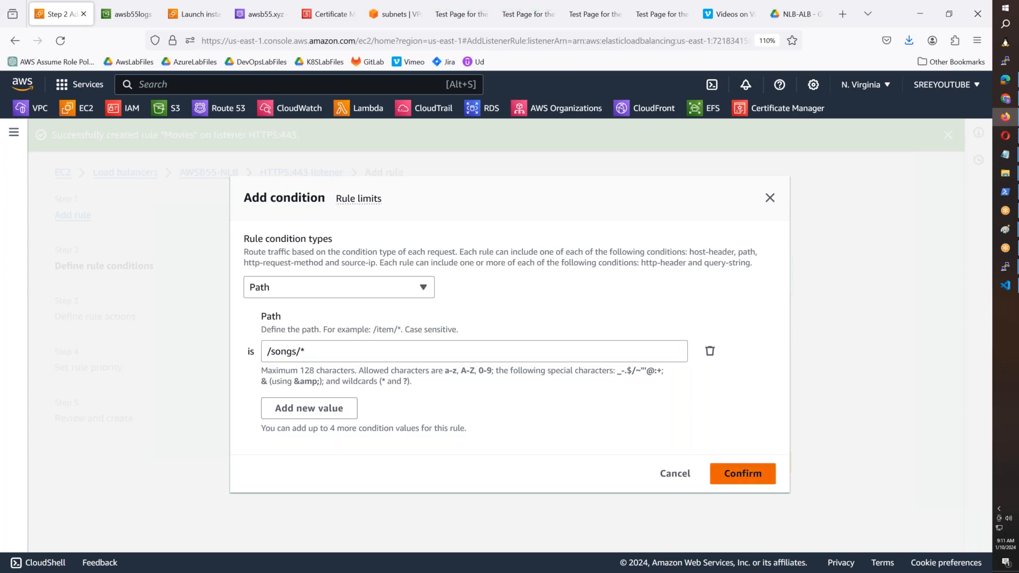
{"action": "left_click", "coordinate": [767, 544]}
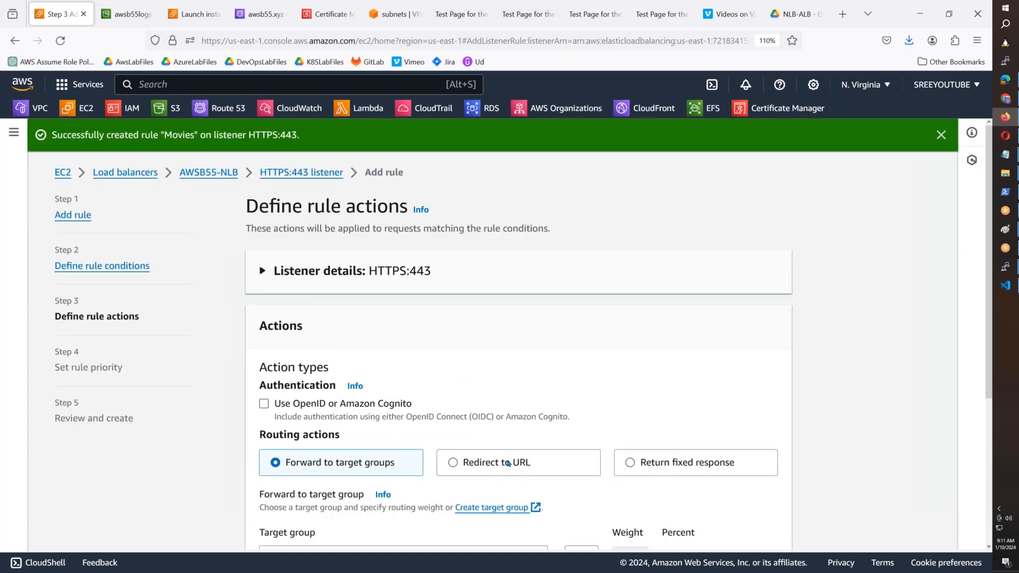
- Forward the Songs rule's requests to the SONGS-TG target group and continue to the rule priority
{"action": "scroll", "coordinate": [357, 346], "scroll_direction": "down", "scroll_amount": 3}
{"action": "left_click", "coordinate": [357, 346]}
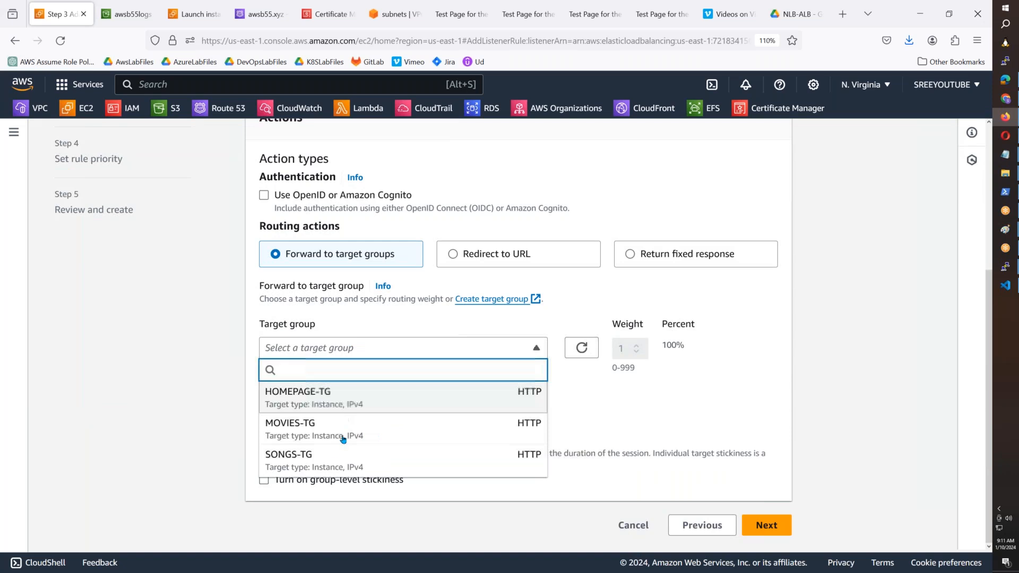
{"action": "left_click", "coordinate": [308, 454]}
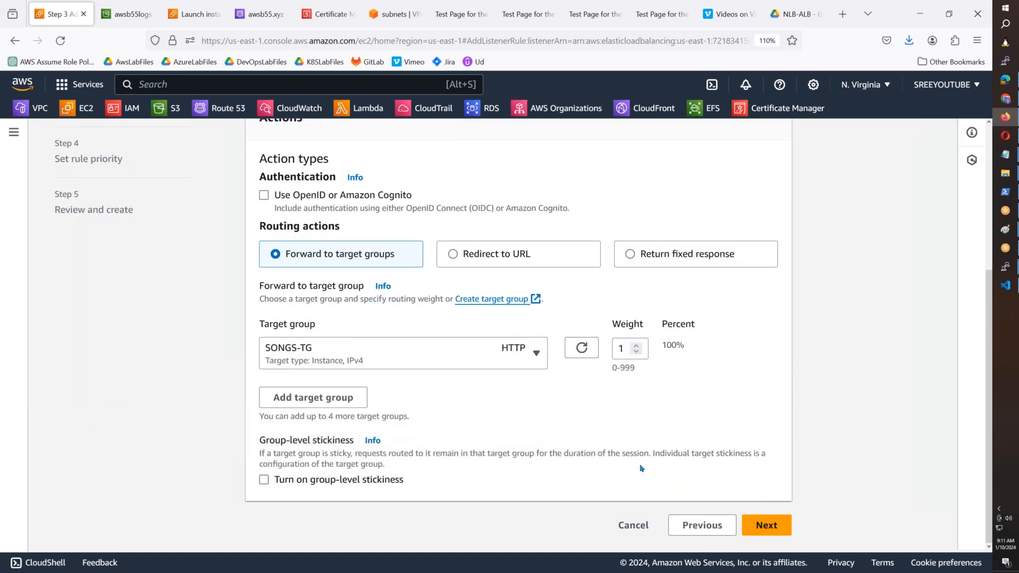
{"action": "left_click", "coordinate": [760, 528]}
- Set the Songs rule's priority to 2 and create the rule
{"action": "left_click", "coordinate": [372, 411]}
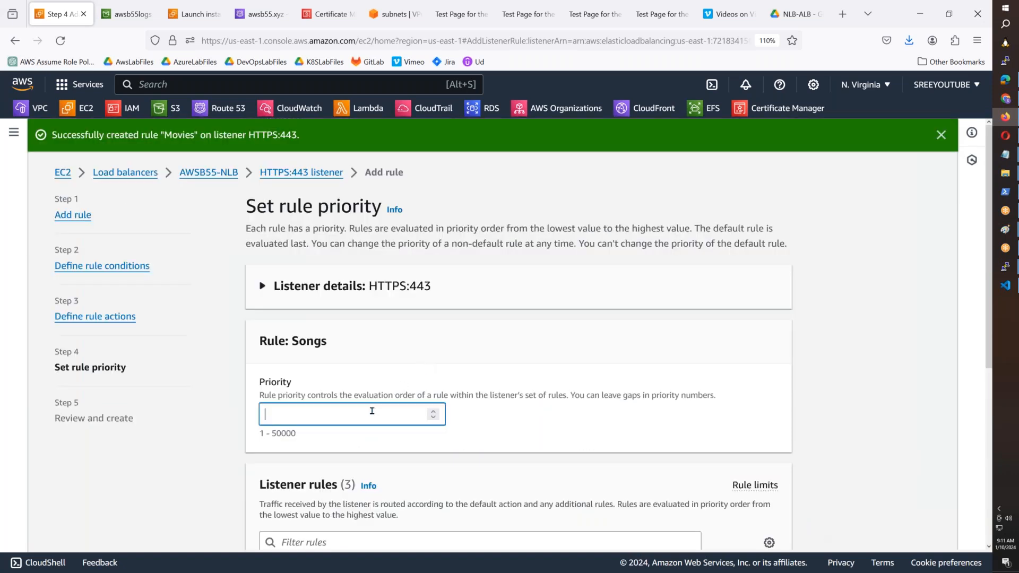
{"action": "type", "text": "2"}
{"action": "scroll", "coordinate": [637, 478], "scroll_direction": "down", "scroll_amount": 5}
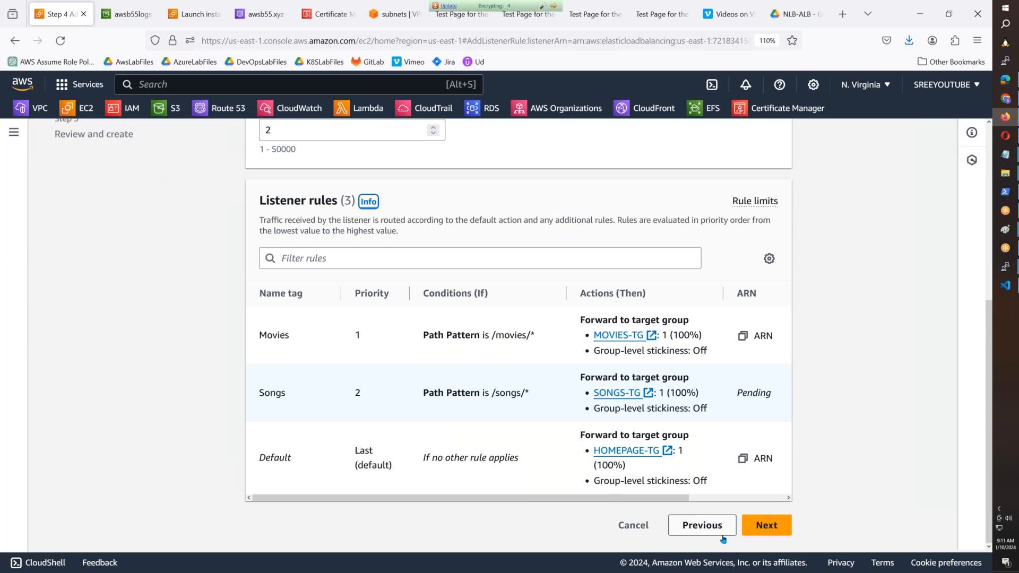
{"action": "left_click", "coordinate": [767, 529]}
{"action": "left_click", "coordinate": [764, 526]}
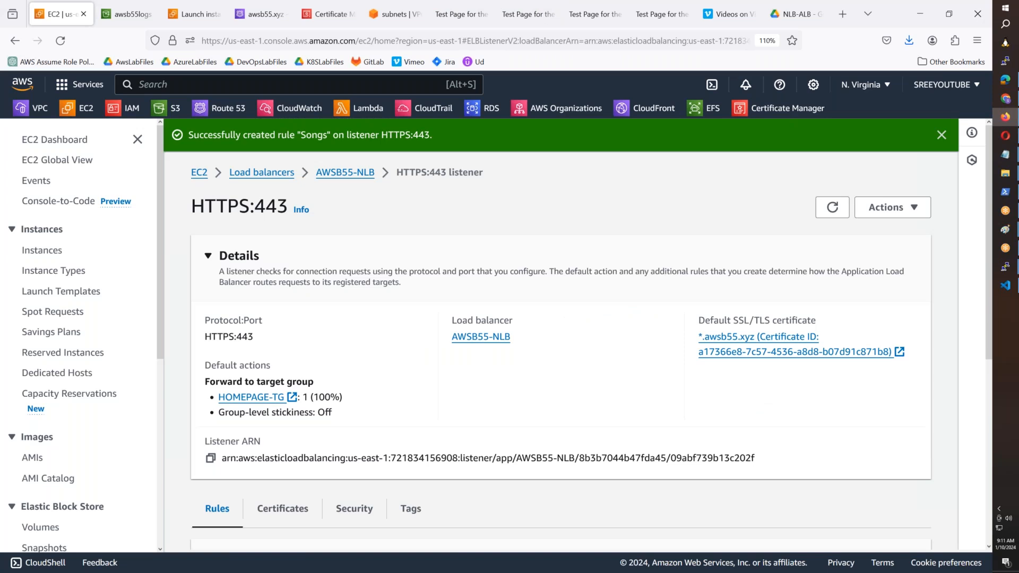
- Start a third rule on the HTTPS:443 listener, name it Support, and continue to its conditions
{"action": "scroll", "coordinate": [822, 467], "scroll_direction": "down", "scroll_amount": 5}
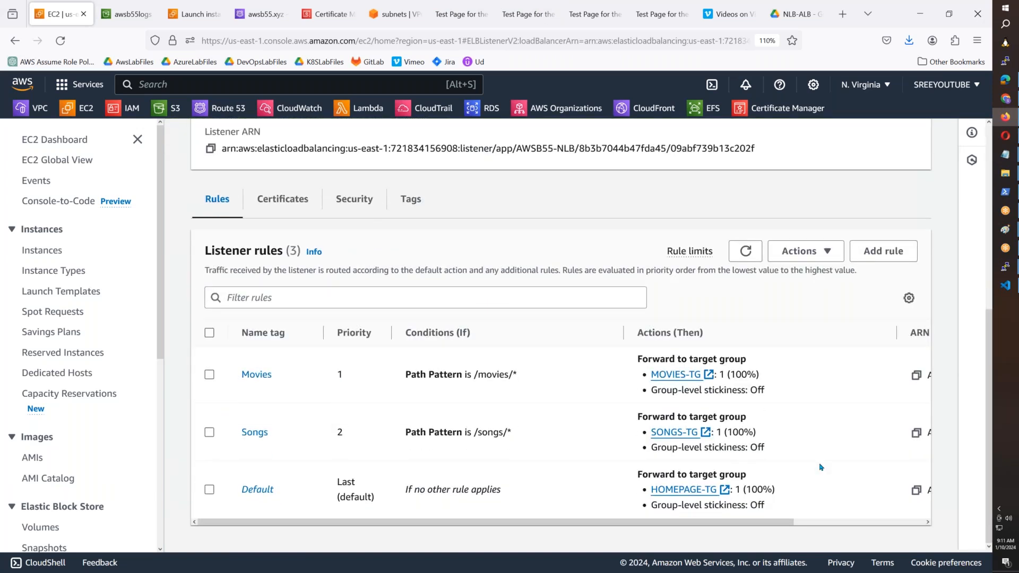
{"action": "left_click", "coordinate": [883, 253]}
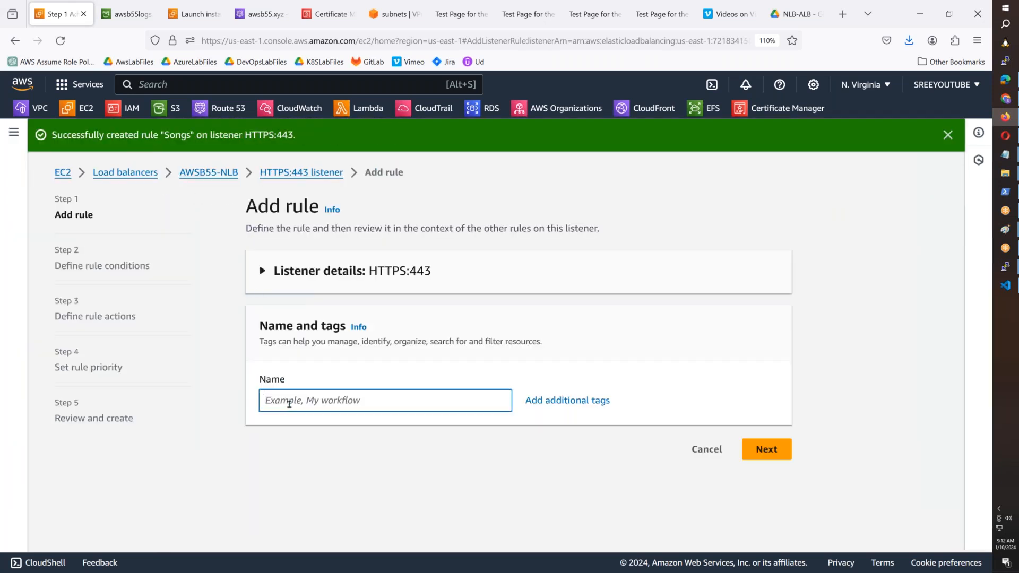
{"action": "type", "text": "/supp"}
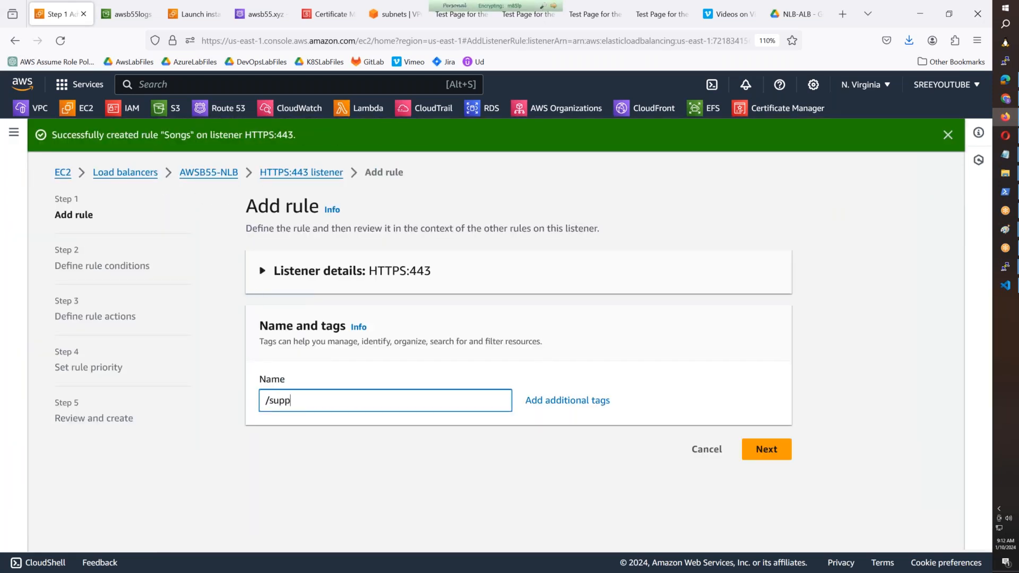
{"action": "type", "text": "ort/*"}
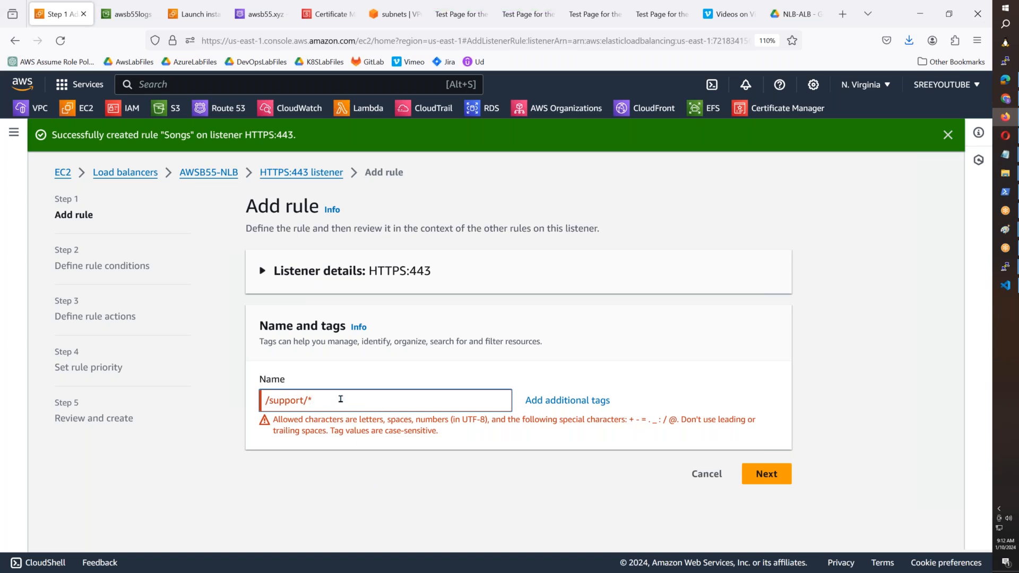
{"action": "key", "text": "Tab"}
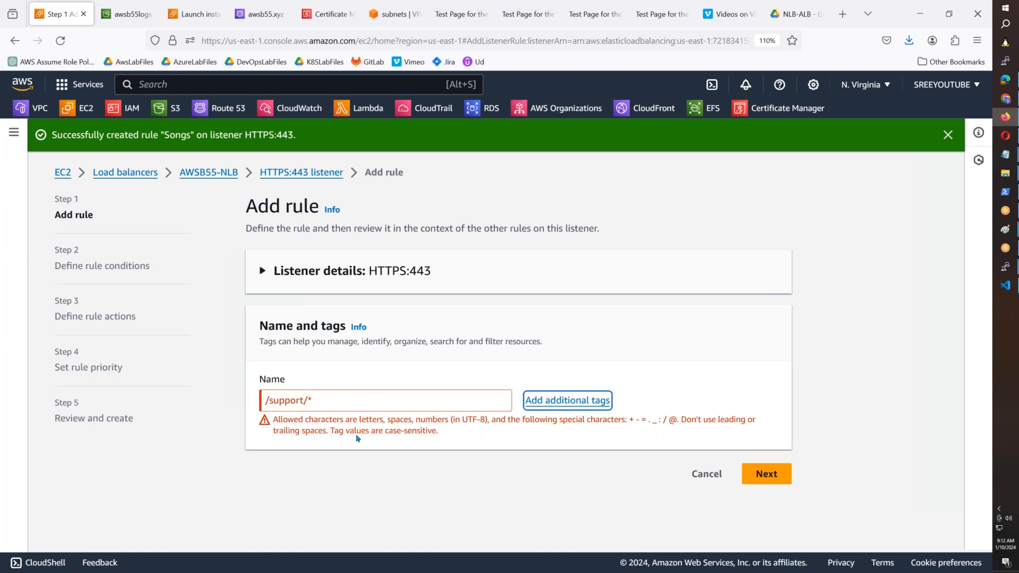
{"action": "key", "text": "shift+Tab"}
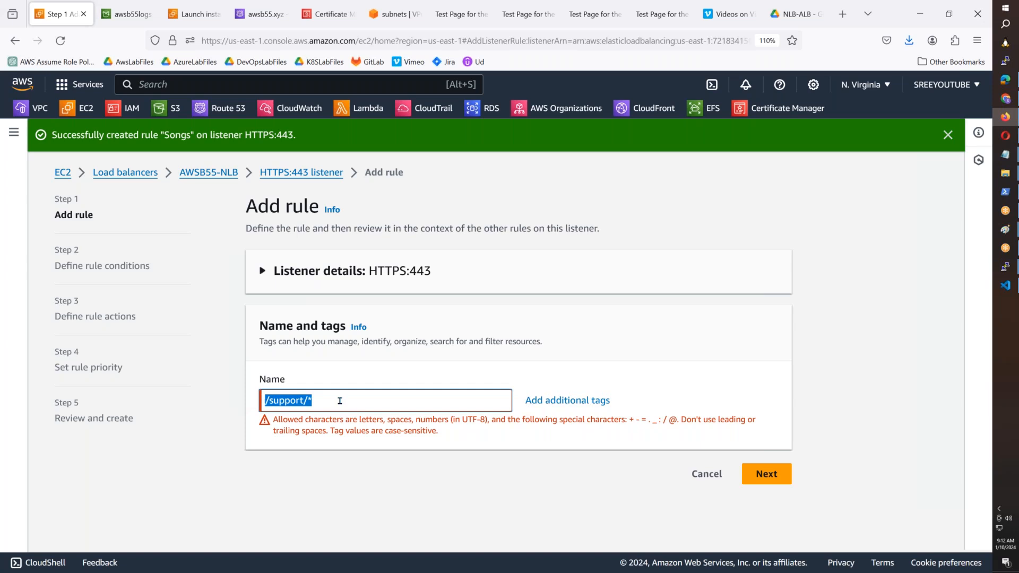
{"action": "type", "text": "Support"}
{"action": "left_click", "coordinate": [760, 458]}
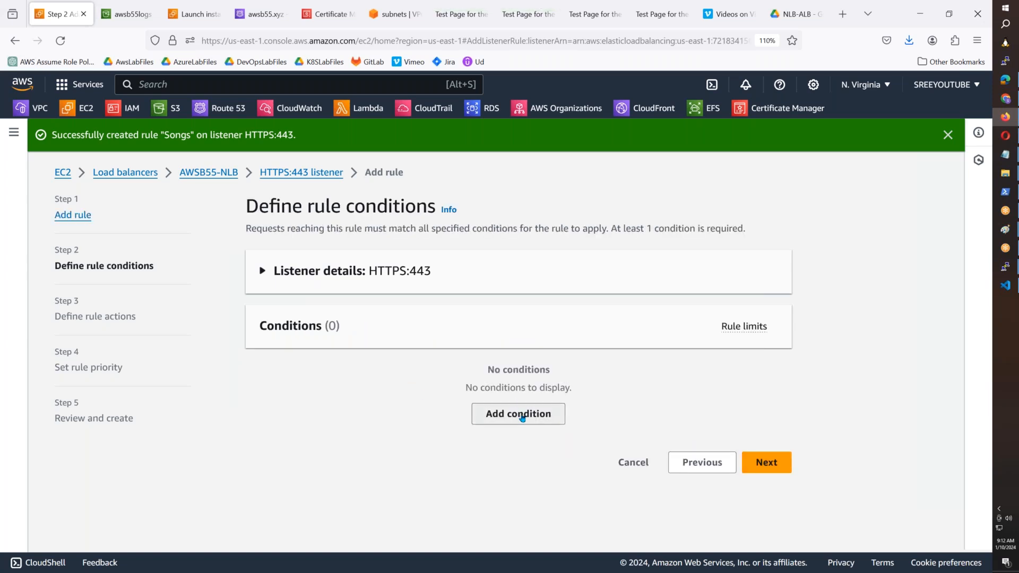
- Add a Path condition matching /support/* to the Support rule, with a second path value row
{"action": "left_click", "coordinate": [522, 418]}
{"action": "left_click", "coordinate": [300, 356]}
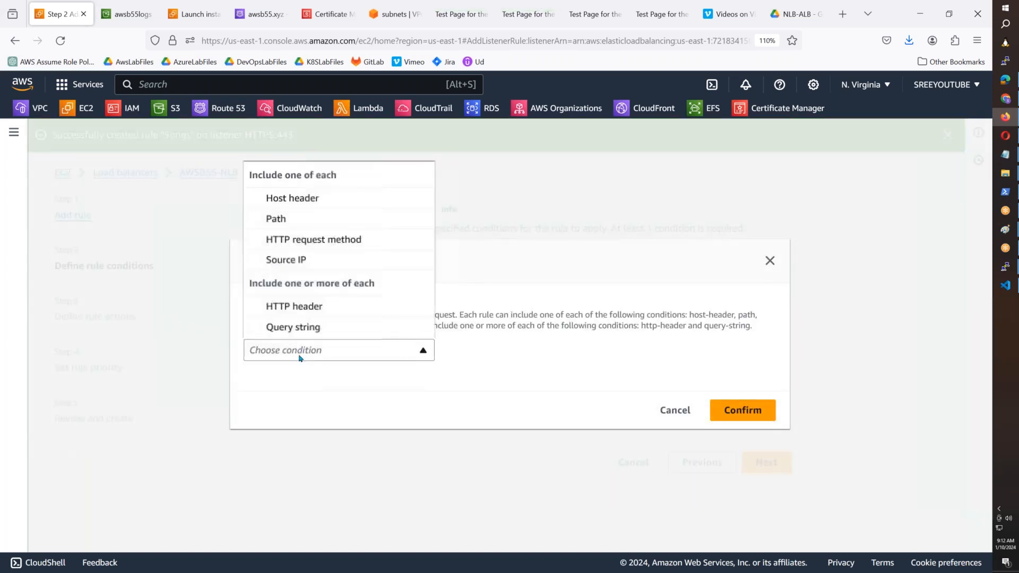
{"action": "left_click", "coordinate": [308, 220]}
{"action": "type", "text": "/suuport/*"}
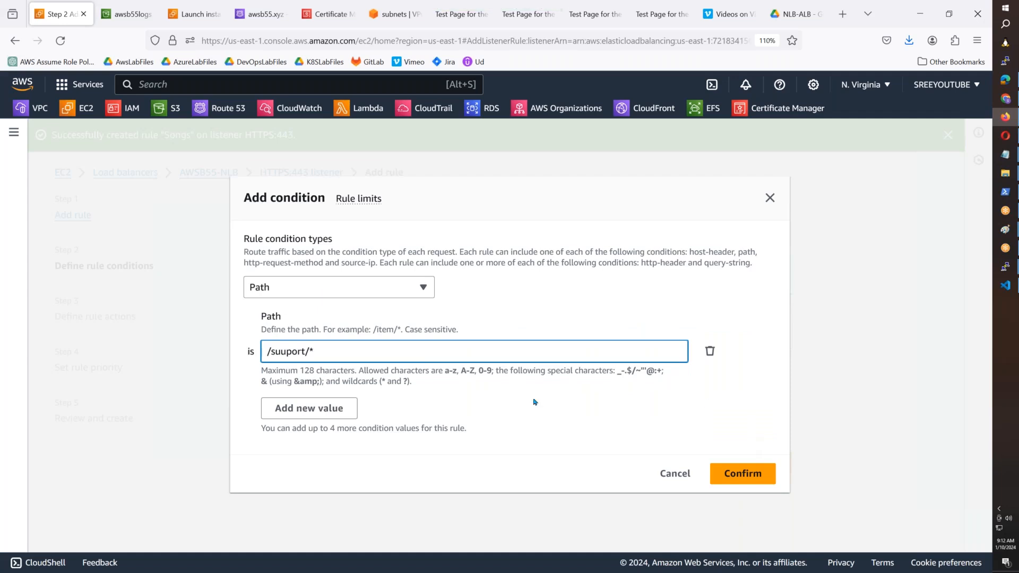
{"action": "left_click", "coordinate": [329, 410]}
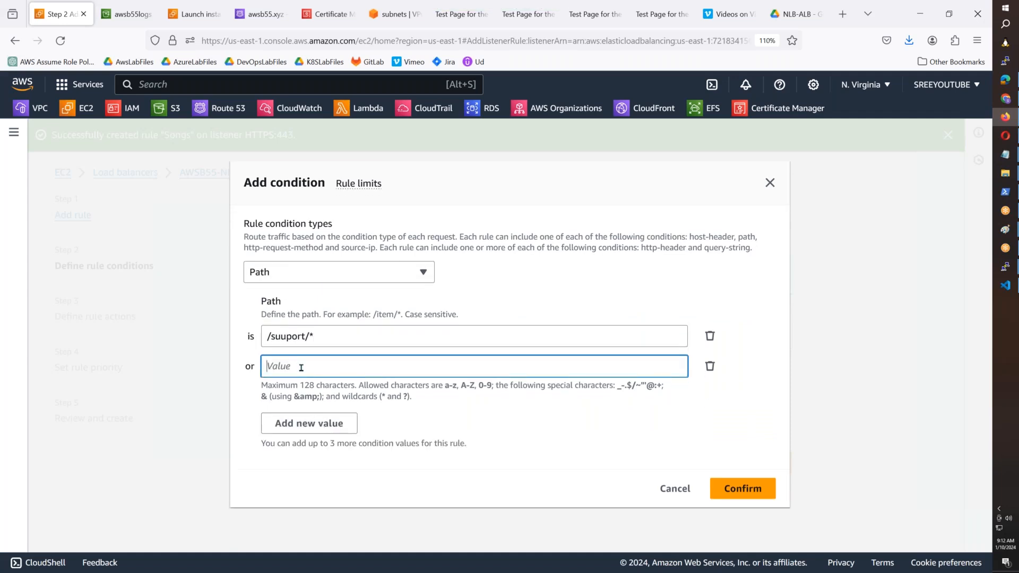
{"action": "left_click", "coordinate": [286, 337]}
{"action": "key", "text": "BackSpace"}
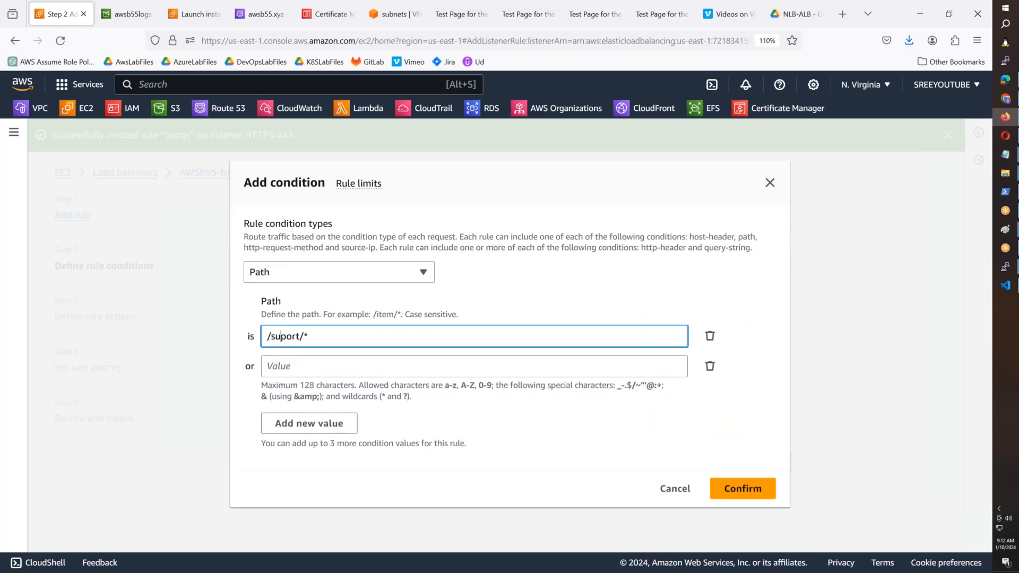
{"action": "type", "text": "p"}
- Add /help/* and /sos/* as alternative path values, confirm the condition, and continue to the Support rule's actions
{"action": "left_click", "coordinate": [290, 367]}
{"action": "type", "text": "/help"}
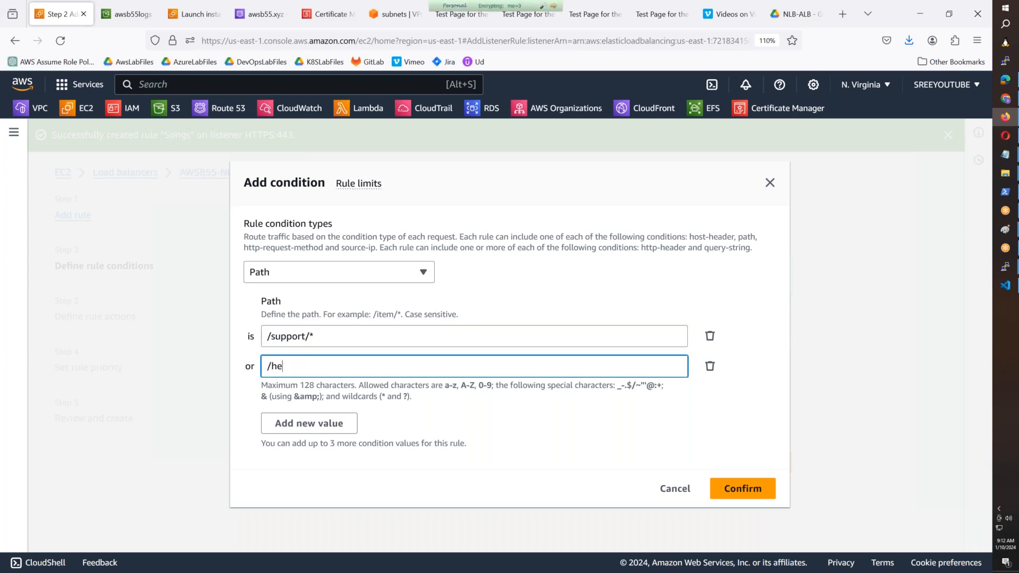
{"action": "left_click", "coordinate": [303, 424]}
{"action": "type", "text": "/sevi"}
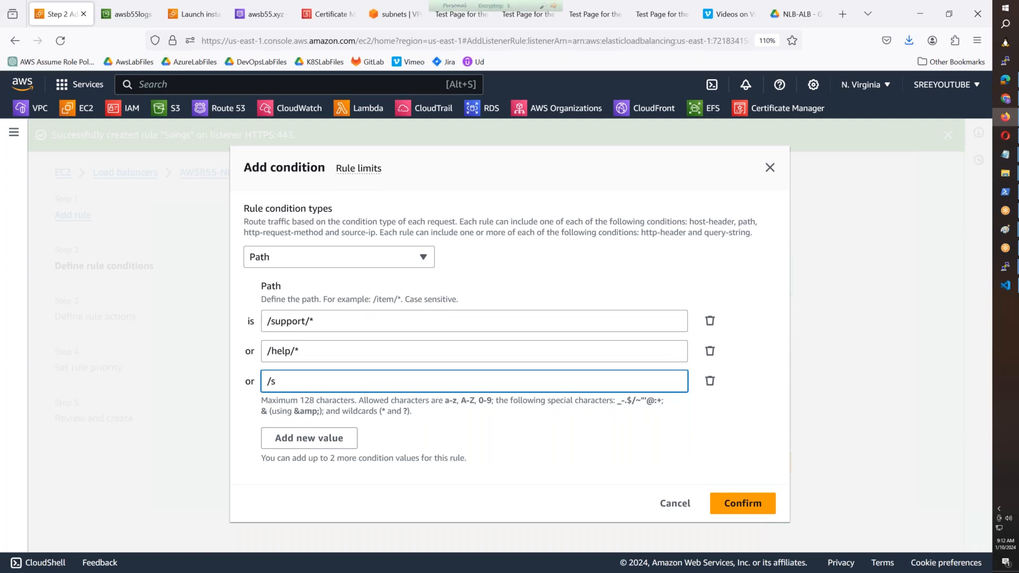
{"action": "key", "text": "BackSpace"}
{"action": "key", "text": "BackSpace"}
{"action": "key", "text": "BackSpace"}
{"action": "key", "text": "BackSpace"}
{"action": "type", "text": "sos/*"}
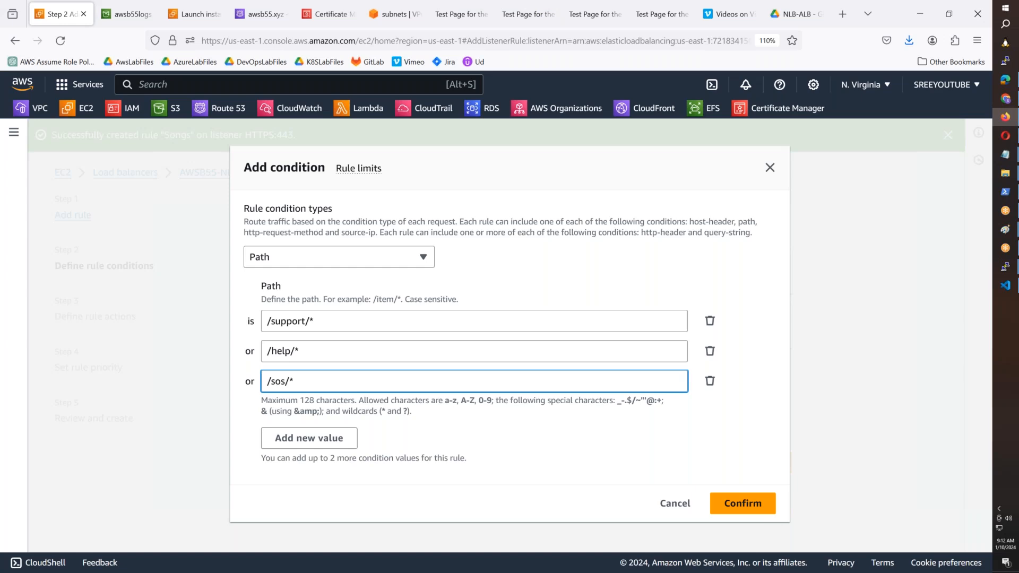
{"action": "left_click", "coordinate": [743, 504]}
{"action": "left_click", "coordinate": [763, 539]}
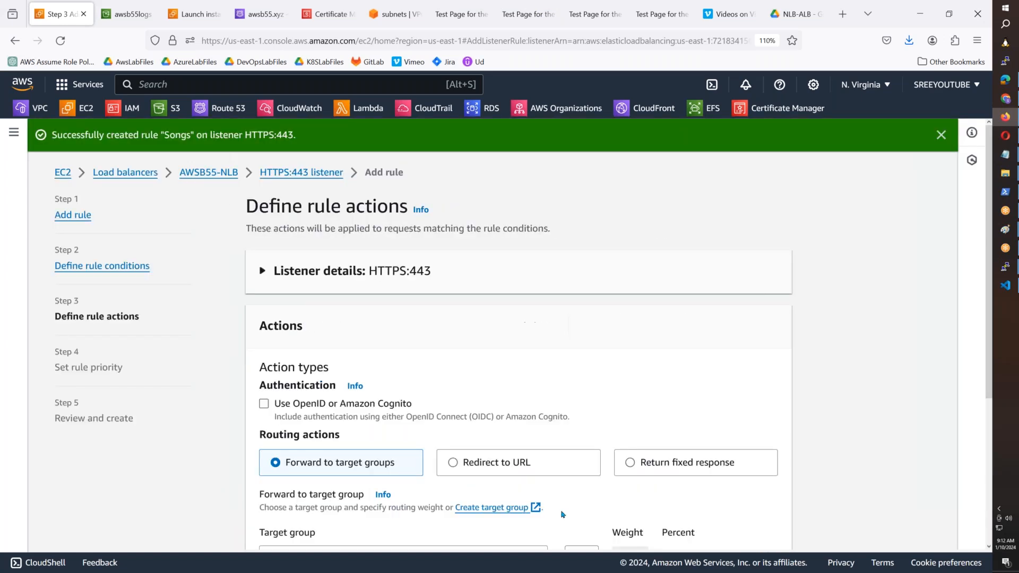
{"action": "scroll", "coordinate": [489, 422], "scroll_direction": "down", "scroll_amount": 3}
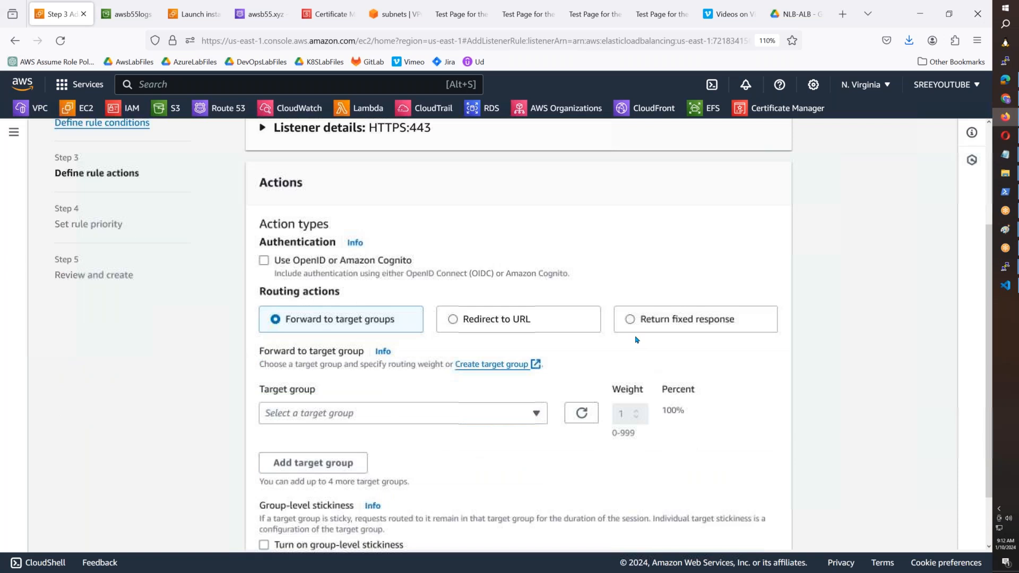
{"action": "left_click", "coordinate": [631, 320]}
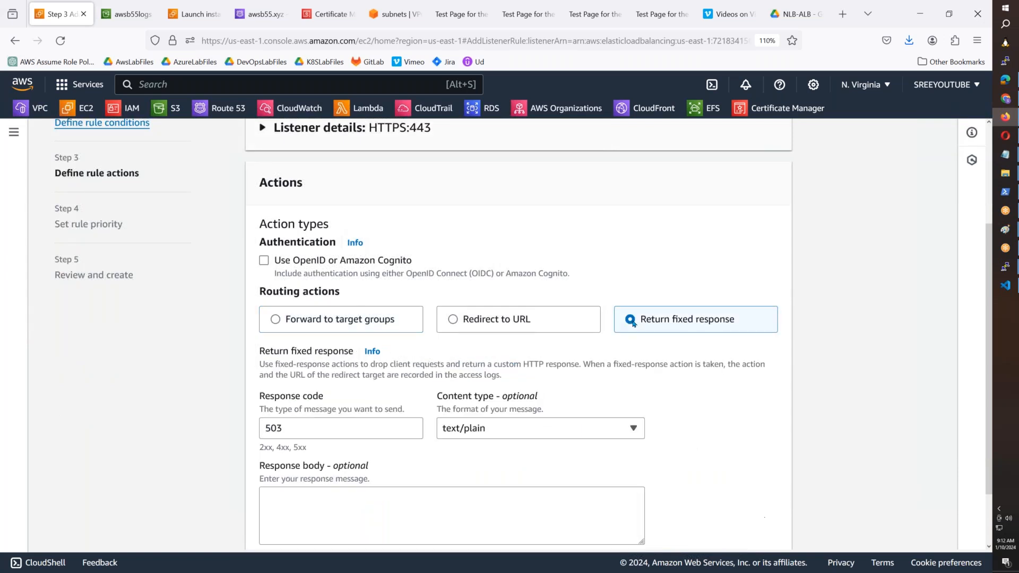
{"action": "double_click", "coordinate": [268, 427]}
{"action": "type", "text": "200"}
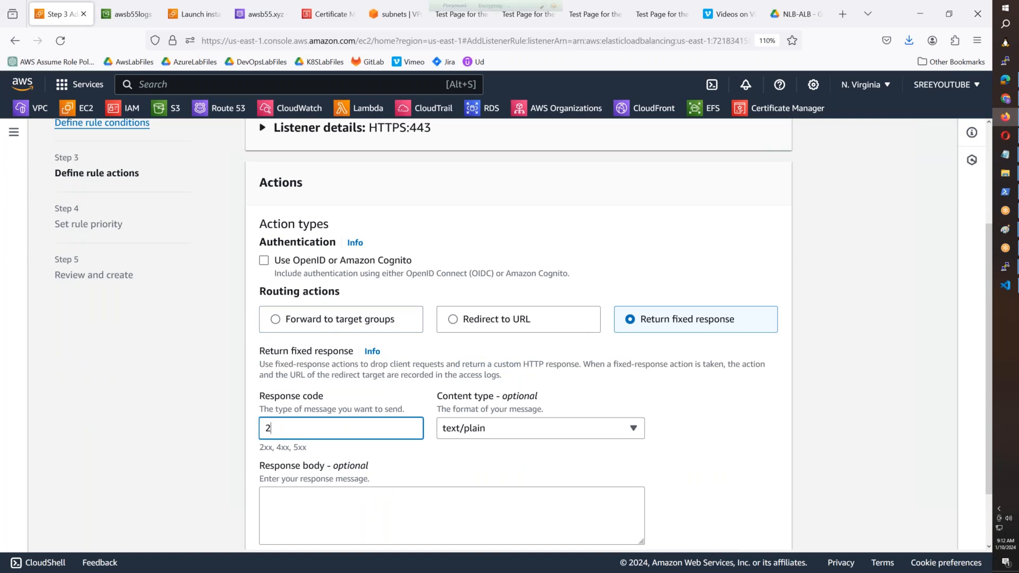
{"action": "left_click", "coordinate": [467, 321]}
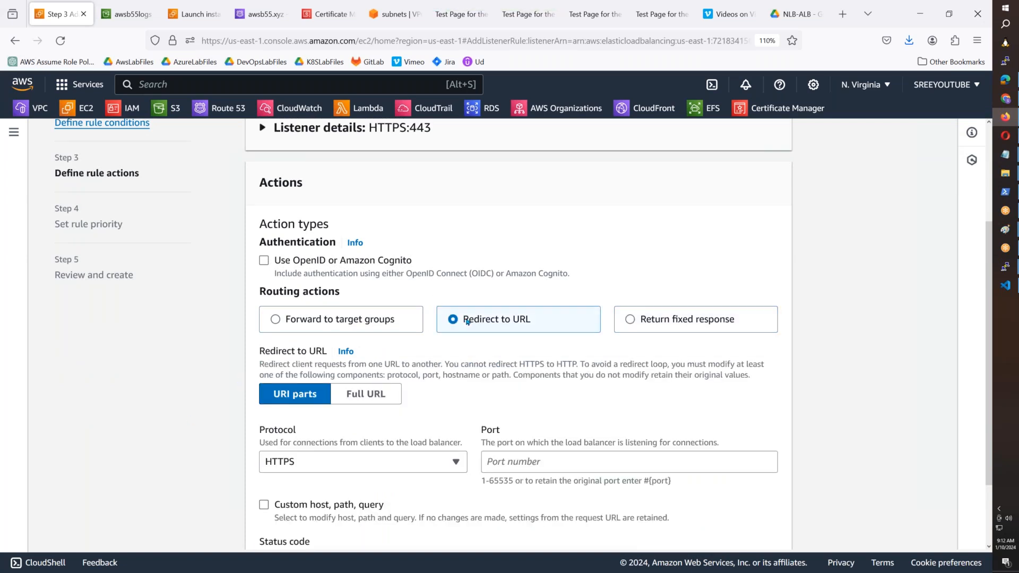
{"action": "left_click", "coordinate": [363, 399]}
- Set the Support rule to return a fixed response with response code 200
{"action": "left_click", "coordinate": [631, 319]}
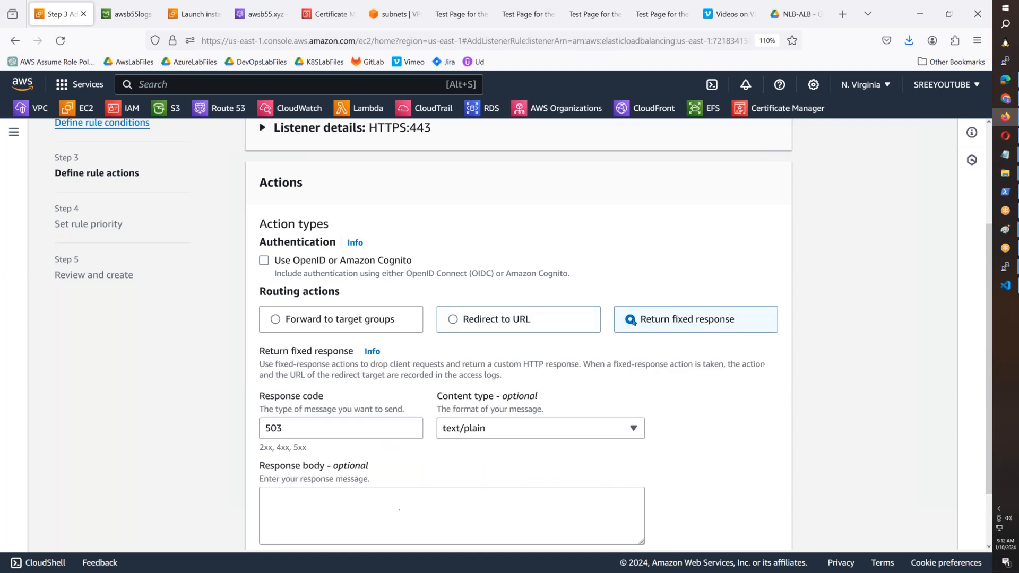
{"action": "double_click", "coordinate": [367, 433]}
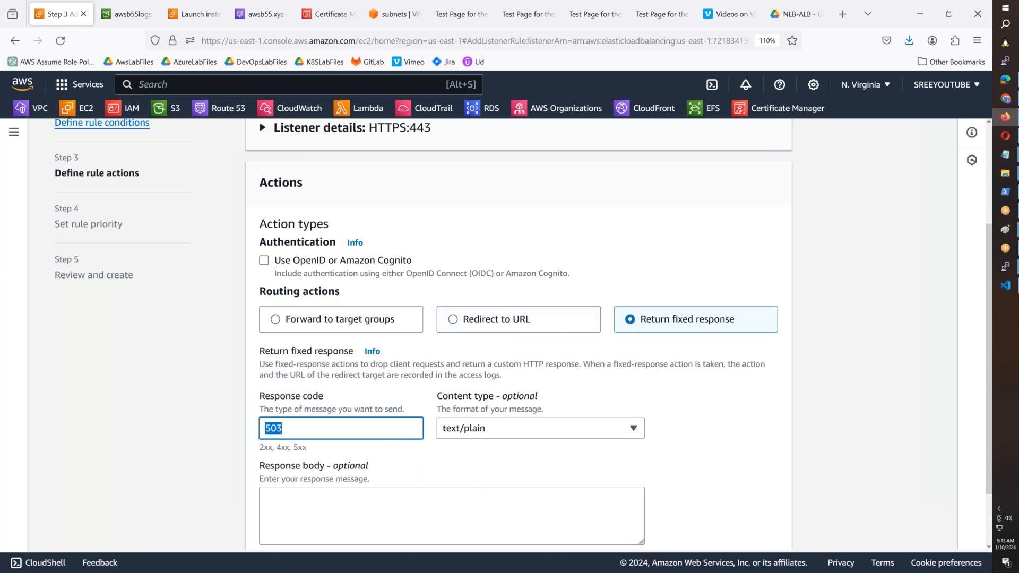
{"action": "type", "text": "200"}
{"action": "left_click", "coordinate": [284, 516]}
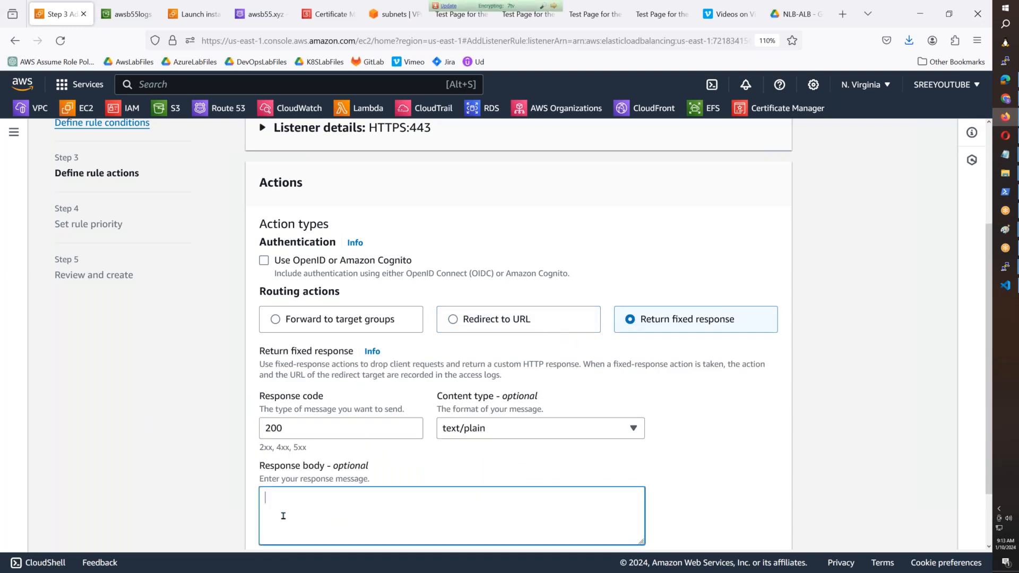
- Switch to Visual Studio Code, create a file named help.html, and insert the HTML boilerplate
{"action": "left_click", "coordinate": [1006, 286]}
{"action": "left_click", "coordinate": [120, 69]}
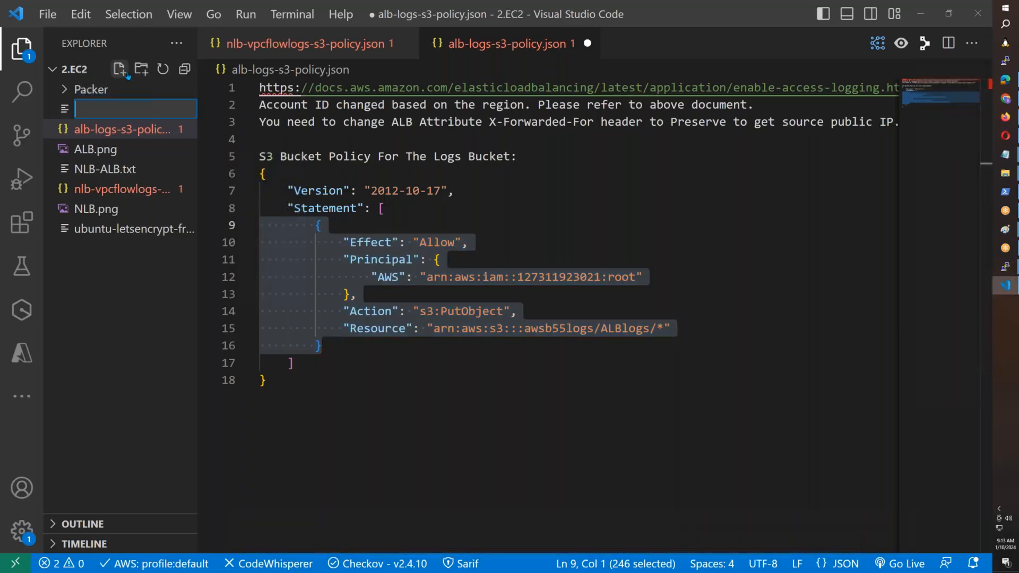
{"action": "type", "text": "help.html"}
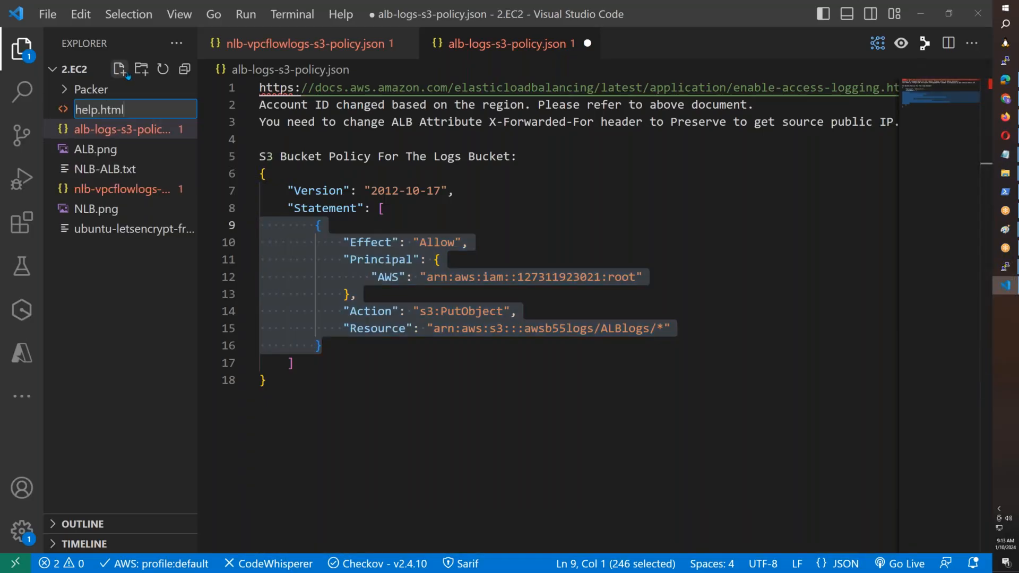
{"action": "key", "text": "Return"}
{"action": "type", "text": "!"}
{"action": "key", "text": "Return"}
- Set the page title to "Help Page" and add an h1 heading reading "Welcome To Support Page" in the body
{"action": "left_click", "coordinate": [318, 243]}
{"action": "left_click_drag", "start_coordinate": [393, 192], "coordinate": [338, 195]}
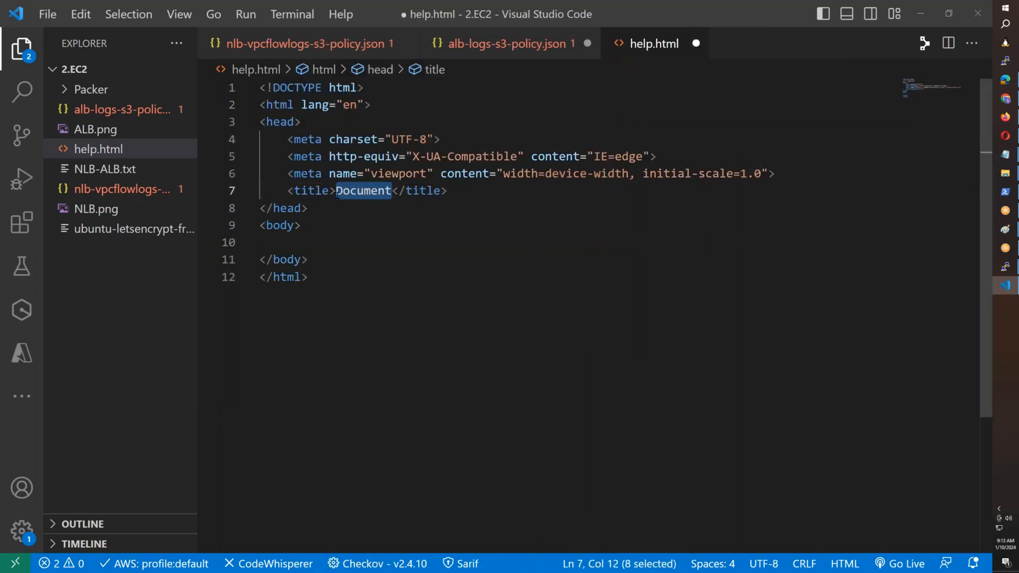
{"action": "type", "text": "Help Page"}
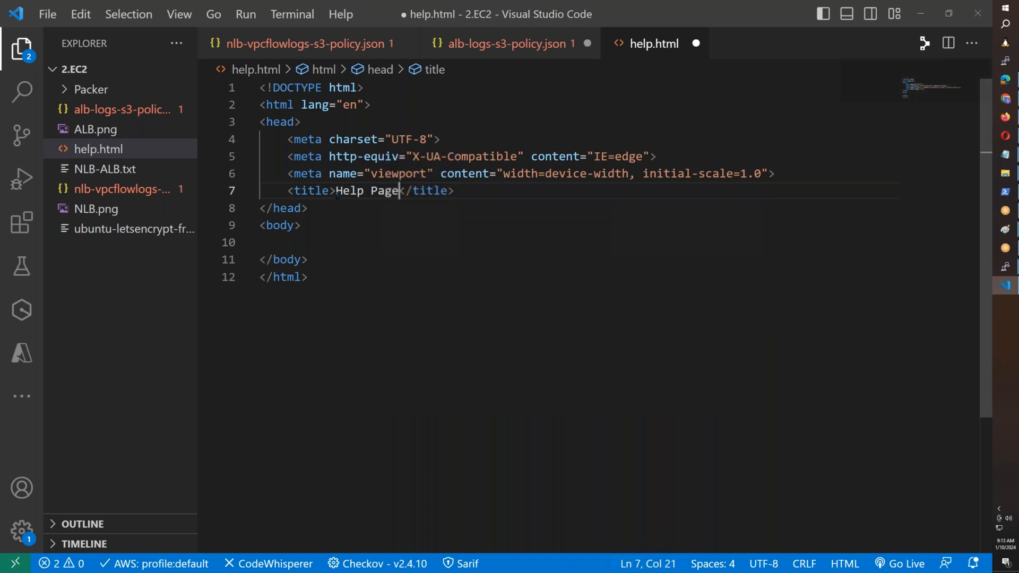
{"action": "left_click", "coordinate": [316, 245]}
{"action": "type", "text": "h1"}
{"action": "key", "text": "Tab"}
{"action": "type", "text": "Welcome "}
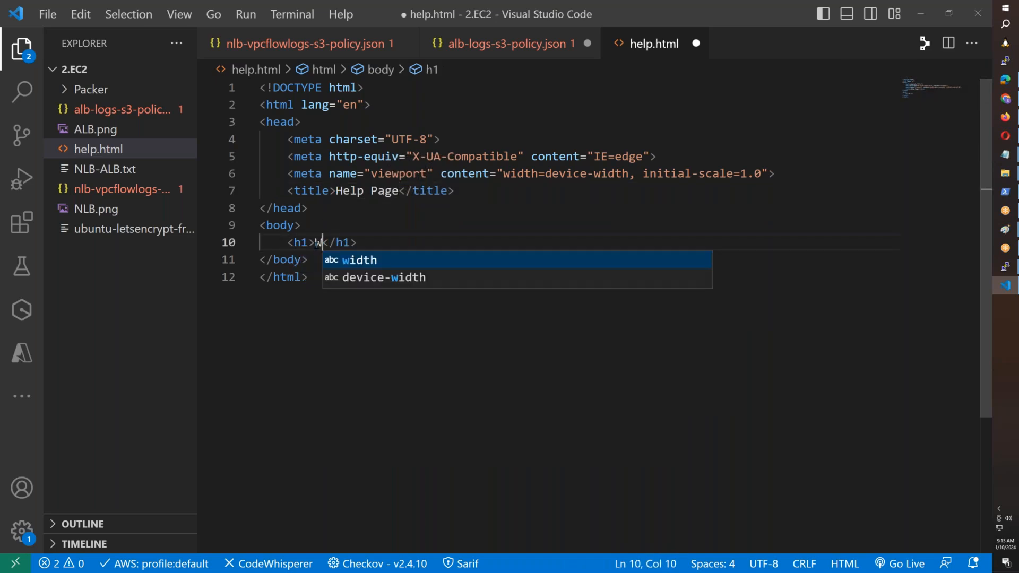
{"action": "type", "text": "To Su["}
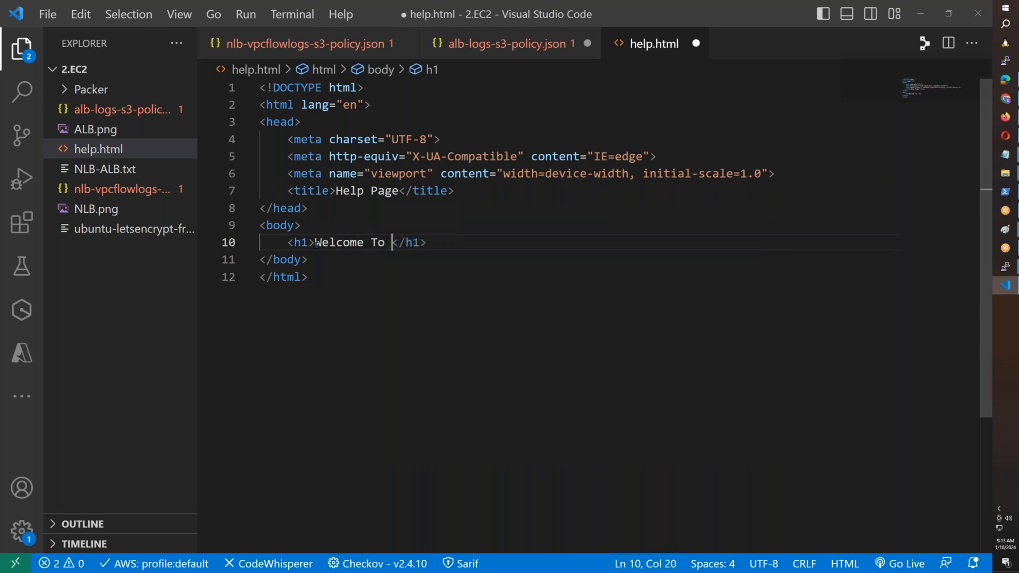
{"action": "type", "text": "port Page"}
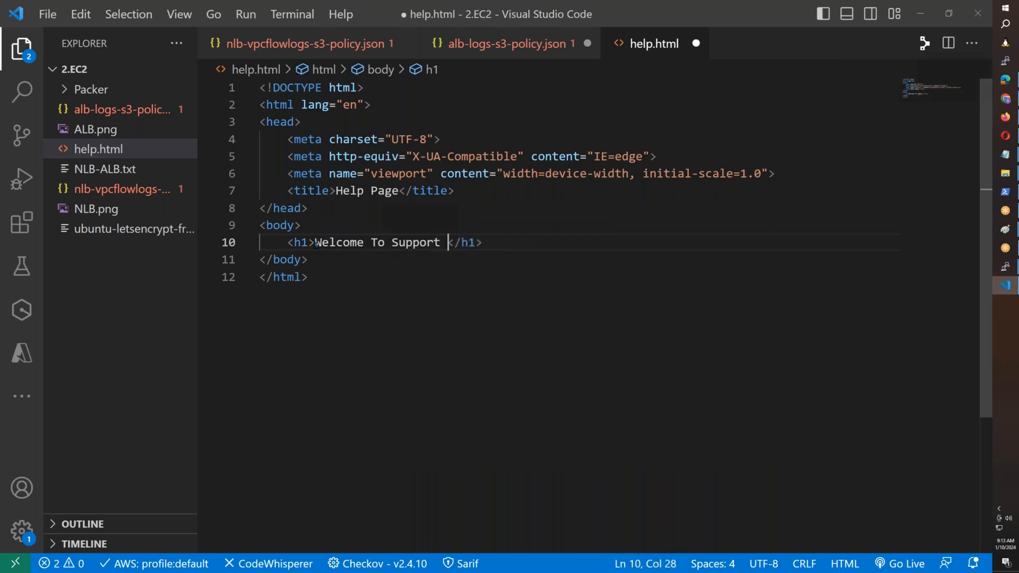
- Add a paragraph reading "Dail 100 For Help" below the heading in help.html
{"action": "left_click", "coordinate": [519, 240]}
{"action": "key", "text": "Return"}
{"action": "type", "text": "p"}
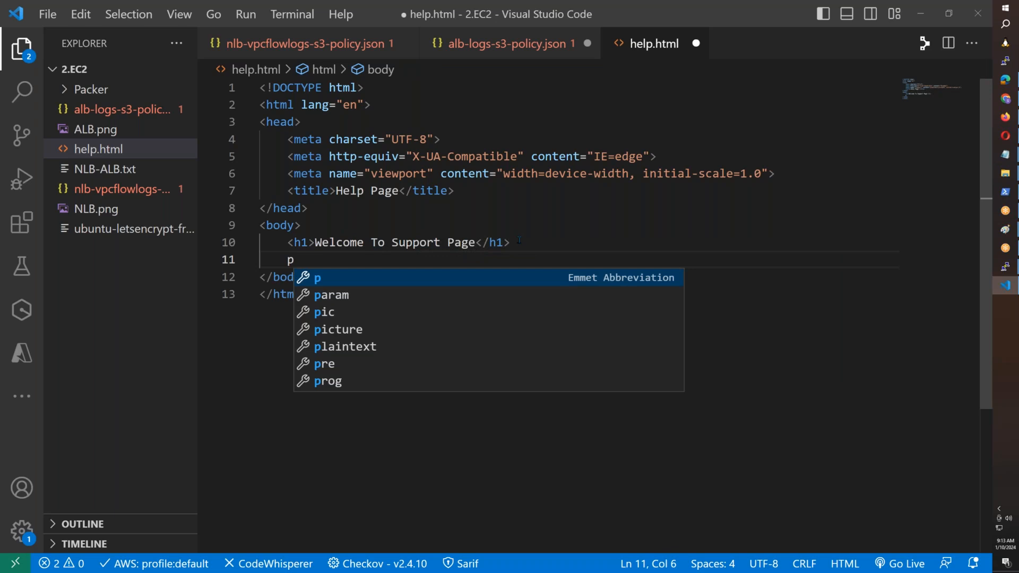
{"action": "key", "text": "Tab"}
{"action": "type", "text": "Dasil"}
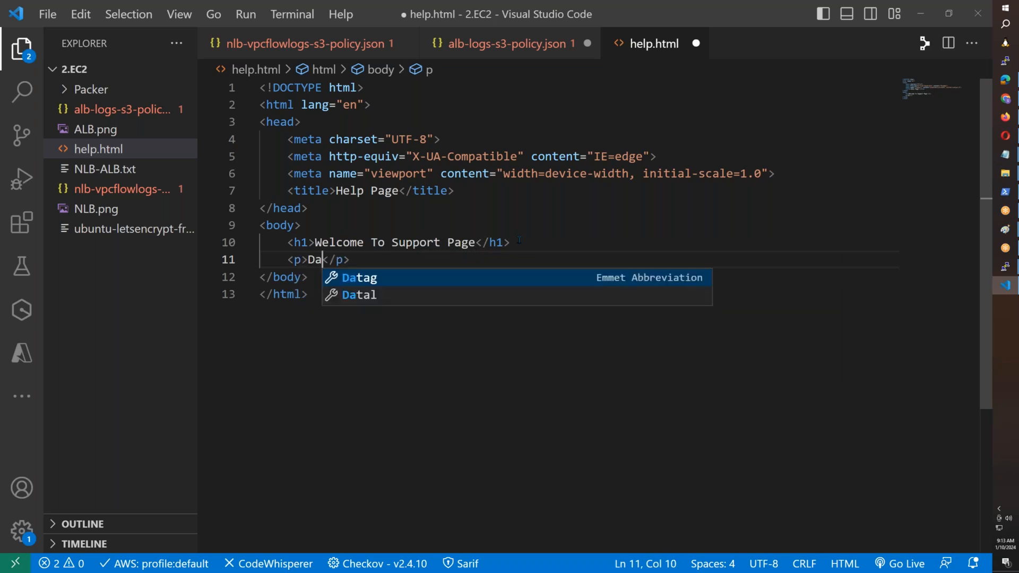
{"action": "key", "text": "BackSpace"}
{"action": "key", "text": "BackSpace"}
{"action": "key", "text": "BackSpace"}
{"action": "key", "text": "BackSpace"}
{"action": "type", "text": "il 100 F"}
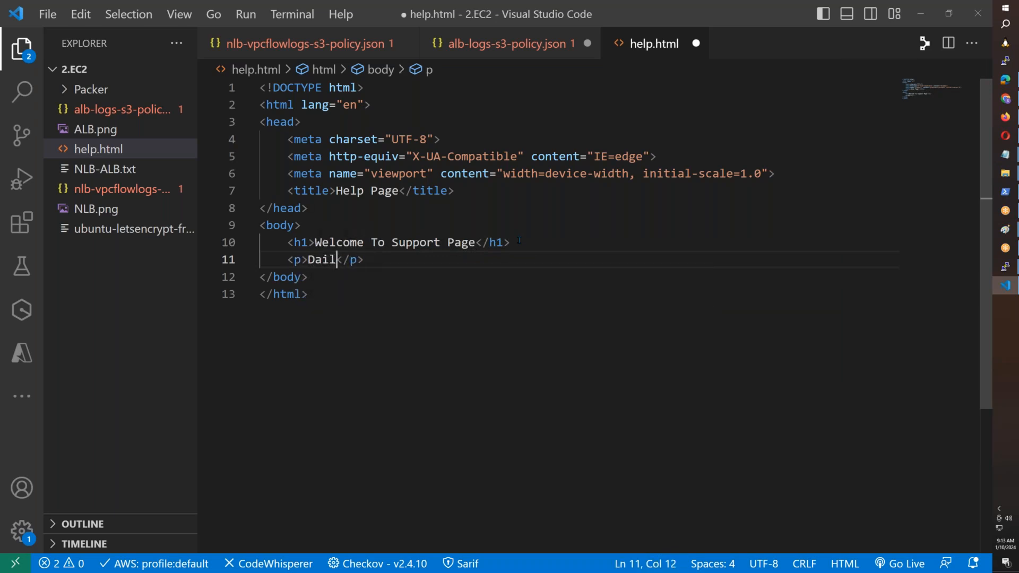
{"action": "type", "text": "or Help"}
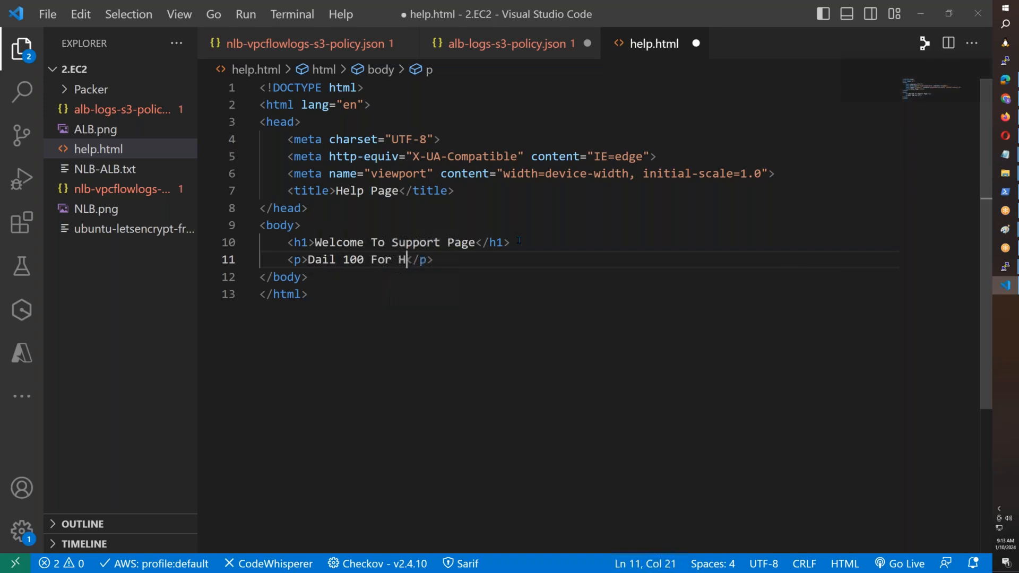
- Copy all of help.html's markup into the fixed response body in the AWS console and continue to the rule priority
{"action": "key", "text": "ctrl+a"}
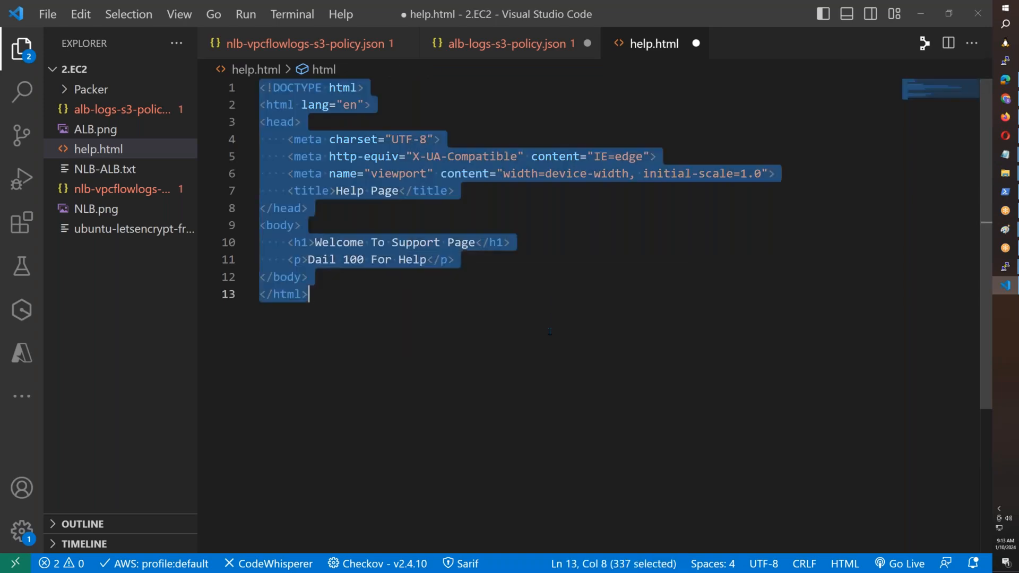
{"action": "key", "text": "ctrl+c"}
{"action": "key", "text": "alt+Tab"}
{"action": "left_click", "coordinate": [405, 505]}
{"action": "key", "text": "ctrl+v"}
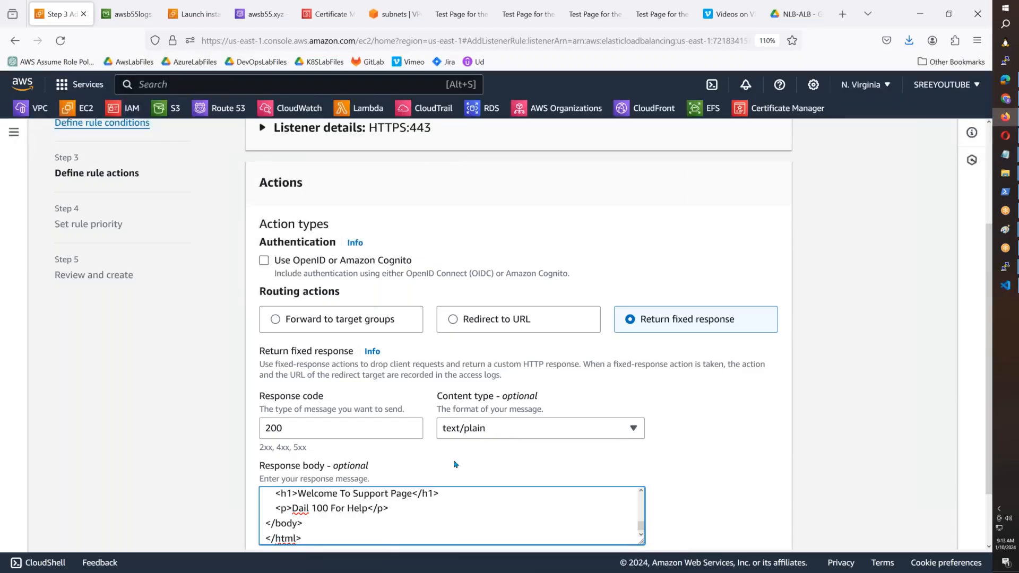
{"action": "scroll", "coordinate": [455, 464], "scroll_direction": "down", "scroll_amount": 2}
{"action": "left_click", "coordinate": [766, 525]}
- Set the Support rule's priority to 3, create the rule, and review the HTTPS:443 listener rules
{"action": "left_click", "coordinate": [263, 417]}
{"action": "type", "text": "2"}
{"action": "key", "text": "BackSpace"}
{"action": "type", "text": "3"}
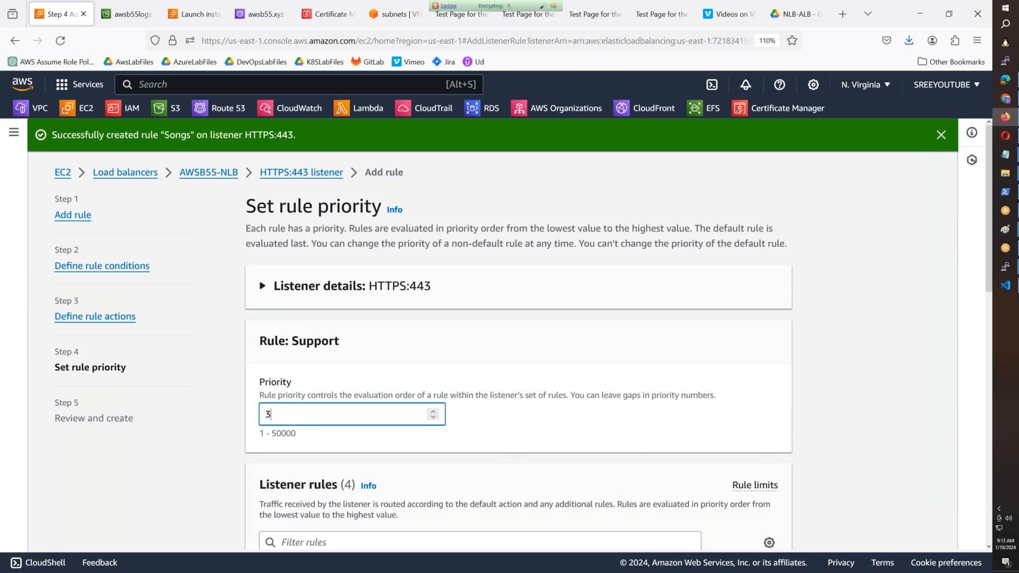
{"action": "scroll", "coordinate": [531, 424], "scroll_direction": "down", "scroll_amount": 8}
{"action": "left_click", "coordinate": [767, 526]}
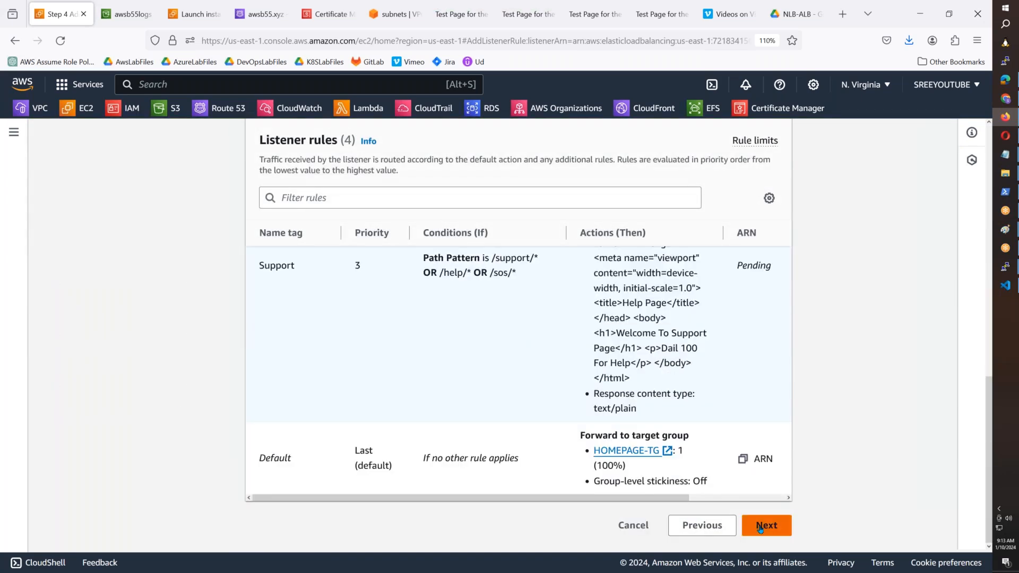
{"action": "scroll", "coordinate": [760, 526], "scroll_direction": "down", "scroll_amount": 10}
{"action": "left_click", "coordinate": [759, 526]}
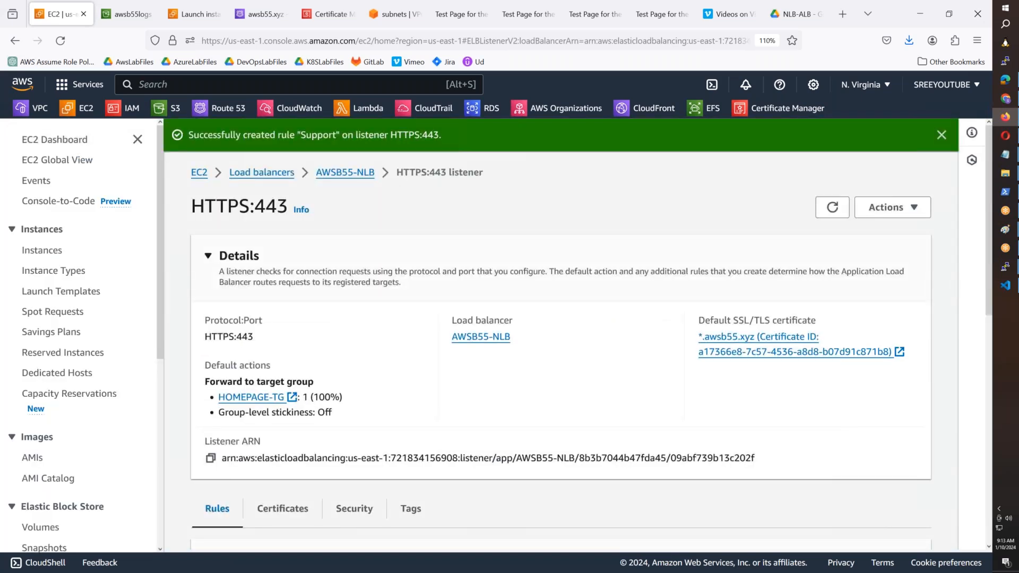
{"action": "scroll", "coordinate": [769, 366], "scroll_direction": "down", "scroll_amount": 5}
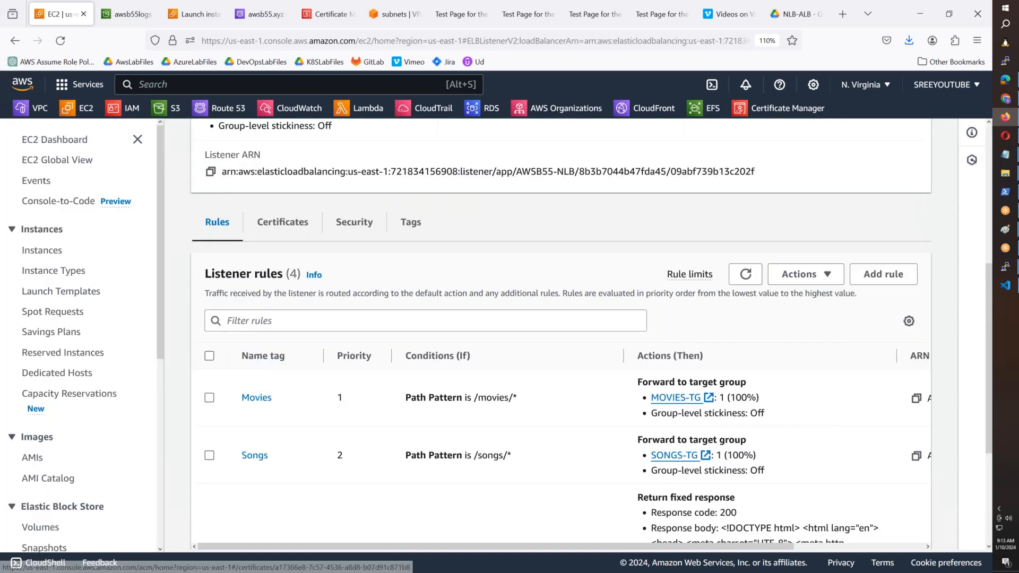
{"action": "scroll", "coordinate": [770, 366], "scroll_direction": "down", "scroll_amount": 2}
{"action": "scroll", "coordinate": [561, 371], "scroll_direction": "up", "scroll_amount": 2}
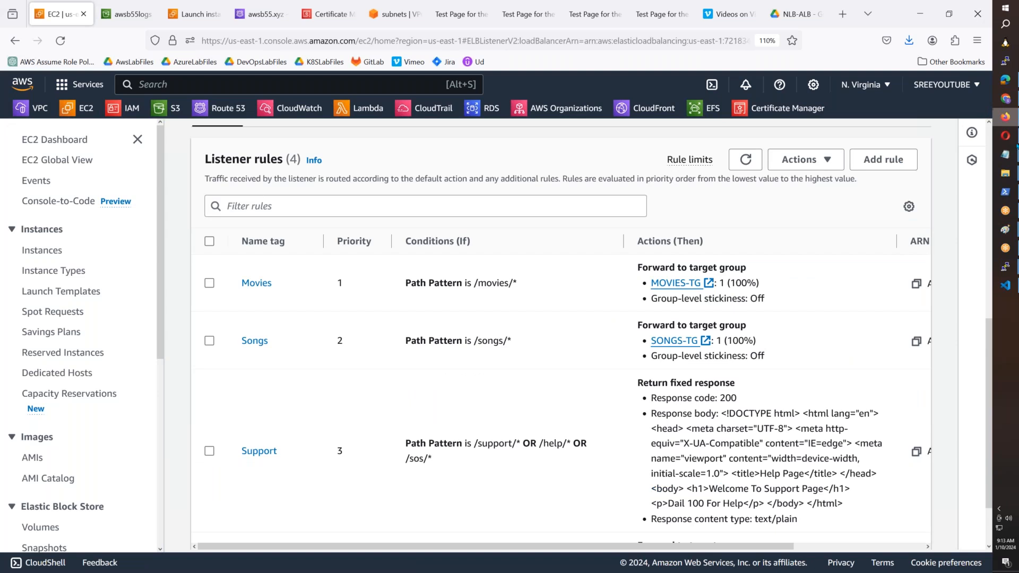
- Switch to Microsoft Edge and reload the awsb55.xyz/movies/ and awsb55.xyz/songs/ pages to test the new rules
{"action": "left_click", "coordinate": [1006, 79]}
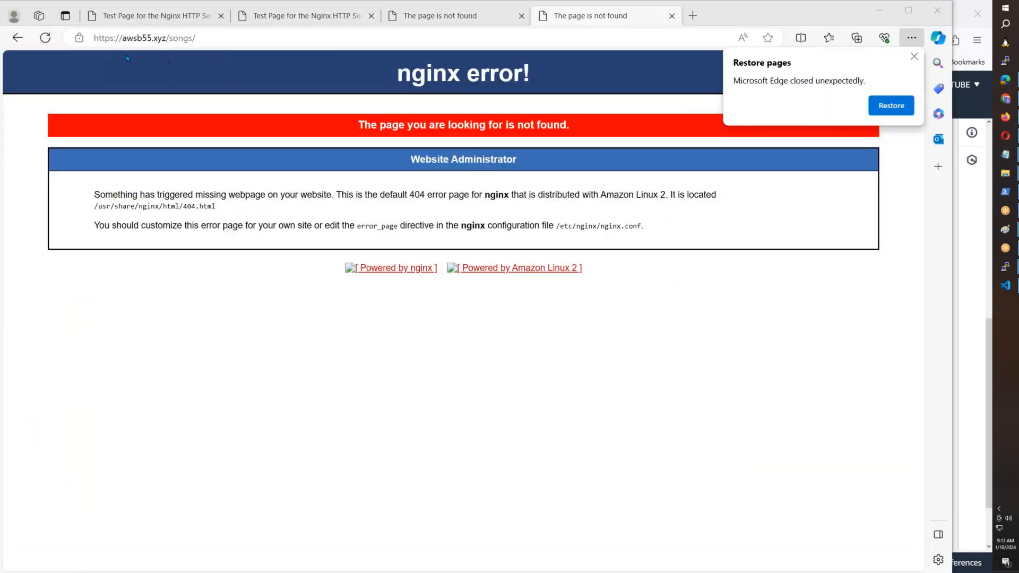
{"action": "left_click", "coordinate": [440, 22]}
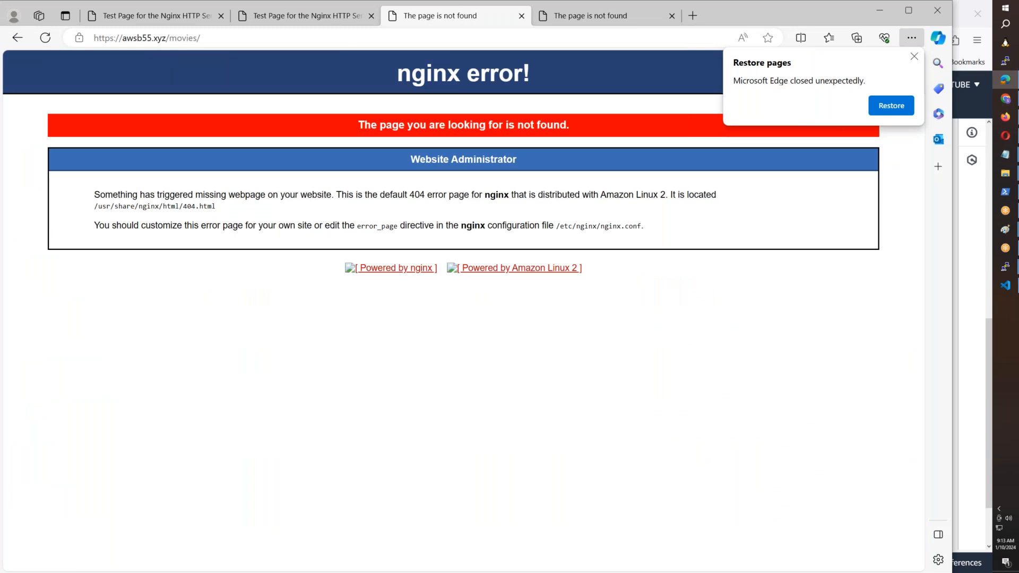
{"action": "left_click", "coordinate": [45, 38]}
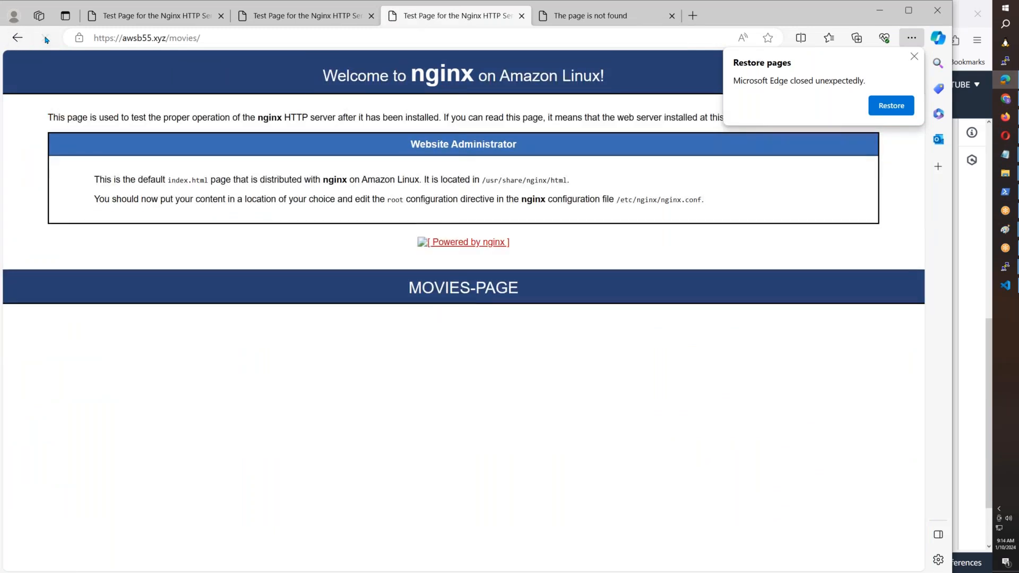
{"action": "left_click", "coordinate": [577, 20]}
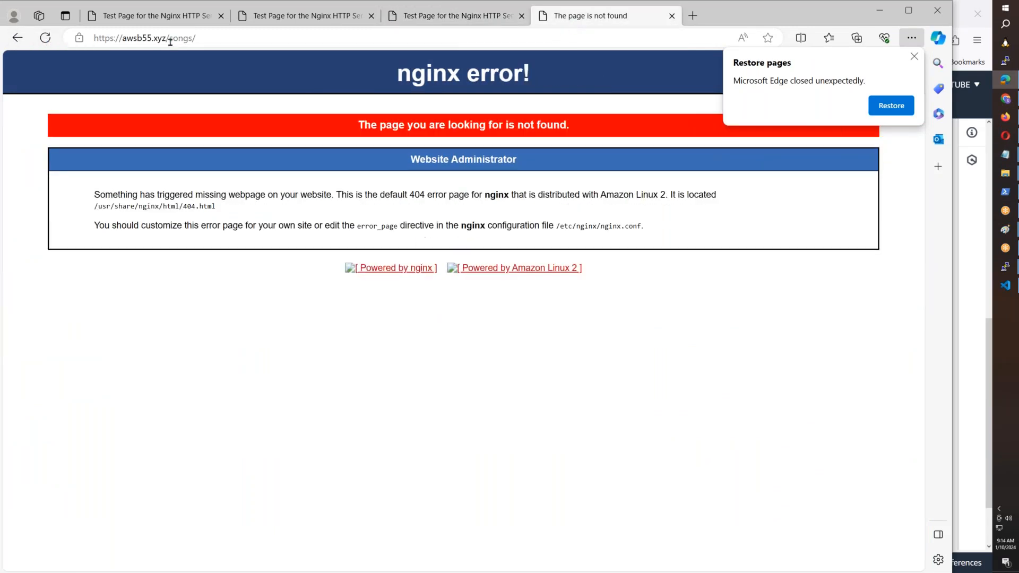
{"action": "left_click", "coordinate": [51, 42]}
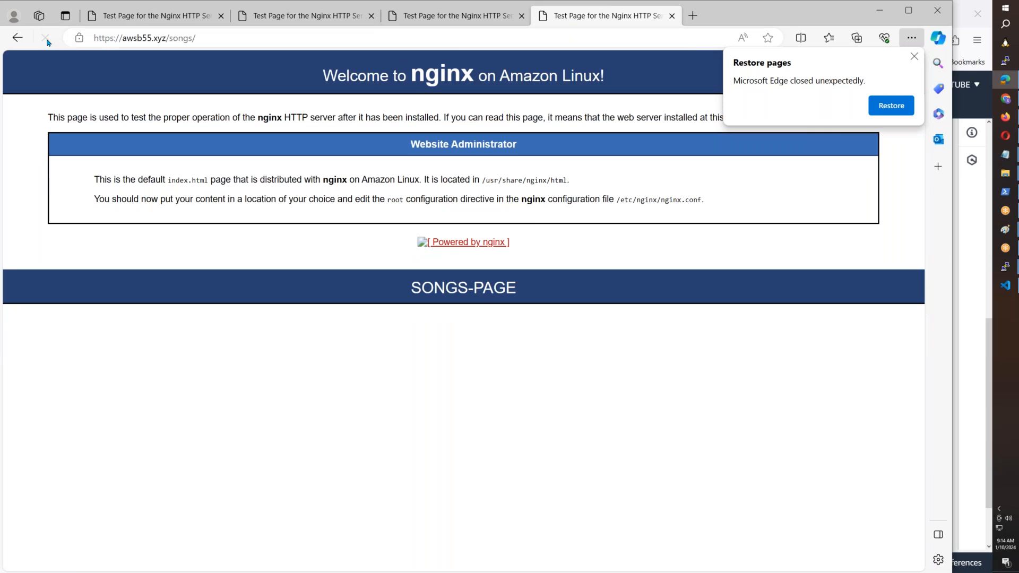
{"action": "left_click", "coordinate": [436, 24]}
{"action": "left_click", "coordinate": [184, 43]}
{"action": "key", "text": "ctrl+c"}
{"action": "key", "text": "ctrl+t"}
{"action": "key", "text": "ctrl+v"}
{"action": "left_click", "coordinate": [123, 38]}
{"action": "type", "text": "www."}
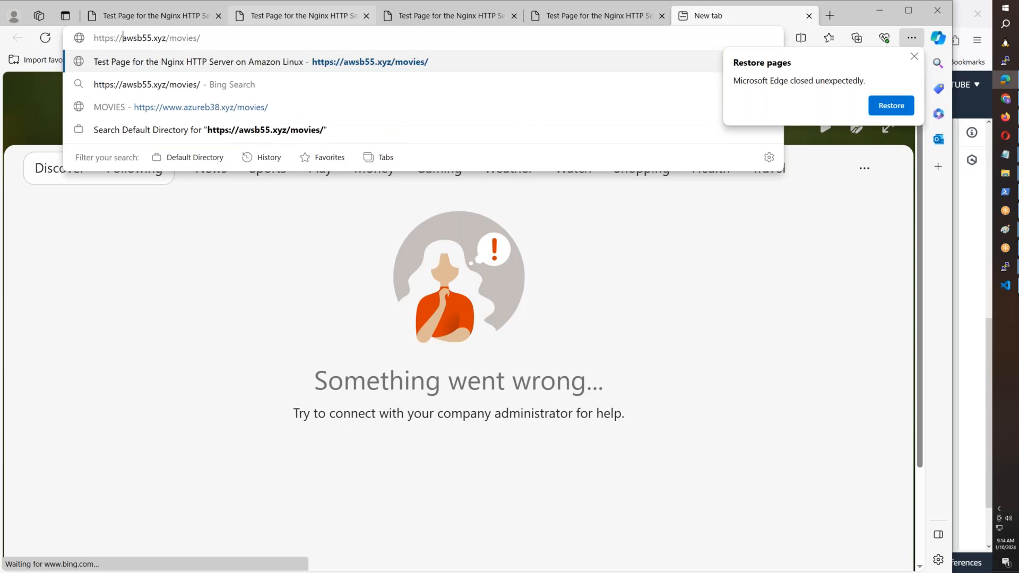
{"action": "key", "text": "Return"}
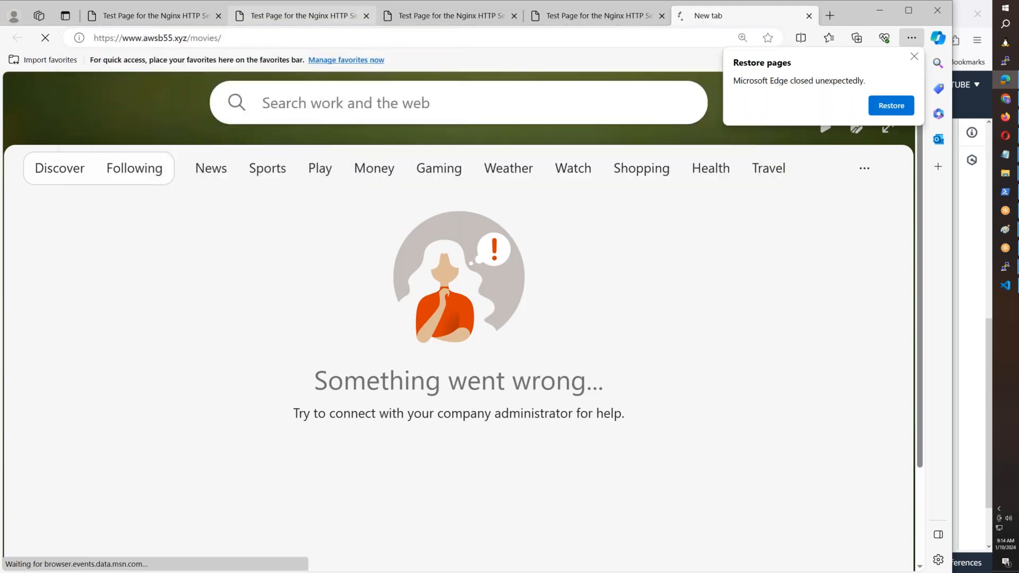
{"action": "left_click", "coordinate": [553, 21]}
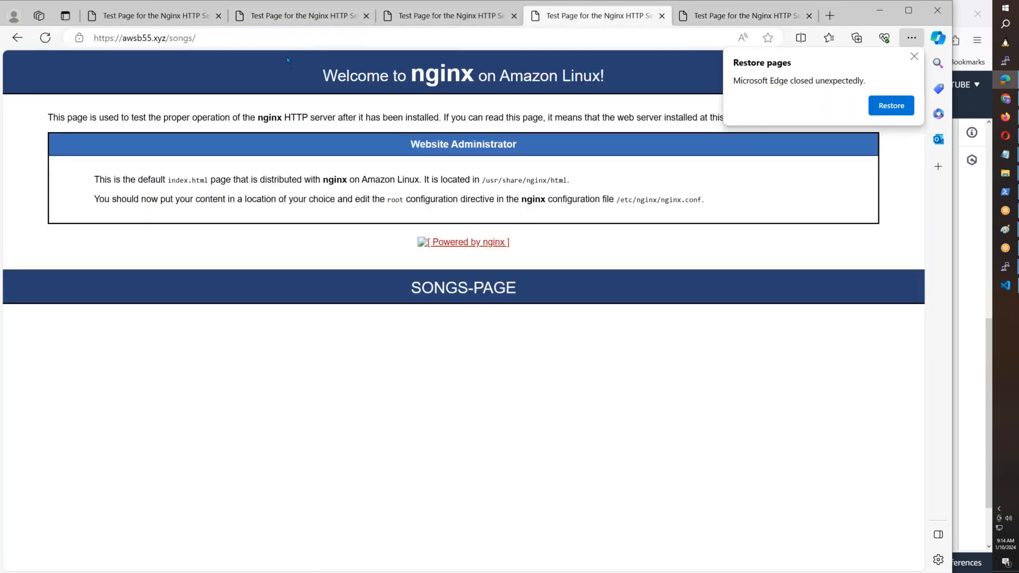
{"action": "left_click", "coordinate": [290, 39]}
{"action": "left_click", "coordinate": [699, 15]}
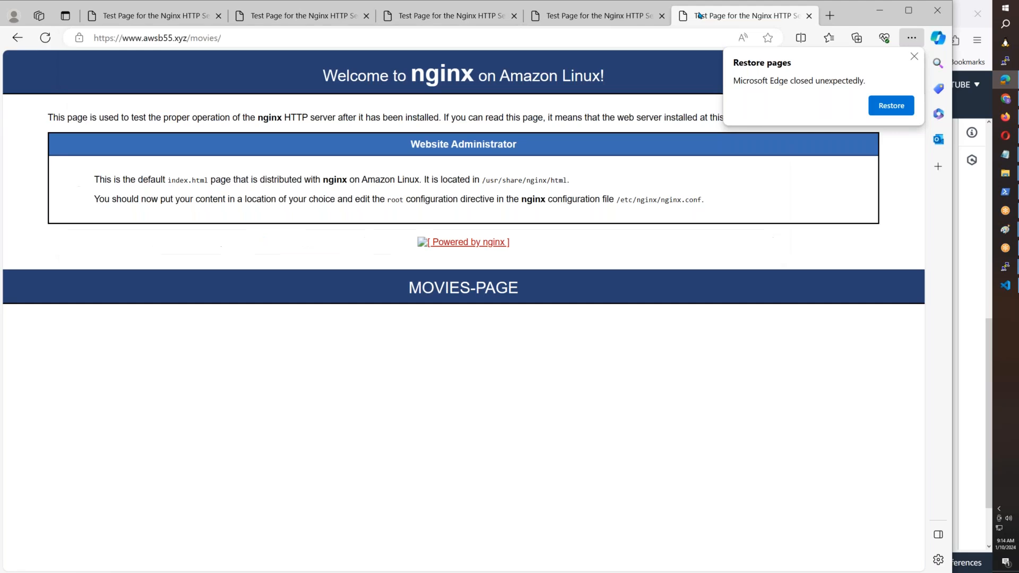
{"action": "key", "text": "ctrl+t"}
{"action": "key", "text": "ctrl+v"}
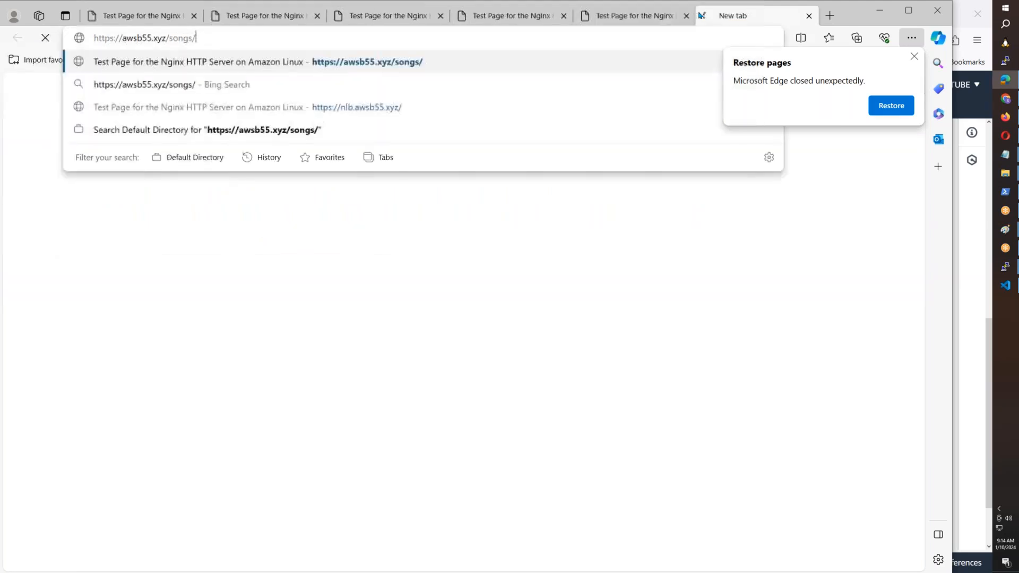
{"action": "key", "text": "Left"}
{"action": "key", "text": "Left"}
{"action": "key", "text": "Left"}
{"action": "key", "text": "Left"}
{"action": "type", "text": "www."}
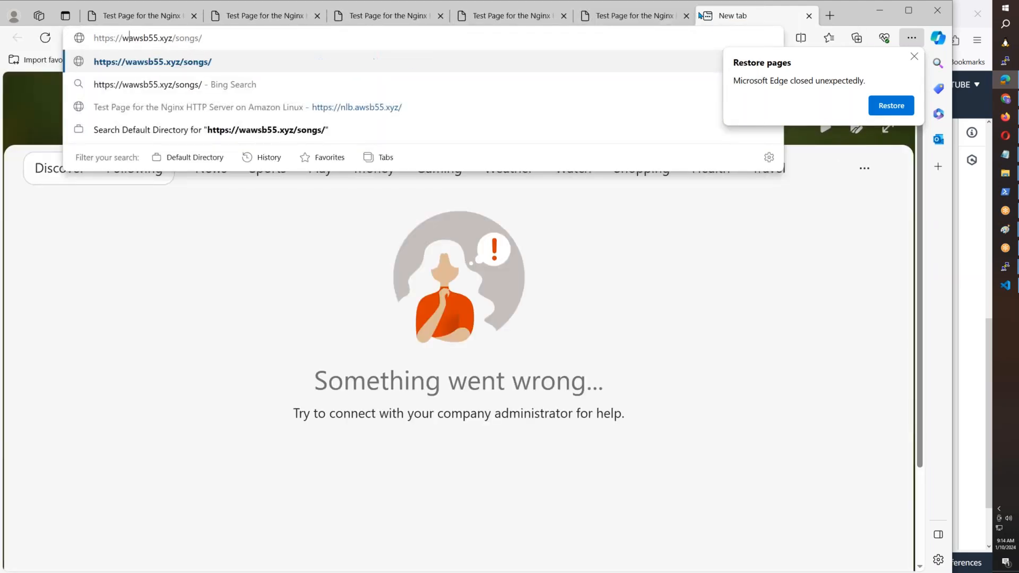
{"action": "key", "text": "Return"}
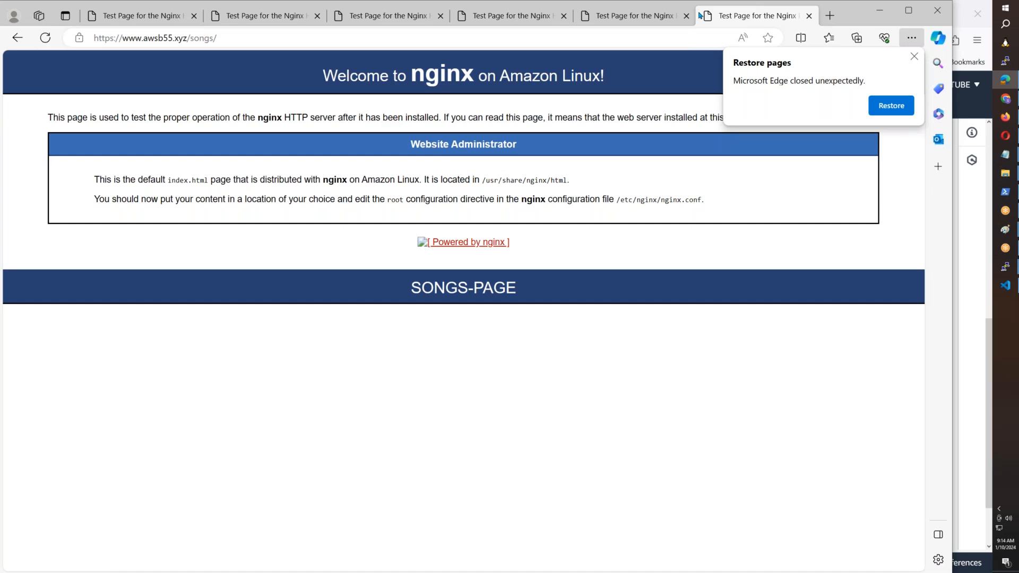
{"action": "key", "text": "ctrl+t"}
{"action": "type", "text": "https://awsb55.xyz/songs/"}
{"action": "key", "text": "BackSpace"}
{"action": "key", "text": "BackSpace"}
{"action": "key", "text": "BackSpace"}
{"action": "key", "text": "BackSpace"}
{"action": "key", "text": "BackSpace"}
{"action": "key", "text": "BackSpace"}
{"action": "type", "text": "sos/"}
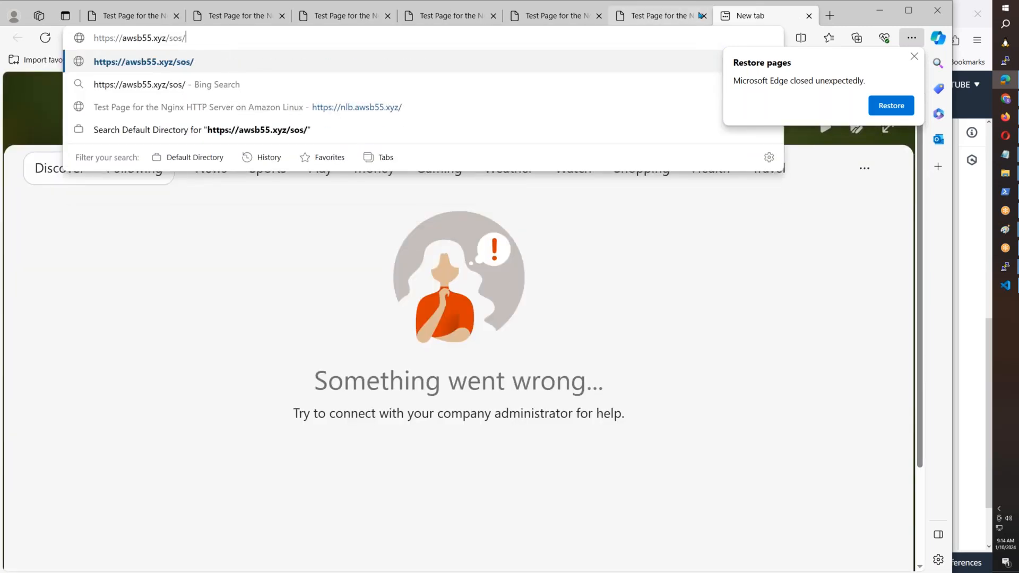
{"action": "key", "text": "Return"}
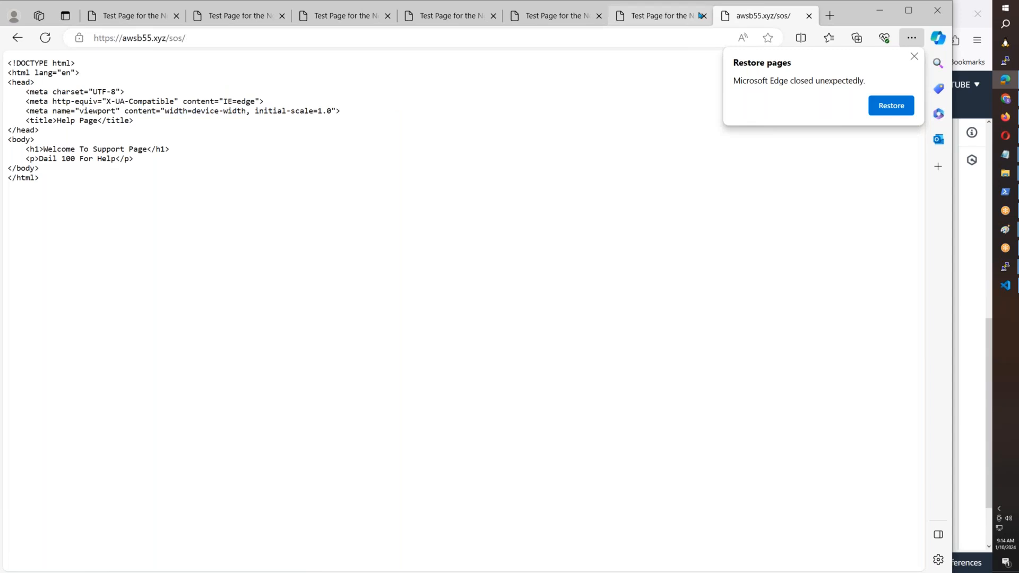
{"action": "left_click_drag", "start_coordinate": [100, 206], "coordinate": [12, 43]}
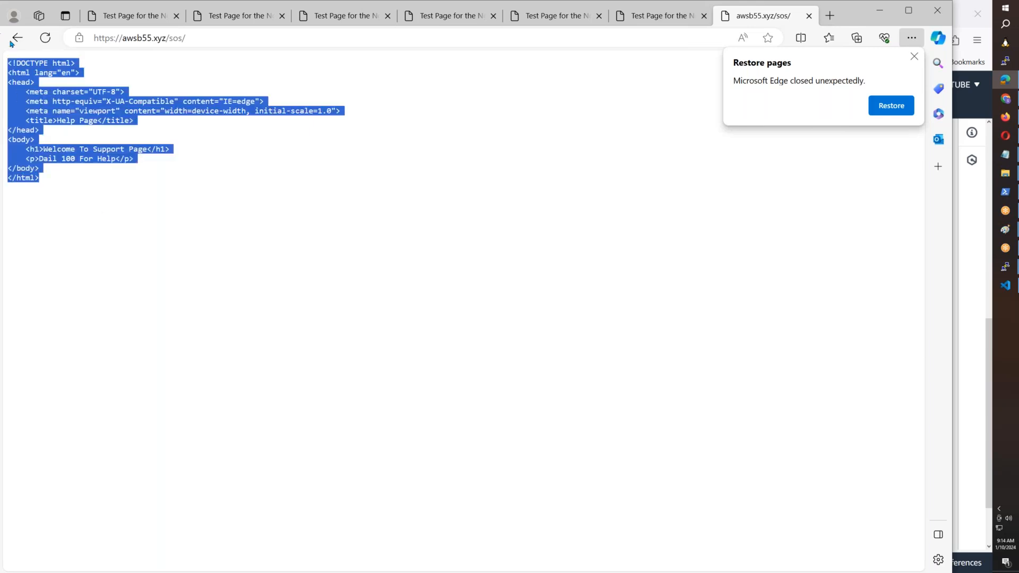
{"action": "left_click", "coordinate": [307, 133]}
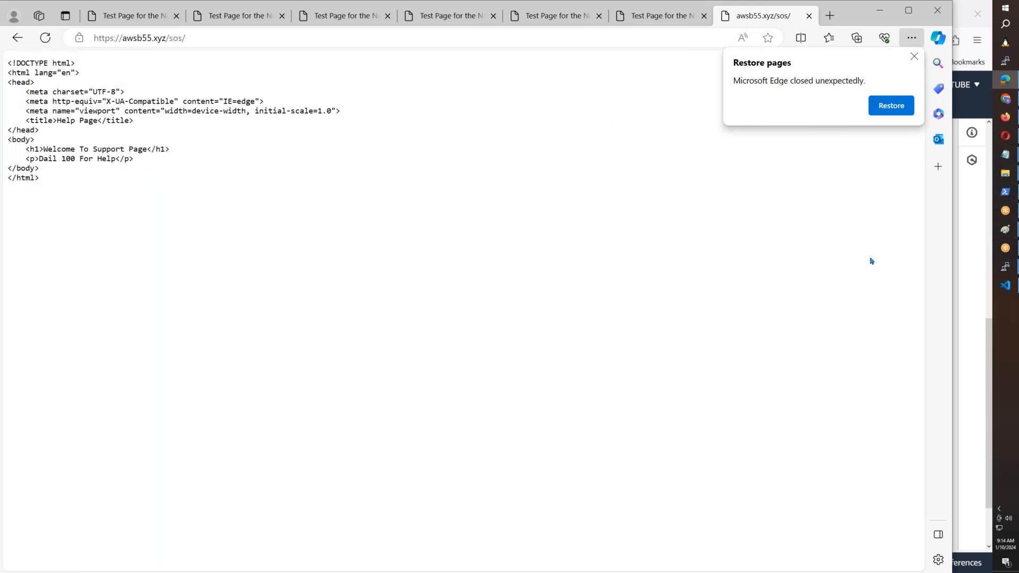
- Compare the returned response with the help.html markup in Visual Studio Code and return to Microsoft Edge
{"action": "key", "text": "ctrl+shift+Tab"}
{"action": "key", "text": "ctrl+Tab"}
{"action": "key", "text": "alt+Tab"}
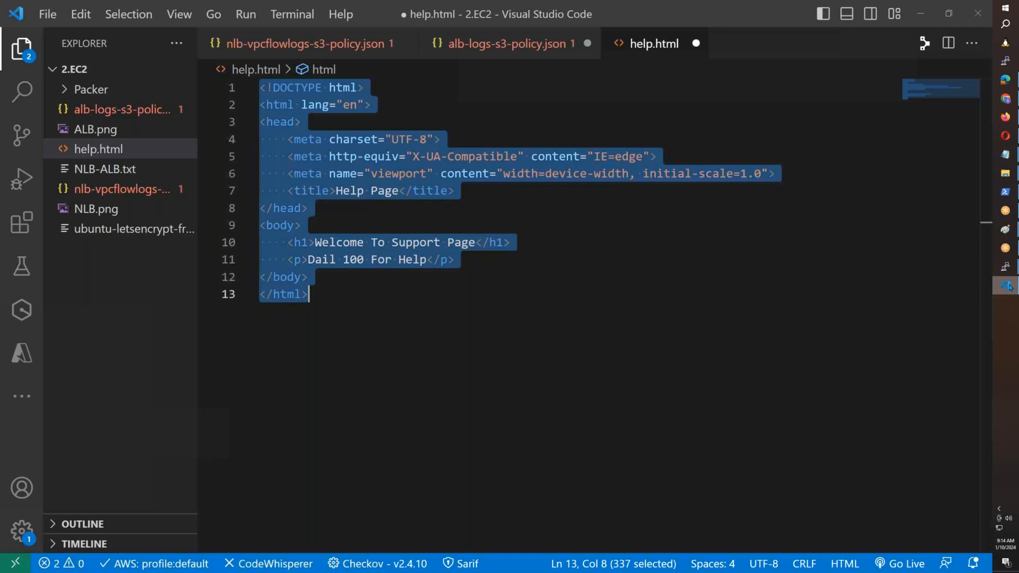
{"action": "left_click", "coordinate": [515, 287]}
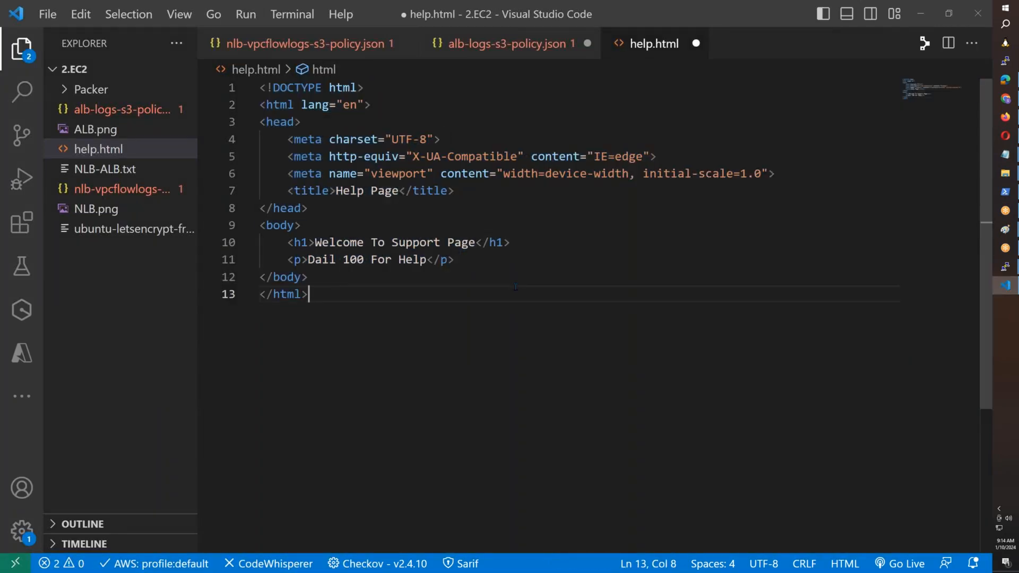
{"action": "key", "text": "alt+Tab"}
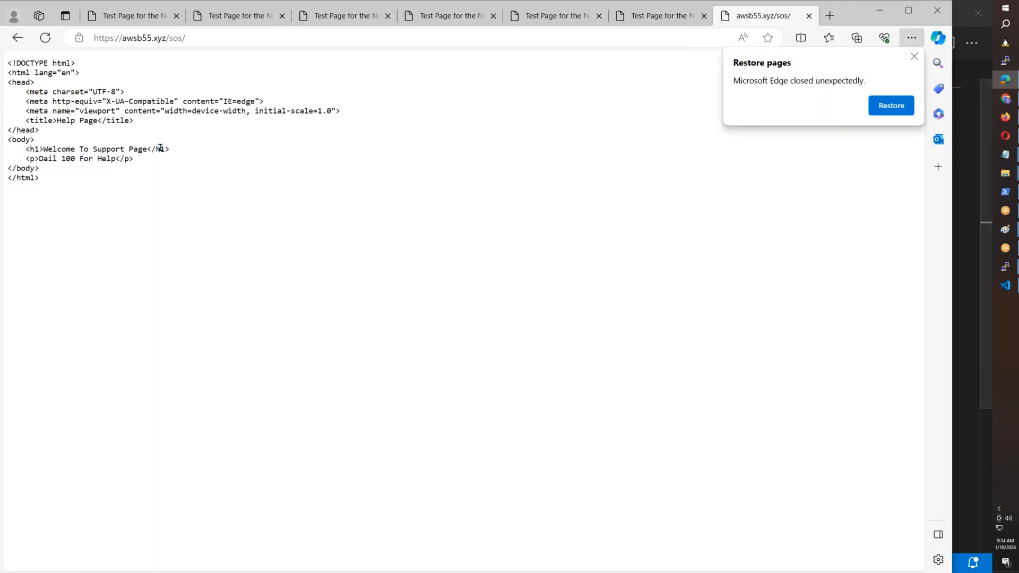
- Switch to the AWS console in Firefox and open the HTTPS:443 listener's Support rule for editing
{"action": "left_click", "coordinate": [1006, 100]}
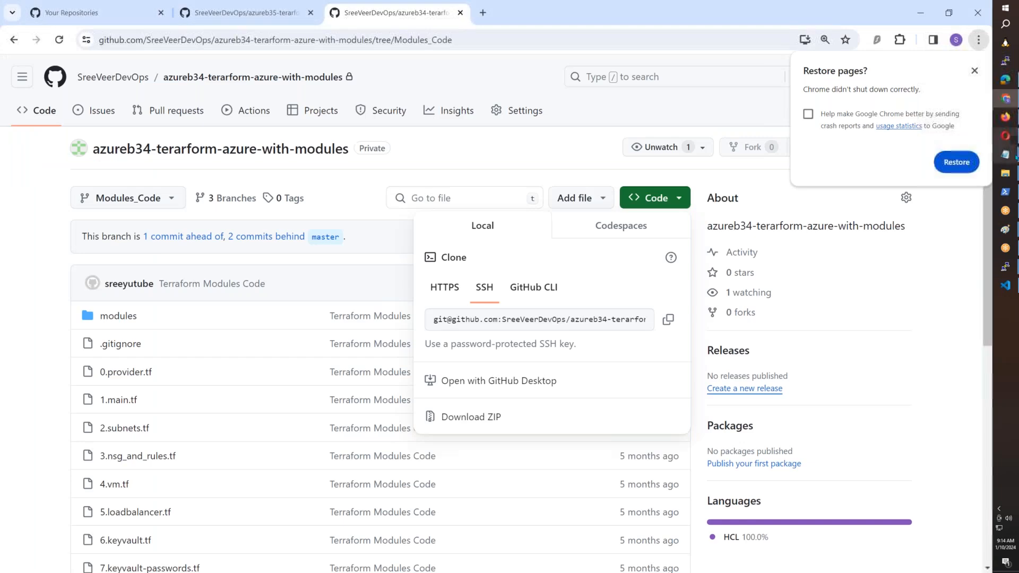
{"action": "left_click", "coordinate": [1006, 116]}
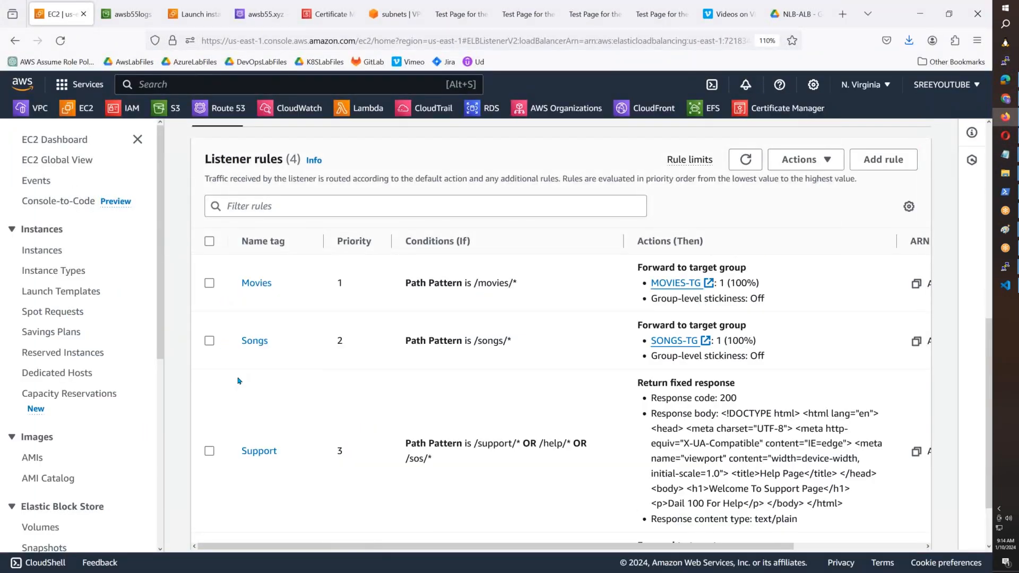
{"action": "scroll", "coordinate": [238, 381], "scroll_direction": "up", "scroll_amount": 5}
{"action": "scroll", "coordinate": [220, 382], "scroll_direction": "down", "scroll_amount": 7}
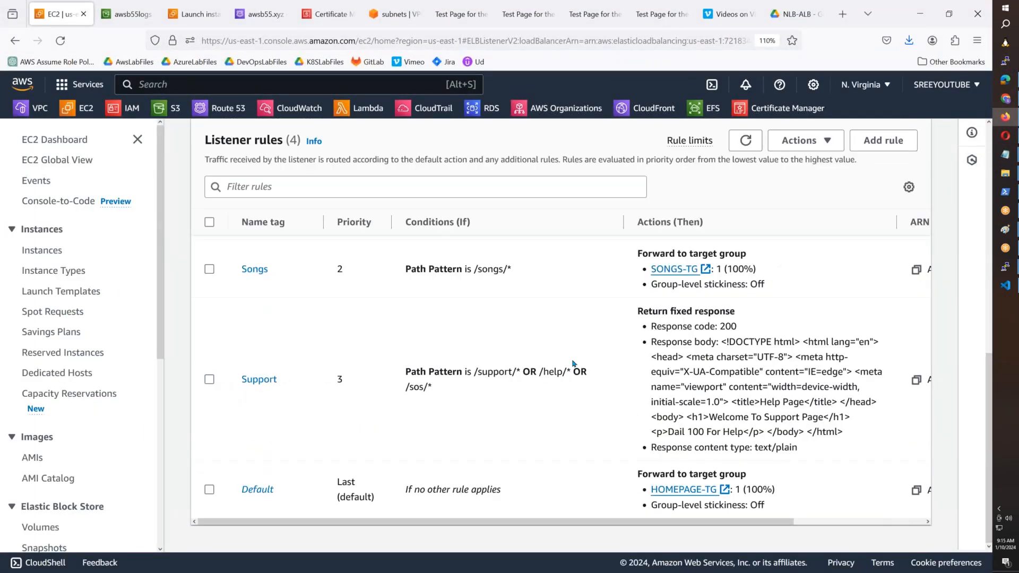
{"action": "left_click", "coordinate": [217, 380]}
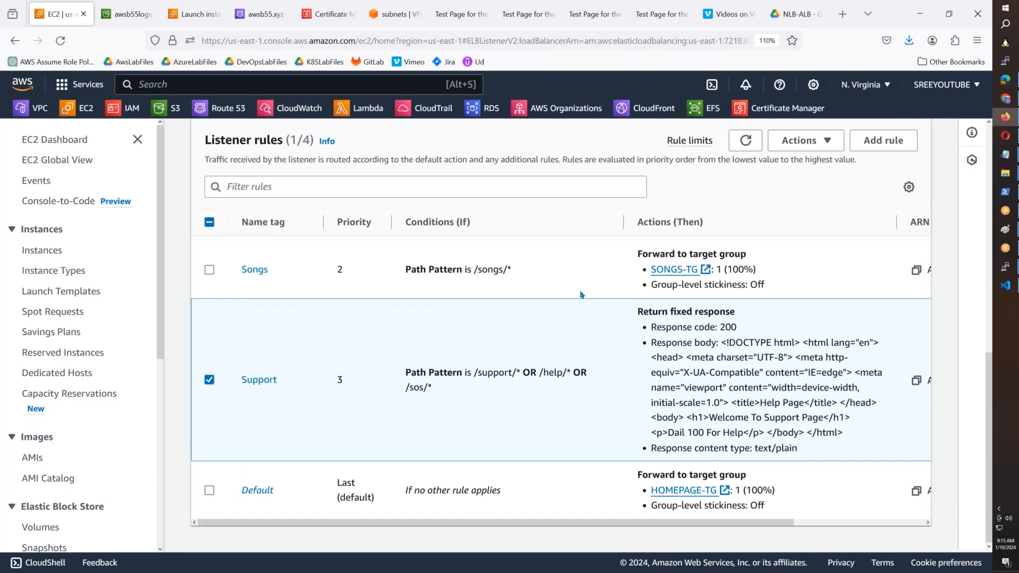
{"action": "scroll", "coordinate": [580, 294], "scroll_direction": "up", "scroll_amount": 2}
{"action": "left_click", "coordinate": [802, 232]}
{"action": "left_click", "coordinate": [807, 273]}
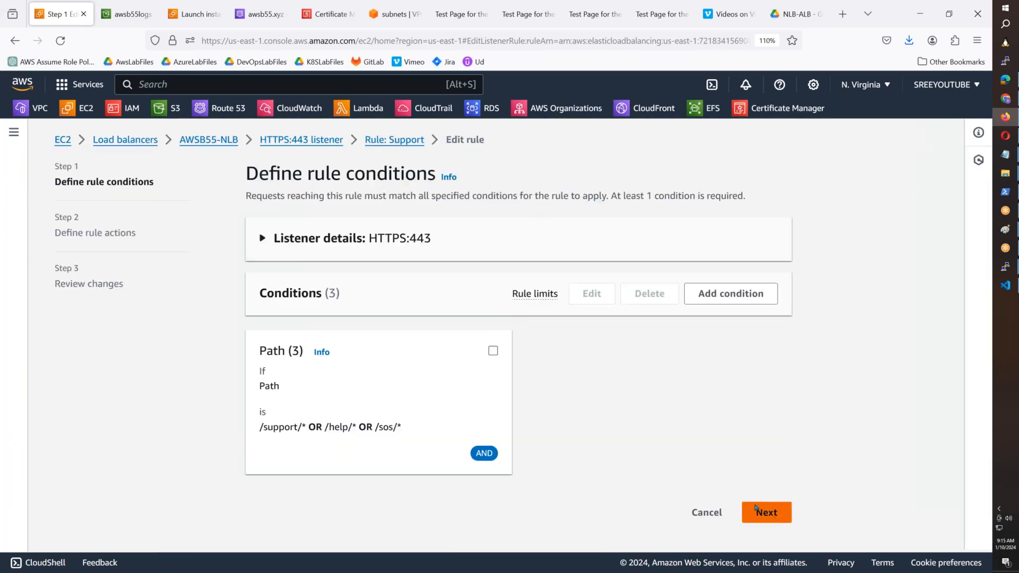
- Change the Support rule's fixed response content type to HTML and save the rule changes
{"action": "left_click", "coordinate": [756, 510]}
{"action": "scroll", "coordinate": [521, 366], "scroll_direction": "down", "scroll_amount": 5}
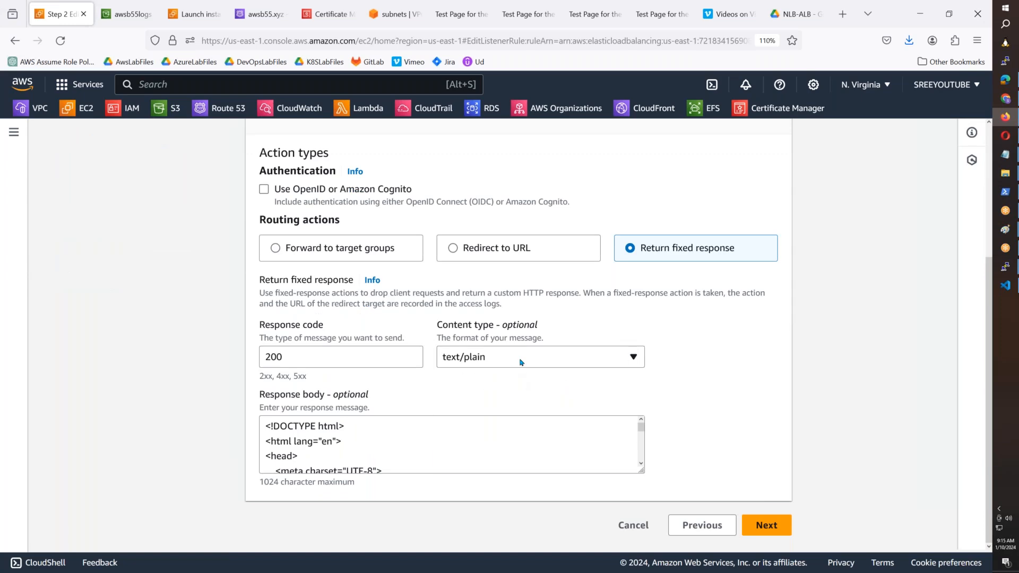
{"action": "left_click", "coordinate": [522, 362]}
{"action": "left_click", "coordinate": [496, 439]}
{"action": "left_click", "coordinate": [767, 525]}
{"action": "left_click", "coordinate": [767, 523]}
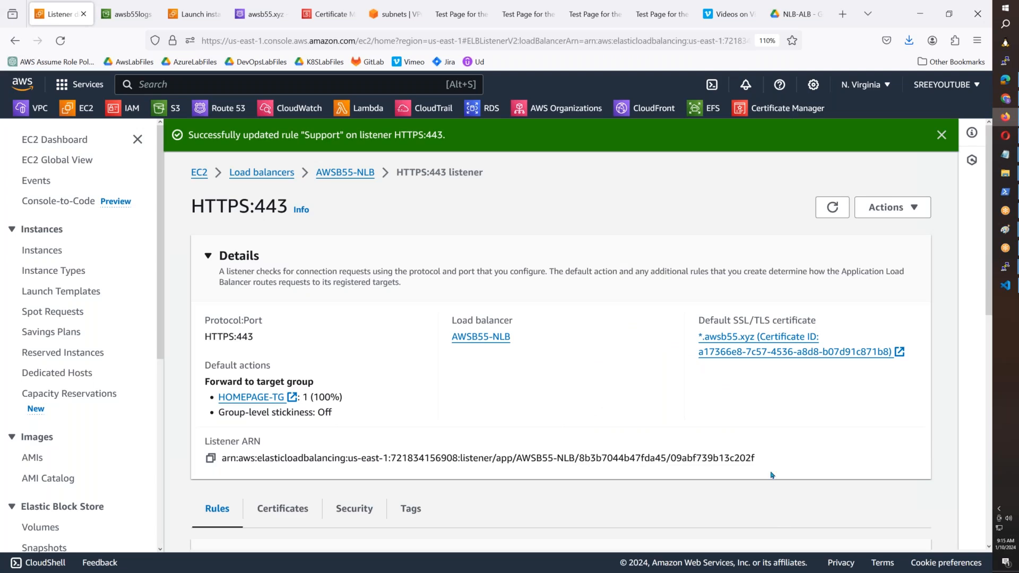
- Return to Microsoft Edge and reload the awsb55.xyz/sos/ page to test the updated Support rule
{"action": "scroll", "coordinate": [769, 478], "scroll_direction": "down", "scroll_amount": 8}
{"action": "left_click", "coordinate": [1005, 99]}
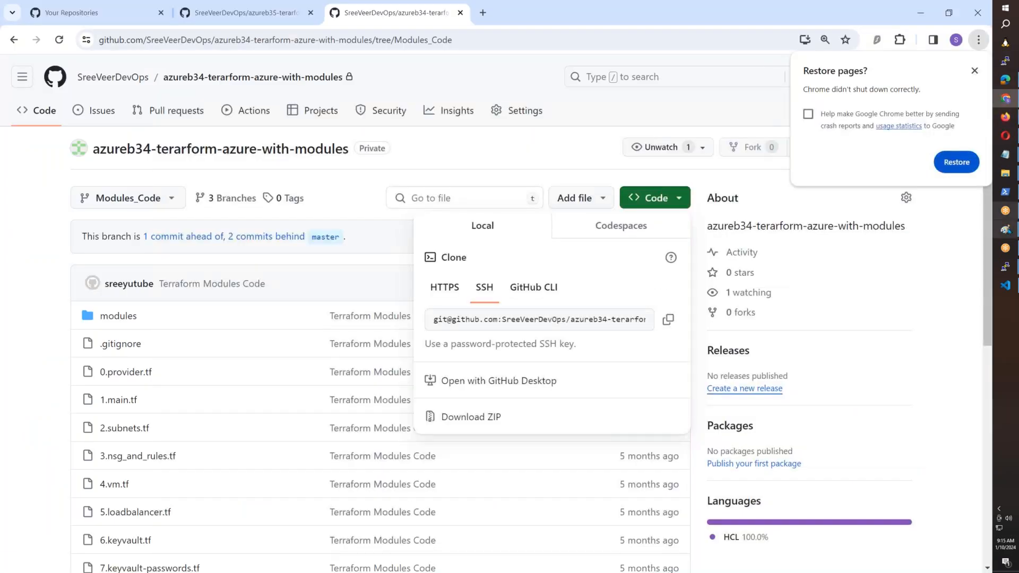
{"action": "left_click", "coordinate": [1006, 99]}
{"action": "left_click", "coordinate": [1006, 80]}
{"action": "left_click", "coordinate": [56, 48]}
{"action": "left_click", "coordinate": [47, 42]}
{"action": "left_click", "coordinate": [48, 45]}
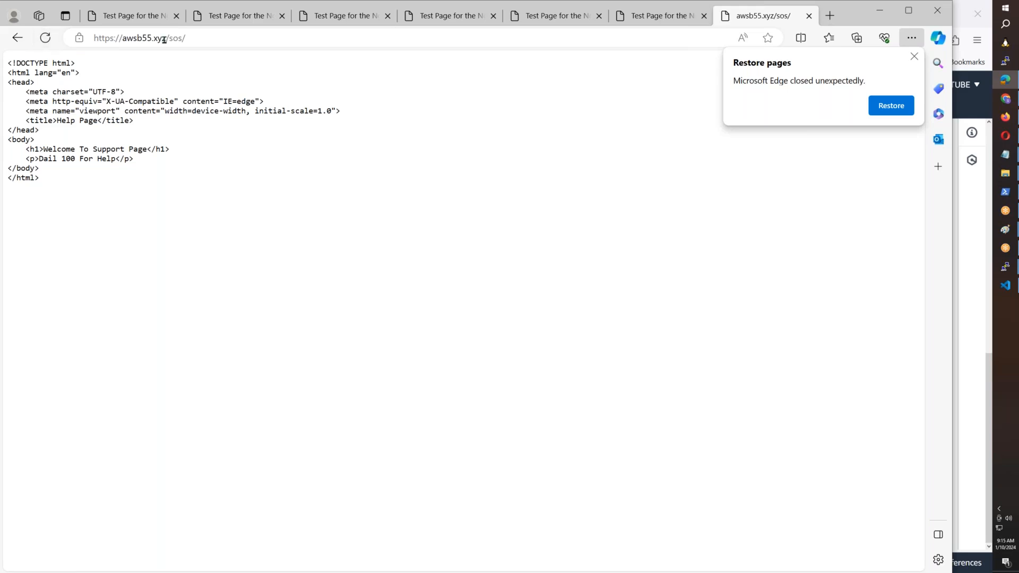
{"action": "double_click", "coordinate": [224, 36]}
{"action": "type", "text": "support/"}
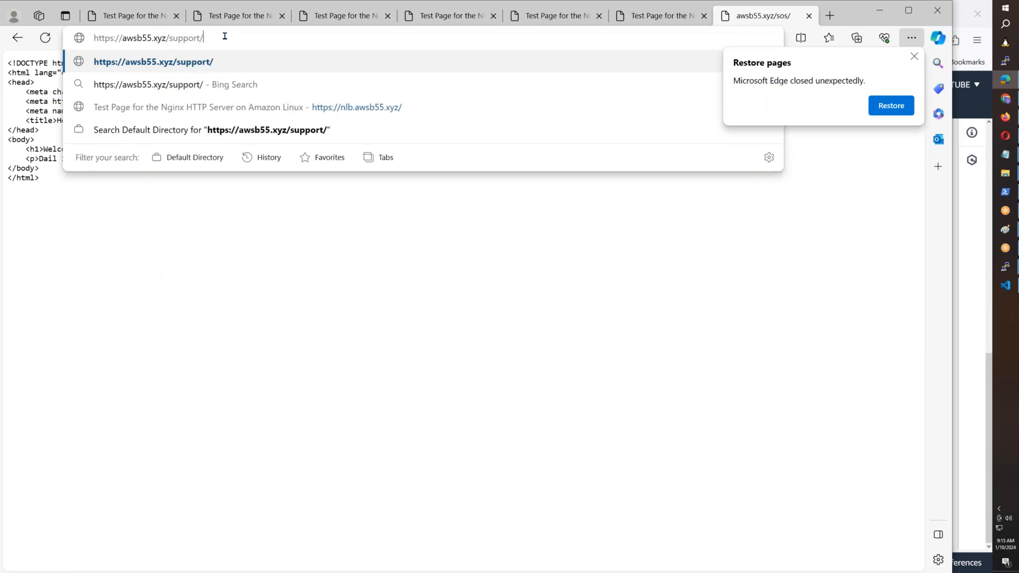
{"action": "key", "text": "Return"}
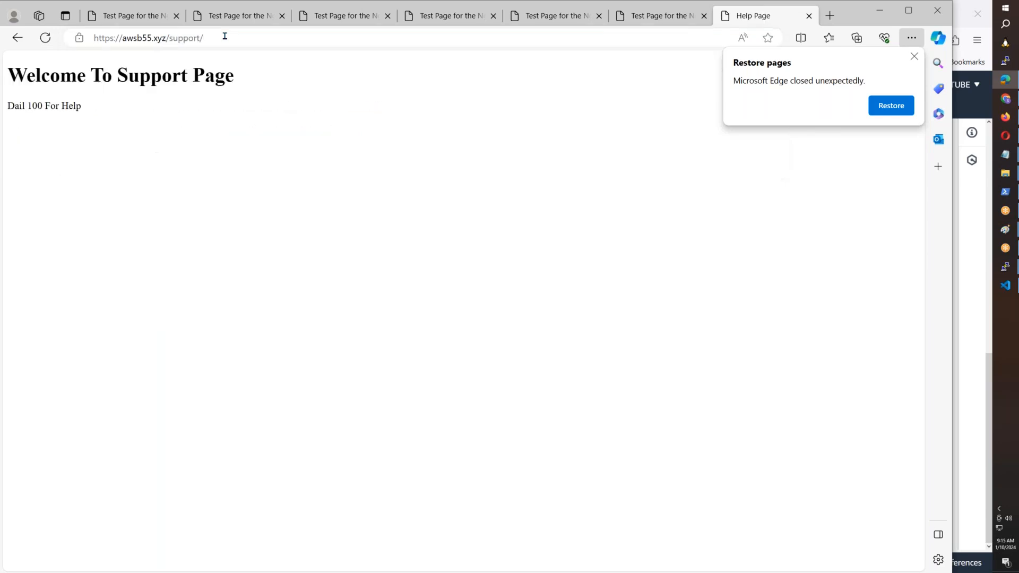
{"action": "left_click", "coordinate": [224, 37]}
{"action": "key", "text": "BackSpace"}
{"action": "key", "text": "BackSpace"}
{"action": "key", "text": "BackSpace"}
{"action": "key", "text": "BackSpace"}
{"action": "key", "text": "BackSpace"}
{"action": "key", "text": "BackSpace"}
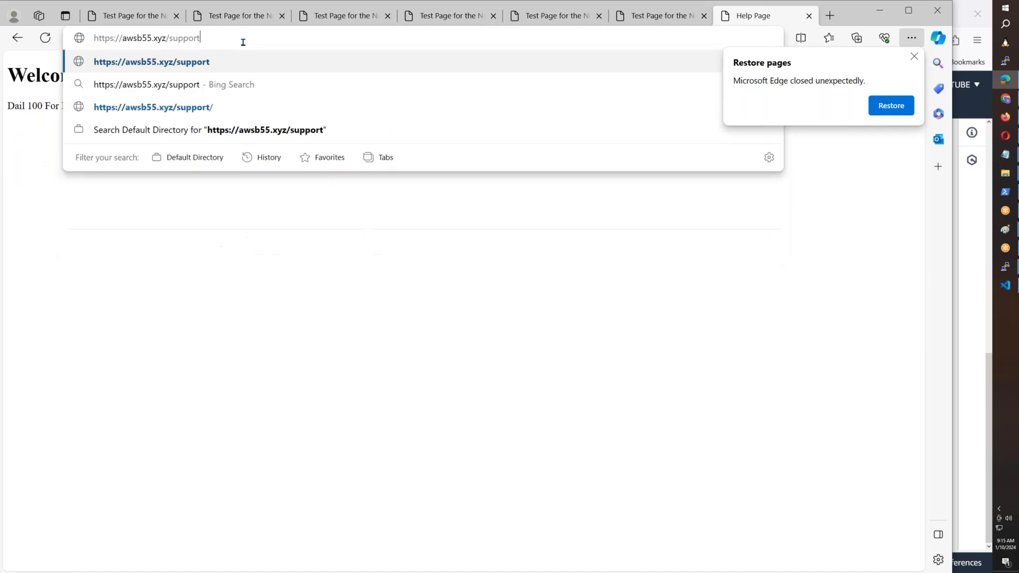
{"action": "key", "text": "BackSpace"}
{"action": "key", "text": "BackSpace"}
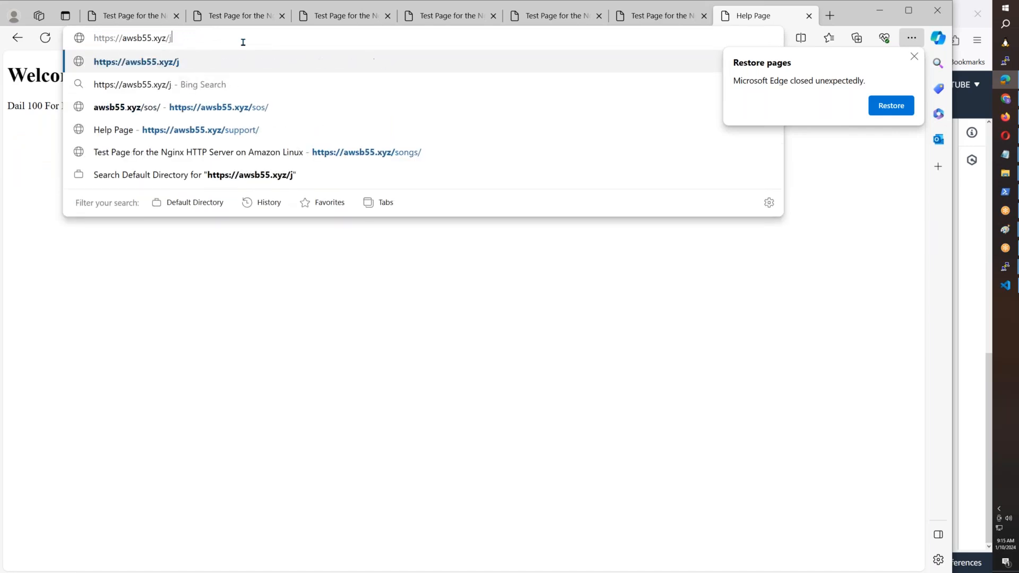
{"action": "type", "text": "ghelp"}
{"action": "key", "text": "BackSpace"}
{"action": "key", "text": "BackSpace"}
{"action": "key", "text": "BackSpace"}
{"action": "key", "text": "BackSpace"}
{"action": "key", "text": "BackSpace"}
{"action": "type", "text": "help"}
{"action": "key", "text": "Return"}
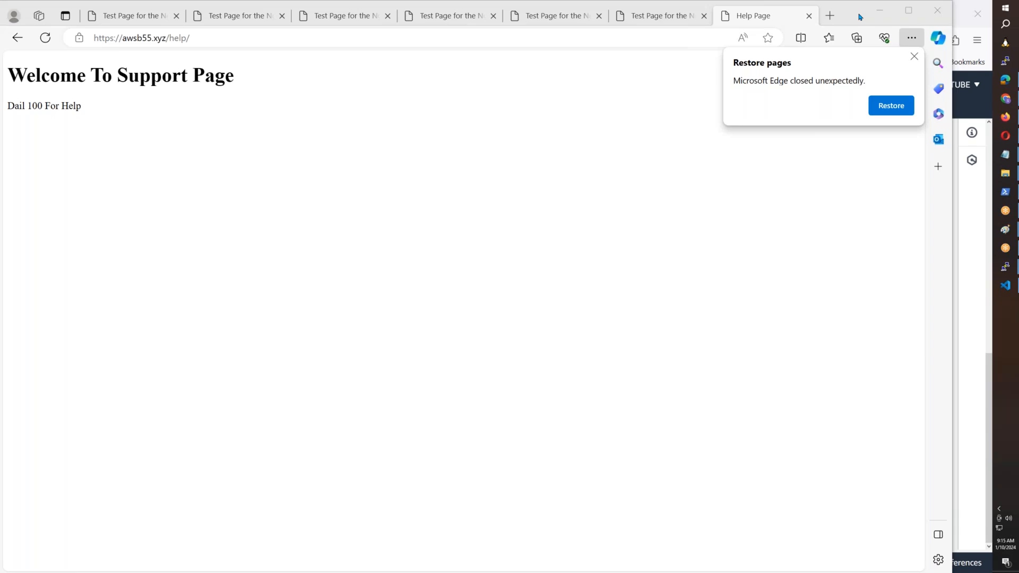
{"action": "left_click", "coordinate": [428, 76]}
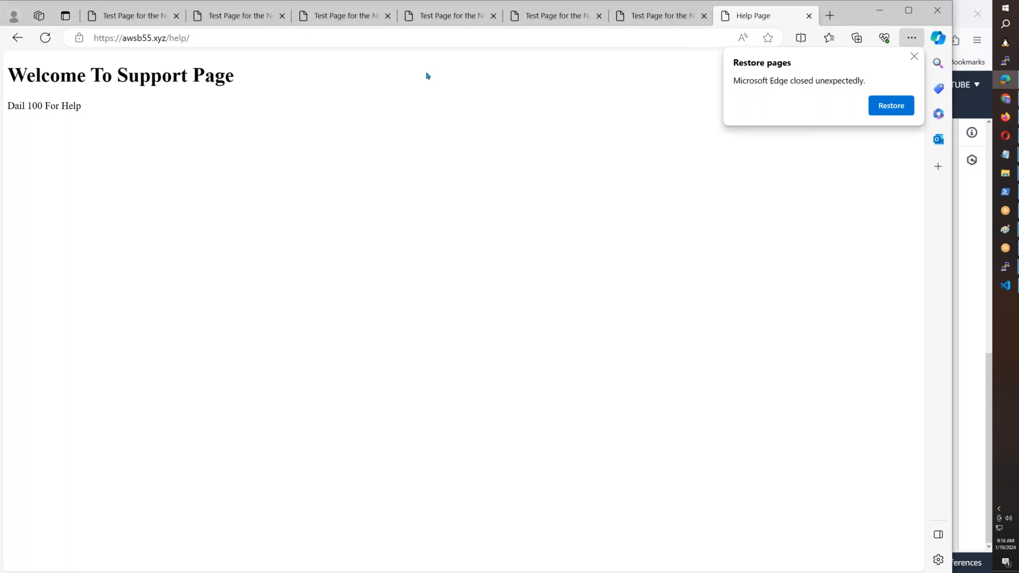
{"action": "left_click", "coordinate": [283, 32]}
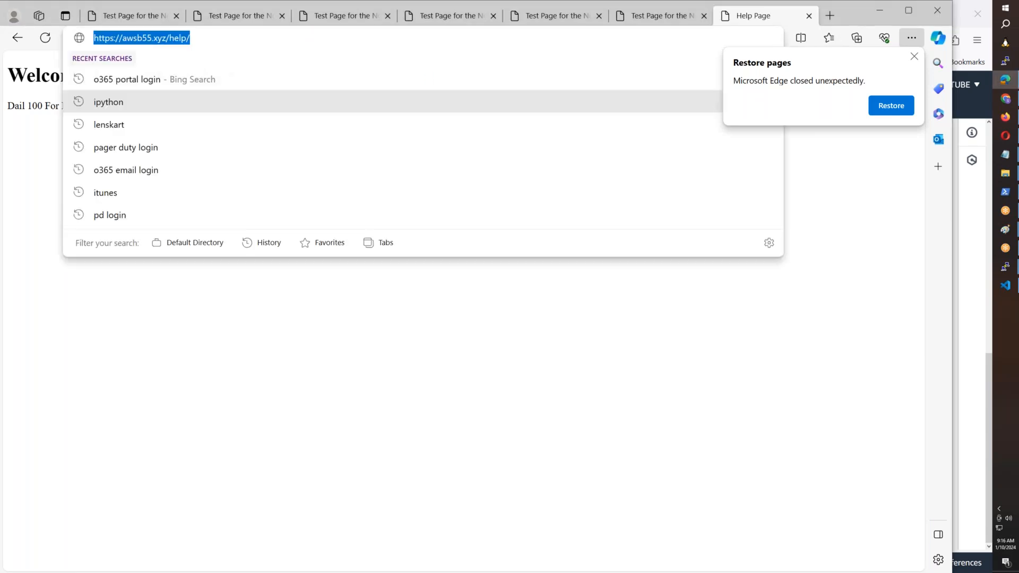
{"action": "key", "text": "ctrl+t"}
{"action": "type", "text": "https://awsb55.xyz/dod"}
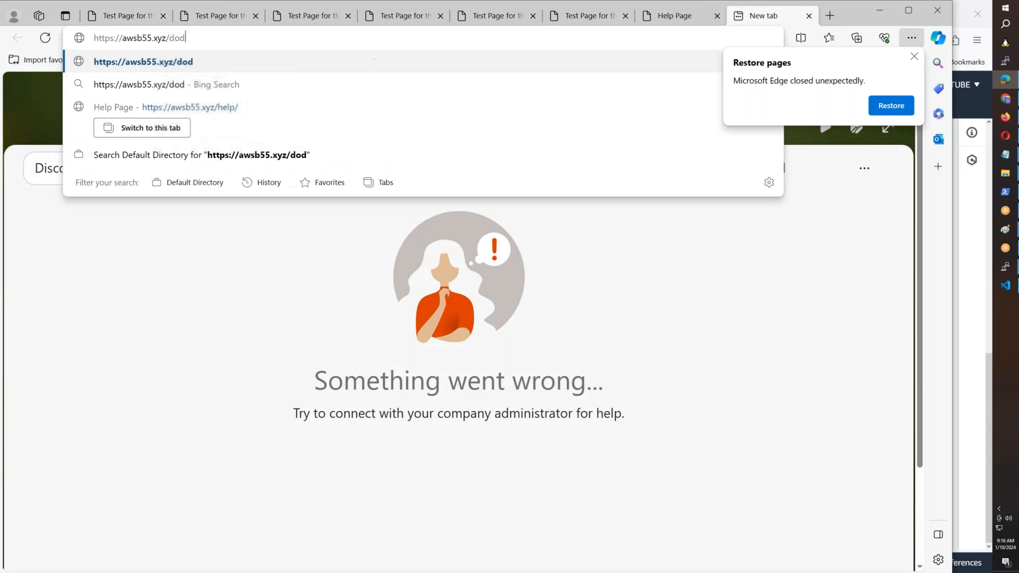
{"action": "key", "text": "BackSpace"}
{"action": "key", "text": "BackSpace"}
{"action": "key", "text": "BackSpace"}
{"action": "type", "text": "sos/"}
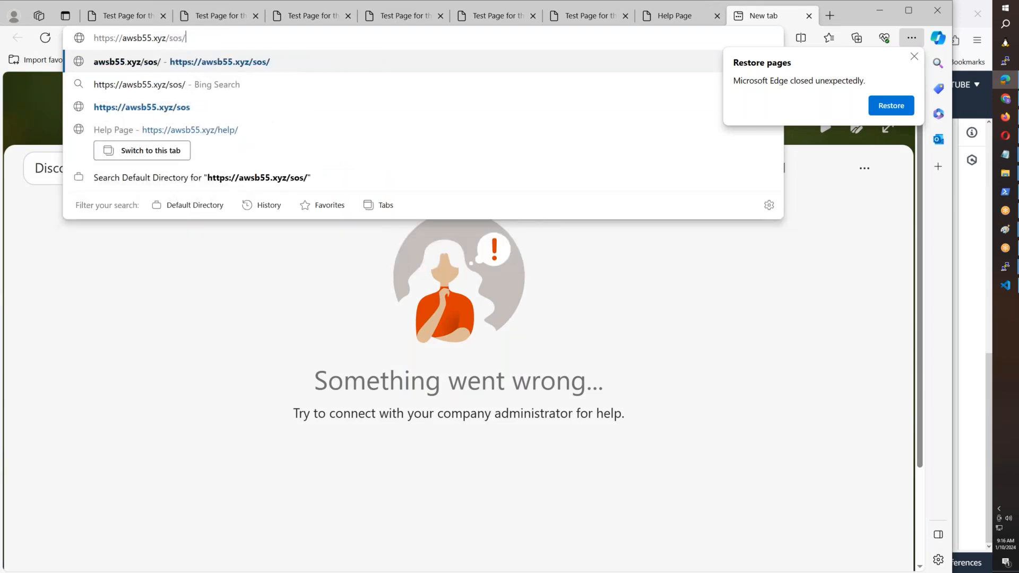
{"action": "key", "text": "Return"}
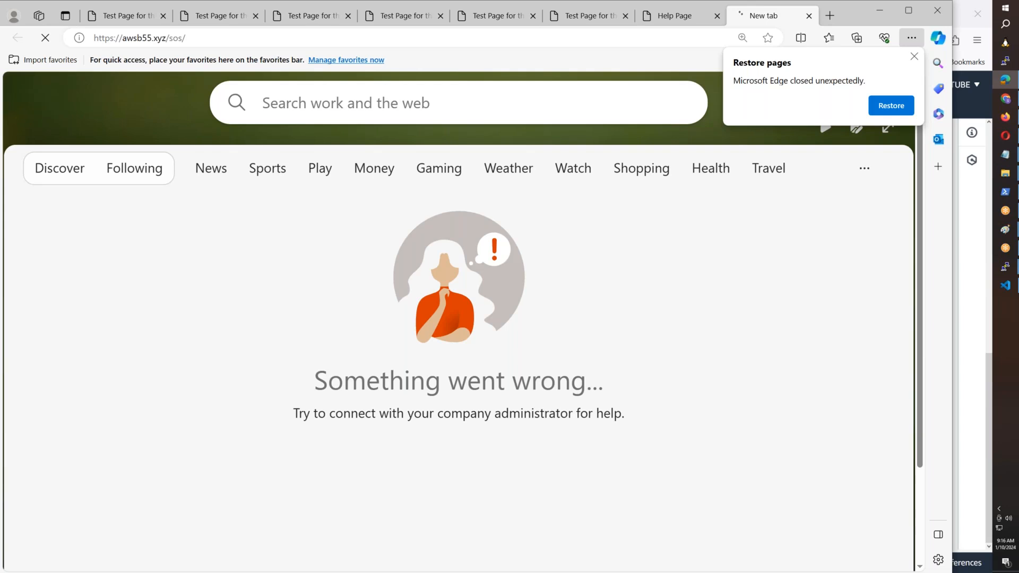
{"action": "key", "text": "ctrl+t"}
{"action": "type", "text": "https://awsb55.xyz/"}
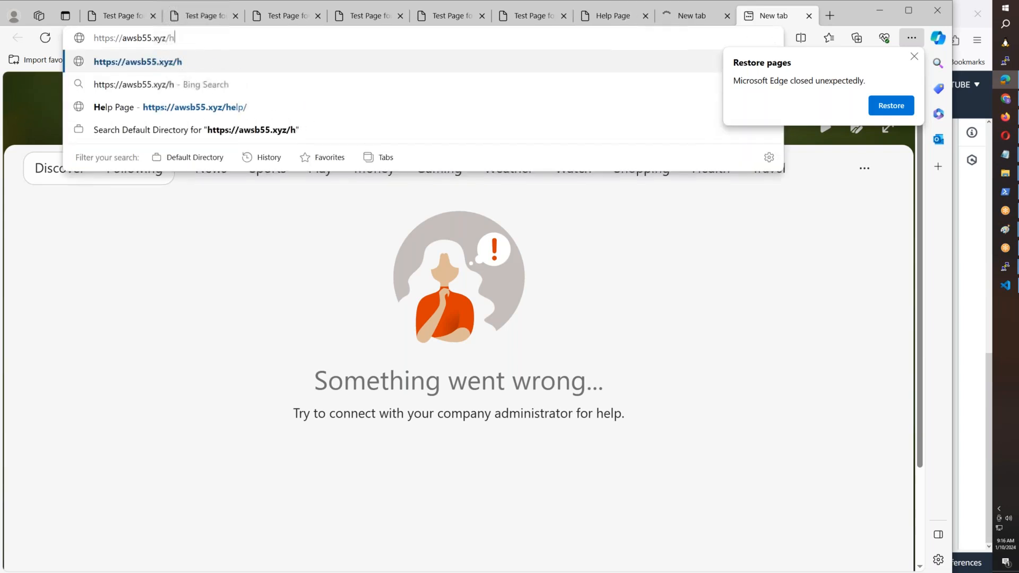
{"action": "type", "text": "support/"}
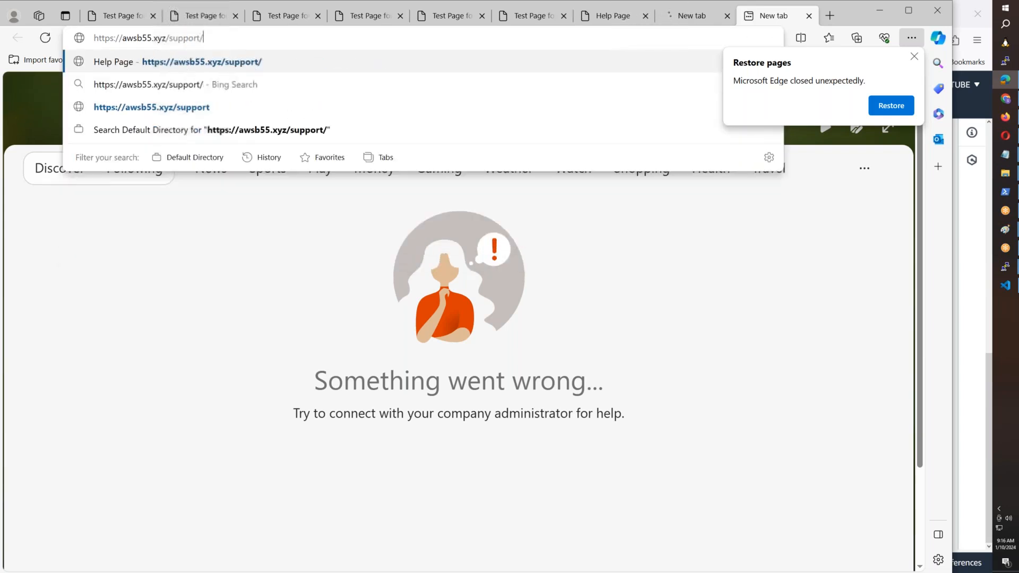
{"action": "key", "text": "Return"}
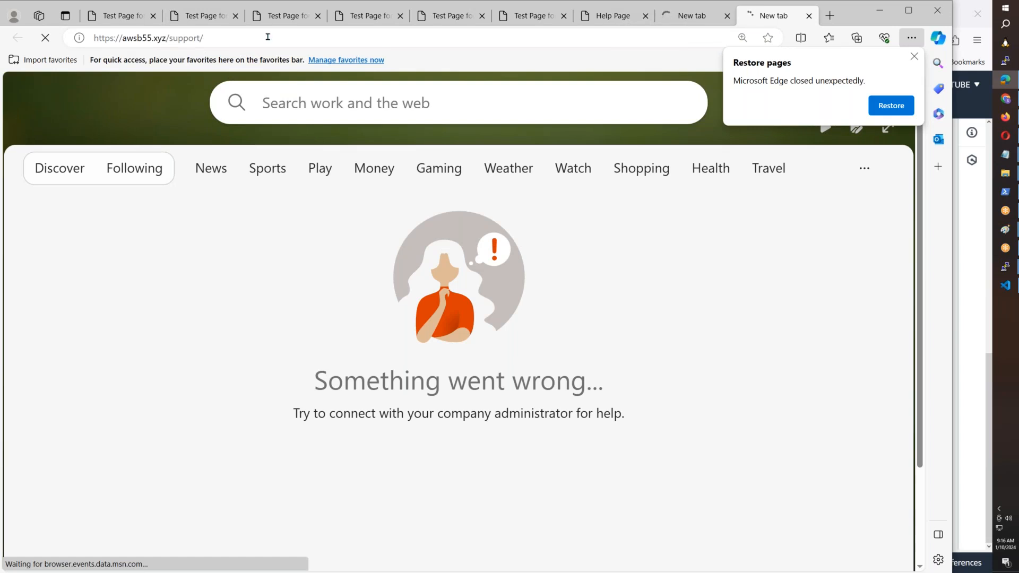
- Compare the help, sos and support pages across their open tabs
{"action": "left_click", "coordinate": [574, 15]}
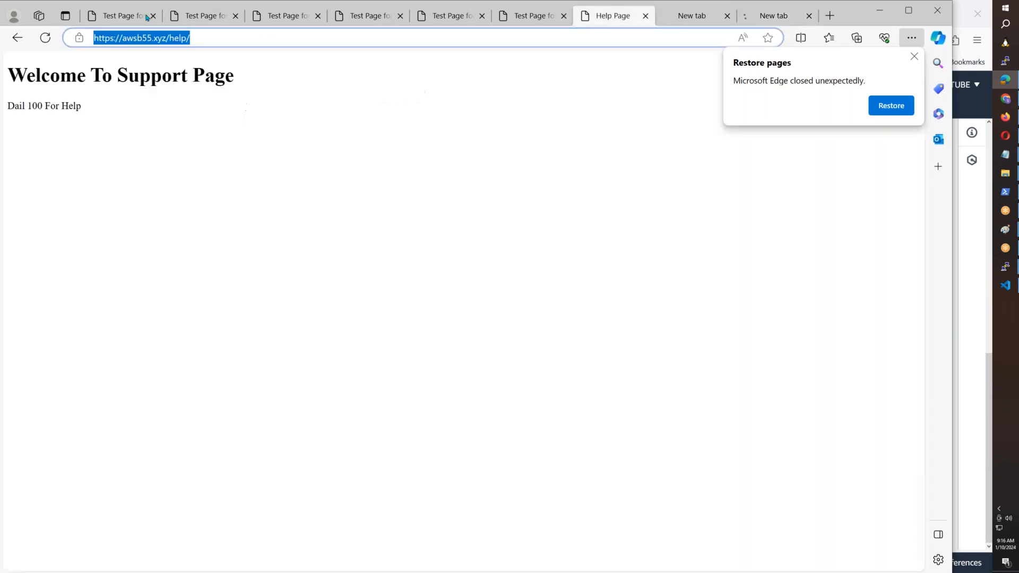
{"action": "left_click", "coordinate": [704, 27]}
{"action": "left_click", "coordinate": [768, 23]}
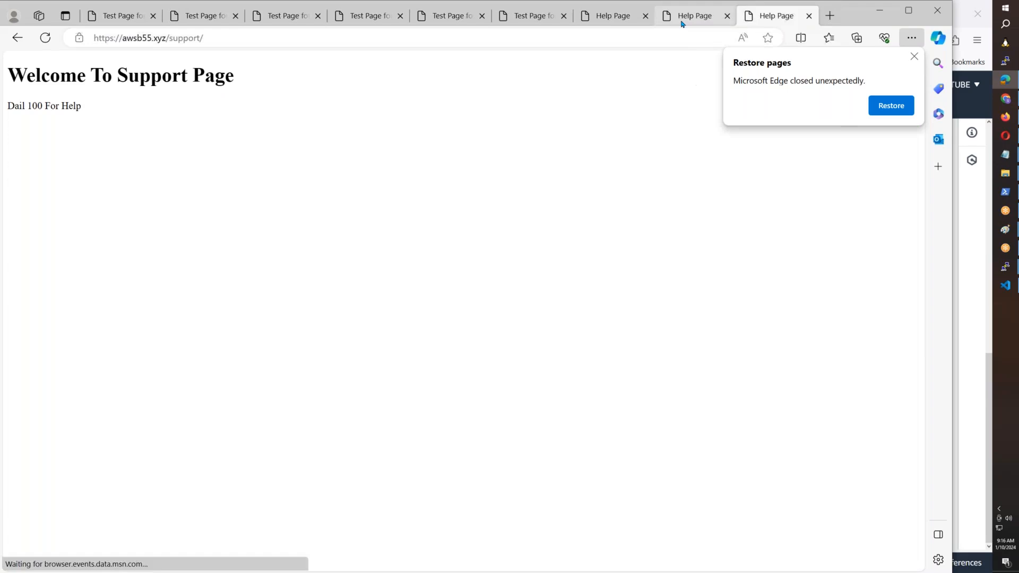
{"action": "left_click", "coordinate": [681, 21]}
{"action": "left_click", "coordinate": [778, 16]}
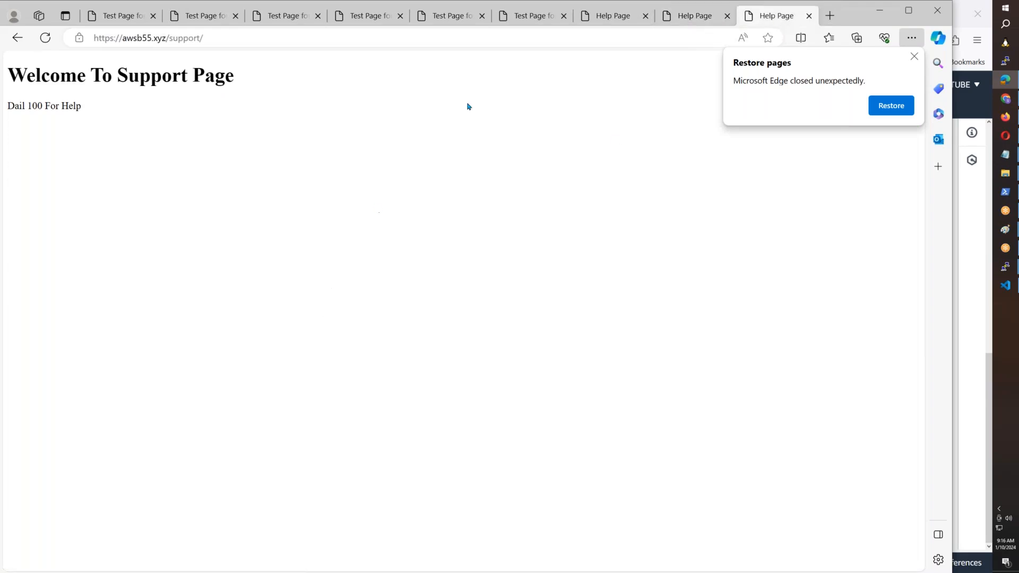
- Review the open tabs for the awsb55.xyz home page, the songs and movies paths, and the sos page
{"action": "left_click", "coordinate": [129, 22]}
{"action": "left_click", "coordinate": [200, 36]}
{"action": "left_click", "coordinate": [239, 266]}
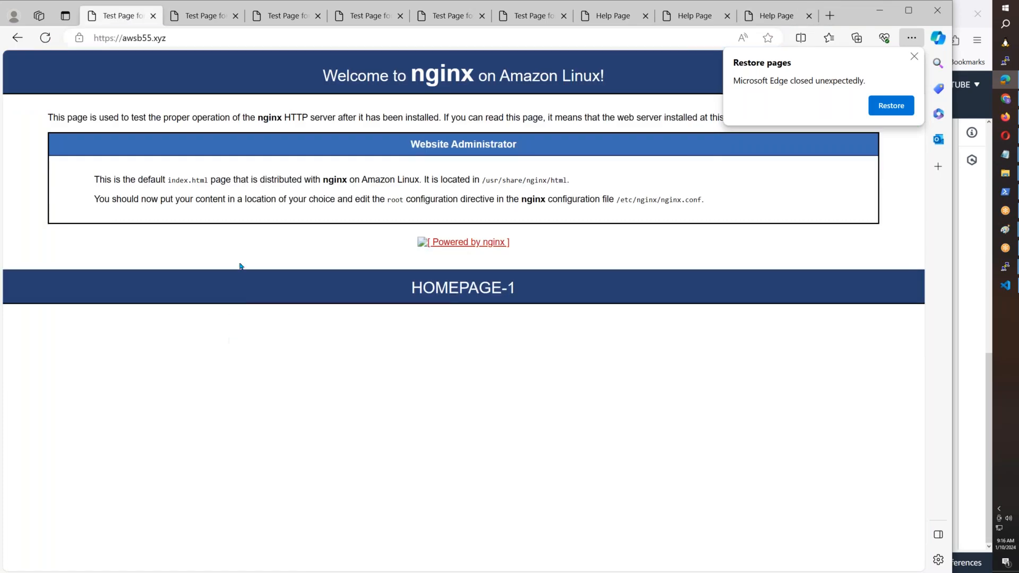
{"action": "left_click", "coordinate": [283, 20]}
{"action": "left_click", "coordinate": [354, 19]}
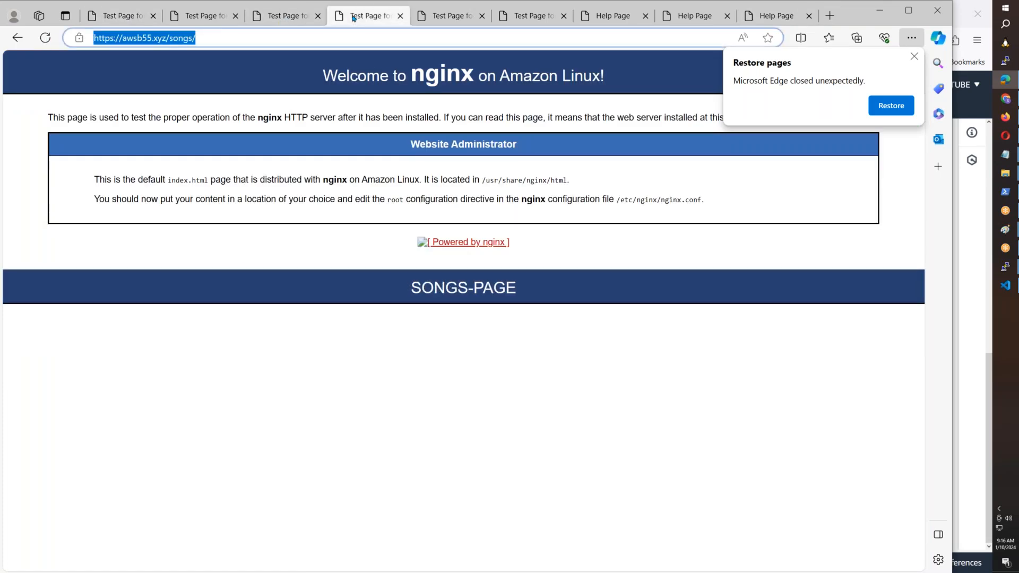
{"action": "left_click", "coordinate": [495, 260]}
{"action": "left_click", "coordinate": [454, 17]}
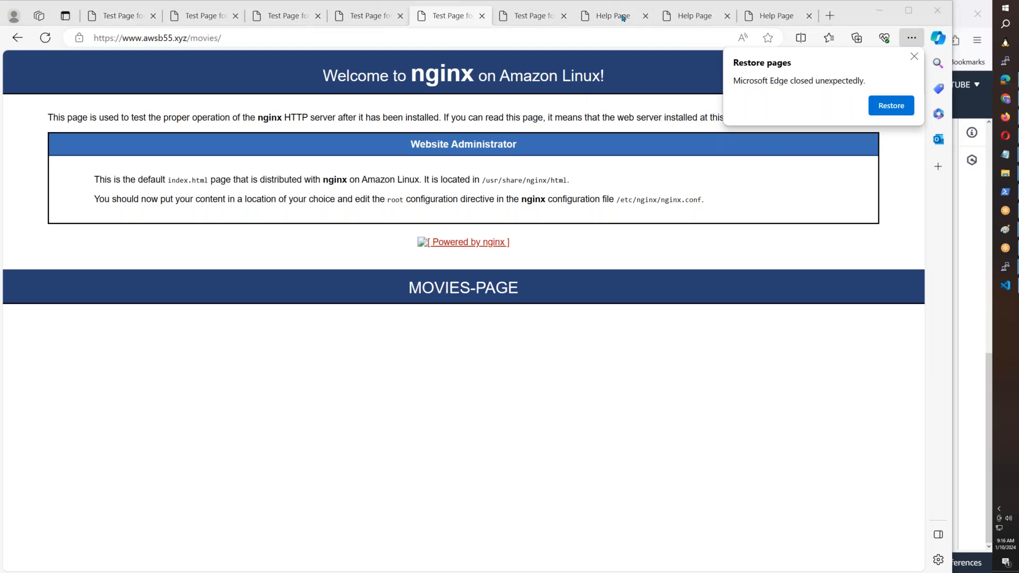
{"action": "left_click", "coordinate": [685, 16]}
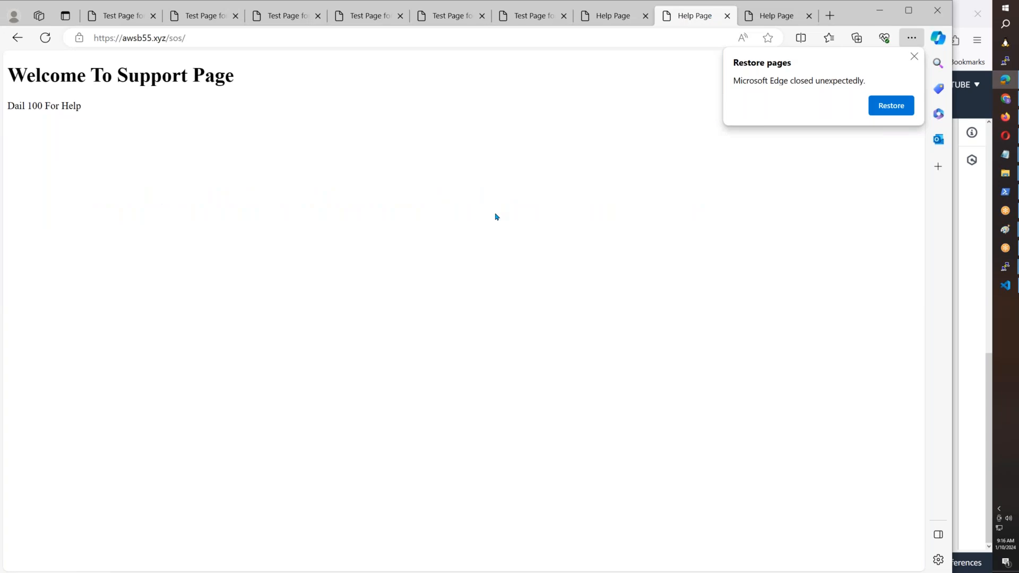
- Switch to Firefox and browse the awsb55logs bucket from AWSLogs through elasticloadbalancing and us-east-1 to the 2024/01/09 folder
{"action": "left_click", "coordinate": [1006, 117]}
{"action": "left_click", "coordinate": [128, 15]}
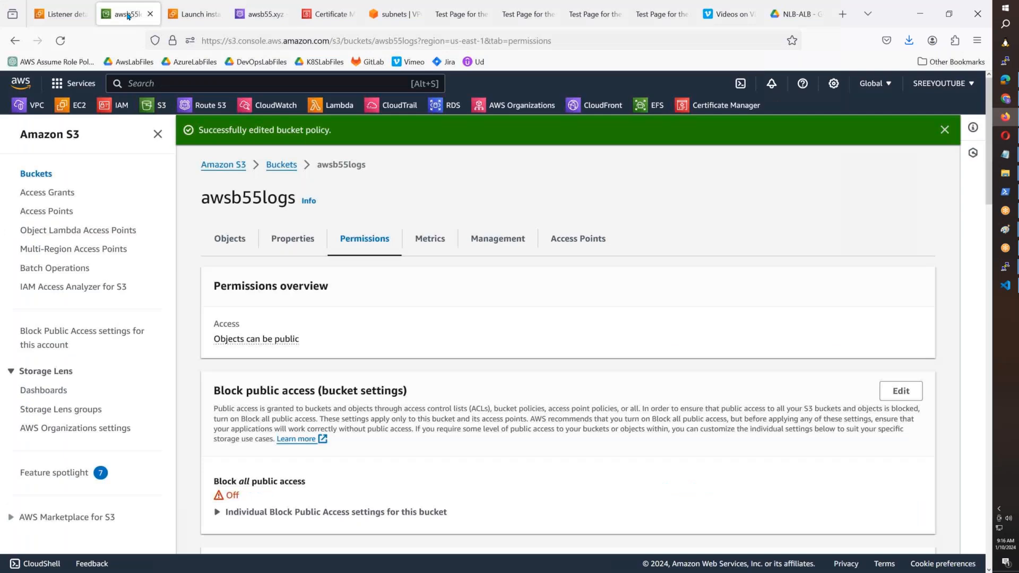
{"action": "left_click", "coordinate": [230, 239]}
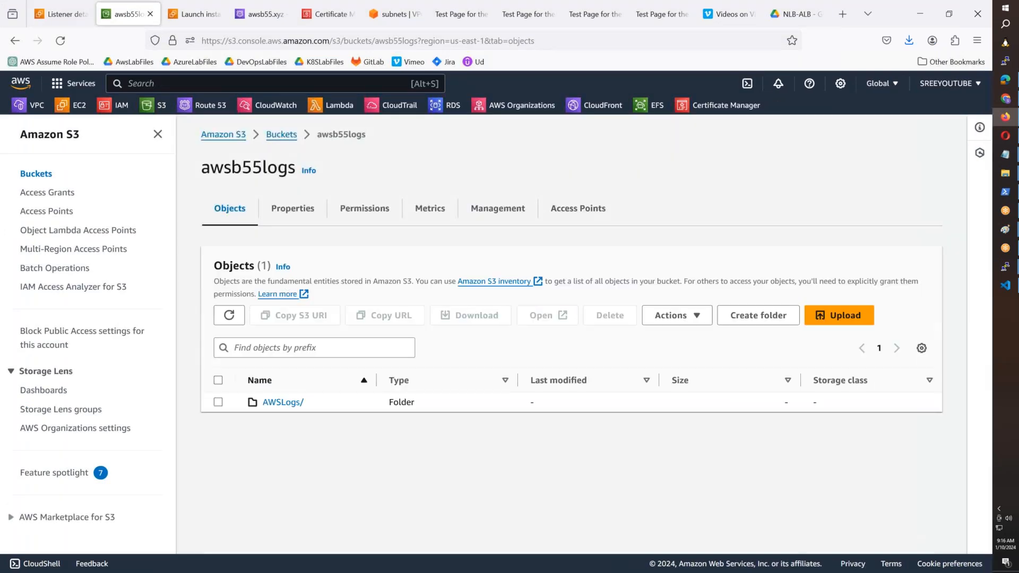
{"action": "left_click", "coordinate": [292, 404]}
{"action": "left_click", "coordinate": [325, 408]}
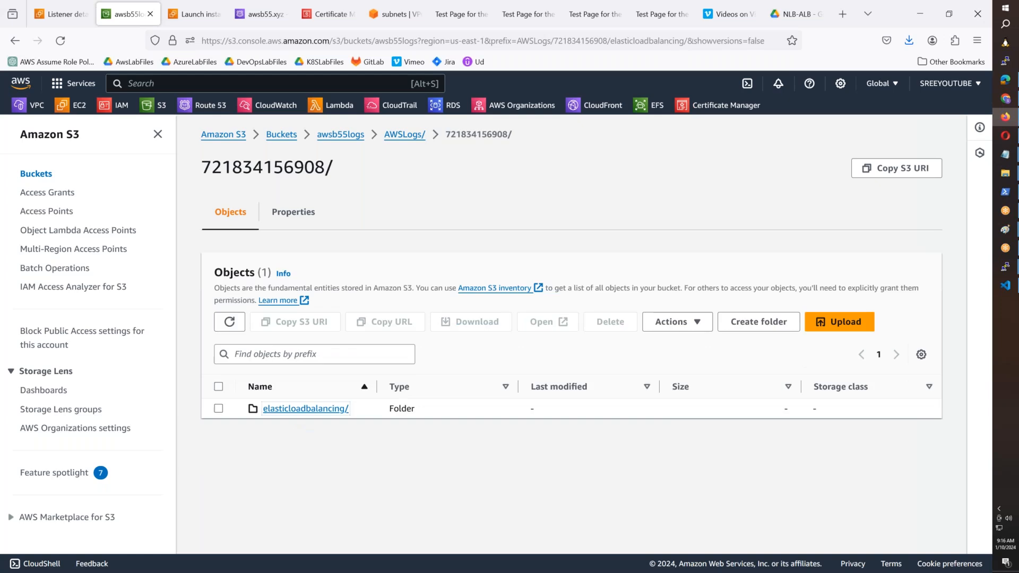
{"action": "left_click", "coordinate": [316, 409]}
{"action": "left_click", "coordinate": [269, 410]}
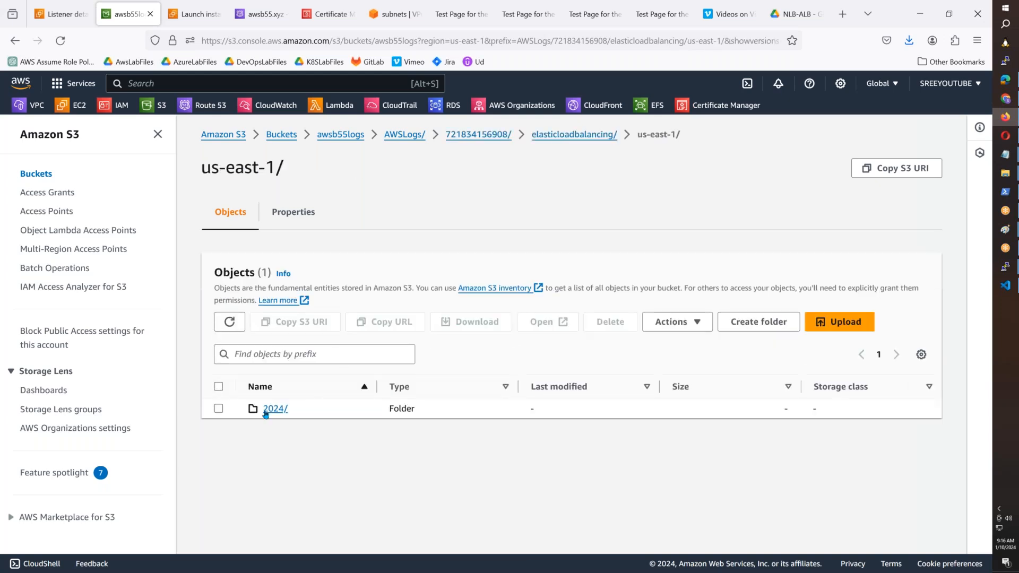
{"action": "left_click", "coordinate": [266, 413]}
{"action": "left_click", "coordinate": [266, 412]}
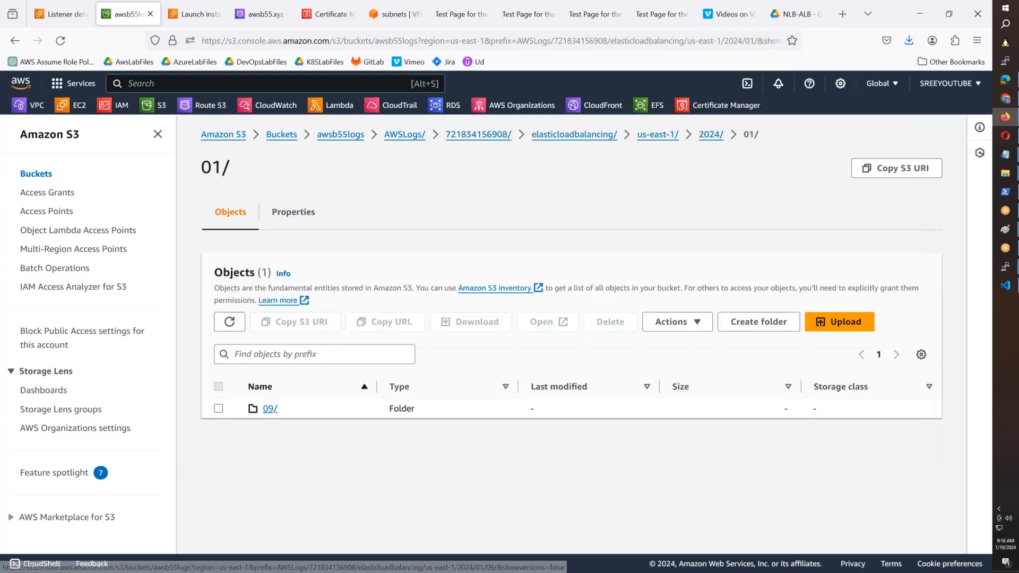
{"action": "left_click", "coordinate": [267, 410]}
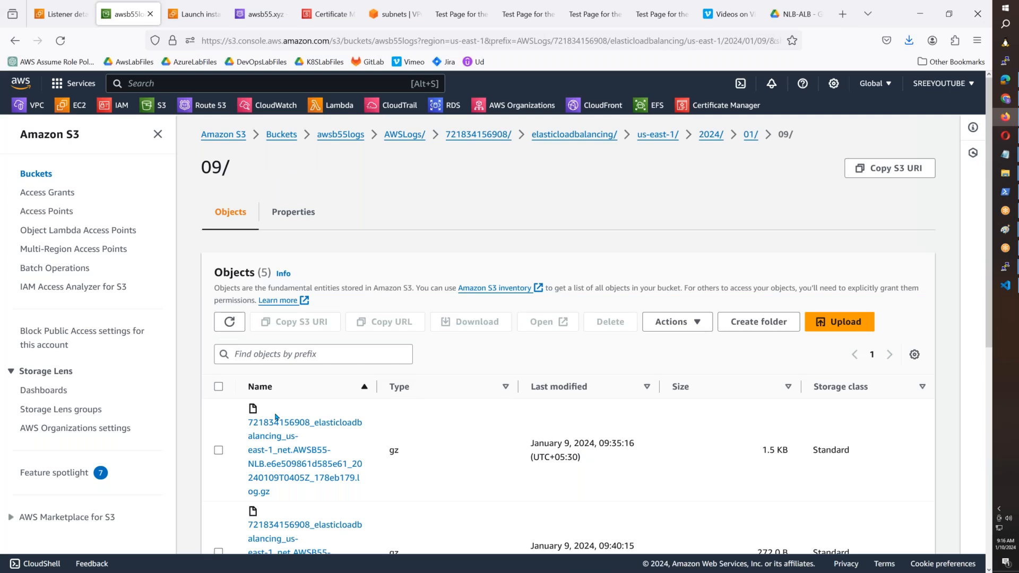
- Examine the log files in the 09 folder and return to the awsb55logs bucket root
{"action": "scroll", "coordinate": [568, 345], "scroll_direction": "down", "scroll_amount": 1}
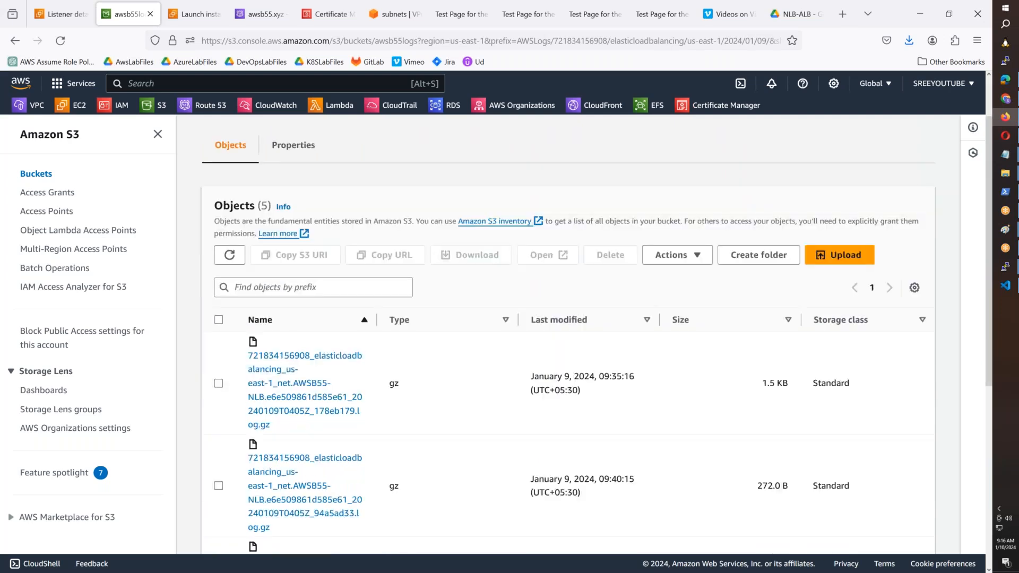
{"action": "scroll", "coordinate": [425, 455], "scroll_direction": "down", "scroll_amount": 4}
{"action": "scroll", "coordinate": [425, 454], "scroll_direction": "up", "scroll_amount": 7}
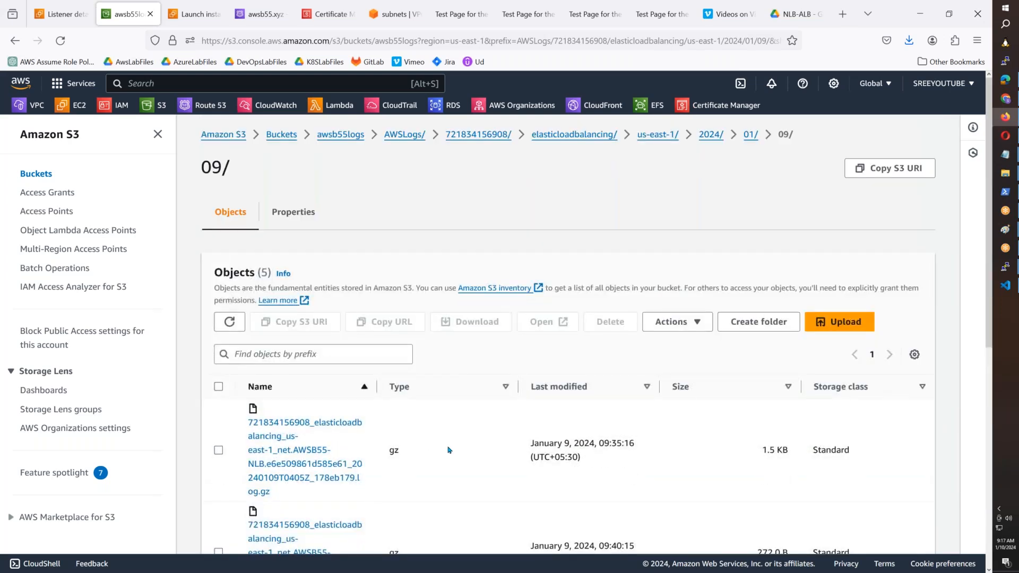
{"action": "scroll", "coordinate": [450, 450], "scroll_direction": "down", "scroll_amount": 2}
{"action": "scroll", "coordinate": [452, 450], "scroll_direction": "up", "scroll_amount": 2}
{"action": "left_click", "coordinate": [346, 135]}
- Return to the HTTPS:443 listener, view its security settings and open the AWSB55-NLB load balancer's details
{"action": "left_click", "coordinate": [60, 14]}
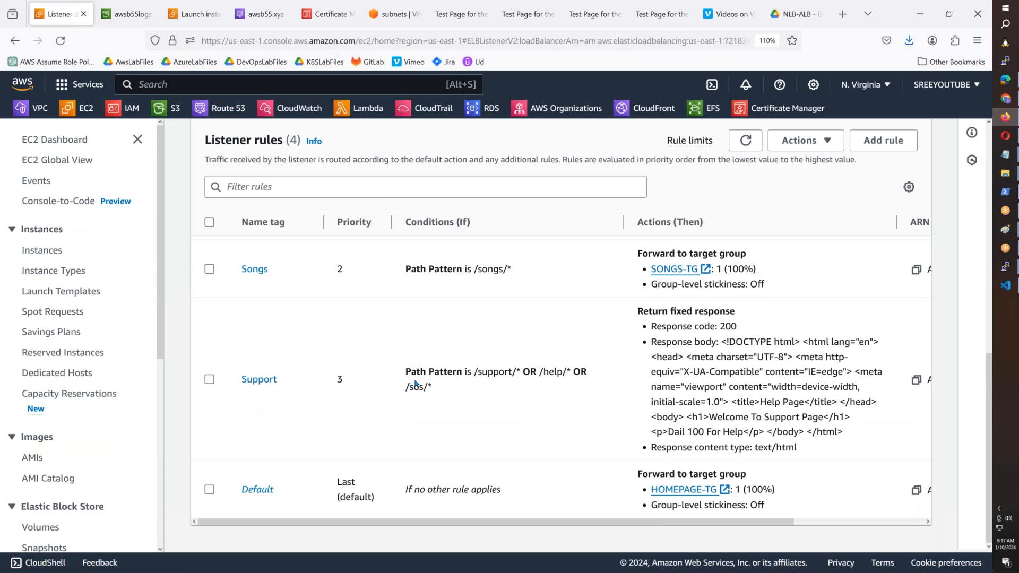
{"action": "scroll", "coordinate": [415, 383], "scroll_direction": "up", "scroll_amount": 3}
{"action": "left_click", "coordinate": [342, 254]}
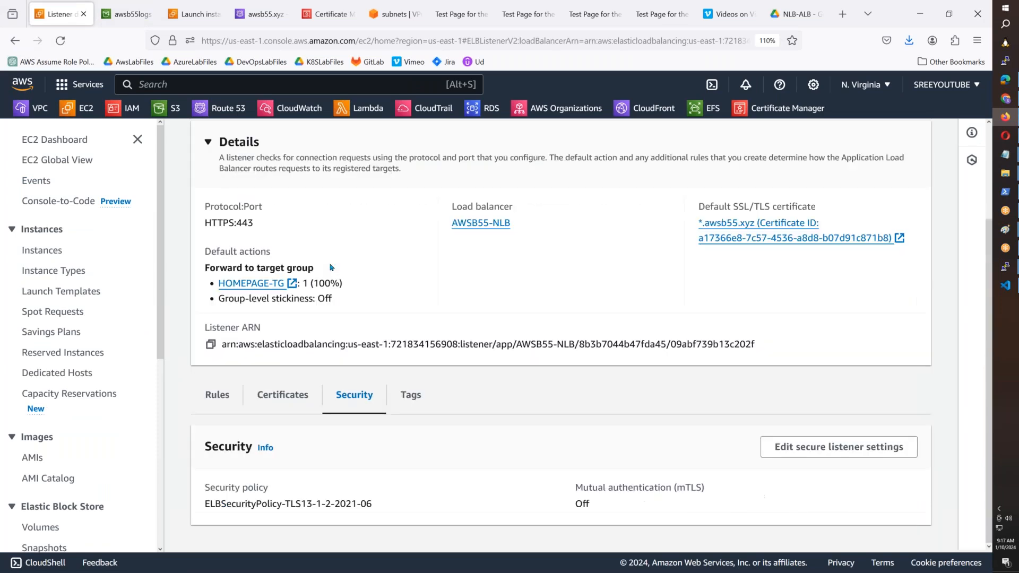
{"action": "scroll", "coordinate": [425, 414], "scroll_direction": "up", "scroll_amount": 3}
{"action": "left_click", "coordinate": [348, 173]}
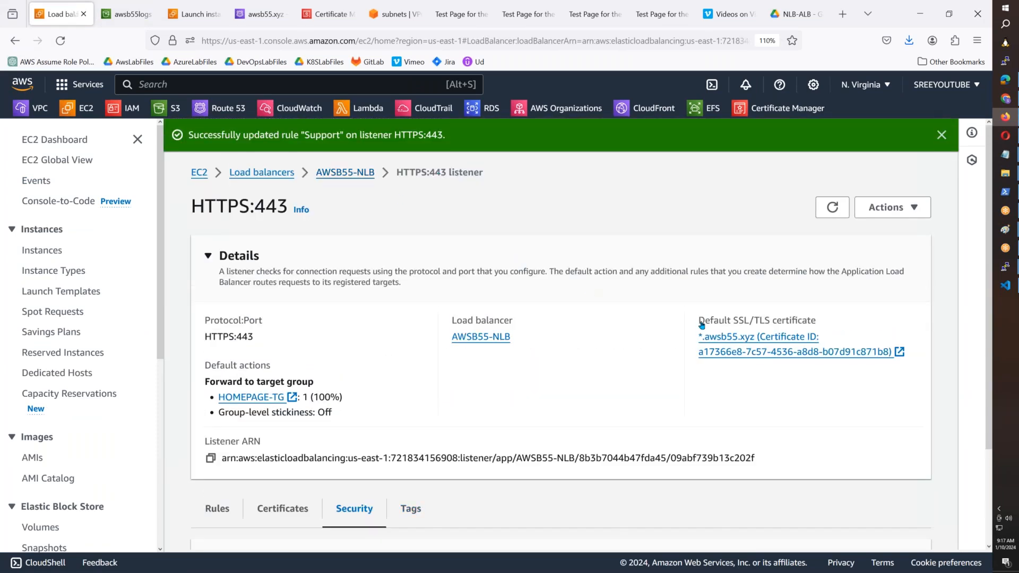
- Check the load balancer's attributes for the S3 locations of its access and connection logs
{"action": "scroll", "coordinate": [543, 446], "scroll_direction": "down", "scroll_amount": 5}
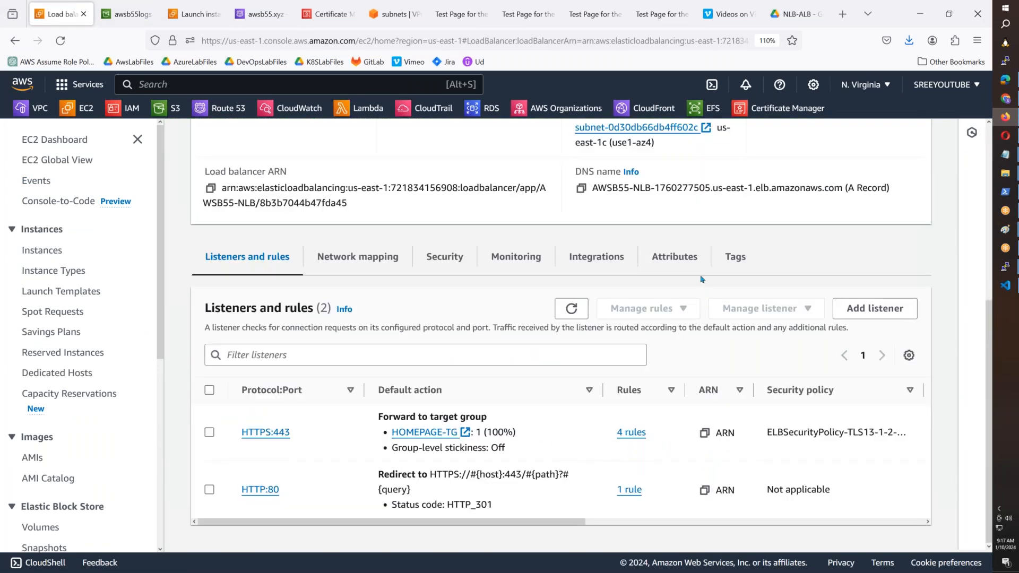
{"action": "left_click", "coordinate": [674, 256]}
{"action": "scroll", "coordinate": [541, 418], "scroll_direction": "down", "scroll_amount": 1}
{"action": "scroll", "coordinate": [541, 418], "scroll_direction": "down", "scroll_amount": 3}
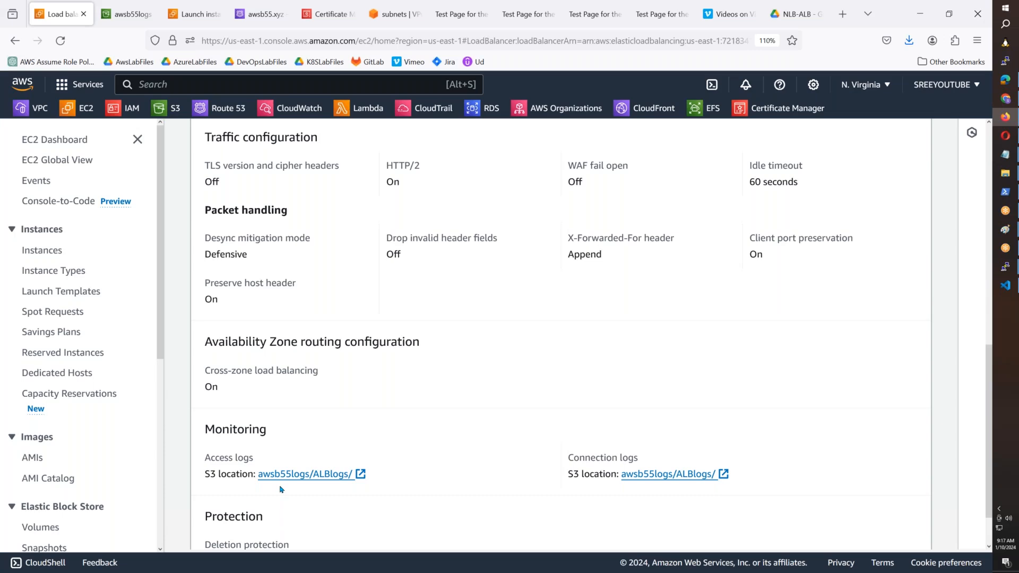
{"action": "scroll", "coordinate": [281, 492], "scroll_direction": "down", "scroll_amount": 2}
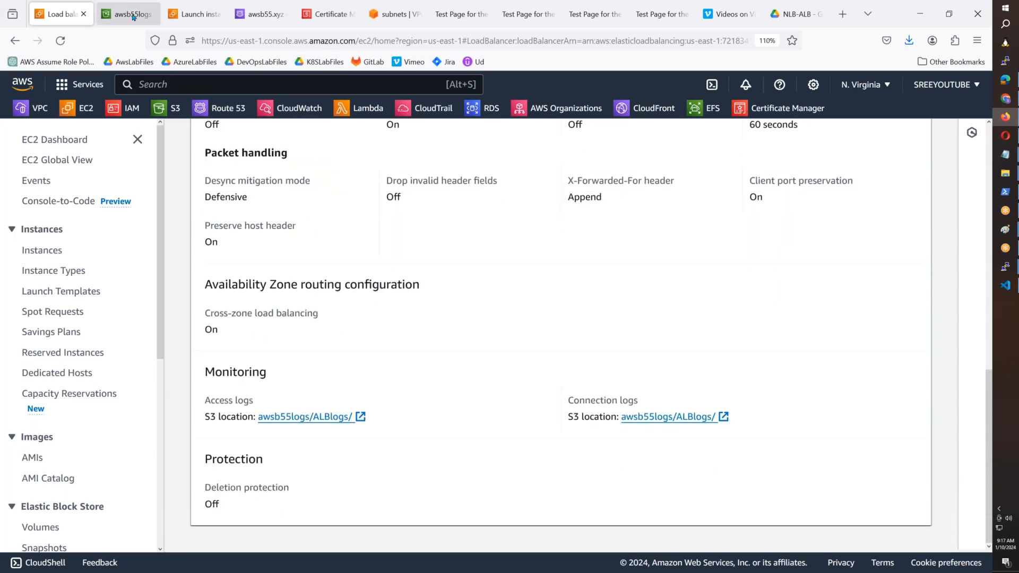
- Browse the awsb55logs bucket from ALBlogs through AWSLogs, the account folder, elasticloadbalancing and us-east-1 to the 2024/01/10 folder
{"action": "left_click", "coordinate": [127, 14]}
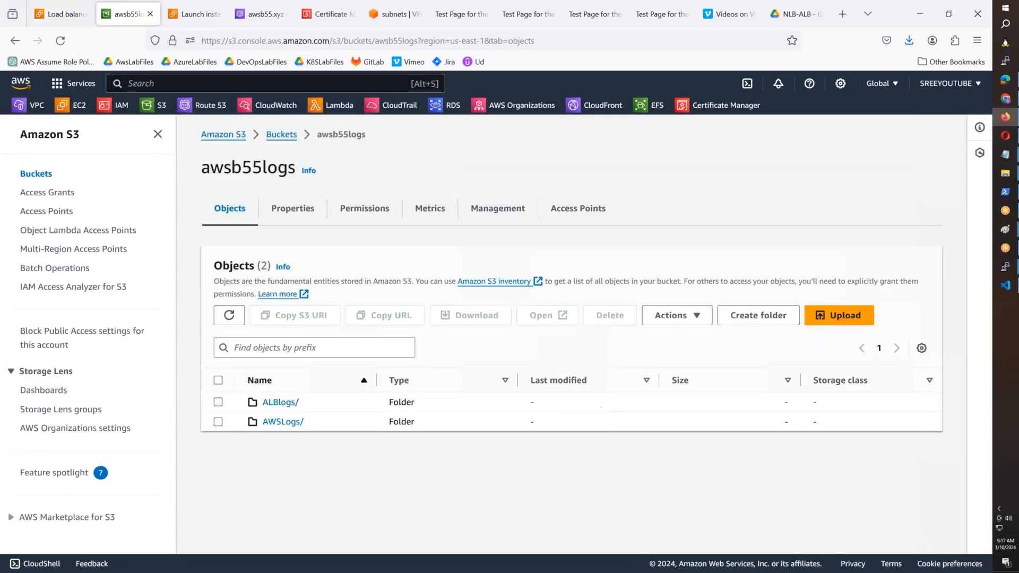
{"action": "left_click", "coordinate": [216, 314]}
{"action": "left_click", "coordinate": [278, 403]}
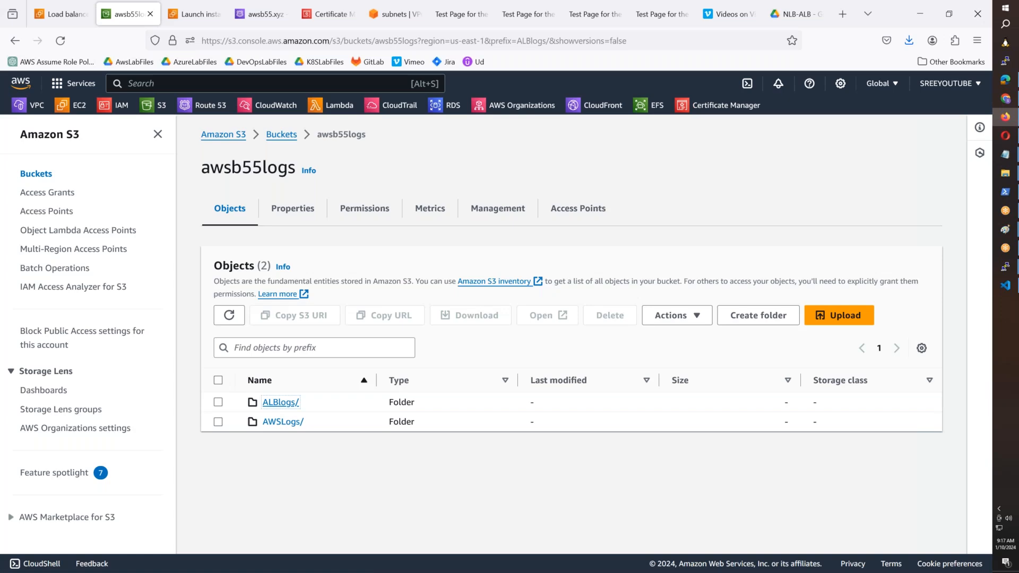
{"action": "left_click", "coordinate": [278, 410]}
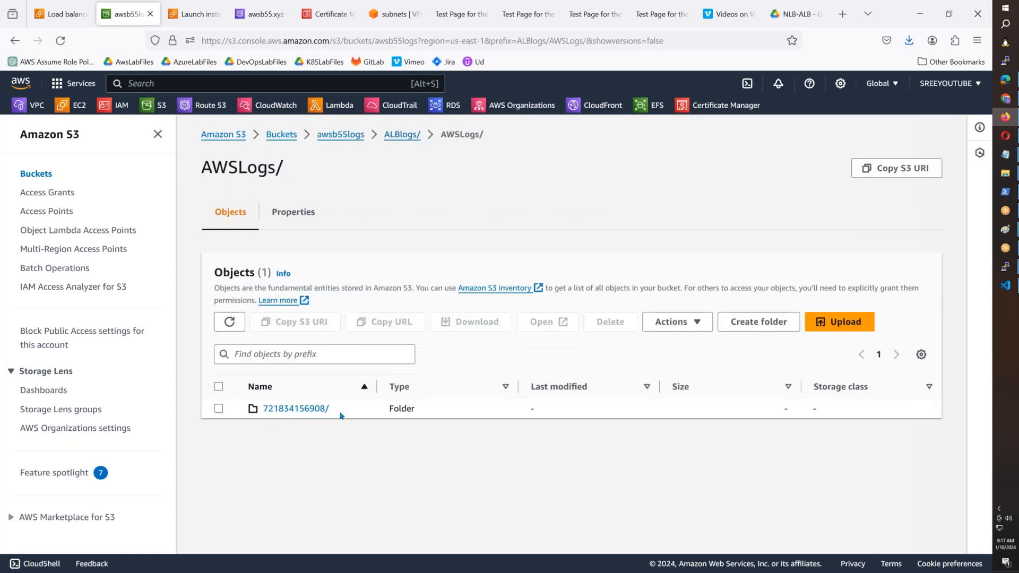
{"action": "left_click", "coordinate": [294, 410]}
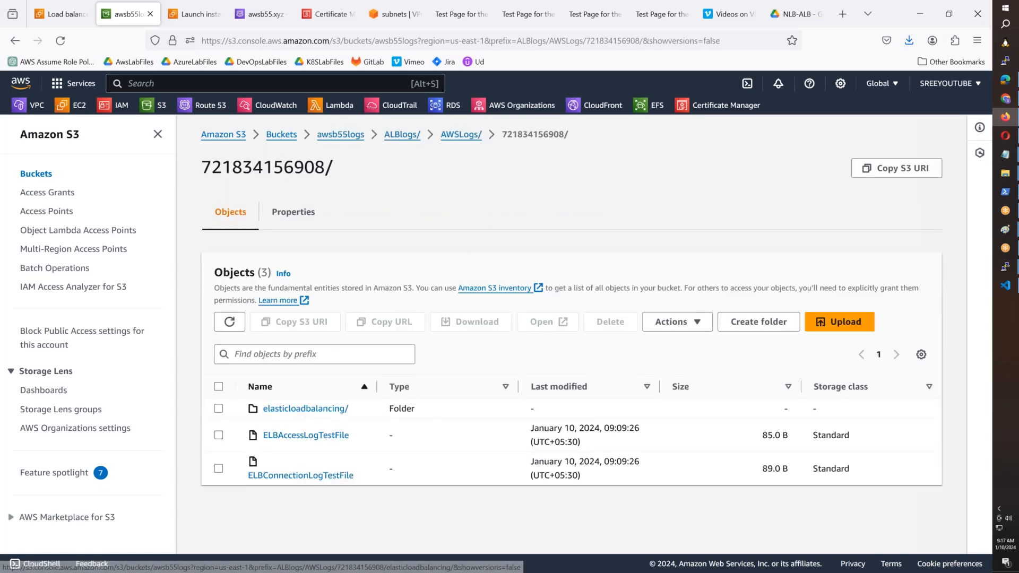
{"action": "left_click", "coordinate": [332, 413]}
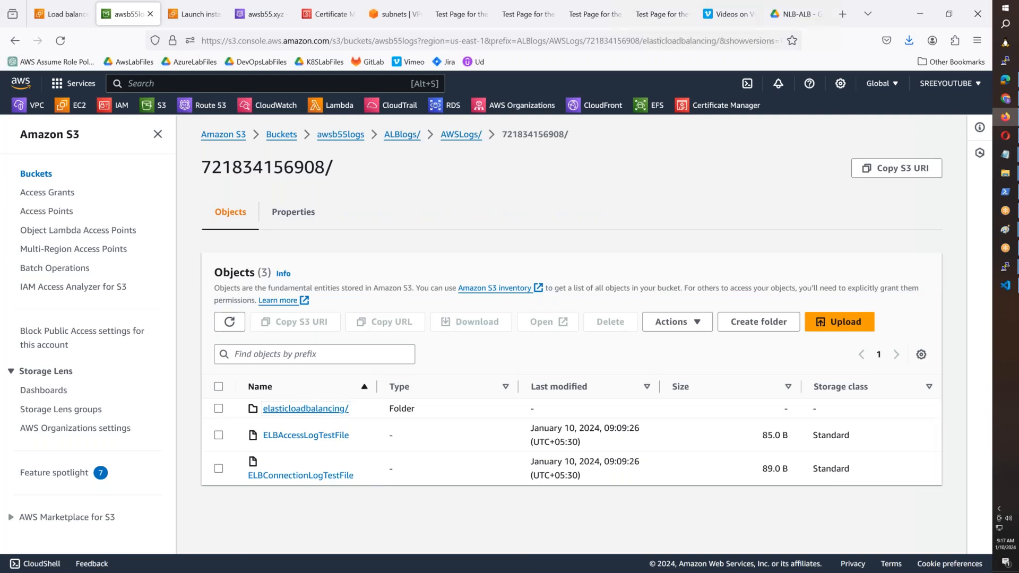
{"action": "left_click", "coordinate": [285, 416]}
{"action": "left_click", "coordinate": [271, 409]}
{"action": "left_click", "coordinate": [270, 409]}
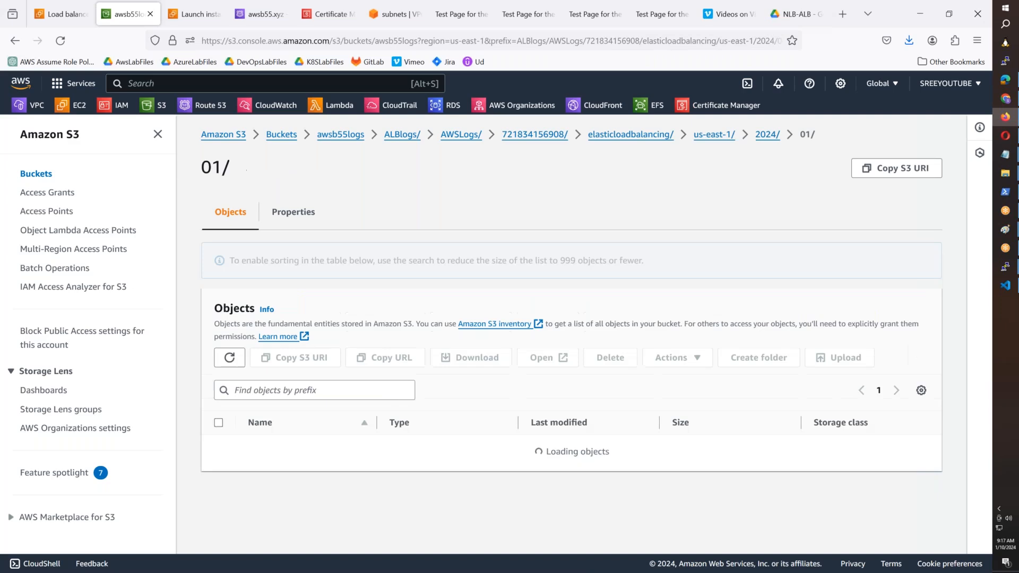
{"action": "left_click", "coordinate": [270, 408]}
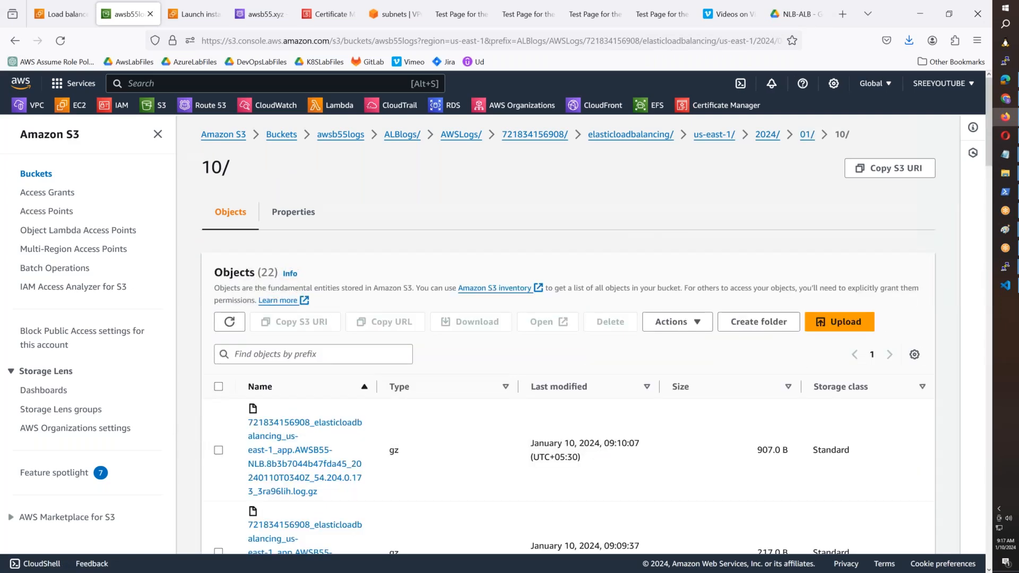
- Look through the log files in the 10 folder and sort them by last modified date, newest first
{"action": "scroll", "coordinate": [568, 372], "scroll_direction": "down", "scroll_amount": 3}
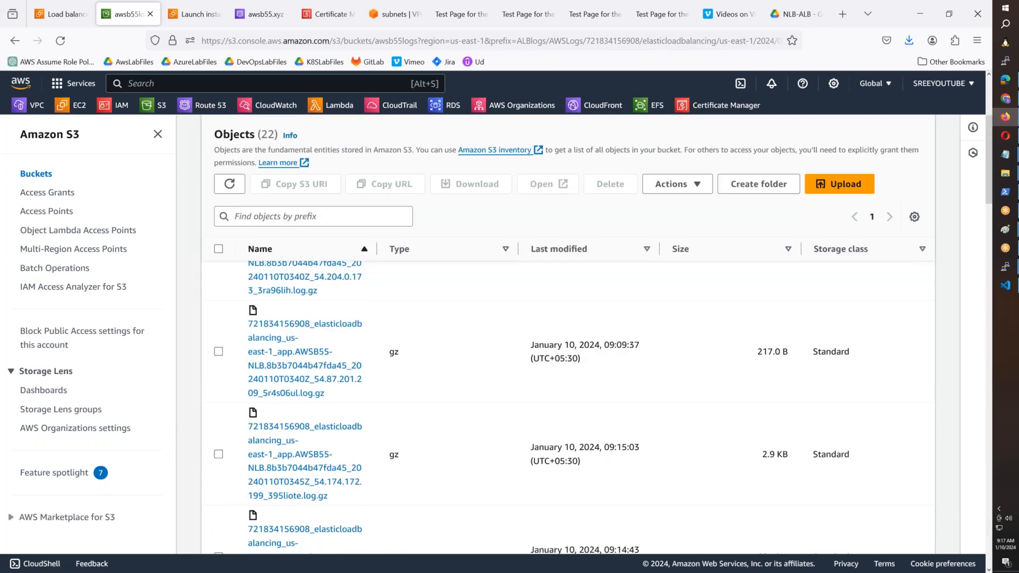
{"action": "scroll", "coordinate": [306, 430], "scroll_direction": "down", "scroll_amount": 2}
{"action": "scroll", "coordinate": [281, 410], "scroll_direction": "up", "scroll_amount": 5}
{"action": "left_click", "coordinate": [573, 321]}
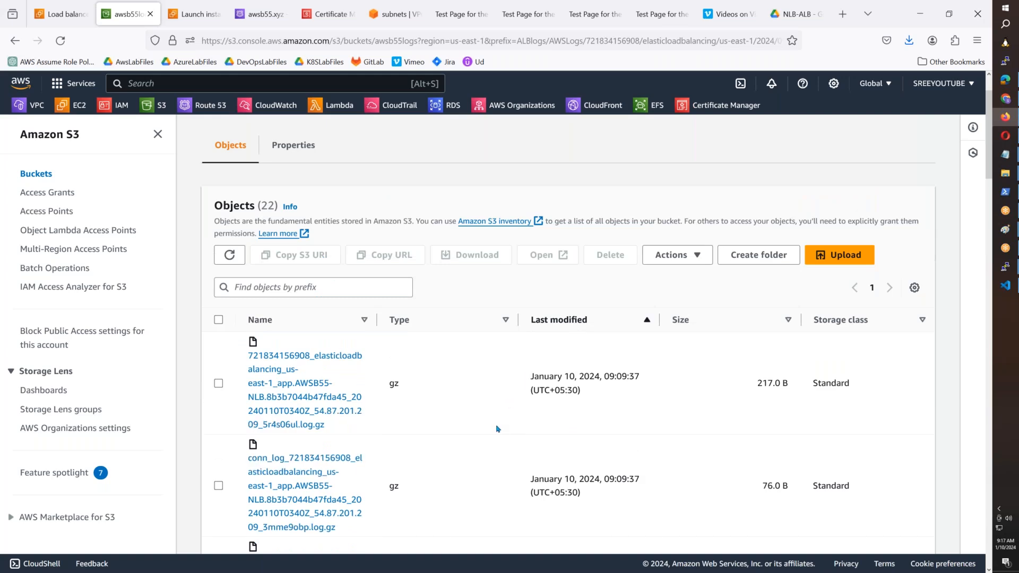
{"action": "scroll", "coordinate": [531, 393], "scroll_direction": "up", "scroll_amount": 2}
{"action": "left_click", "coordinate": [573, 393]}
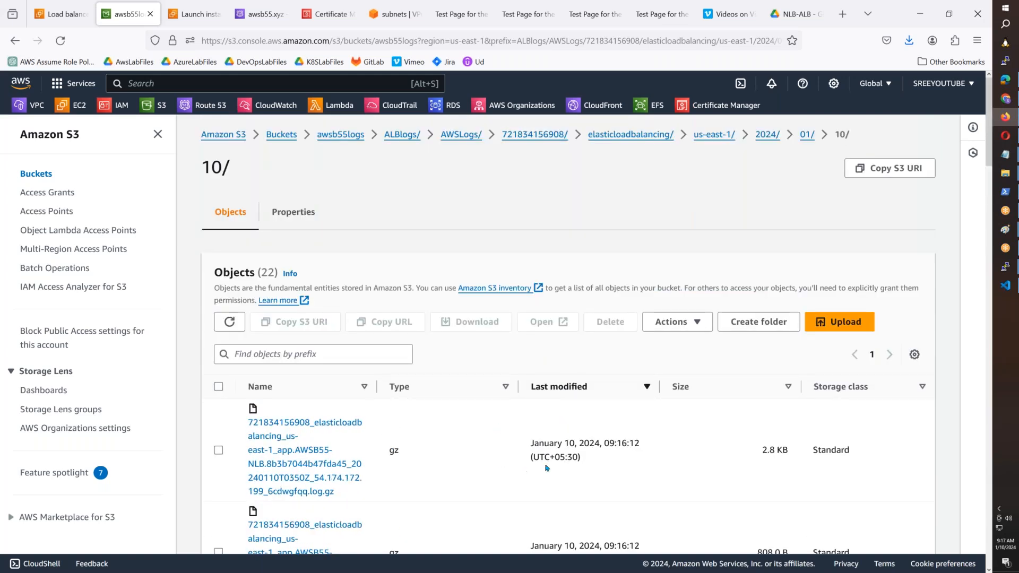
- Download the newest AWSB55-NLB access log archive and show it in its download folder
{"action": "left_click", "coordinate": [219, 451]}
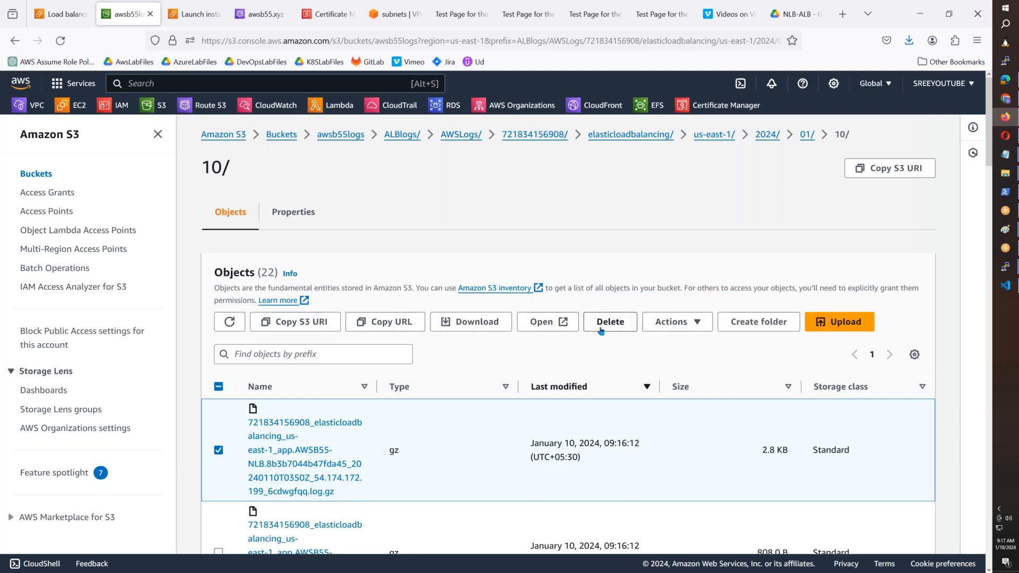
{"action": "left_click", "coordinate": [471, 322]}
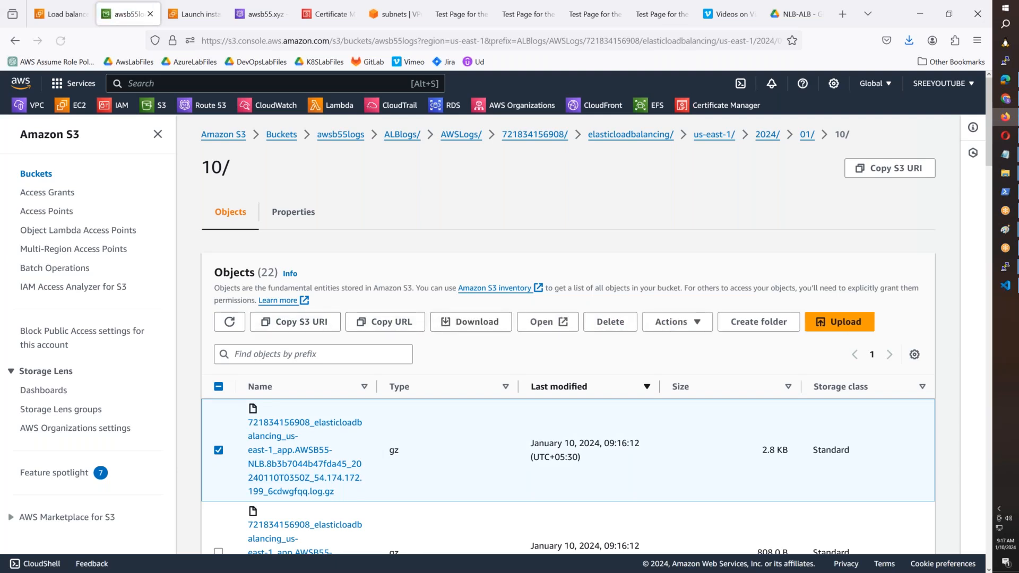
{"action": "left_click", "coordinate": [724, 464]}
{"action": "left_click", "coordinate": [913, 46]}
{"action": "left_click", "coordinate": [903, 71]}
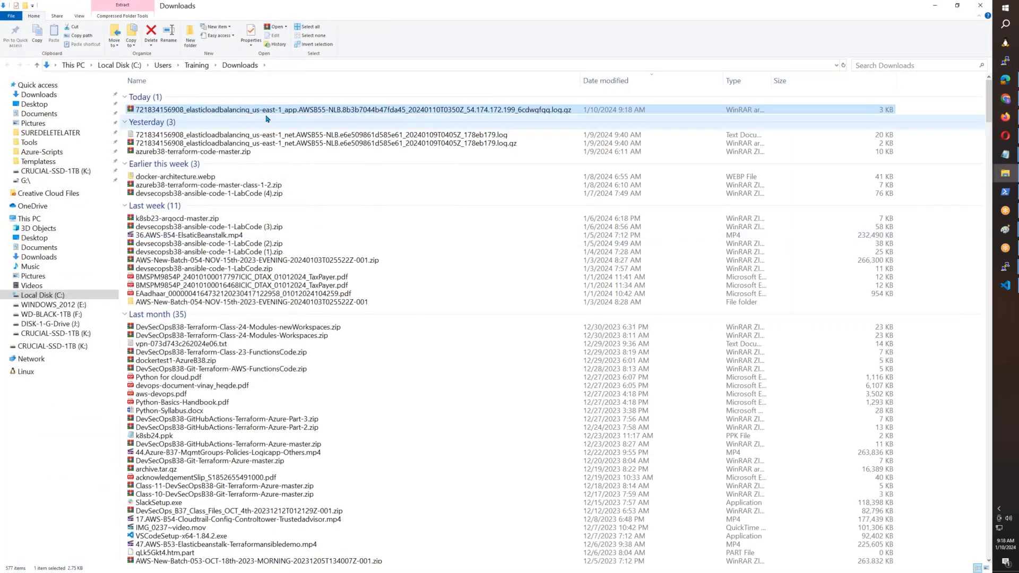
- Extract the downloaded log archive into its own folder and open the extracted log file in Visual Studio Code
{"action": "right_click", "coordinate": [270, 112]}
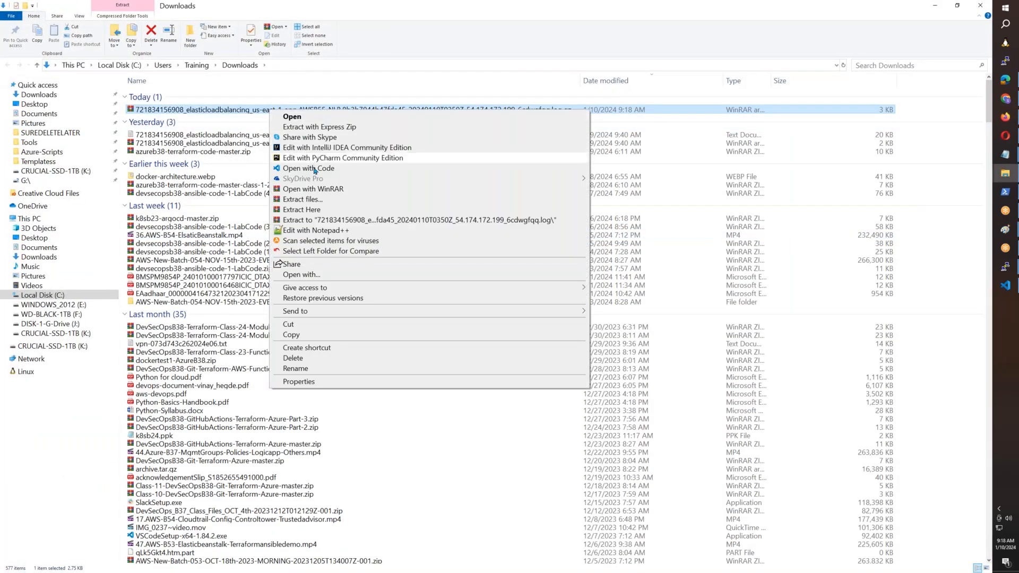
{"action": "left_click", "coordinate": [297, 219]}
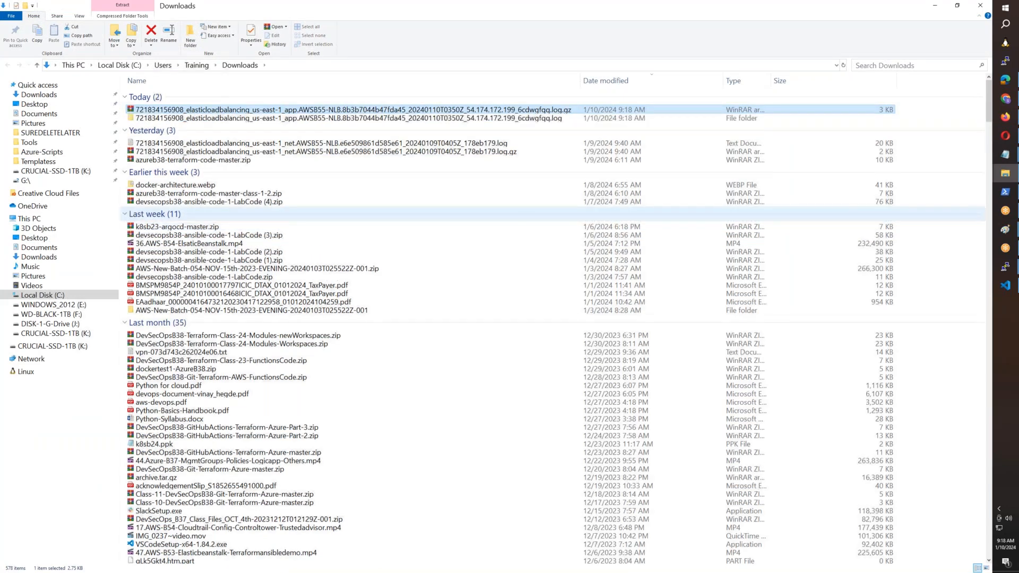
{"action": "double_click", "coordinate": [287, 118]}
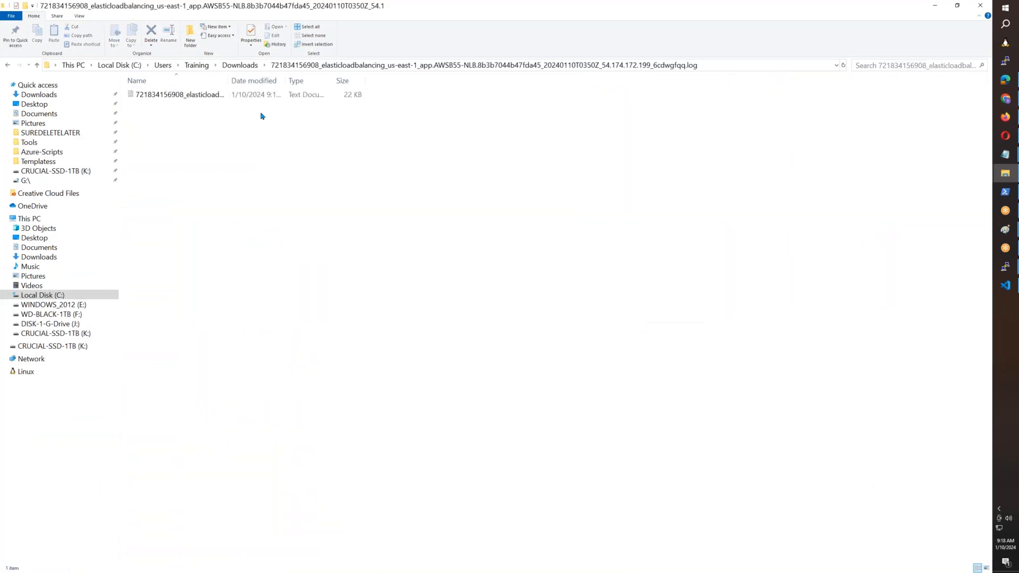
{"action": "left_click", "coordinate": [189, 100]}
{"action": "right_click", "coordinate": [189, 96]}
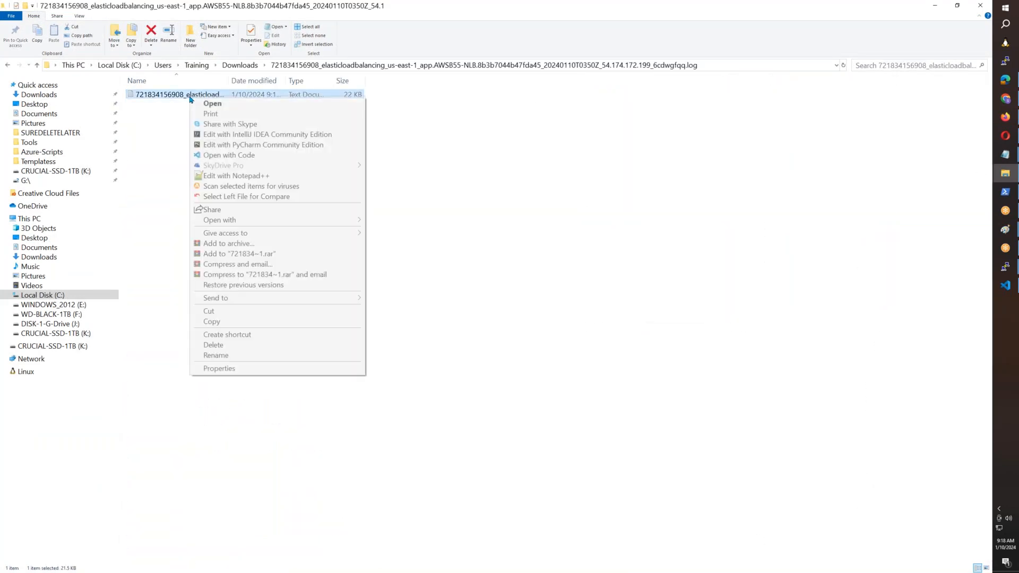
{"action": "left_click", "coordinate": [229, 155]}
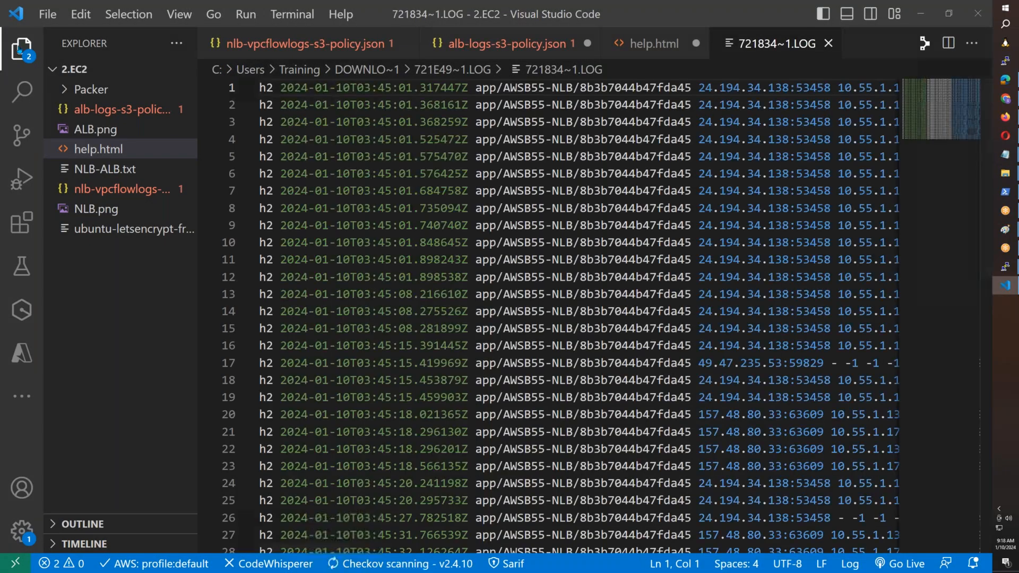
- Hide the file explorer and follow the log entry on line 25 through to its end
{"action": "key", "text": "ctrl+b"}
{"action": "left_click", "coordinate": [254, 466]}
{"action": "left_click_drag", "start_coordinate": [253, 466], "coordinate": [63, 456]}
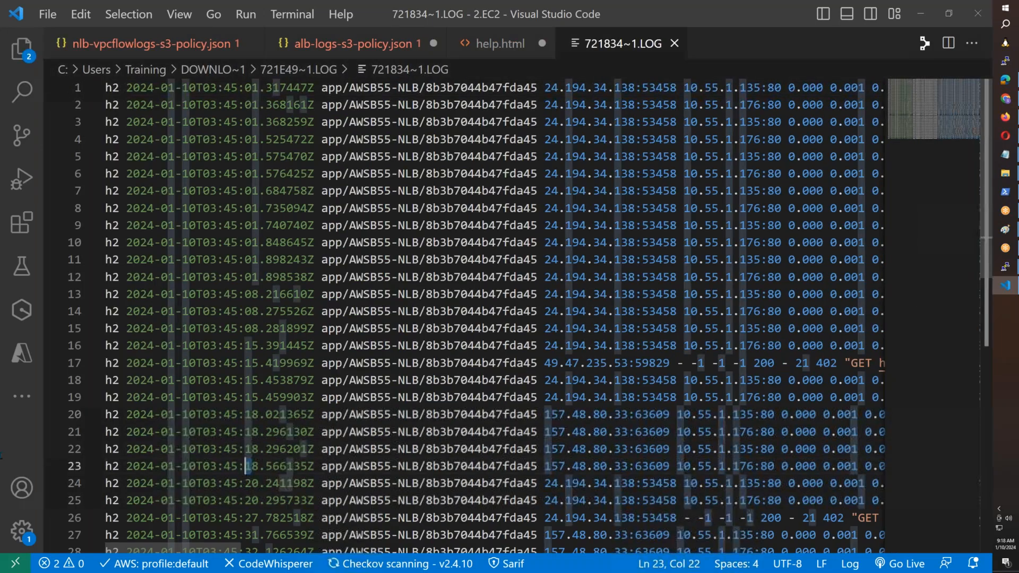
{"action": "left_click", "coordinate": [363, 466]}
{"action": "left_click", "coordinate": [670, 500]}
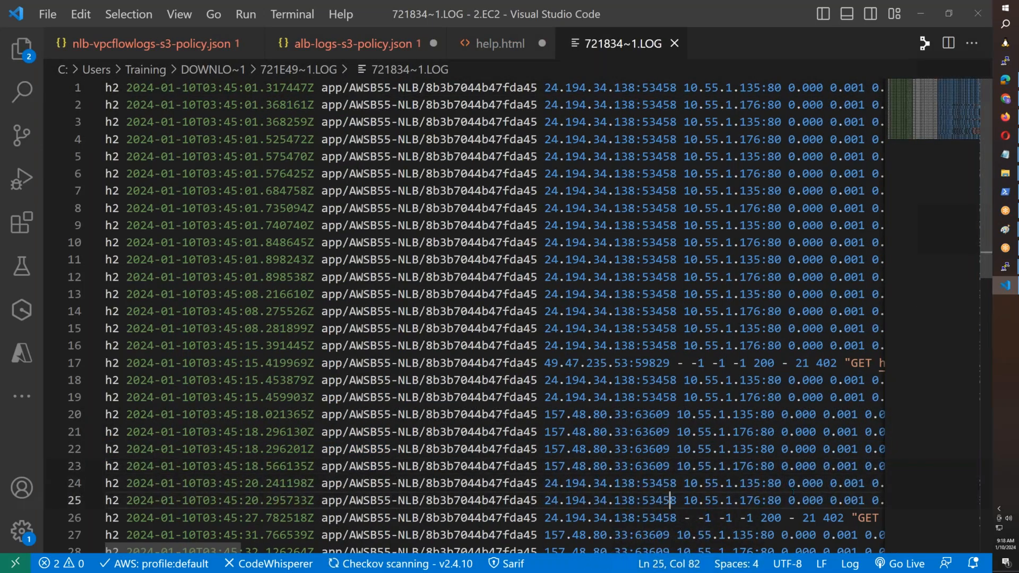
{"action": "left_click_drag", "start_coordinate": [670, 500], "coordinate": [776, 500]}
{"action": "left_click_drag", "start_coordinate": [885, 494], "coordinate": [902, 501]}
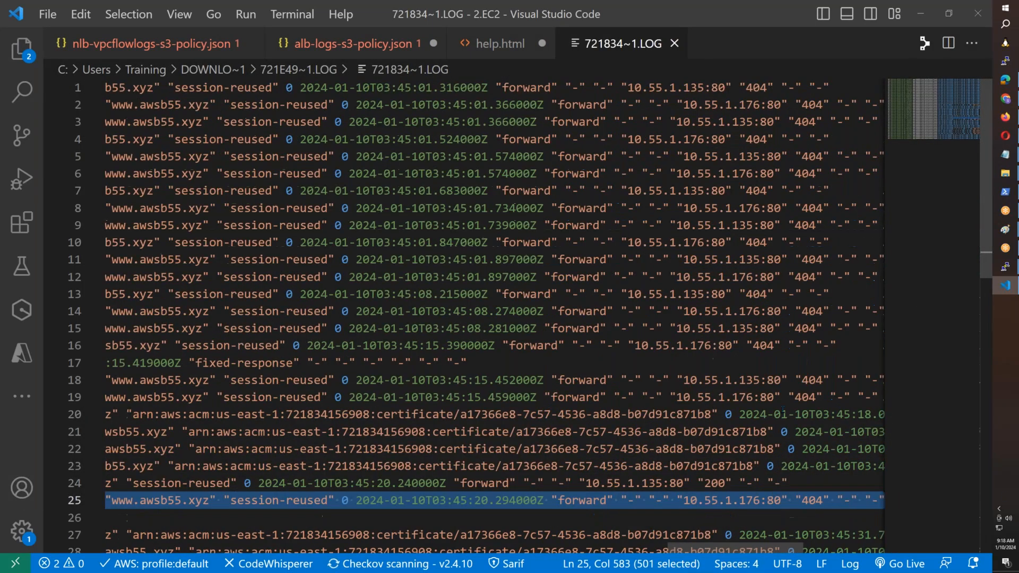
- Examine the response codes at the ends of the log entries, return to the start of the lines and close the log
{"action": "left_click", "coordinate": [797, 363]}
{"action": "left_click_drag", "start_coordinate": [817, 329], "coordinate": [795, 329]}
{"action": "left_click_drag", "start_coordinate": [822, 277], "coordinate": [802, 277]}
{"action": "left_click", "coordinate": [830, 328]}
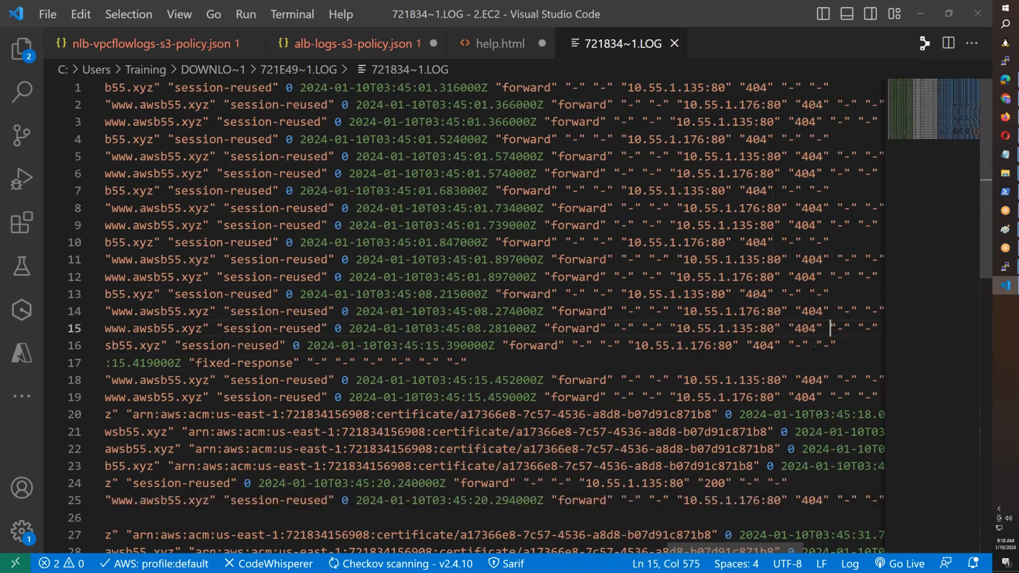
{"action": "scroll", "coordinate": [814, 346], "scroll_direction": "down", "scroll_amount": 4}
{"action": "scroll", "coordinate": [801, 389], "scroll_direction": "up", "scroll_amount": 11}
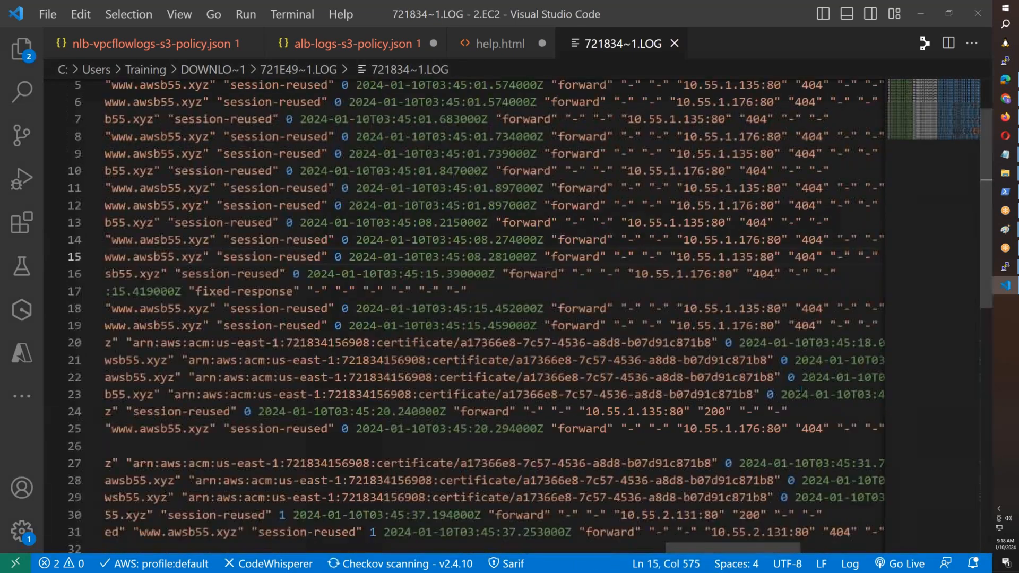
{"action": "scroll", "coordinate": [127, 536], "scroll_direction": "left", "scroll_amount": 15}
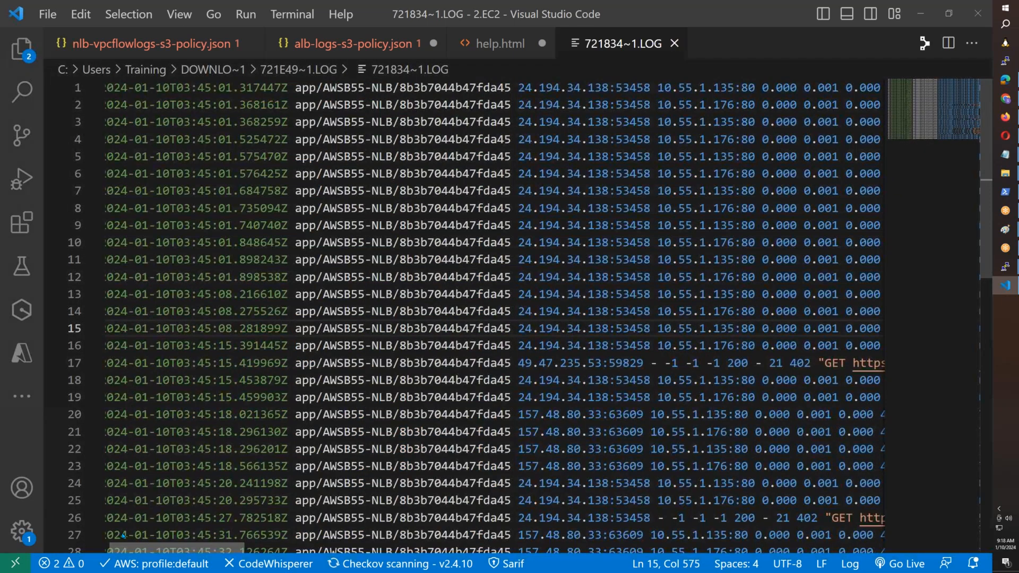
{"action": "scroll", "coordinate": [123, 536], "scroll_direction": "left", "scroll_amount": 2}
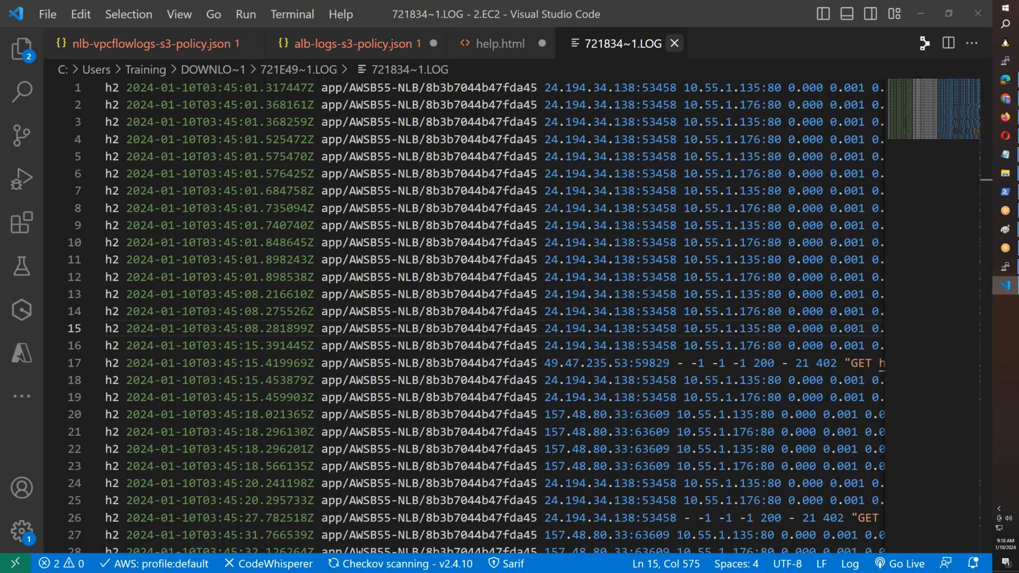
{"action": "left_click", "coordinate": [675, 43]}
- Switch to the Notepad notes on the Application Load Balancer and highlight "Blue/Green or Canary Based deployment."
{"action": "left_click", "coordinate": [1005, 117]}
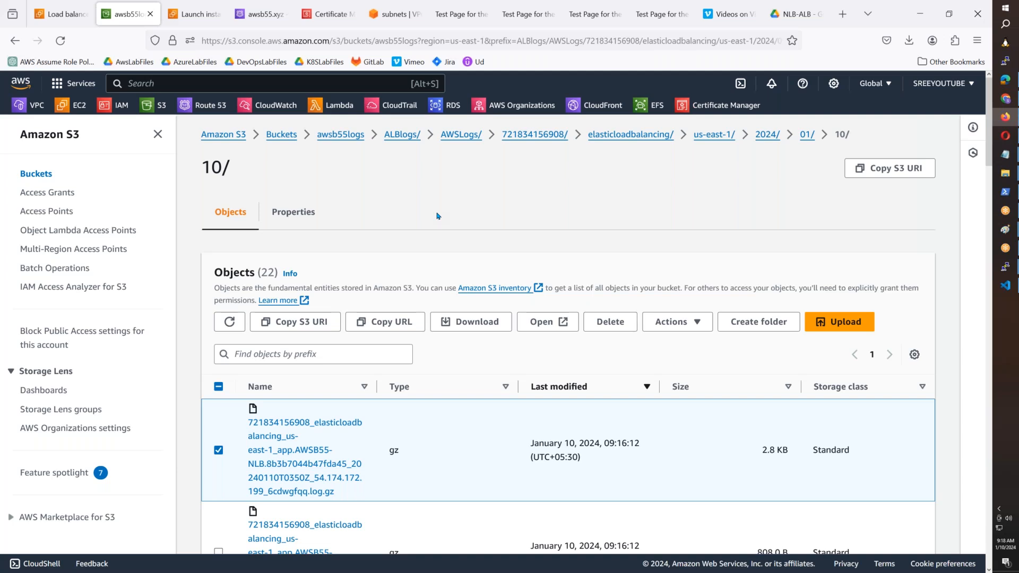
{"action": "mouse_move", "coordinate": [1006, 154]}
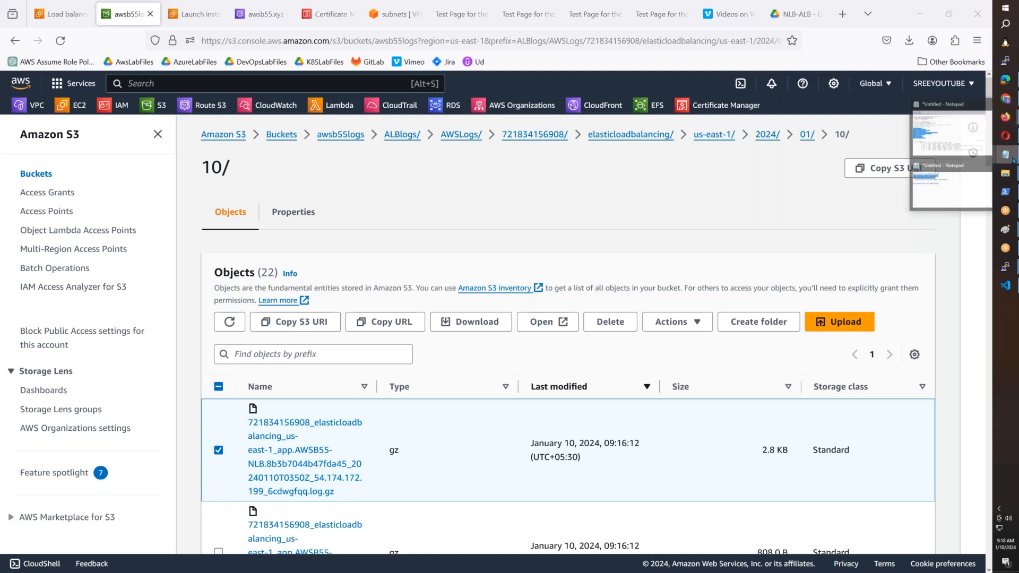
{"action": "left_click", "coordinate": [949, 131]}
{"action": "left_click_drag", "start_coordinate": [455, 193], "coordinate": [61, 189]}
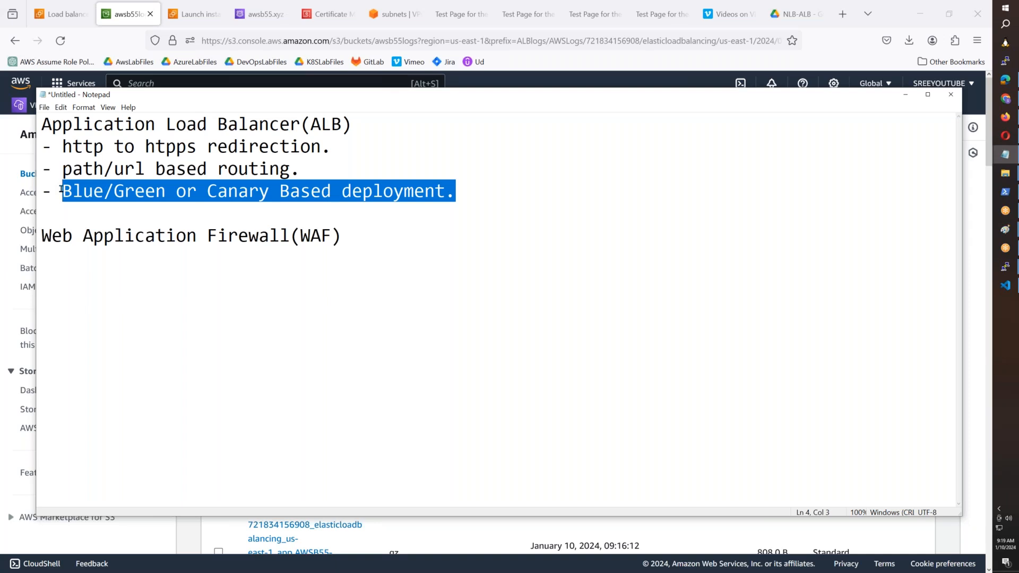
{"action": "left_click", "coordinate": [1006, 79]}
{"action": "double_click", "coordinate": [250, 37]}
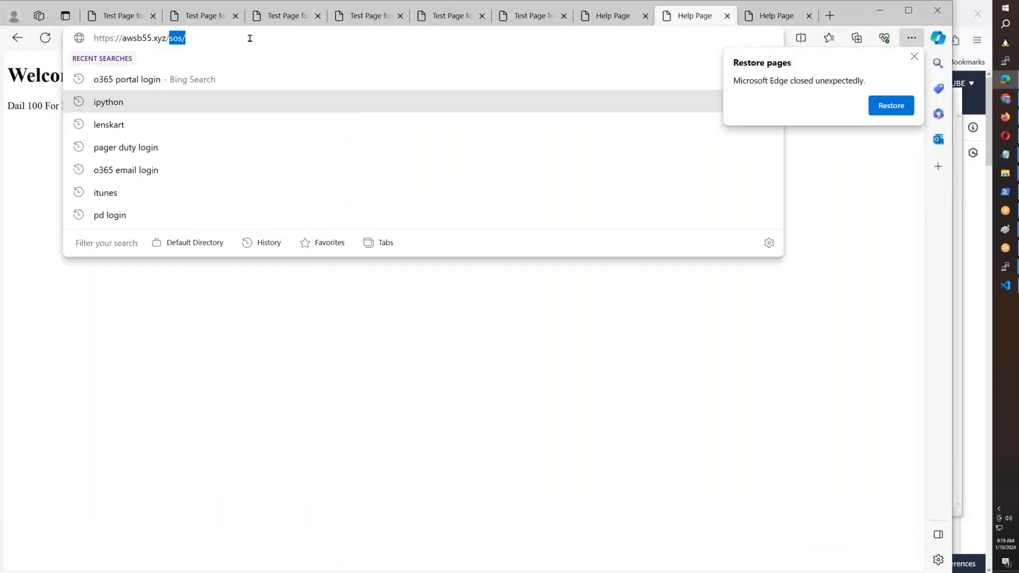
{"action": "key", "text": "BackSpace"}
{"action": "key", "text": "Return"}
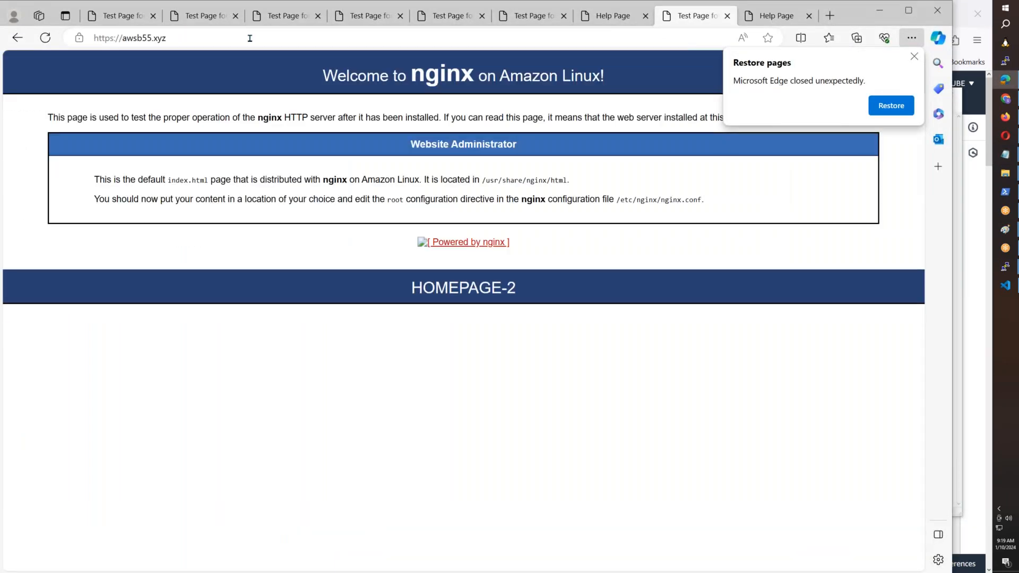
{"action": "left_click", "coordinate": [45, 37]}
{"action": "left_click", "coordinate": [46, 40]}
{"action": "left_click", "coordinate": [47, 42]}
{"action": "left_click", "coordinate": [47, 40]}
{"action": "left_click", "coordinate": [45, 39]}
- Switch back to Firefox and filter the EC2 instances list by "Running"
{"action": "left_click", "coordinate": [1005, 117]}
{"action": "left_click", "coordinate": [71, 14]}
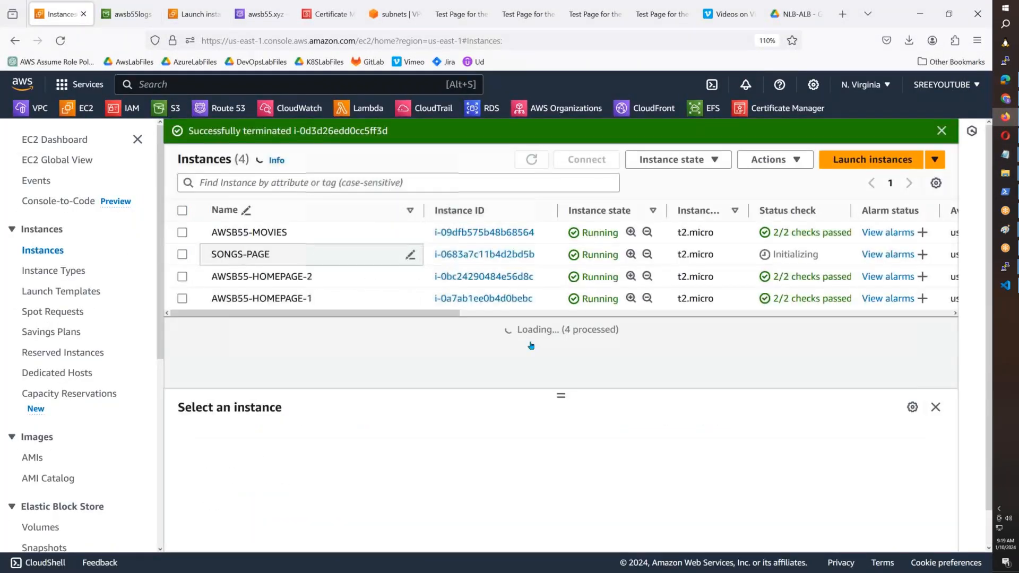
{"action": "left_click", "coordinate": [276, 184]}
{"action": "type", "text": "Running"}
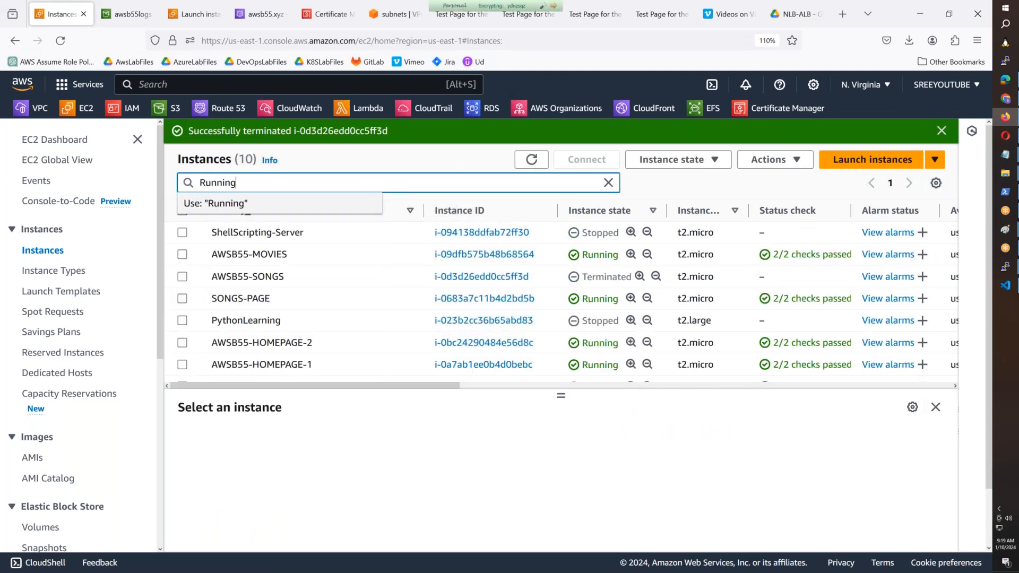
{"action": "key", "text": "Return"}
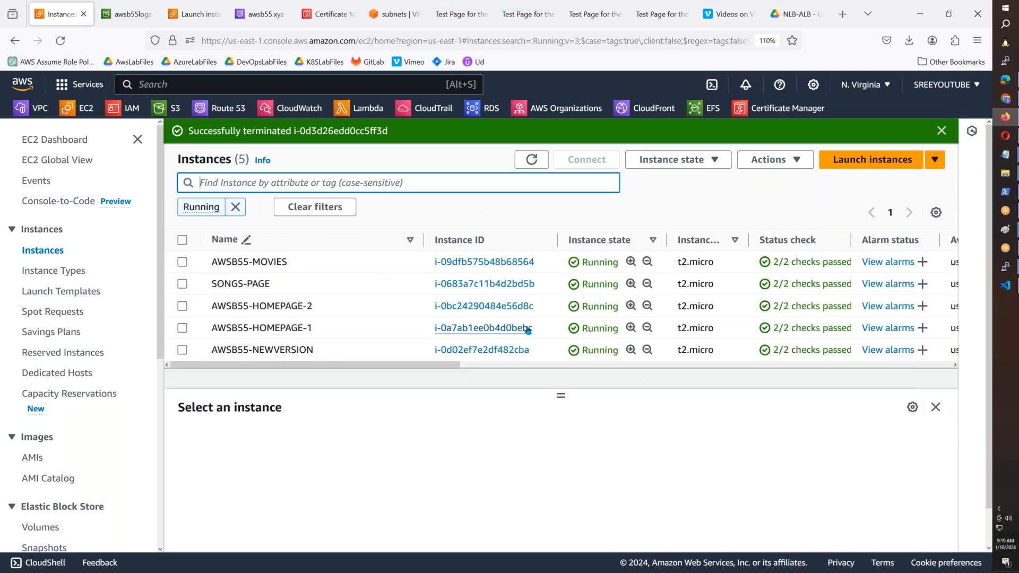
- Select the AWSB55-NEWVERSION instance and copy its public IPv4 DNS name
{"action": "left_click", "coordinate": [659, 354]}
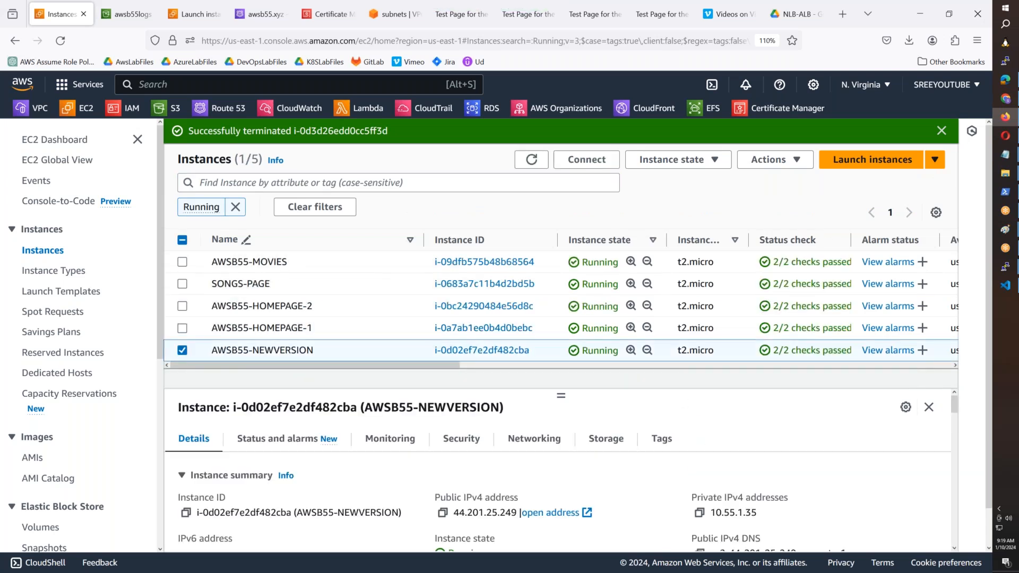
{"action": "scroll", "coordinate": [713, 531], "scroll_direction": "down", "scroll_amount": 3}
{"action": "scroll", "coordinate": [696, 475], "scroll_direction": "up", "scroll_amount": 2}
{"action": "left_click", "coordinate": [700, 482]}
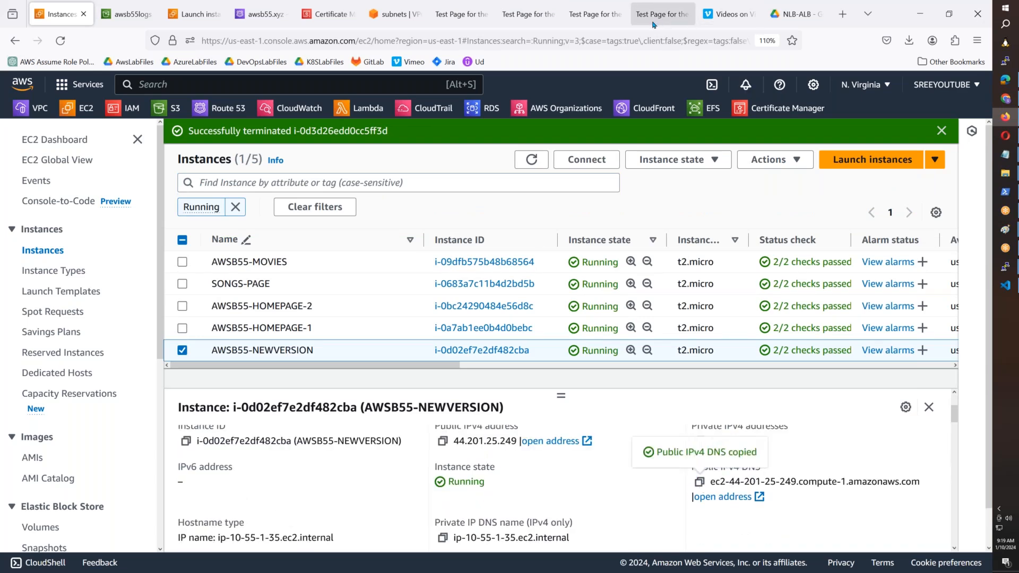
- Load the copied public DNS name of the AWSB55-NEWVERSION instance in the last "Test Page" browser page
{"action": "left_click", "coordinate": [657, 14]}
{"action": "left_click", "coordinate": [568, 39]}
{"action": "key", "text": "ctrl+v"}
{"action": "key", "text": "Return"}
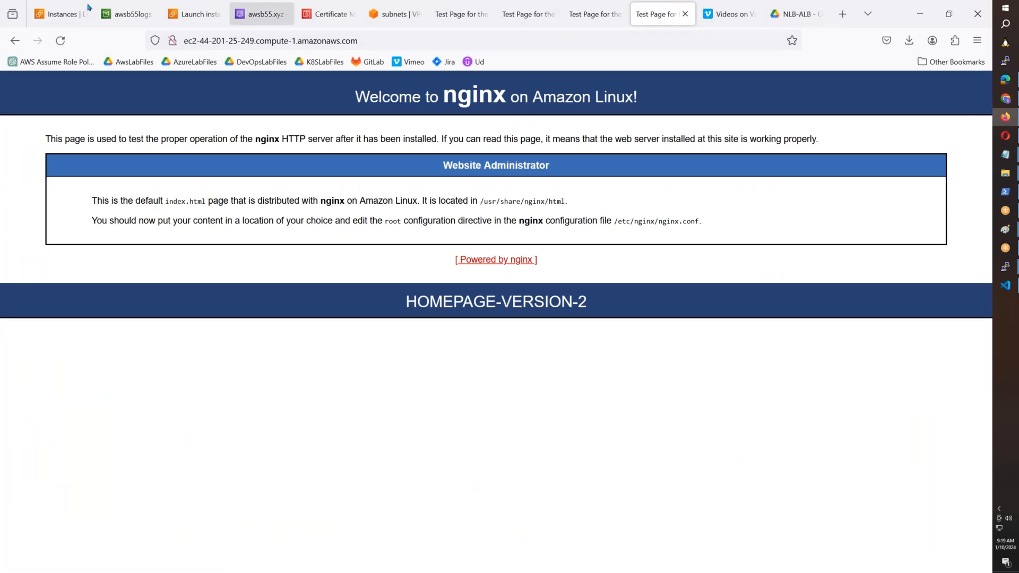
{"action": "left_click", "coordinate": [1002, 87]}
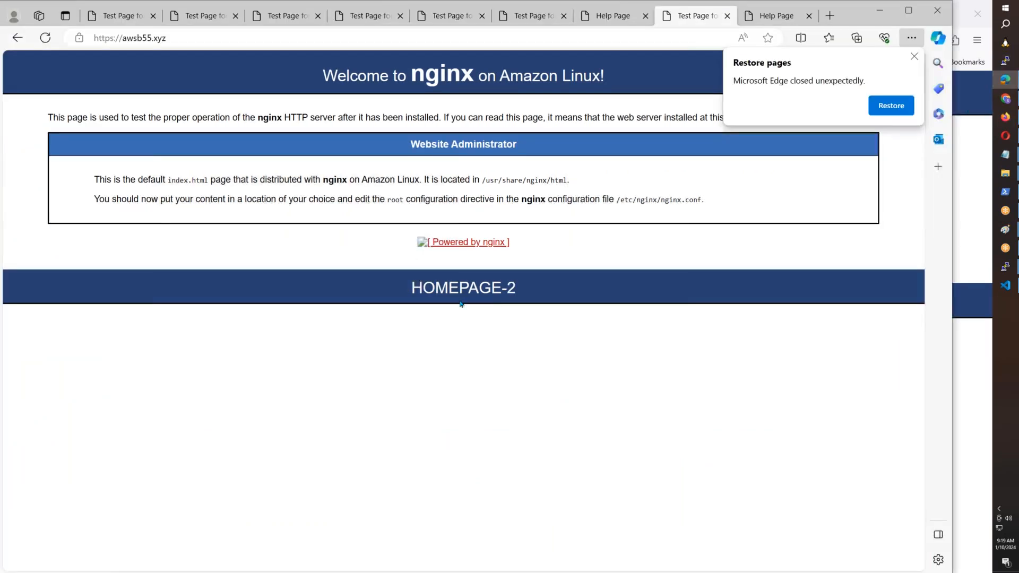
{"action": "left_click", "coordinate": [46, 37]}
{"action": "left_click", "coordinate": [237, 43]}
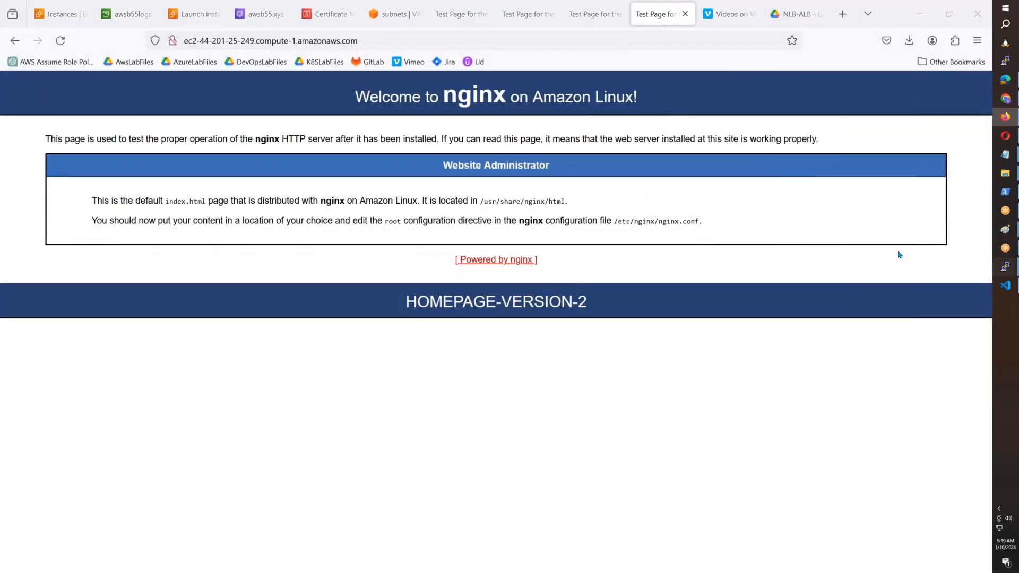
- Switch to the ip-10-55-2-131 terminal session and clear its screen, leaving an empty prompt
{"action": "mouse_move", "coordinate": [1005, 267]}
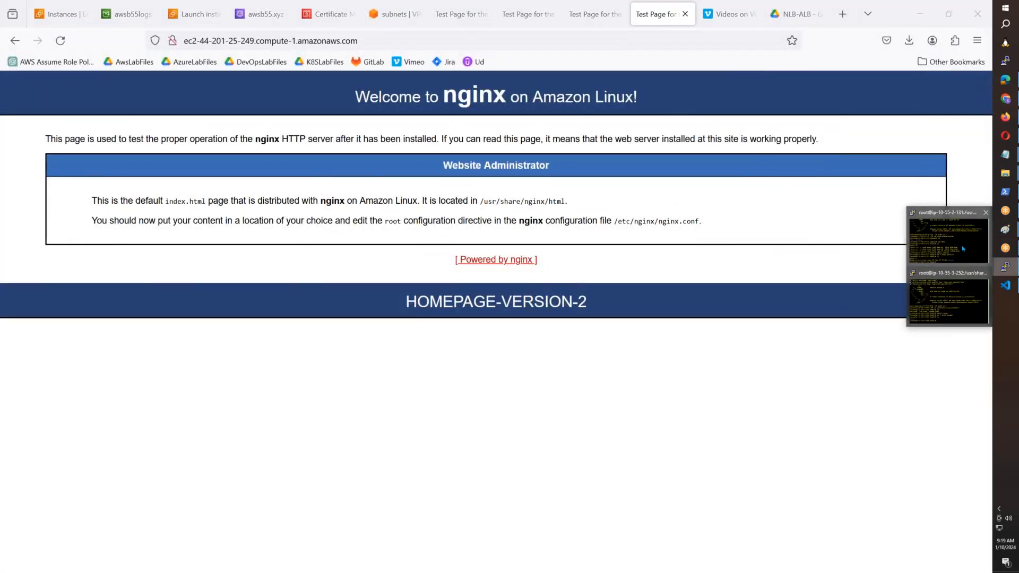
{"action": "left_click", "coordinate": [964, 249]}
{"action": "key", "text": "ctrl+l"}
{"action": "type", "text": "curl"}
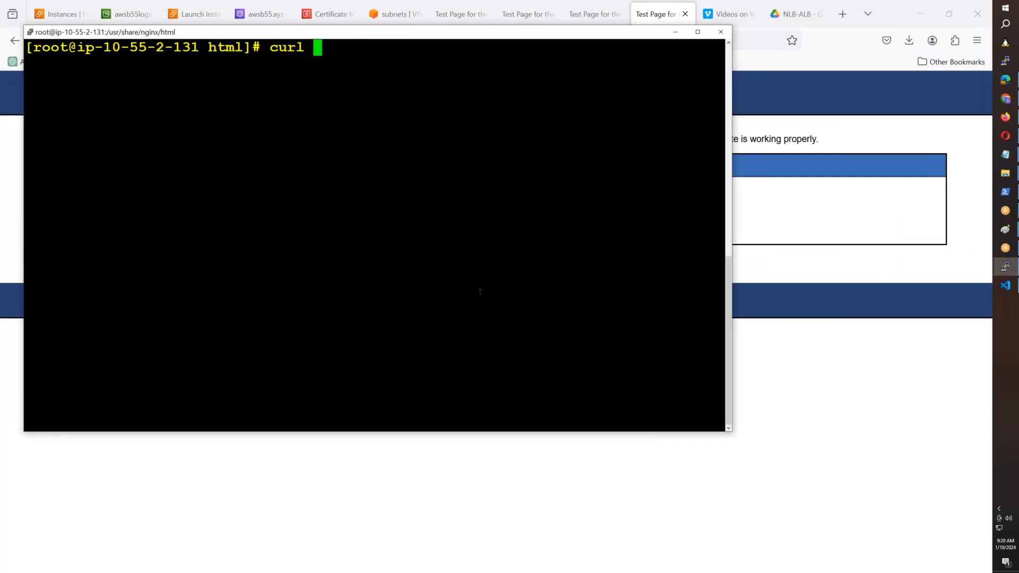
{"action": "key", "text": "BackSpace"}
{"action": "key", "text": "BackSpace"}
{"action": "key", "text": "BackSpace"}
{"action": "key", "text": "BackSpace"}
{"action": "key", "text": "BackSpace"}
{"action": "type", "text": "while true"}
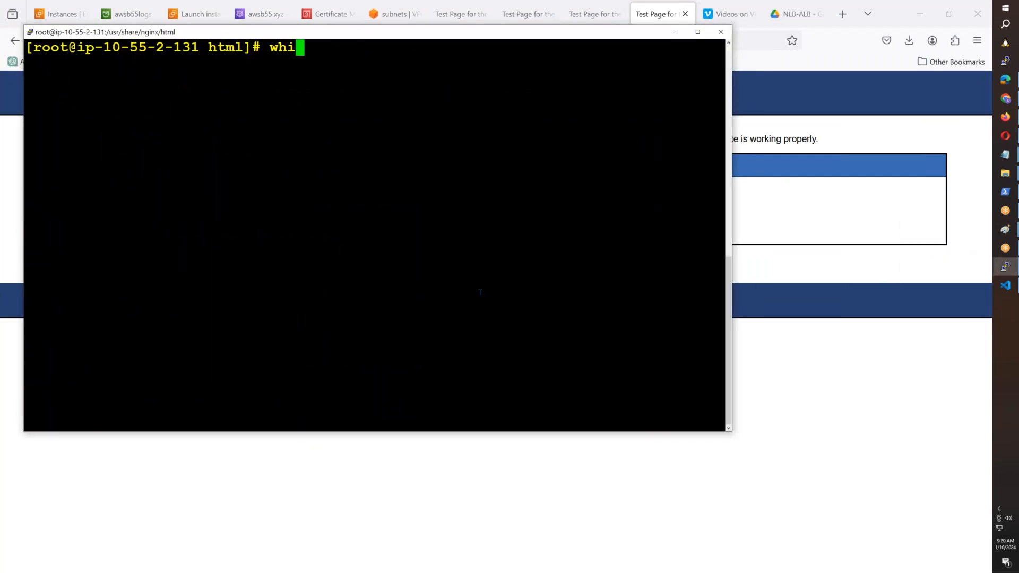
{"action": "key", "text": "Return"}
{"action": "type", "text": "do"}
{"action": "key", "text": "Return"}
{"action": "type", "text": "curl -sL"}
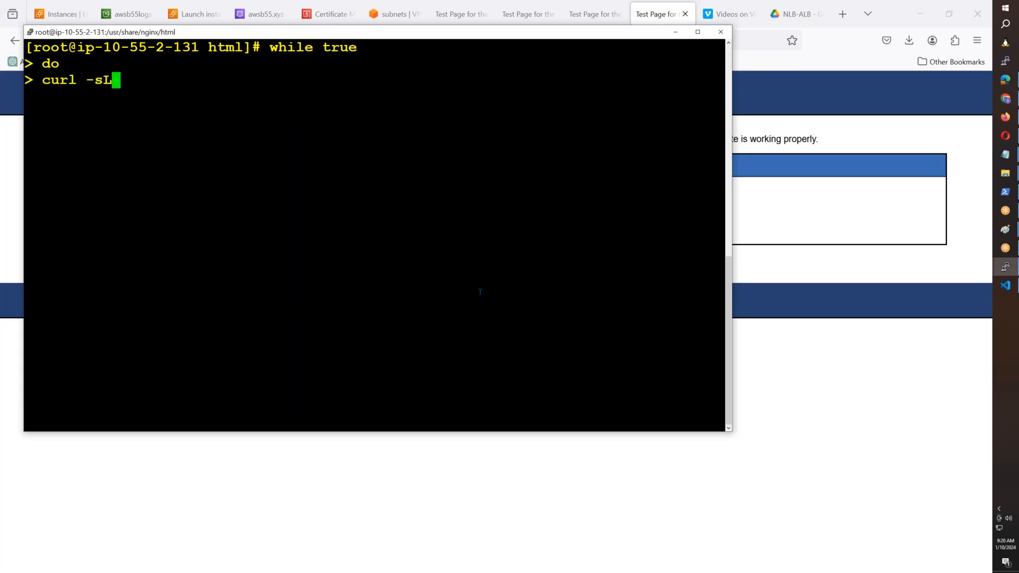
{"action": "right_click", "coordinate": [480, 292]}
{"action": "type", "text": "|"}
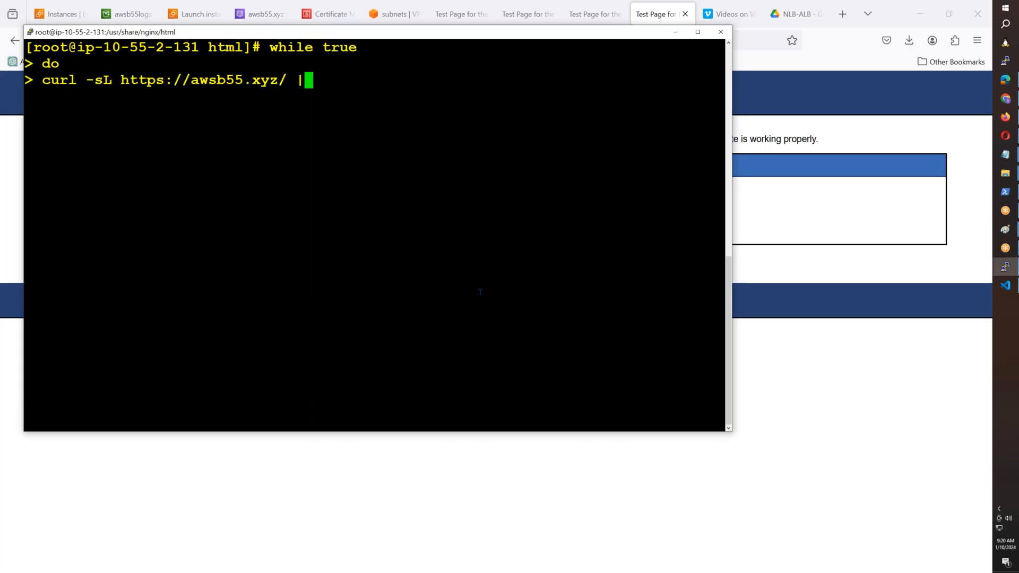
{"action": "type", "text": " grep -i PAGE"}
{"action": "key", "text": "Return"}
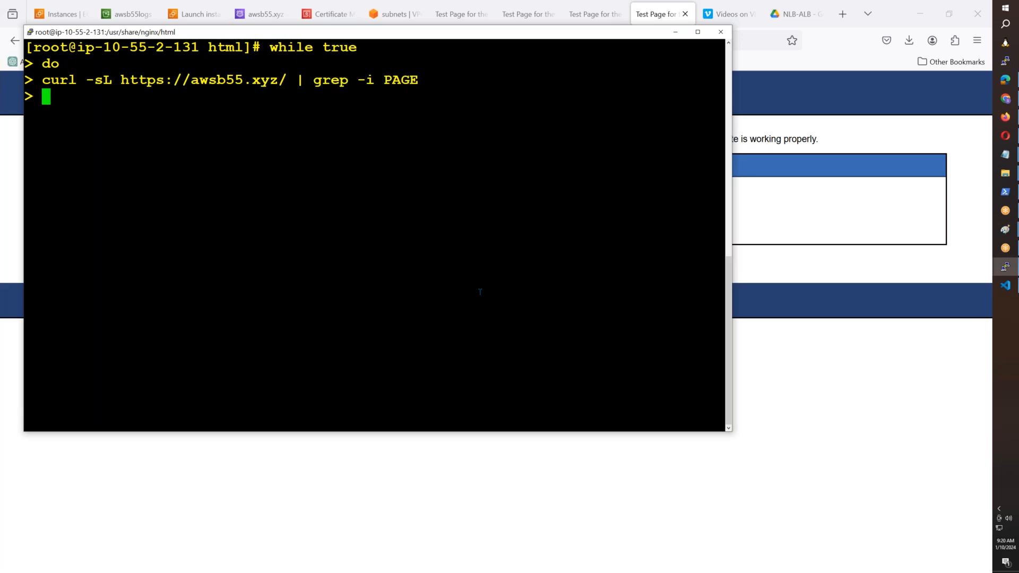
{"action": "type", "text": "sleep 1"}
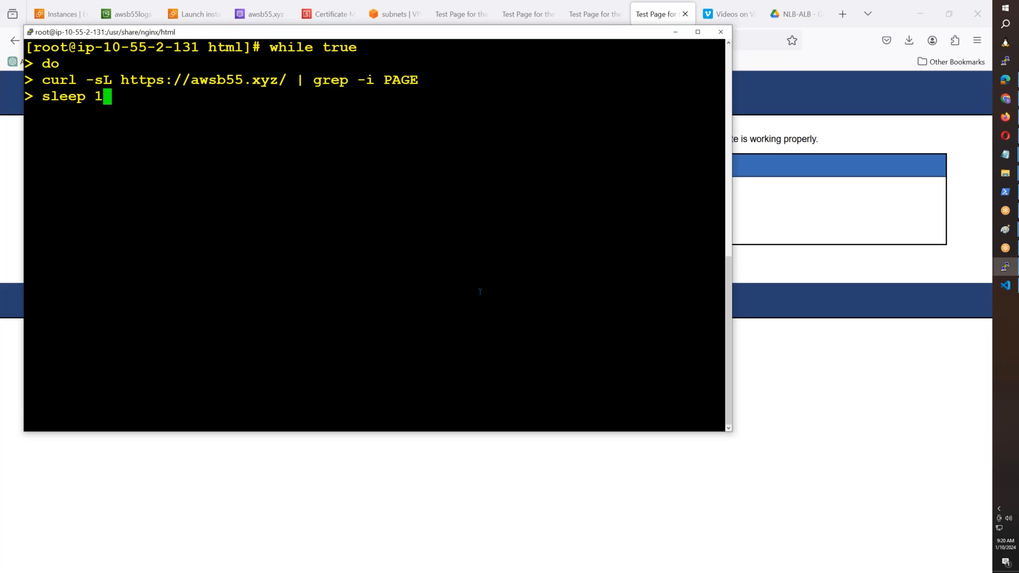
{"action": "key", "text": "Return"}
{"action": "type", "text": "done"}
{"action": "key", "text": "Return"}
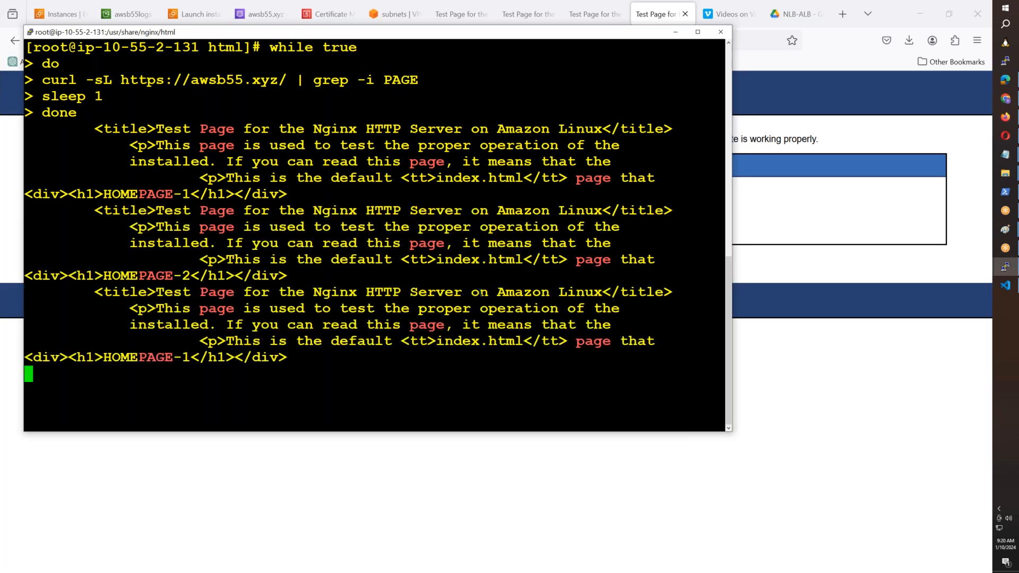
{"action": "key", "text": "ctrl+c"}
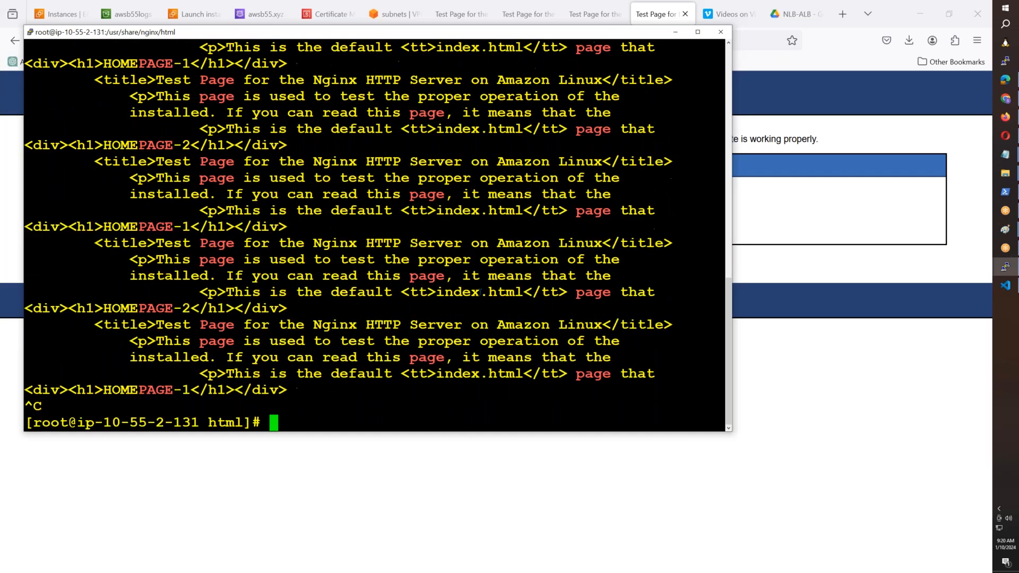
- Rerun the curl loop with the grep pattern changed to EPAGE, stop it after several responses and clear the terminal
{"action": "key", "text": "Up"}
{"action": "key", "text": "Left"}
{"action": "key", "text": "Left"}
{"action": "key", "text": "Left"}
{"action": "key", "text": "Left"}
{"action": "key", "text": "Left"}
{"action": "key", "text": "Left"}
{"action": "key", "text": "Left"}
{"action": "key", "text": "Left"}
{"action": "key", "text": "Left"}
{"action": "key", "text": "Left"}
{"action": "key", "text": "Left"}
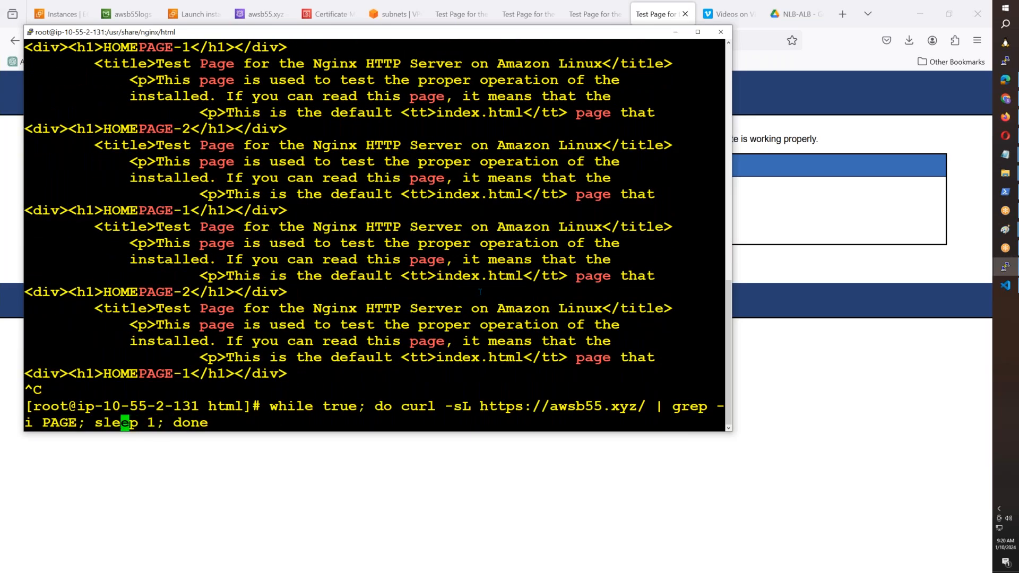
{"action": "key", "text": "Left"}
{"action": "key", "text": "Left"}
{"action": "key", "text": "Left"}
{"action": "key", "text": "Left"}
{"action": "key", "text": "Left"}
{"action": "key", "text": "Left"}
{"action": "type", "text": "E"}
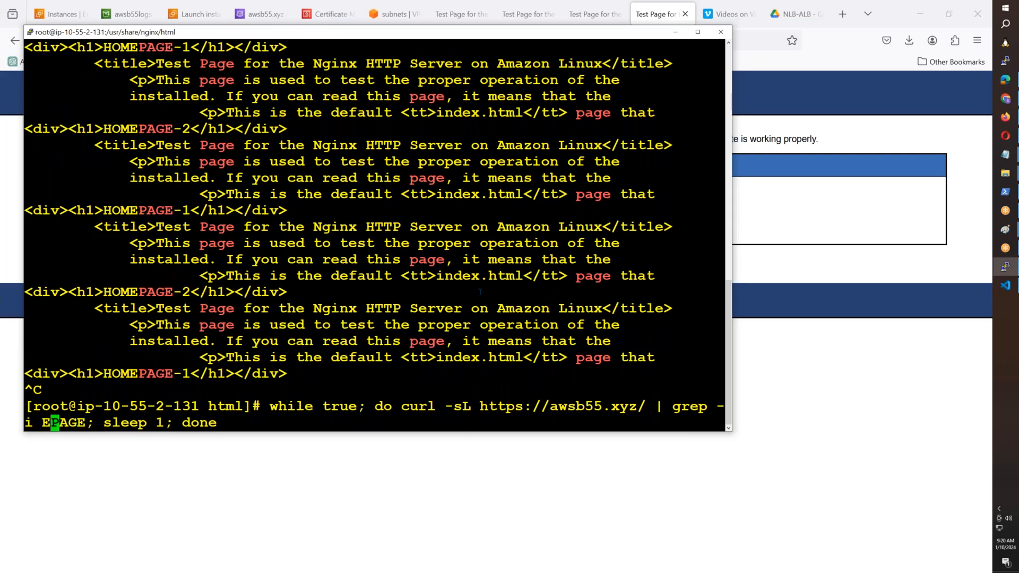
{"action": "key", "text": "Return"}
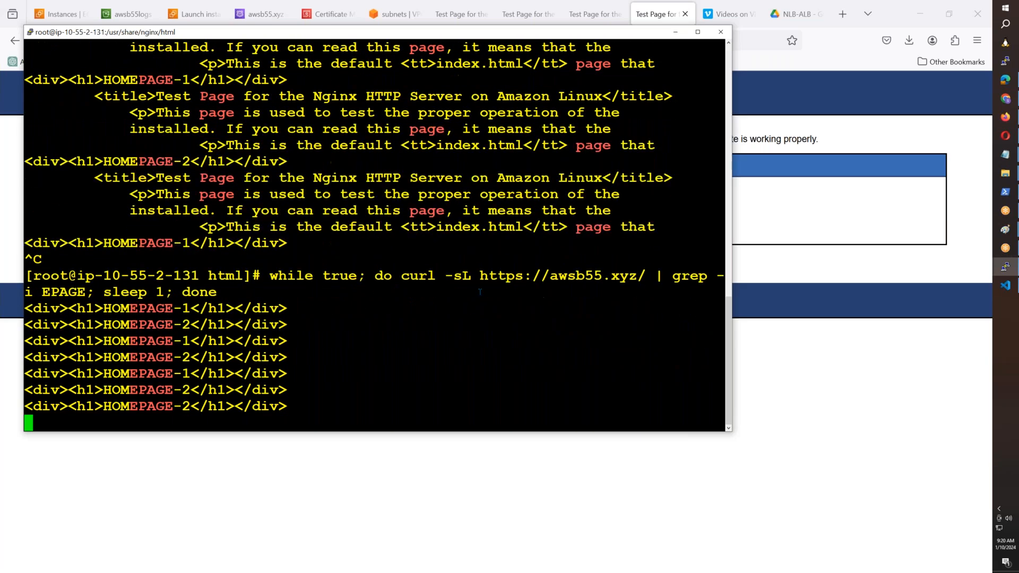
{"action": "key", "text": "ctrl+c"}
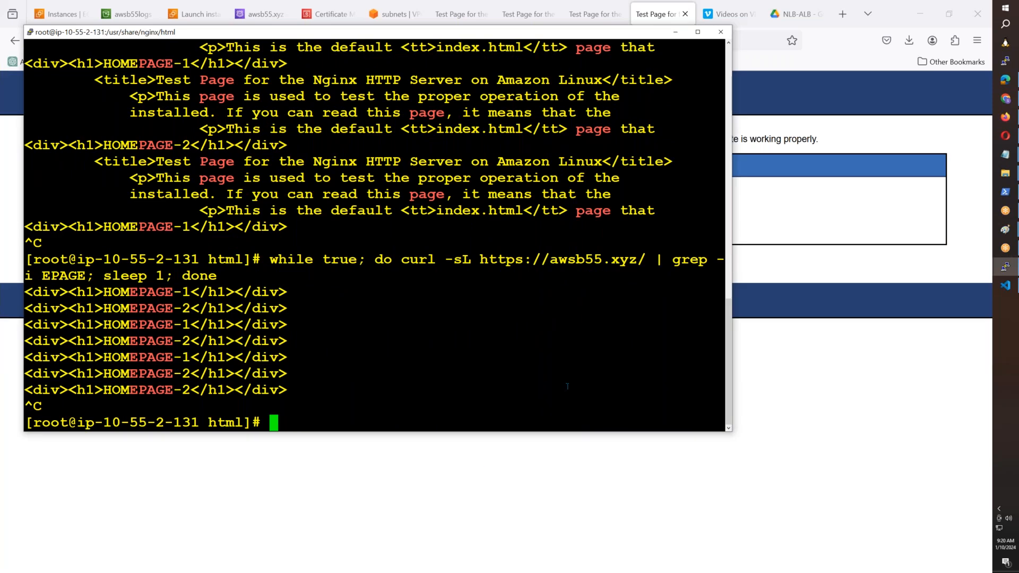
{"action": "key", "text": "ctrl+l"}
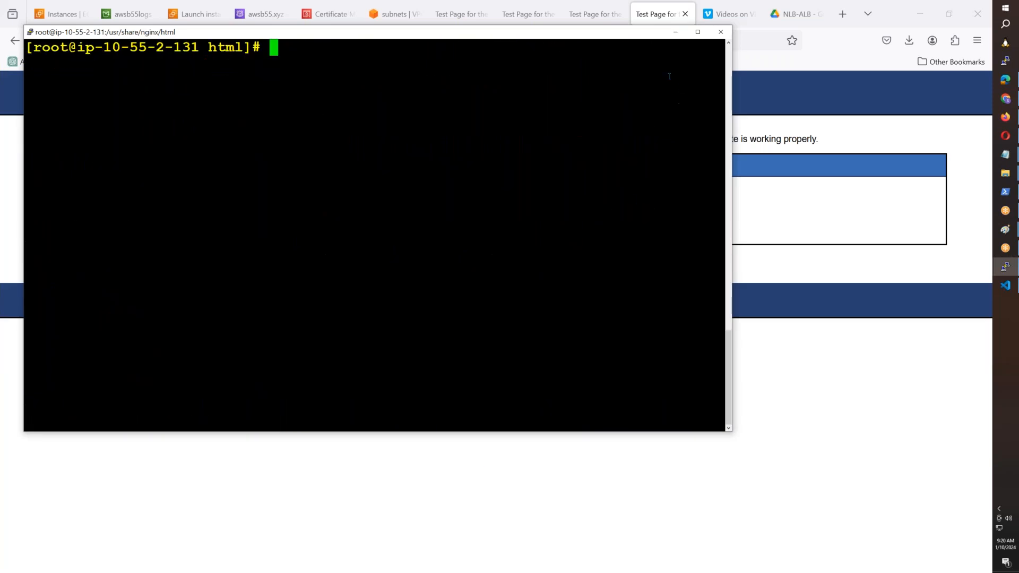
- Maximize the terminal and handwrite the heading "B/G" over it with the screen annotation pen
{"action": "left_click", "coordinate": [697, 32]}
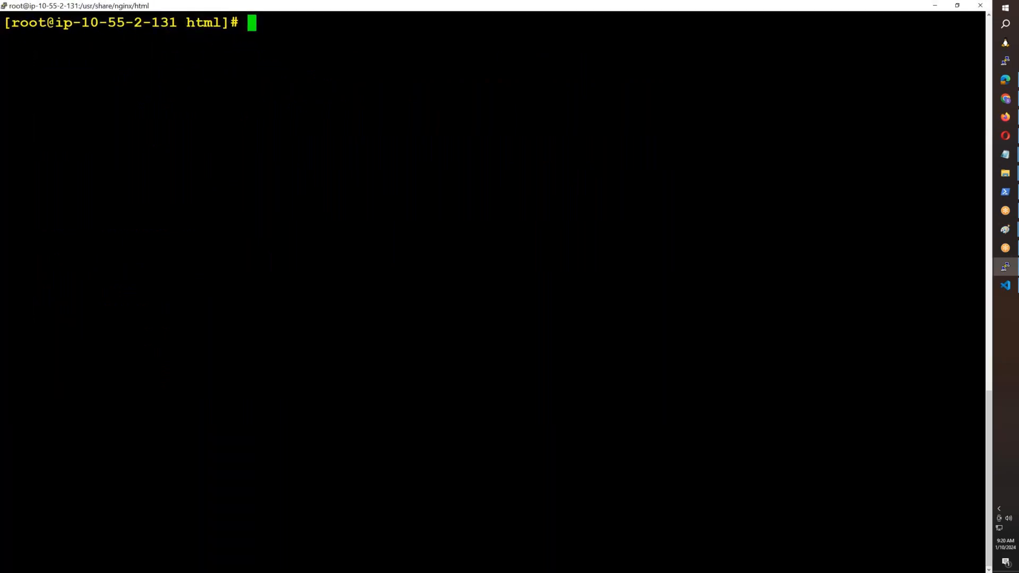
{"action": "left_click", "coordinate": [586, 7]}
{"action": "mouse_move", "coordinate": [376, 47]}
{"action": "left_mouse_down"}
{"action": "mouse_move", "coordinate": [379, 92]}
{"action": "mouse_move", "coordinate": [407, 37]}
{"action": "mouse_move", "coordinate": [379, 101]}
{"action": "left_mouse_up"}
{"action": "left_click_drag", "start_coordinate": [445, 35], "coordinate": [442, 110]}
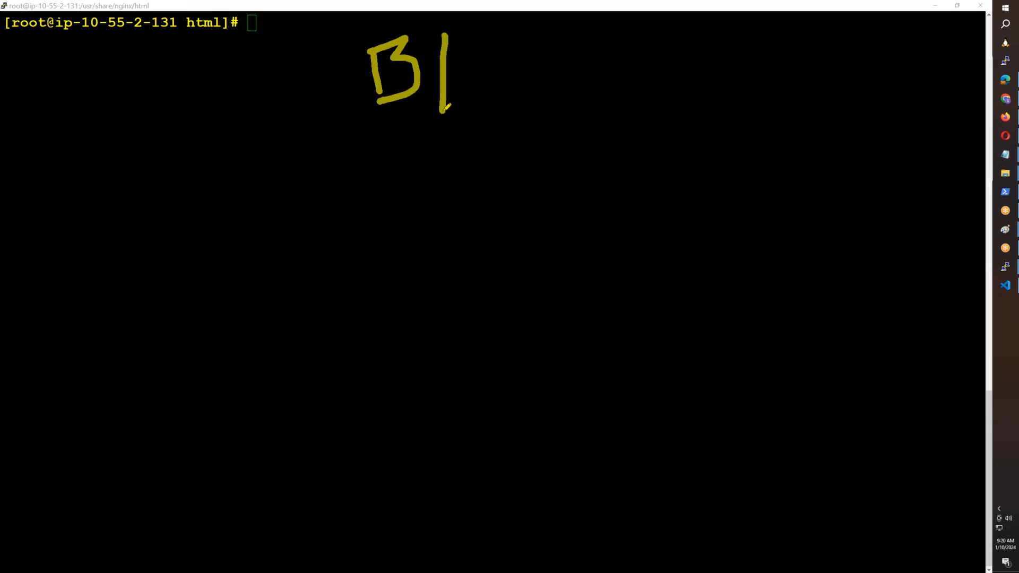
{"action": "mouse_move", "coordinate": [479, 63]}
{"action": "left_mouse_down"}
{"action": "mouse_move", "coordinate": [468, 110]}
{"action": "mouse_move", "coordinate": [510, 109]}
{"action": "left_mouse_up"}
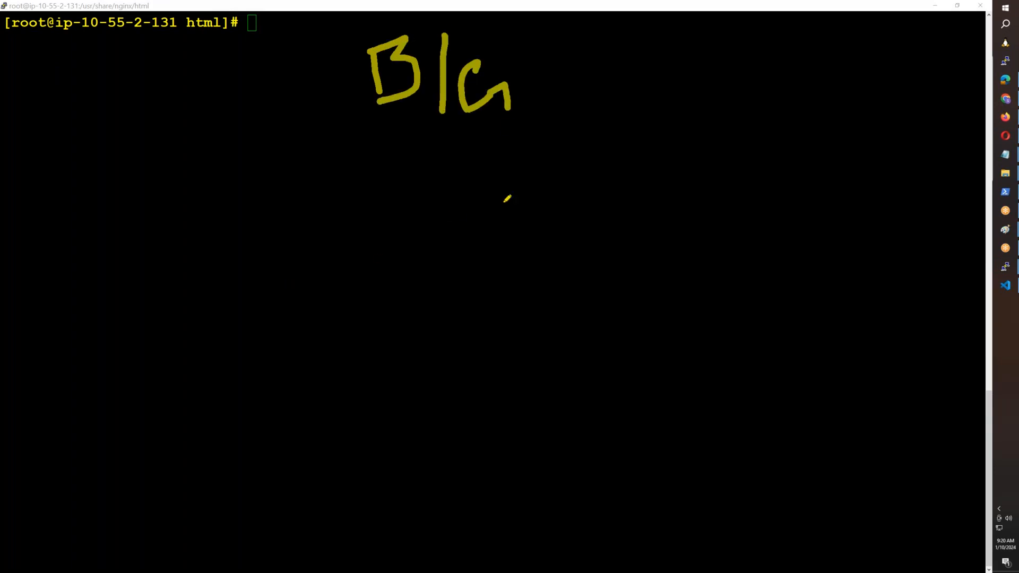
- Sketch a circled load balancer "L" connected by a line to a box holding two servers labelled 1 and 2
{"action": "left_click", "coordinate": [474, 177]}
{"action": "mouse_move", "coordinate": [474, 176]}
{"action": "left_mouse_down"}
{"action": "mouse_move", "coordinate": [457, 185]}
{"action": "mouse_move", "coordinate": [482, 245]}
{"action": "left_mouse_up"}
{"action": "left_click_drag", "start_coordinate": [158, 421], "coordinate": [159, 543]}
{"action": "mouse_move", "coordinate": [159, 422]}
{"action": "left_mouse_down"}
{"action": "mouse_move", "coordinate": [400, 433]}
{"action": "mouse_move", "coordinate": [159, 537]}
{"action": "left_mouse_up"}
{"action": "mouse_move", "coordinate": [182, 448]}
{"action": "left_mouse_down"}
{"action": "mouse_move", "coordinate": [190, 507]}
{"action": "mouse_move", "coordinate": [210, 506]}
{"action": "left_mouse_up"}
{"action": "mouse_move", "coordinate": [267, 445]}
{"action": "left_mouse_down"}
{"action": "mouse_move", "coordinate": [286, 500]}
{"action": "mouse_move", "coordinate": [386, 462]}
{"action": "mouse_move", "coordinate": [291, 498]}
{"action": "left_mouse_up"}
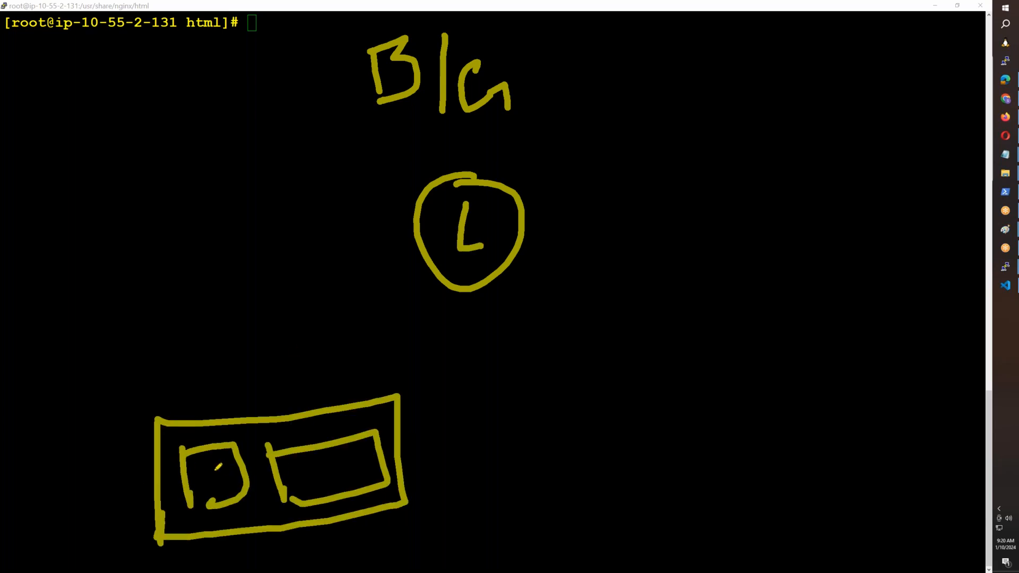
{"action": "left_click_drag", "start_coordinate": [214, 461], "coordinate": [253, 488]}
{"action": "left_click_drag", "start_coordinate": [305, 469], "coordinate": [349, 481]}
{"action": "left_click_drag", "start_coordinate": [460, 290], "coordinate": [313, 414]}
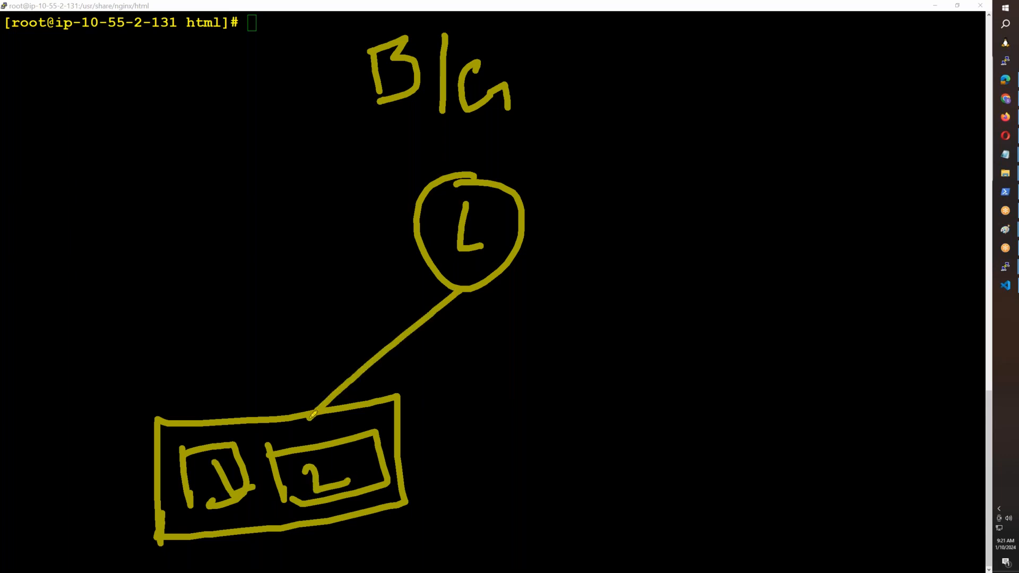
- Sketch a second box with one server inside, label the groups "B" and "G", and connect the new box to the load balancer
{"action": "left_click_drag", "start_coordinate": [541, 383], "coordinate": [548, 479]}
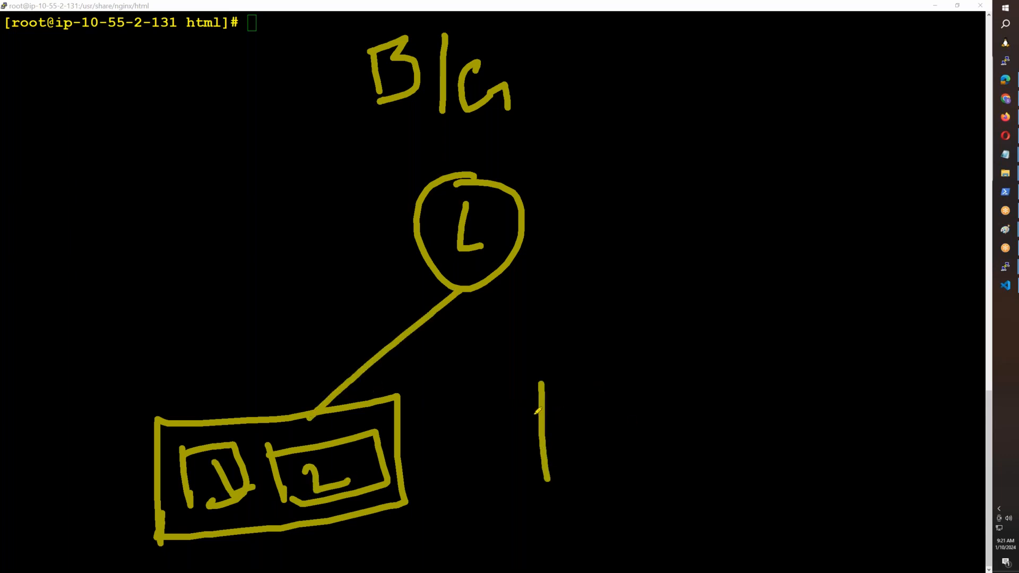
{"action": "mouse_move", "coordinate": [541, 395]}
{"action": "left_mouse_down"}
{"action": "mouse_move", "coordinate": [707, 430]}
{"action": "mouse_move", "coordinate": [543, 481]}
{"action": "left_mouse_up"}
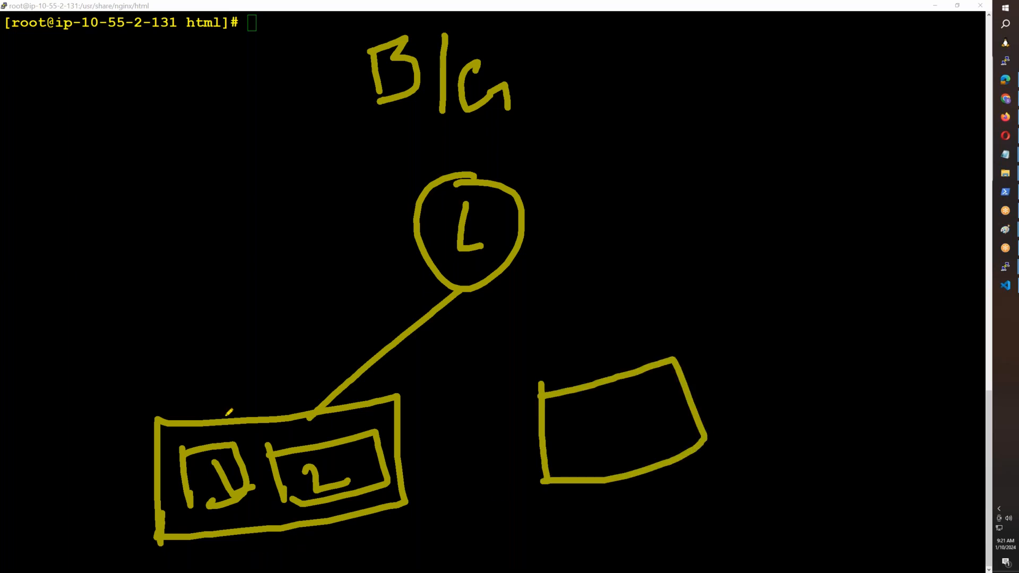
{"action": "mouse_move", "coordinate": [197, 359]}
{"action": "left_mouse_down"}
{"action": "mouse_move", "coordinate": [210, 407]}
{"action": "mouse_move", "coordinate": [218, 366]}
{"action": "mouse_move", "coordinate": [218, 392]}
{"action": "left_mouse_up"}
{"action": "mouse_move", "coordinate": [665, 497]}
{"action": "left_mouse_down"}
{"action": "mouse_move", "coordinate": [662, 515]}
{"action": "mouse_move", "coordinate": [710, 520]}
{"action": "left_mouse_up"}
{"action": "left_click_drag", "start_coordinate": [586, 414], "coordinate": [610, 461]}
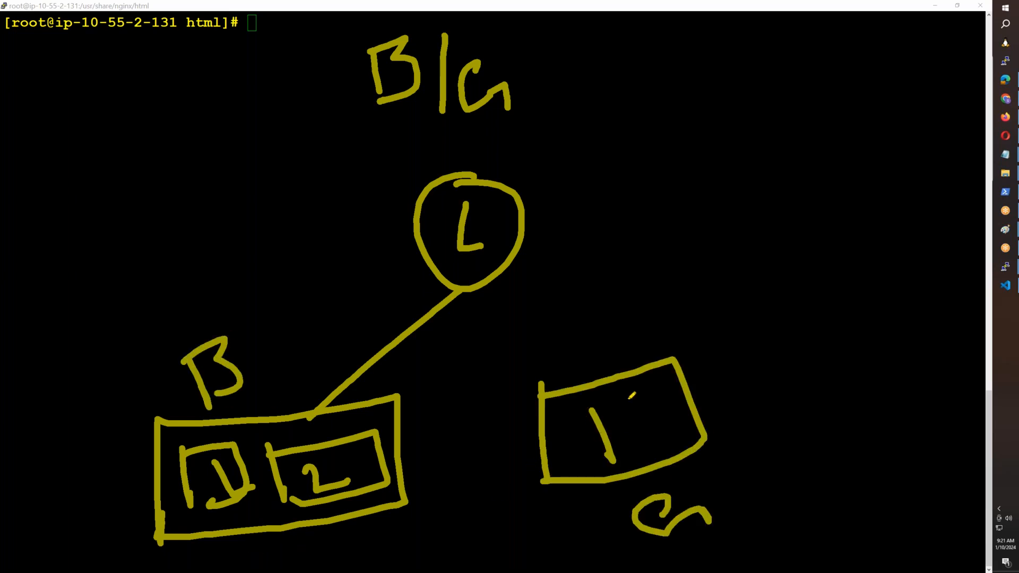
{"action": "left_click_drag", "start_coordinate": [589, 413], "coordinate": [610, 455]}
{"action": "left_click_drag", "start_coordinate": [609, 416], "coordinate": [636, 433]}
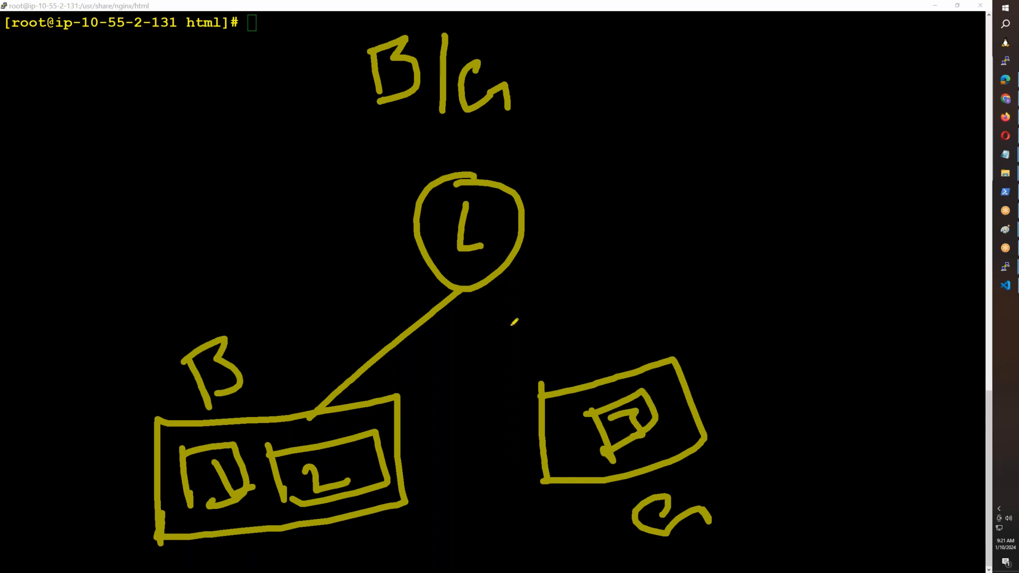
{"action": "left_click_drag", "start_coordinate": [469, 287], "coordinate": [581, 383]}
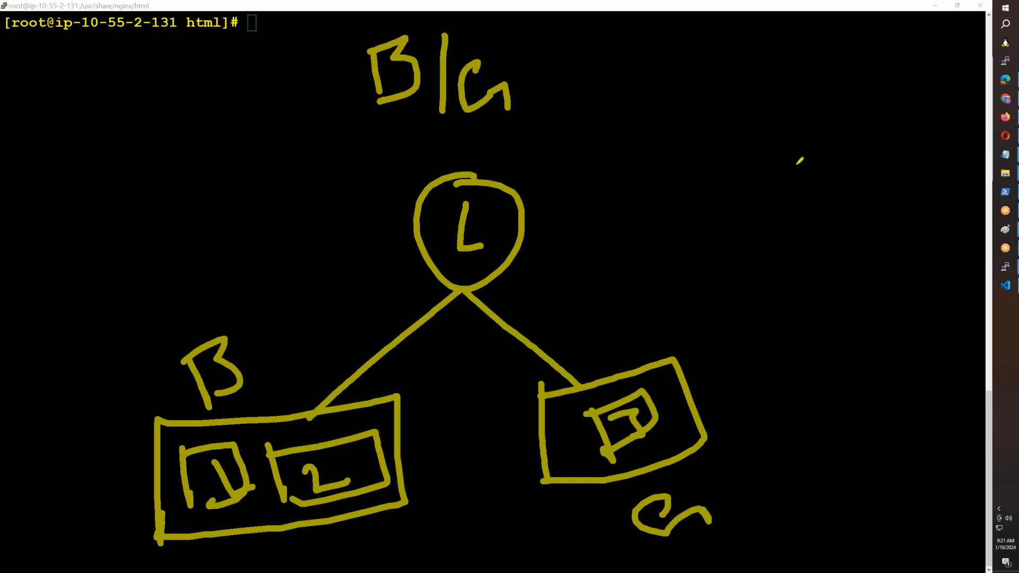
- Draw traffic arrows through the load balancer to both groups, and erase the whole annotation sketch
{"action": "mouse_move", "coordinate": [833, 144]}
{"action": "left_mouse_down"}
{"action": "mouse_move", "coordinate": [407, 262]}
{"action": "mouse_move", "coordinate": [316, 392]}
{"action": "left_mouse_up"}
{"action": "mouse_move", "coordinate": [833, 169]}
{"action": "left_mouse_down"}
{"action": "mouse_move", "coordinate": [609, 343]}
{"action": "mouse_move", "coordinate": [625, 367]}
{"action": "left_mouse_up"}
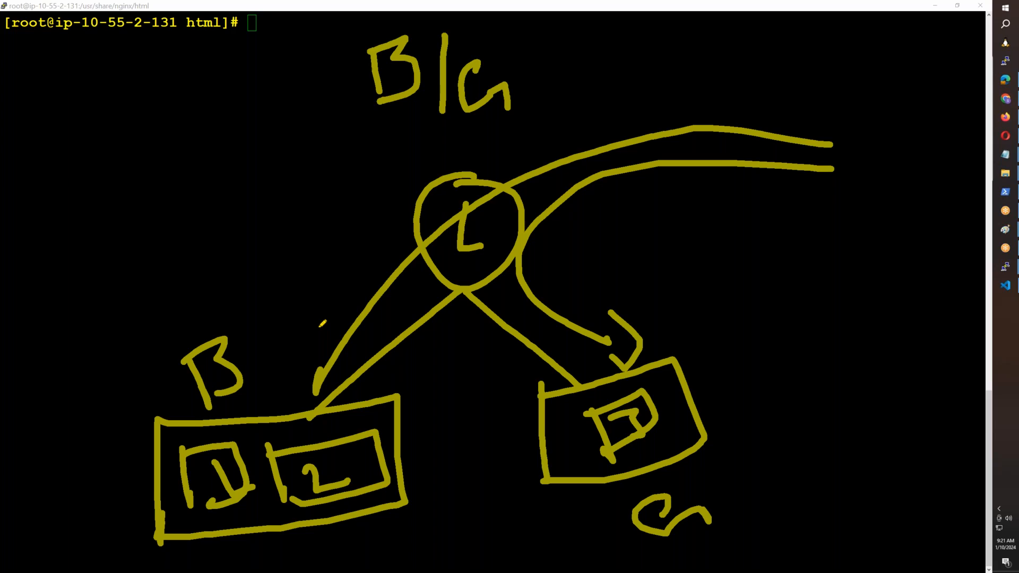
{"action": "left_click", "coordinate": [605, 63]}
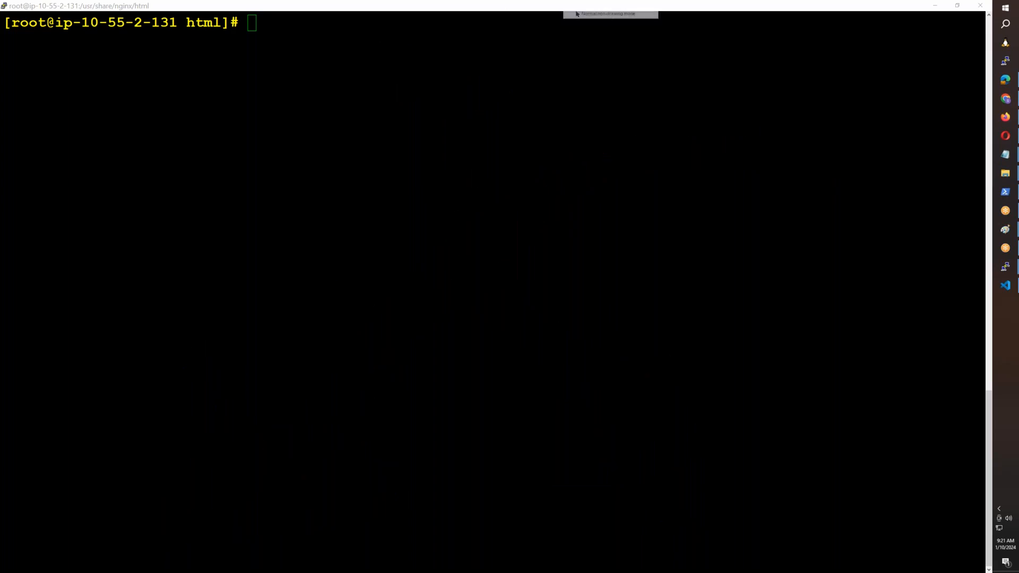
- Switch back to Firefox and open the Target Groups list in the EC2 console
{"action": "left_click", "coordinate": [1006, 118]}
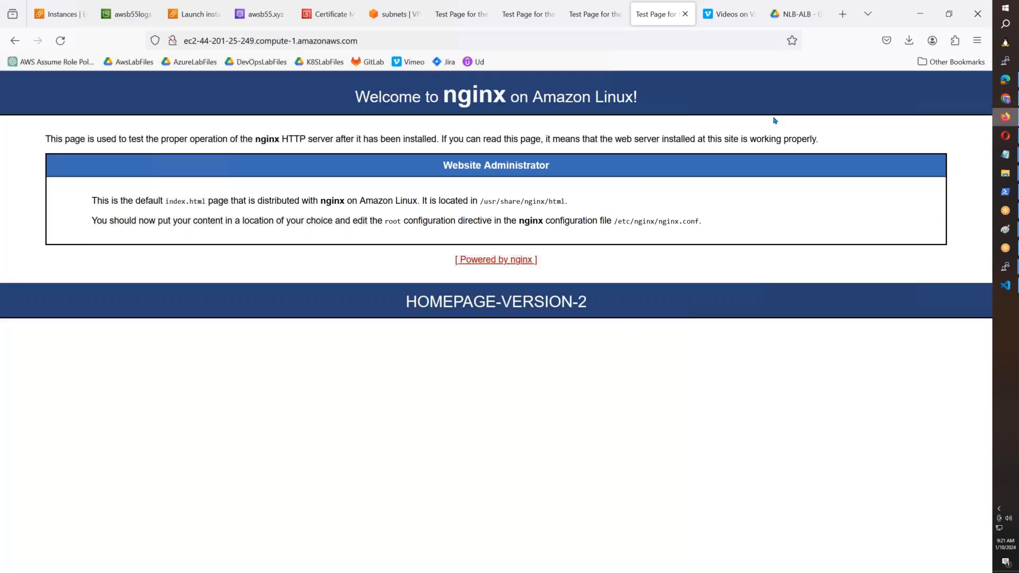
{"action": "left_click", "coordinate": [52, 18]}
{"action": "scroll", "coordinate": [79, 318], "scroll_direction": "down", "scroll_amount": 3}
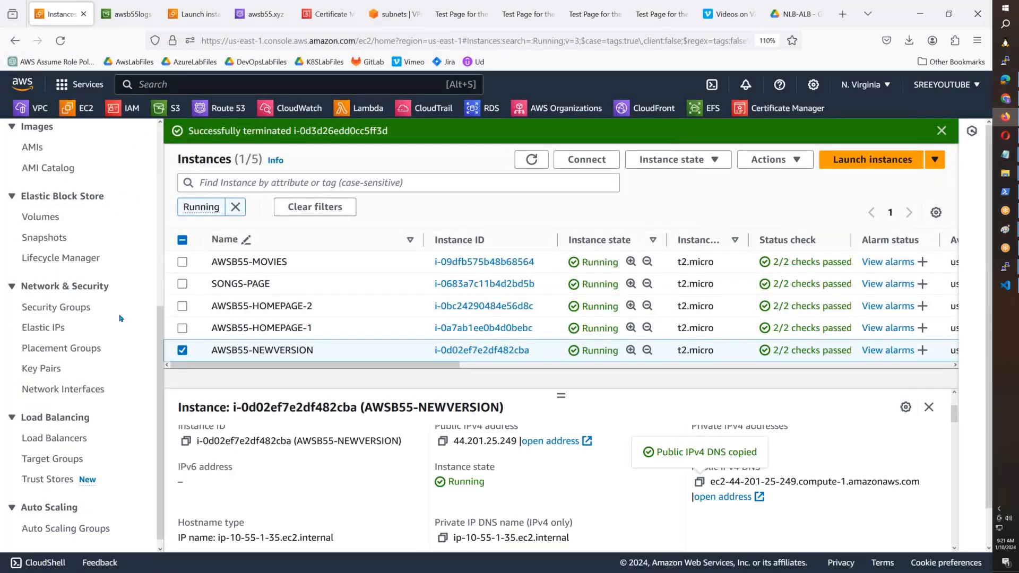
{"action": "left_click", "coordinate": [66, 466]}
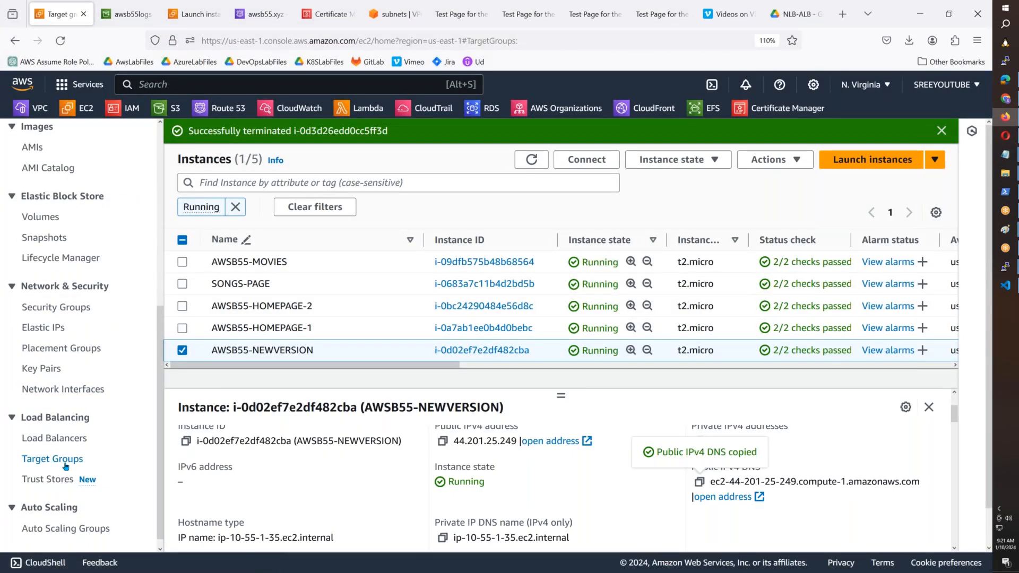
- Start creating an instance target group and name it NEWVERSION
{"action": "left_click", "coordinate": [897, 179]}
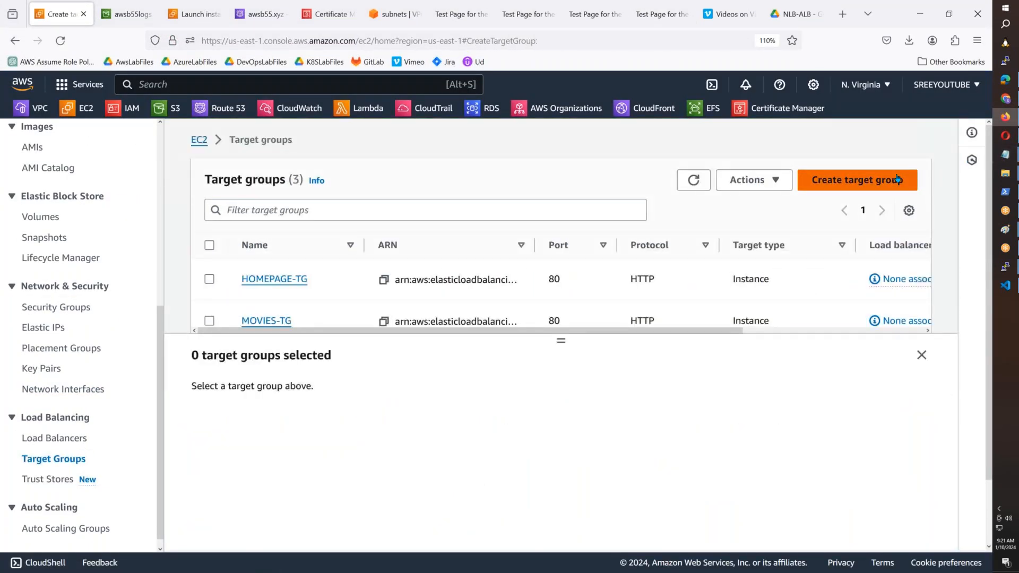
{"action": "scroll", "coordinate": [448, 371], "scroll_direction": "down", "scroll_amount": 6}
{"action": "left_click", "coordinate": [332, 322]}
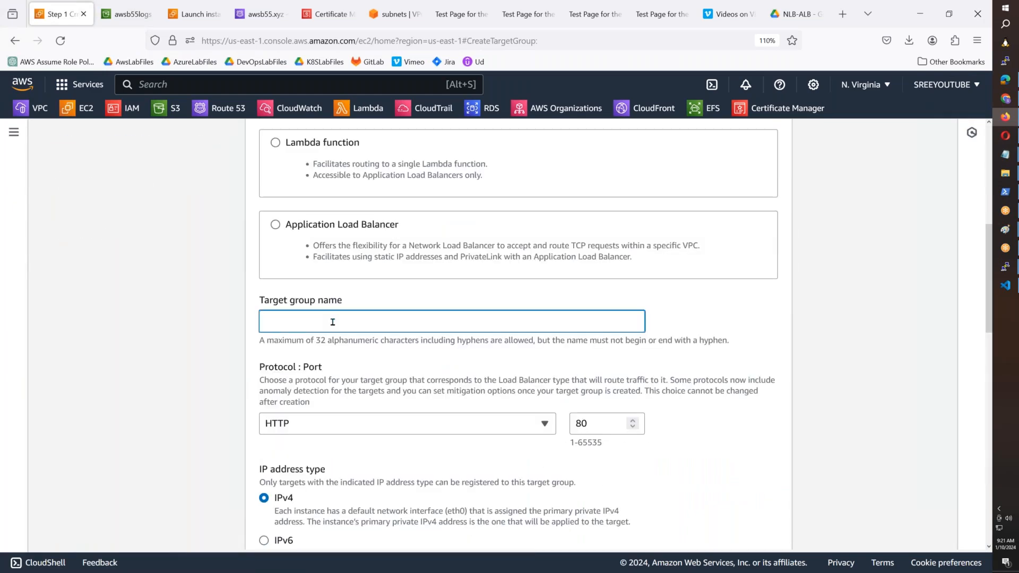
{"action": "type", "text": "NEWVERSION"}
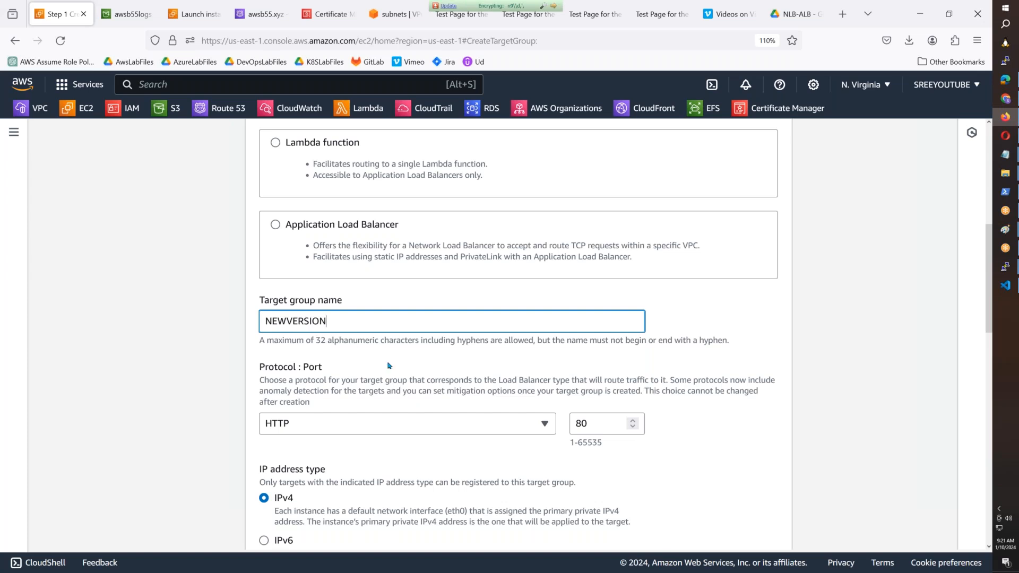
- Select the AWSB55 VPC for the new target group and proceed to registering targets
{"action": "scroll", "coordinate": [388, 366], "scroll_direction": "down", "scroll_amount": 5}
{"action": "left_click", "coordinate": [291, 276]}
{"action": "scroll", "coordinate": [346, 356], "scroll_direction": "down", "scroll_amount": 2}
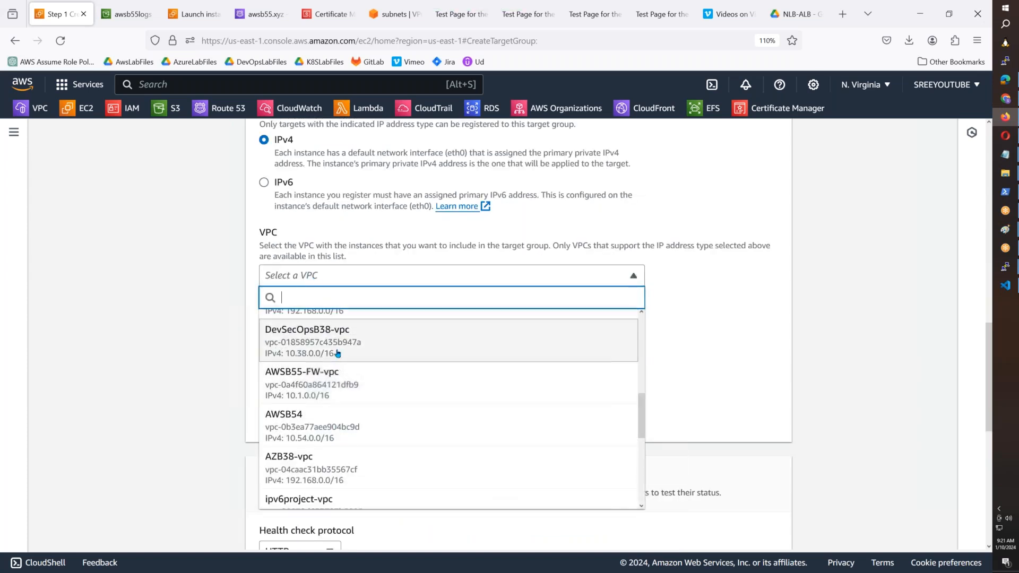
{"action": "scroll", "coordinate": [336, 382], "scroll_direction": "down", "scroll_amount": 3}
{"action": "scroll", "coordinate": [338, 383], "scroll_direction": "up", "scroll_amount": 5}
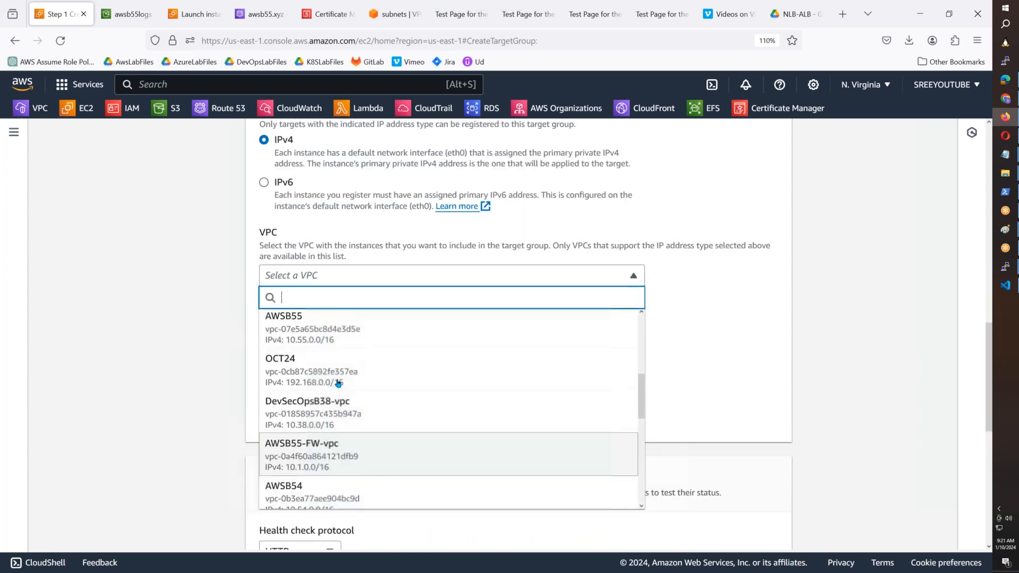
{"action": "left_click", "coordinate": [340, 325]}
{"action": "scroll", "coordinate": [393, 421], "scroll_direction": "down", "scroll_amount": 5}
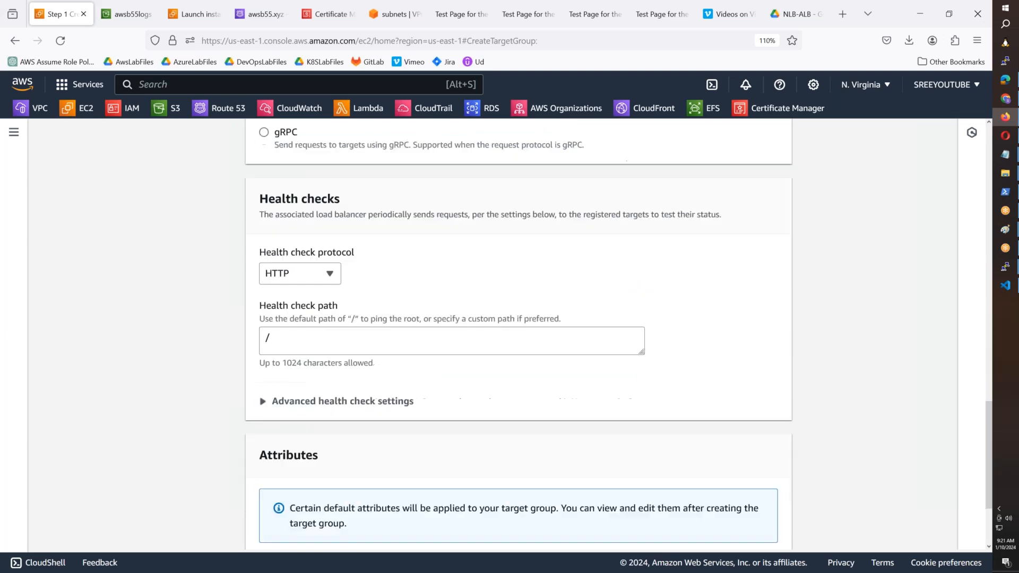
{"action": "scroll", "coordinate": [767, 525], "scroll_direction": "down", "scroll_amount": 3}
{"action": "left_click", "coordinate": [766, 526]}
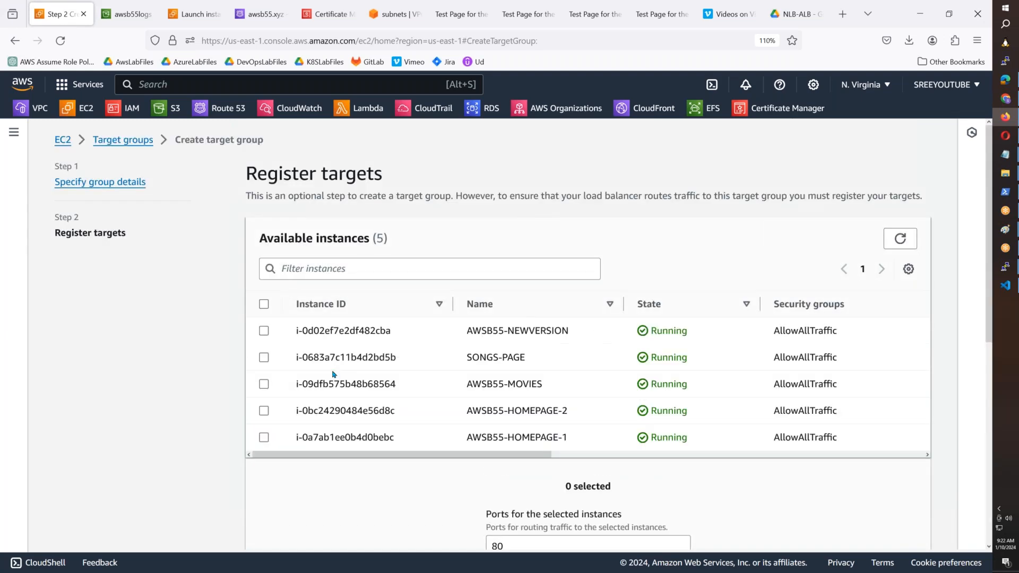
- Add the AWSB55-NEWVERSION instance as a pending target on port 80 and create the target group
{"action": "left_click", "coordinate": [264, 332]}
{"action": "scroll", "coordinate": [419, 368], "scroll_direction": "down", "scroll_amount": 5}
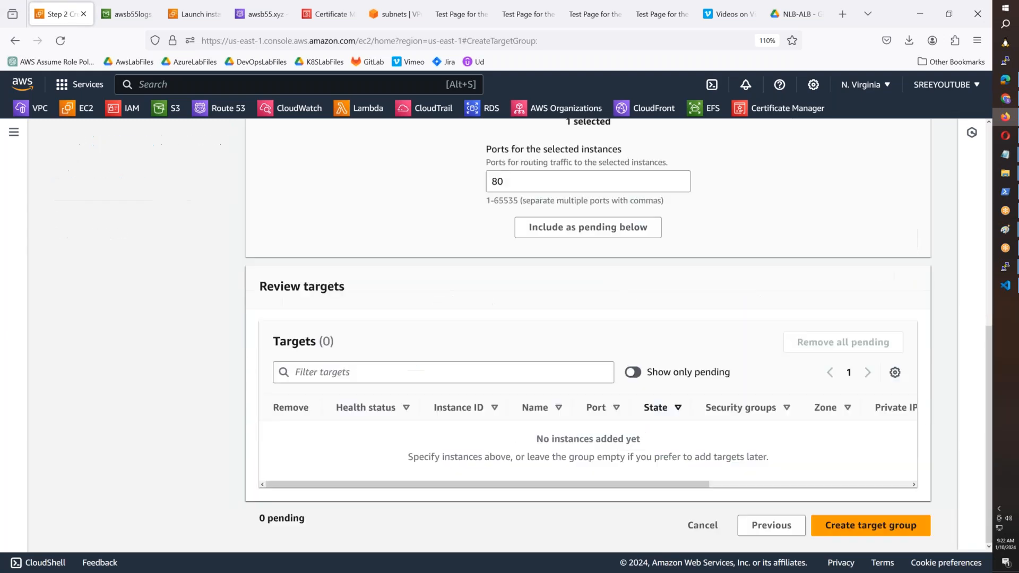
{"action": "left_click", "coordinate": [626, 232]}
{"action": "left_click", "coordinate": [827, 523]}
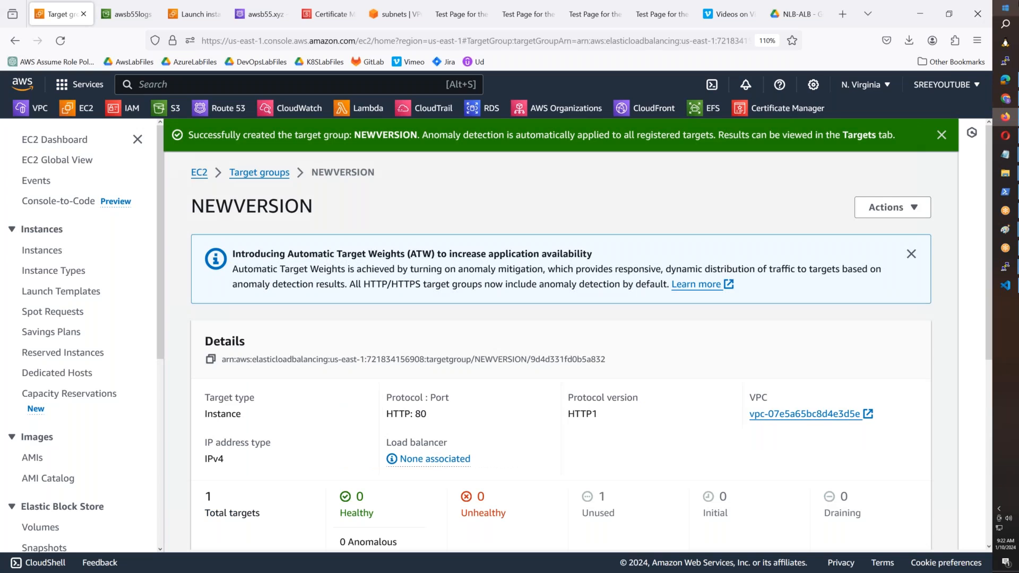
{"action": "left_click", "coordinate": [942, 135]}
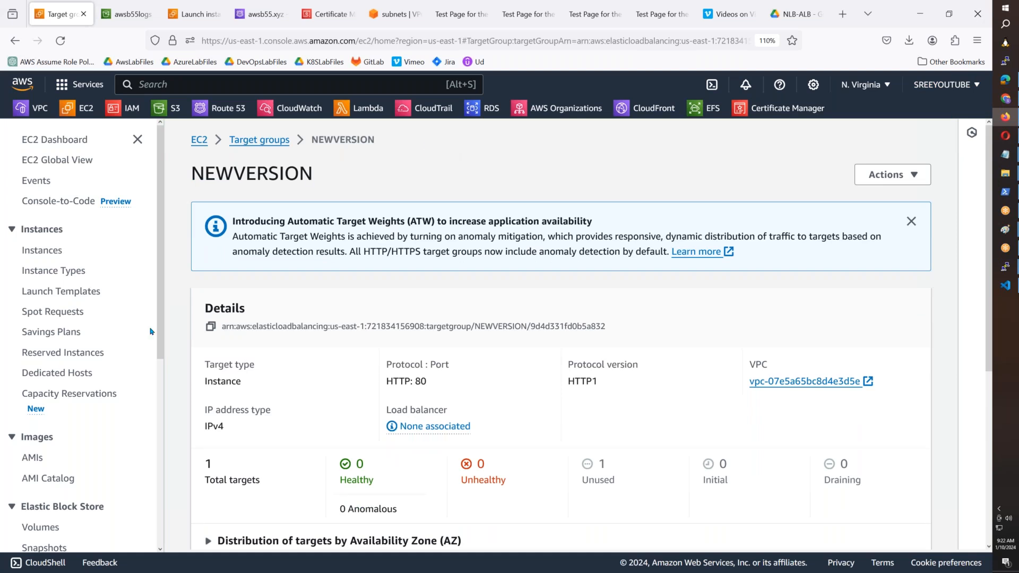
- Open the AWSB55-NLB load balancer's HTTPS:443 listener and go to its default rule
{"action": "scroll", "coordinate": [150, 332], "scroll_direction": "down", "scroll_amount": 5}
{"action": "left_click", "coordinate": [80, 500]}
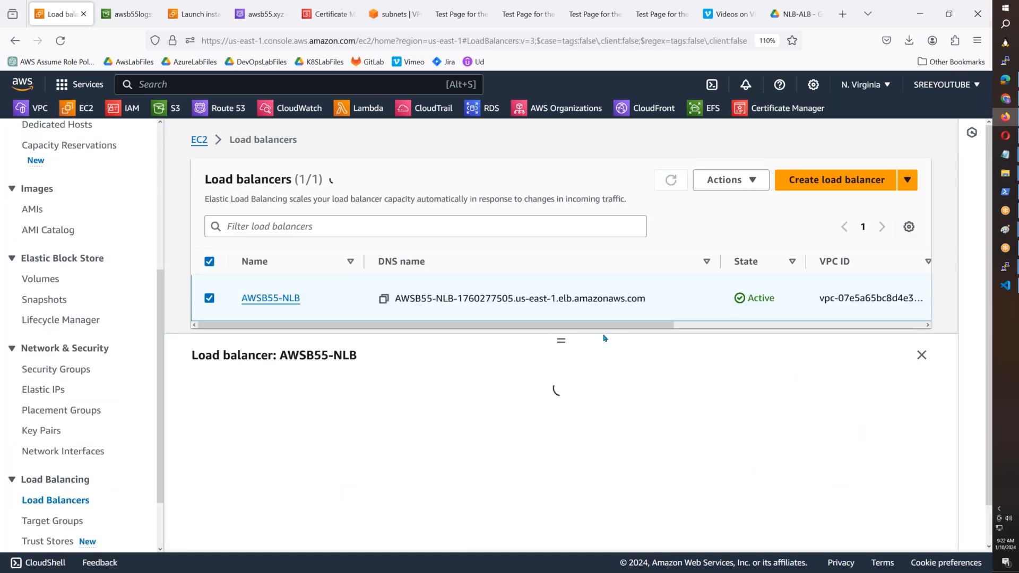
{"action": "left_click", "coordinate": [918, 356]}
{"action": "left_click", "coordinate": [256, 299]}
{"action": "scroll", "coordinate": [390, 322], "scroll_direction": "down", "scroll_amount": 5}
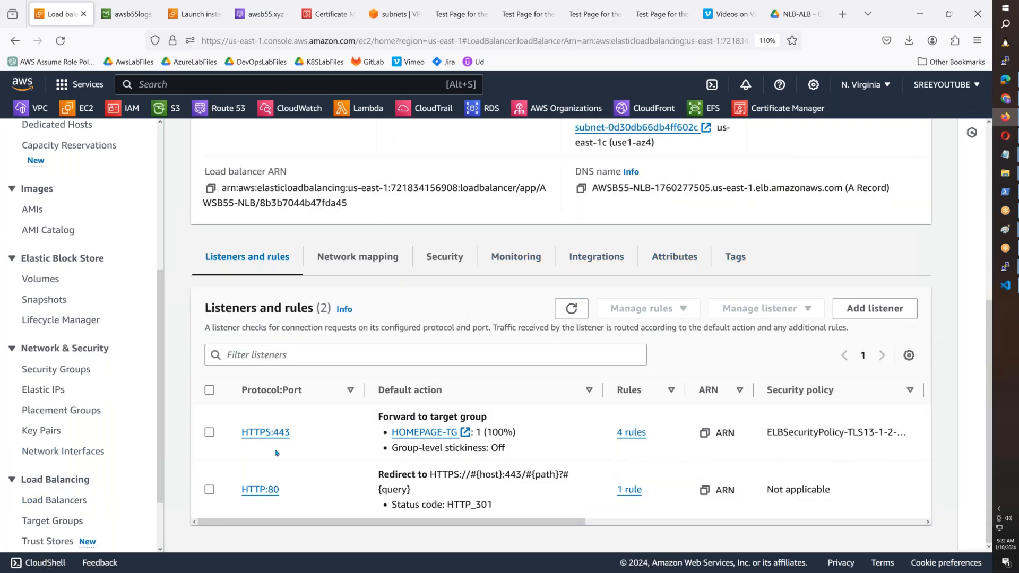
{"action": "left_click", "coordinate": [277, 432]}
{"action": "scroll", "coordinate": [449, 407], "scroll_direction": "down", "scroll_amount": 3}
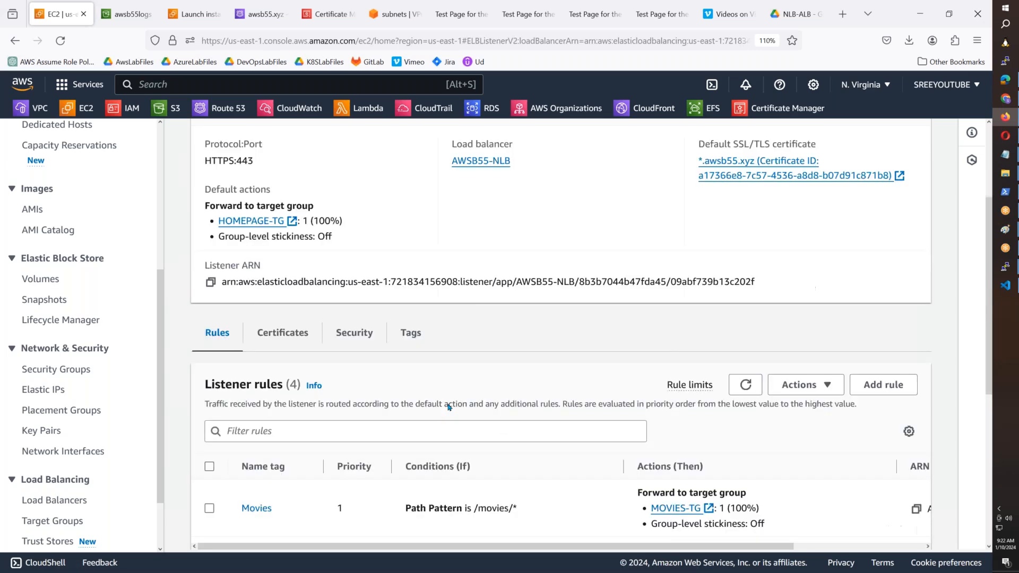
{"action": "scroll", "coordinate": [448, 407], "scroll_direction": "down", "scroll_amount": 6}
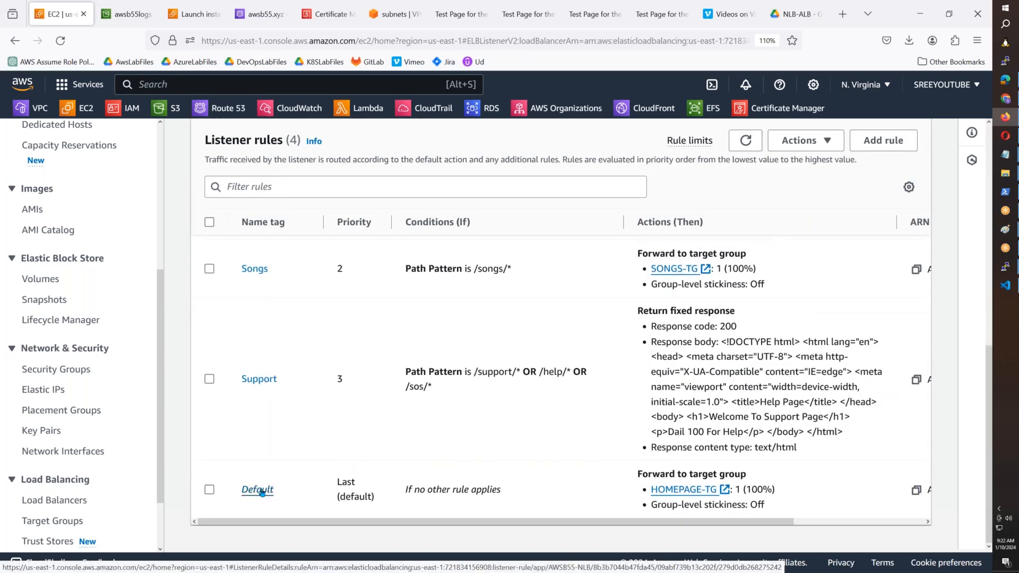
- Edit the listener's default rule and add NEWVERSION as a second forwarding target group beside HOMEPAGE-TG
{"action": "left_click", "coordinate": [258, 489]}
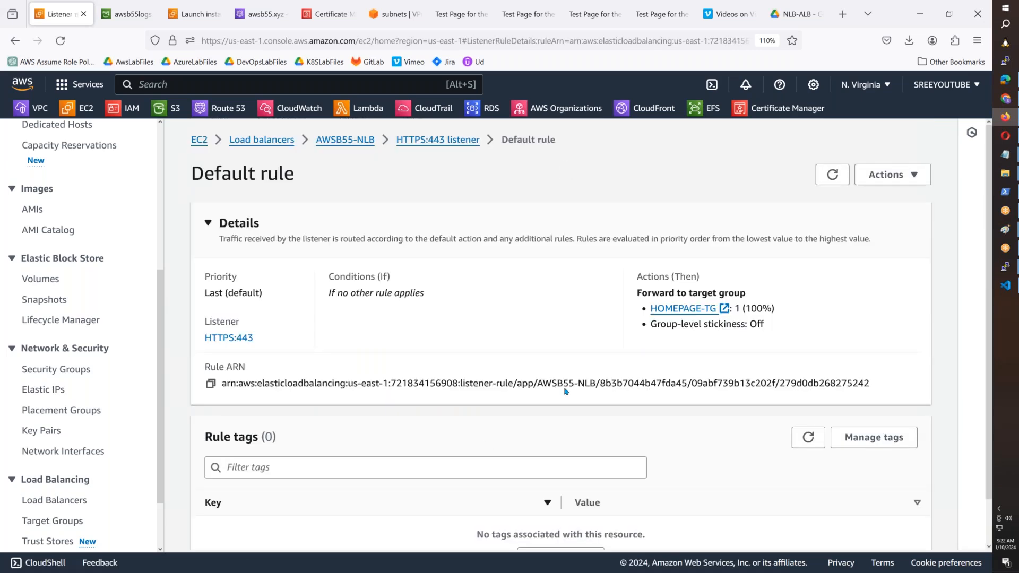
{"action": "left_click", "coordinate": [909, 175]}
{"action": "left_click", "coordinate": [906, 195]}
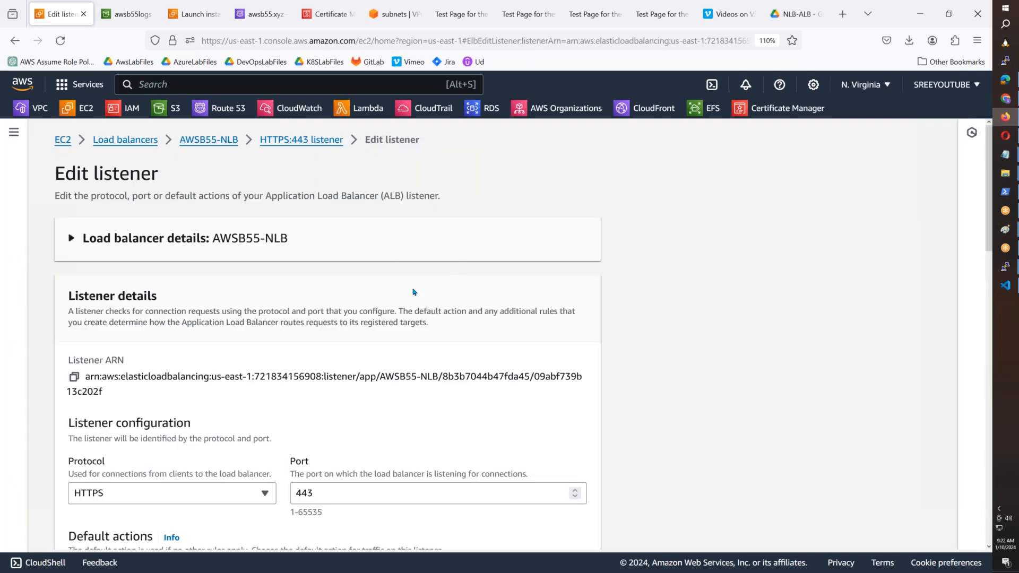
{"action": "scroll", "coordinate": [414, 292], "scroll_direction": "down", "scroll_amount": 5}
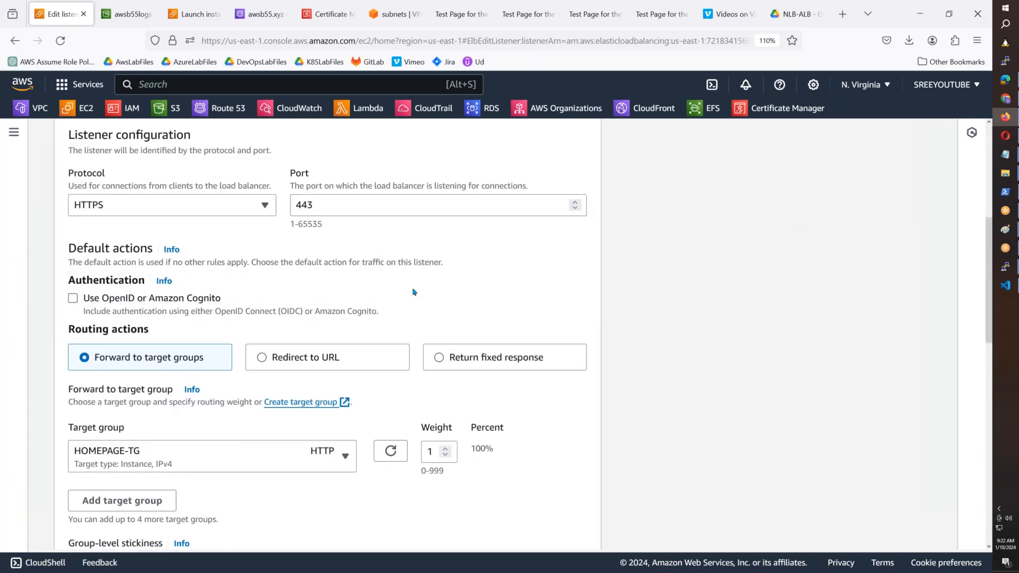
{"action": "scroll", "coordinate": [317, 282], "scroll_direction": "down", "scroll_amount": 6}
{"action": "scroll", "coordinate": [123, 289], "scroll_direction": "up", "scroll_amount": 2}
{"action": "left_click", "coordinate": [133, 290]}
{"action": "left_click", "coordinate": [186, 286]}
{"action": "left_click", "coordinate": [174, 332]}
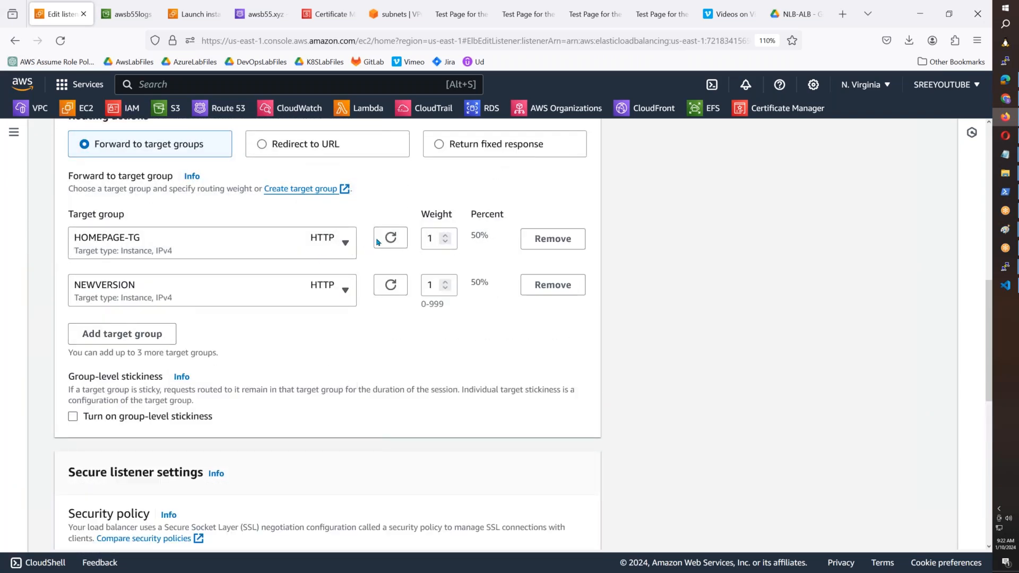
- Set the routing weights of HOMEPAGE-TG and NEWVERSION to 50 each
{"action": "double_click", "coordinate": [427, 239]}
{"action": "left_click", "coordinate": [474, 317]}
{"action": "double_click", "coordinate": [431, 238]}
{"action": "type", "text": "50"}
{"action": "key", "text": "Tab"}
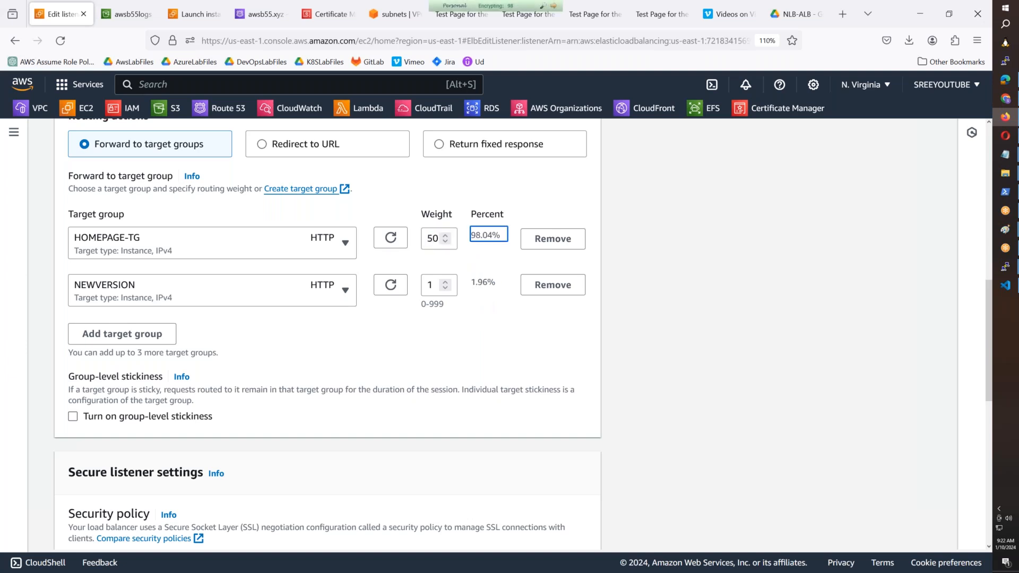
{"action": "double_click", "coordinate": [428, 284]}
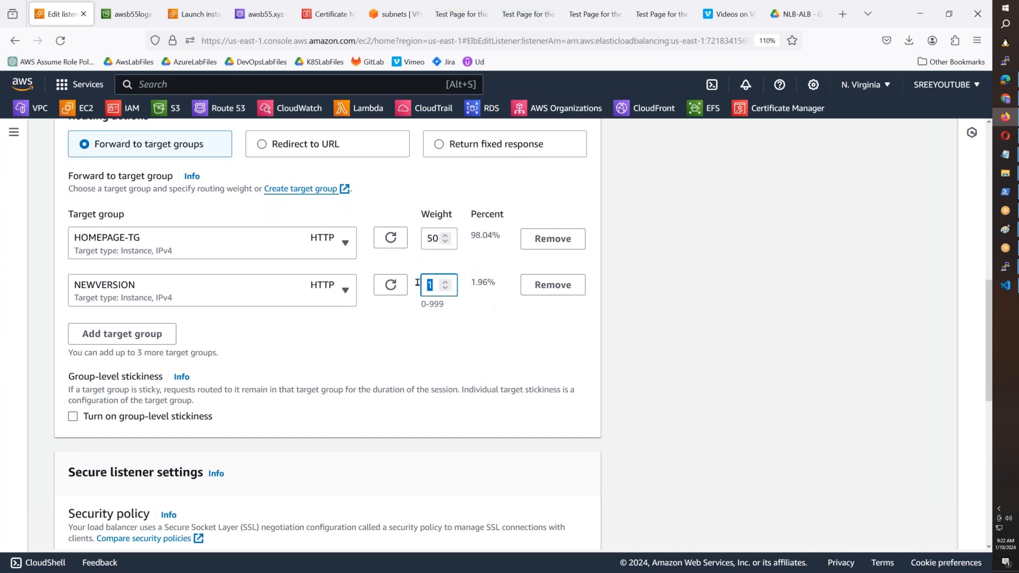
{"action": "type", "text": "50"}
{"action": "key", "text": "Tab"}
- Set the routing weights of both target groups back to 1
{"action": "left_click", "coordinate": [431, 236]}
{"action": "double_click", "coordinate": [430, 237]}
{"action": "type", "text": "1"}
{"action": "double_click", "coordinate": [431, 285]}
{"action": "type", "text": "1"}
{"action": "key", "text": "Tab"}
- Set the routing weight of HOMEPAGE-TG to 800 and of NEWVERSION to 200
{"action": "left_click", "coordinate": [426, 239]}
{"action": "left_click_drag", "start_coordinate": [426, 239], "coordinate": [450, 242]}
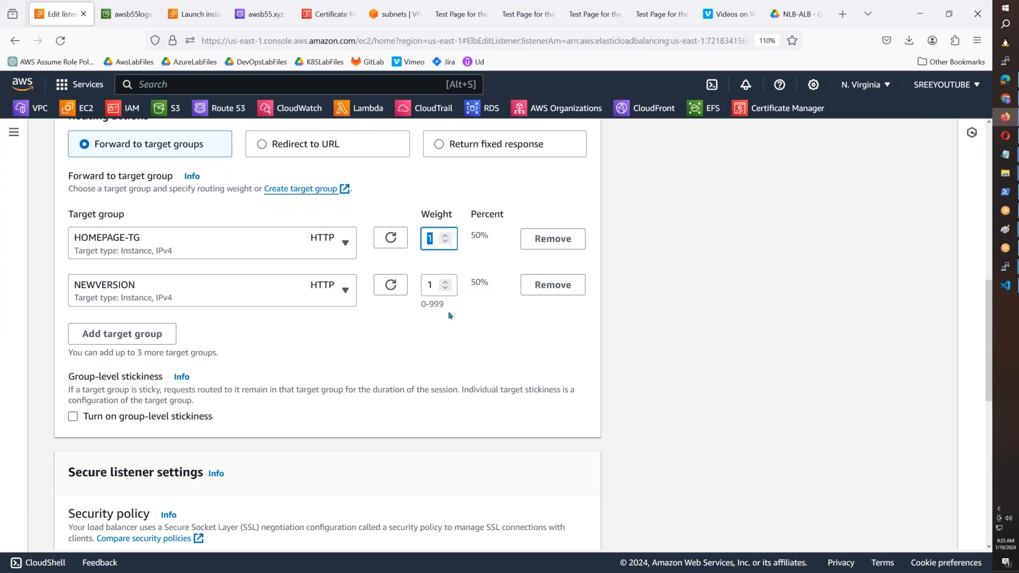
{"action": "type", "text": "800"}
{"action": "left_click_drag", "start_coordinate": [439, 285], "coordinate": [426, 288]}
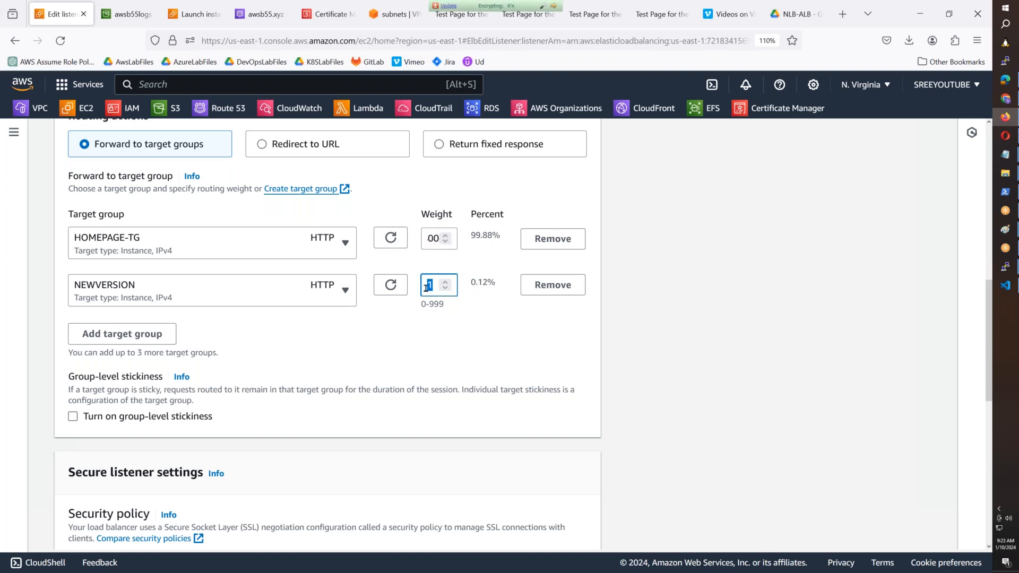
{"action": "type", "text": "200"}
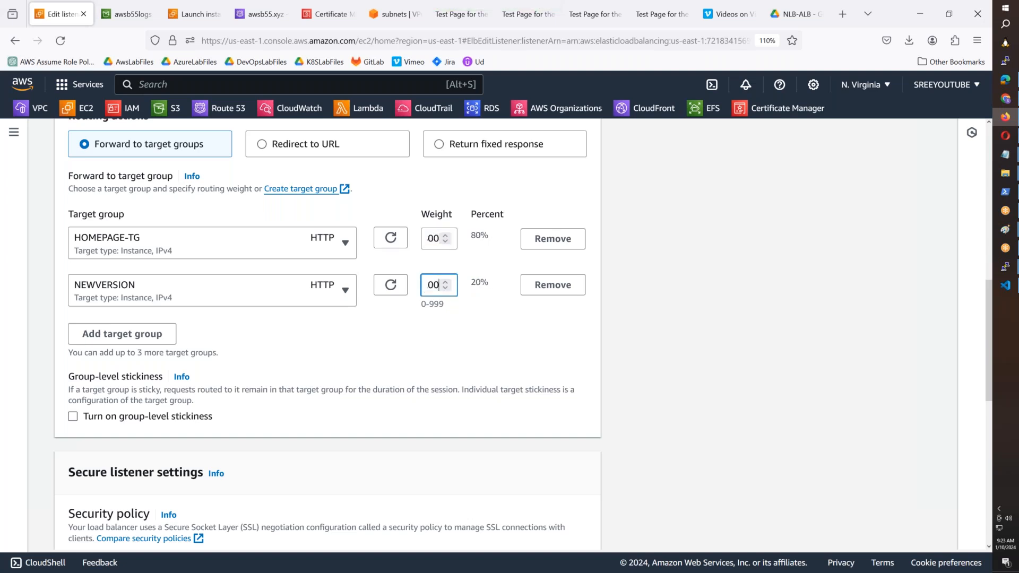
- Set the routing weight of HOMEPAGE-TG to 8 and of NEWVERSION to 2
{"action": "double_click", "coordinate": [430, 239]}
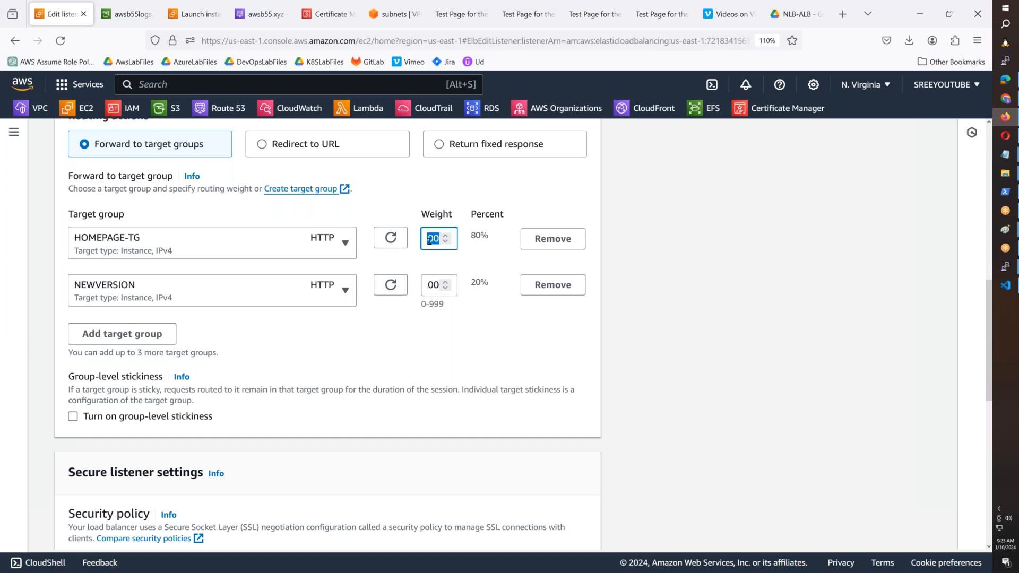
{"action": "type", "text": "8"}
{"action": "left_click", "coordinate": [429, 287]}
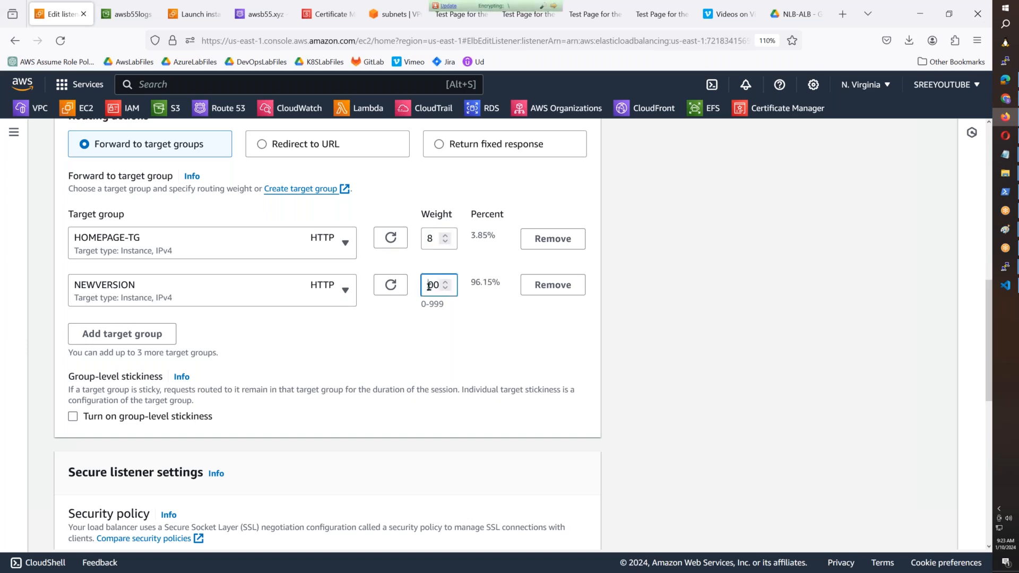
{"action": "key", "text": "ctrl+s"}
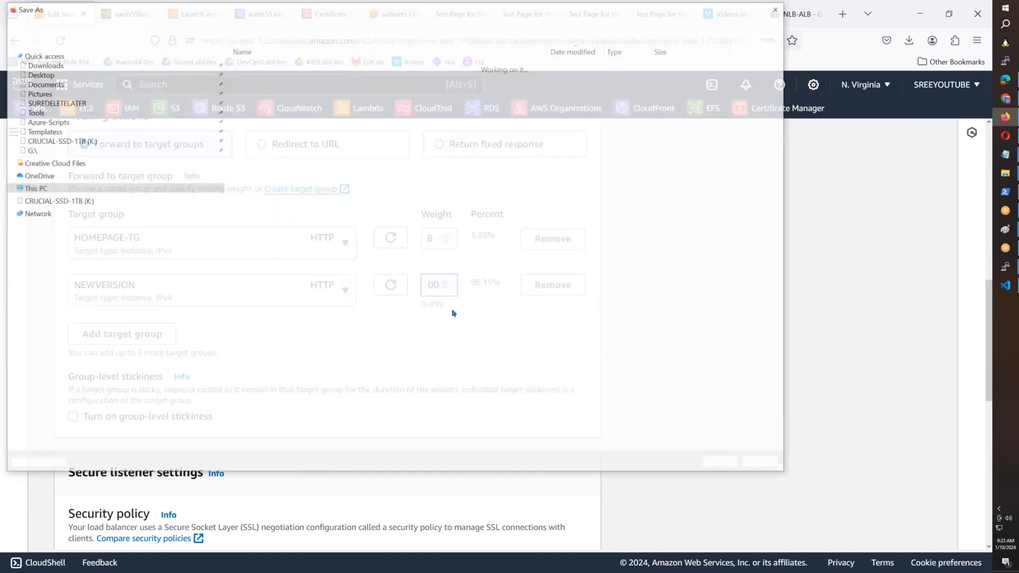
{"action": "key", "text": "Escape"}
{"action": "double_click", "coordinate": [432, 285]}
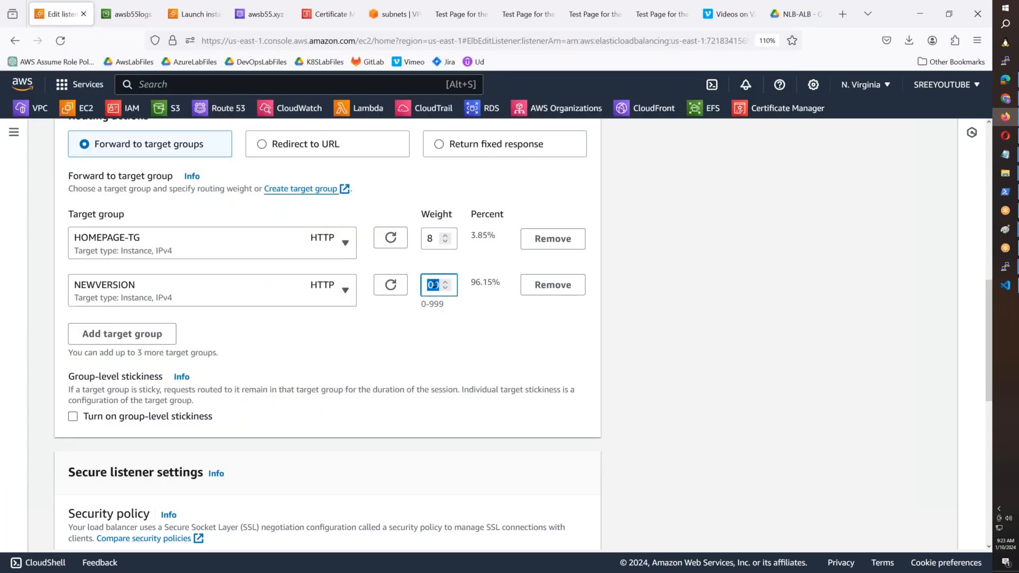
{"action": "type", "text": "2"}
- Give HOMEPAGE-TG and NEWVERSION equal routing weights of 1 and save the listener changes
{"action": "left_click", "coordinate": [433, 238]}
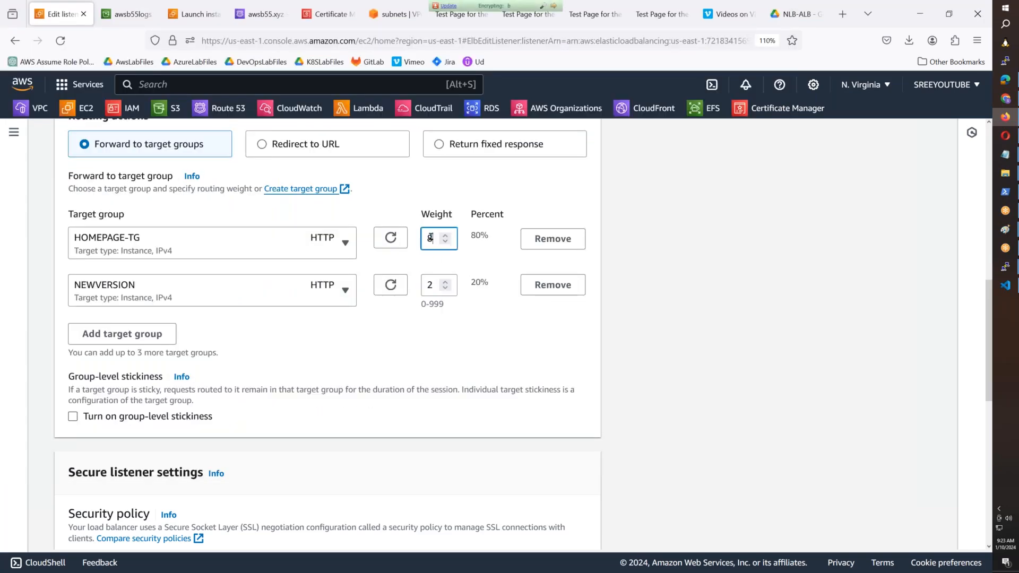
{"action": "double_click", "coordinate": [430, 239]}
{"action": "type", "text": "1"}
{"action": "double_click", "coordinate": [431, 285]}
{"action": "type", "text": "1"}
{"action": "scroll", "coordinate": [421, 391], "scroll_direction": "down", "scroll_amount": 8}
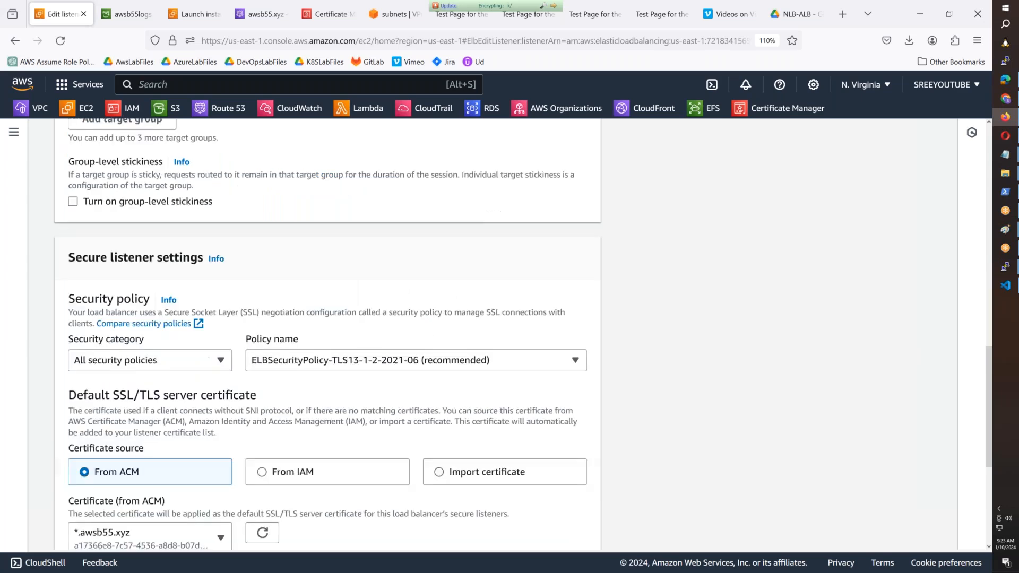
{"action": "left_click", "coordinate": [555, 525]}
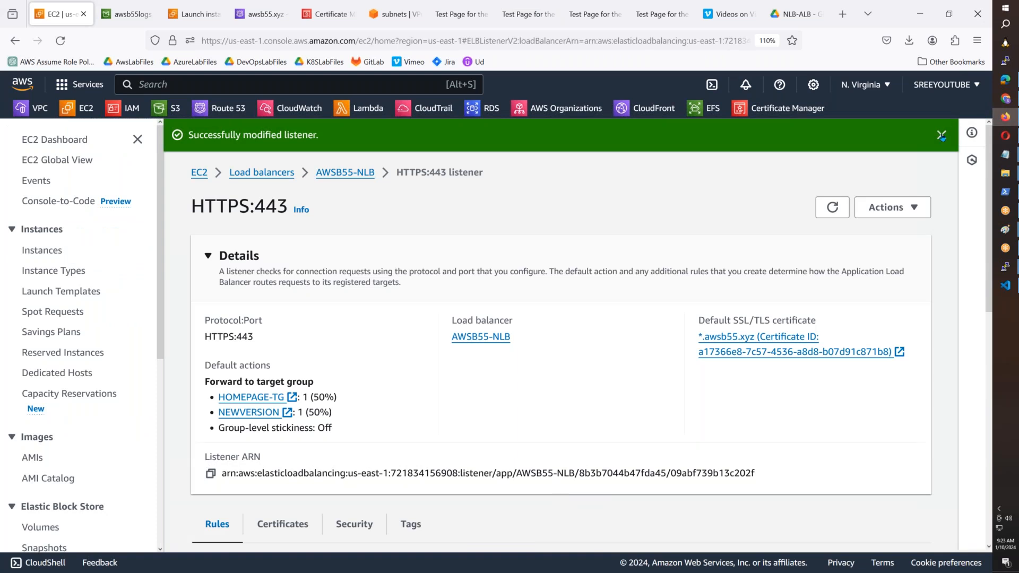
{"action": "scroll", "coordinate": [556, 358], "scroll_direction": "down", "scroll_amount": 5}
{"action": "scroll", "coordinate": [556, 357], "scroll_direction": "down", "scroll_amount": 3}
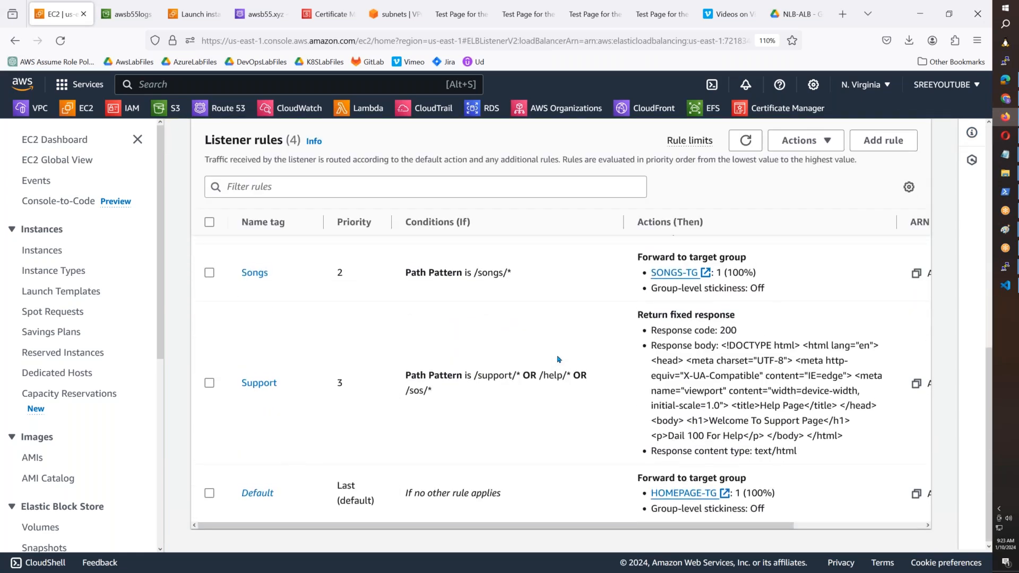
{"action": "scroll", "coordinate": [559, 360], "scroll_direction": "up", "scroll_amount": 5}
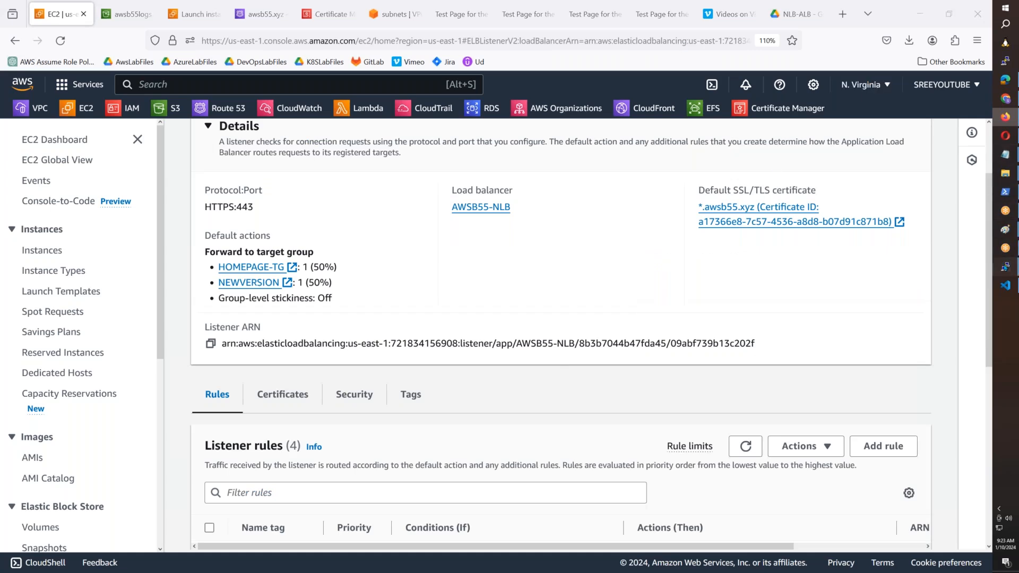
- Switch to the PuTTY terminals and bring up the ip-10-55-2-131 session in the nginx html directory
{"action": "mouse_move", "coordinate": [1005, 267]}
{"action": "left_click", "coordinate": [946, 305]}
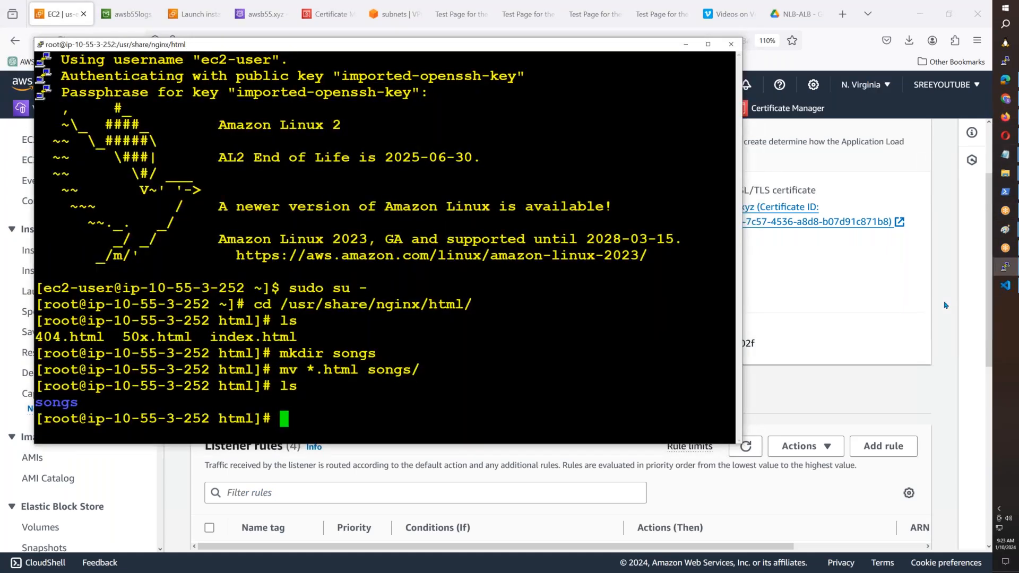
{"action": "type", "text": "ls"}
{"action": "key", "text": "Up"}
{"action": "key", "text": "Up"}
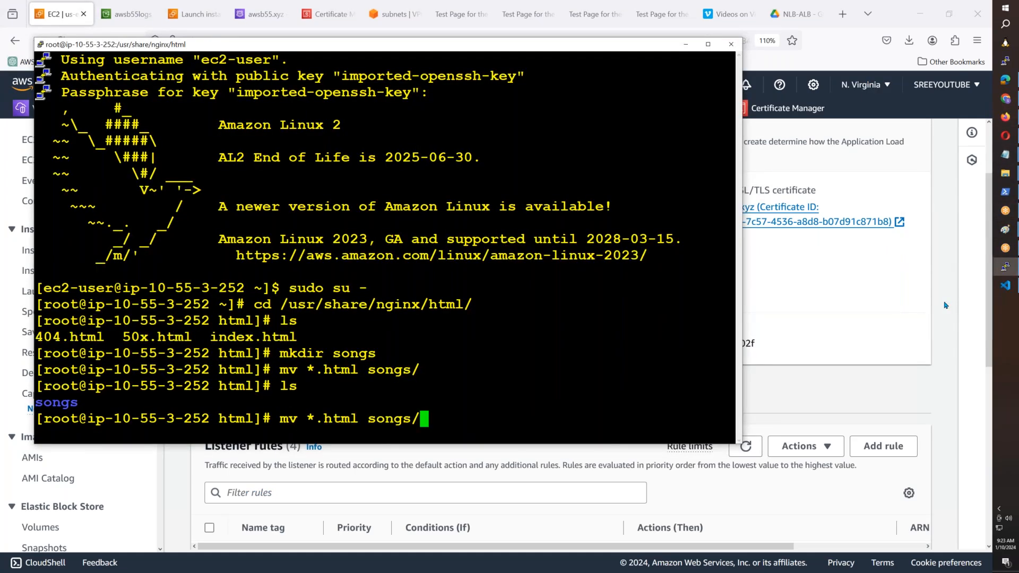
{"action": "mouse_move", "coordinate": [1005, 270]}
{"action": "left_click", "coordinate": [950, 297]}
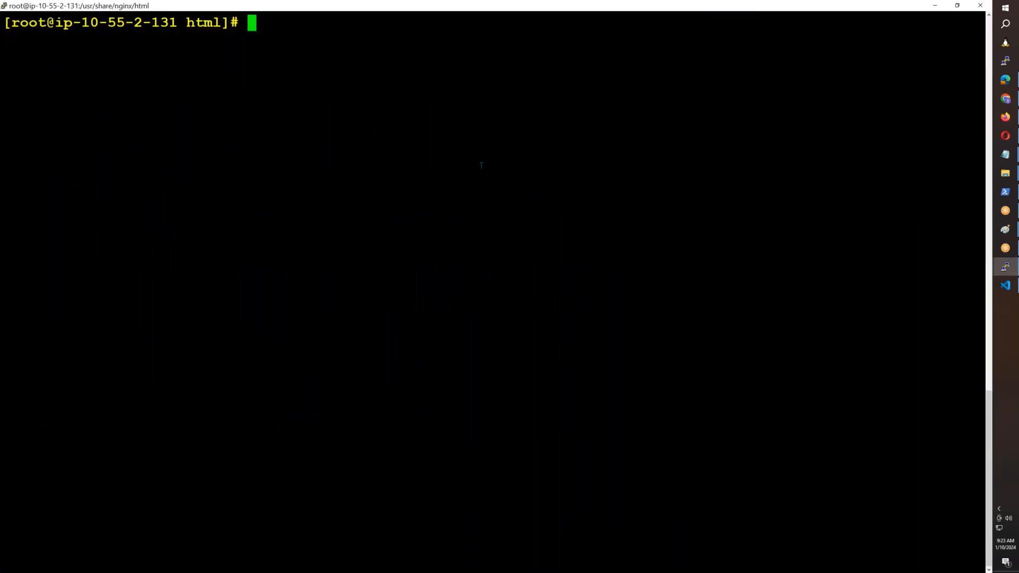
- Run the copied homepage request loop in the ip-10-55-2-131 session and switch to the AWS console in Firefox
{"action": "right_click", "coordinate": [482, 166]}
{"action": "key", "text": "Return"}
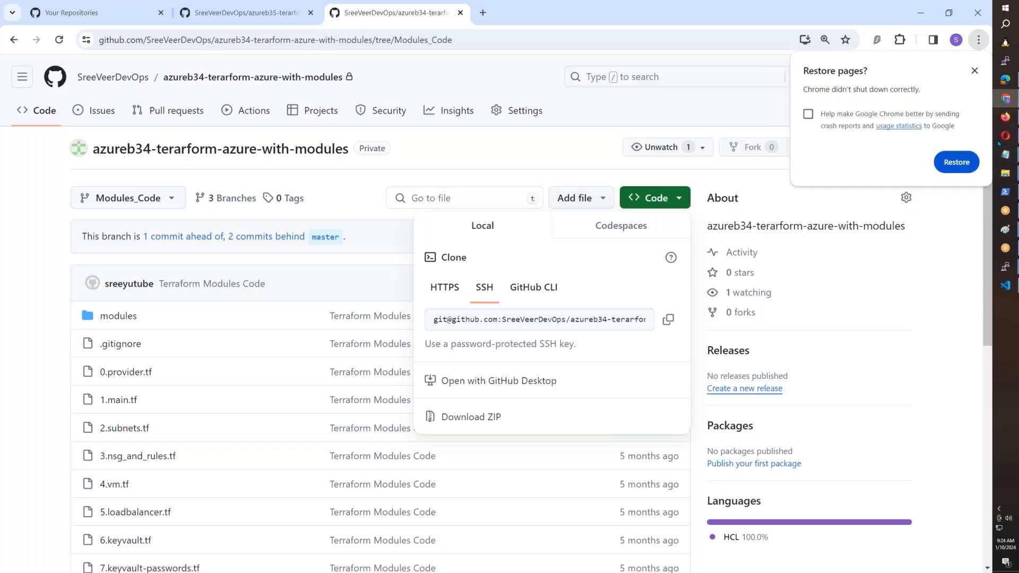
{"action": "left_click", "coordinate": [1006, 117]}
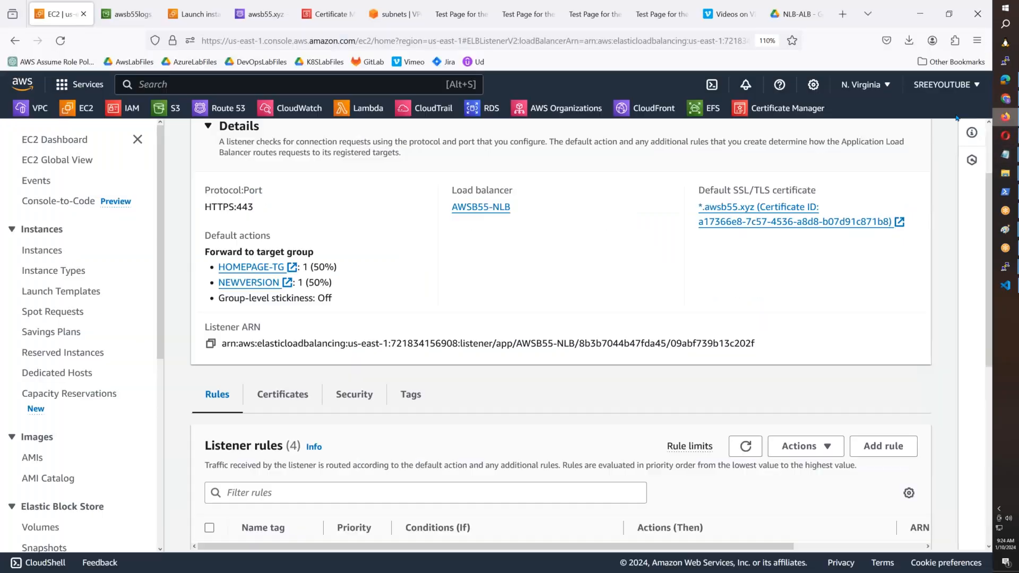
- Set HOMEPAGE-TG's routing weight to 0 in the listener's default rule, save, and check the loop responses in the PuTTY terminal
{"action": "scroll", "coordinate": [471, 317], "scroll_direction": "down", "scroll_amount": 5}
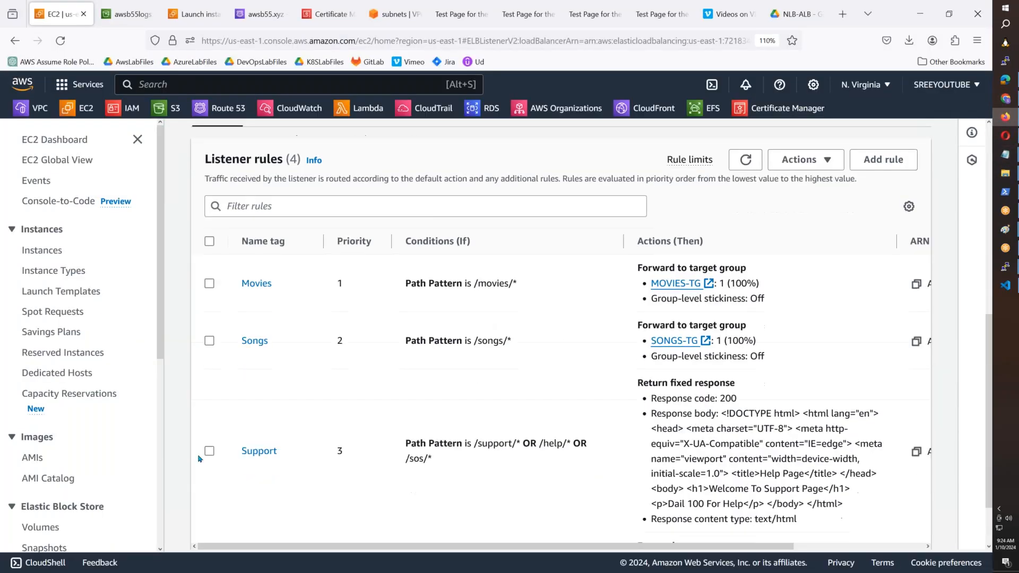
{"action": "left_click", "coordinate": [584, 490]}
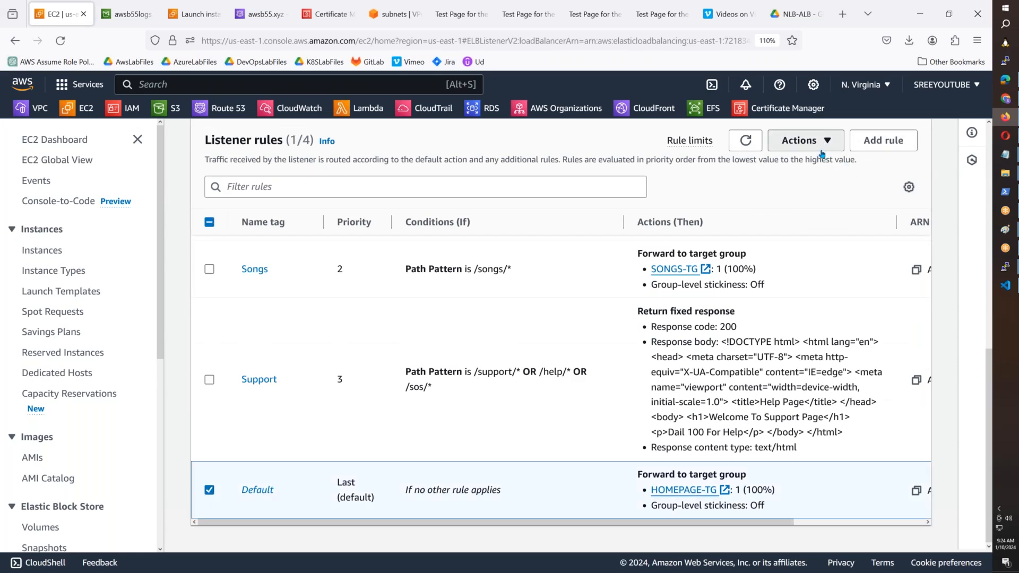
{"action": "left_click", "coordinate": [805, 140]}
{"action": "left_click", "coordinate": [811, 185]}
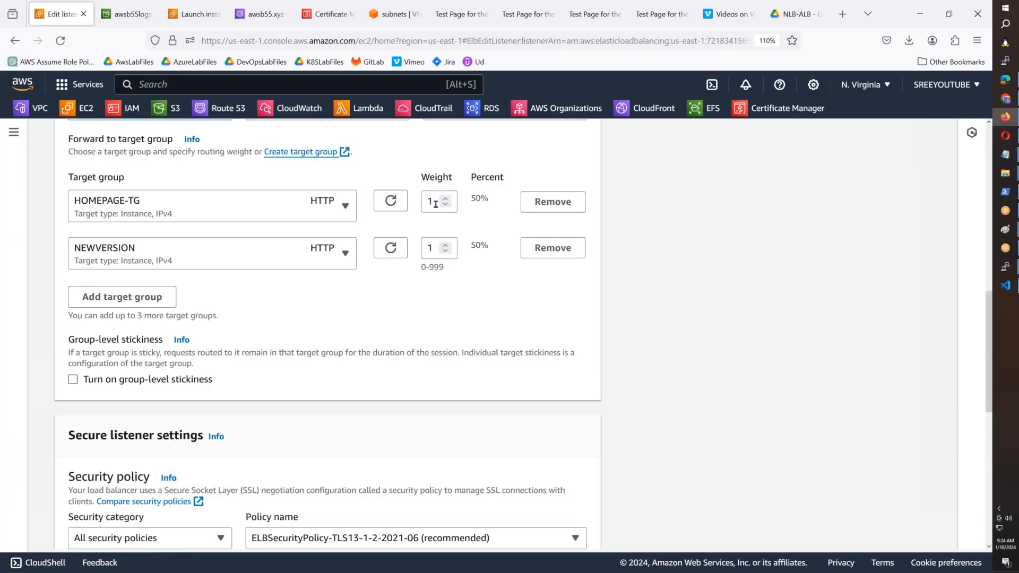
{"action": "left_click_drag", "start_coordinate": [436, 204], "coordinate": [421, 204]}
{"action": "type", "text": "0"}
{"action": "scroll", "coordinate": [557, 451], "scroll_direction": "down", "scroll_amount": 2}
{"action": "scroll", "coordinate": [558, 451], "scroll_direction": "down", "scroll_amount": 10}
{"action": "left_click", "coordinate": [558, 525]}
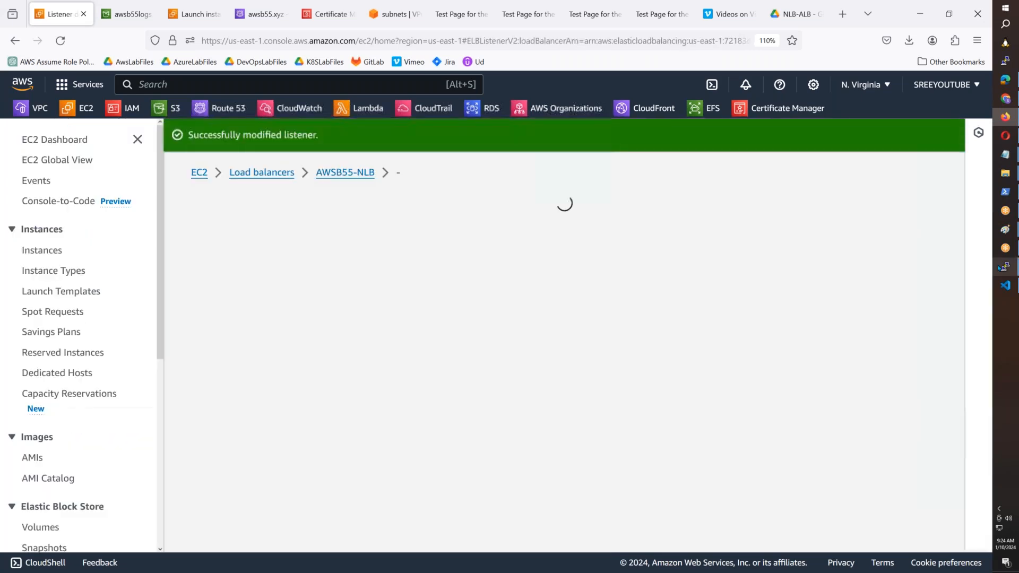
{"action": "mouse_move", "coordinate": [1006, 266]}
{"action": "left_click", "coordinate": [976, 255]}
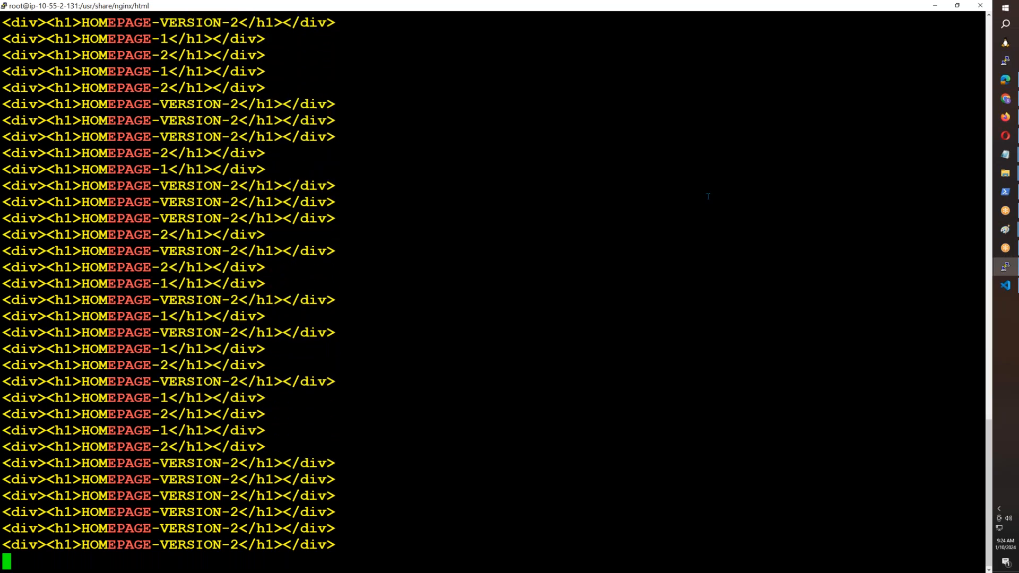
- In Firefox, set the default rule's weights to 1 for HOMEPAGE-TG and 0 for NEWVERSION, save, and check the loop responses in PuTTY
{"action": "key", "text": "alt+Tab"}
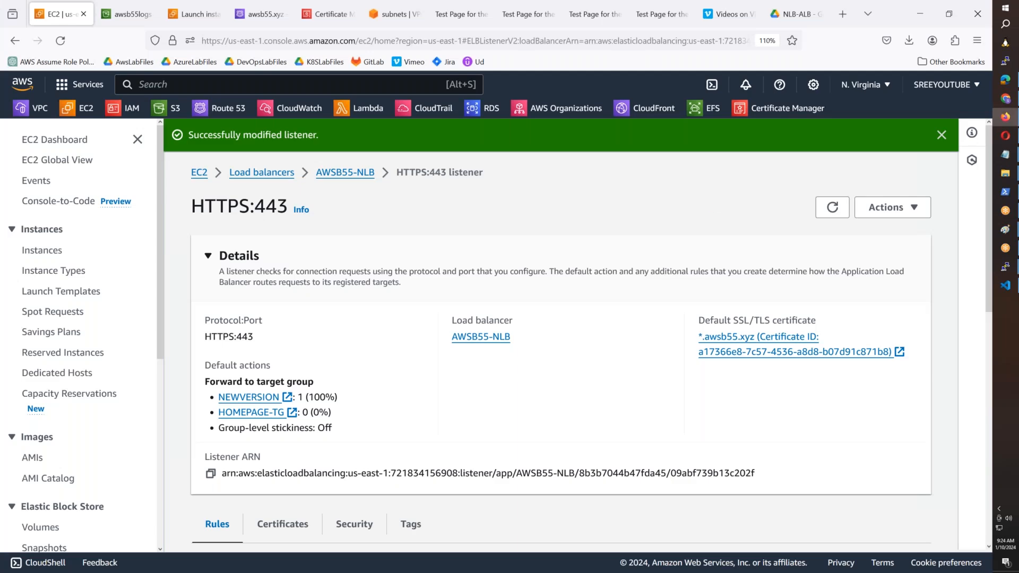
{"action": "left_click", "coordinate": [866, 212]}
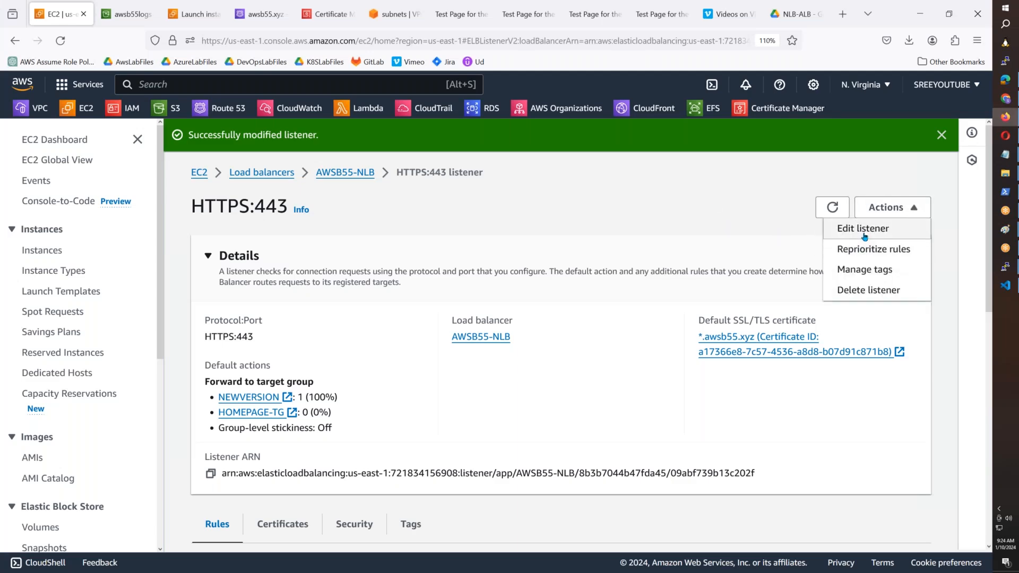
{"action": "scroll", "coordinate": [573, 473], "scroll_direction": "down", "scroll_amount": 8}
{"action": "left_click", "coordinate": [210, 490]}
{"action": "left_click", "coordinate": [812, 141]}
{"action": "left_click", "coordinate": [812, 182]}
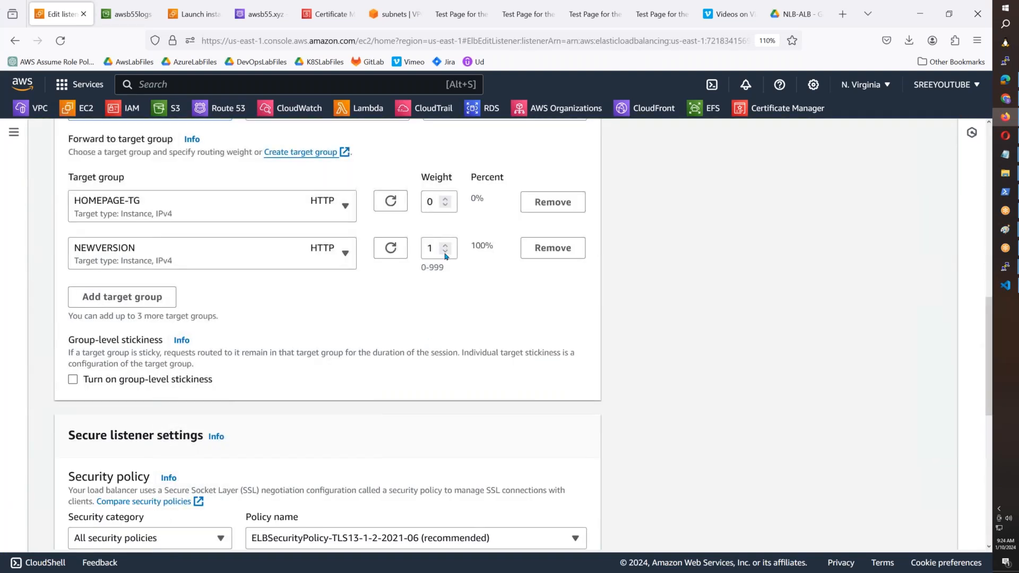
{"action": "double_click", "coordinate": [434, 202]}
{"action": "type", "text": "1"}
{"action": "double_click", "coordinate": [433, 249]}
{"action": "type", "text": "0"}
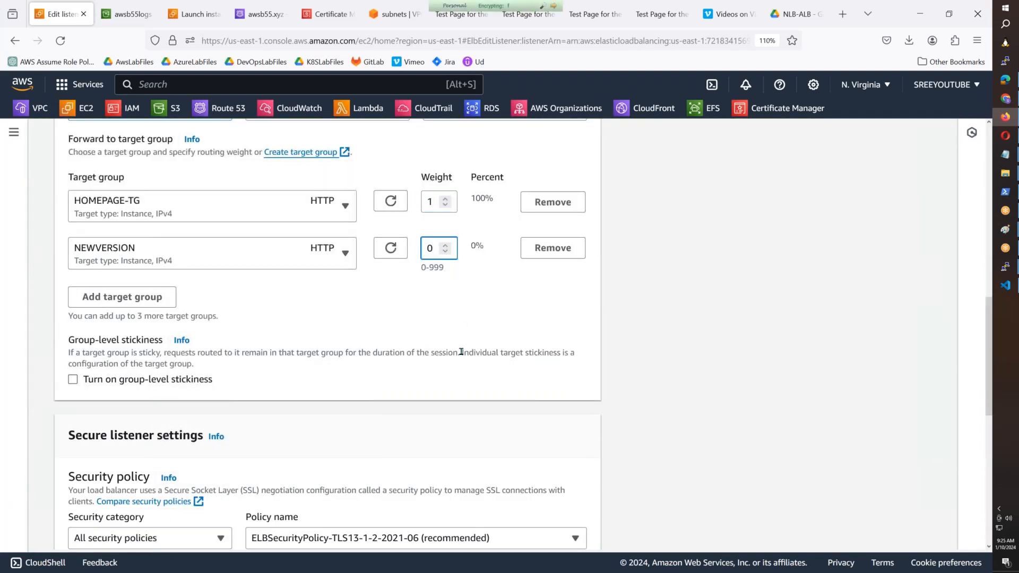
{"action": "scroll", "coordinate": [498, 452], "scroll_direction": "down", "scroll_amount": 6}
{"action": "scroll", "coordinate": [509, 499], "scroll_direction": "down", "scroll_amount": 2}
{"action": "left_click", "coordinate": [557, 526]}
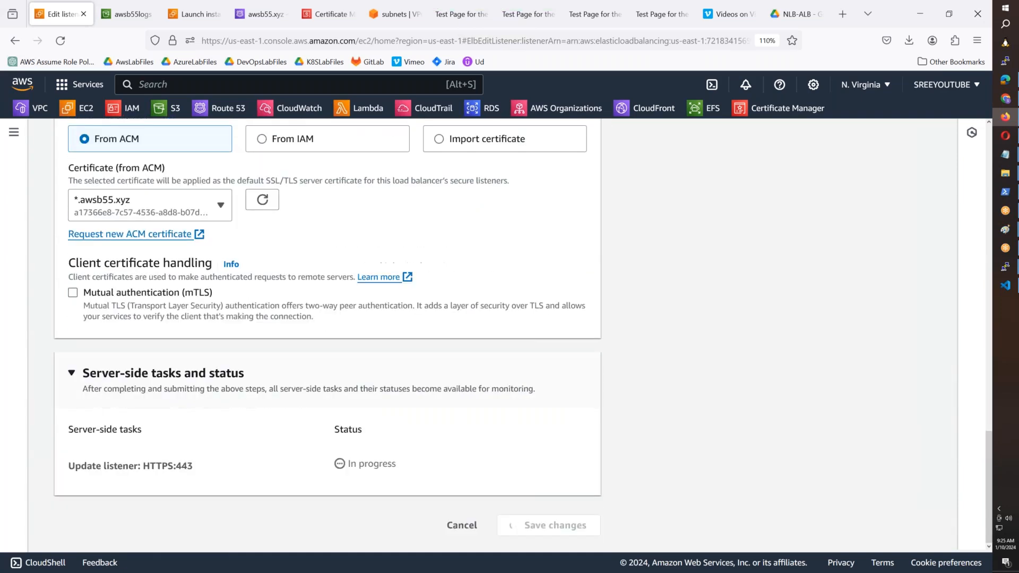
{"action": "key", "text": "alt+Tab"}
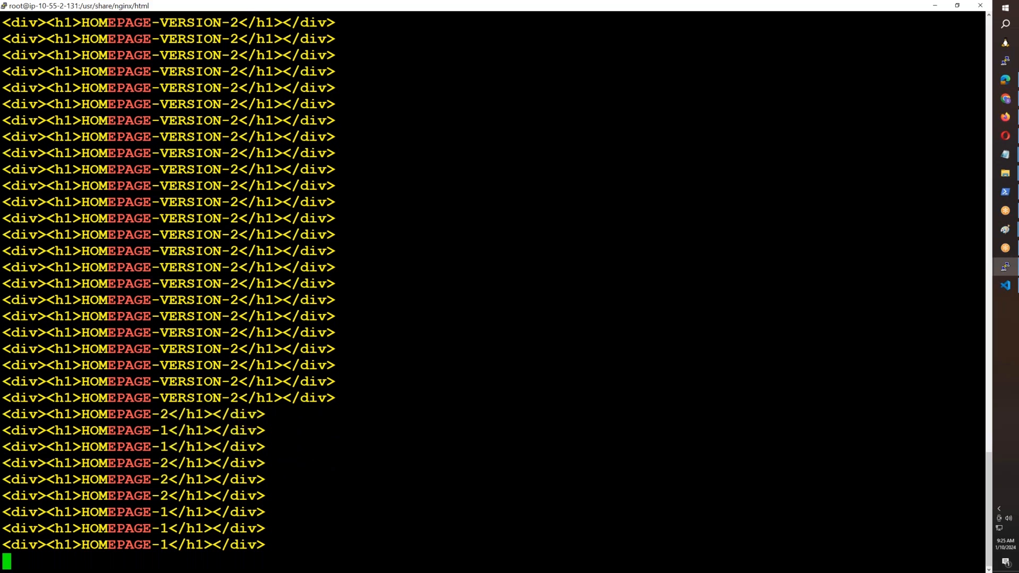
- In Firefox, set the default rule's weights to 90 for NEWVERSION and 10 for HOMEPAGE-TG, save, and check the loop responses in PuTTY
{"action": "key", "text": "alt+Tab"}
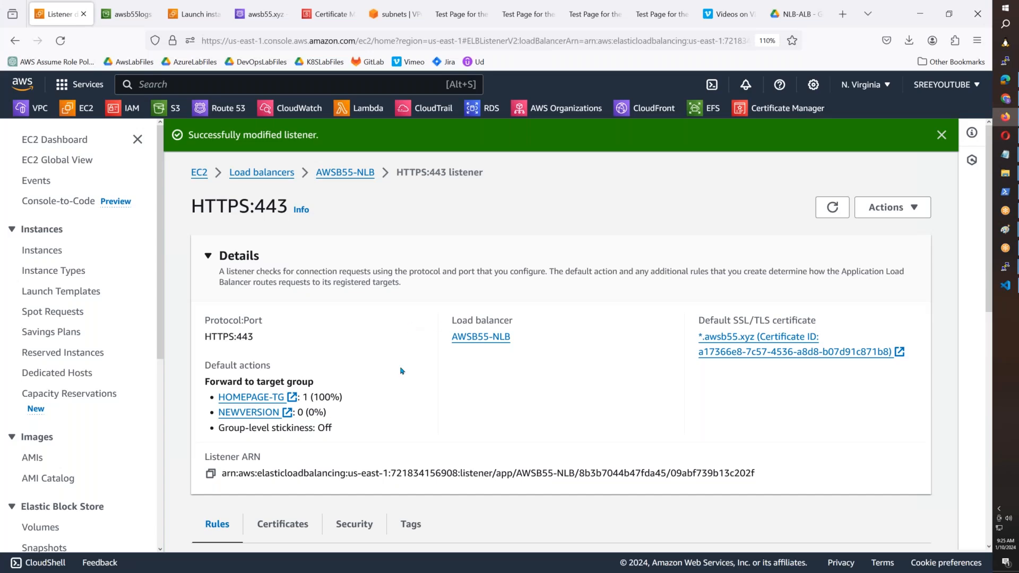
{"action": "scroll", "coordinate": [309, 480], "scroll_direction": "down", "scroll_amount": 5}
{"action": "left_click", "coordinate": [210, 490]}
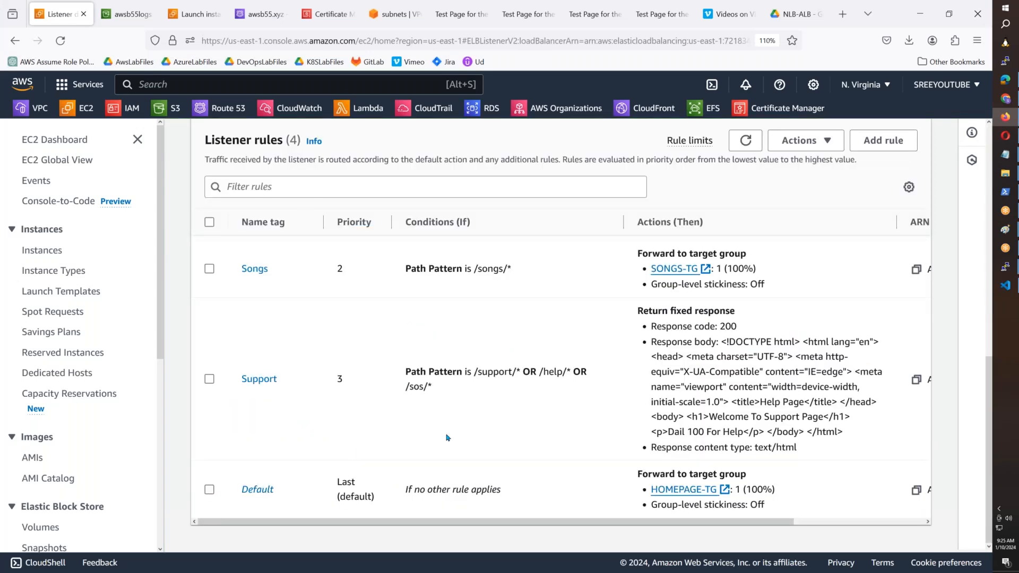
{"action": "scroll", "coordinate": [637, 398], "scroll_direction": "up", "scroll_amount": 5}
{"action": "left_click", "coordinate": [804, 375]}
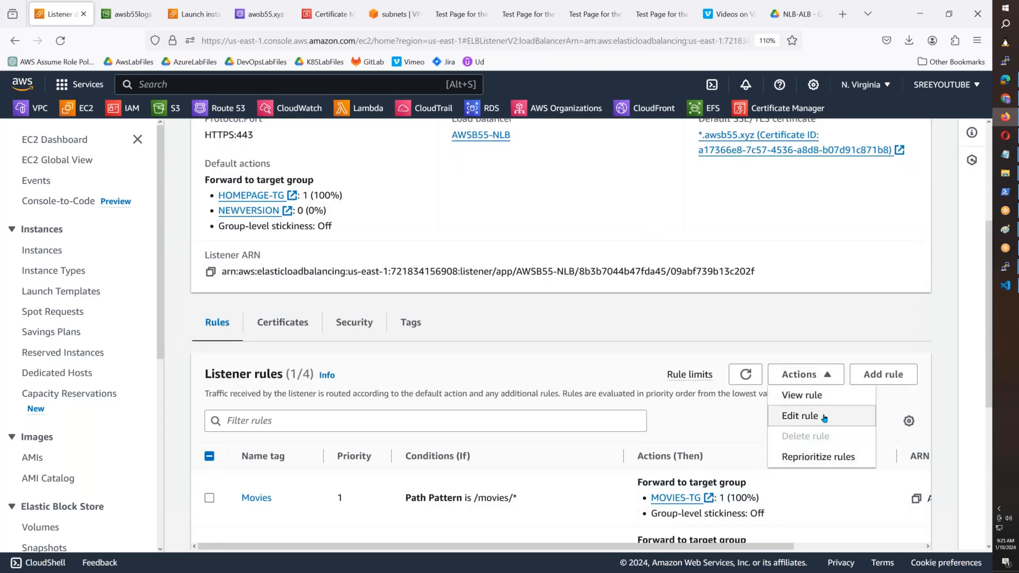
{"action": "left_click", "coordinate": [801, 415]}
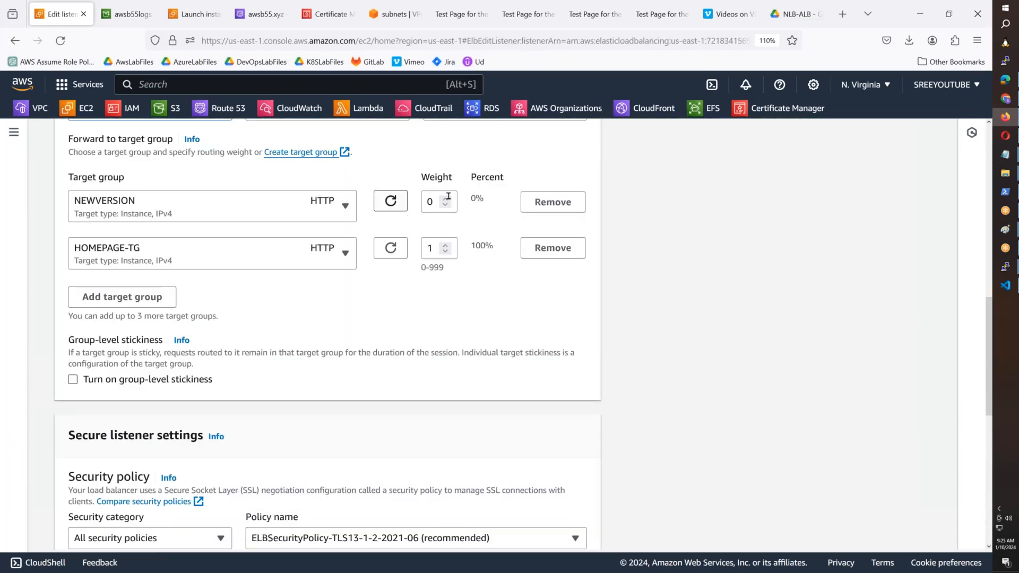
{"action": "left_click_drag", "start_coordinate": [435, 202], "coordinate": [413, 201]}
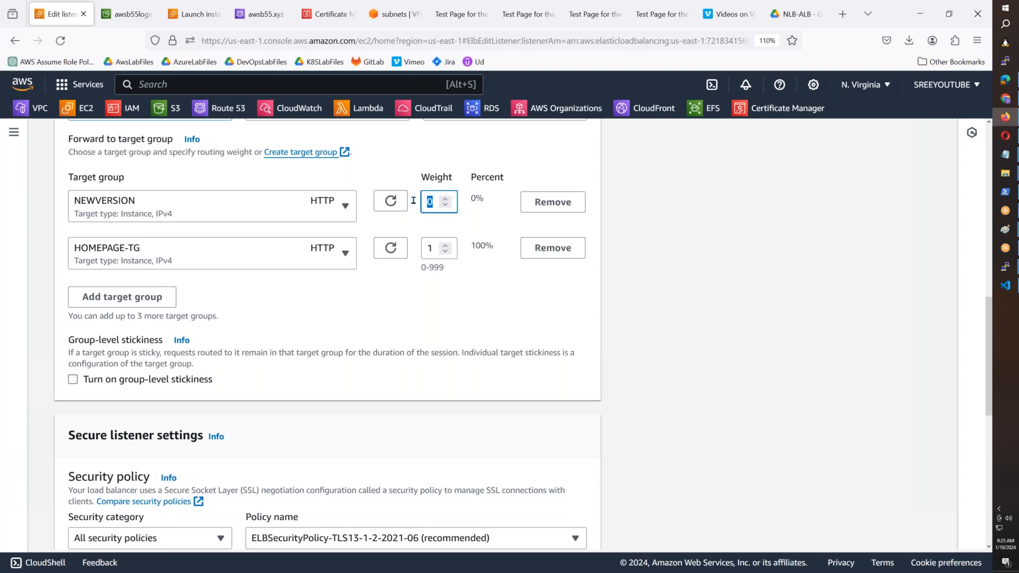
{"action": "type", "text": "90"}
{"action": "left_click", "coordinate": [433, 249]}
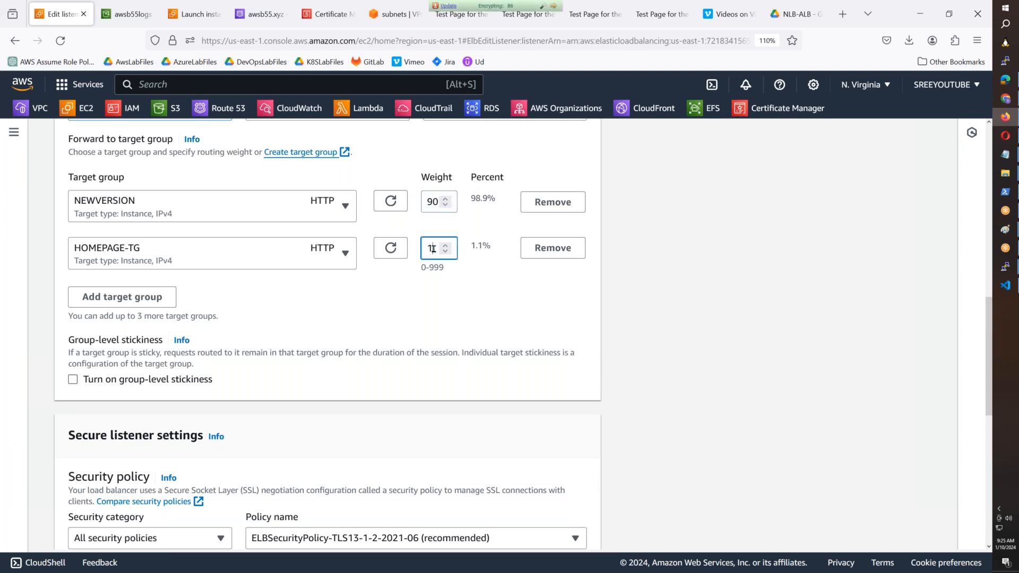
{"action": "type", "text": "0"}
{"action": "key", "text": "Return"}
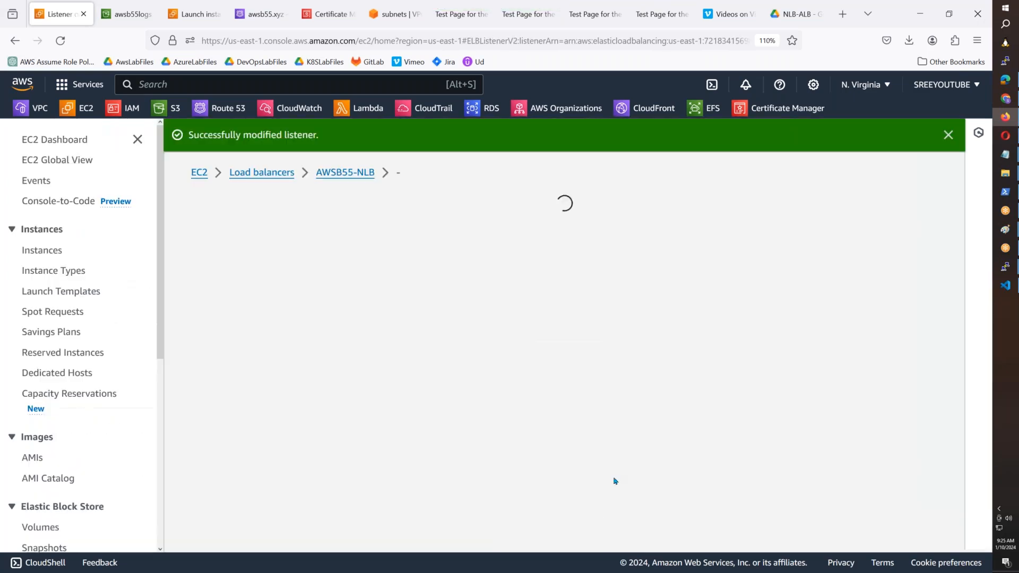
{"action": "key", "text": "alt+Tab"}
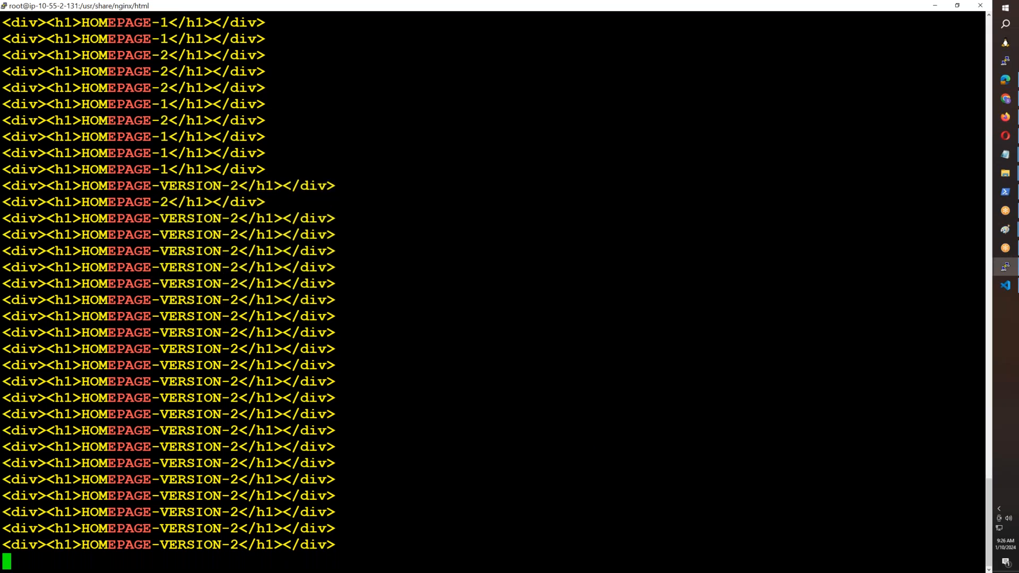
- In Firefox, open the listener's default rule for editing, and review how the loop responses are distributed in the PuTTY terminal
{"action": "key", "text": "alt+Tab"}
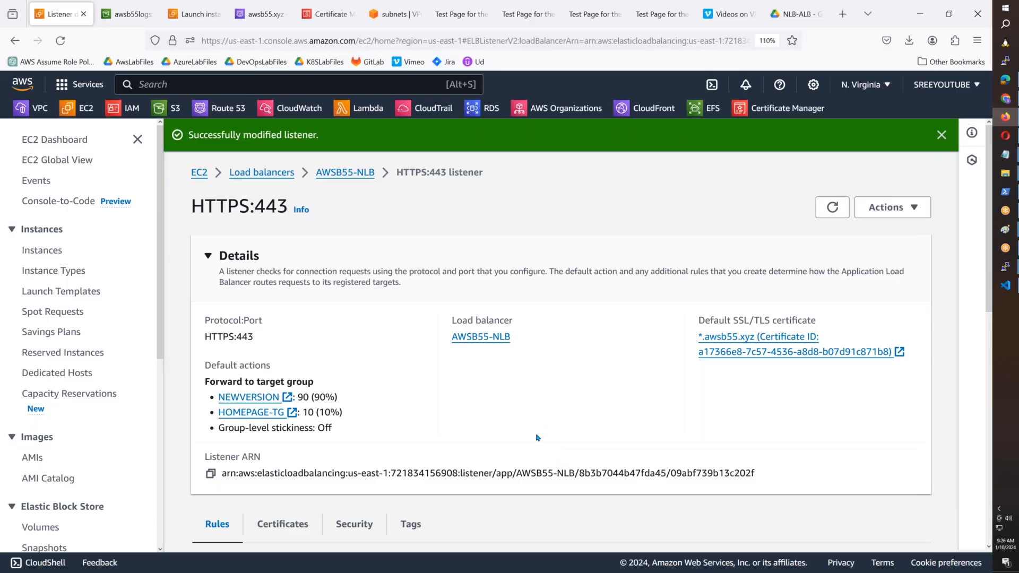
{"action": "scroll", "coordinate": [549, 477], "scroll_direction": "down", "scroll_amount": 8}
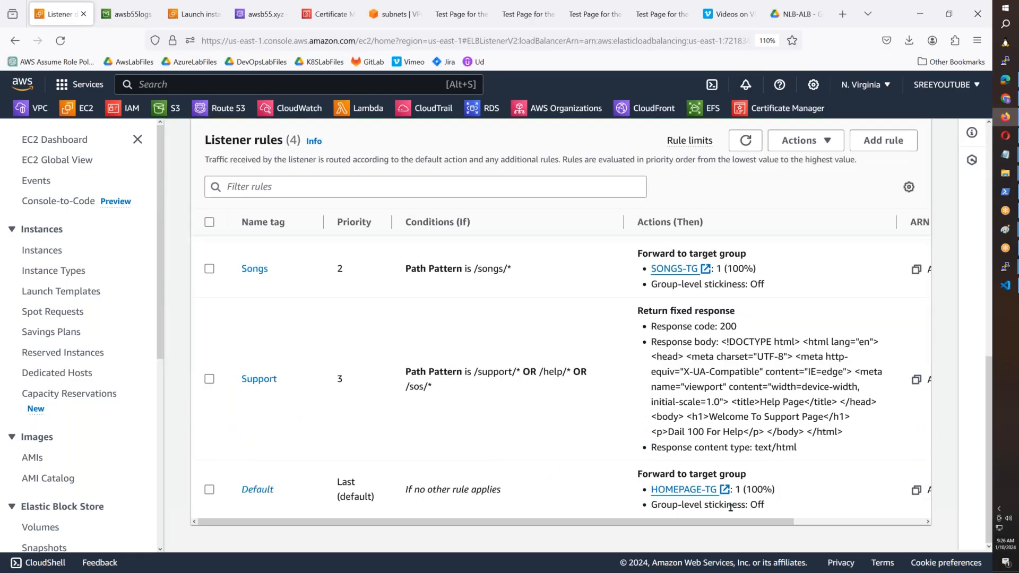
{"action": "scroll", "coordinate": [690, 524], "scroll_direction": "right", "scroll_amount": 5}
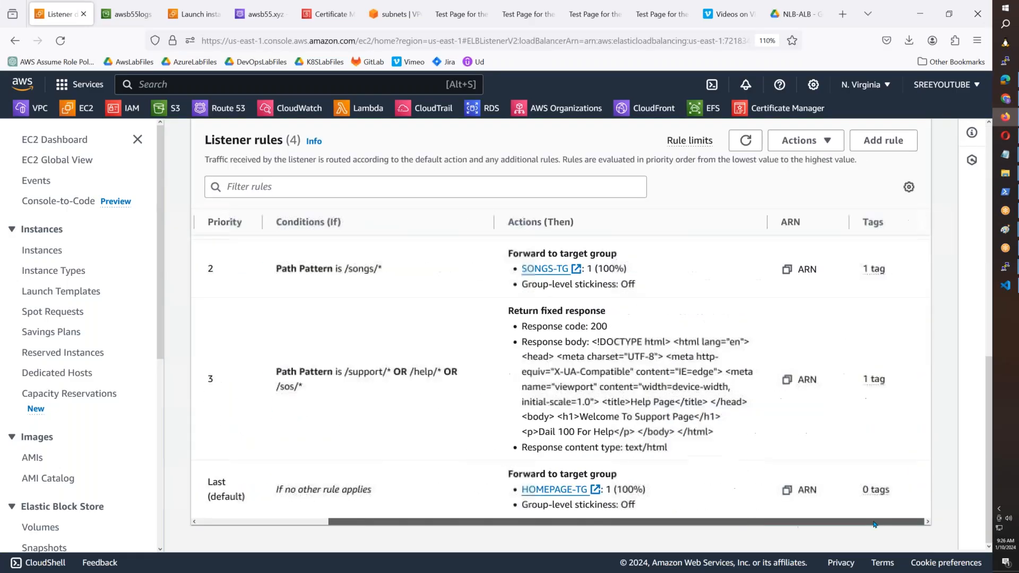
{"action": "left_click_drag", "start_coordinate": [669, 524], "coordinate": [269, 515]}
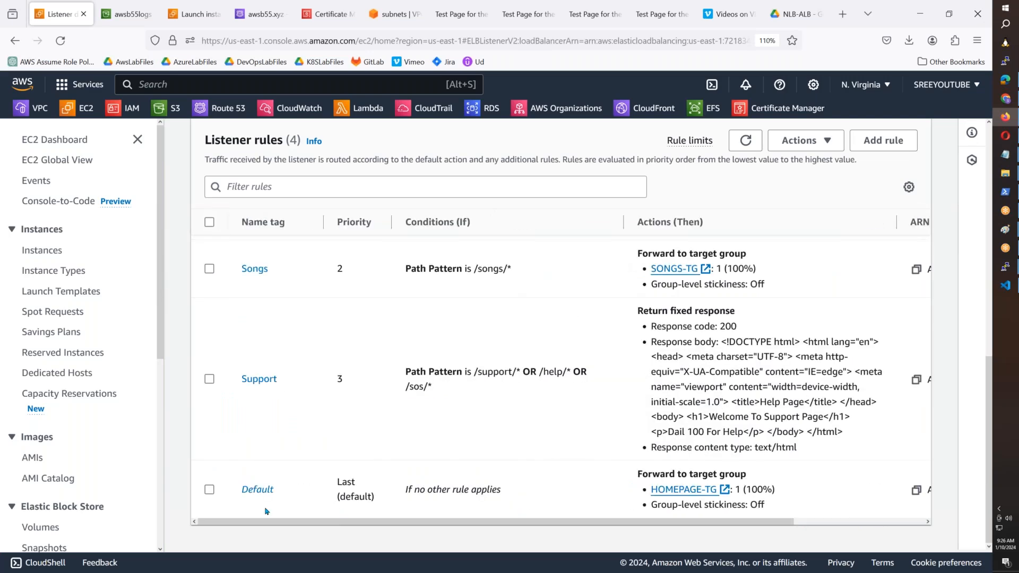
{"action": "left_click", "coordinate": [210, 490]}
{"action": "left_click", "coordinate": [806, 140]}
{"action": "left_click", "coordinate": [799, 180]}
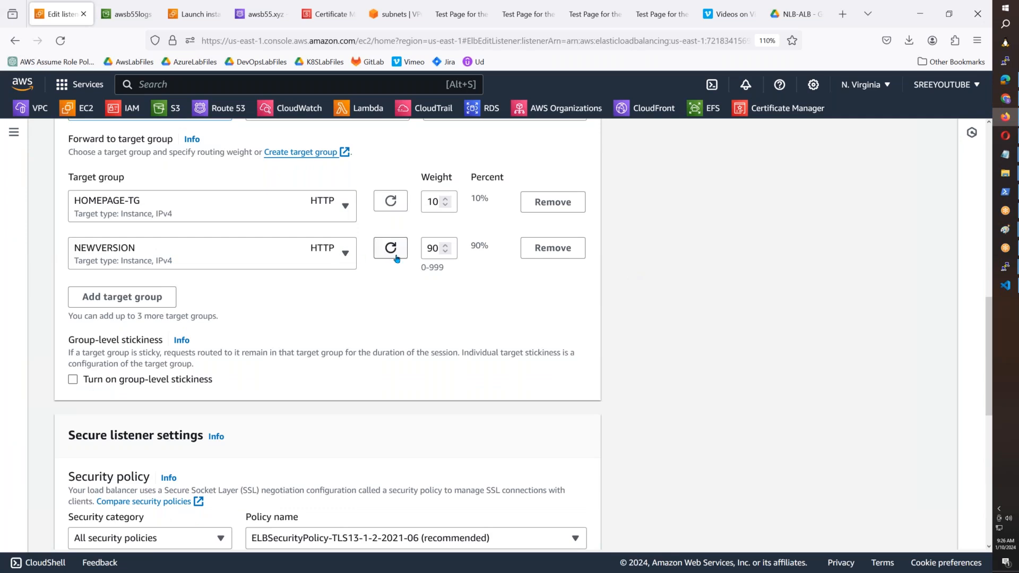
{"action": "double_click", "coordinate": [439, 201]}
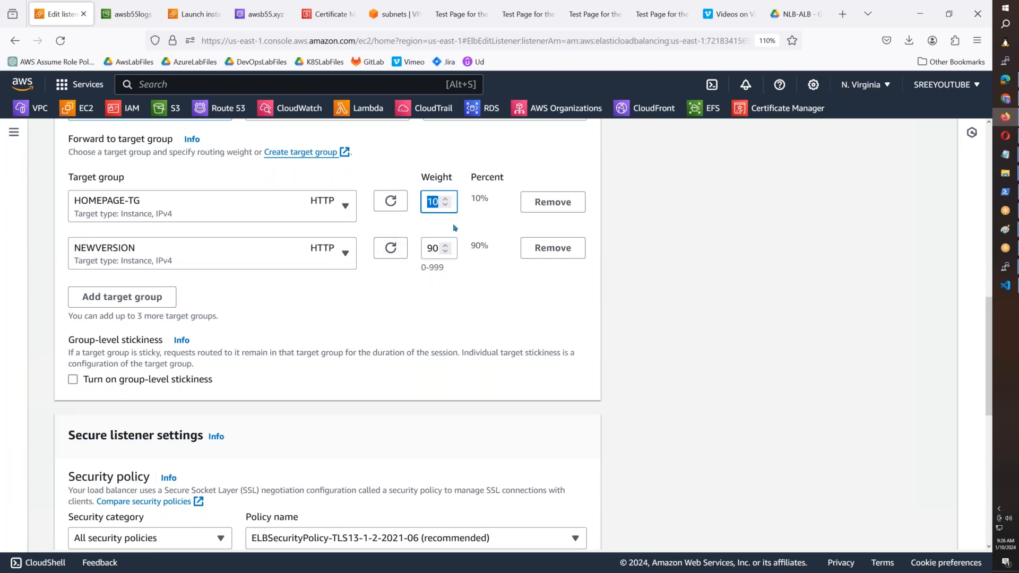
{"action": "key", "text": "alt+Tab"}
{"action": "left_click_drag", "start_coordinate": [242, 474], "coordinate": [108, 478]}
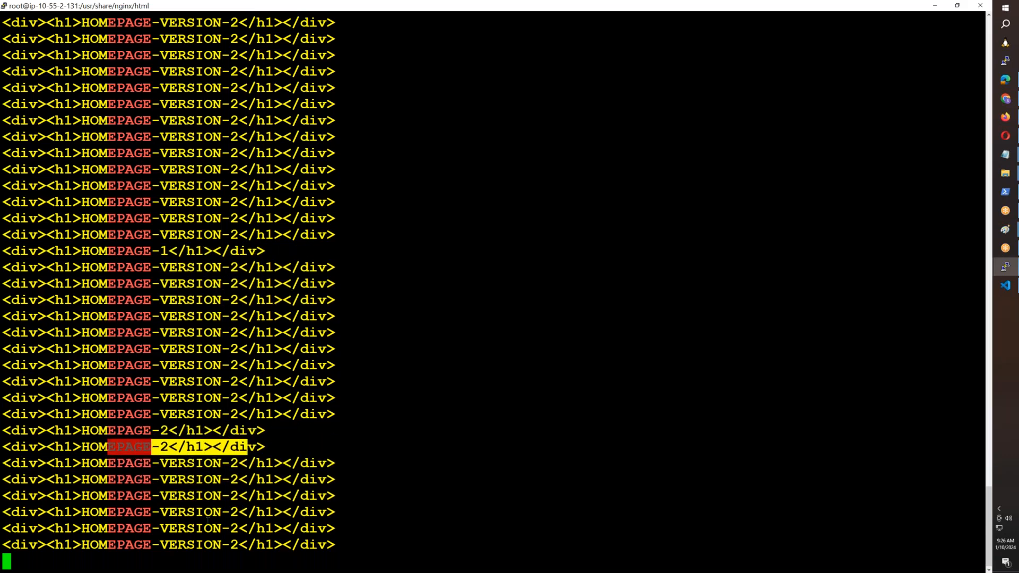
- Return to Firefox, set HOMEPAGE-TG's routing weight to 0, and save the listener changes
{"action": "key", "text": "alt+Tab"}
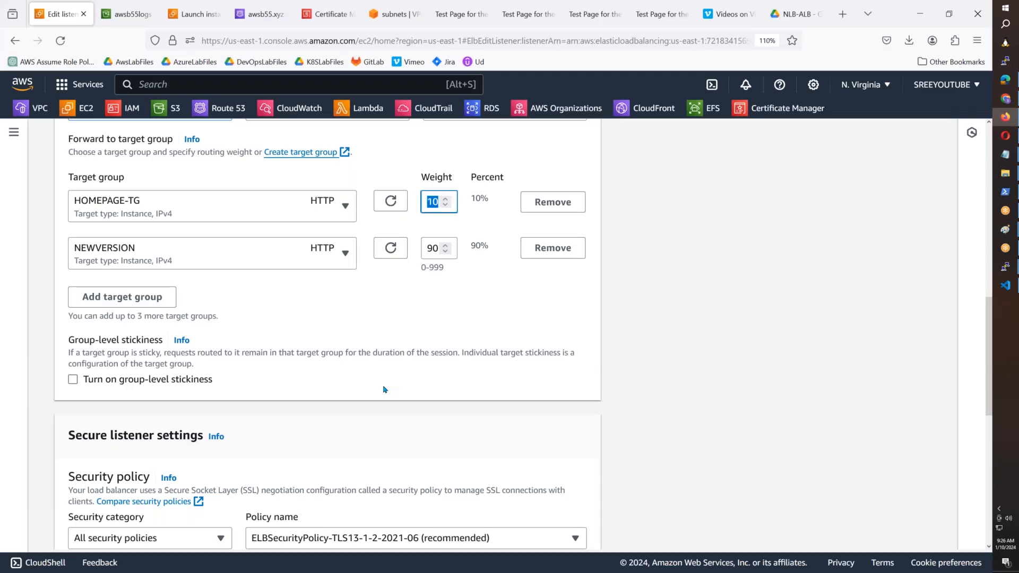
{"action": "type", "text": "0"}
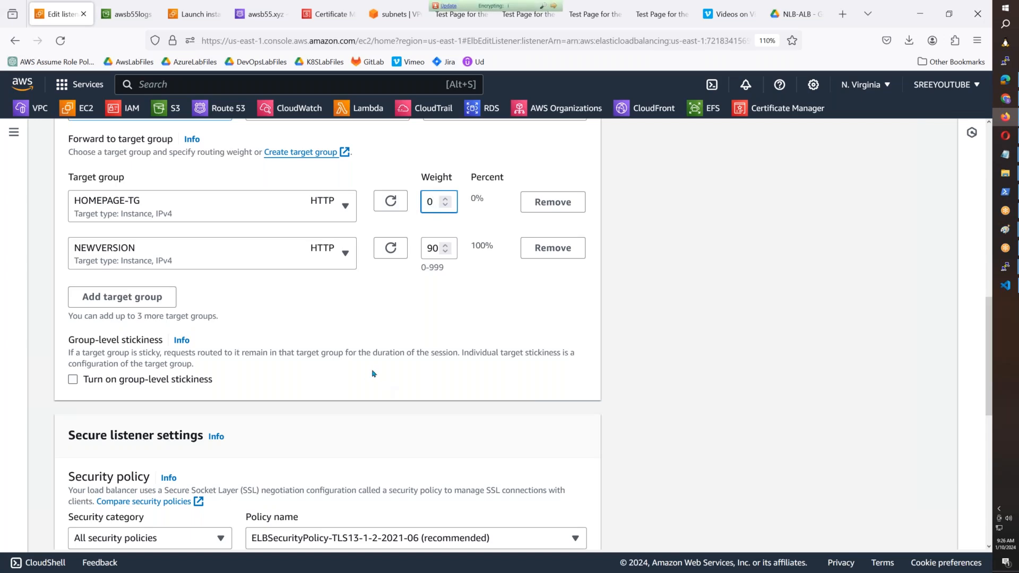
{"action": "scroll", "coordinate": [373, 374], "scroll_direction": "down", "scroll_amount": 1}
{"action": "scroll", "coordinate": [455, 298], "scroll_direction": "down", "scroll_amount": 5}
{"action": "left_click", "coordinate": [541, 526]}
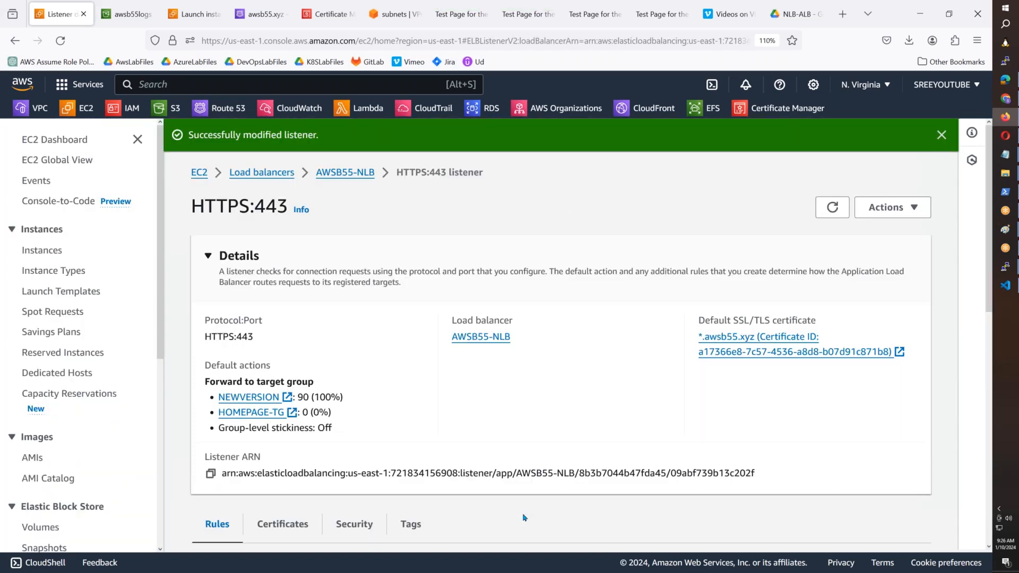
- Check the loop responses in the PuTTY terminal, stop the request loop, and switch back to Firefox
{"action": "key", "text": "alt+Tab"}
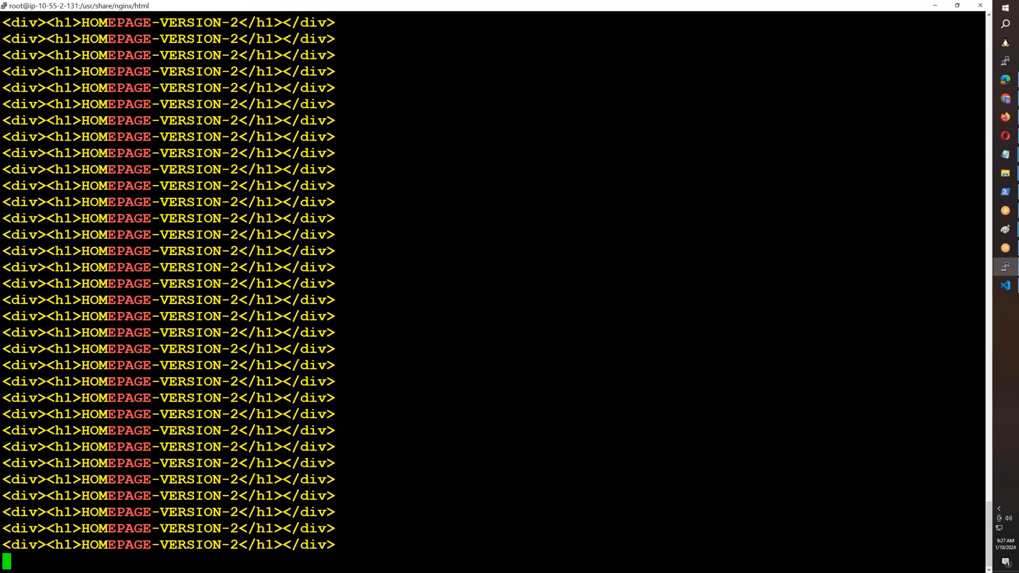
{"action": "key", "text": "ctrl+c"}
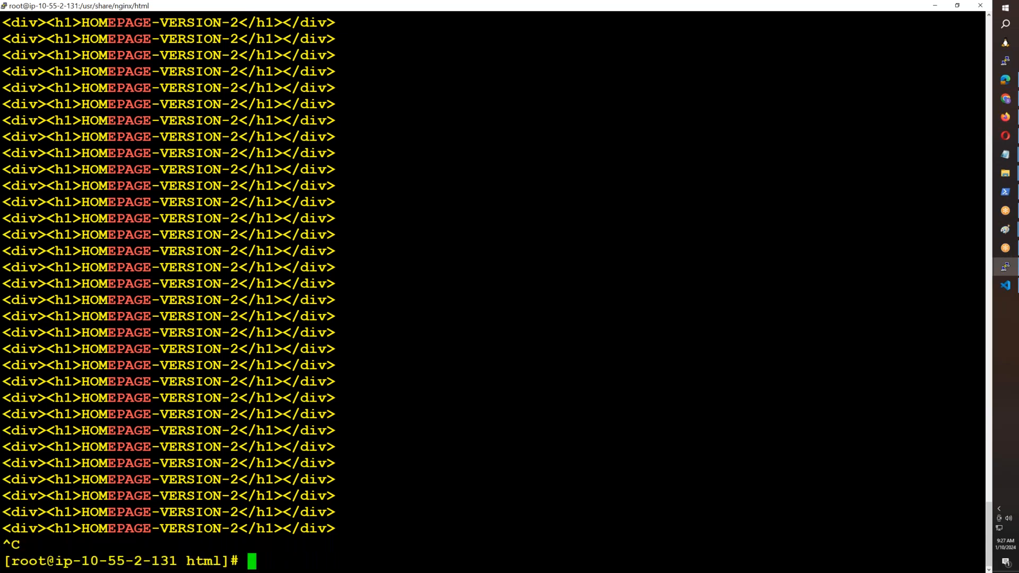
{"action": "left_click", "coordinate": [1006, 117]}
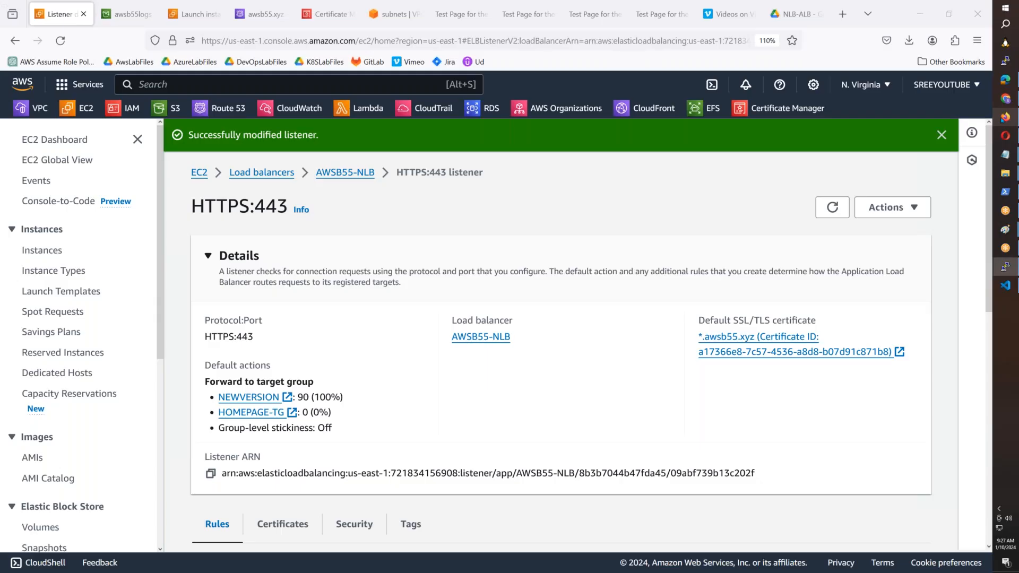
- Open the WAF & Shield service from the Security, Identity, & Compliance category in a new browser tab and close the services list
{"action": "left_click", "coordinate": [100, 89]}
{"action": "scroll", "coordinate": [184, 231], "scroll_direction": "down", "scroll_amount": 10}
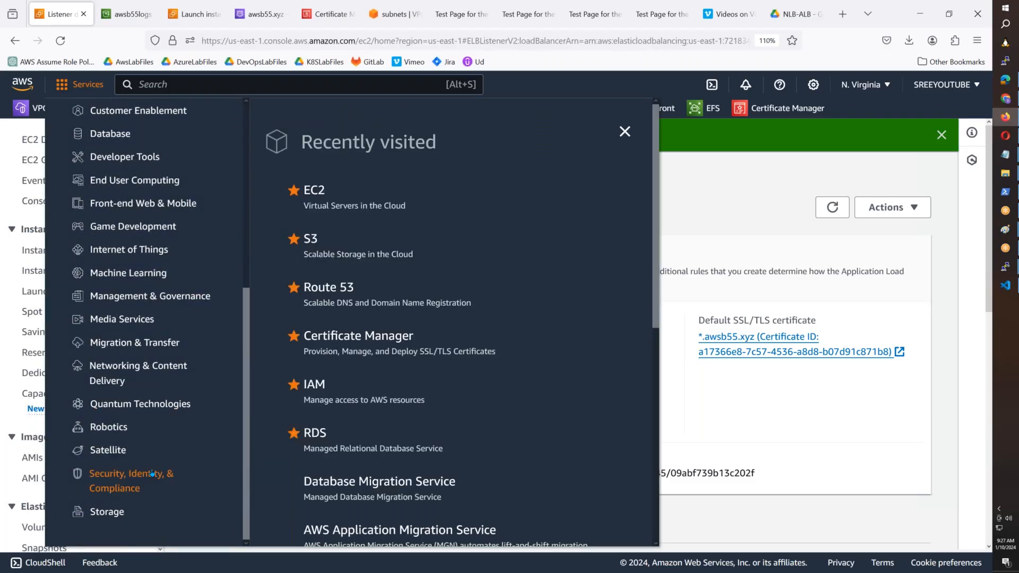
{"action": "left_click", "coordinate": [115, 480]}
{"action": "scroll", "coordinate": [368, 485], "scroll_direction": "down", "scroll_amount": 10}
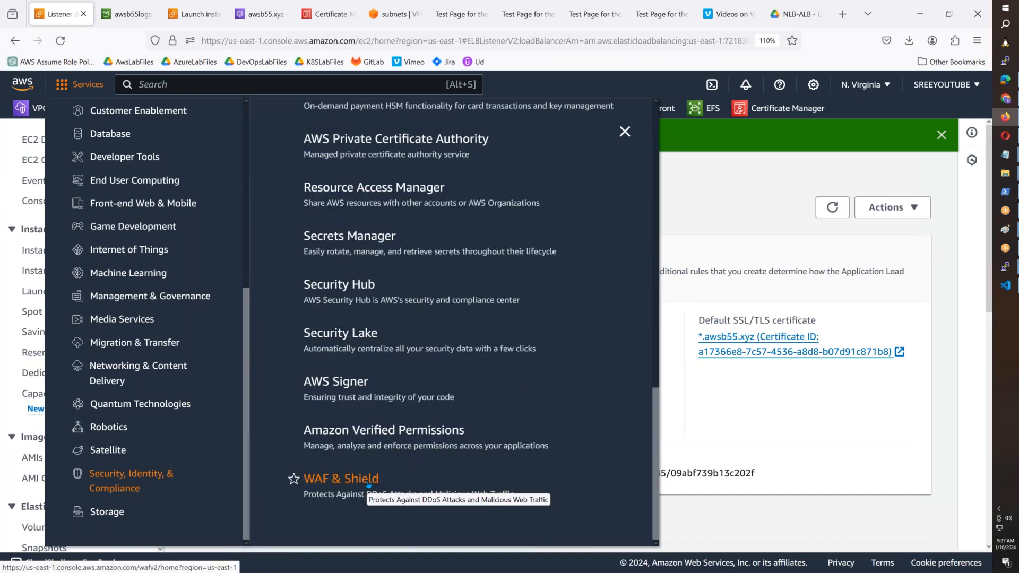
{"action": "right_click", "coordinate": [368, 484]}
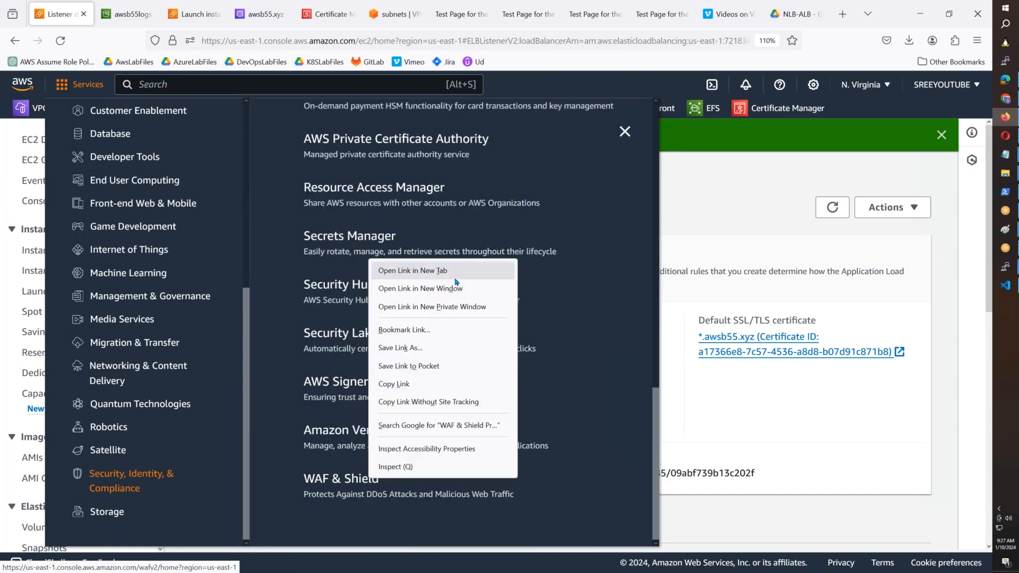
{"action": "left_click", "coordinate": [406, 268]}
{"action": "left_click", "coordinate": [708, 434]}
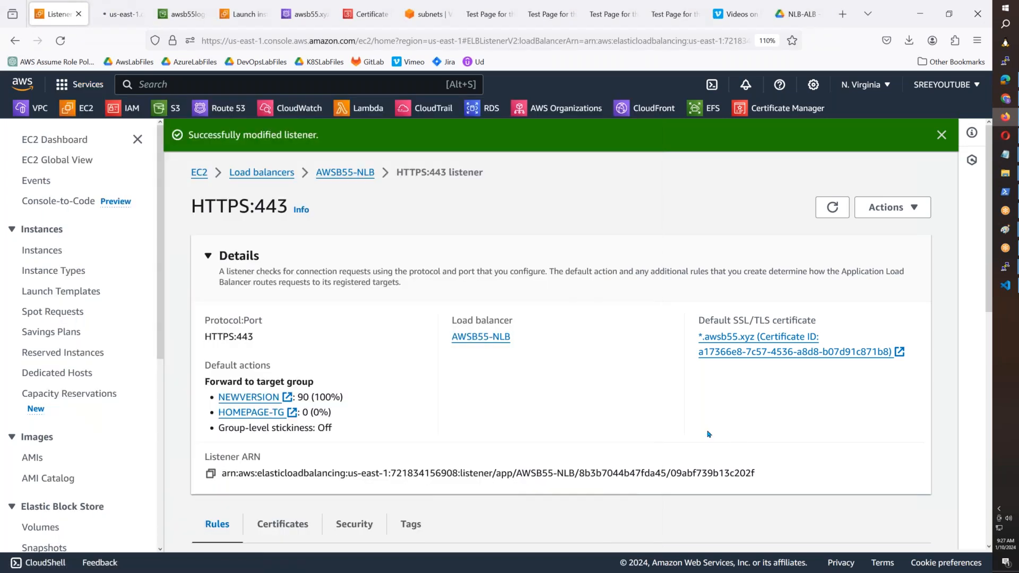
- Bring up the AWS WAF console and, in the Notepad notes, add a "Security Groups" line below the "Web Application Firewall(WAF)" heading
{"action": "left_click", "coordinate": [120, 16]}
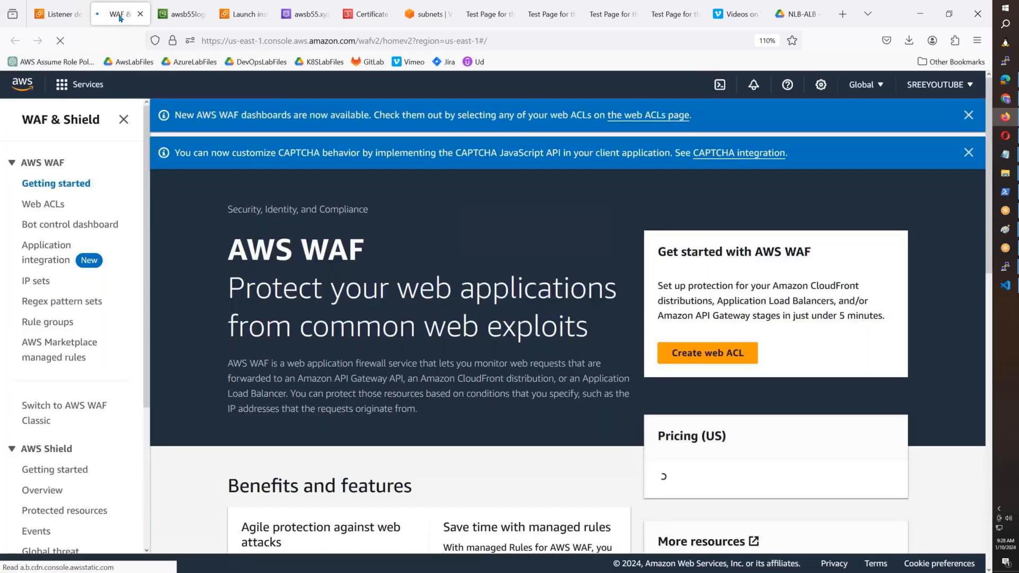
{"action": "mouse_move", "coordinate": [1002, 154]}
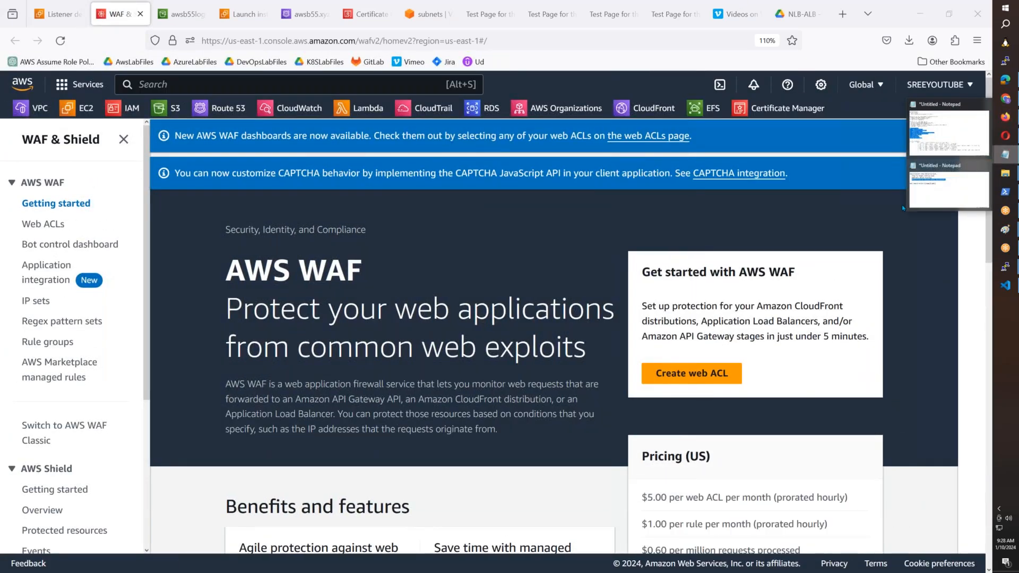
{"action": "left_click", "coordinate": [917, 202]}
{"action": "key", "text": "Return"}
{"action": "key", "text": "Return"}
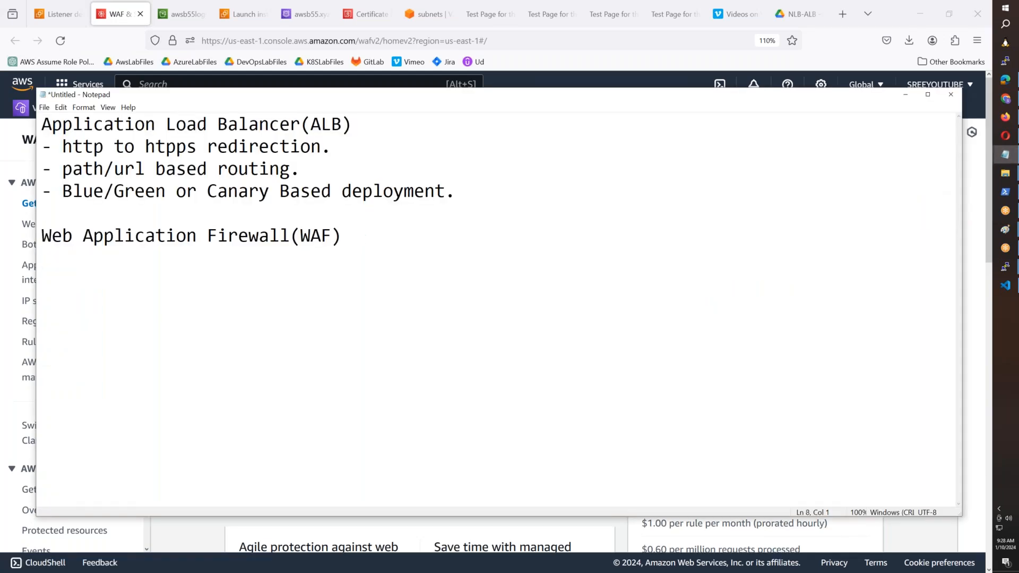
{"action": "type", "text": "Security Groups"}
{"action": "key", "text": "Return"}
- Add a "Network Firewall" line directly below "Security Groups" in the notes, followed by blank lines
{"action": "type", "text": "N"}
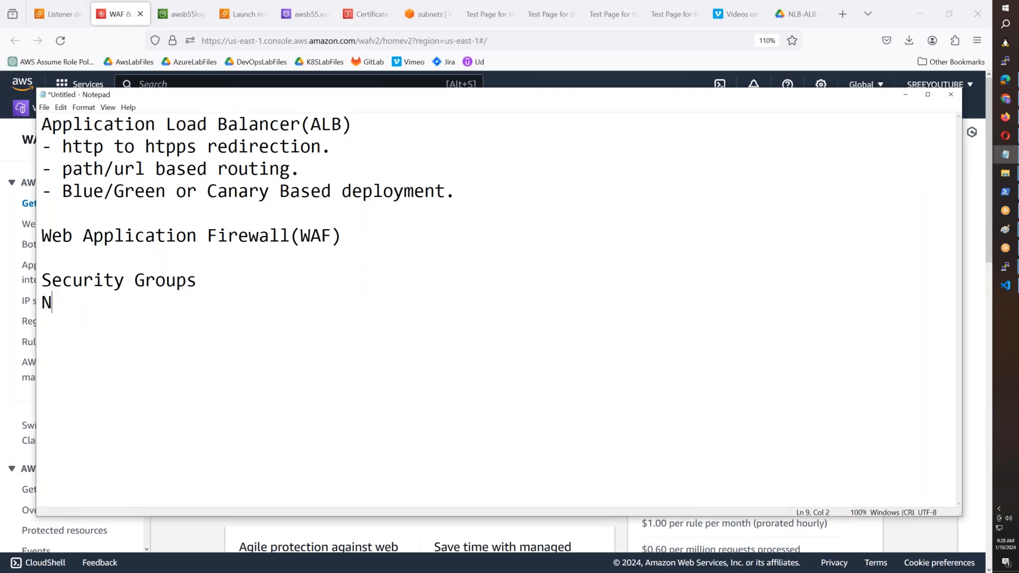
{"action": "type", "text": "etwork Firwewall"}
{"action": "key", "text": "BackSpace"}
{"action": "key", "text": "BackSpace"}
{"action": "key", "text": "BackSpace"}
{"action": "key", "text": "BackSpace"}
{"action": "type", "text": "w"}
{"action": "key", "text": "BackSpace"}
{"action": "key", "text": "BackSpace"}
{"action": "type", "text": "wall"}
{"action": "key", "text": "BackSpace"}
{"action": "key", "text": "BackSpace"}
{"action": "key", "text": "BackSpace"}
{"action": "key", "text": "BackSpace"}
{"action": "key", "text": "BackSpace"}
{"action": "type", "text": "ewall"}
{"action": "key", "text": "Return"}
{"action": "key", "text": "Return"}
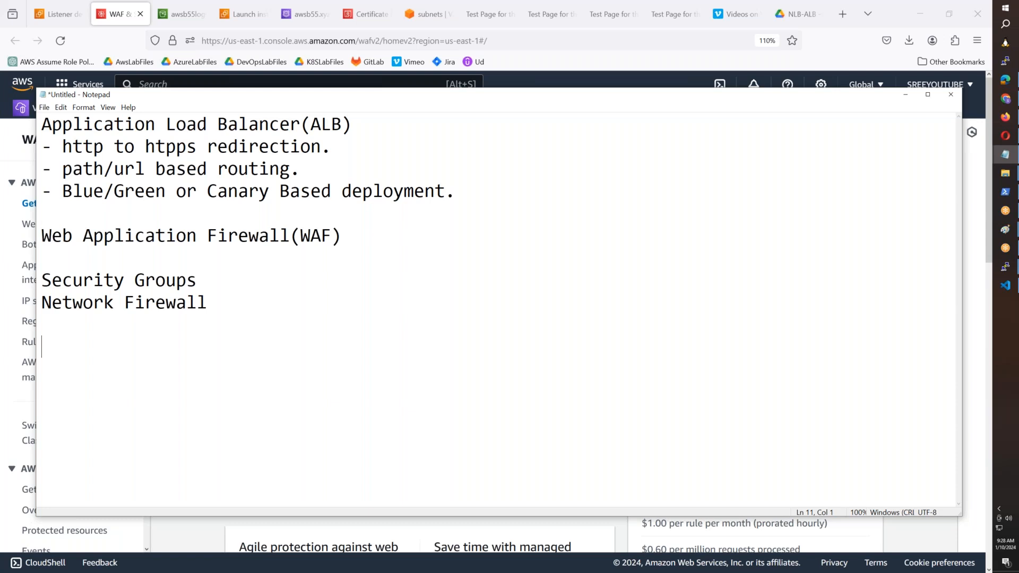
- Write "Web Application Firewall(WAF)" as a separate line below "Network Firewall", with one blank line between them
{"action": "key", "text": "BackSpace"}
{"action": "type", "text": "Web Application F"}
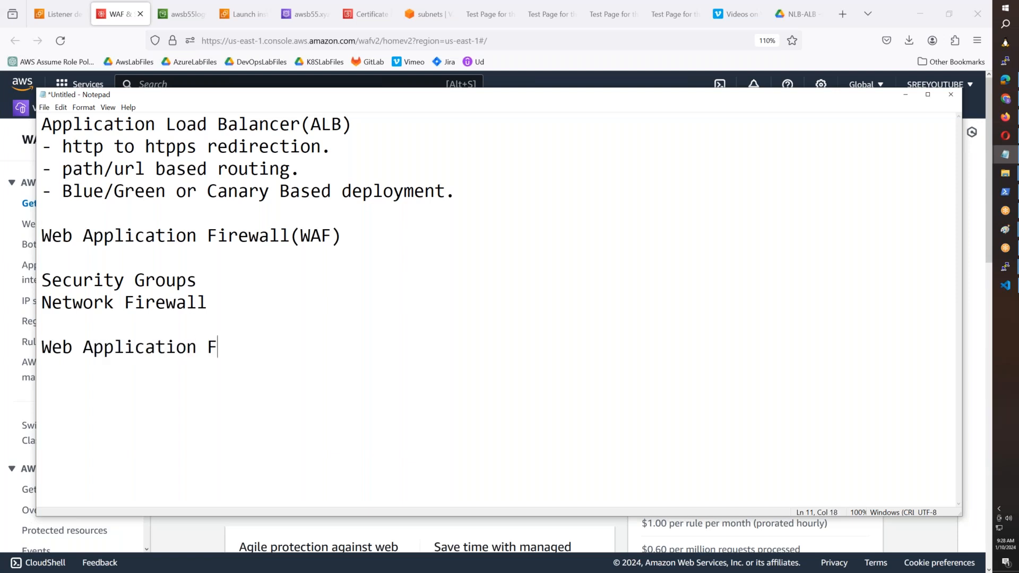
{"action": "type", "text": "irewall(WAF)"}
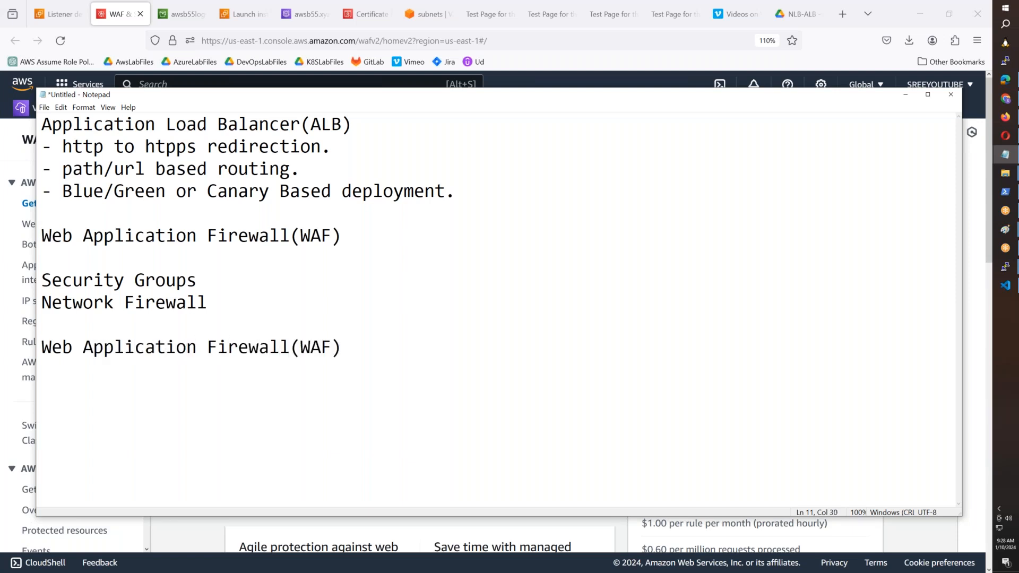
- Return to the AWS WAF console in the browser, open the IP sets page and look through the existing sets
{"action": "left_click", "coordinate": [205, 540]}
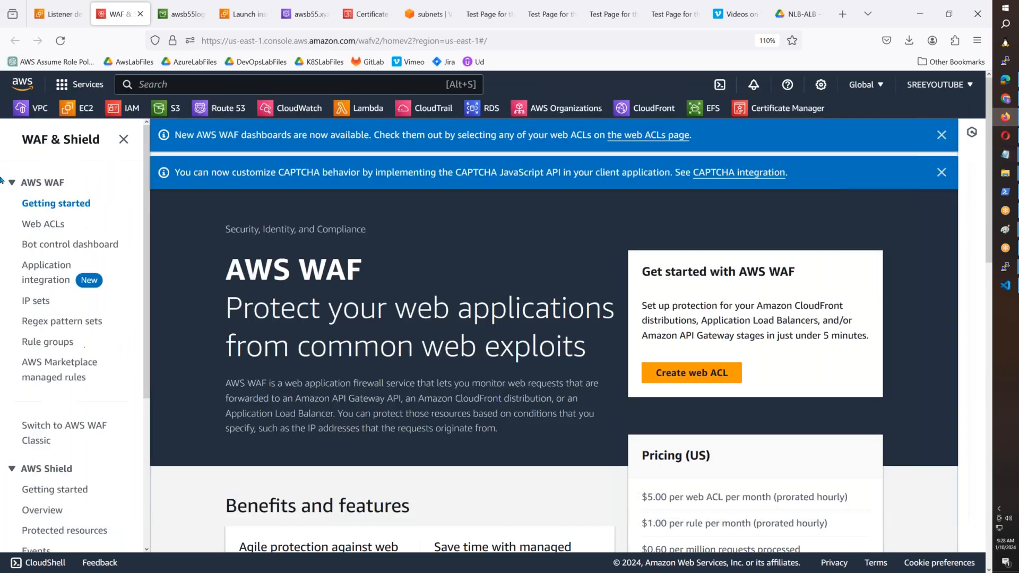
{"action": "scroll", "coordinate": [27, 196], "scroll_direction": "down", "scroll_amount": 3}
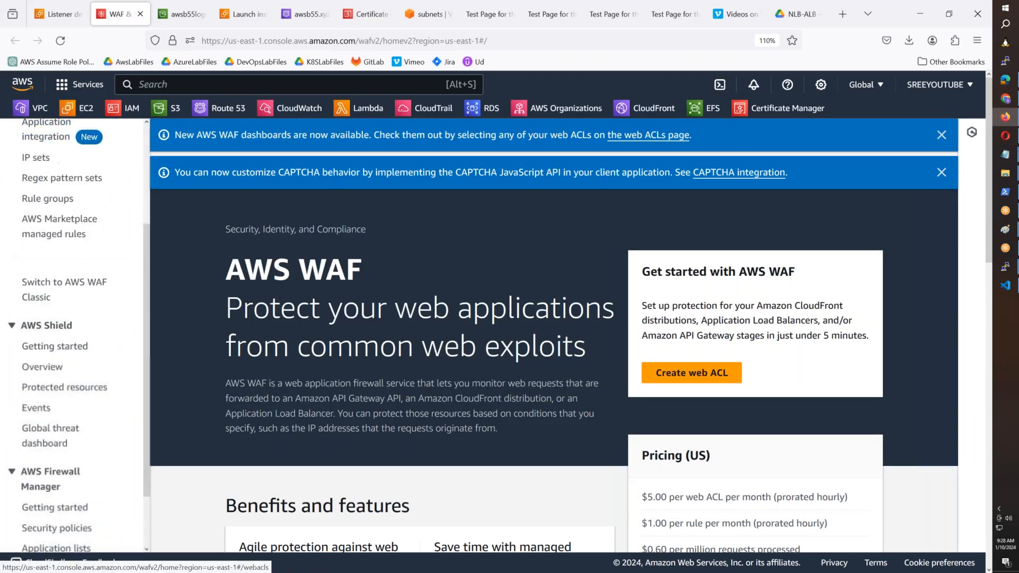
{"action": "scroll", "coordinate": [64, 266], "scroll_direction": "down", "scroll_amount": 2}
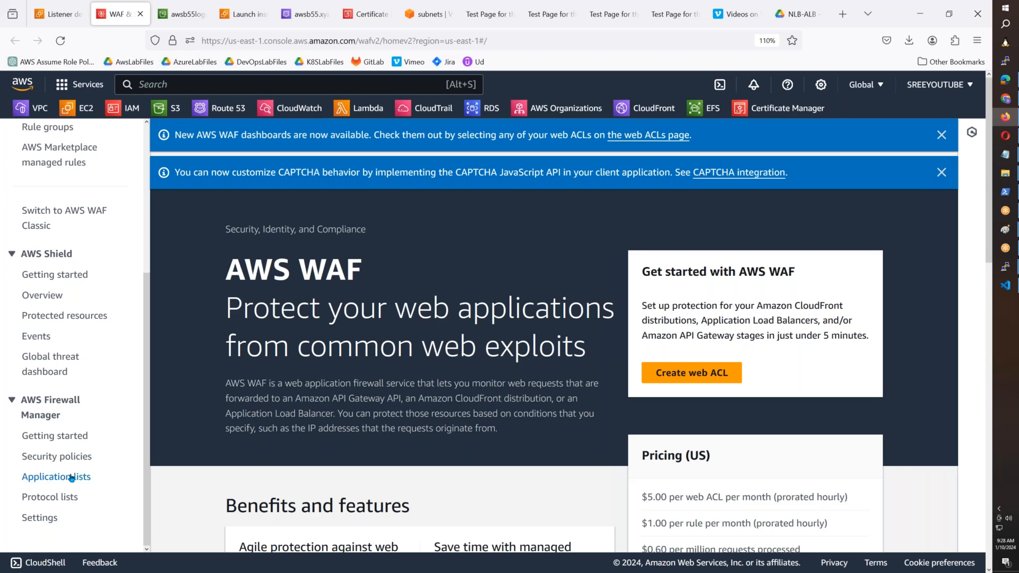
{"action": "scroll", "coordinate": [70, 477], "scroll_direction": "up", "scroll_amount": 4}
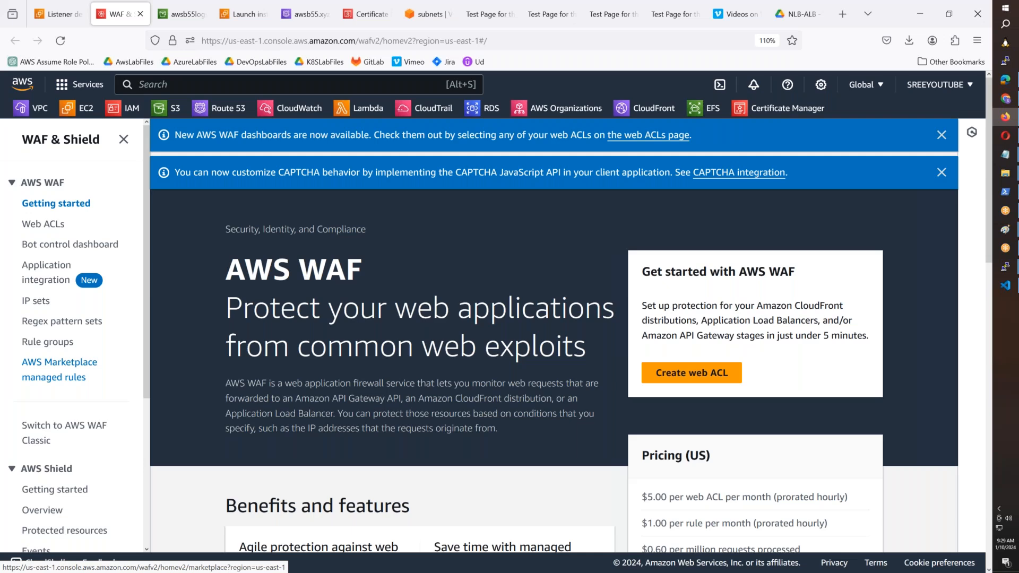
{"action": "left_click", "coordinate": [47, 302]}
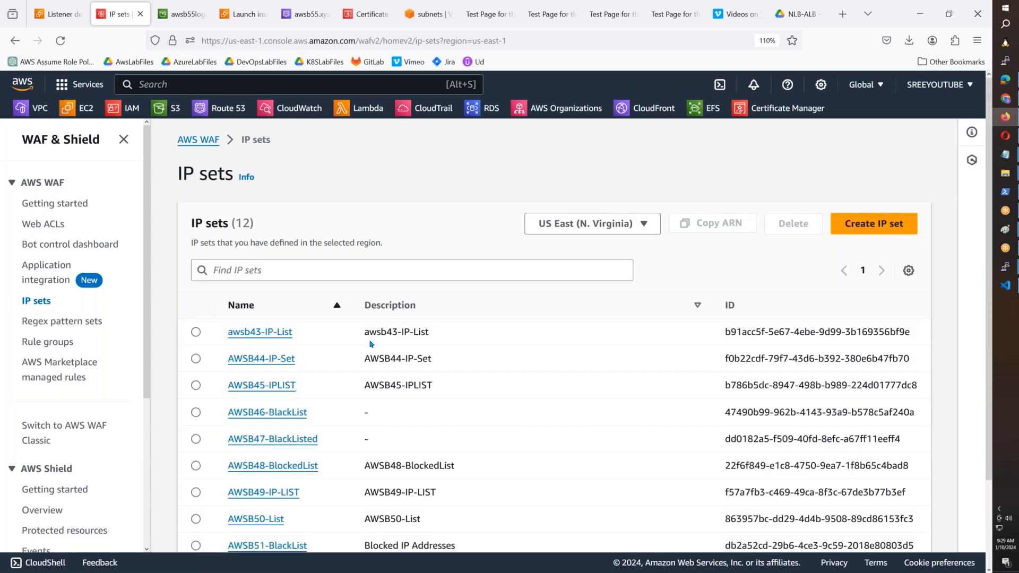
{"action": "scroll", "coordinate": [391, 346], "scroll_direction": "down", "scroll_amount": 3}
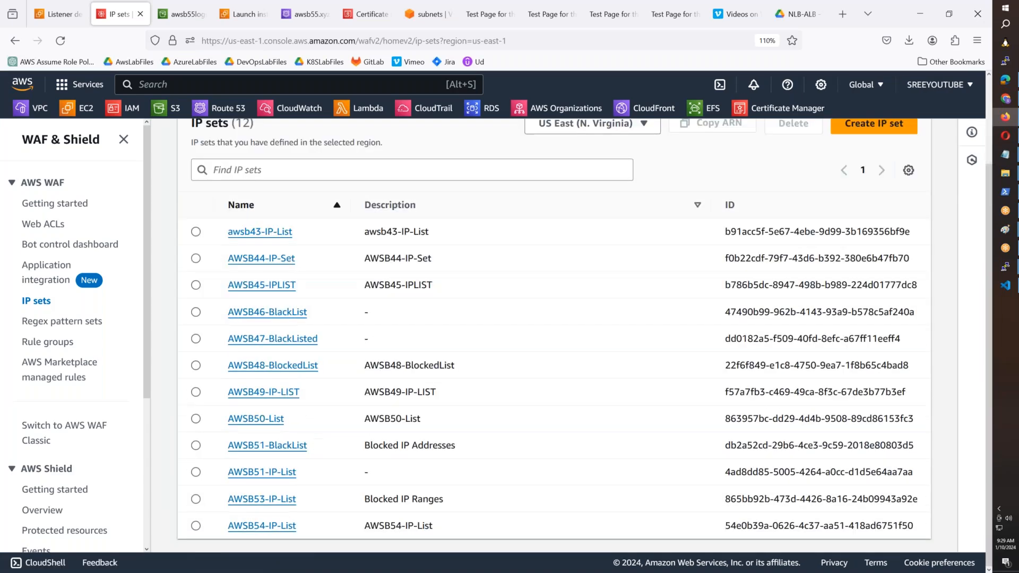
{"action": "left_click_drag", "start_coordinate": [298, 531], "coordinate": [233, 526]}
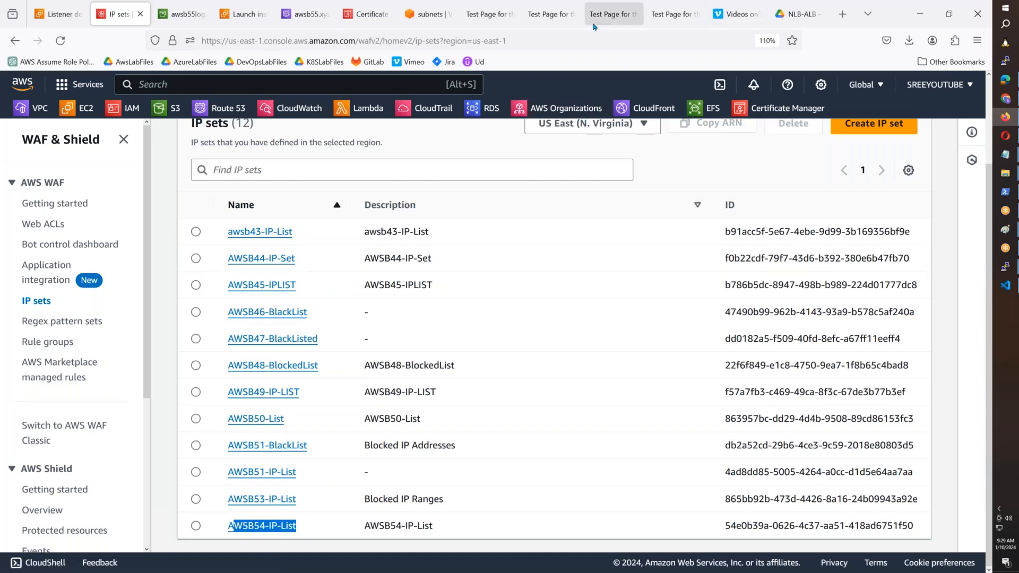
- Load ipconfig.io in the last nginx test page's browser tab and copy the public IP address shown there
{"action": "left_click", "coordinate": [671, 13]}
{"action": "left_click", "coordinate": [517, 41]}
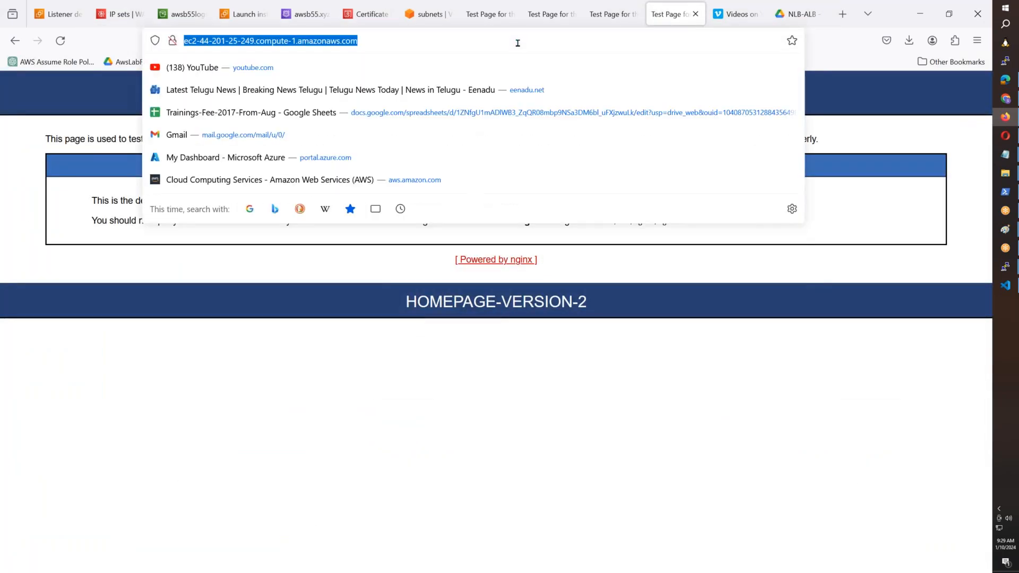
{"action": "type", "text": "ipconfig.io"}
{"action": "key", "text": "Return"}
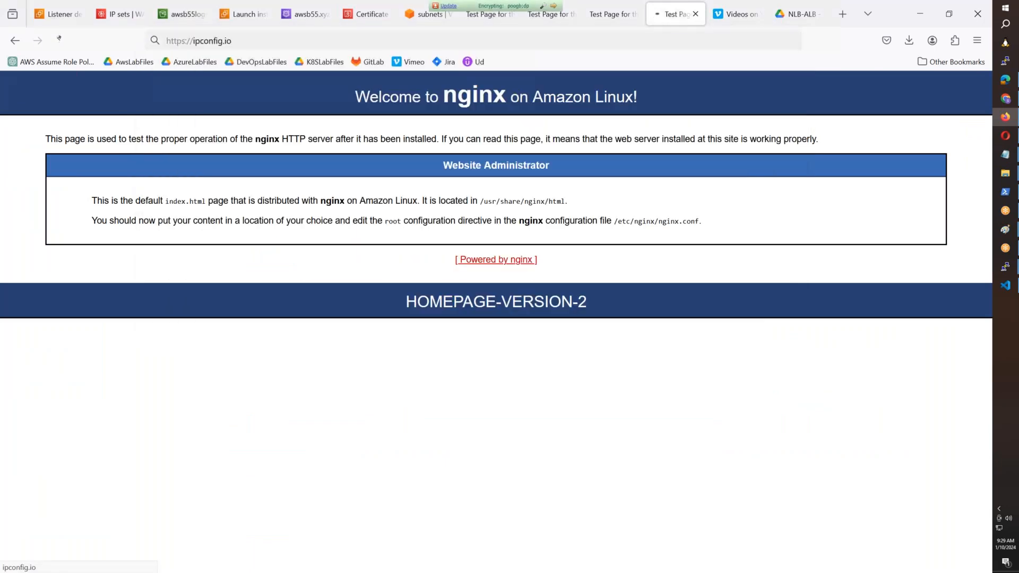
{"action": "left_click_drag", "start_coordinate": [556, 150], "coordinate": [435, 152]}
{"action": "key", "text": "ctrl+c"}
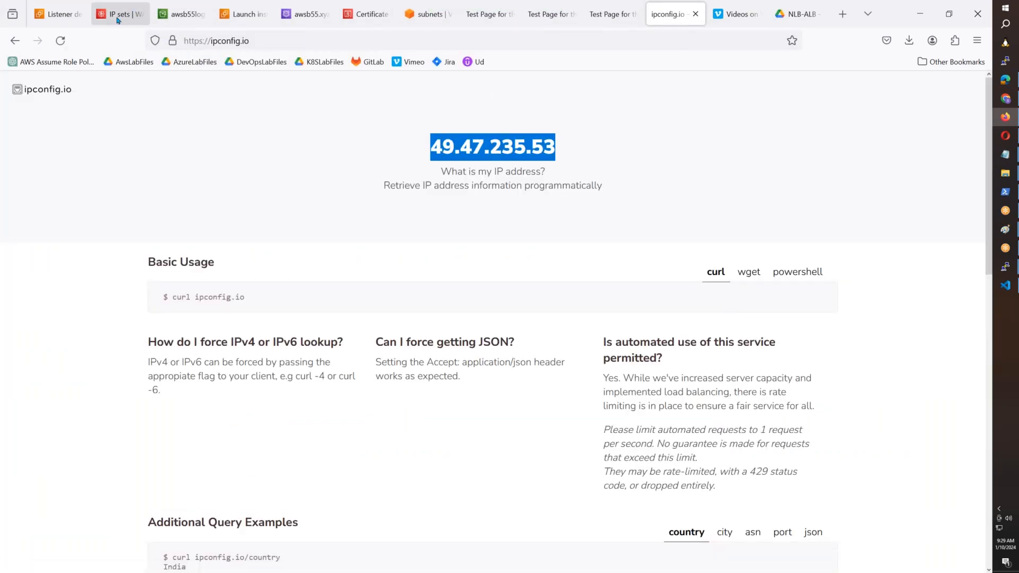
- Start creating a new IP set in AWS WAF and name it AWSB55-IPSET
{"action": "left_click", "coordinate": [120, 16]}
{"action": "left_click", "coordinate": [866, 125]}
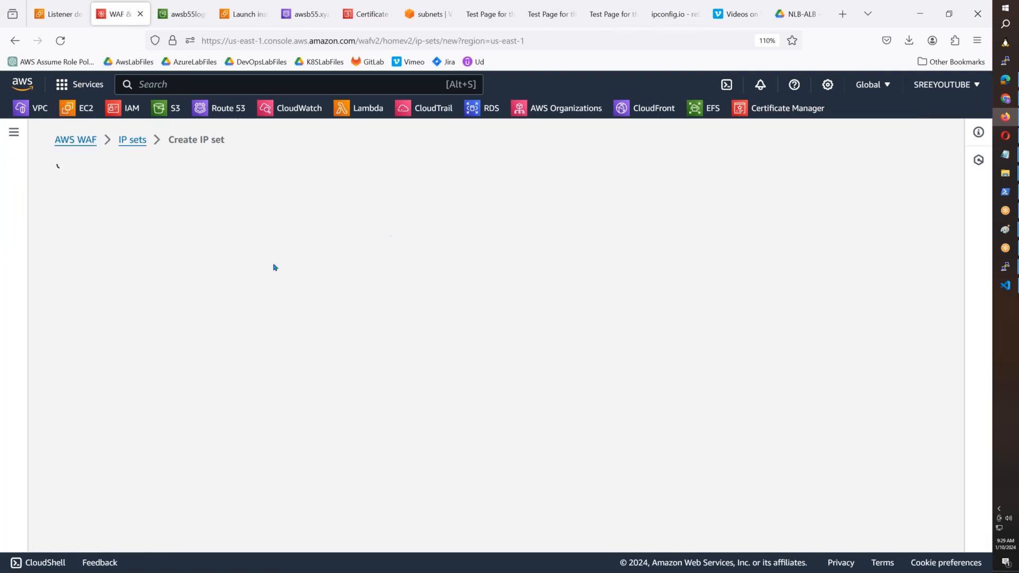
{"action": "left_click", "coordinate": [186, 299]}
{"action": "type", "text": "AWS"}
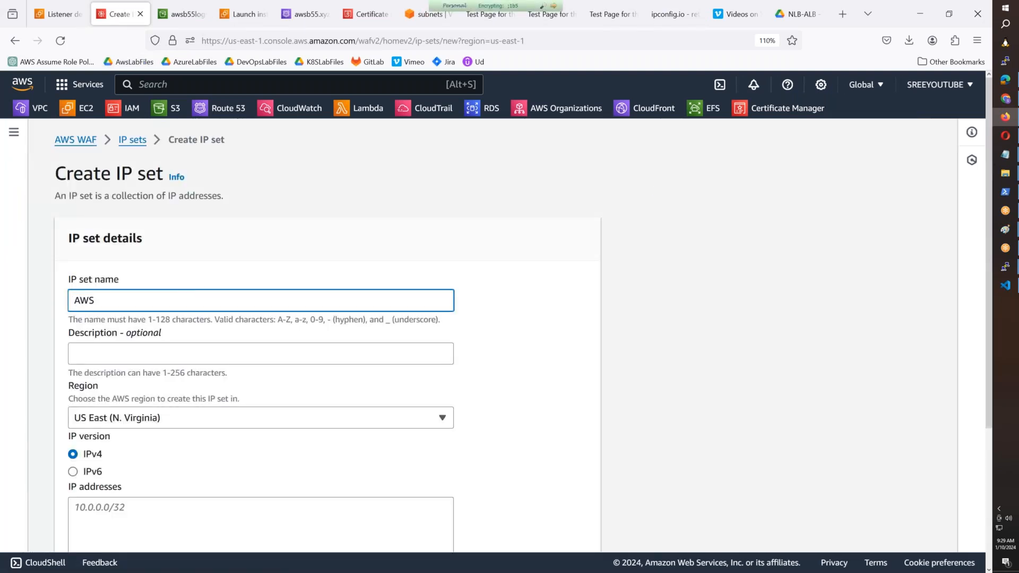
{"action": "type", "text": "B55-IP-SET"}
{"action": "scroll", "coordinate": [127, 370], "scroll_direction": "down", "scroll_amount": 3}
{"action": "left_click", "coordinate": [123, 340]}
{"action": "key", "text": "ctrl+v"}
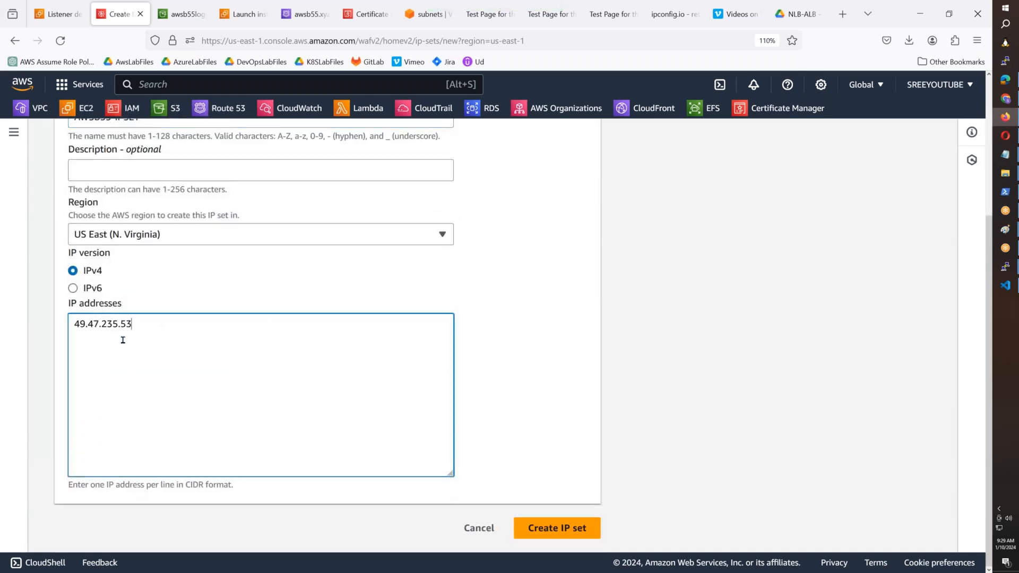
{"action": "type", "text": "/32"}
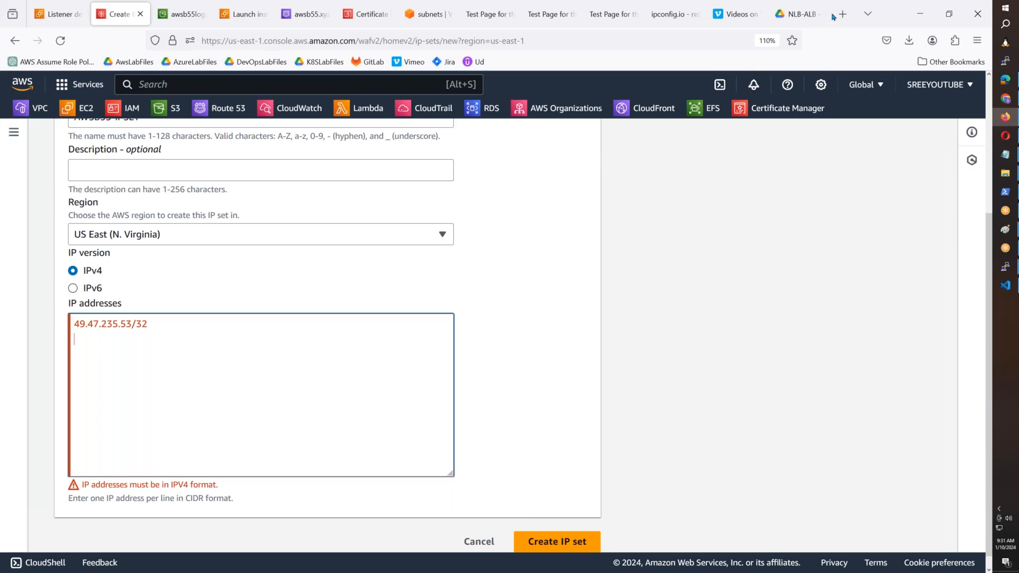
{"action": "key", "text": "alt+Tab"}
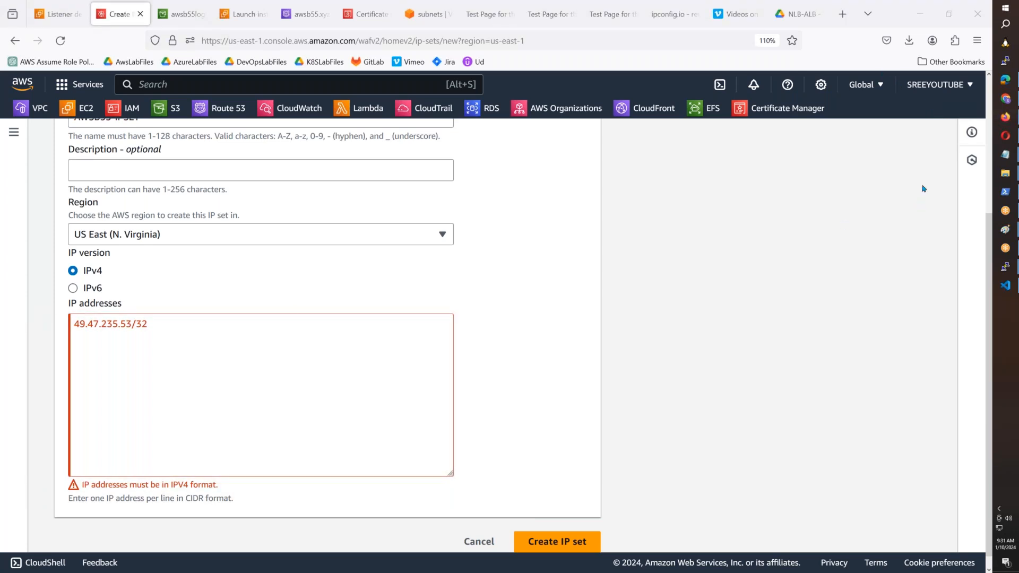
{"action": "left_click", "coordinate": [203, 346]}
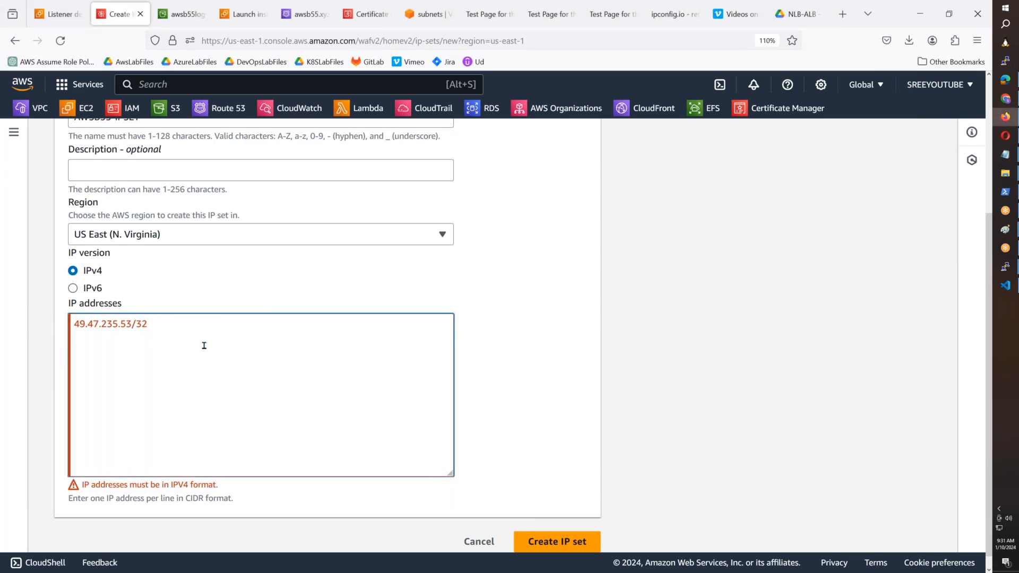
{"action": "type", "text": "24.194.34.138"}
{"action": "type", "text": "/32"}
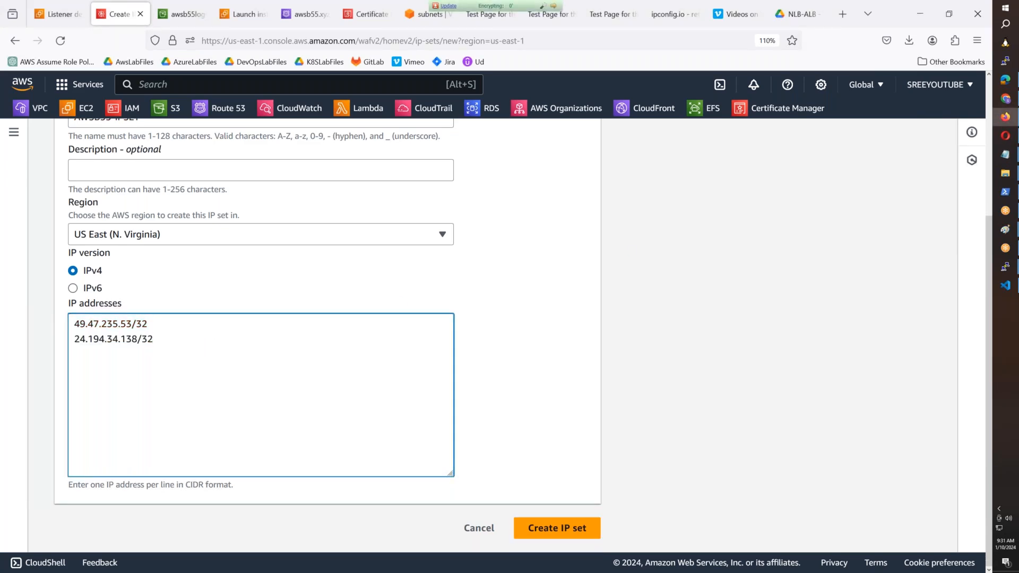
- In the ip-10-55-3-252 terminal session, run "curl ipconfig.io" and copy the server's public IP address
{"action": "left_click", "coordinate": [1006, 267]}
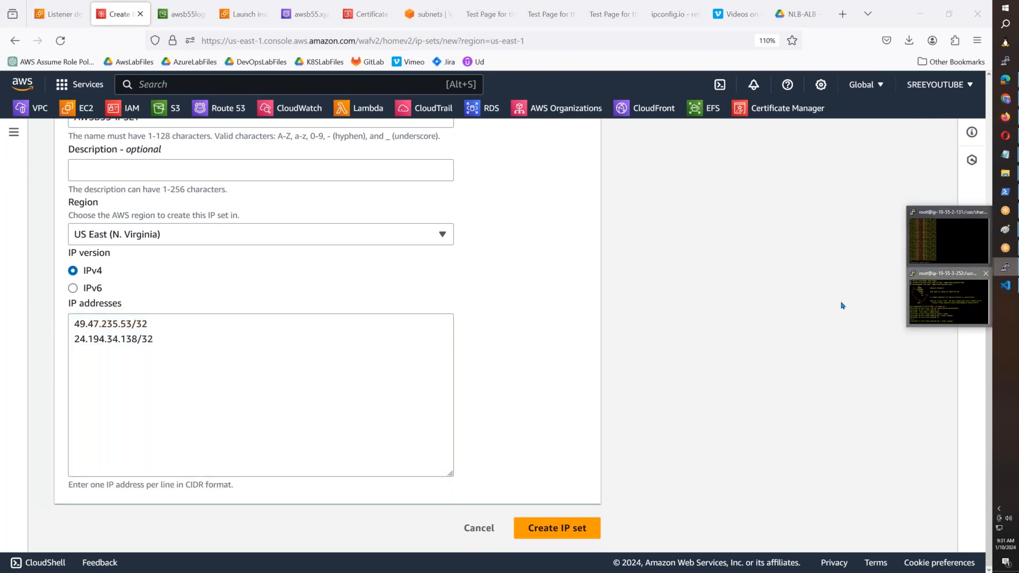
{"action": "left_click", "coordinate": [950, 300]}
{"action": "key", "text": "ctrl+c"}
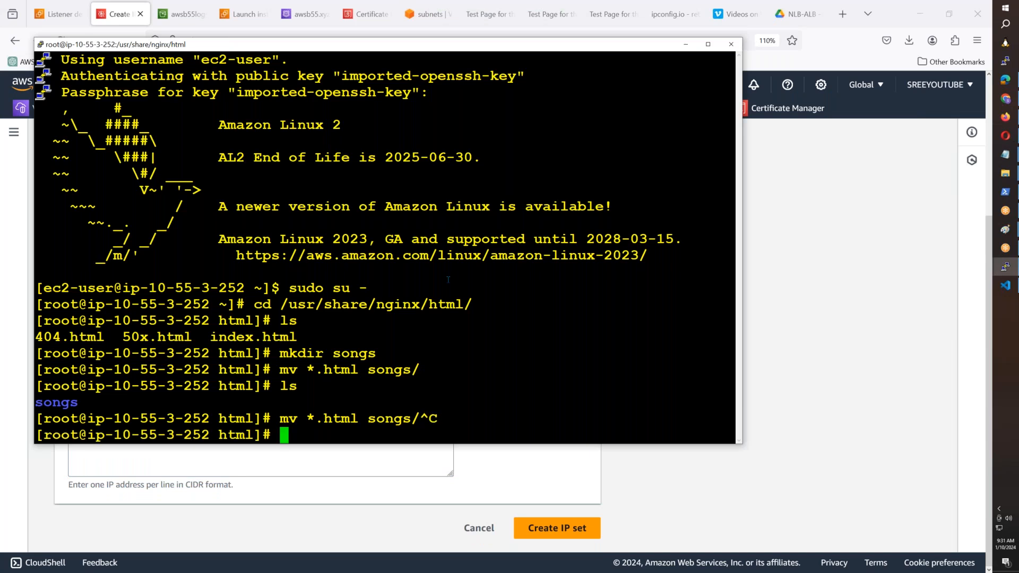
{"action": "type", "text": "curl ipconfig.io"}
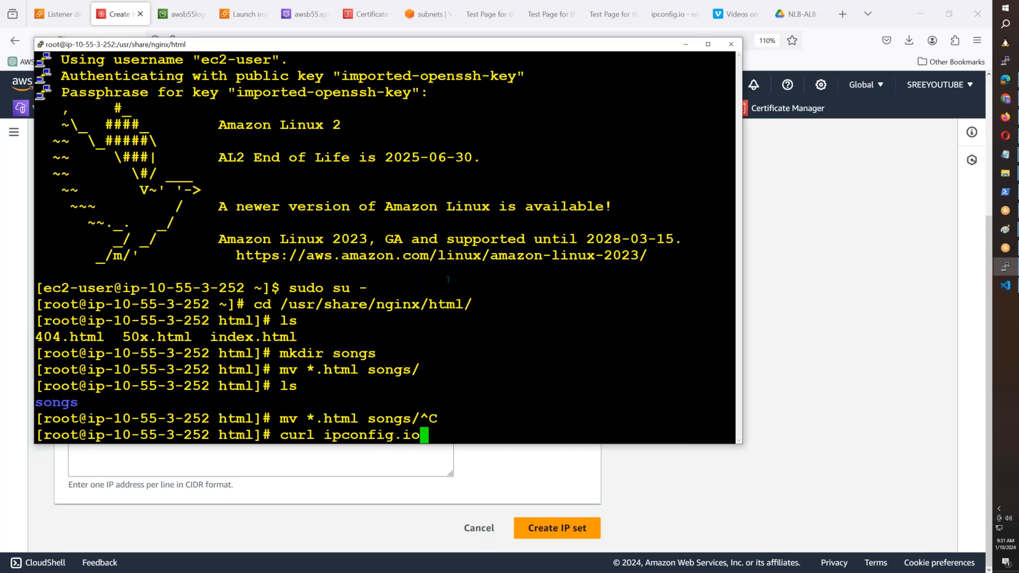
{"action": "key", "text": "Return"}
{"action": "double_click", "coordinate": [61, 418]}
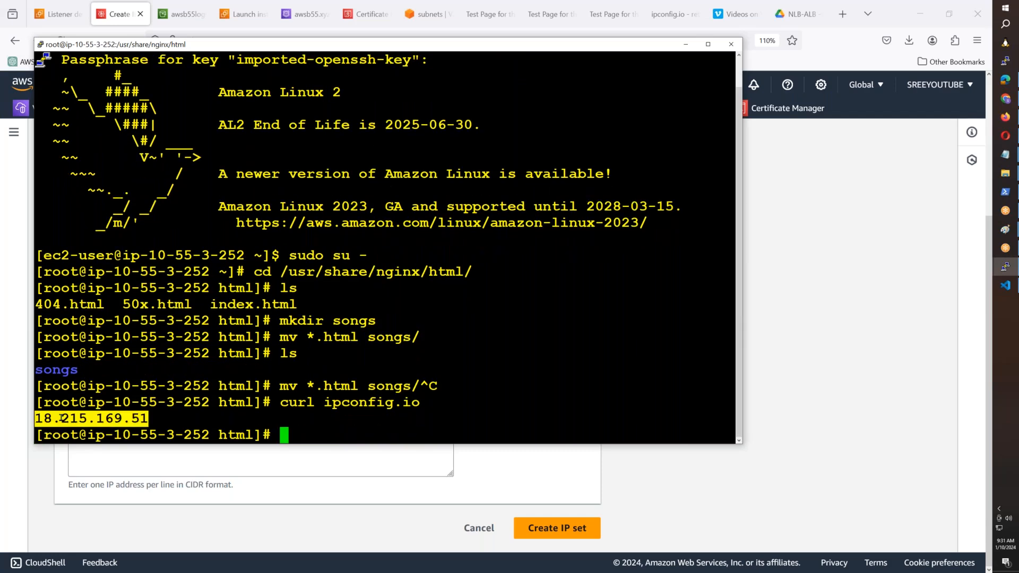
- Add 18.215.169.51/32 as the third address in the browser form and create the IP set
{"action": "key", "text": "alt+Tab"}
{"action": "key", "text": "Return"}
{"action": "key", "text": "ctrl+v"}
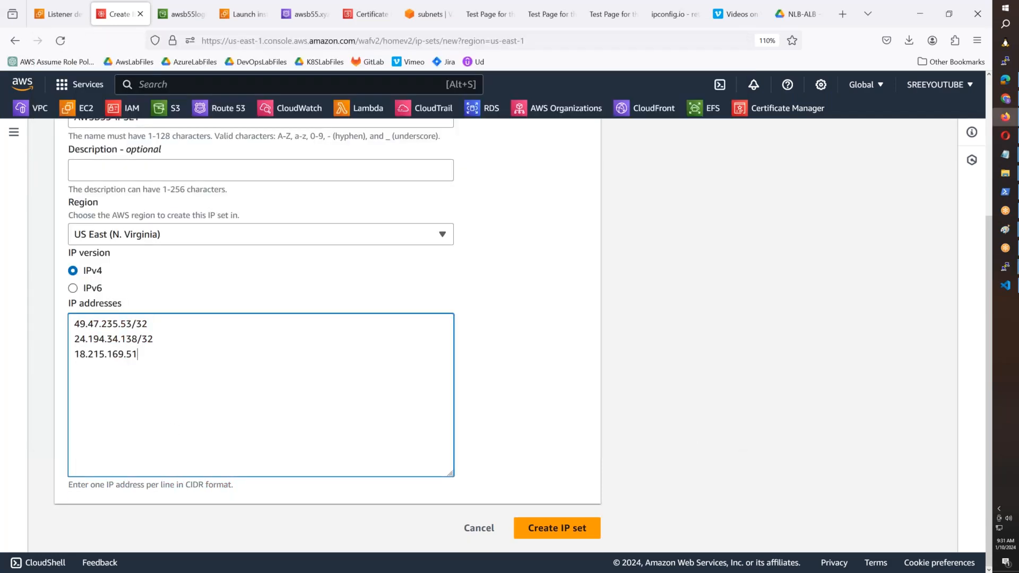
{"action": "type", "text": "/32"}
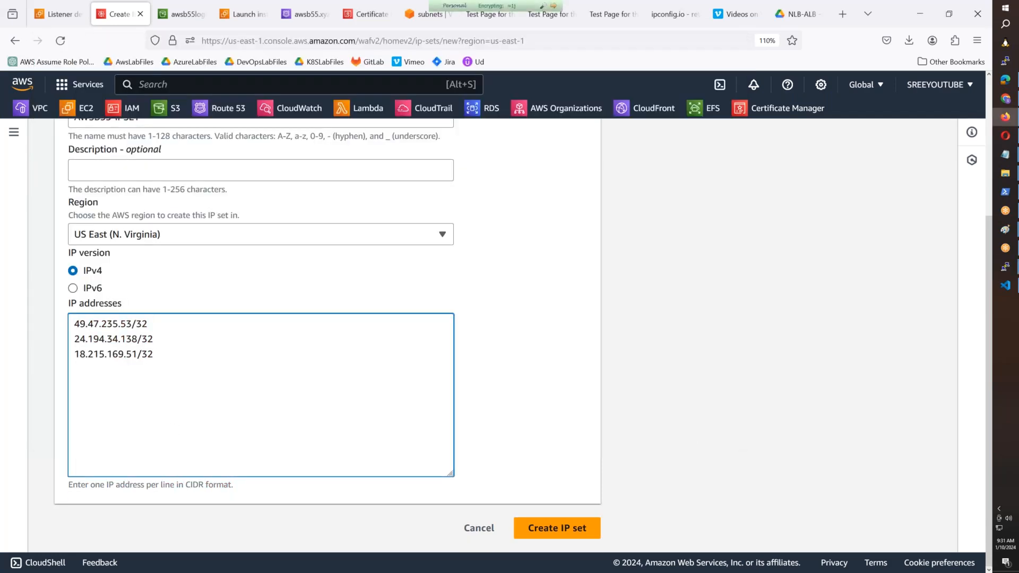
{"action": "left_click", "coordinate": [540, 517]}
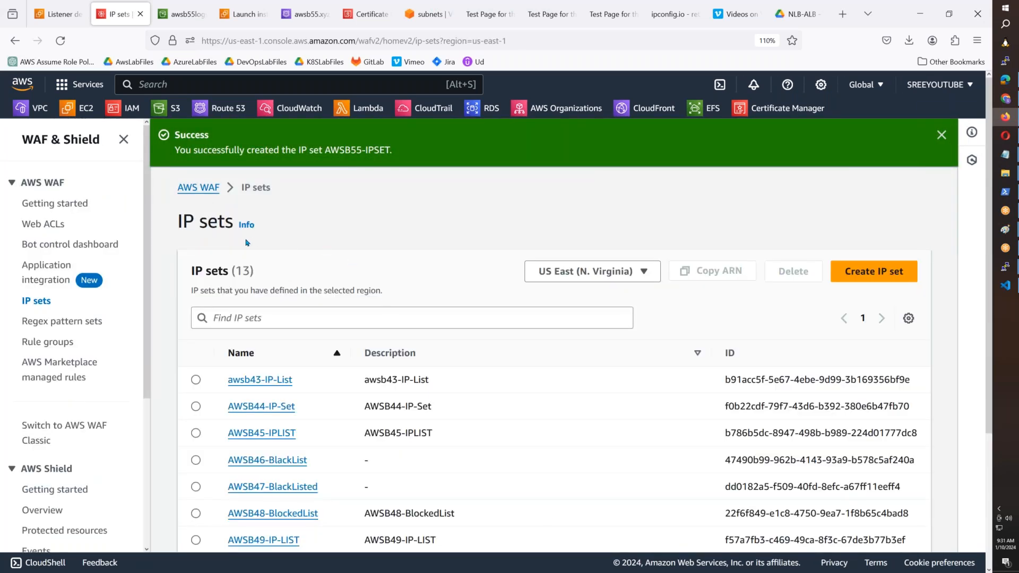
- Start a new web ACL for regional resources in US East (N. Virginia) and name it AWSB55-ACL
{"action": "left_click", "coordinate": [54, 225]}
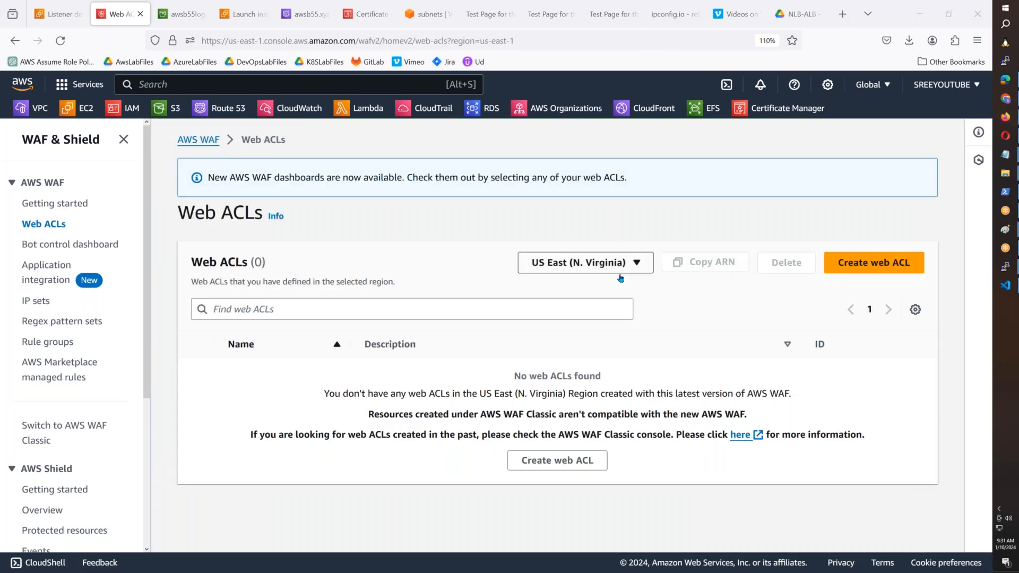
{"action": "left_click", "coordinate": [879, 265]}
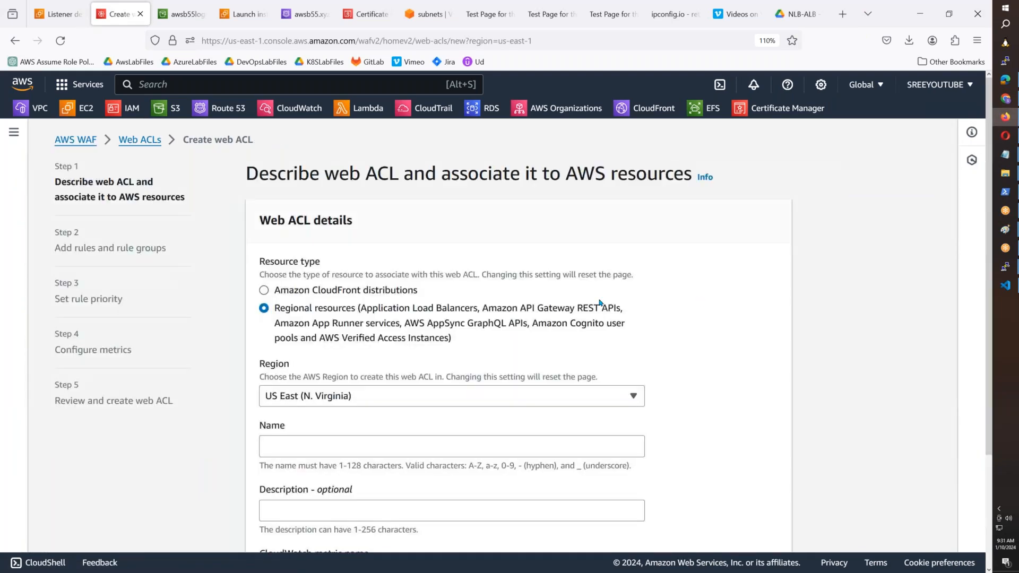
{"action": "scroll", "coordinate": [414, 252], "scroll_direction": "down", "scroll_amount": 2}
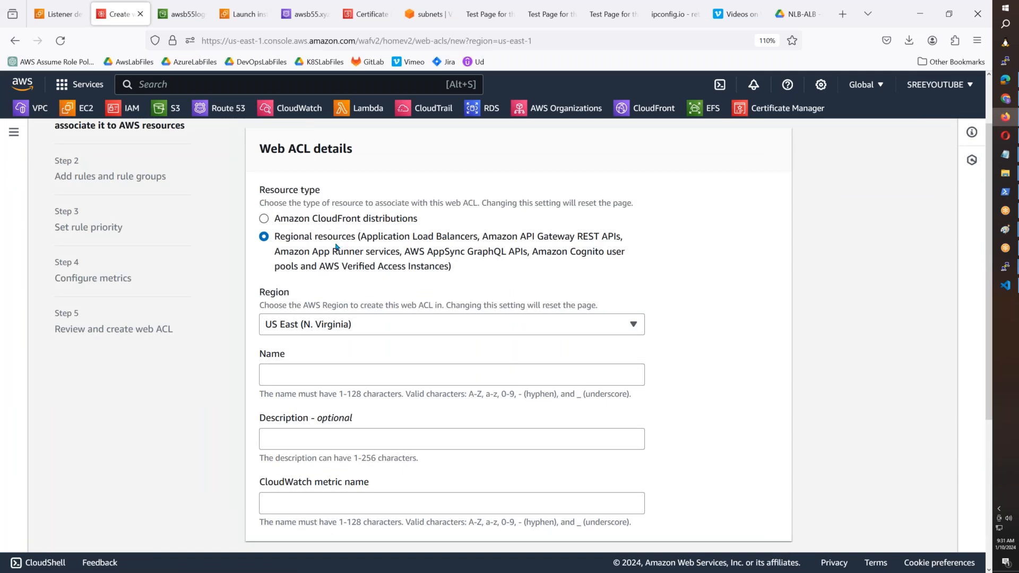
{"action": "left_click_drag", "start_coordinate": [500, 244], "coordinate": [588, 241]}
{"action": "left_click", "coordinate": [528, 249]}
{"action": "left_click", "coordinate": [333, 379]}
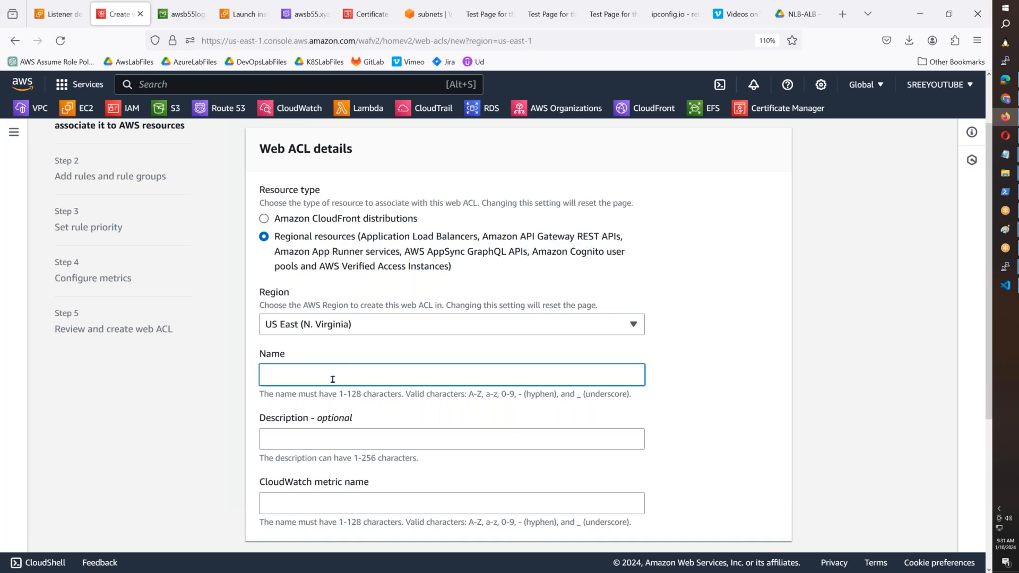
{"action": "type", "text": "AWSB55-ACL"}
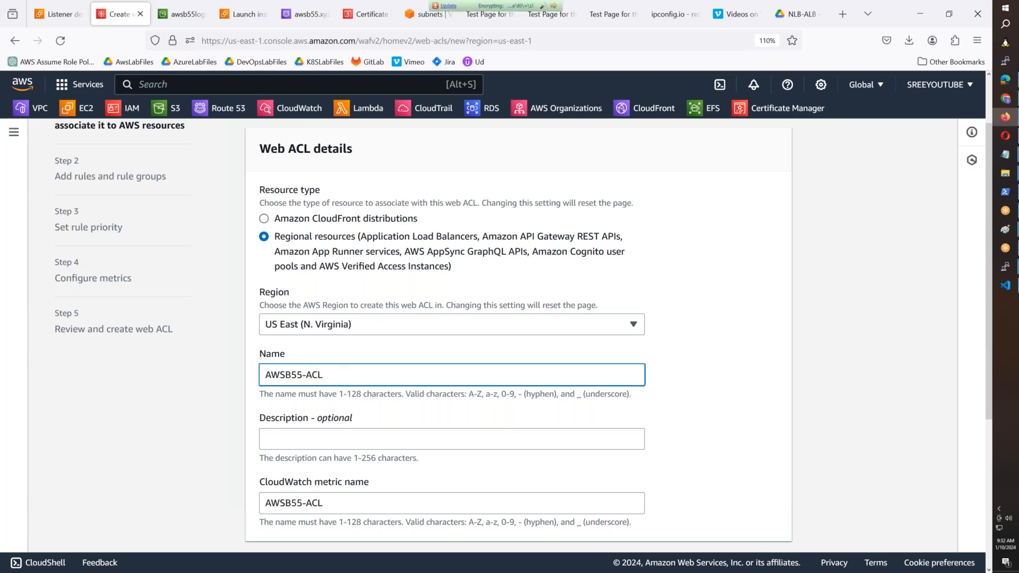
- Associate the Application Load Balancer AWSB55-NLB with the web ACL and continue to the rules page
{"action": "scroll", "coordinate": [333, 383], "scroll_direction": "down", "scroll_amount": 3}
{"action": "scroll", "coordinate": [333, 384], "scroll_direction": "down", "scroll_amount": 2}
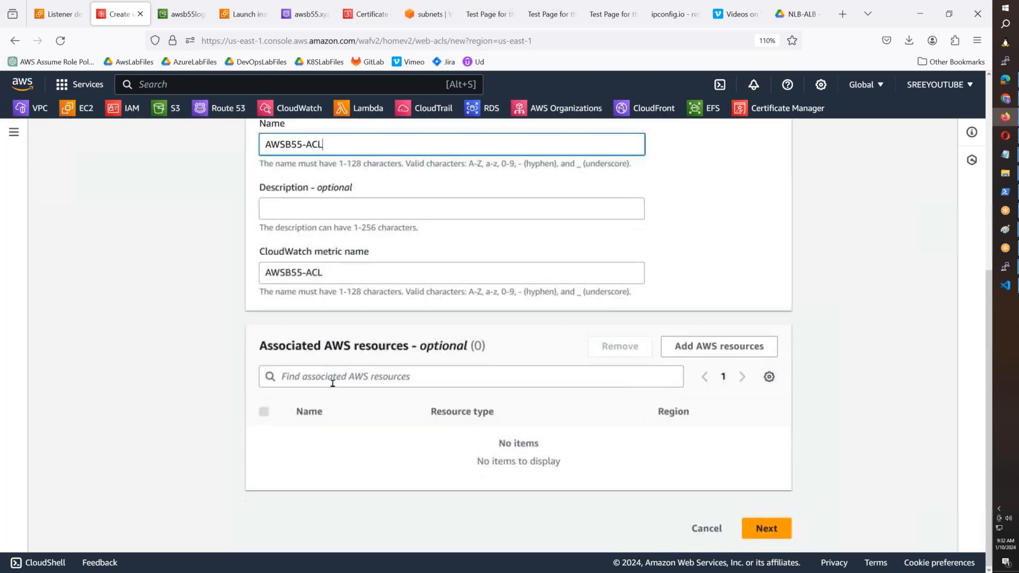
{"action": "left_click", "coordinate": [746, 356]}
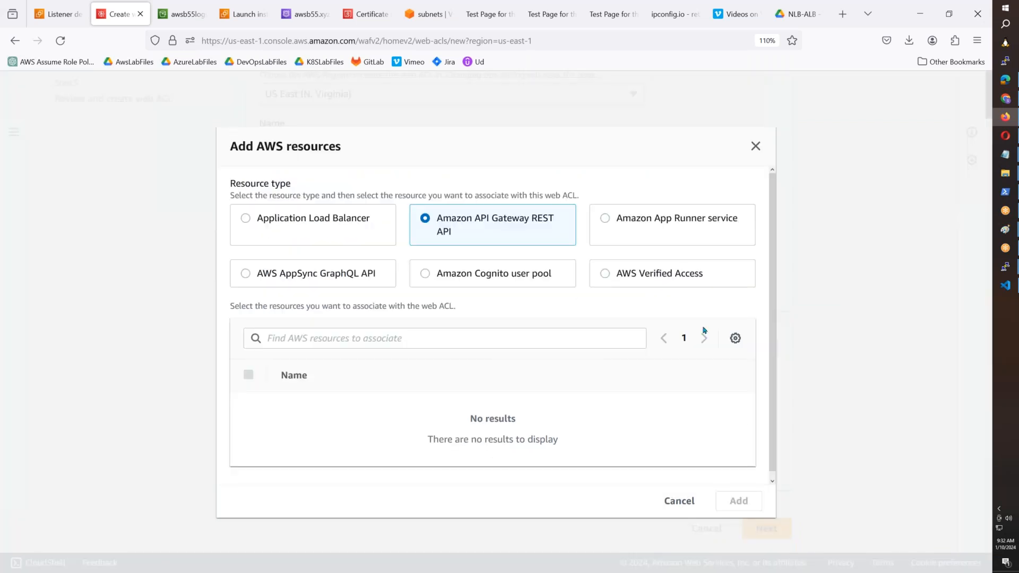
{"action": "left_click", "coordinate": [283, 218]}
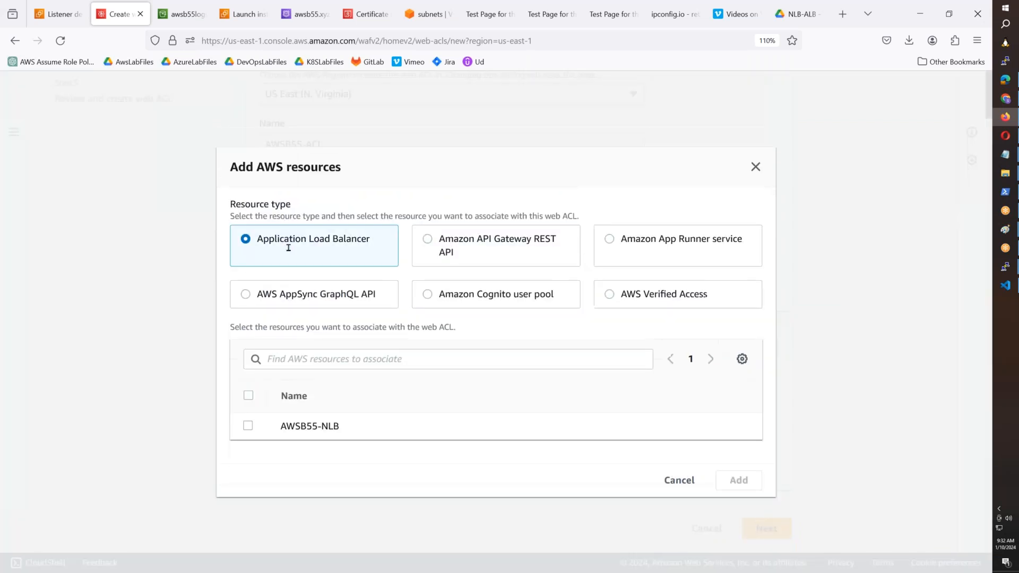
{"action": "left_click", "coordinate": [255, 430]}
{"action": "left_click", "coordinate": [738, 481]}
{"action": "left_click", "coordinate": [766, 528]}
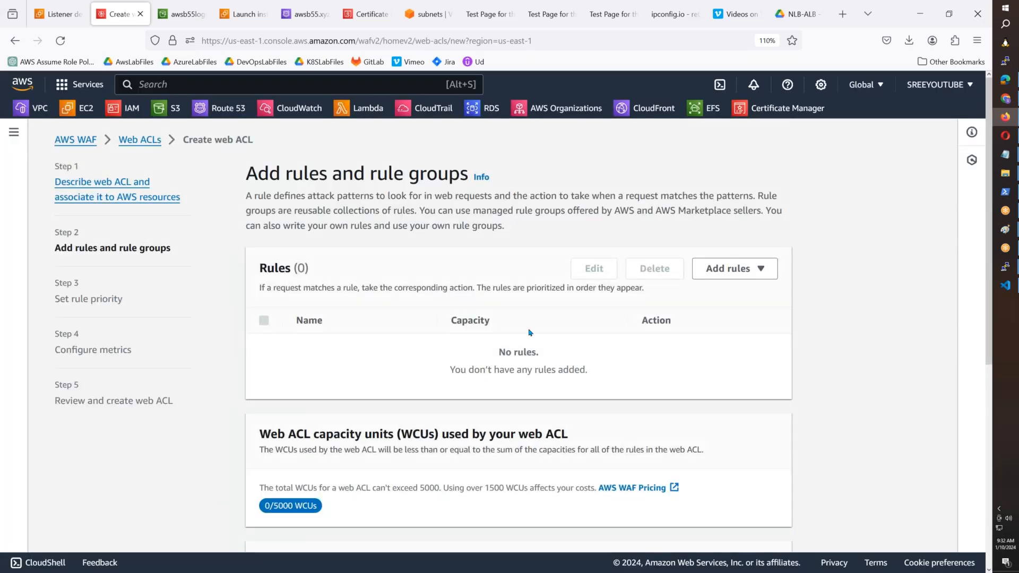
- Start a custom rule of type IP set for the web ACL and name it BlackList
{"action": "left_click", "coordinate": [731, 268]}
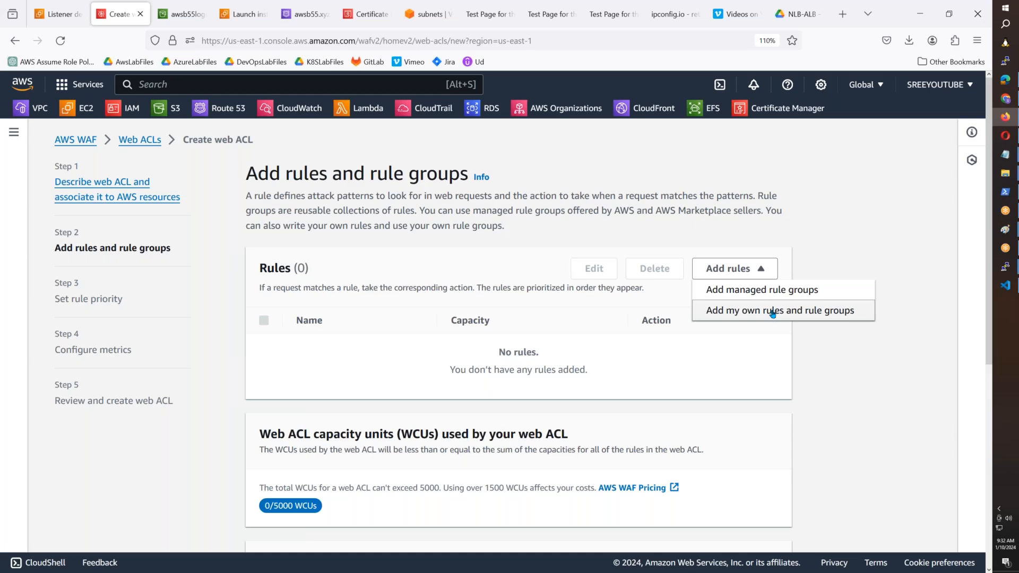
{"action": "left_click", "coordinate": [773, 312]}
{"action": "left_click", "coordinate": [295, 282]}
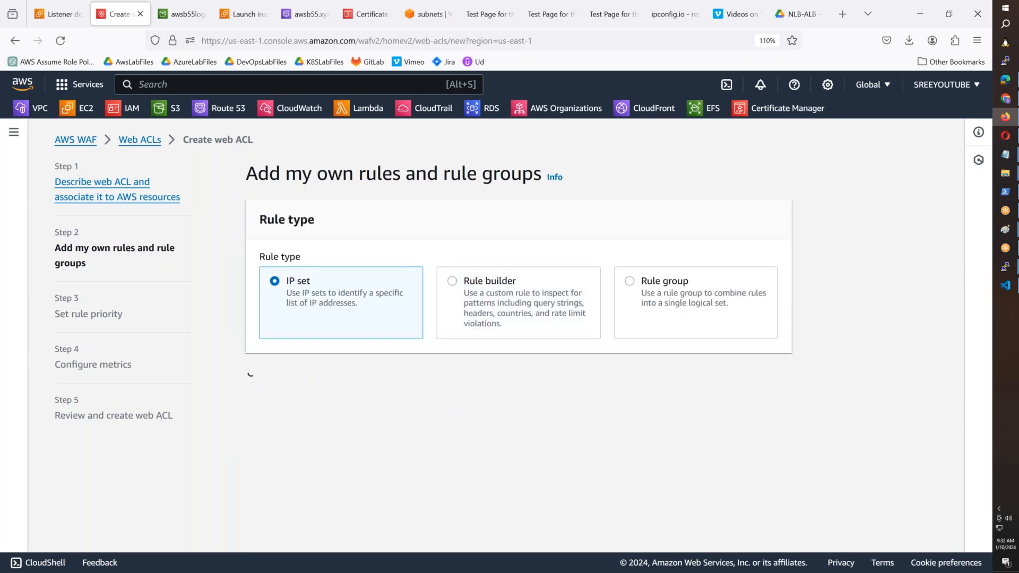
{"action": "scroll", "coordinate": [368, 375], "scroll_direction": "down", "scroll_amount": 4}
{"action": "left_click", "coordinate": [303, 231]}
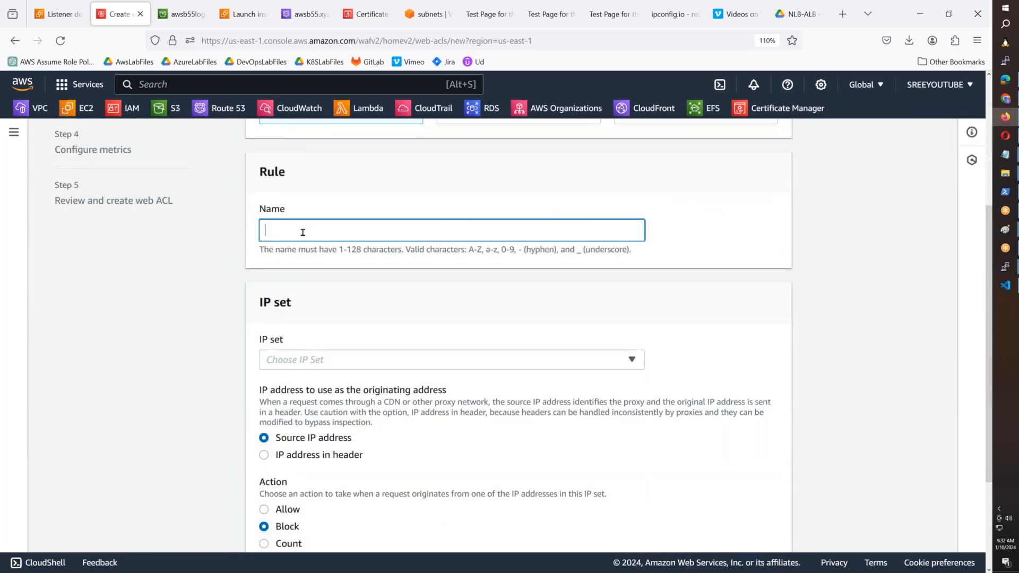
{"action": "type", "text": "Block"}
{"action": "key", "text": "BackSpace"}
{"action": "key", "text": "BackSpace"}
{"action": "key", "text": "BackSpace"}
{"action": "key", "text": "BackSpace"}
{"action": "key", "text": "BackSpace"}
{"action": "type", "text": "B"}
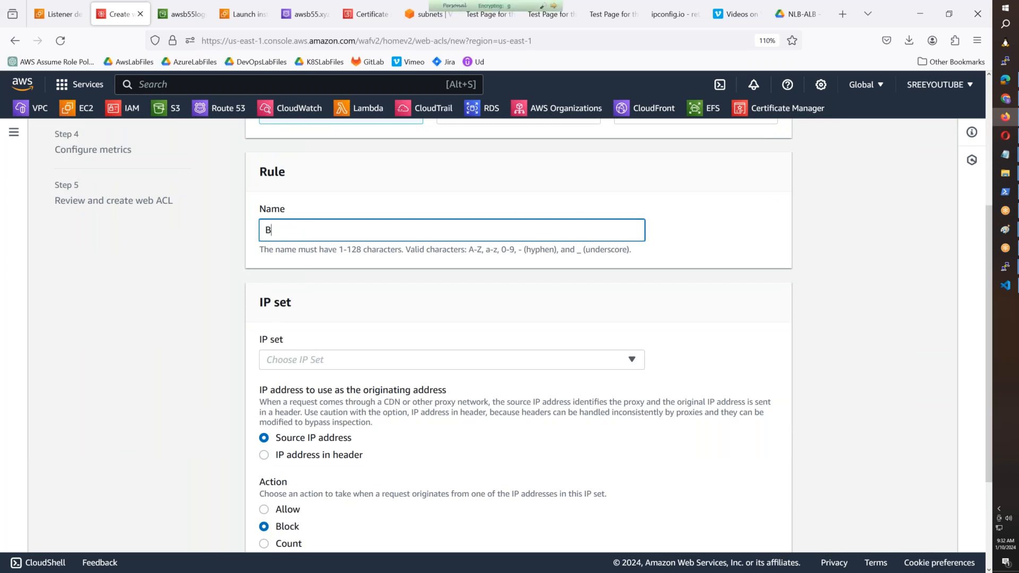
{"action": "type", "text": "aclLis"}
{"action": "key", "text": "BackSpace"}
{"action": "key", "text": "BackSpace"}
{"action": "key", "text": "BackSpace"}
{"action": "key", "text": "BackSpace"}
{"action": "key", "text": "BackSpace"}
{"action": "key", "text": "BackSpace"}
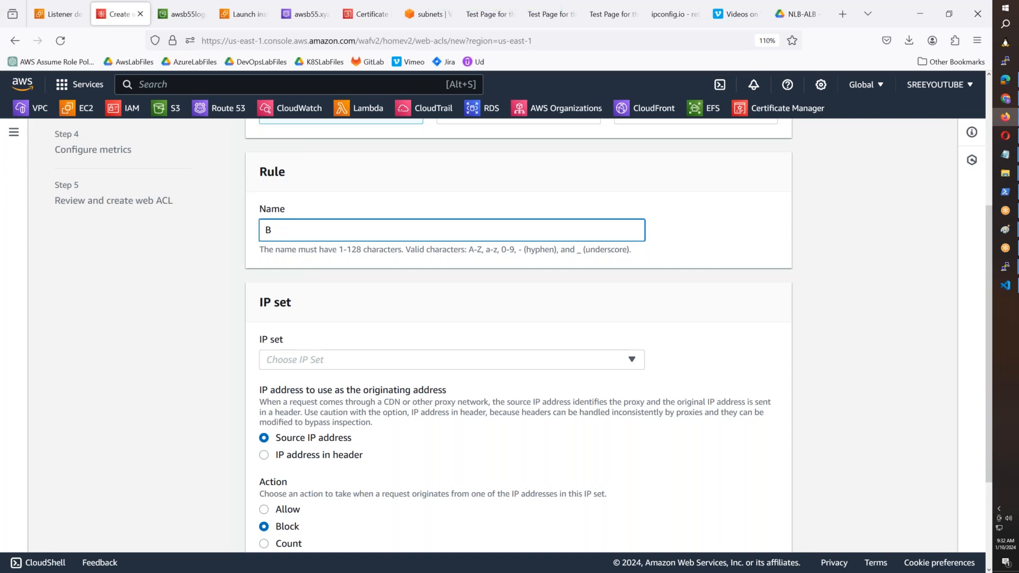
{"action": "type", "text": "lackList"}
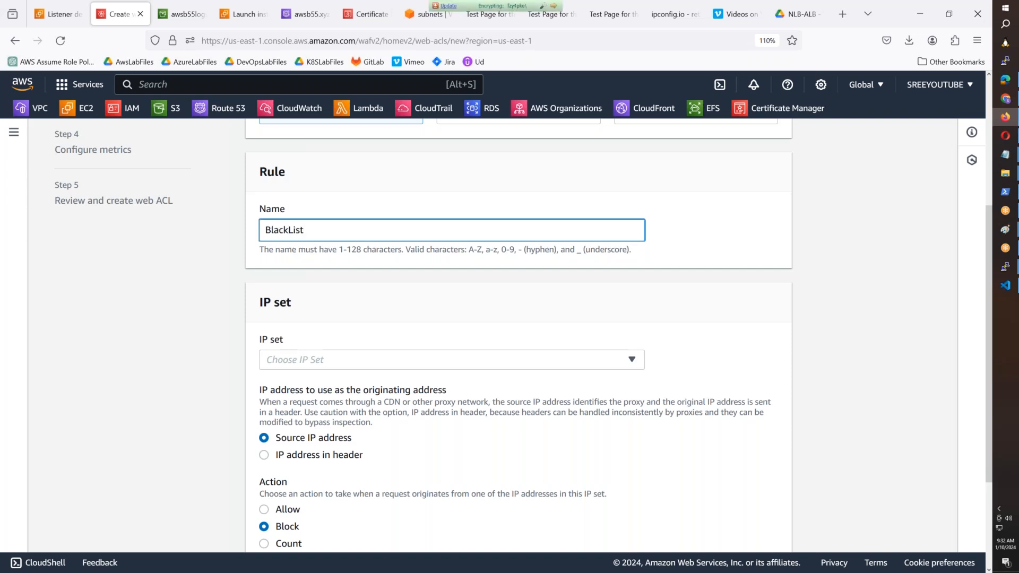
- Choose AWSB55-IPSET as the rule's IP set, keeping Source IP address and the Block action
{"action": "left_click", "coordinate": [349, 368]}
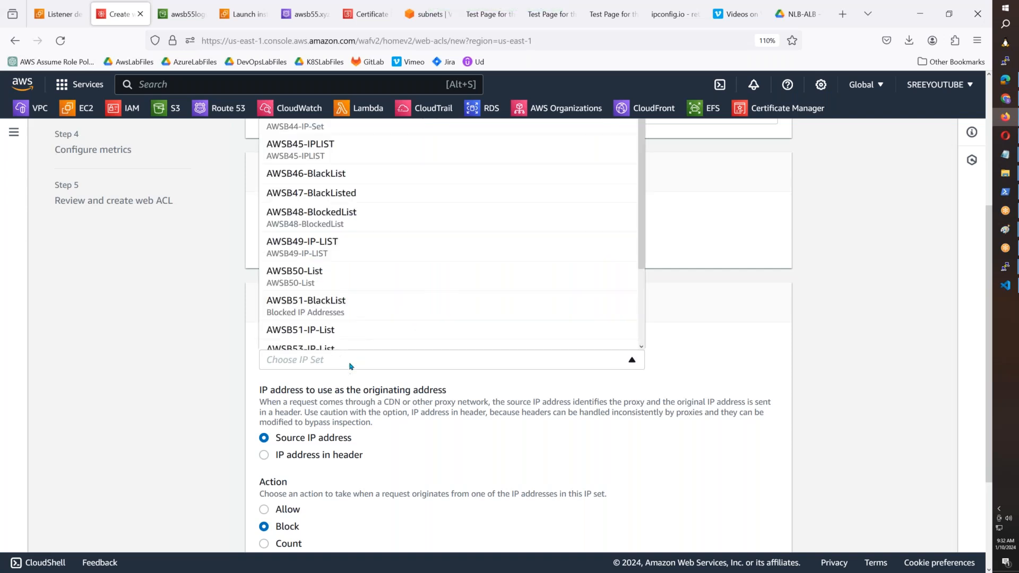
{"action": "scroll", "coordinate": [357, 335], "scroll_direction": "up", "scroll_amount": 3}
{"action": "scroll", "coordinate": [357, 337], "scroll_direction": "down", "scroll_amount": 2}
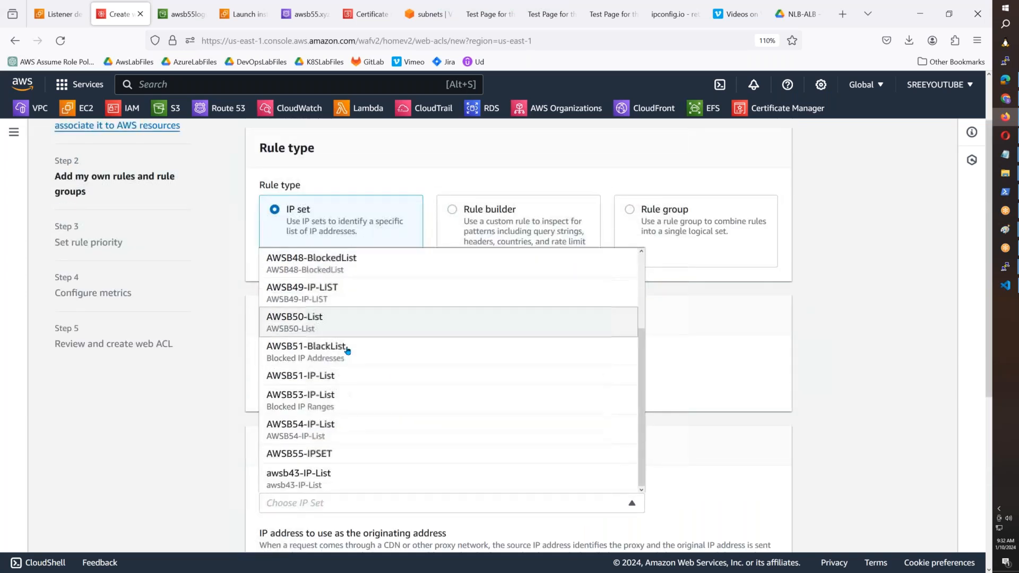
{"action": "left_click", "coordinate": [321, 458]}
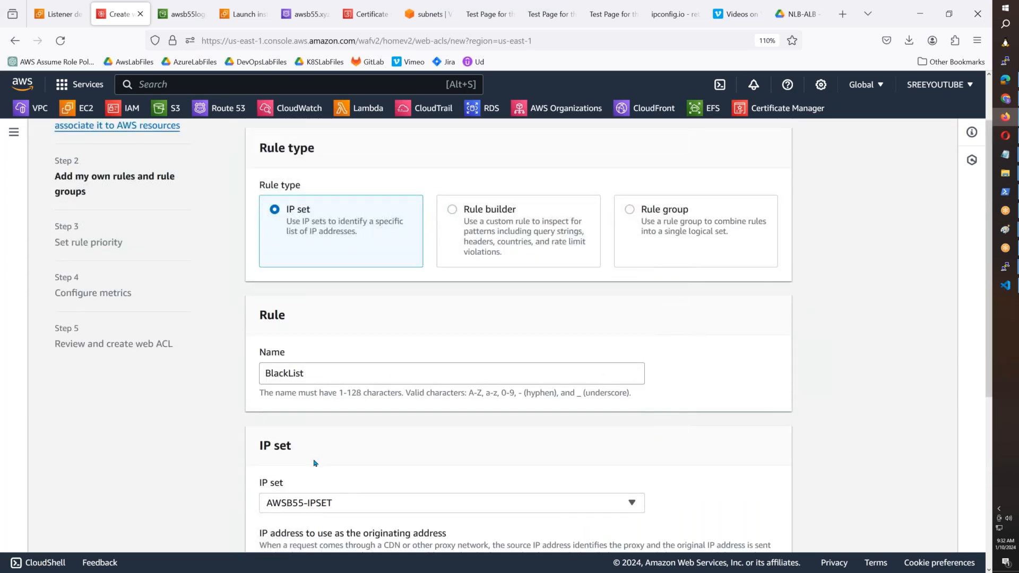
{"action": "scroll", "coordinate": [315, 464], "scroll_direction": "down", "scroll_amount": 4}
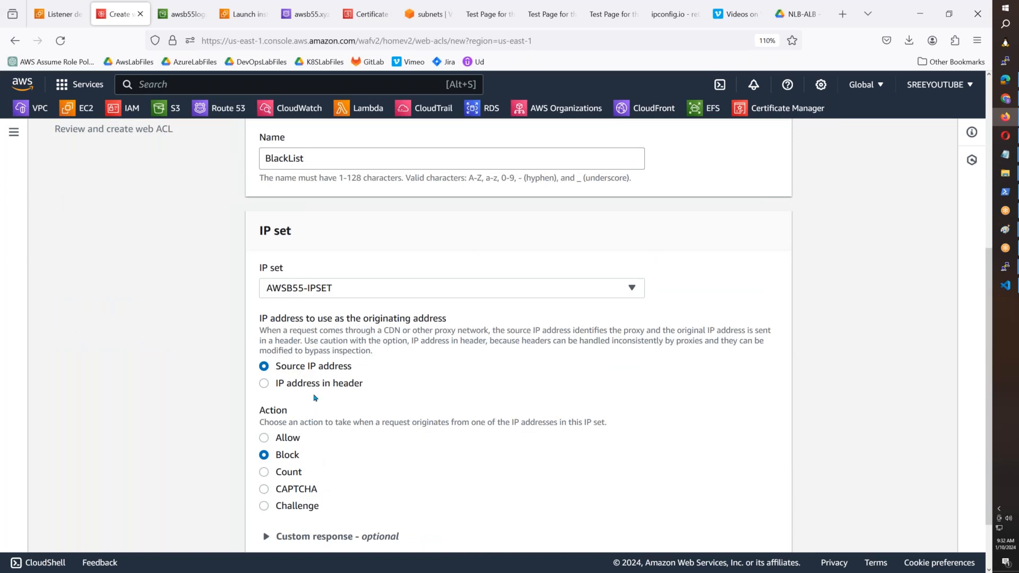
{"action": "scroll", "coordinate": [315, 399], "scroll_direction": "down", "scroll_amount": 2}
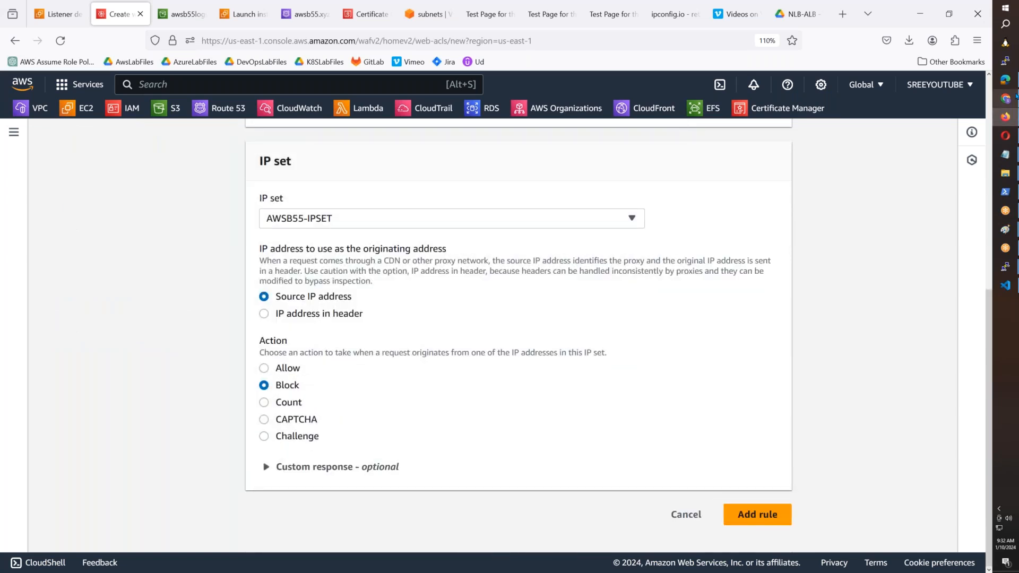
{"action": "left_click", "coordinate": [1011, 82]}
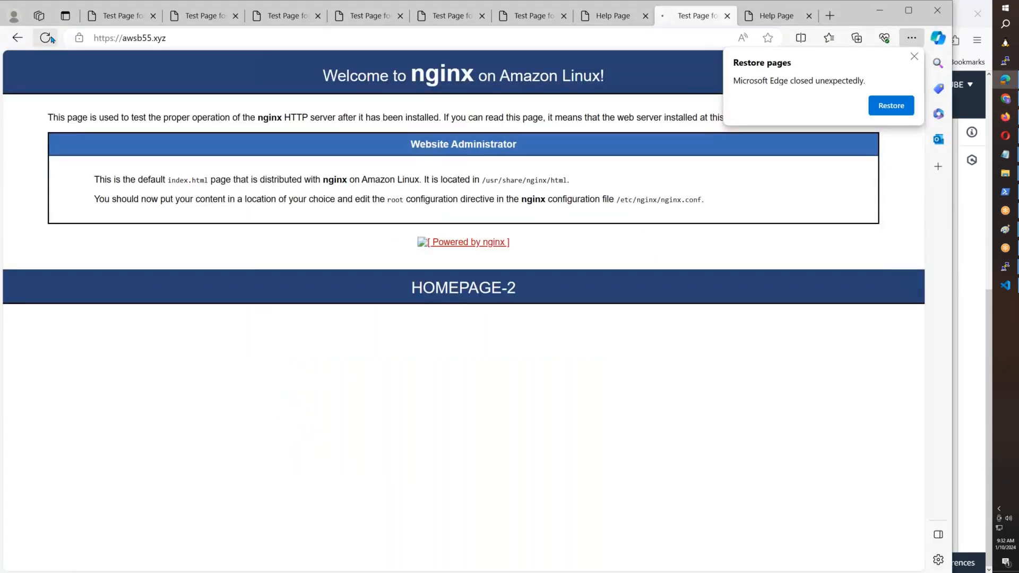
{"action": "left_click", "coordinate": [51, 39]}
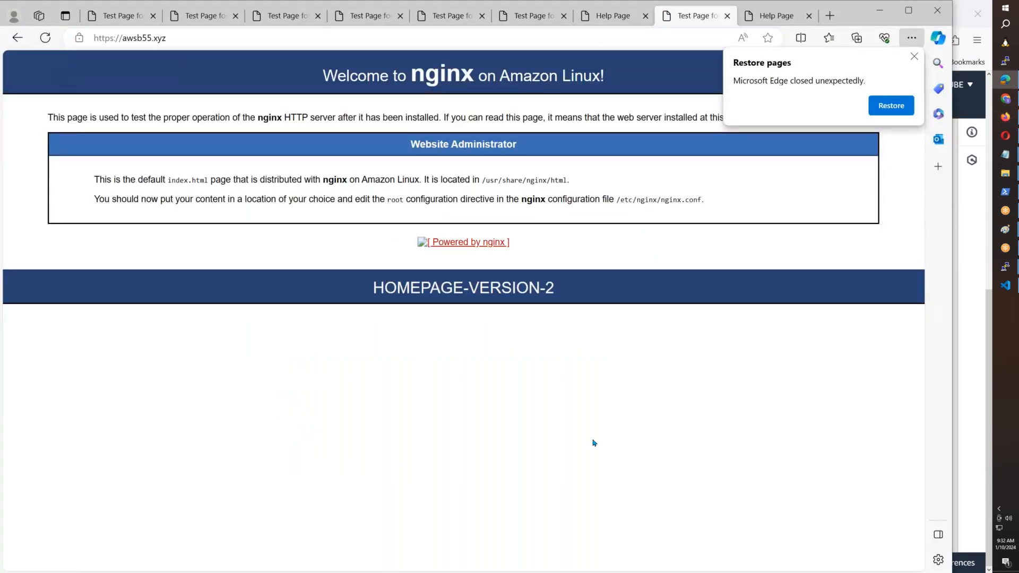
{"action": "key", "text": "alt+Tab"}
- Add the BlackList rule to the web ACL and continue with Allow as the default action
{"action": "left_click", "coordinate": [757, 515]}
{"action": "scroll", "coordinate": [757, 514], "scroll_direction": "down", "scroll_amount": 3}
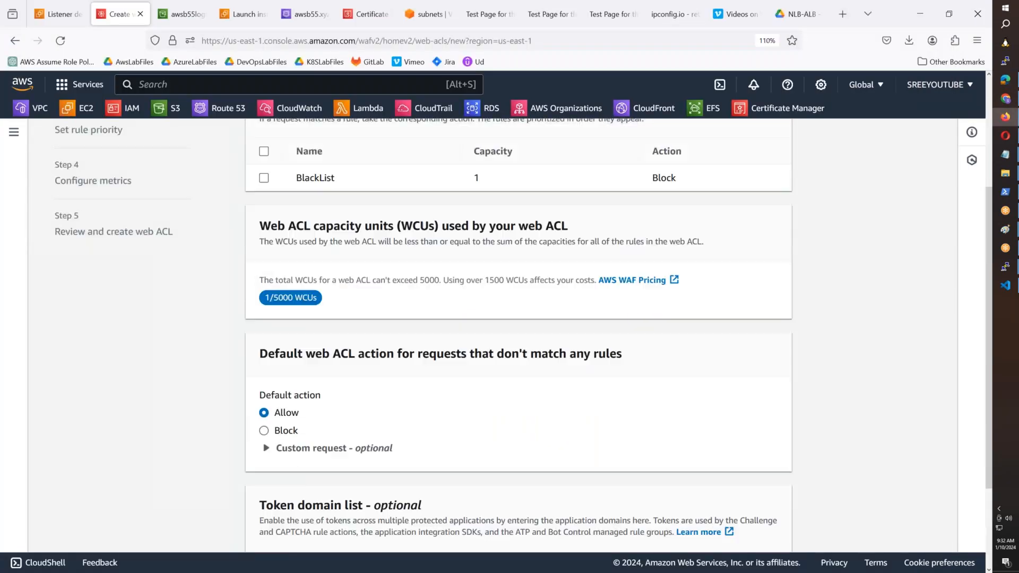
{"action": "scroll", "coordinate": [644, 462], "scroll_direction": "down", "scroll_amount": 3}
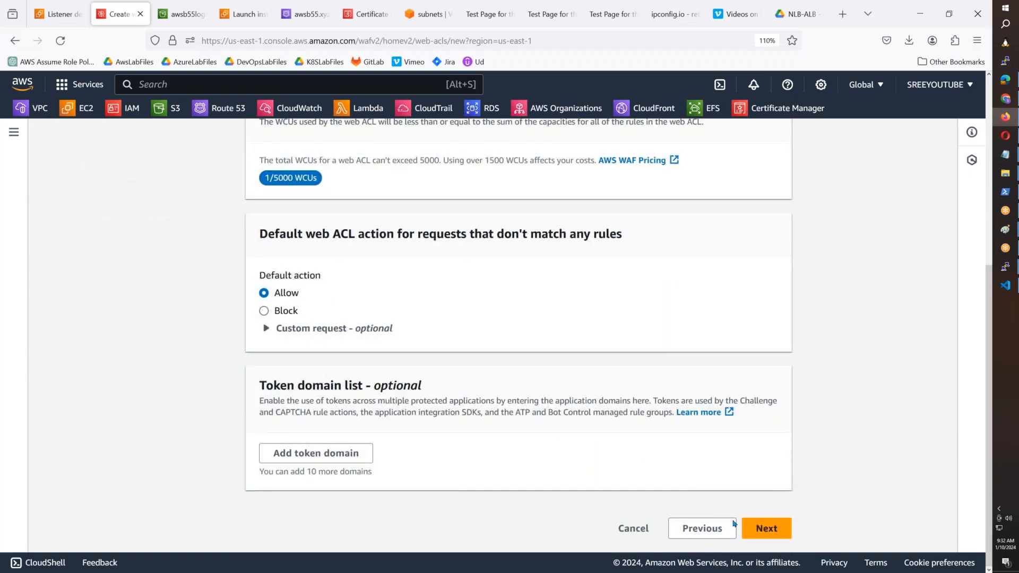
{"action": "left_click", "coordinate": [778, 538]}
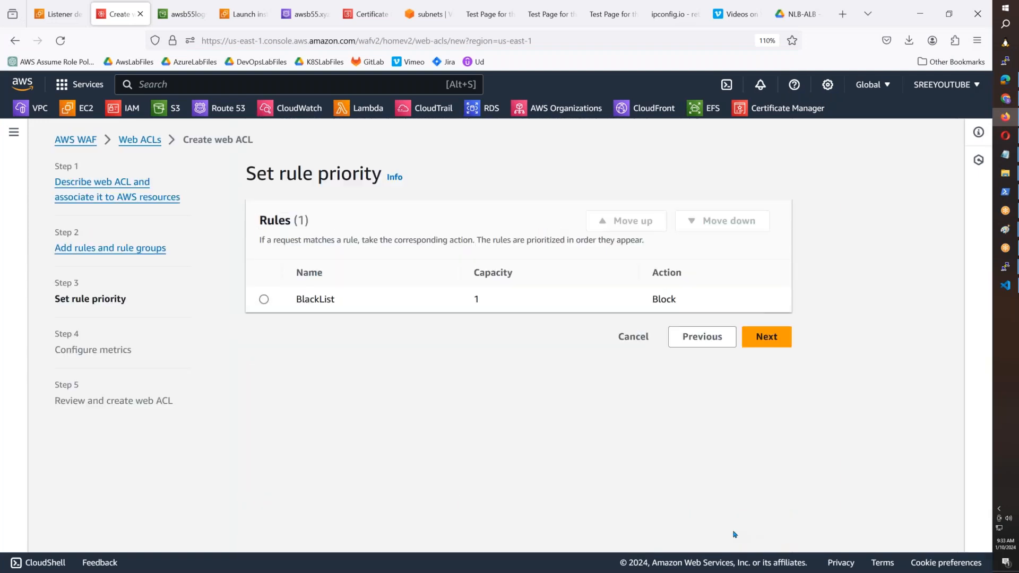
- Accept the rule priority and CloudWatch metric settings, and create the web ACL from the review page
{"action": "left_click", "coordinate": [773, 335]}
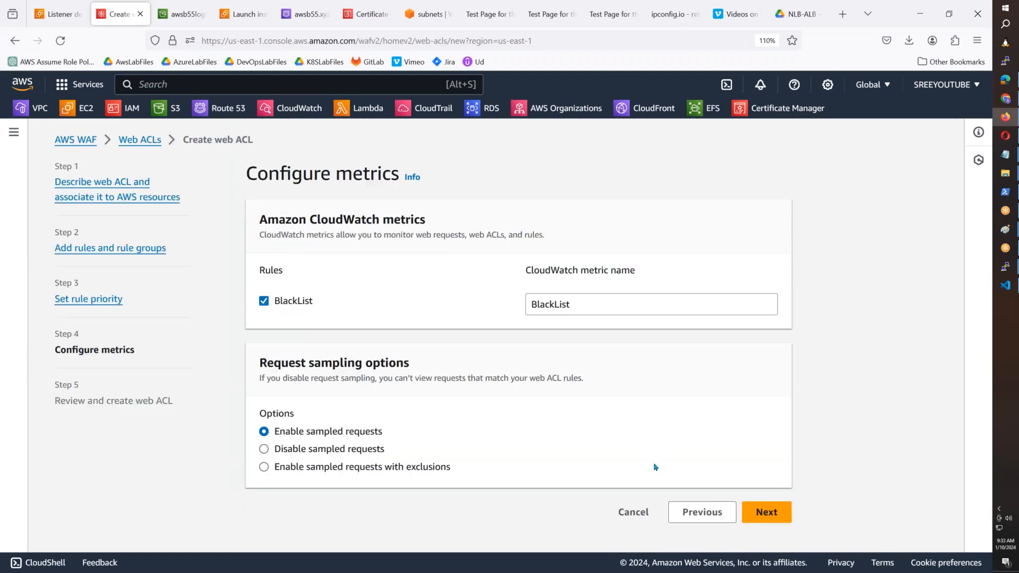
{"action": "left_click", "coordinate": [764, 520]}
{"action": "scroll", "coordinate": [697, 516], "scroll_direction": "down", "scroll_amount": 1}
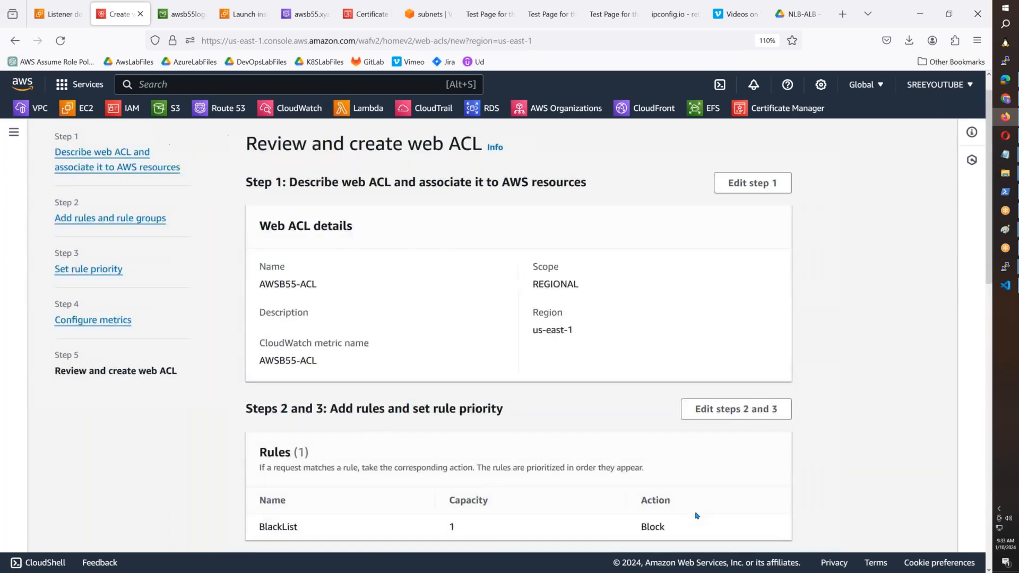
{"action": "scroll", "coordinate": [697, 516], "scroll_direction": "down", "scroll_amount": 15}
{"action": "left_click", "coordinate": [697, 519]}
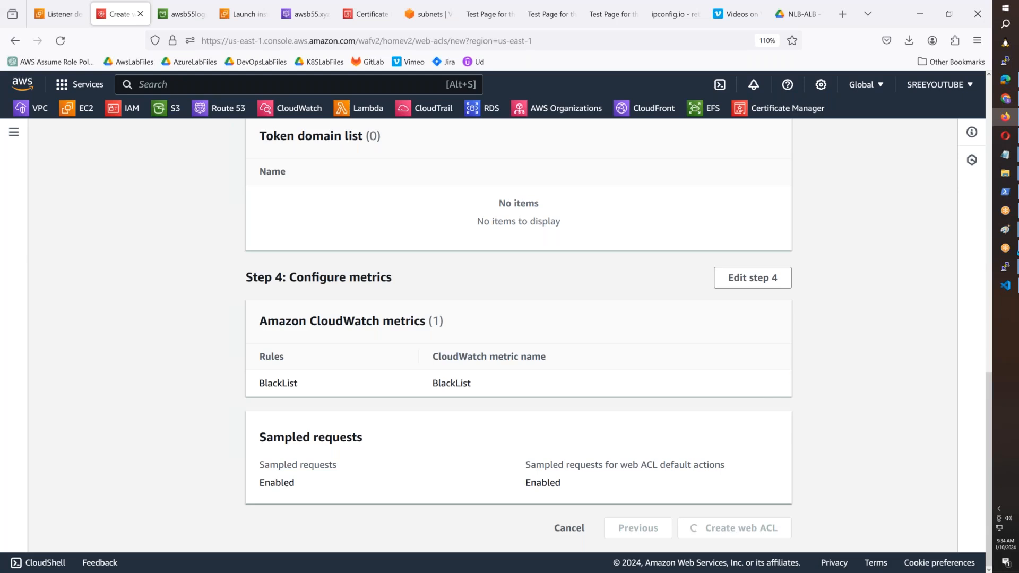
{"action": "left_click", "coordinate": [1006, 80]}
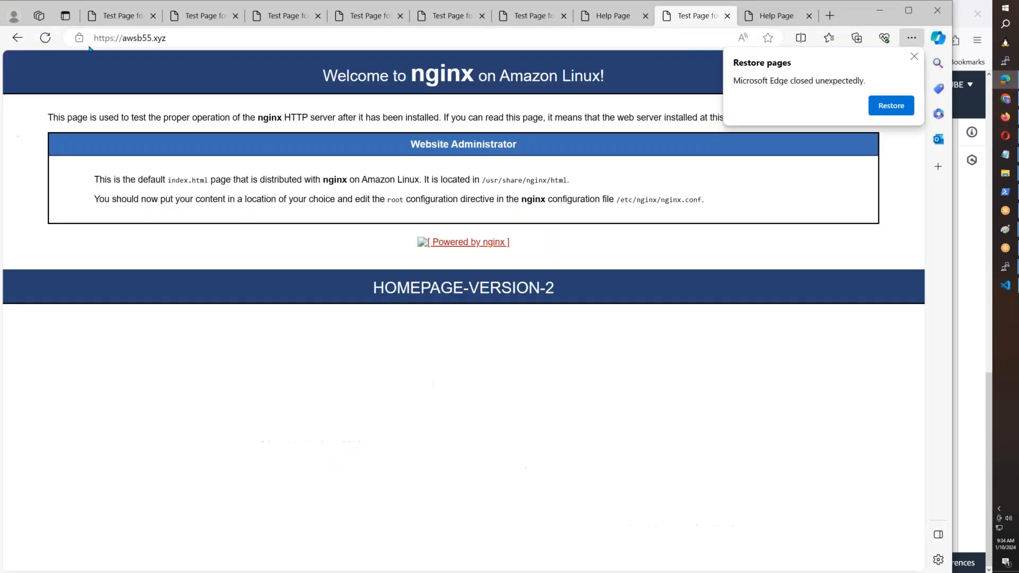
{"action": "left_click", "coordinate": [45, 38]}
{"action": "left_click", "coordinate": [44, 38]}
{"action": "left_click", "coordinate": [915, 56]}
{"action": "left_click", "coordinate": [45, 38]}
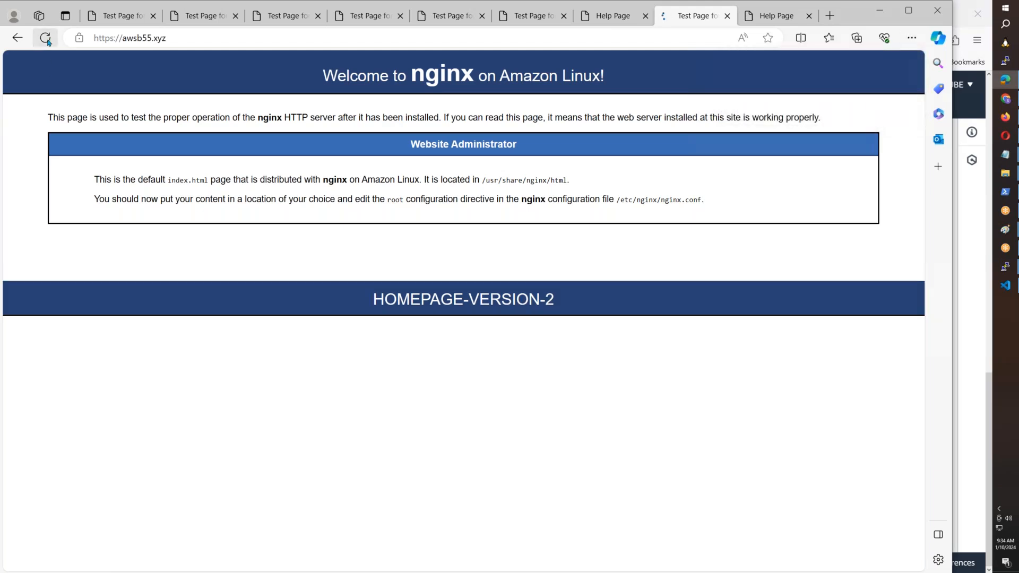
{"action": "left_click", "coordinate": [1005, 266]}
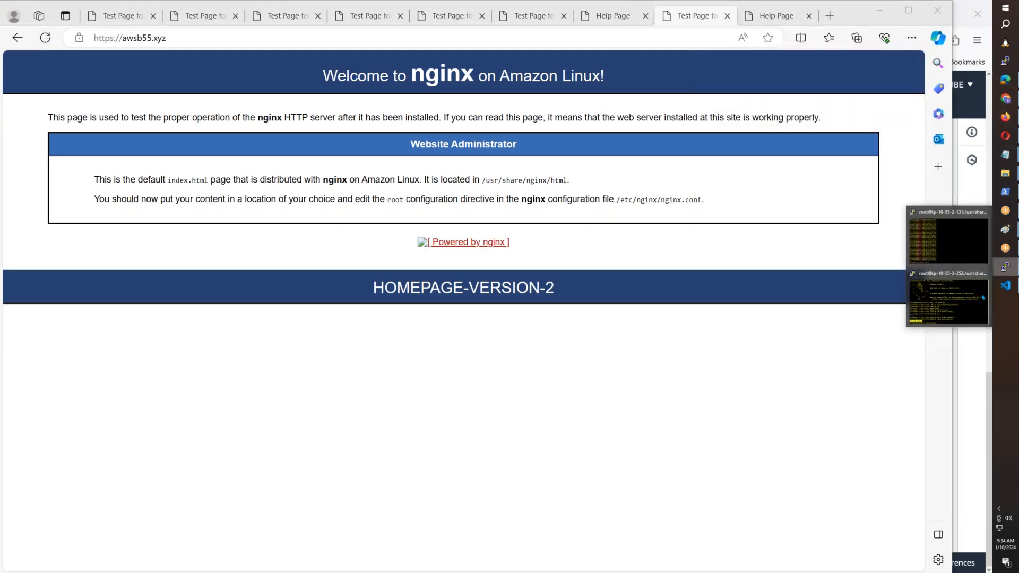
{"action": "left_click", "coordinate": [983, 298]}
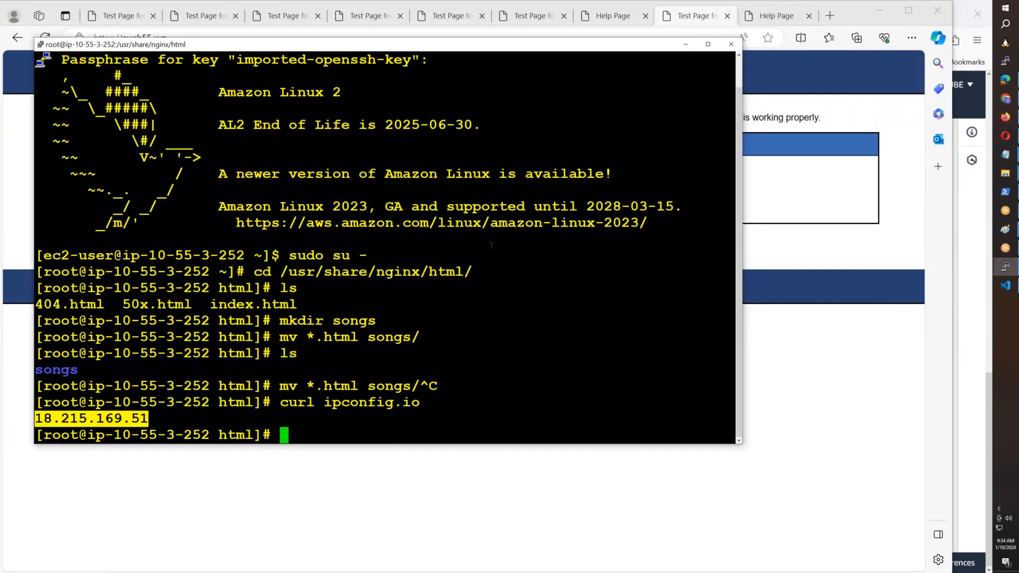
{"action": "mouse_move", "coordinate": [1005, 266]}
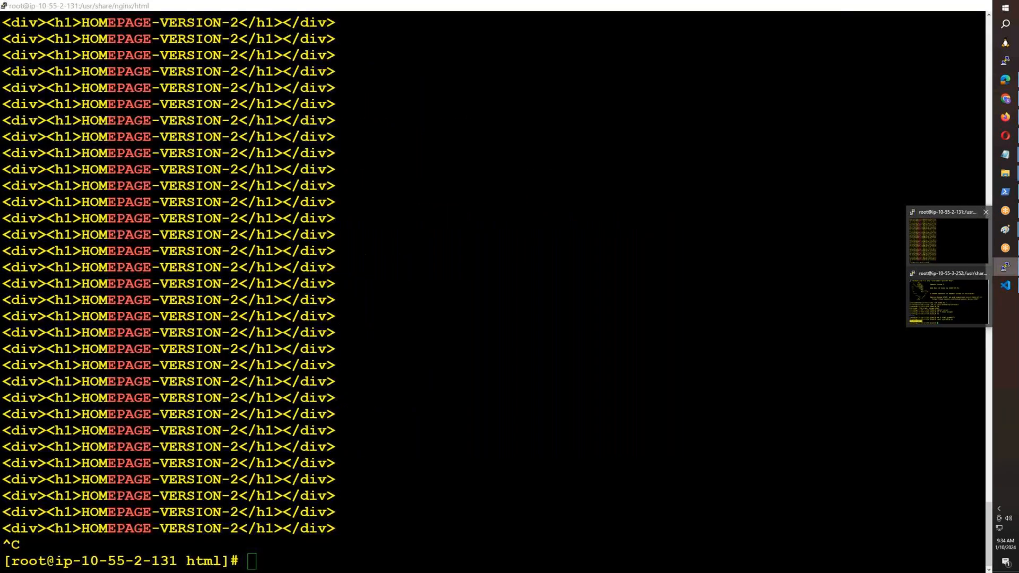
{"action": "left_click", "coordinate": [281, 399]}
{"action": "type", "text": "curl https://ww."}
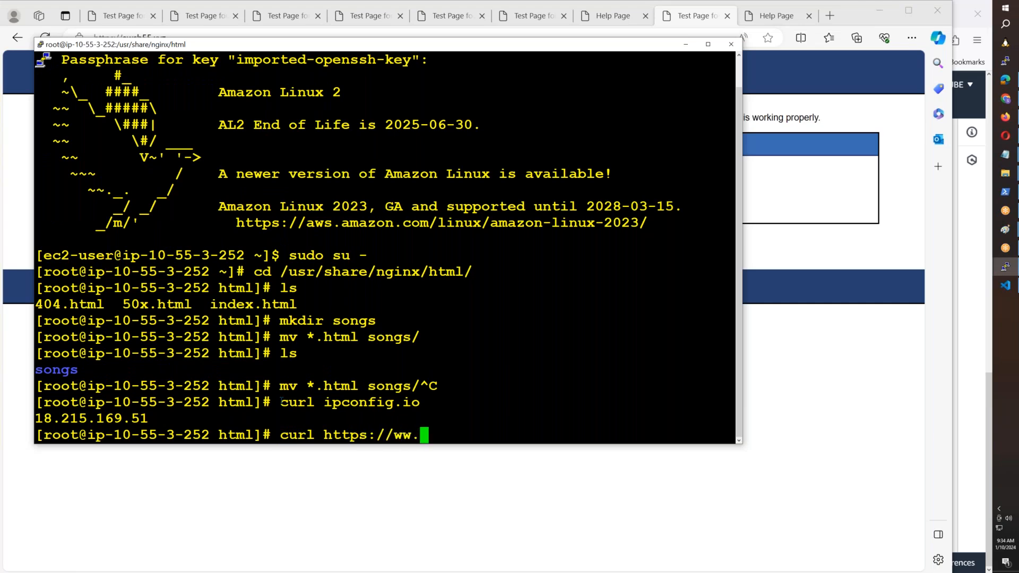
{"action": "key", "text": "BackSpace"}
{"action": "type", "text": "w.awsb"}
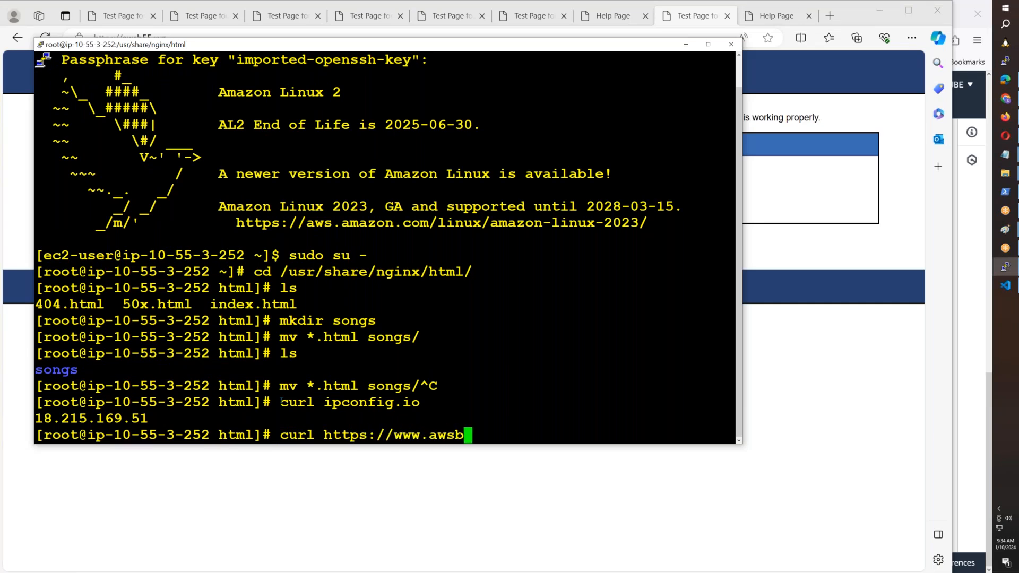
{"action": "type", "text": "55.xyz"}
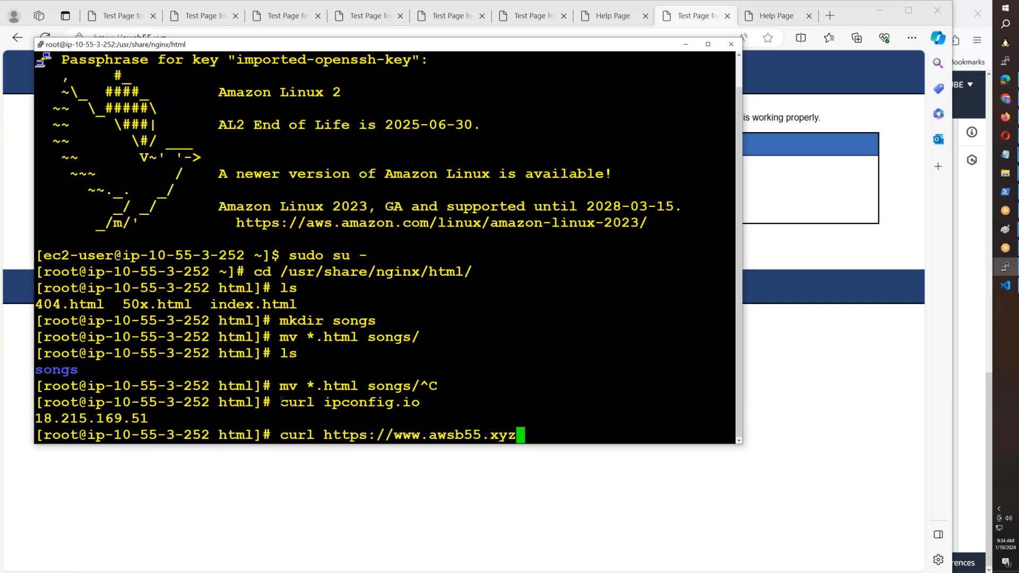
{"action": "key", "text": "Return"}
{"action": "key", "text": "Up"}
{"action": "key", "text": "Down"}
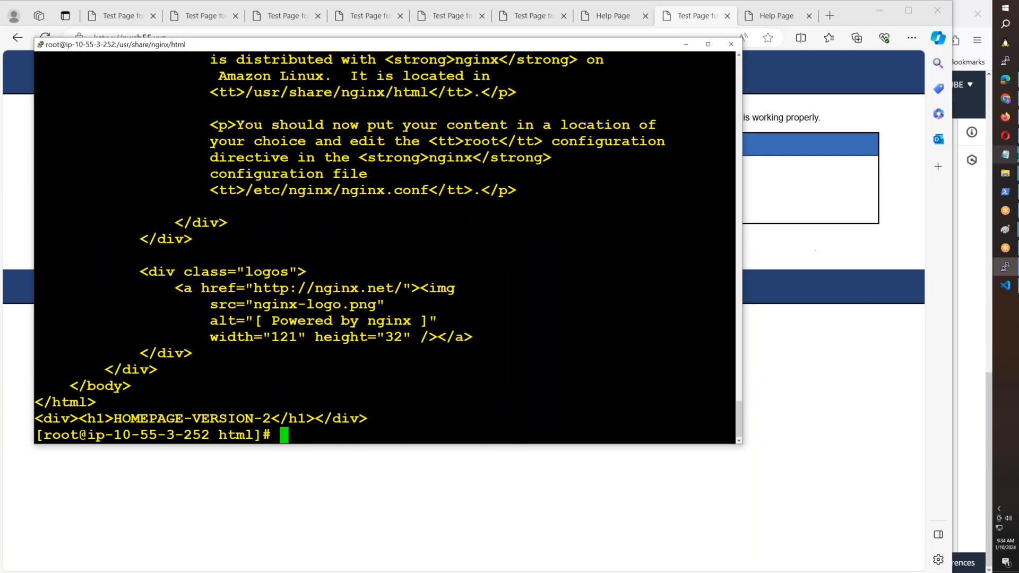
- Switch to the AWS console in Firefox and check the web ACL review page for the creation progress
{"action": "left_click", "coordinate": [1006, 117]}
{"action": "scroll", "coordinate": [592, 349], "scroll_direction": "up", "scroll_amount": 6}
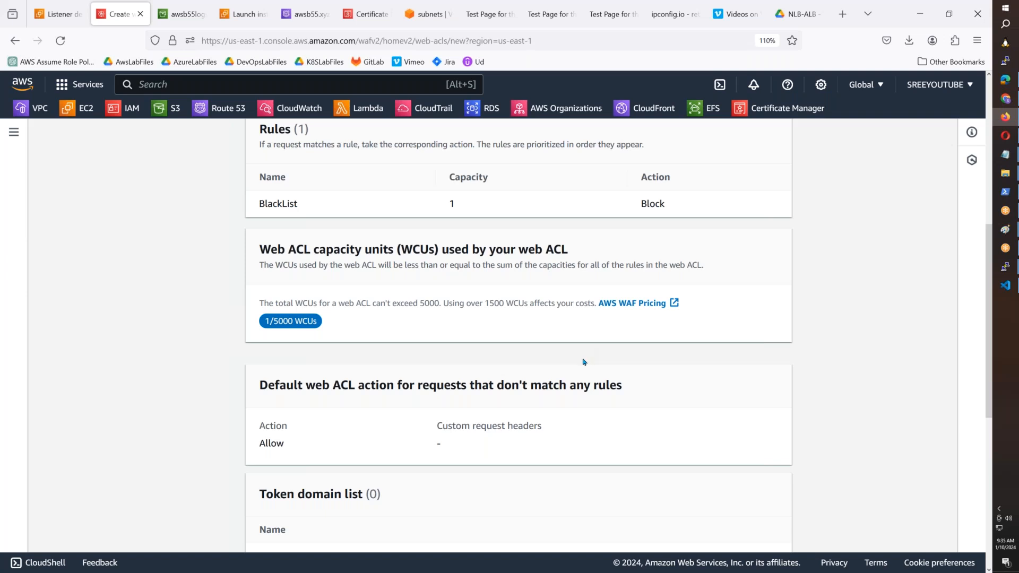
{"action": "scroll", "coordinate": [584, 362], "scroll_direction": "down", "scroll_amount": 7}
{"action": "scroll", "coordinate": [585, 426], "scroll_direction": "up", "scroll_amount": 15}
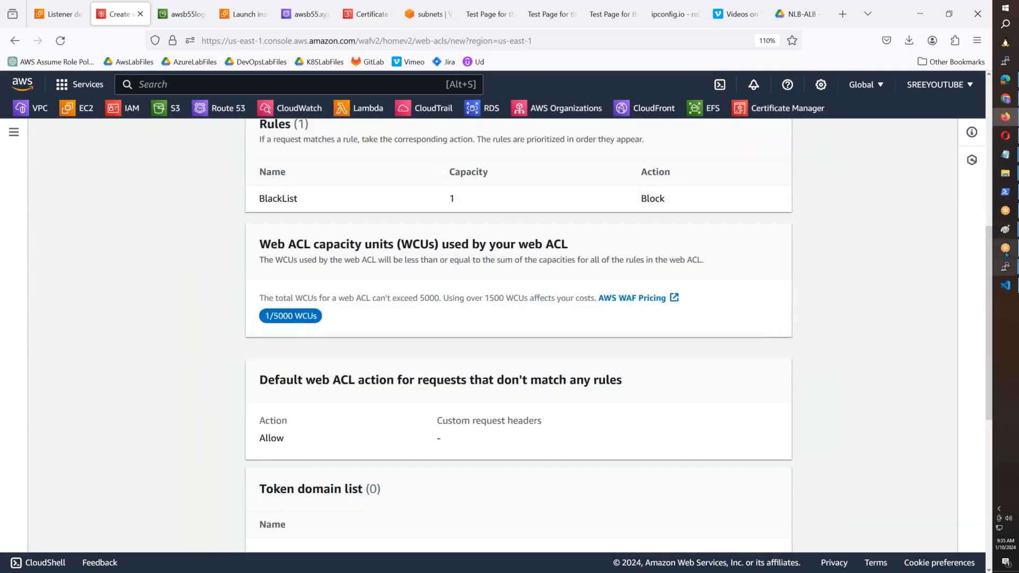
- Switch to Microsoft Edge, open the developer tools' Network tool on awsb55.xyz and reload the page to record its requests
{"action": "mouse_move", "coordinate": [1006, 81]}
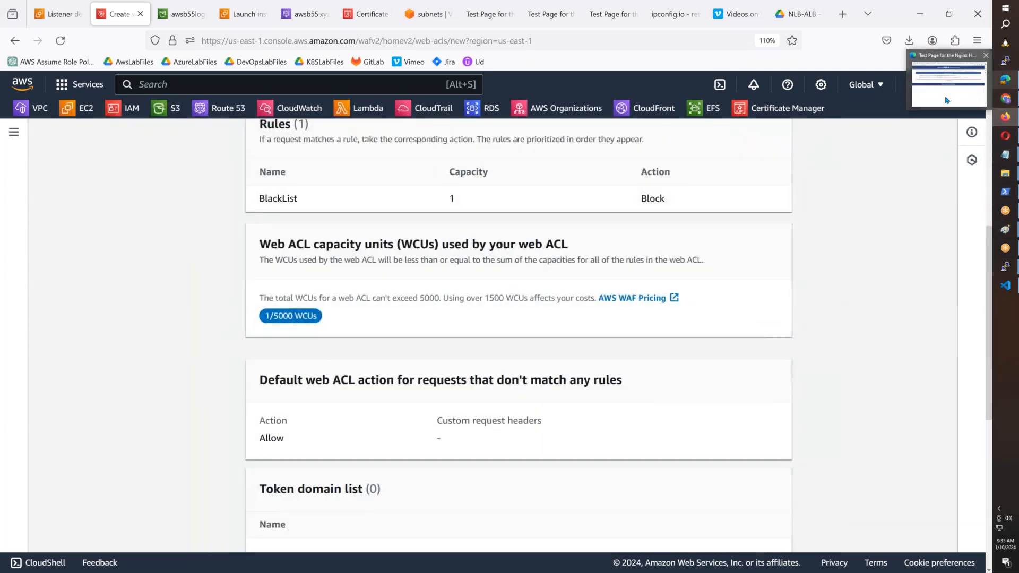
{"action": "left_click", "coordinate": [946, 100]}
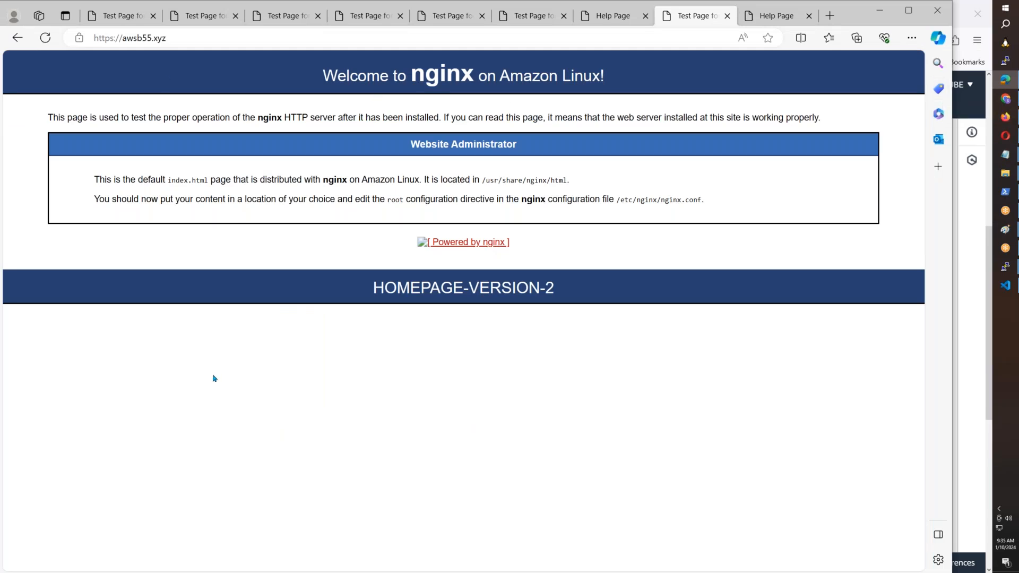
{"action": "key", "text": "F12"}
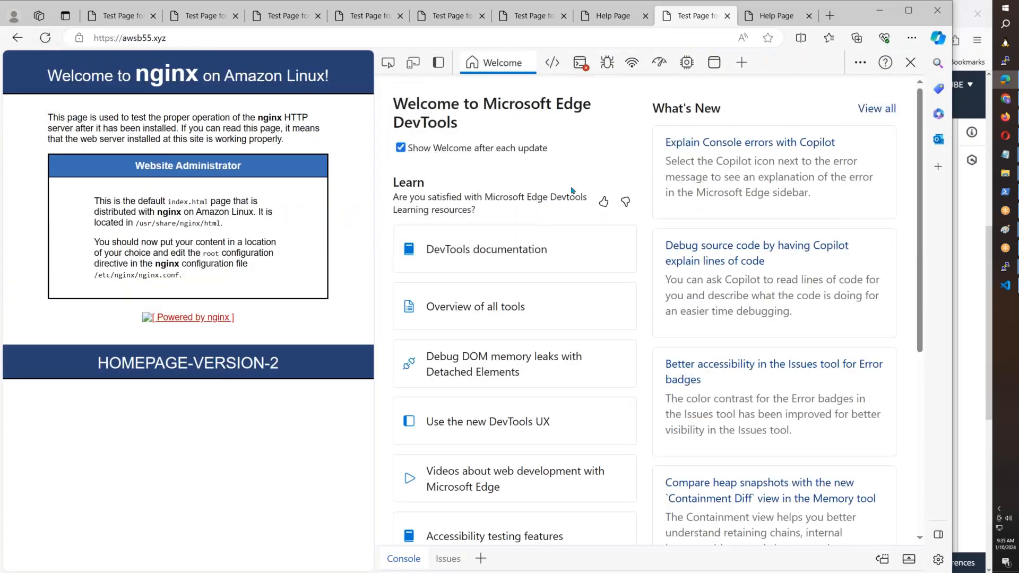
{"action": "scroll", "coordinate": [576, 223], "scroll_direction": "down", "scroll_amount": 5}
{"action": "scroll", "coordinate": [578, 234], "scroll_direction": "up", "scroll_amount": 5}
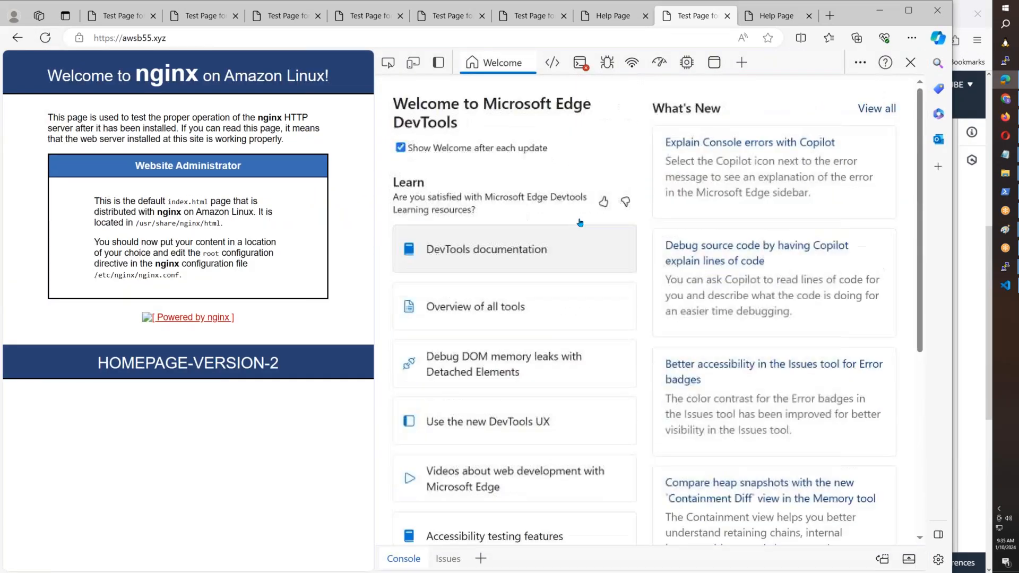
{"action": "left_click", "coordinate": [550, 63]}
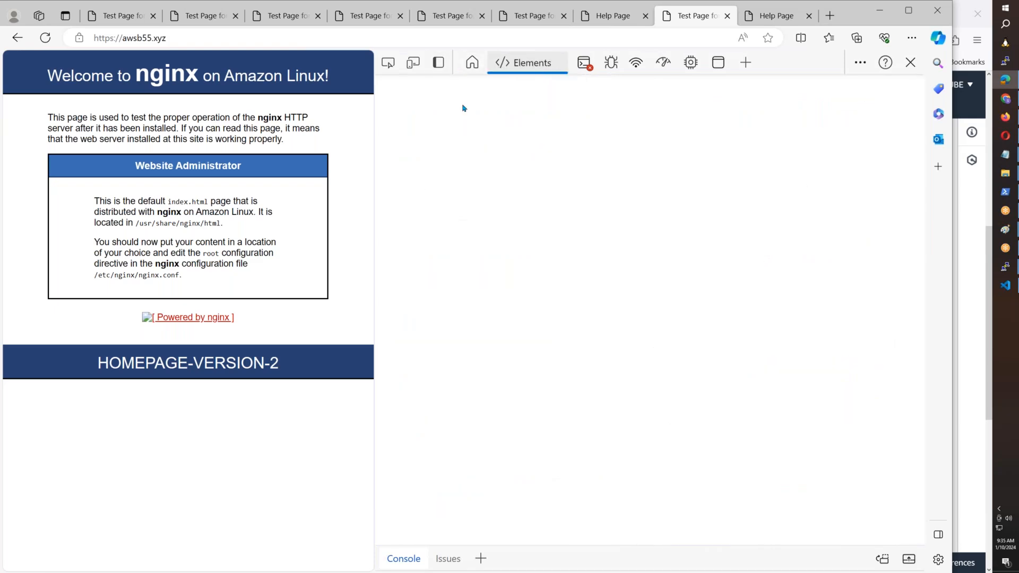
{"action": "left_click", "coordinate": [584, 69]}
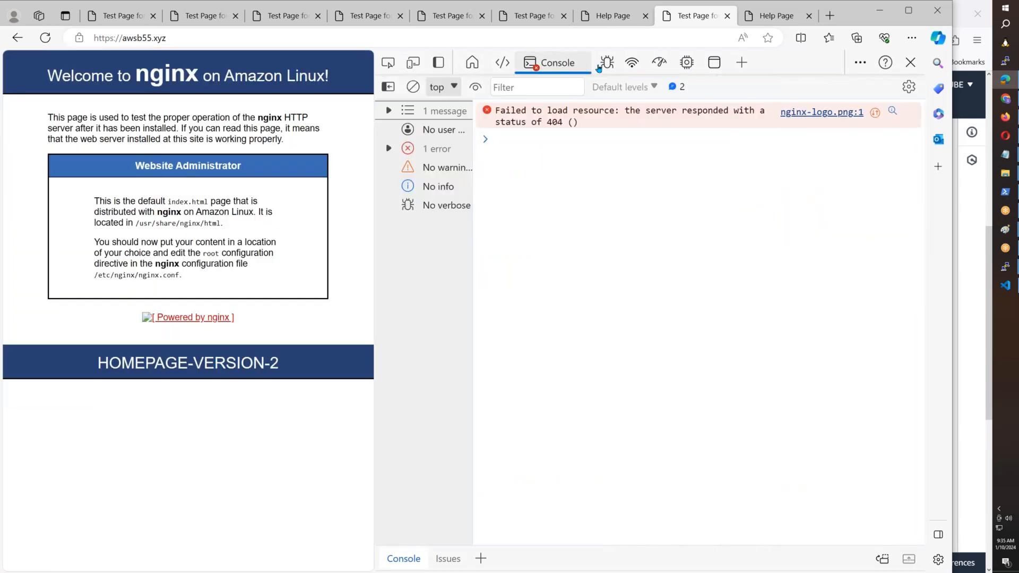
{"action": "left_click", "coordinate": [632, 65]}
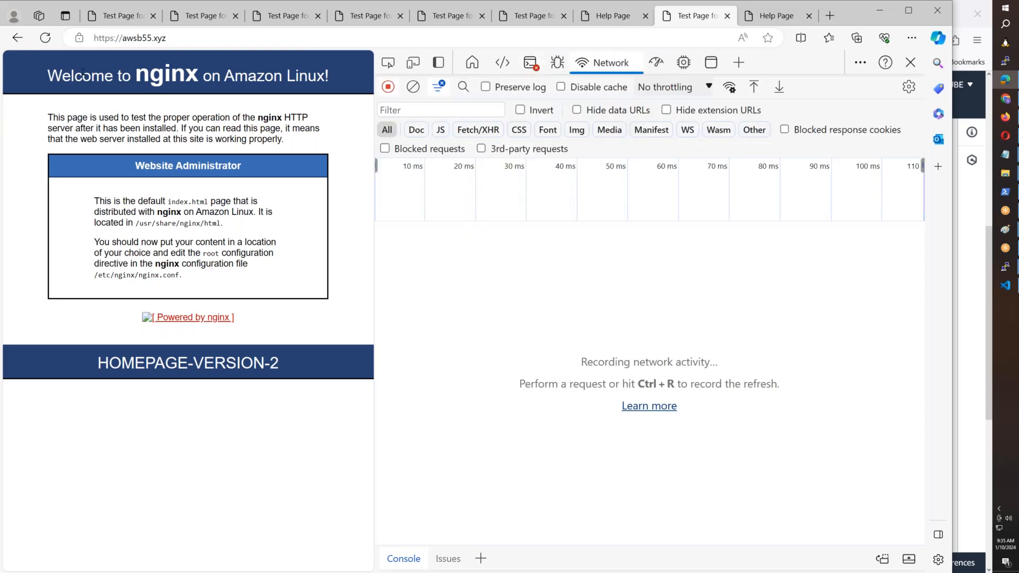
{"action": "left_click", "coordinate": [44, 39]}
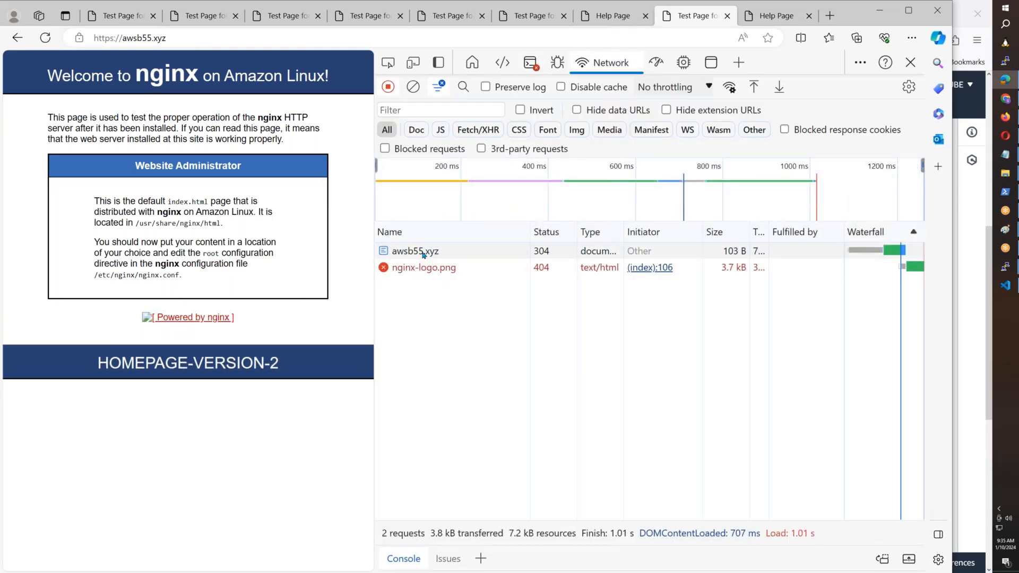
- Inspect the headers of the awsb55.xyz request, including the browser name in Sec-Ch-Ua and the User-Agent
{"action": "left_click", "coordinate": [423, 254]}
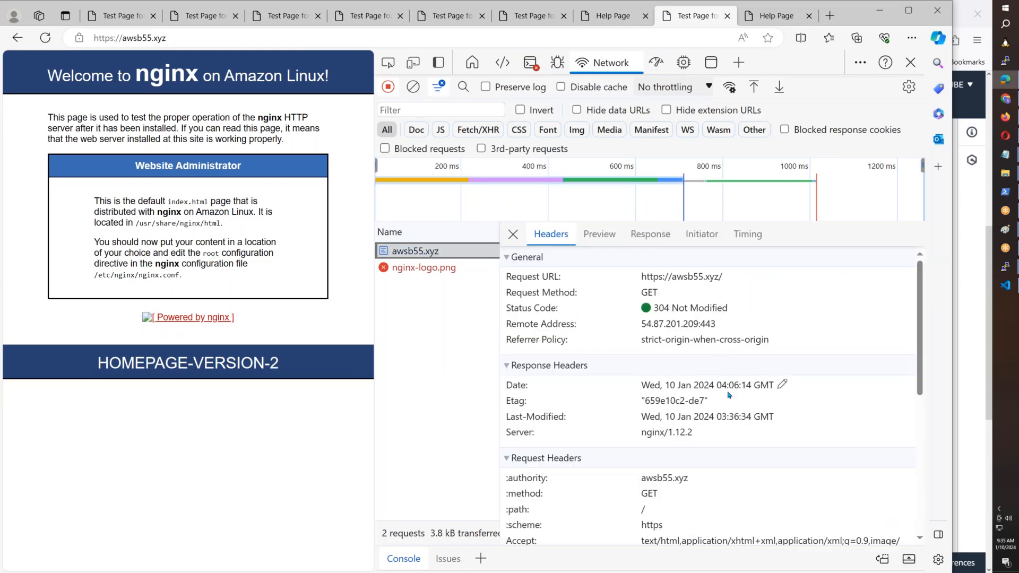
{"action": "scroll", "coordinate": [653, 388], "scroll_direction": "down", "scroll_amount": 3}
{"action": "scroll", "coordinate": [651, 387], "scroll_direction": "down", "scroll_amount": 4}
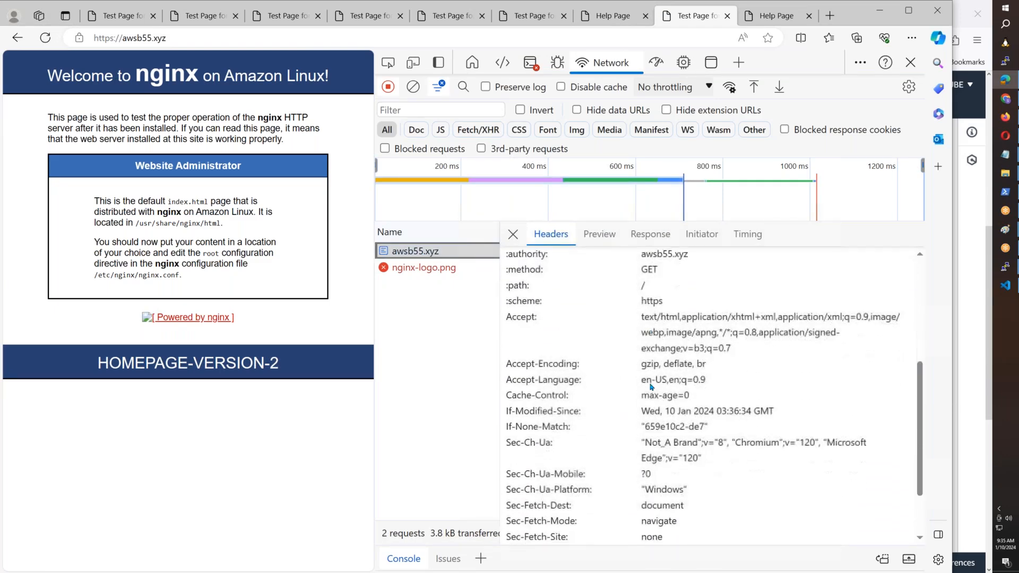
{"action": "left_click_drag", "start_coordinate": [826, 444], "coordinate": [662, 466]}
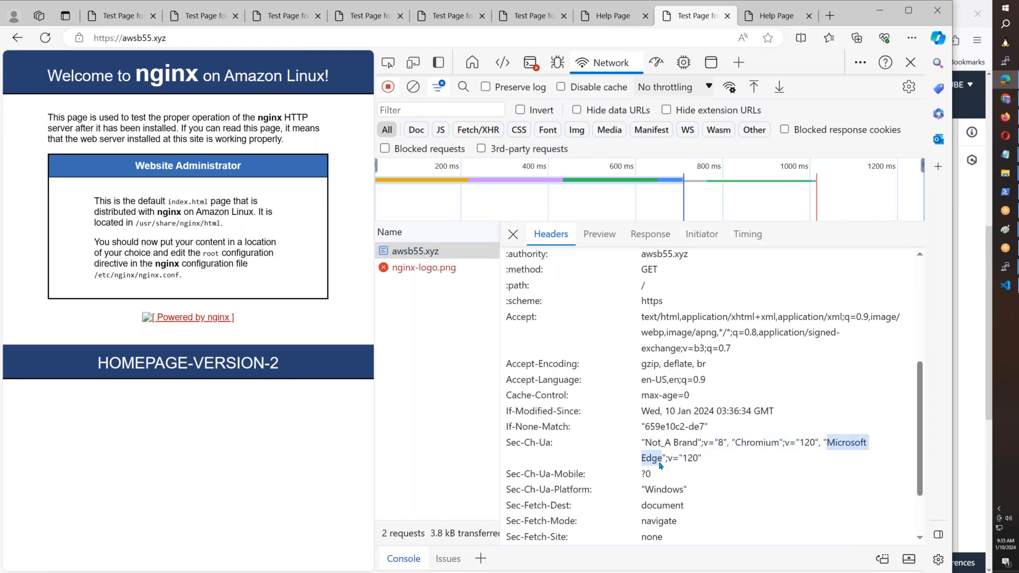
{"action": "scroll", "coordinate": [661, 465], "scroll_direction": "down", "scroll_amount": 2}
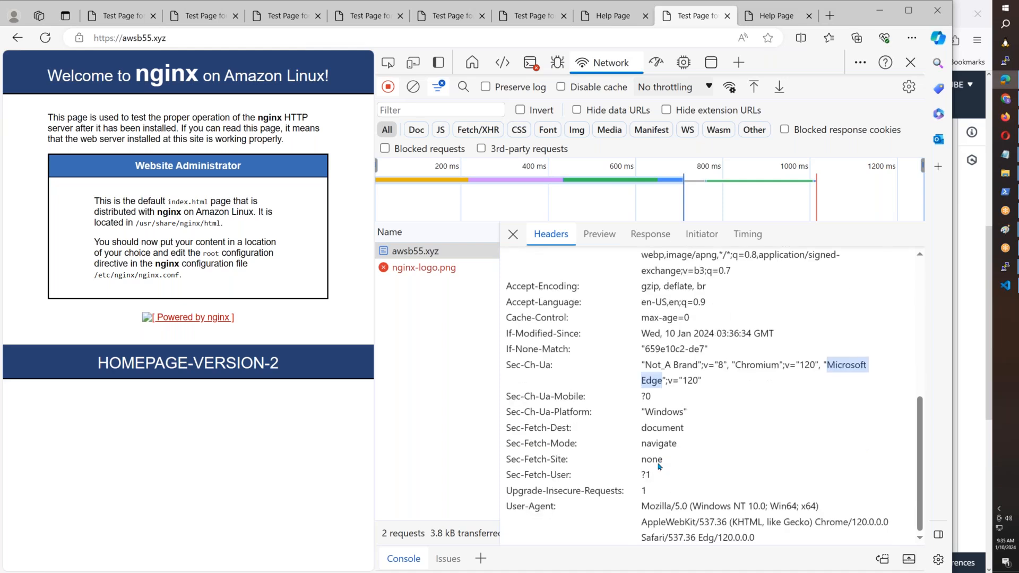
- Return to the AWS console in Firefox, leave the review page for the Web ACLs list and refresh the list
{"action": "left_click", "coordinate": [1006, 118]}
{"action": "scroll", "coordinate": [626, 364], "scroll_direction": "up", "scroll_amount": 5}
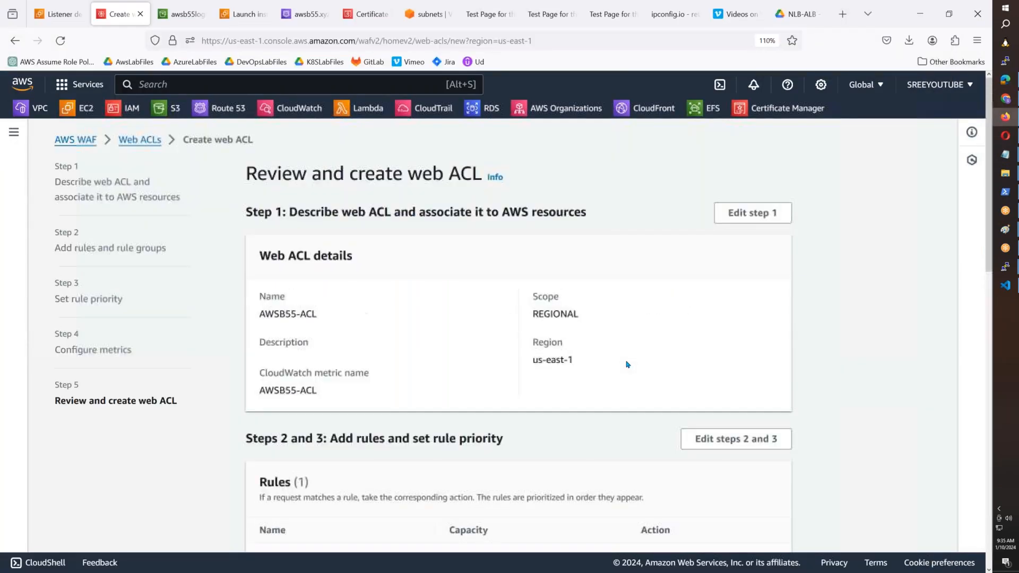
{"action": "scroll", "coordinate": [628, 365], "scroll_direction": "down", "scroll_amount": 7}
{"action": "scroll", "coordinate": [628, 365], "scroll_direction": "down", "scroll_amount": 5}
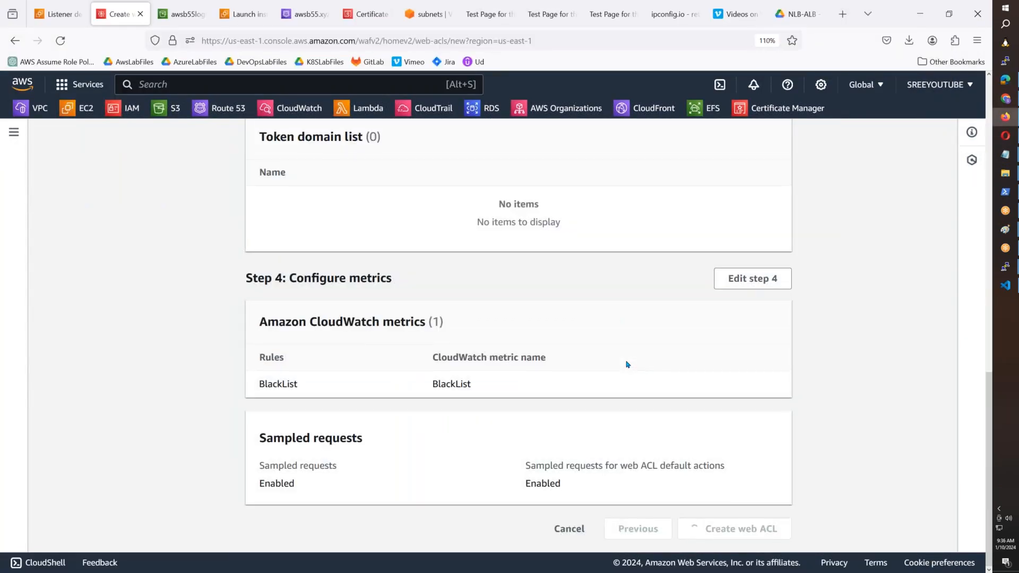
{"action": "scroll", "coordinate": [627, 365], "scroll_direction": "up", "scroll_amount": 10}
{"action": "left_click", "coordinate": [161, 141]}
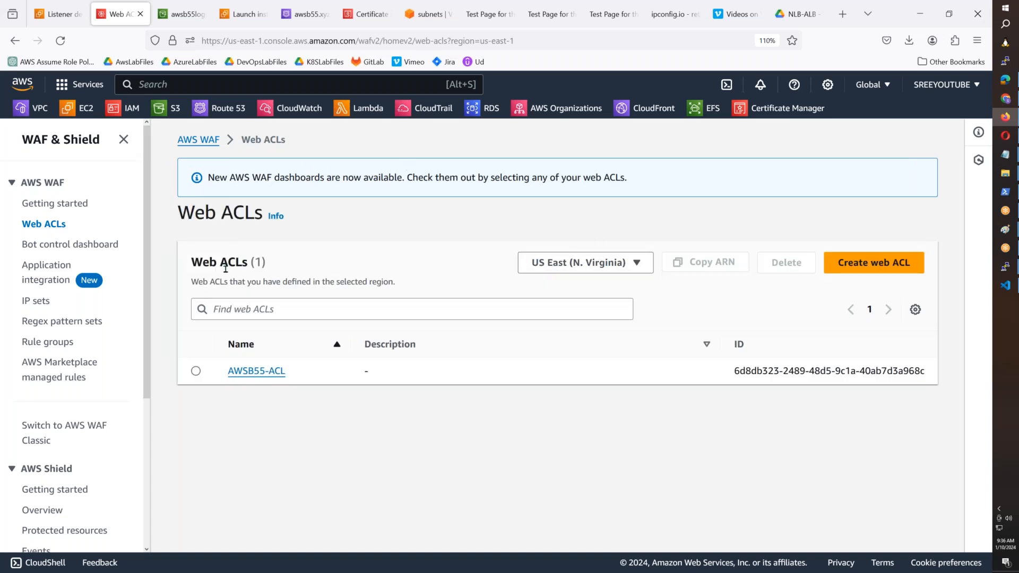
{"action": "left_click", "coordinate": [60, 41]}
{"action": "left_click", "coordinate": [1006, 79]}
{"action": "left_click", "coordinate": [46, 37]}
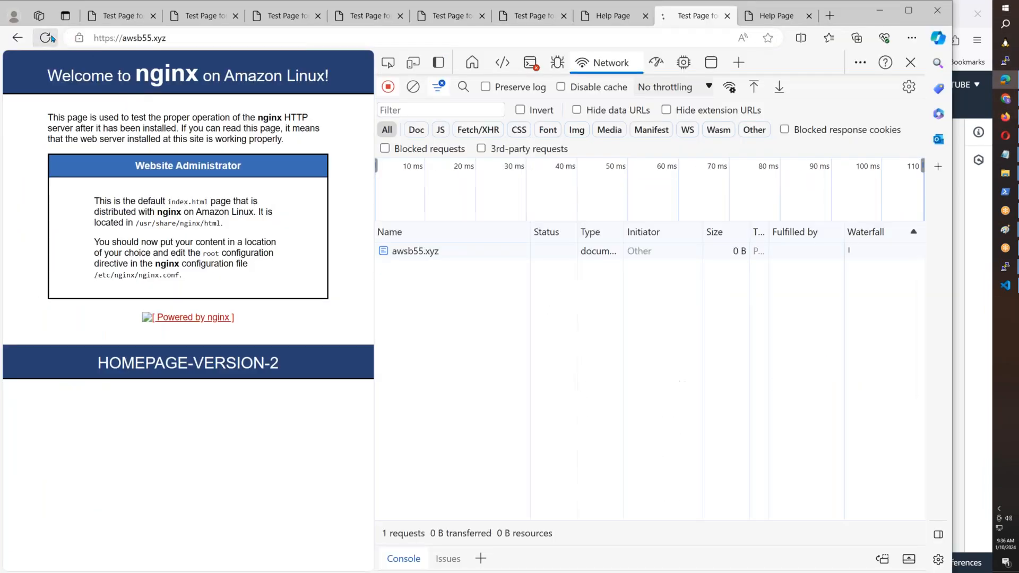
{"action": "left_click", "coordinate": [47, 40]}
{"action": "left_click", "coordinate": [47, 40]}
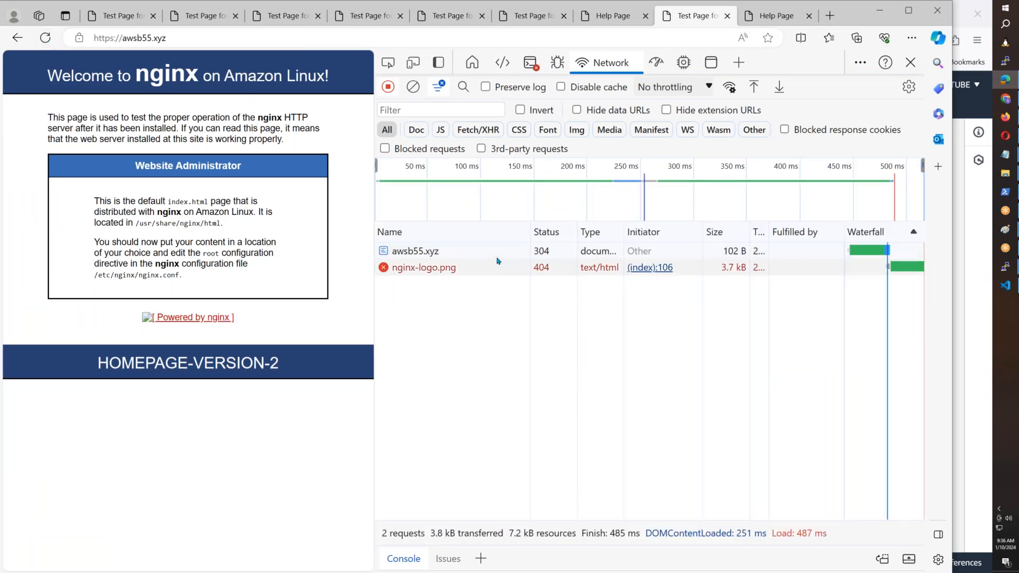
{"action": "left_click", "coordinate": [43, 39]}
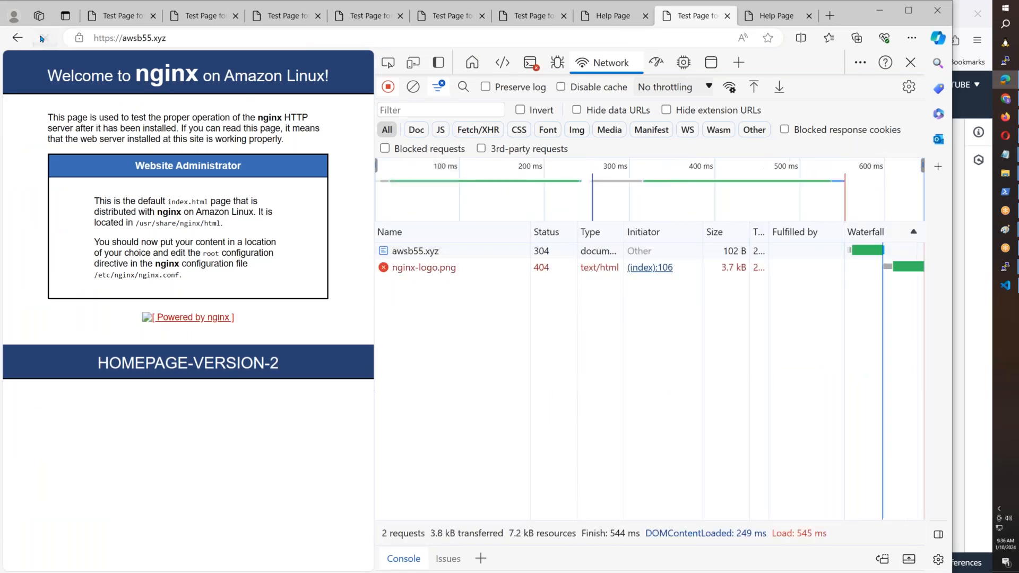
{"action": "left_click", "coordinate": [566, 257]}
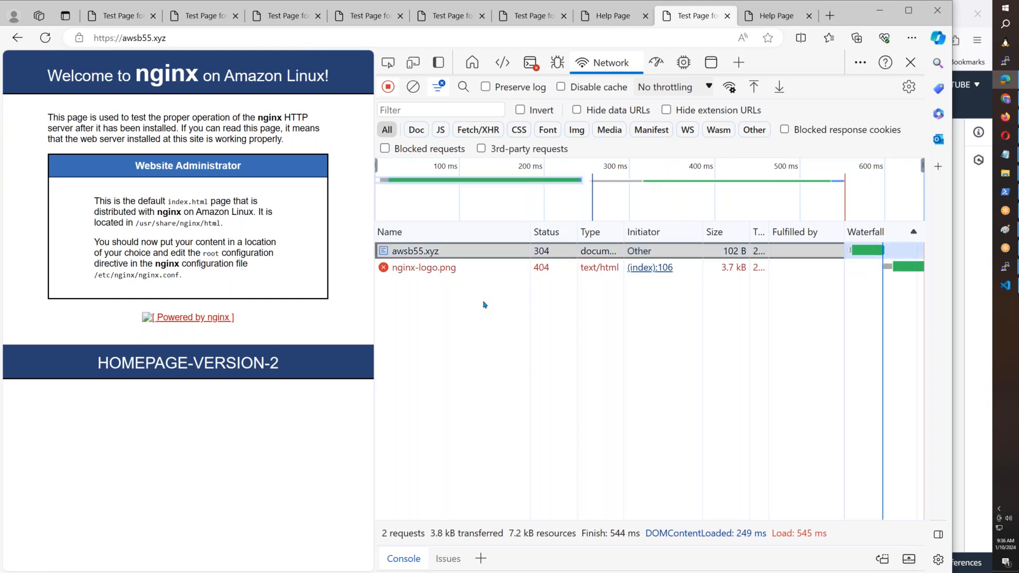
{"action": "left_click", "coordinate": [45, 38]}
{"action": "left_click", "coordinate": [46, 40]}
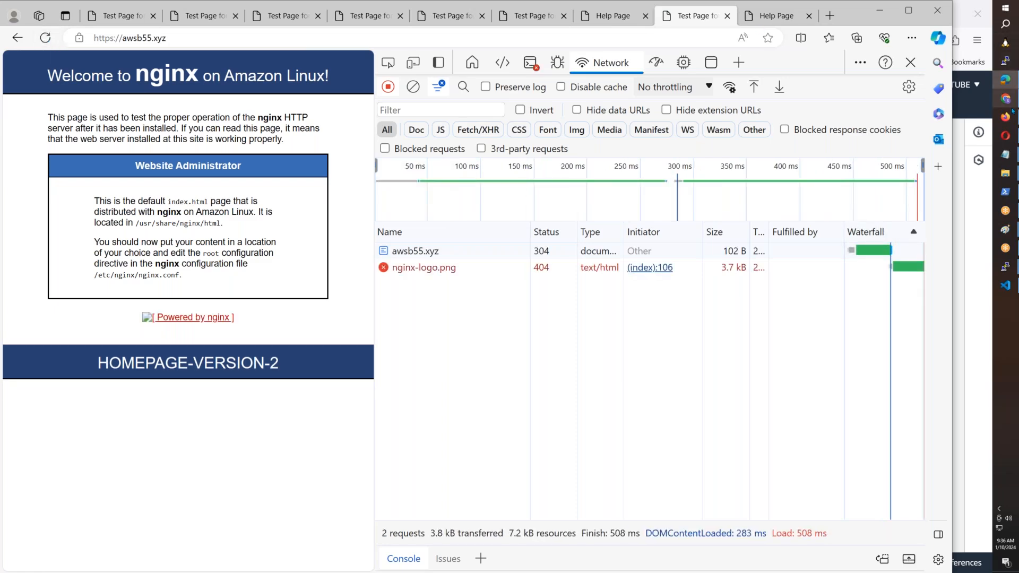
- Switch to Firefox, open awsb55.xyz in a new tab and reload it to test access there
{"action": "key", "text": "alt+Tab"}
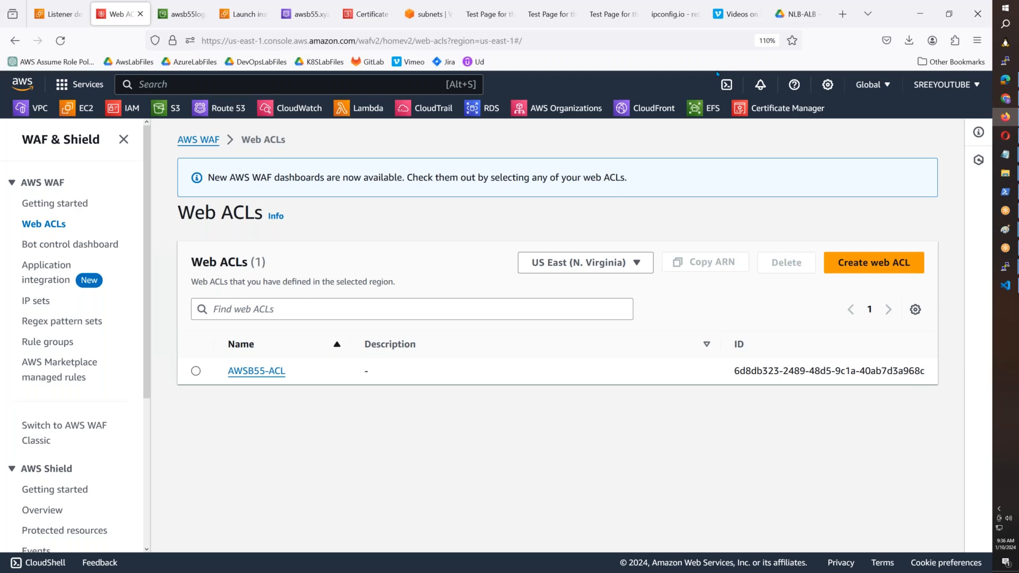
{"action": "key", "text": "ctrl+t"}
{"action": "type", "text": "awsb55.xy"}
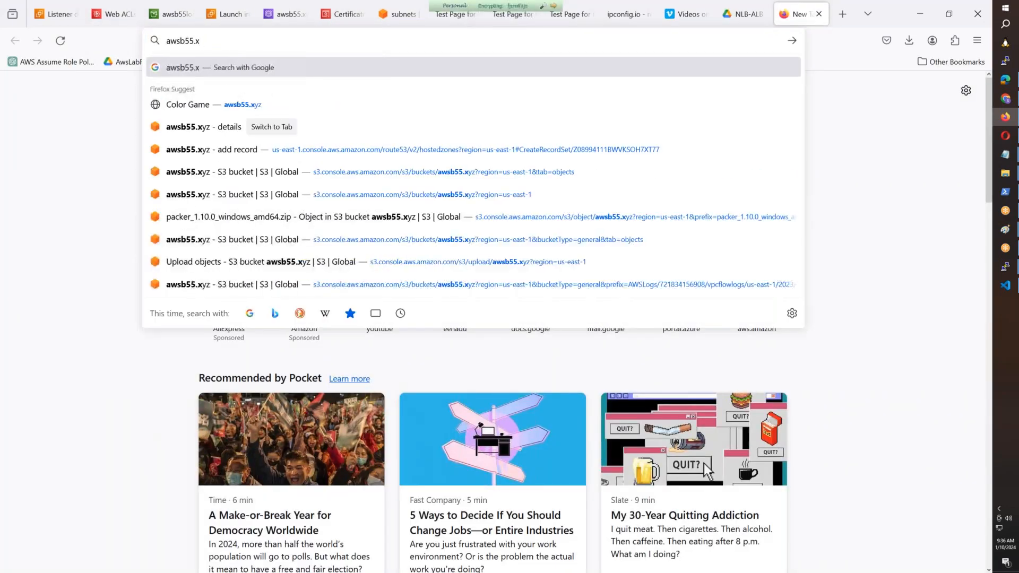
{"action": "type", "text": "z"}
{"action": "key", "text": "Return"}
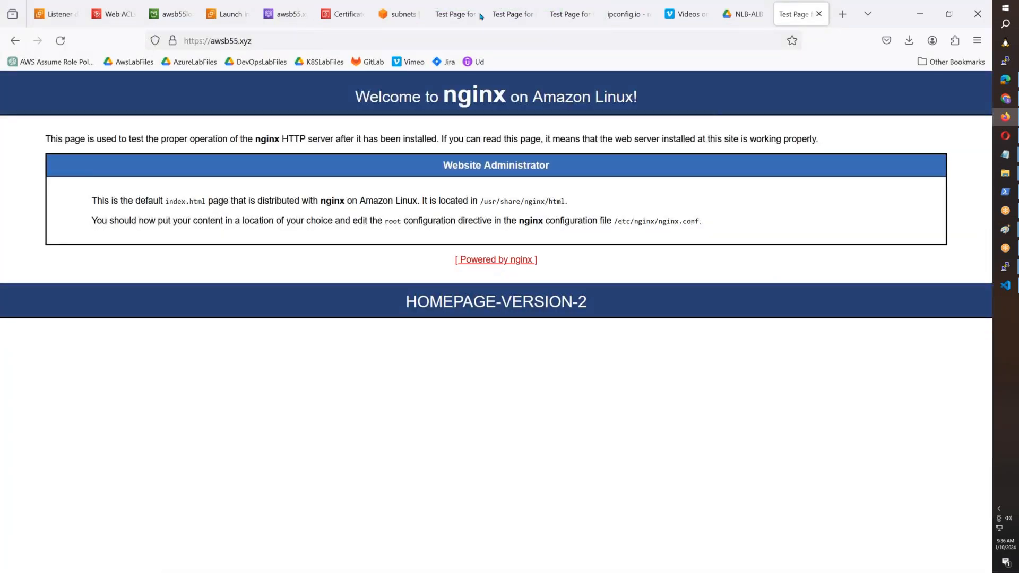
{"action": "left_click", "coordinate": [62, 41]}
- Return to the Web ACLs list, open AWSB55-ACL and look through its traffic overview
{"action": "left_click", "coordinate": [111, 14]}
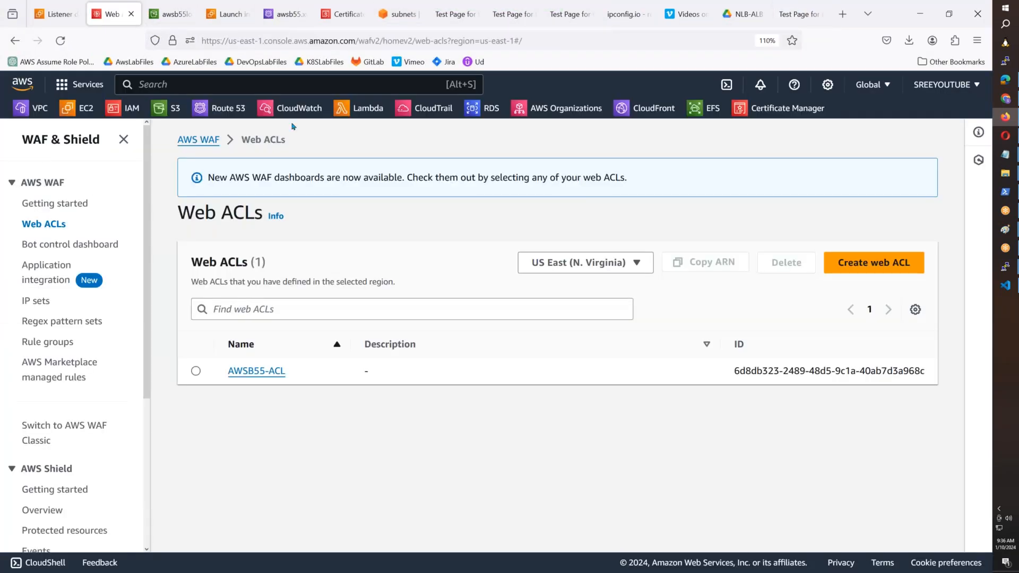
{"action": "left_click", "coordinate": [268, 371]}
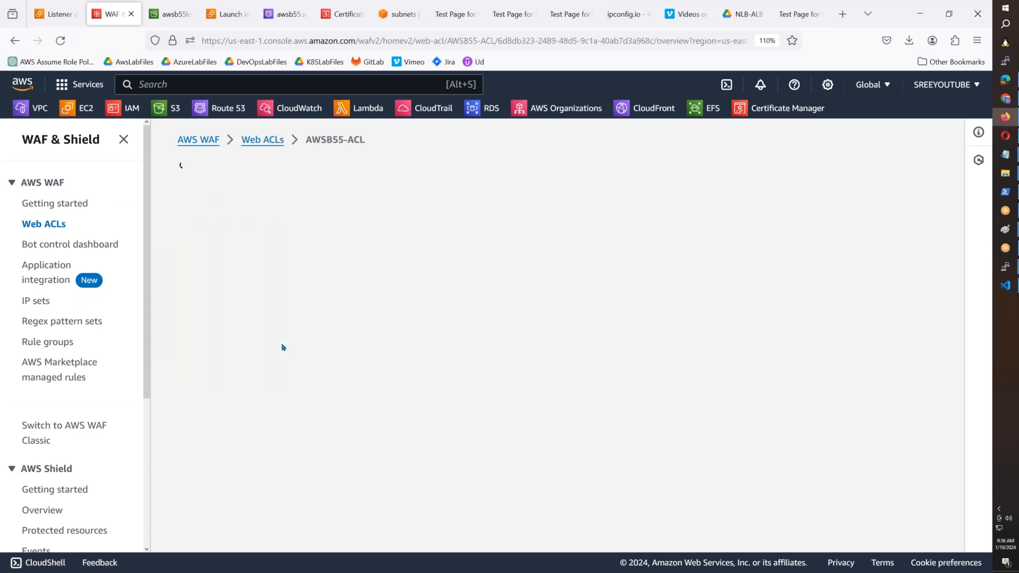
{"action": "scroll", "coordinate": [284, 369], "scroll_direction": "down", "scroll_amount": 13}
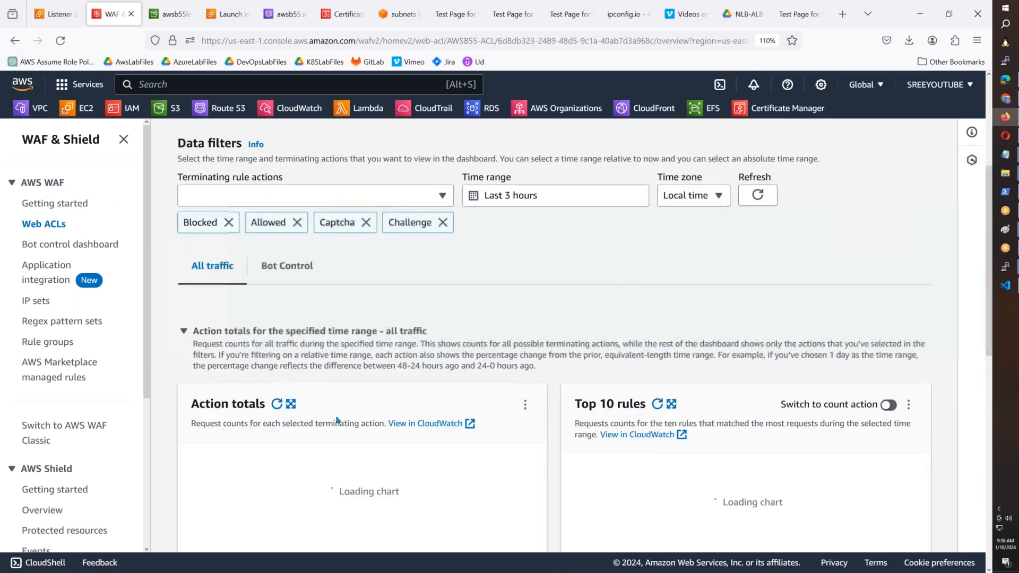
- Look over the request totals in the AWSB55-ACL traffic overview, then return to the Web ACLs list and reopen AWSB55-ACL
{"action": "scroll", "coordinate": [555, 334], "scroll_direction": "up", "scroll_amount": 12}
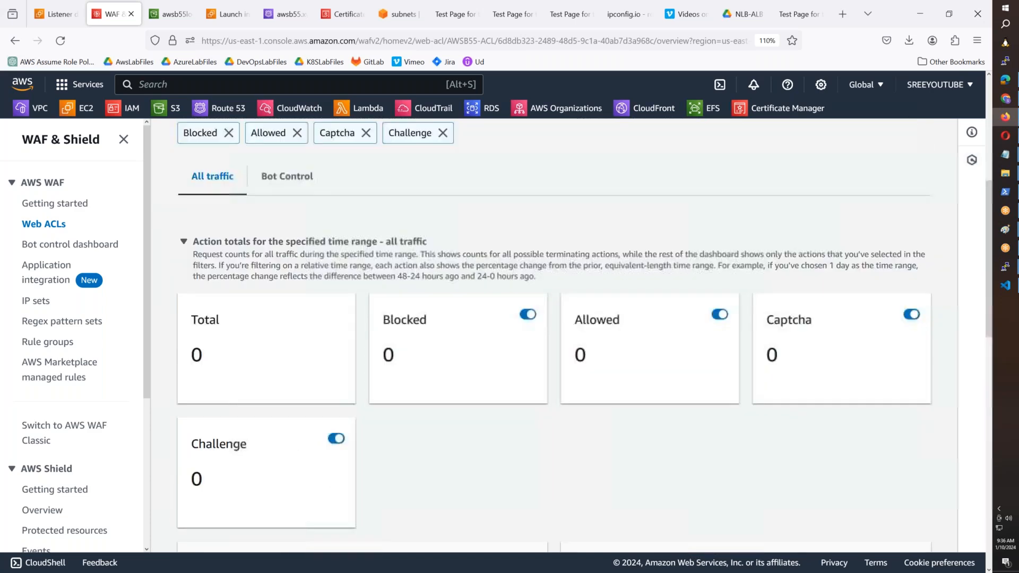
{"action": "scroll", "coordinate": [555, 334], "scroll_direction": "up", "scroll_amount": 4}
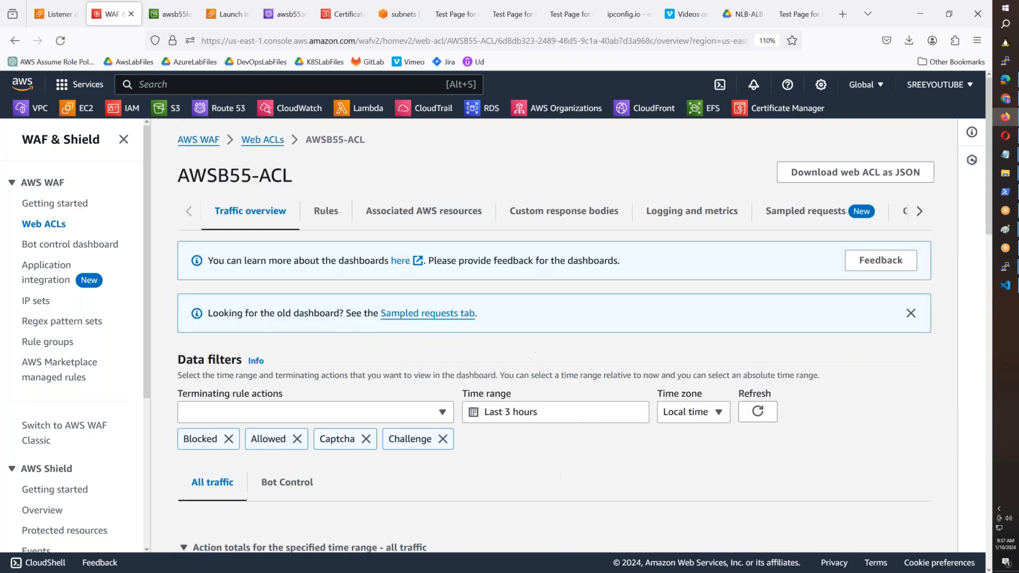
{"action": "left_click", "coordinate": [48, 204]}
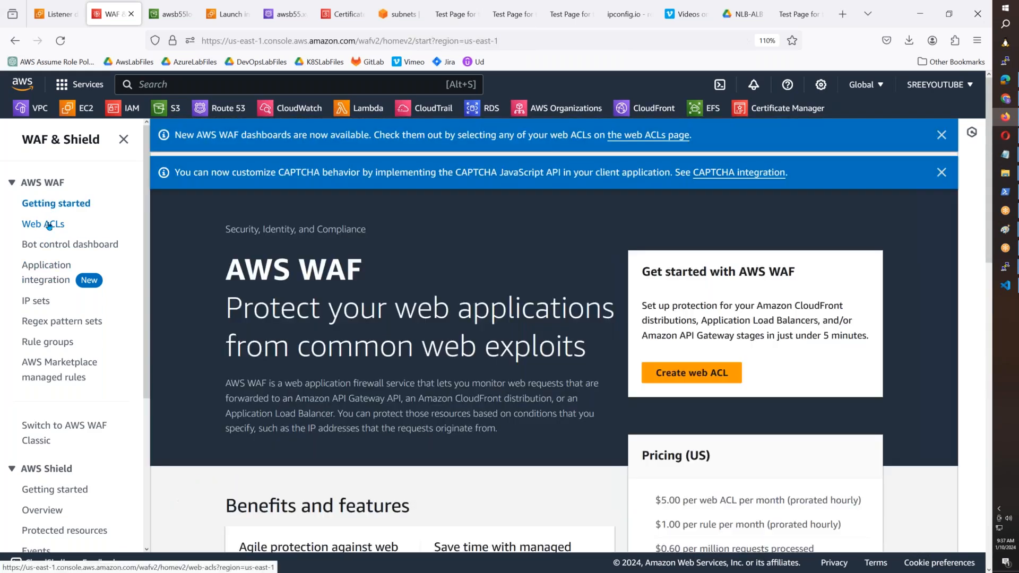
{"action": "left_click", "coordinate": [48, 224]}
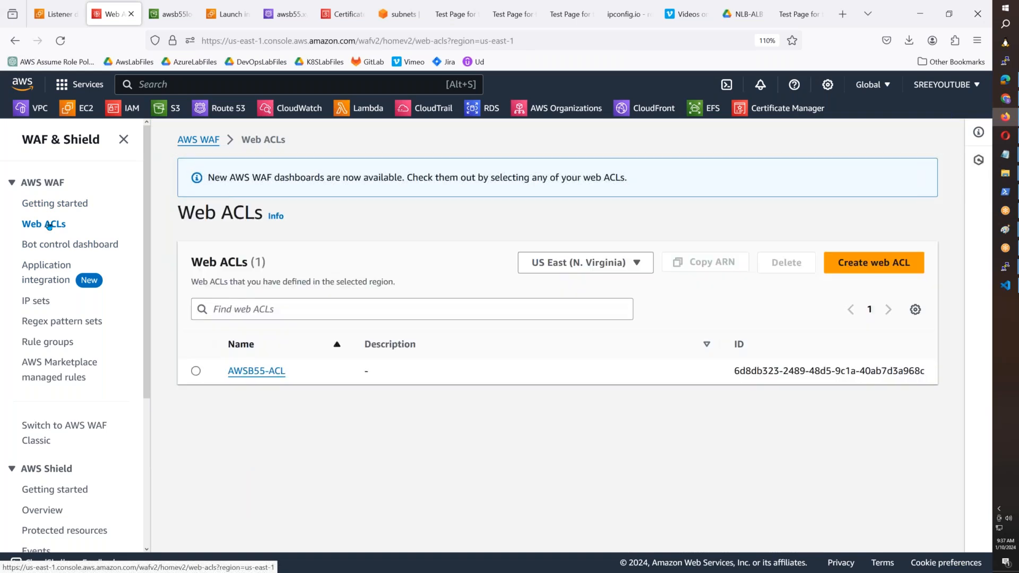
{"action": "left_click", "coordinate": [276, 372]}
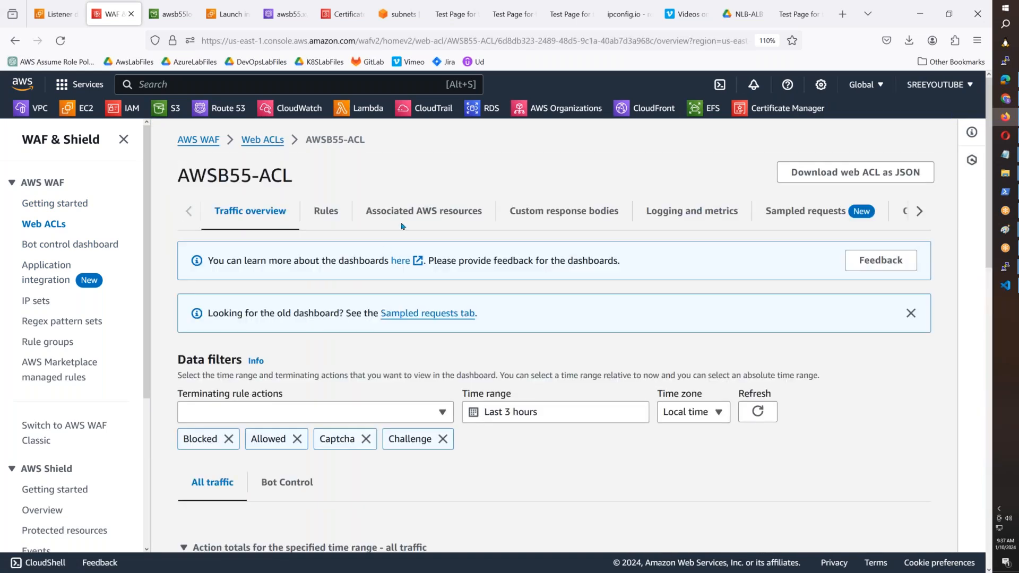
- Try to associate the application load balancer with AWSB55-ACL as an AWS resource, then read and dismiss the resulting message
{"action": "left_click", "coordinate": [410, 213]}
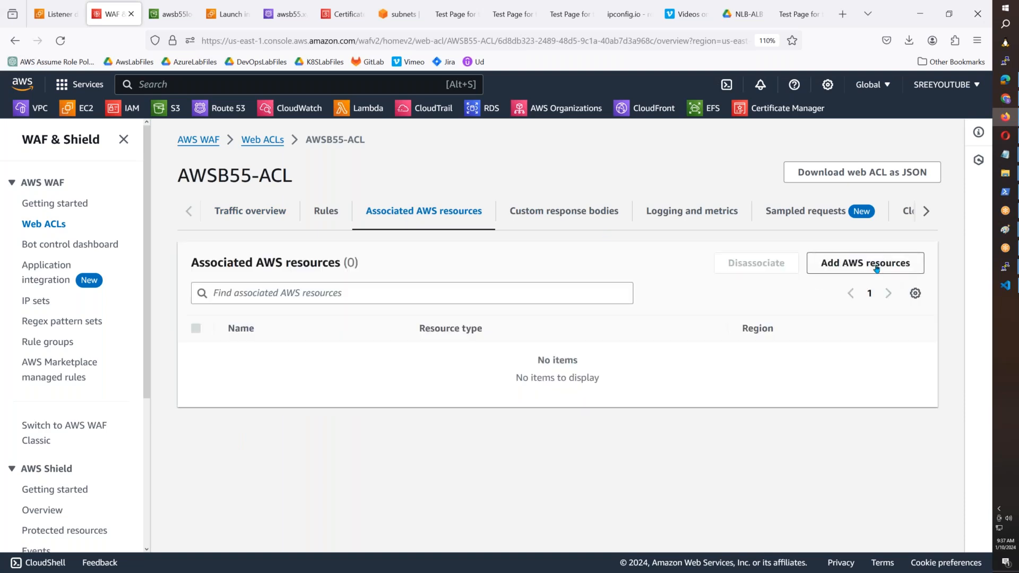
{"action": "left_click", "coordinate": [877, 269]}
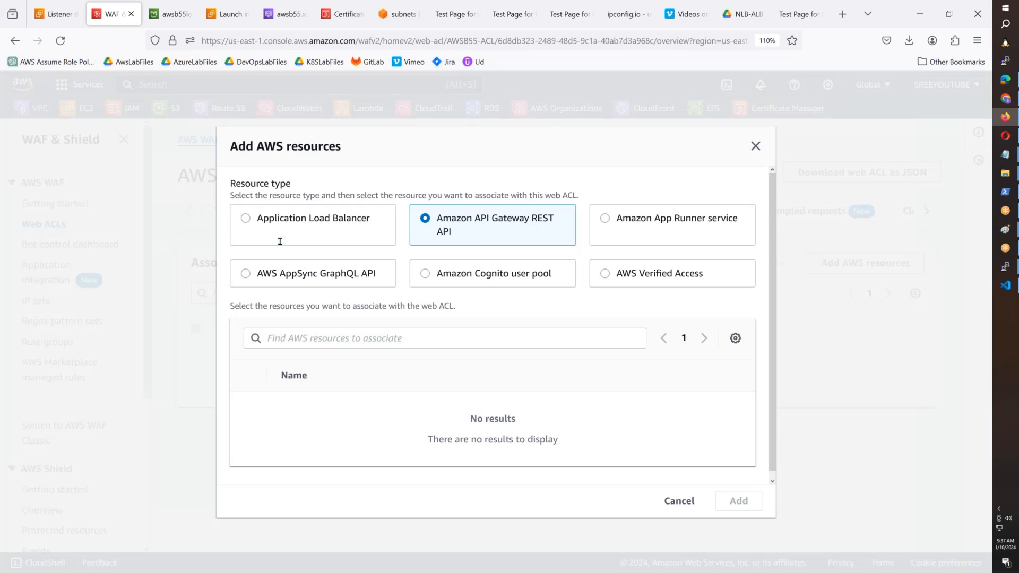
{"action": "left_click", "coordinate": [280, 241]}
{"action": "left_click", "coordinate": [248, 427]}
{"action": "left_click", "coordinate": [711, 482]}
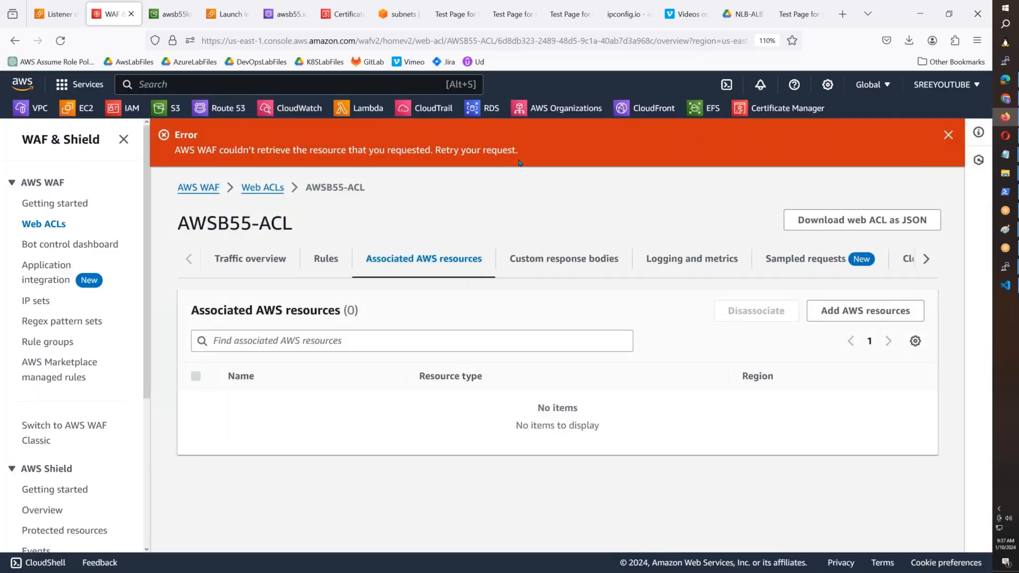
{"action": "left_click_drag", "start_coordinate": [519, 163], "coordinate": [174, 152]}
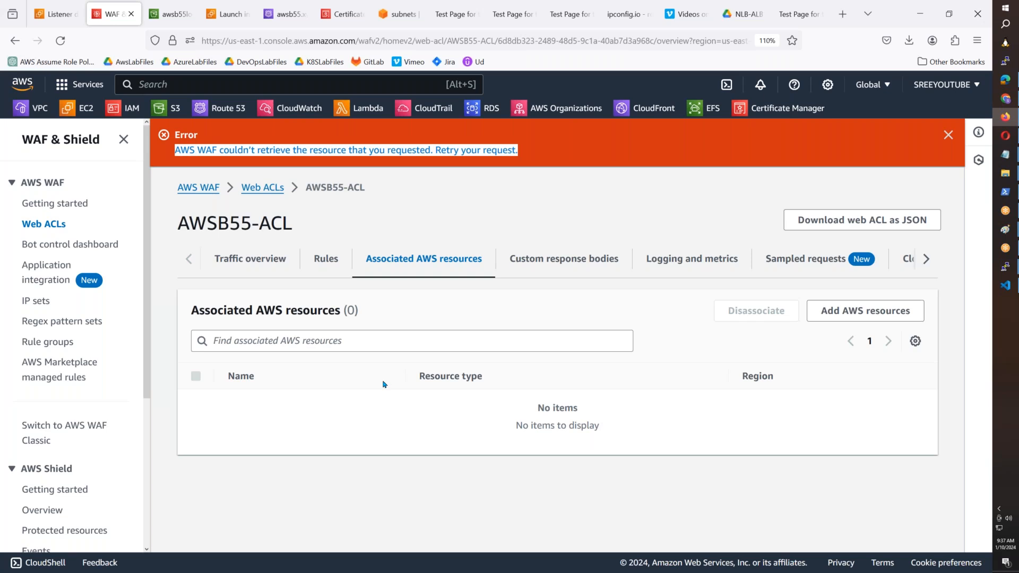
{"action": "left_click", "coordinate": [944, 137]}
- Start a custom rule for AWSB55-ACL with the rule builder and name it BlockEdgeBrowser
{"action": "left_click", "coordinate": [316, 214]}
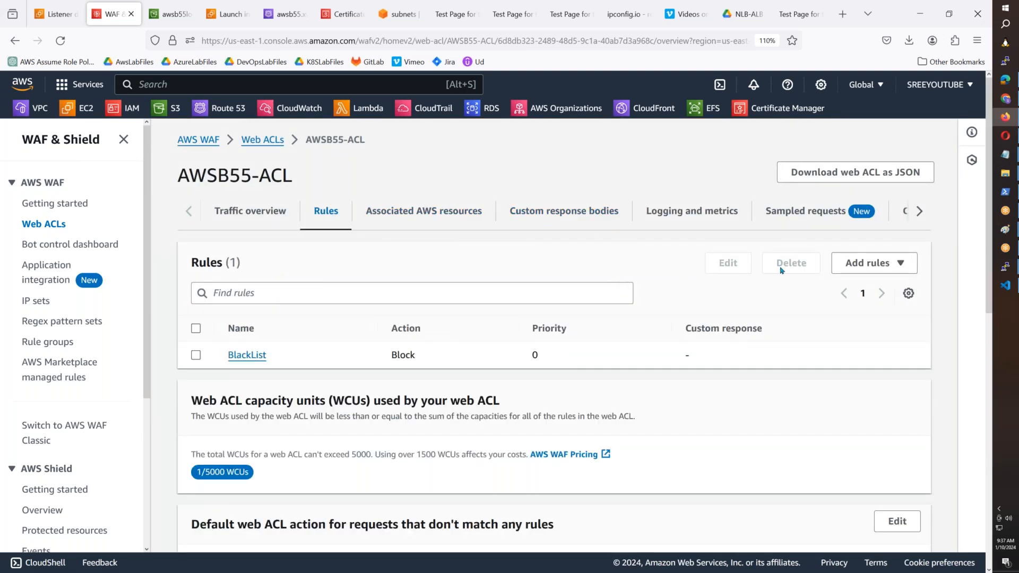
{"action": "left_click", "coordinate": [866, 263]}
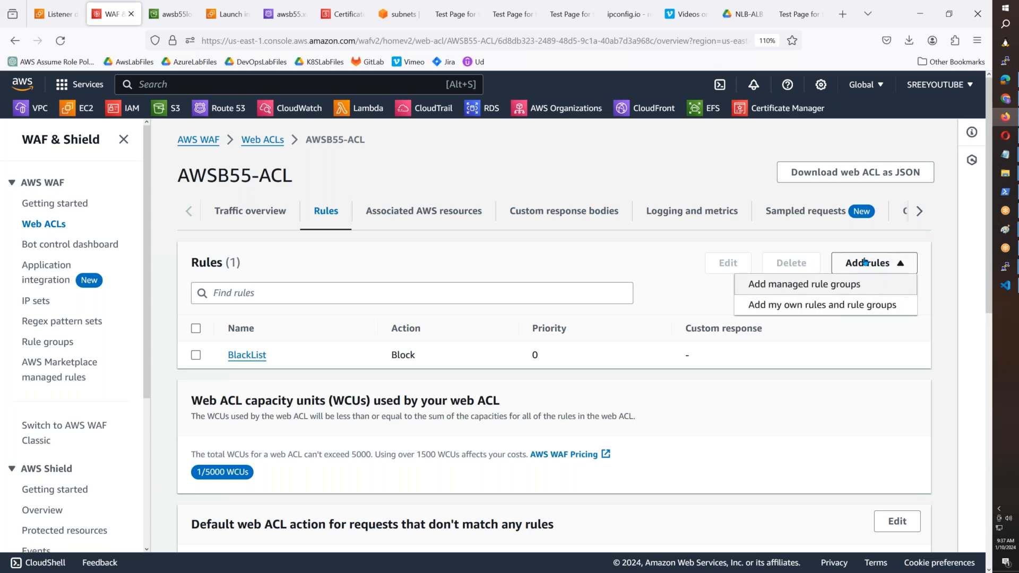
{"action": "left_click", "coordinate": [836, 303]}
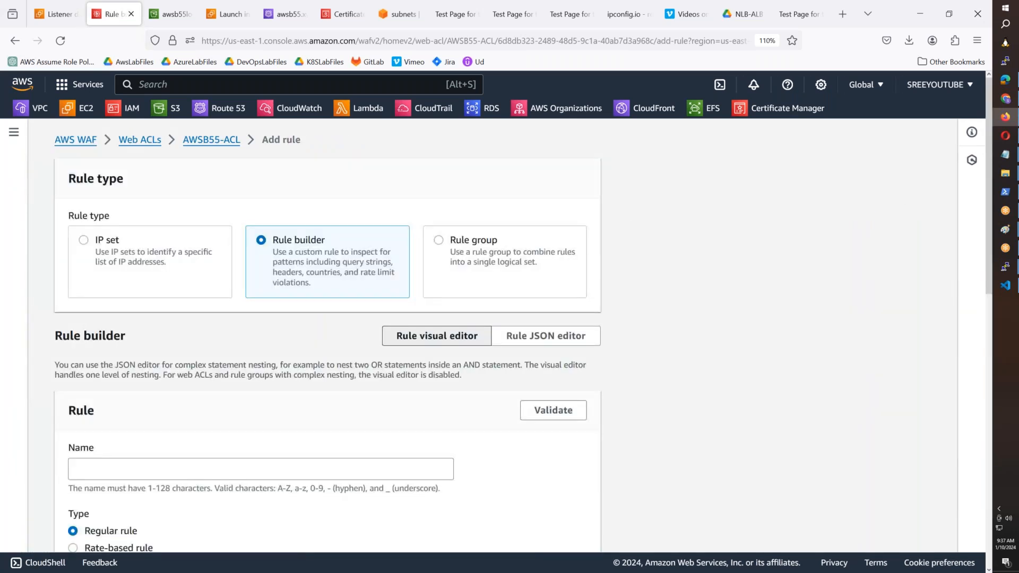
{"action": "scroll", "coordinate": [82, 433], "scroll_direction": "down", "scroll_amount": 2}
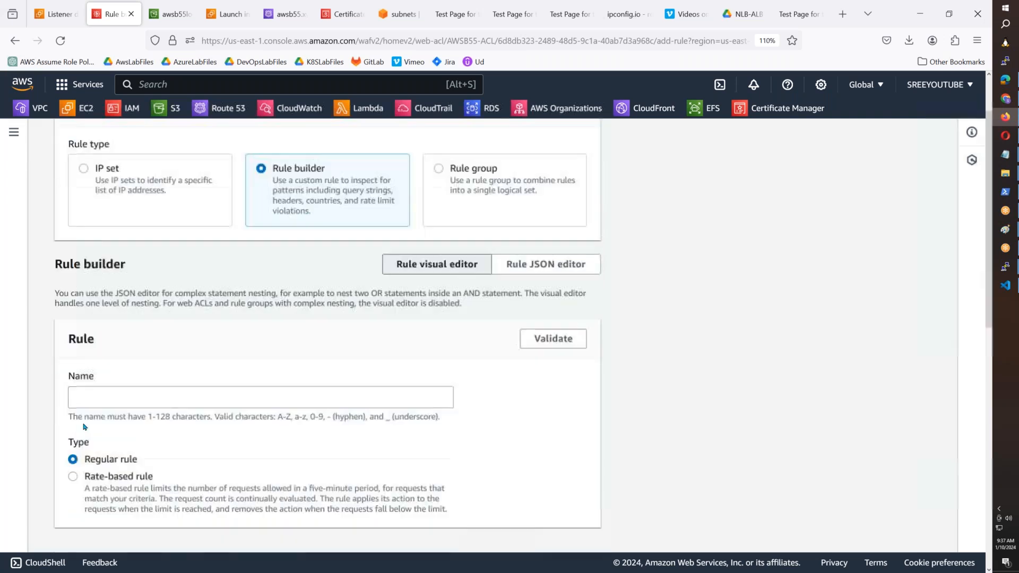
{"action": "left_click", "coordinate": [91, 397]}
{"action": "type", "text": "Bloc"}
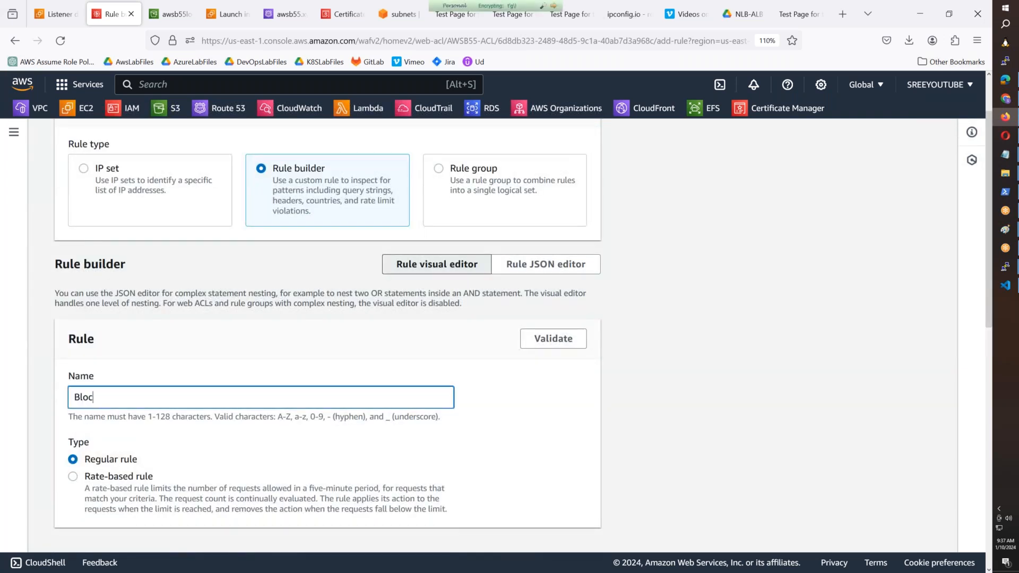
{"action": "type", "text": "kEdgeBrowser"}
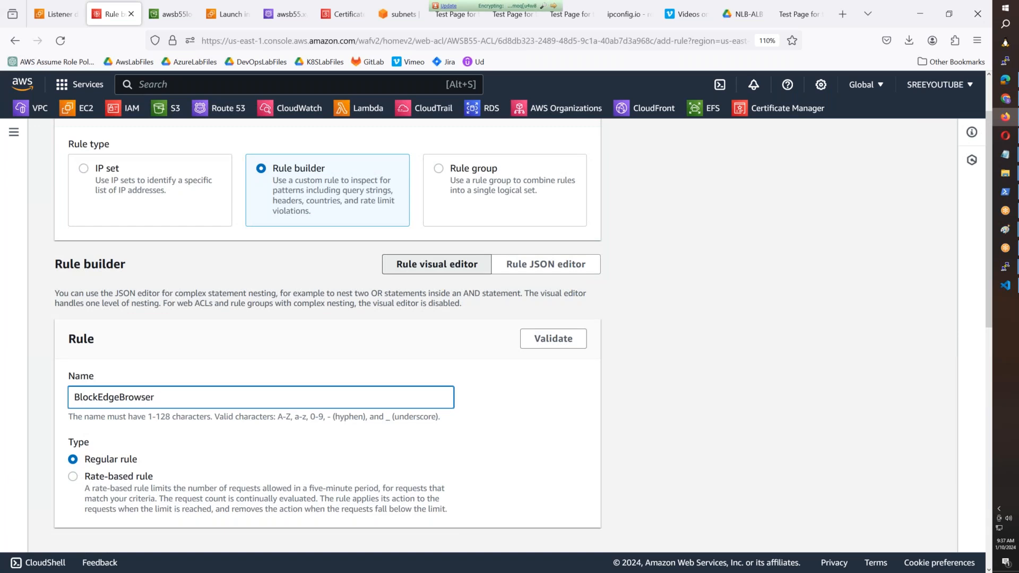
- Set the BlockEdgeBrowser rule's statement to inspect a single header
{"action": "scroll", "coordinate": [328, 335], "scroll_direction": "down", "scroll_amount": 4}
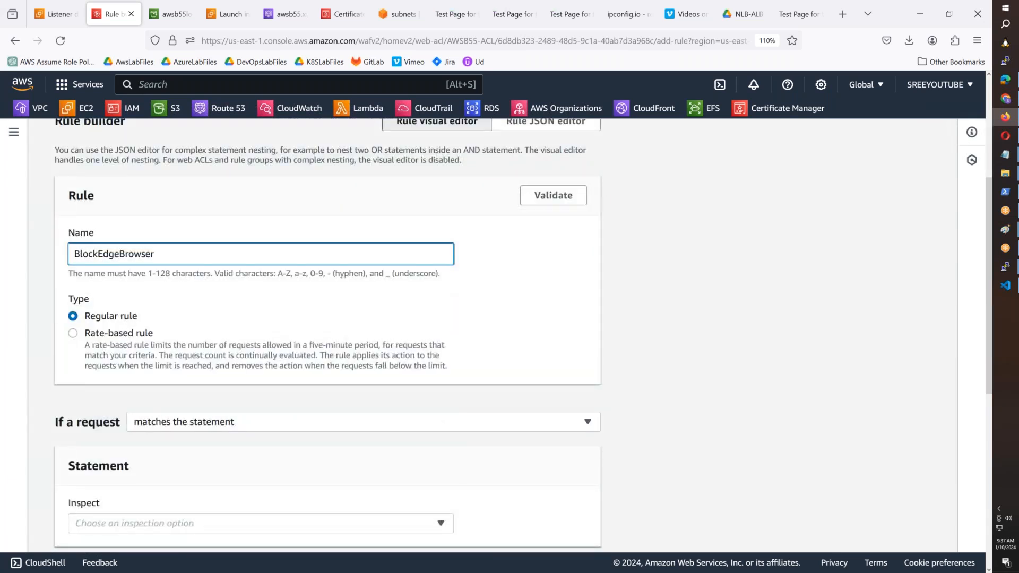
{"action": "scroll", "coordinate": [347, 300], "scroll_direction": "down", "scroll_amount": 2}
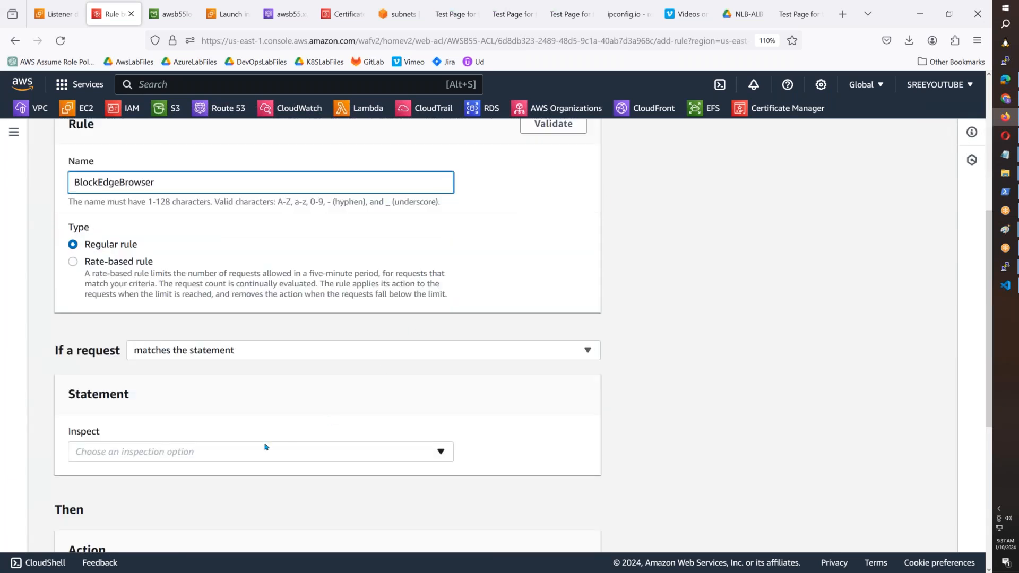
{"action": "left_click", "coordinate": [208, 453]}
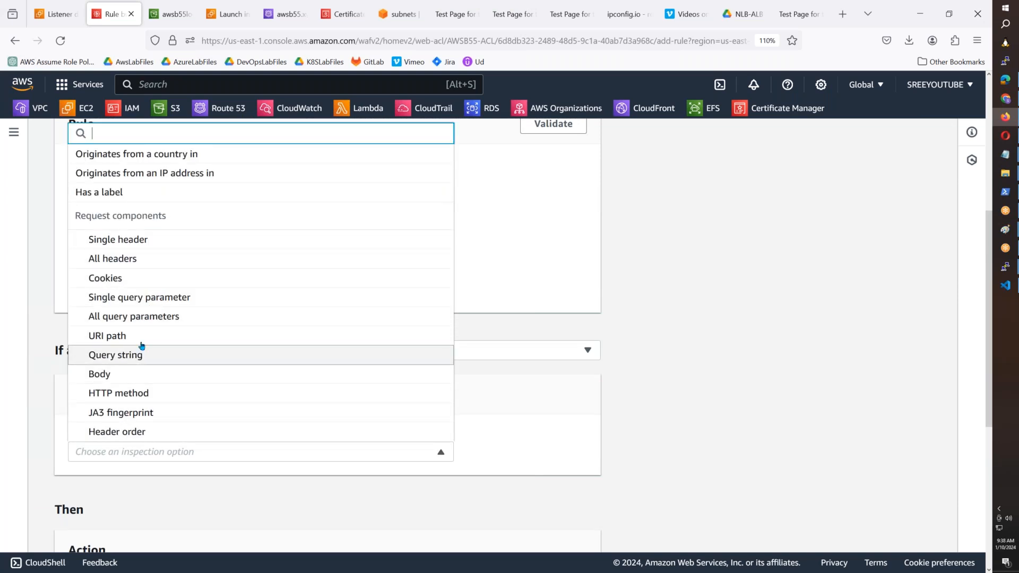
{"action": "left_click", "coordinate": [147, 240]}
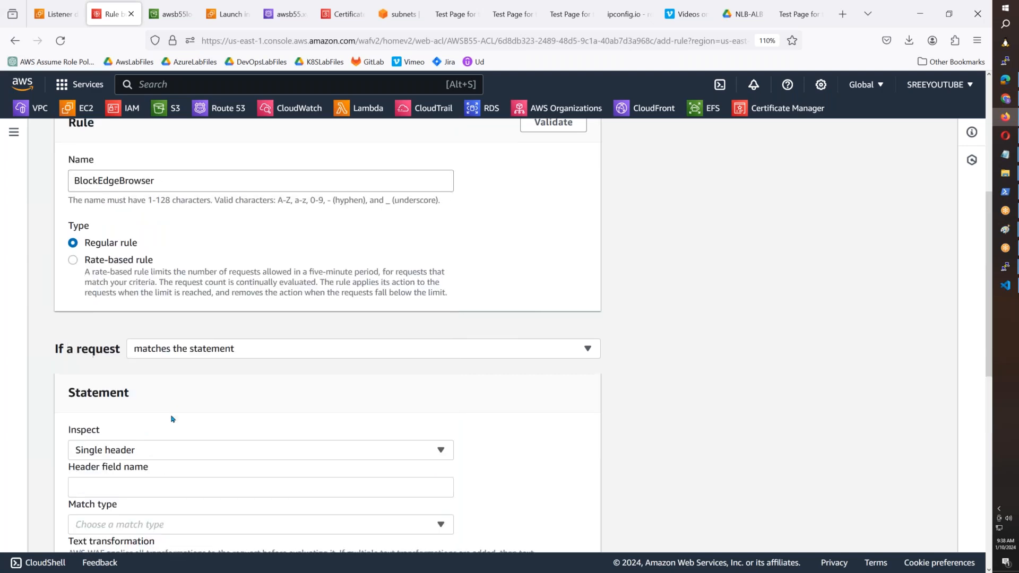
- Copy the header name Sec-Ch-Ua from the awsb55.xyz request headers in Microsoft Edge and enter it in Firefox as the rule's header field name
{"action": "scroll", "coordinate": [170, 417], "scroll_direction": "down", "scroll_amount": 3}
{"action": "left_click", "coordinate": [1006, 80]}
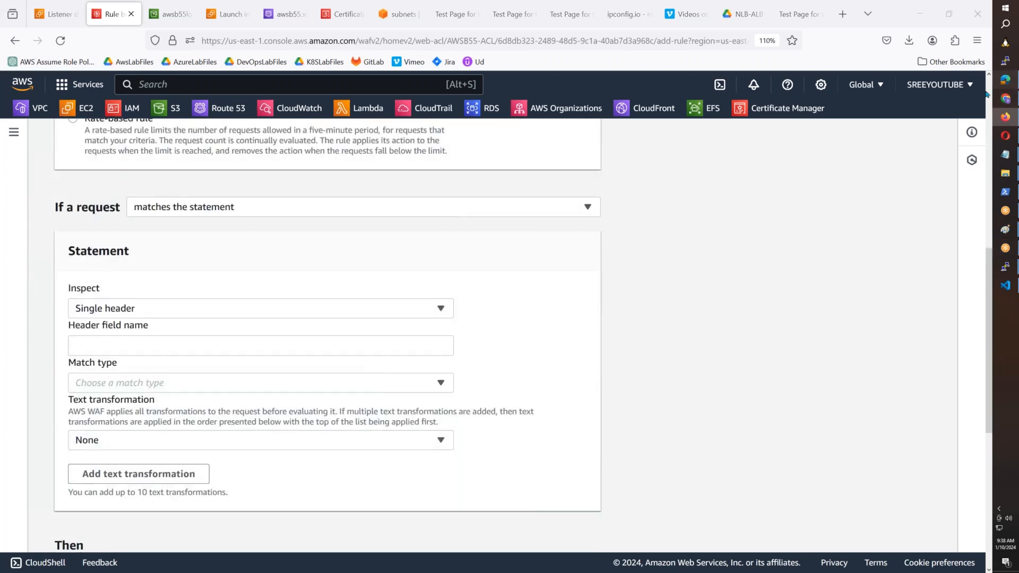
{"action": "left_click", "coordinate": [441, 253]}
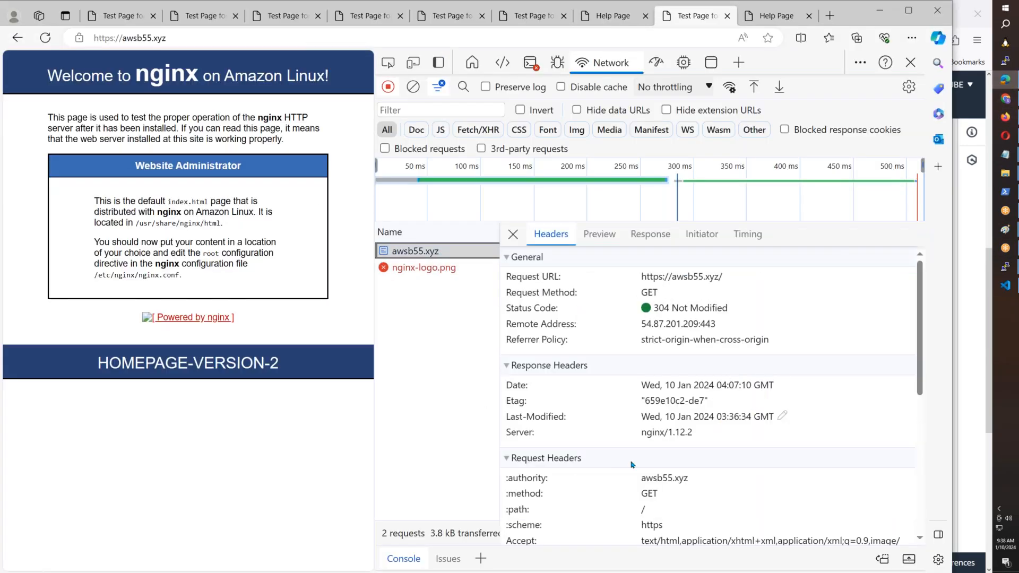
{"action": "scroll", "coordinate": [609, 471], "scroll_direction": "down", "scroll_amount": 1}
{"action": "scroll", "coordinate": [609, 471], "scroll_direction": "up", "scroll_amount": 1}
{"action": "scroll", "coordinate": [584, 459], "scroll_direction": "down", "scroll_amount": 5}
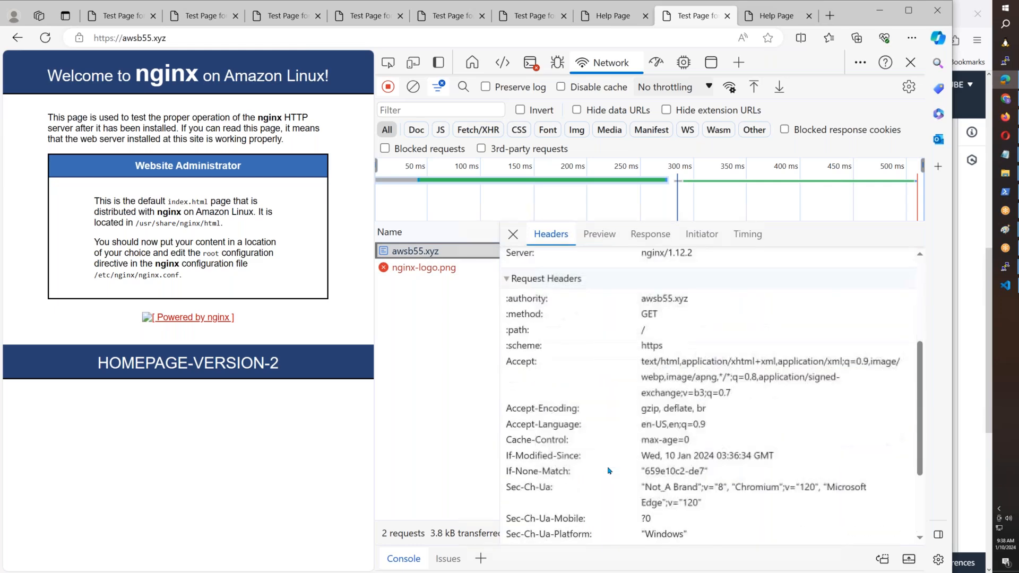
{"action": "left_click_drag", "start_coordinate": [551, 445], "coordinate": [507, 447]}
{"action": "key", "text": "ctrl+c"}
{"action": "key", "text": "alt+Tab"}
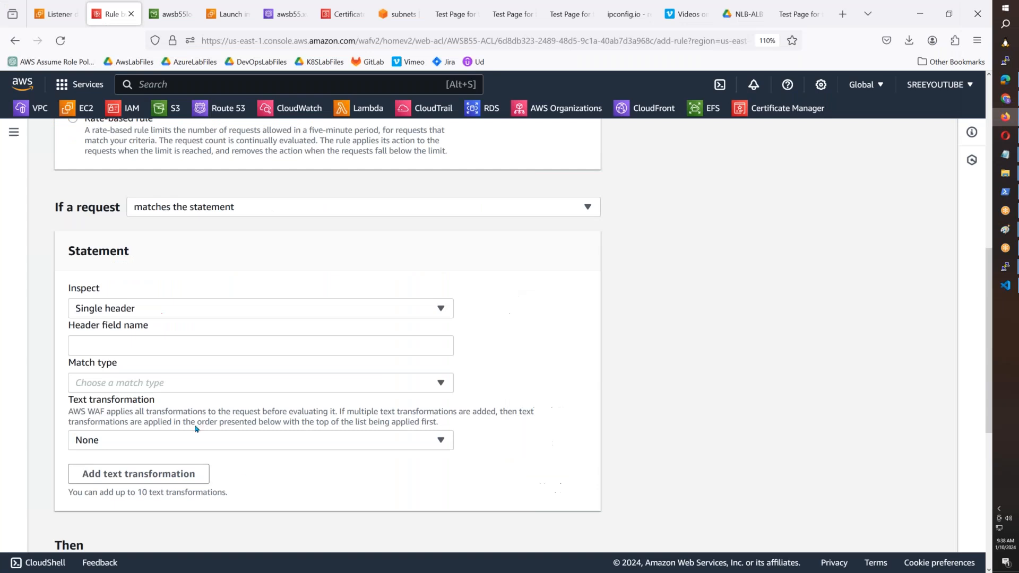
{"action": "left_click", "coordinate": [103, 344]}
{"action": "key", "text": "ctrl+v"}
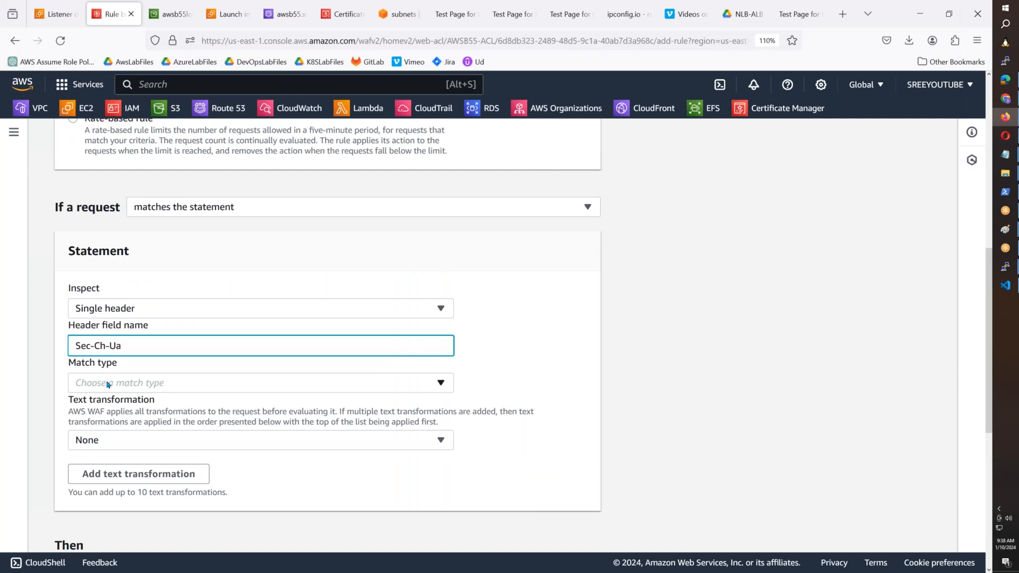
- Set the match type to Contains string with Microsoft Edge, copied from the header value in Edge, and save the blocking rule with its priority
{"action": "left_click", "coordinate": [108, 384]}
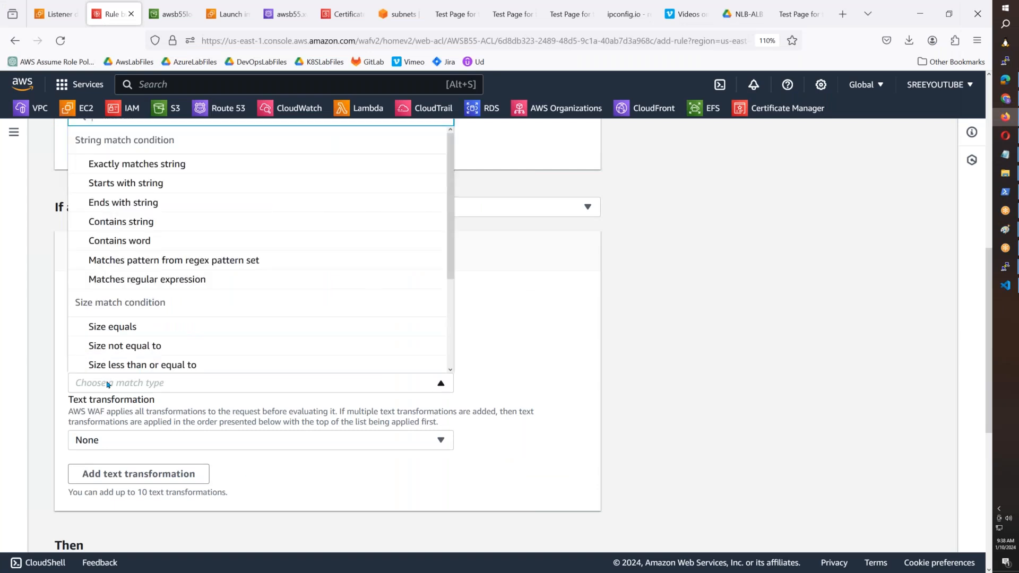
{"action": "left_click", "coordinate": [138, 231]}
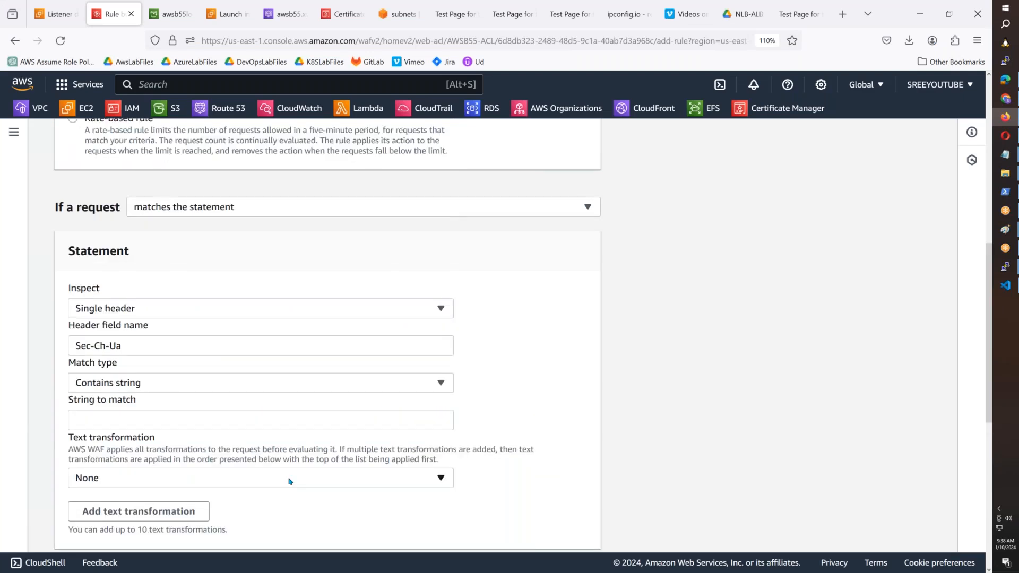
{"action": "key", "text": "alt+Tab"}
{"action": "left_click_drag", "start_coordinate": [826, 448], "coordinate": [681, 467]}
{"action": "key", "text": "ctrl+c"}
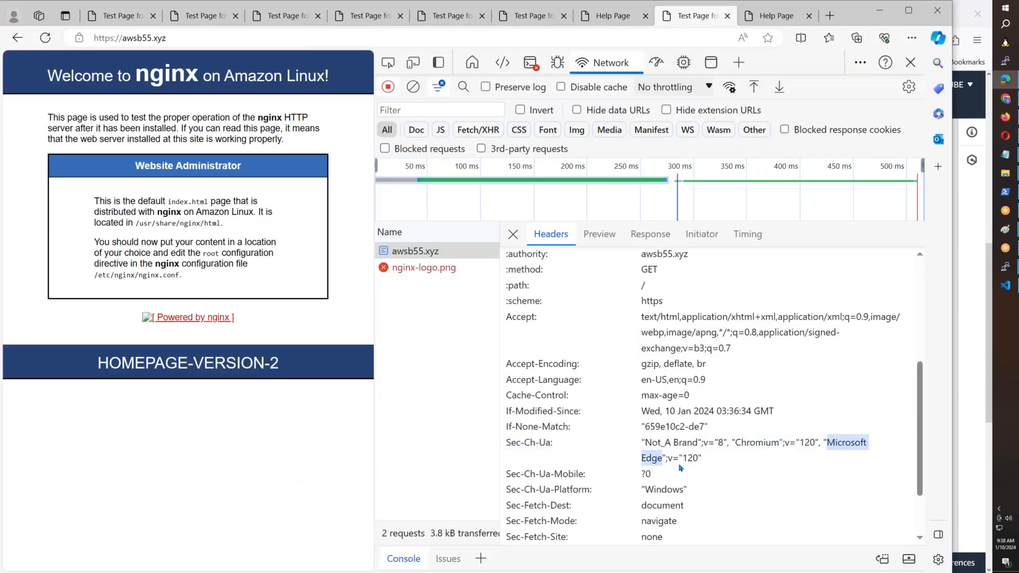
{"action": "key", "text": "alt+Tab"}
{"action": "left_click", "coordinate": [201, 419]}
{"action": "key", "text": "ctrl+v"}
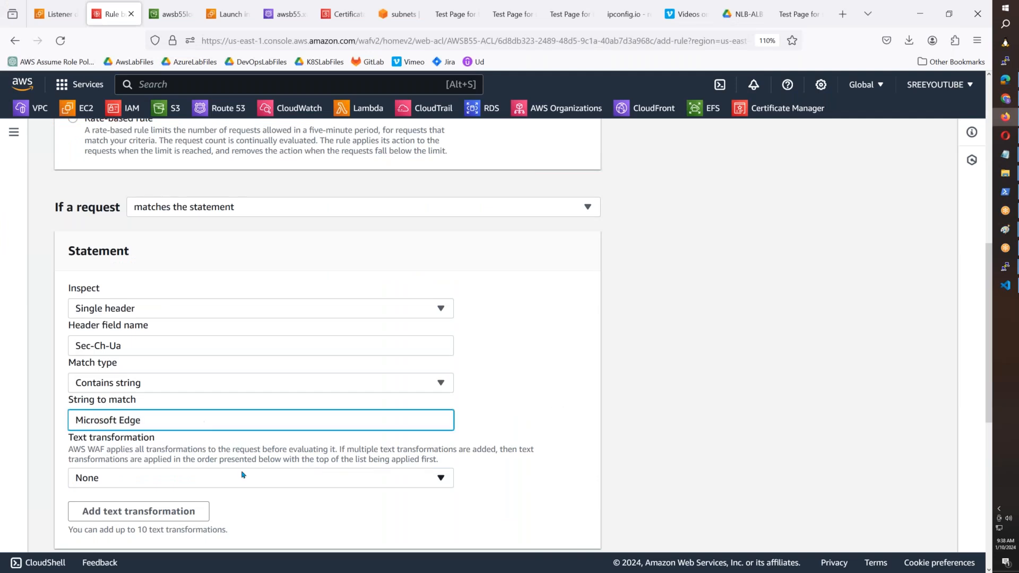
{"action": "scroll", "coordinate": [242, 474], "scroll_direction": "down", "scroll_amount": 7}
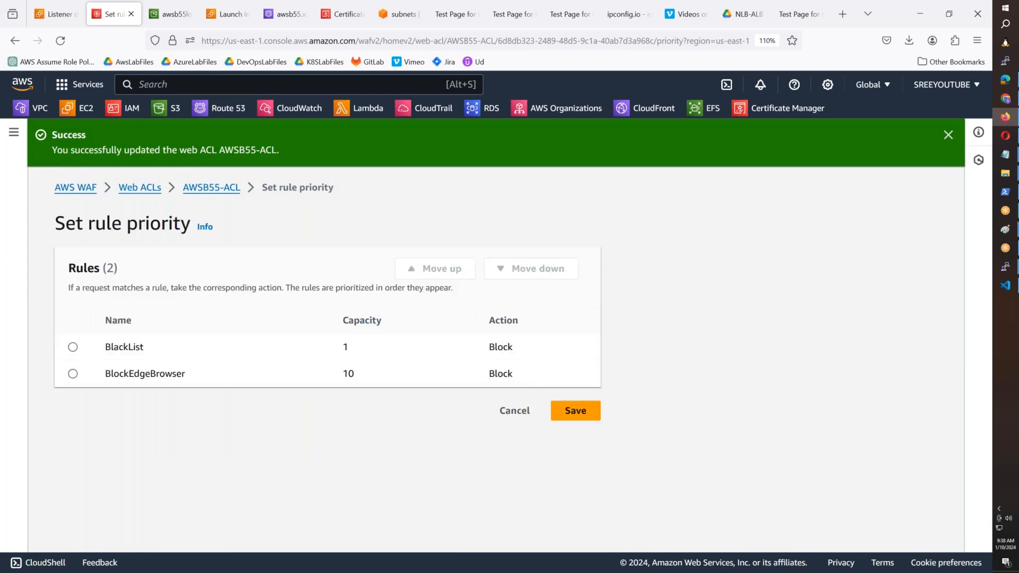
{"action": "left_click", "coordinate": [584, 416]}
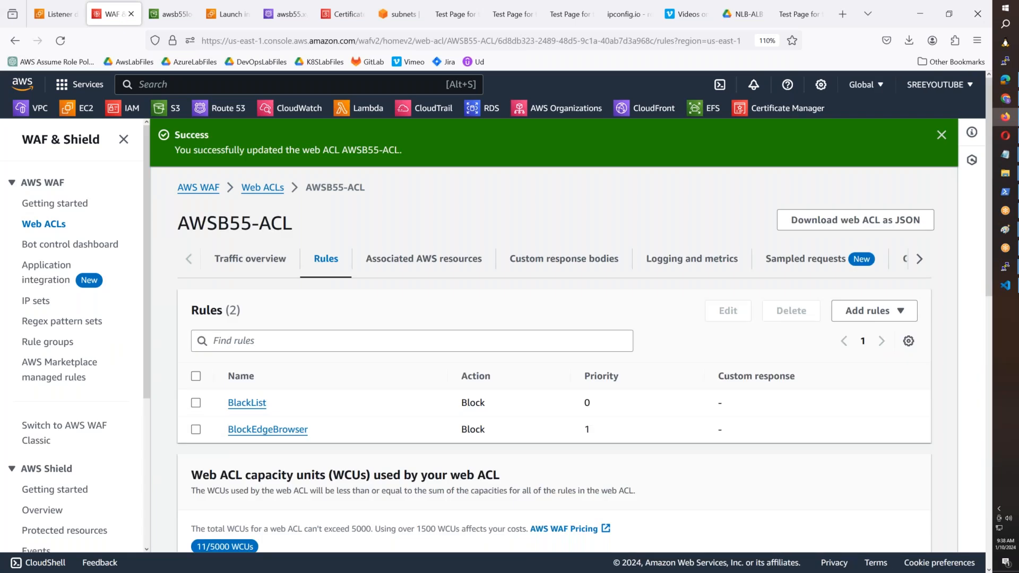
- Associate the application load balancer AWSB55-NLB with AWSB55-ACL as an AWS resource
{"action": "left_click", "coordinate": [436, 267]}
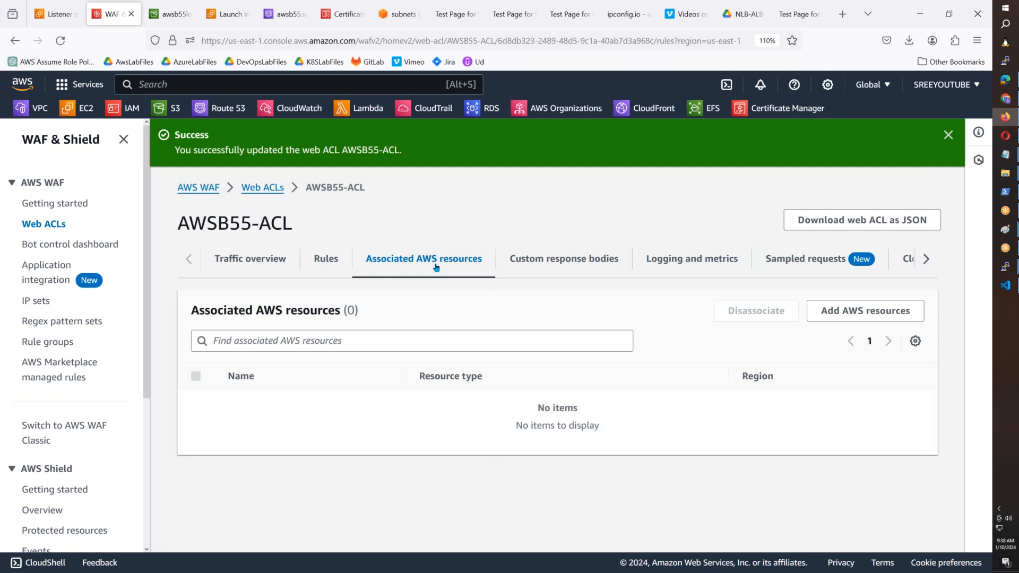
{"action": "left_click", "coordinate": [948, 136]}
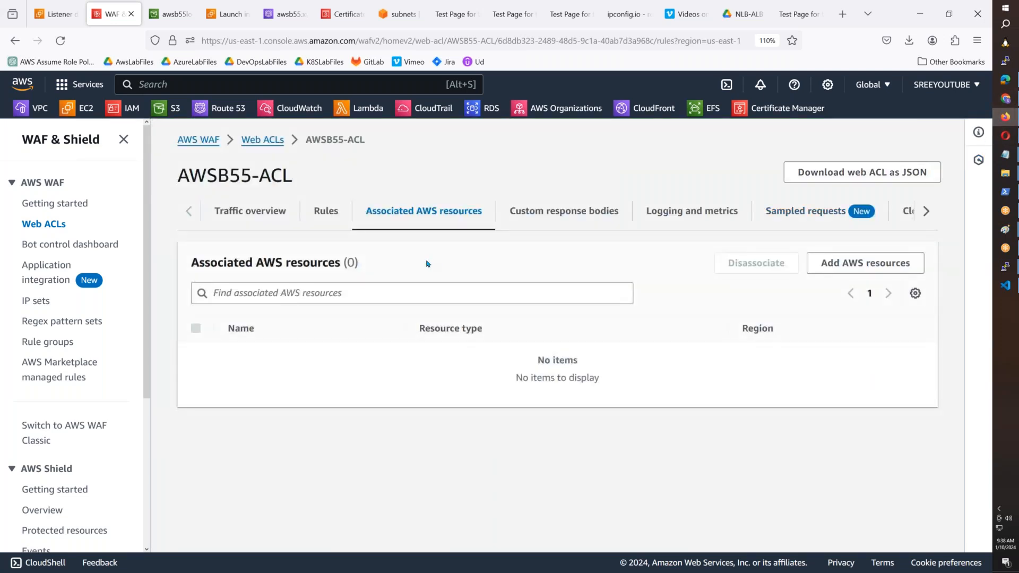
{"action": "left_click", "coordinate": [823, 273]}
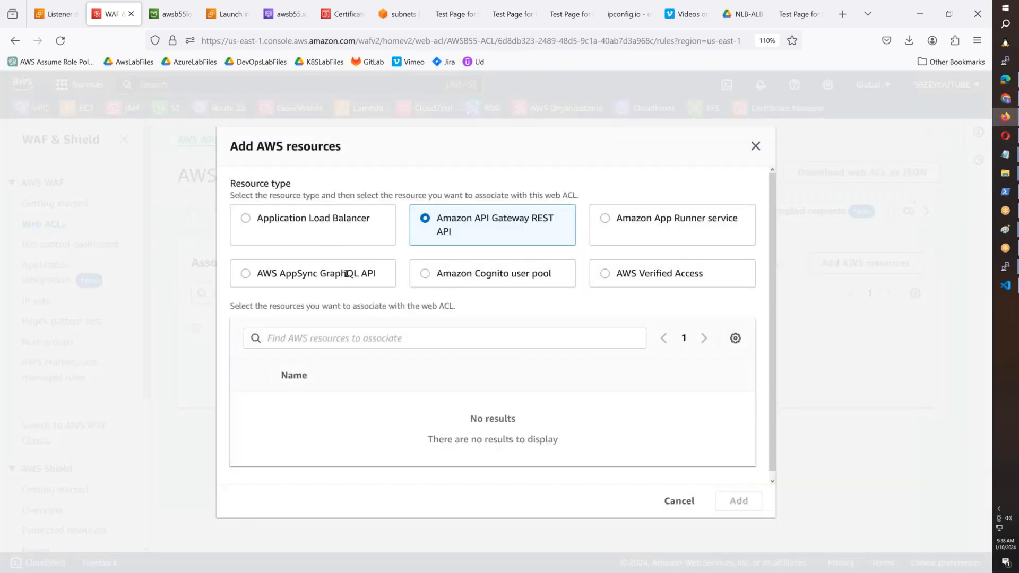
{"action": "left_click", "coordinate": [328, 228]}
{"action": "left_click", "coordinate": [247, 426]}
{"action": "left_click", "coordinate": [734, 482]}
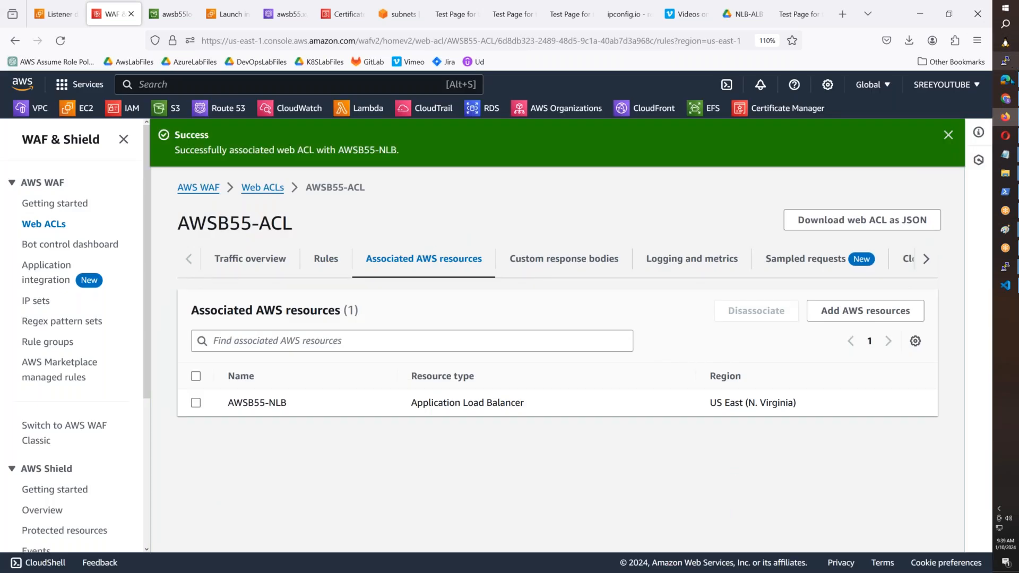
- Return to the awsb55.xyz test page in Firefox and reload it to check whether access is blocked
{"action": "left_click", "coordinate": [791, 14]}
{"action": "left_click", "coordinate": [60, 41]}
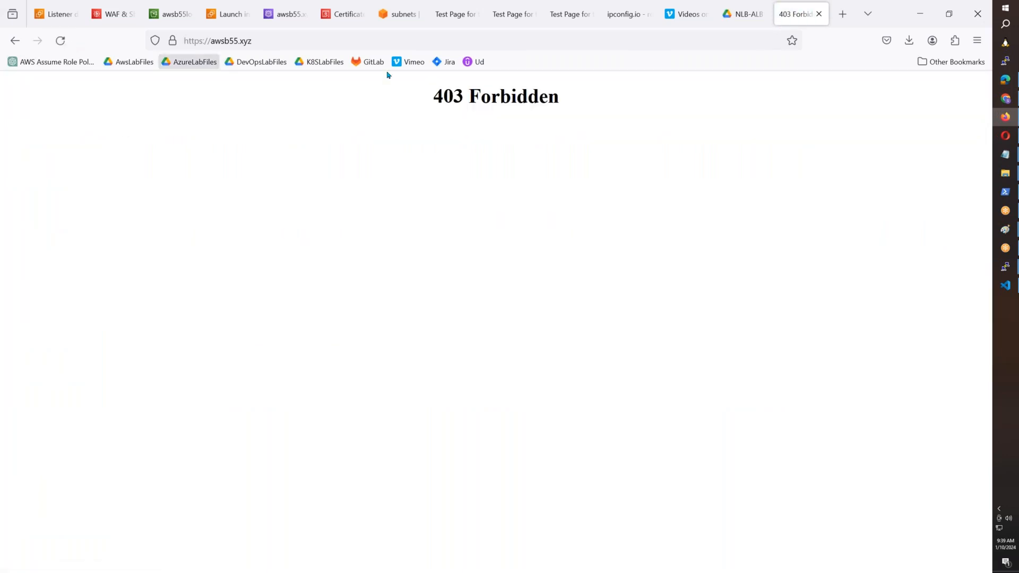
{"action": "left_click_drag", "start_coordinate": [571, 103], "coordinate": [359, 91]}
{"action": "left_click", "coordinate": [1015, 269]}
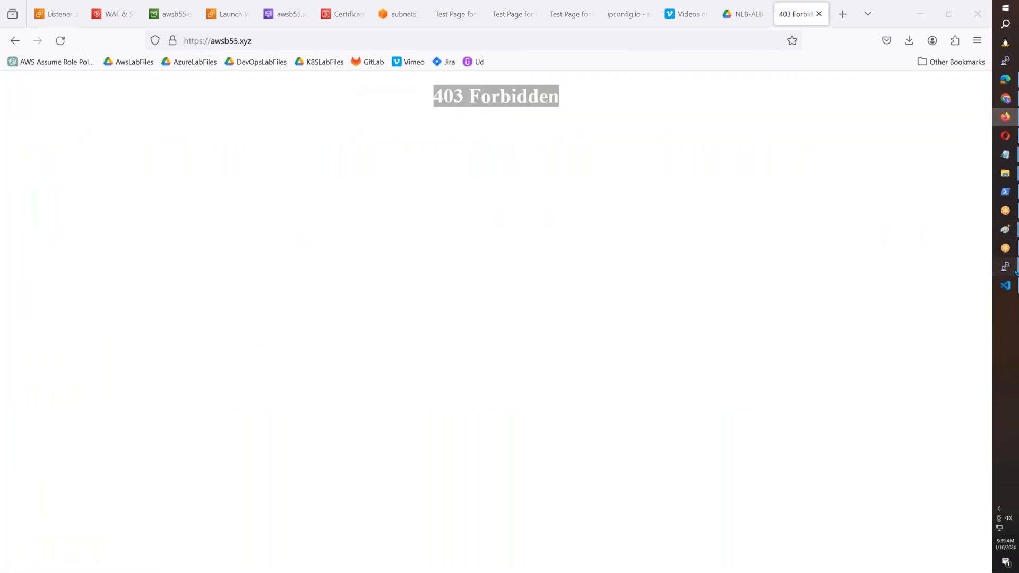
{"action": "type", "text": "curl https://www.awsb55.xyz"}
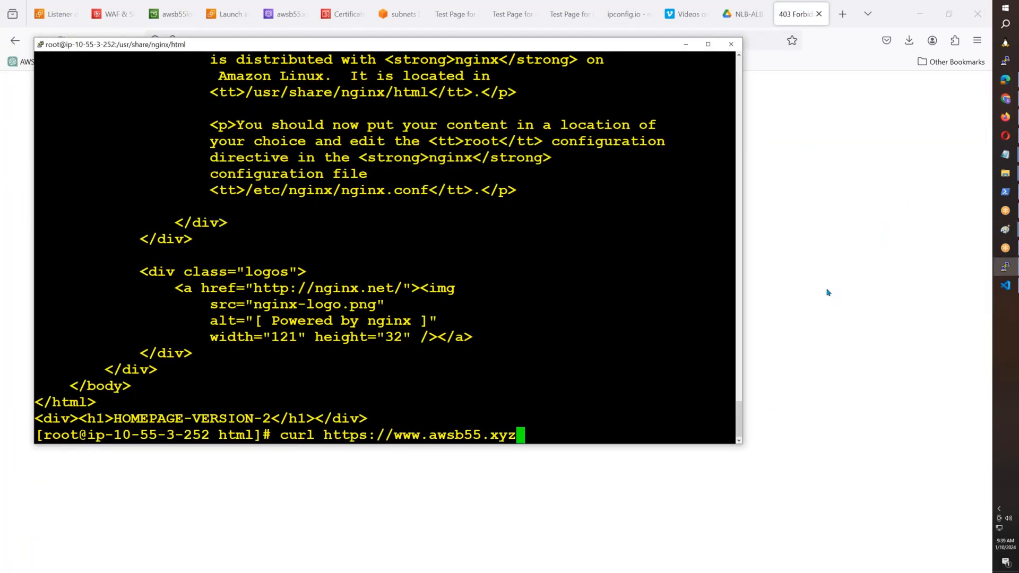
{"action": "key", "text": "Return"}
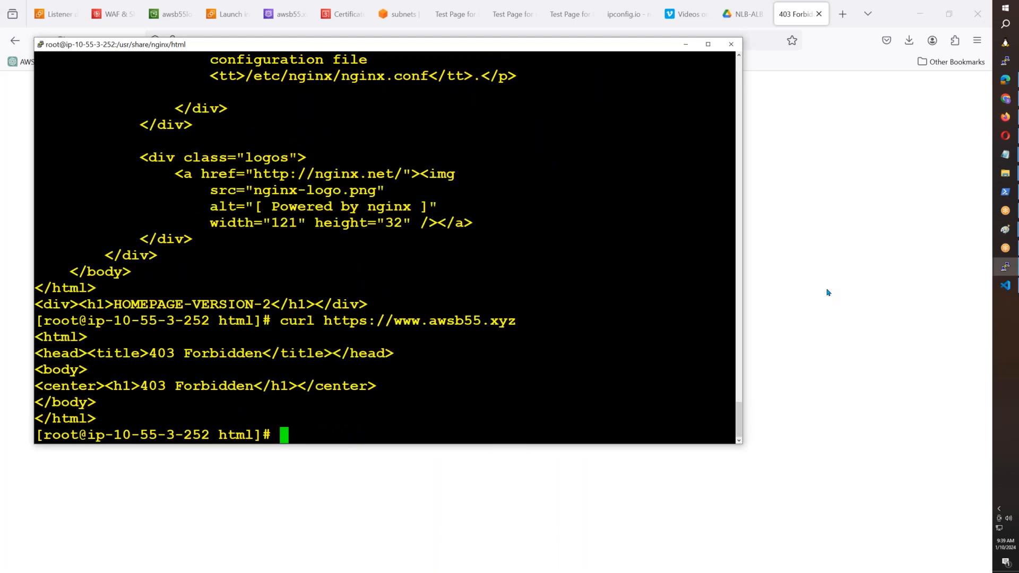
{"action": "key", "text": "ctrl+l"}
{"action": "key", "text": "Up"}
{"action": "key", "text": "Return"}
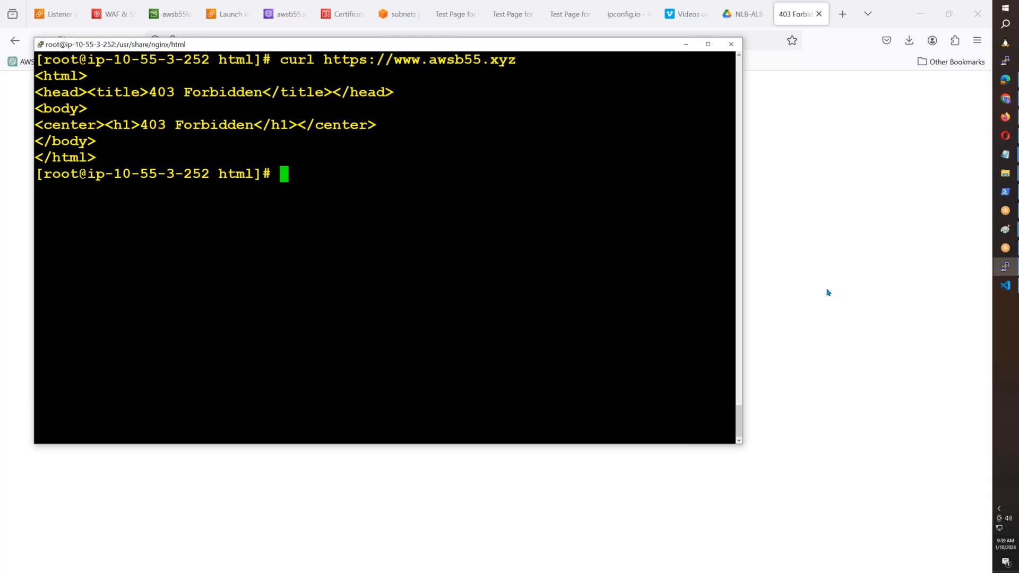
- Switch to Chrome, load awsb55.xyz in the new tab and dismiss the page-restore and translation pop-ups
{"action": "left_click", "coordinate": [1006, 98]}
{"action": "left_click", "coordinate": [482, 13]}
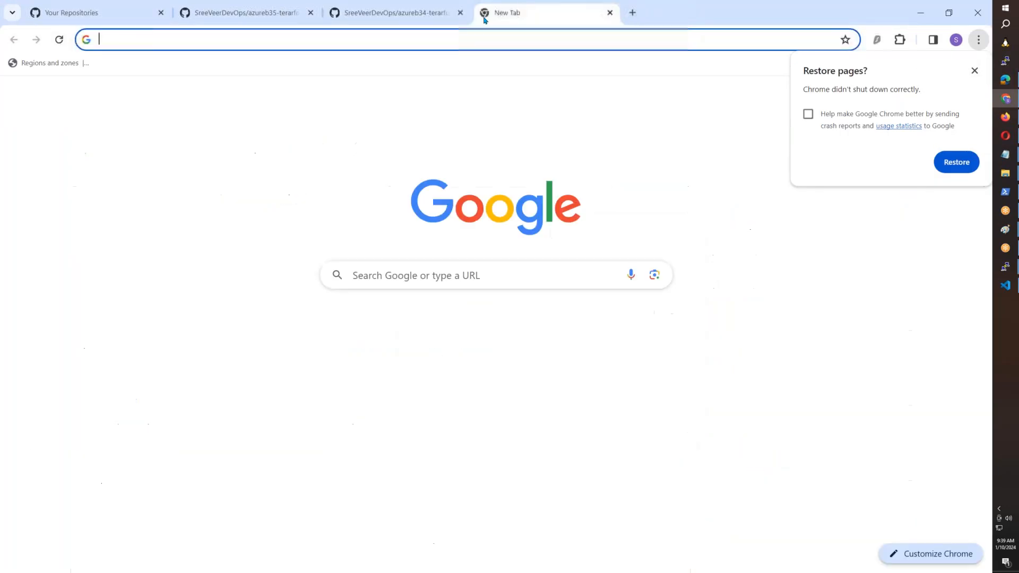
{"action": "type", "text": "awsb55.xyz"}
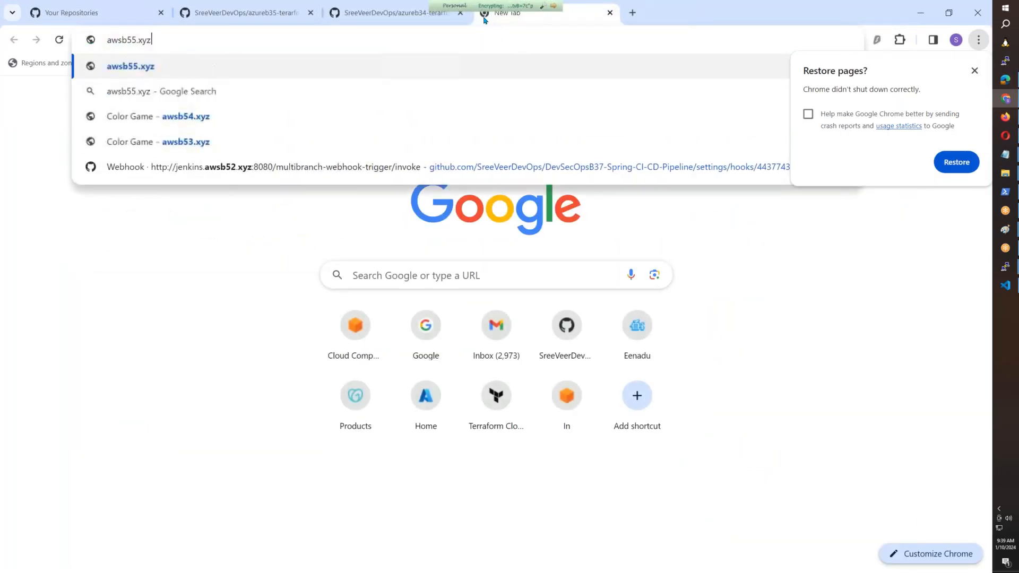
{"action": "key", "text": "Return"}
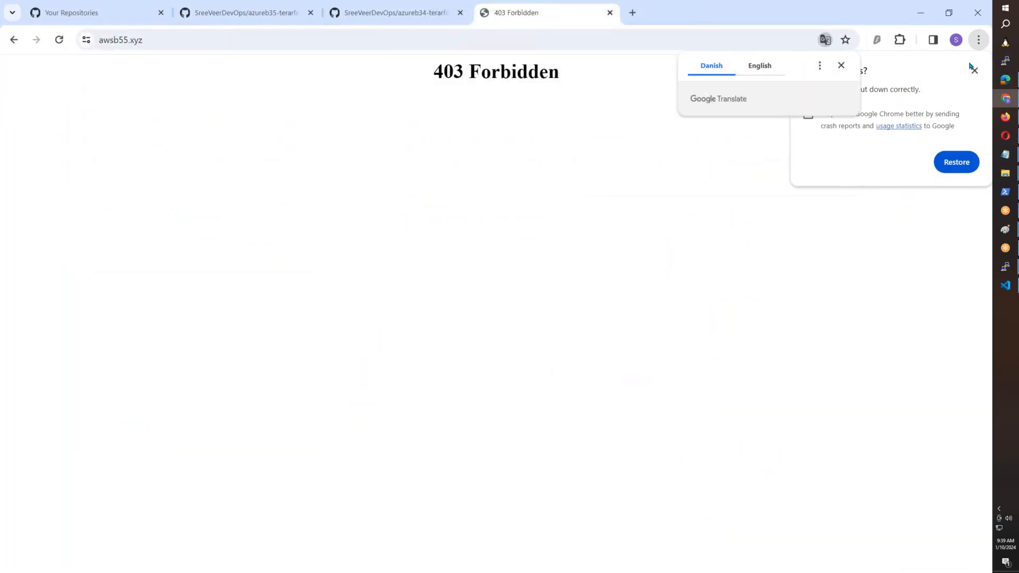
{"action": "left_click", "coordinate": [974, 71]}
{"action": "left_click", "coordinate": [925, 181]}
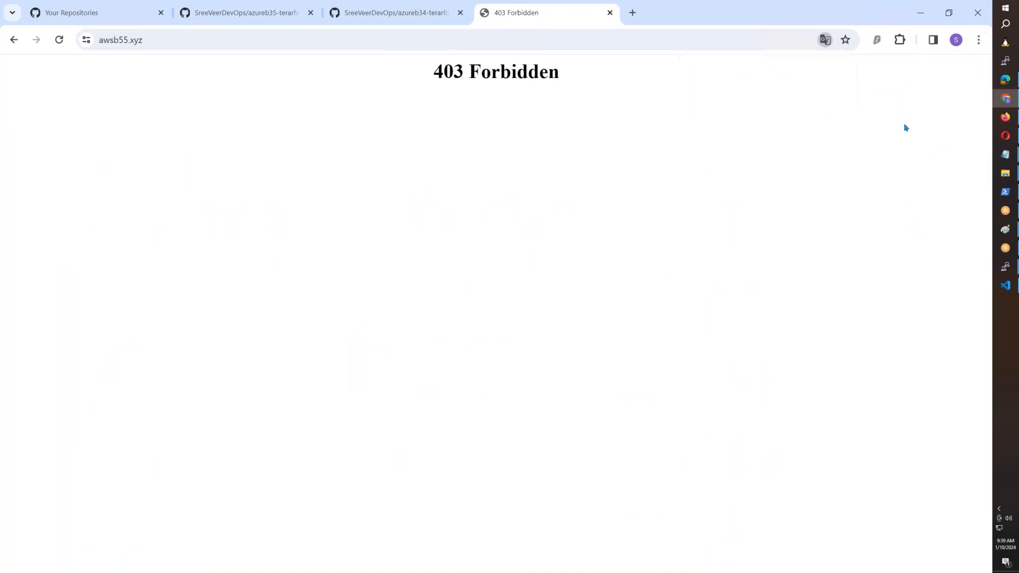
- Quick-connect the VPN extension in Chrome, reload awsb55.xyz through it and dismiss the translation pop-up
{"action": "left_click", "coordinate": [878, 42]}
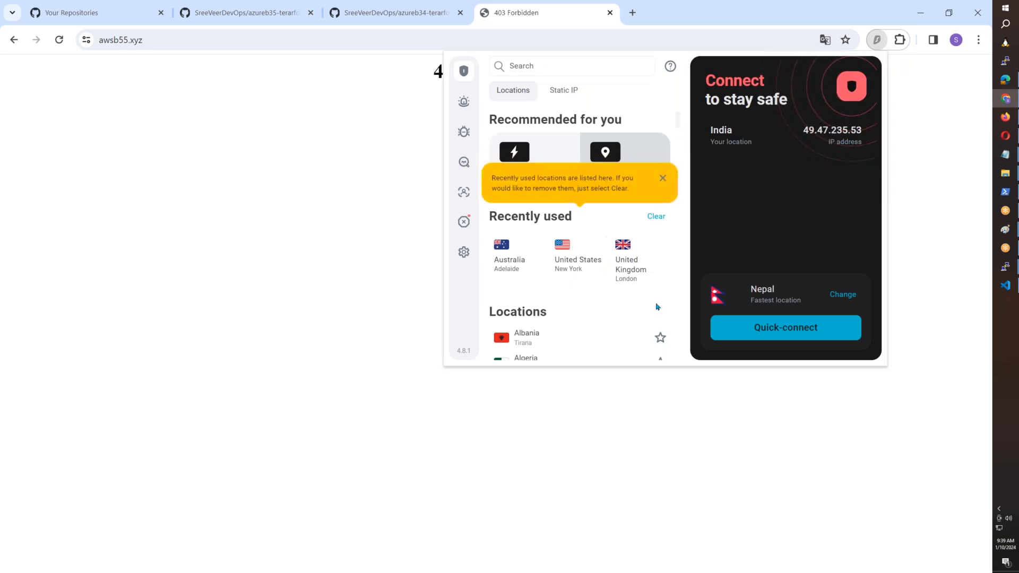
{"action": "left_click", "coordinate": [791, 328]}
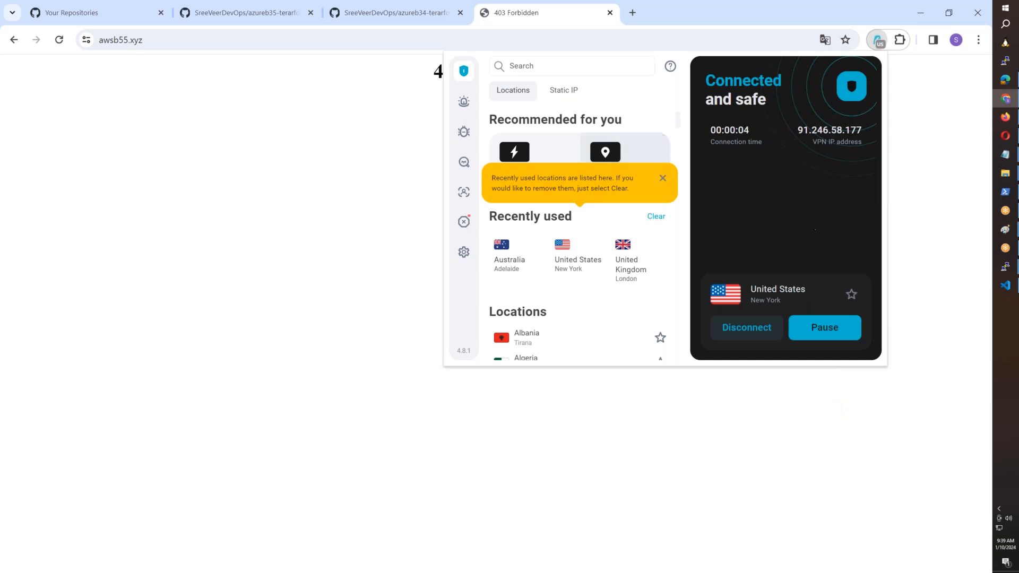
{"action": "left_click", "coordinate": [58, 41]}
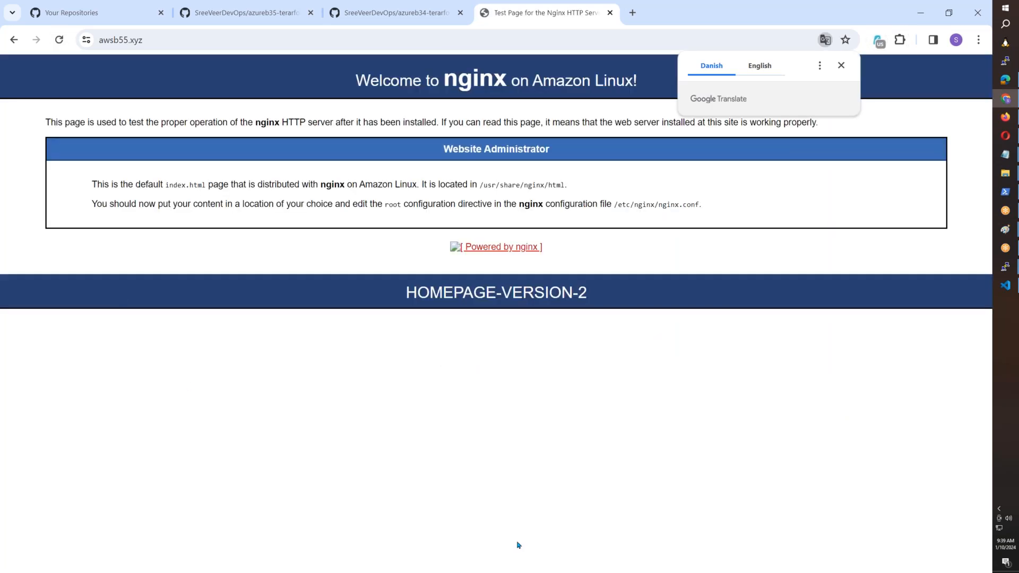
{"action": "left_click", "coordinate": [553, 492]}
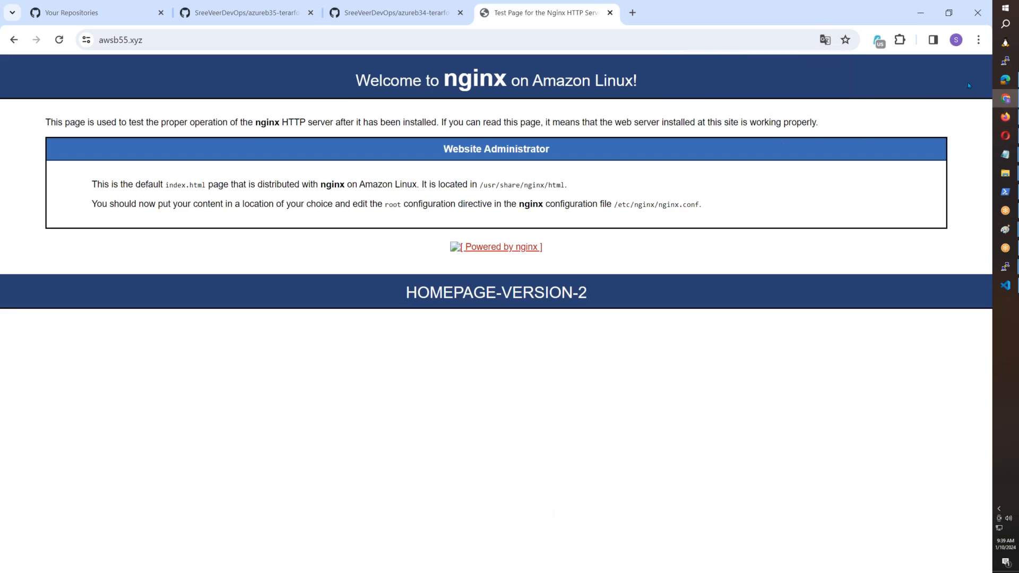
- Switch to Microsoft Edge, reload awsb55.xyz and examine the response status and Sec-Ch-Ua request header of the awsb55.xyz request
{"action": "left_click", "coordinate": [1012, 82]}
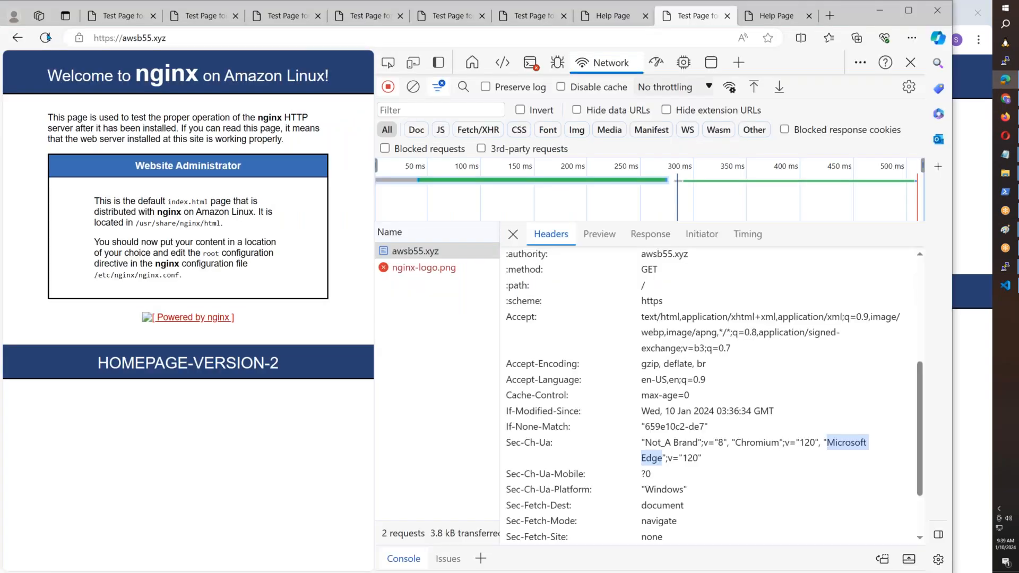
{"action": "left_click", "coordinate": [46, 38]}
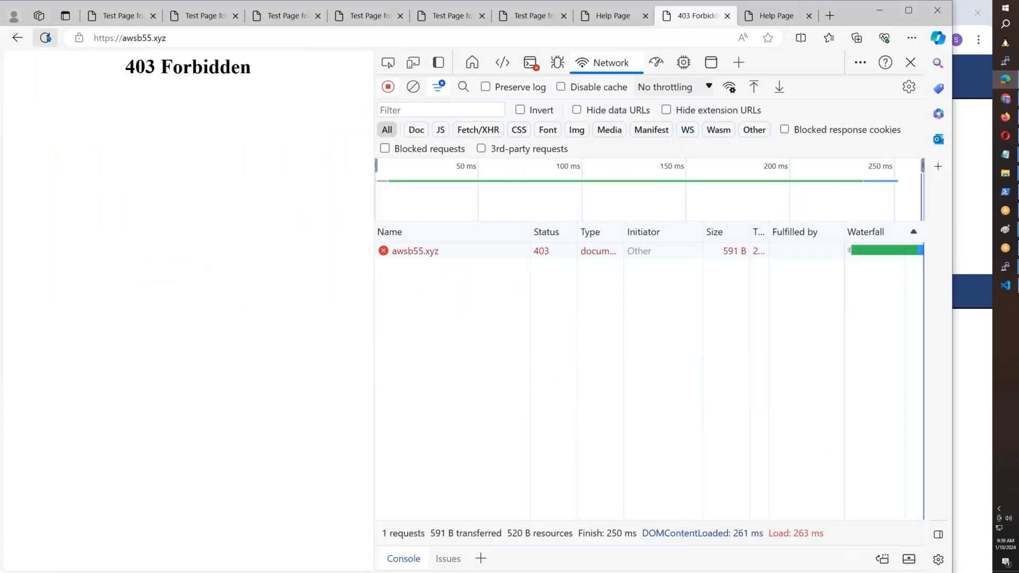
{"action": "left_click", "coordinate": [420, 252]}
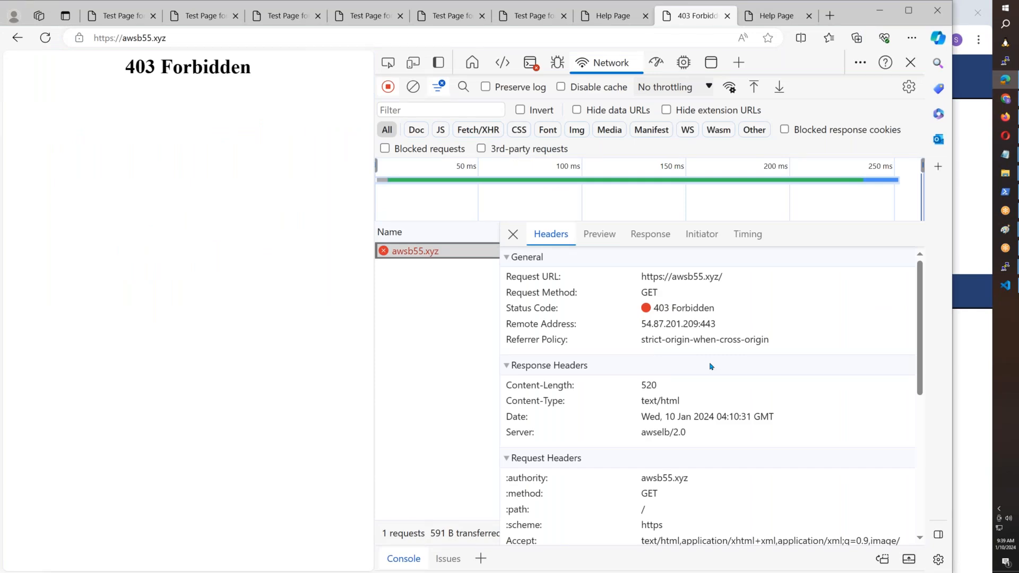
{"action": "scroll", "coordinate": [711, 366], "scroll_direction": "down", "scroll_amount": 5}
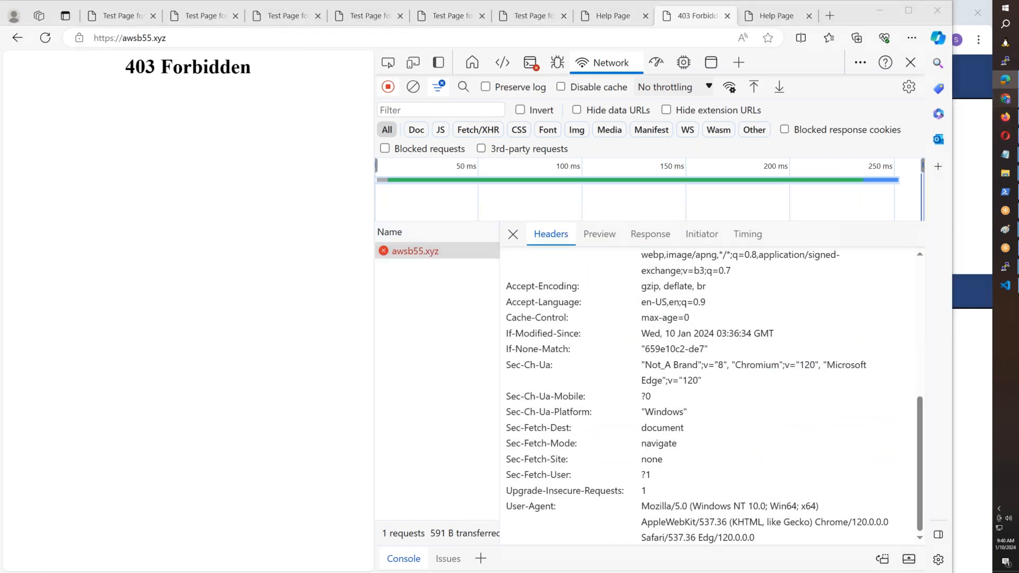
- Return to AWSB55-ACL in Firefox, start adding managed rule groups to its rules and expand the AWS managed rule groups
{"action": "left_click", "coordinate": [1006, 99]}
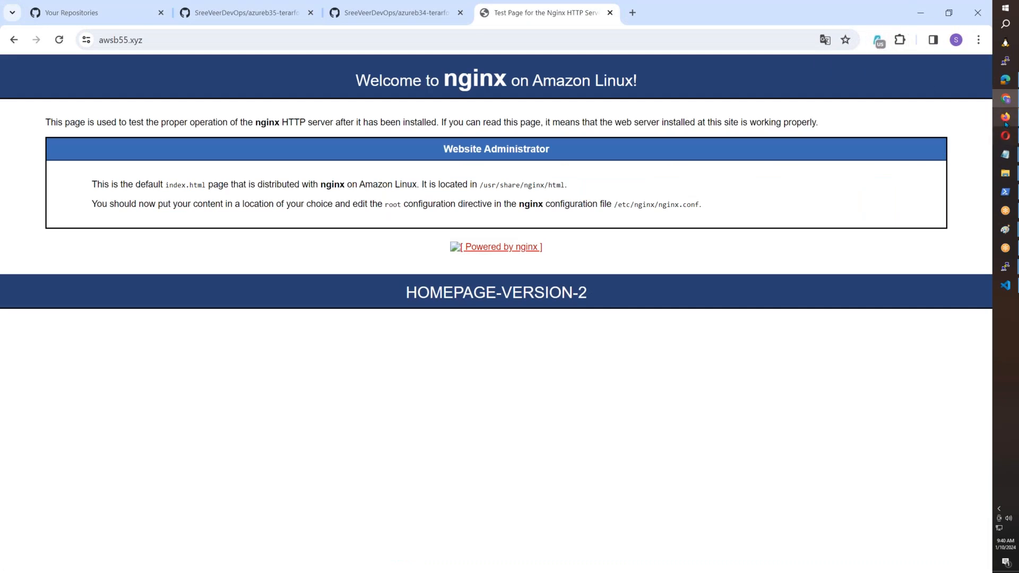
{"action": "mouse_move", "coordinate": [1006, 117]}
{"action": "left_click", "coordinate": [947, 135]}
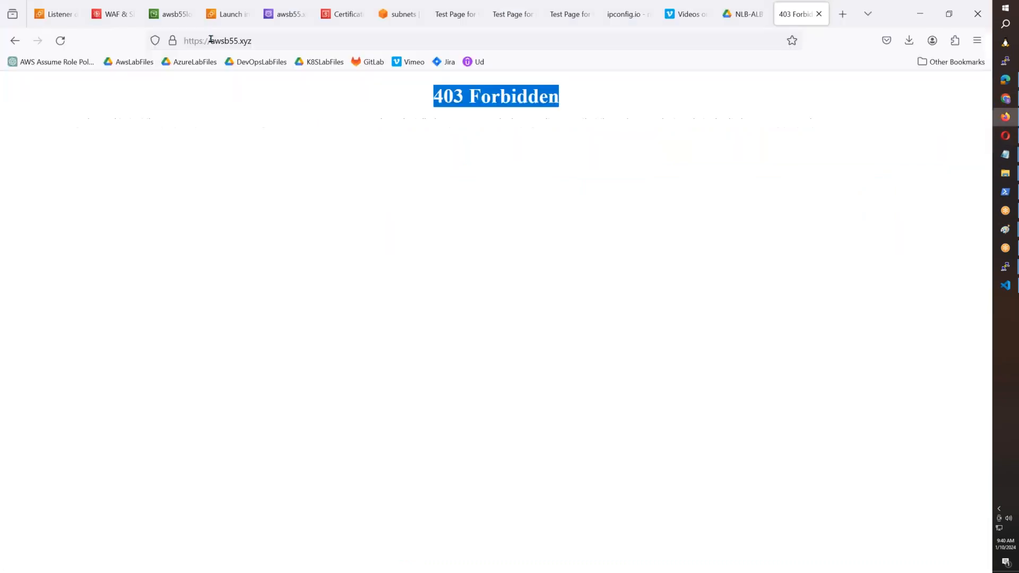
{"action": "left_click", "coordinate": [102, 23]}
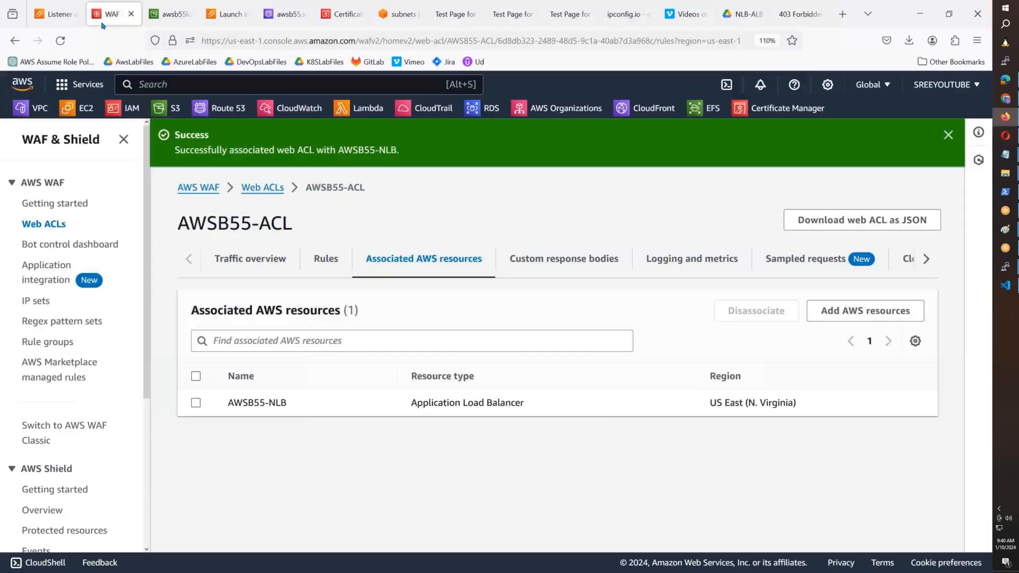
{"action": "left_click", "coordinate": [312, 264]}
{"action": "left_click", "coordinate": [885, 313]}
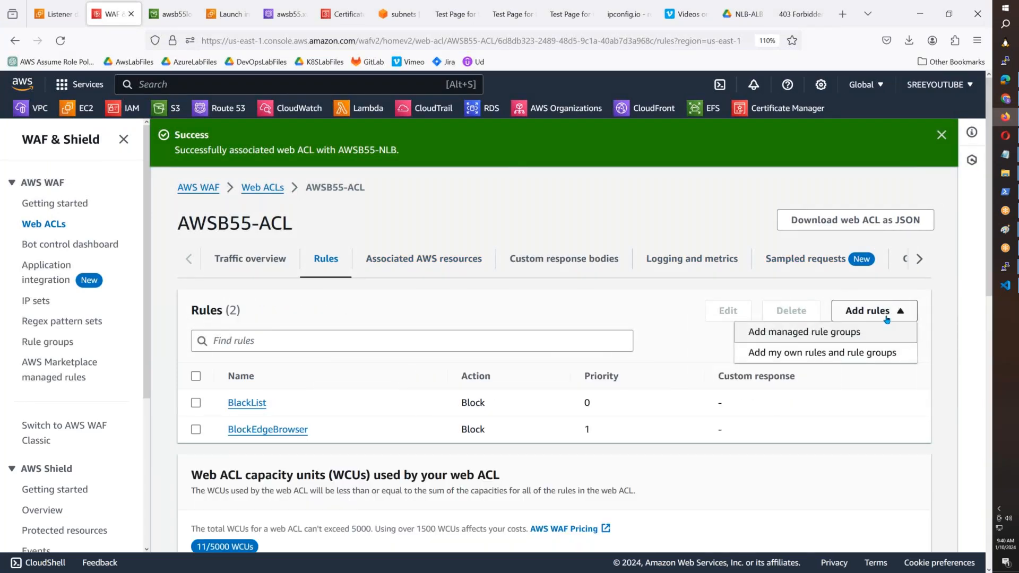
{"action": "left_click", "coordinate": [812, 335]}
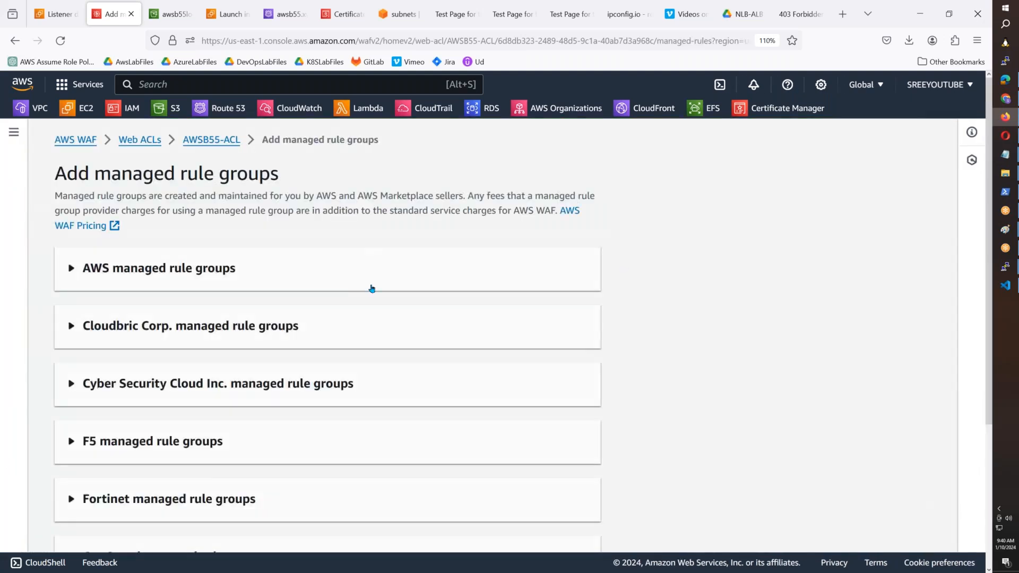
{"action": "left_click", "coordinate": [235, 268]}
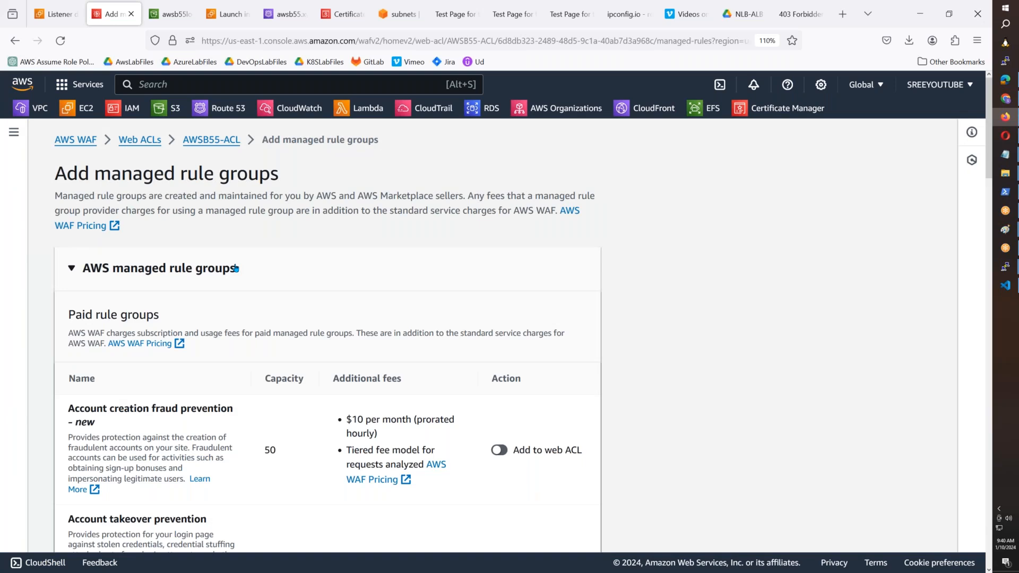
- Find the Anonymous IP list rule group by searching the page for prox, and add it to the web ACL
{"action": "key", "text": "ctrl+f"}
{"action": "type", "text": "proxc"}
{"action": "key", "text": "BackSpace"}
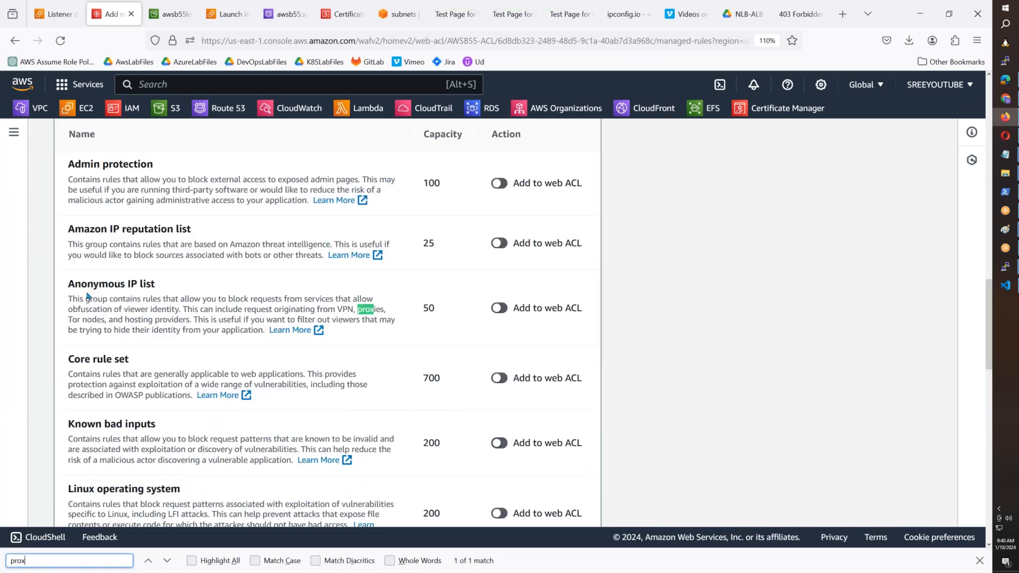
{"action": "left_click", "coordinate": [500, 310]}
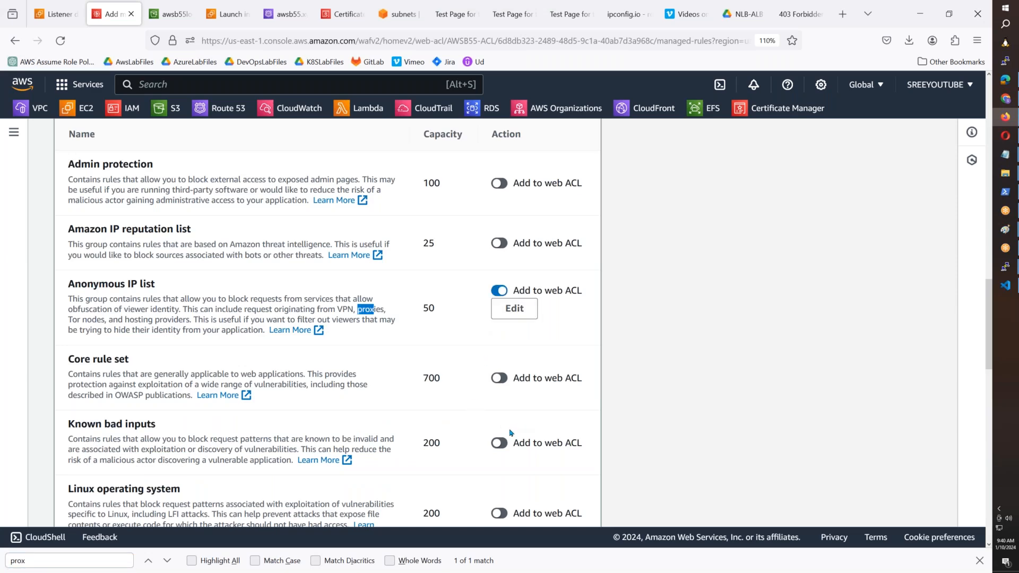
{"action": "scroll", "coordinate": [510, 438], "scroll_direction": "down", "scroll_amount": 15}
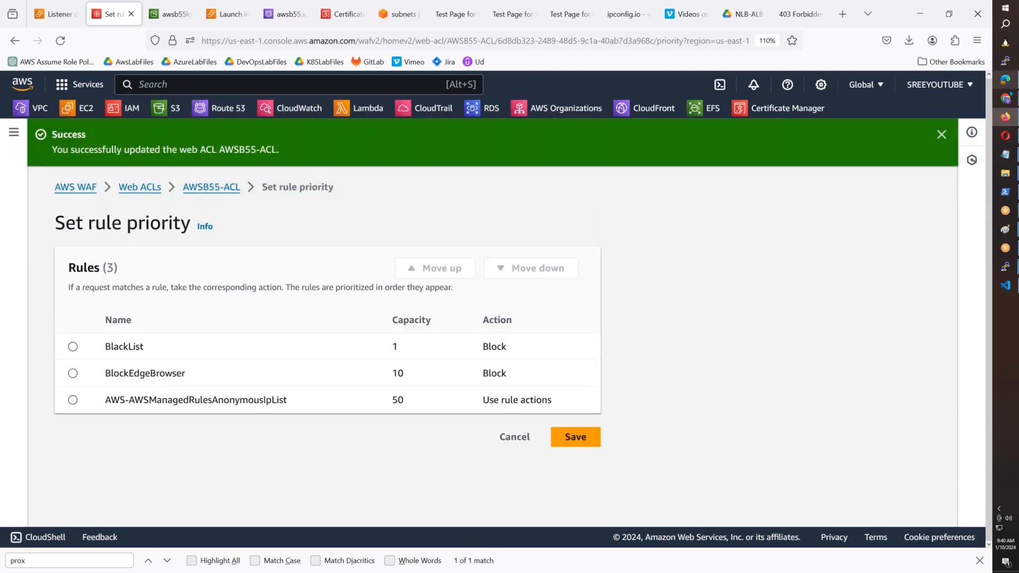
- Switch to Chrome and reload awsb55.xyz over the VPN to test whether anonymous traffic is blocked
{"action": "left_click", "coordinate": [799, 14]}
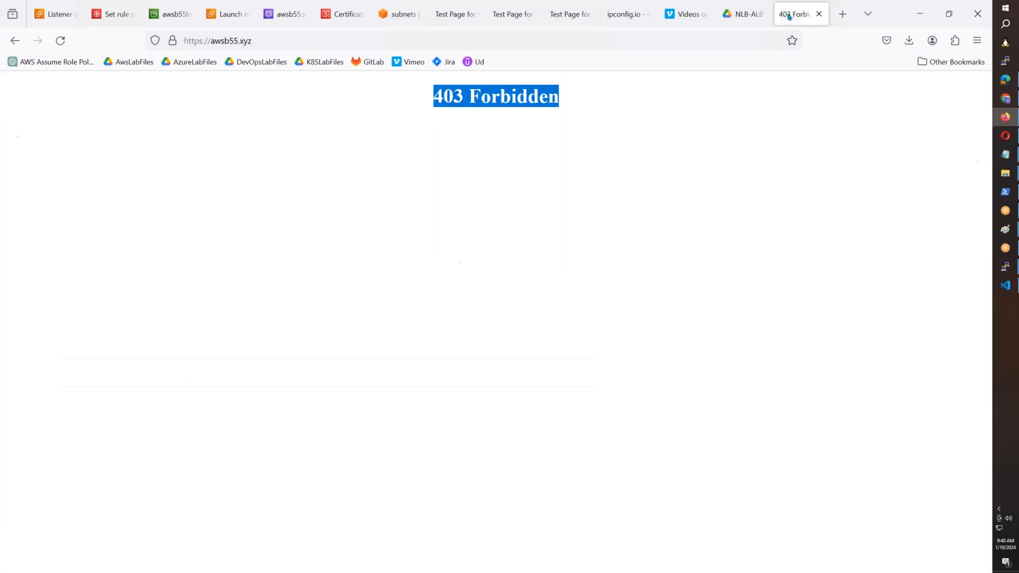
{"action": "left_click", "coordinate": [1005, 99]}
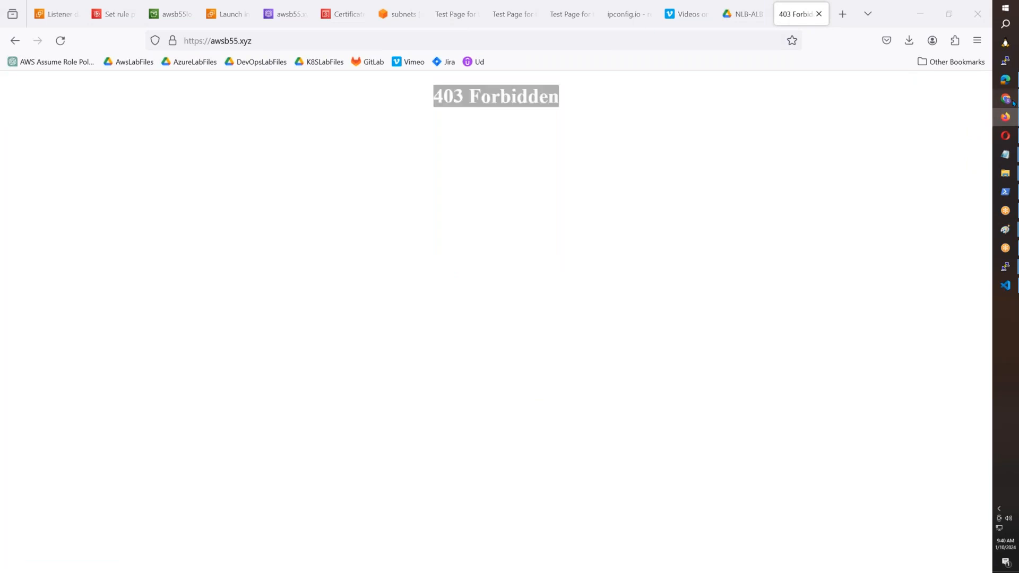
{"action": "left_click", "coordinate": [59, 42]}
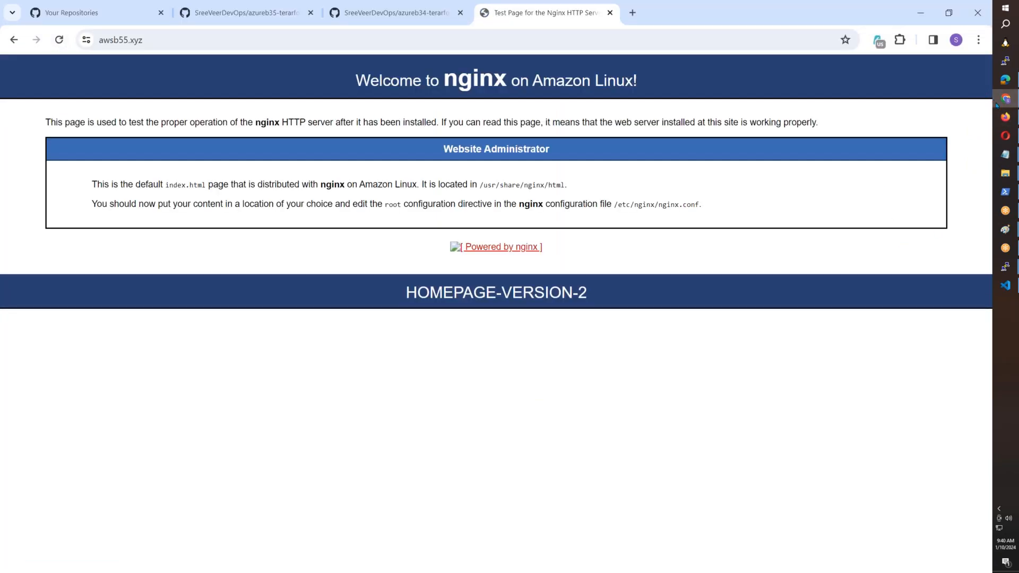
- Save the rule priority of AWSB55-ACL in Firefox with the existing order, and retest awsb55.xyz over the VPN in Chrome
{"action": "left_click", "coordinate": [1005, 117]}
{"action": "left_click", "coordinate": [112, 14]}
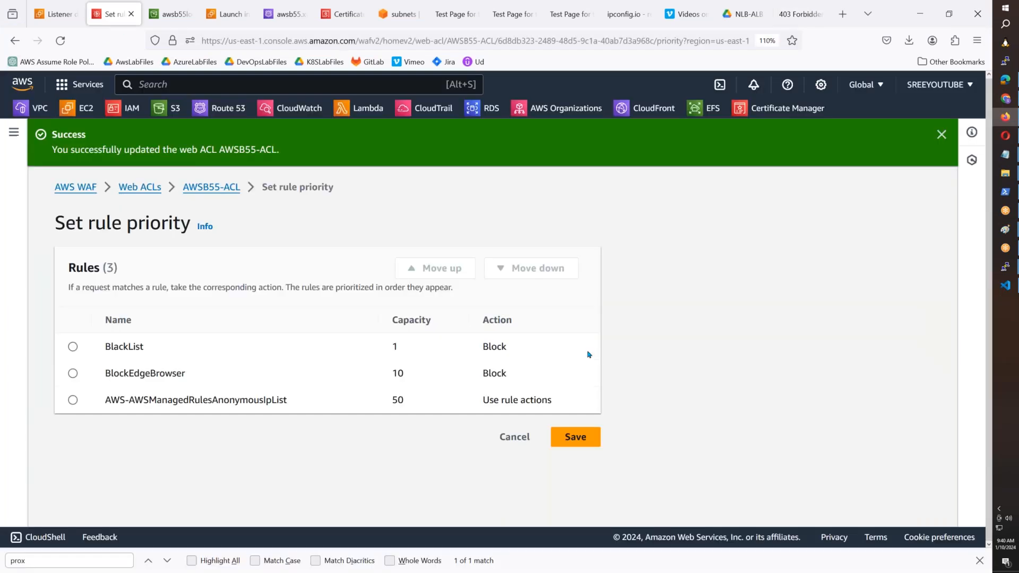
{"action": "left_click", "coordinate": [578, 438]}
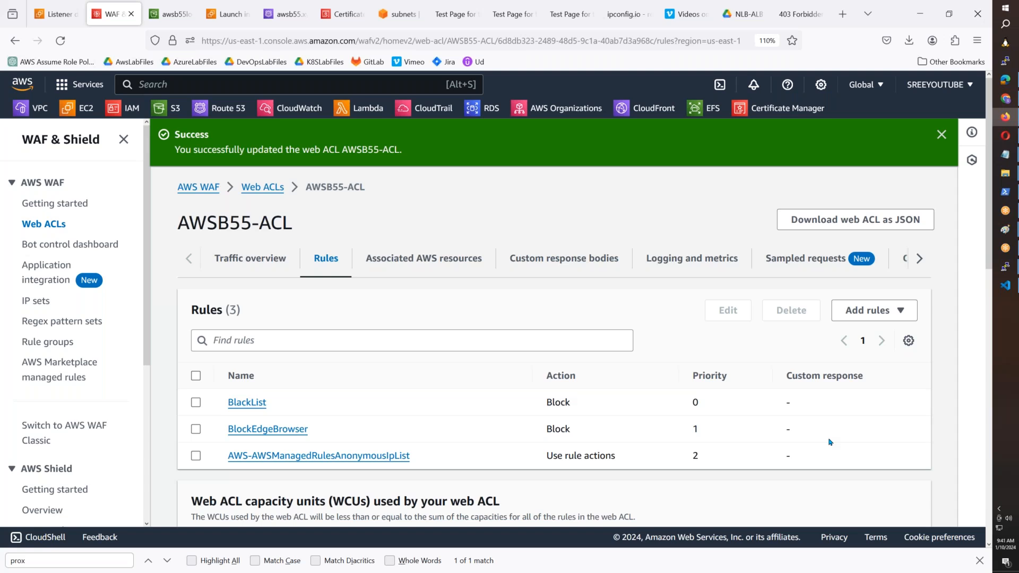
{"action": "left_click", "coordinate": [1005, 98]}
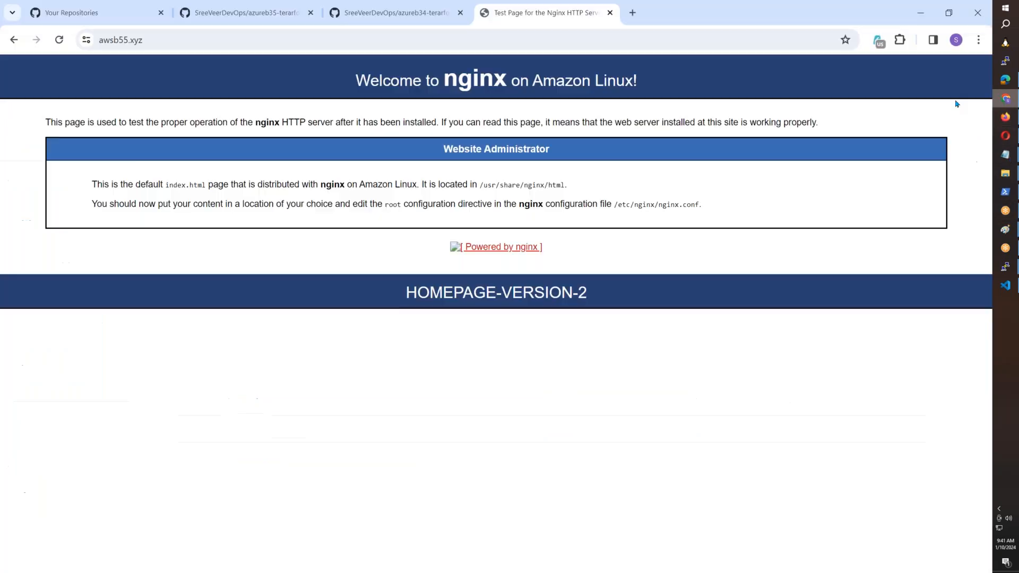
{"action": "left_click", "coordinate": [59, 39]}
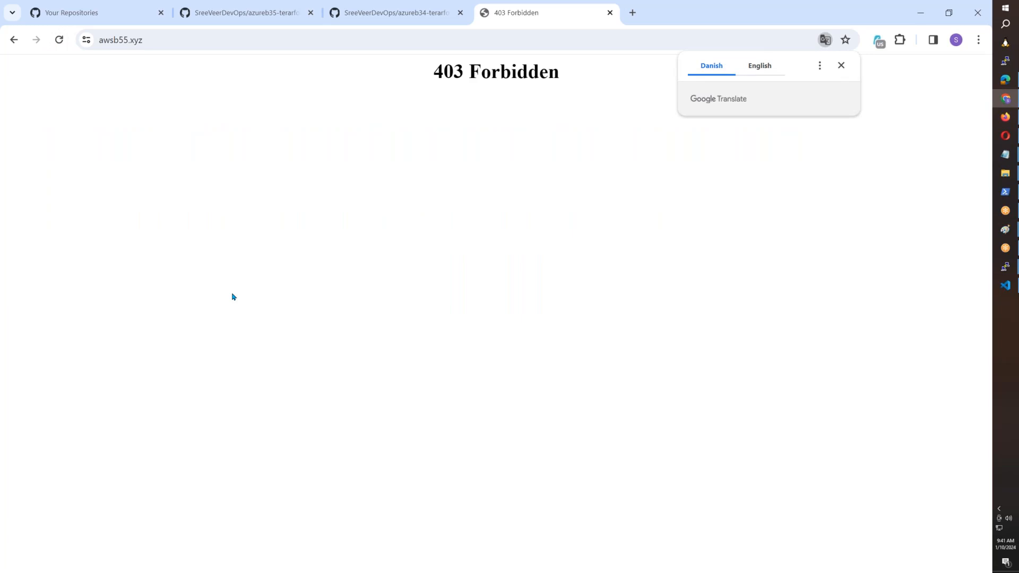
- Switch to Firefox and delete the BlackList rule from web ACL AWSB55-ACL, confirming the removal with delete
{"action": "left_click", "coordinate": [1005, 117]}
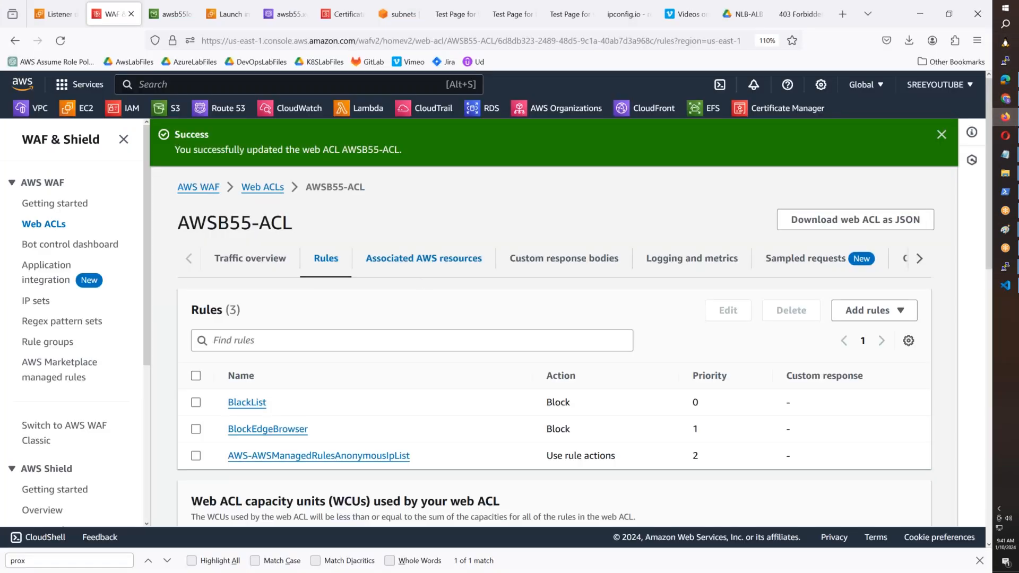
{"action": "left_click_drag", "start_coordinate": [294, 410], "coordinate": [222, 412]}
{"action": "left_click_drag", "start_coordinate": [307, 429], "coordinate": [227, 431]}
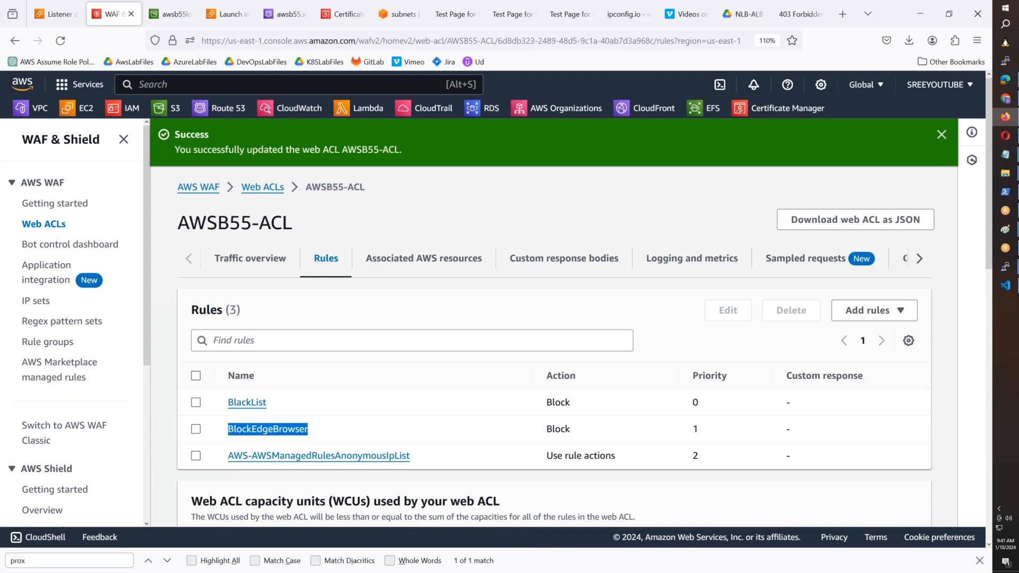
{"action": "left_click", "coordinate": [196, 403]}
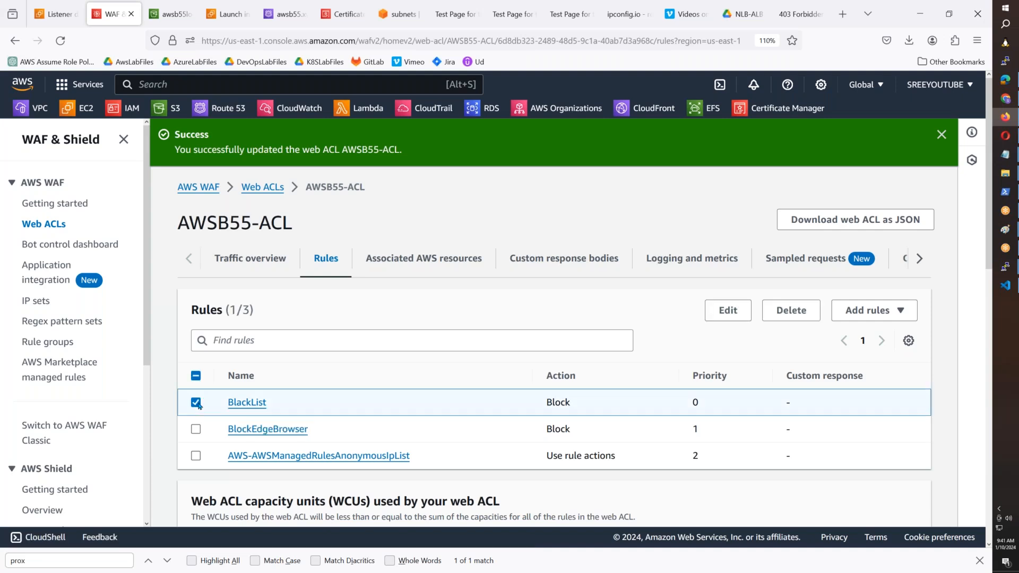
{"action": "left_click", "coordinate": [863, 311]}
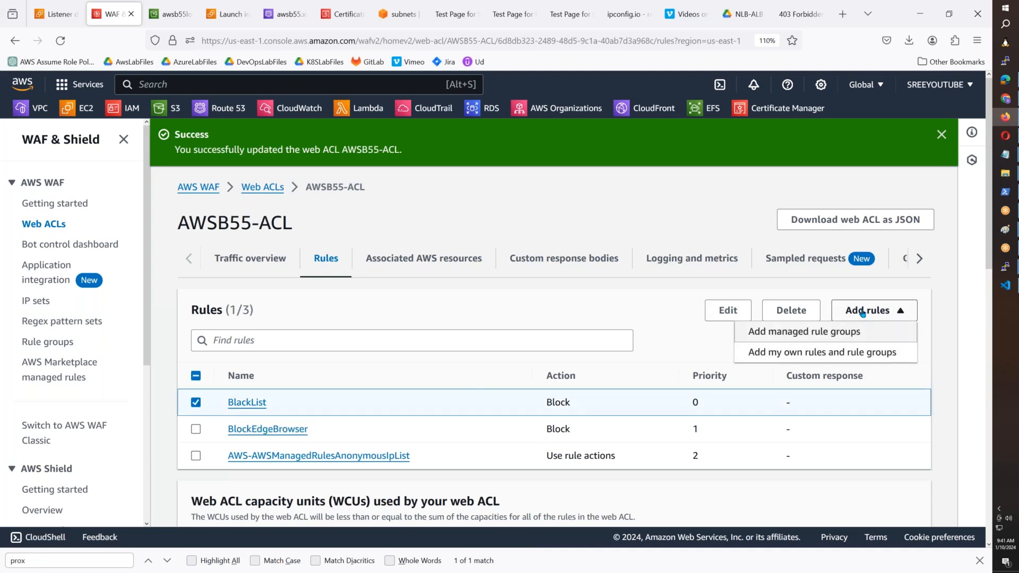
{"action": "left_click", "coordinate": [658, 321]}
{"action": "left_click", "coordinate": [792, 310]}
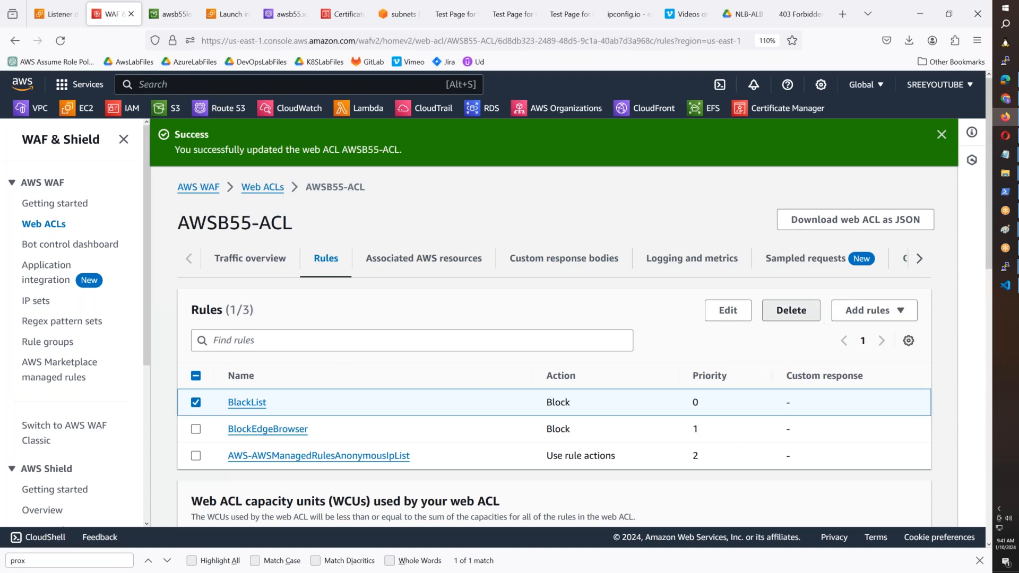
{"action": "left_click", "coordinate": [408, 357]}
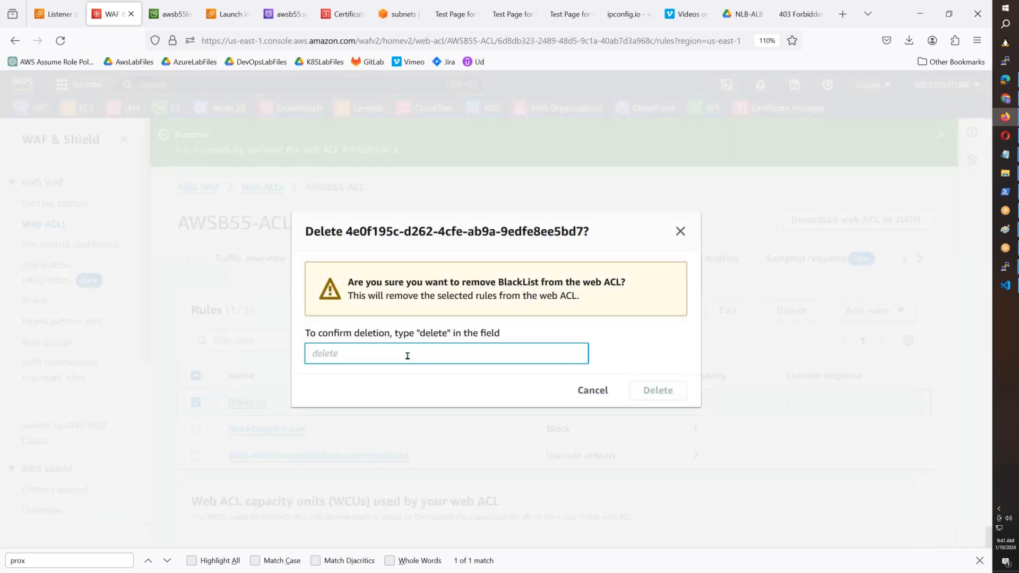
{"action": "type", "text": "delete"}
{"action": "left_click", "coordinate": [652, 389]}
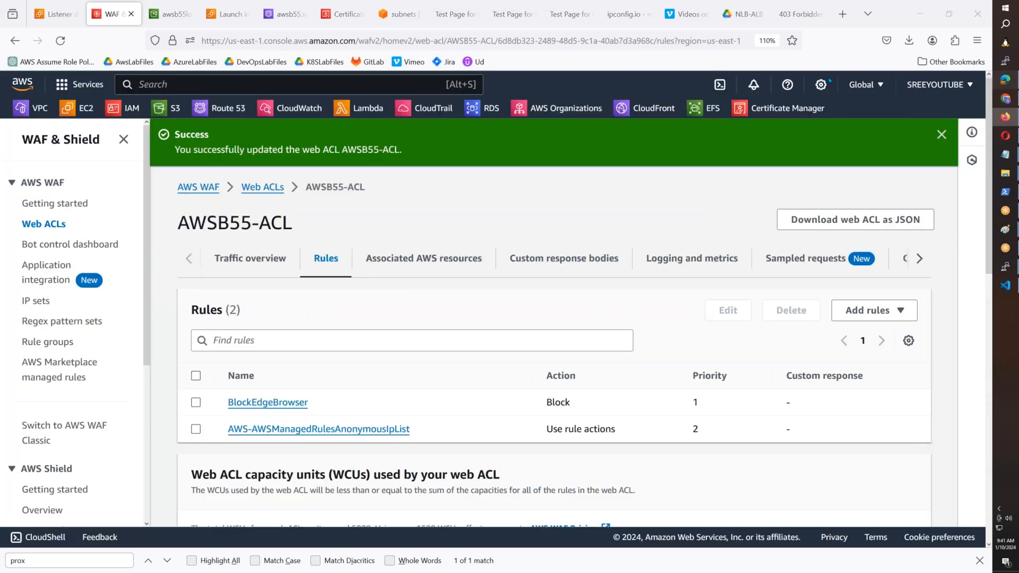
- Retest awsb55.xyz without the BlackList rule by reloading the site in Firefox and in Edge
{"action": "left_click", "coordinate": [1005, 80]}
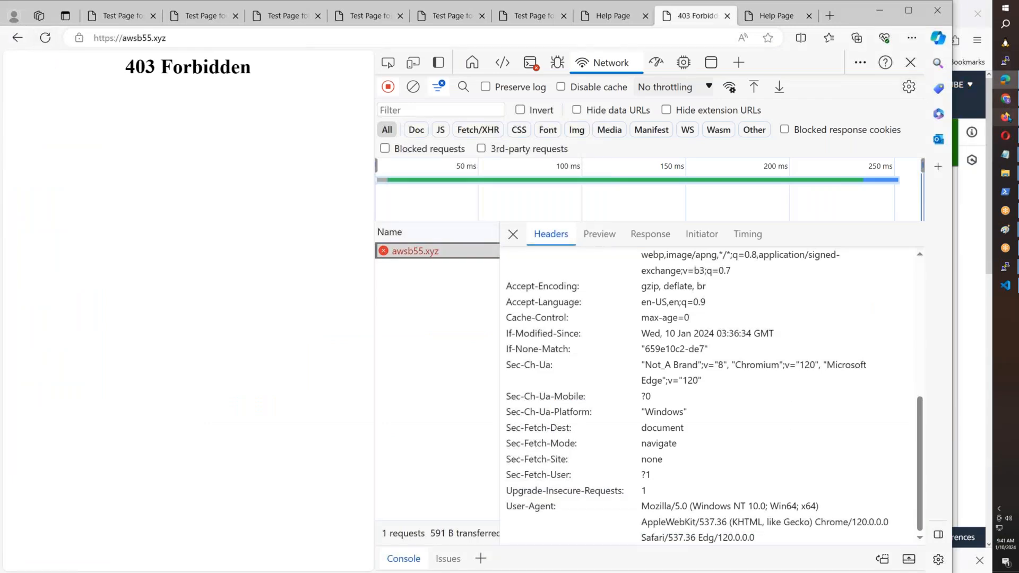
{"action": "left_click", "coordinate": [1005, 117]}
{"action": "left_click", "coordinate": [791, 15]}
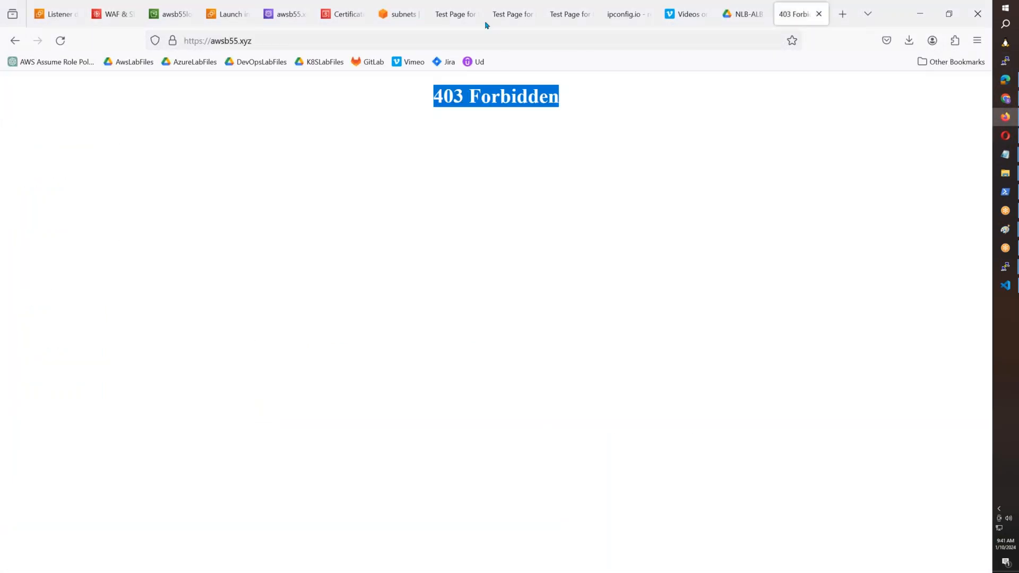
{"action": "left_click", "coordinate": [60, 42]}
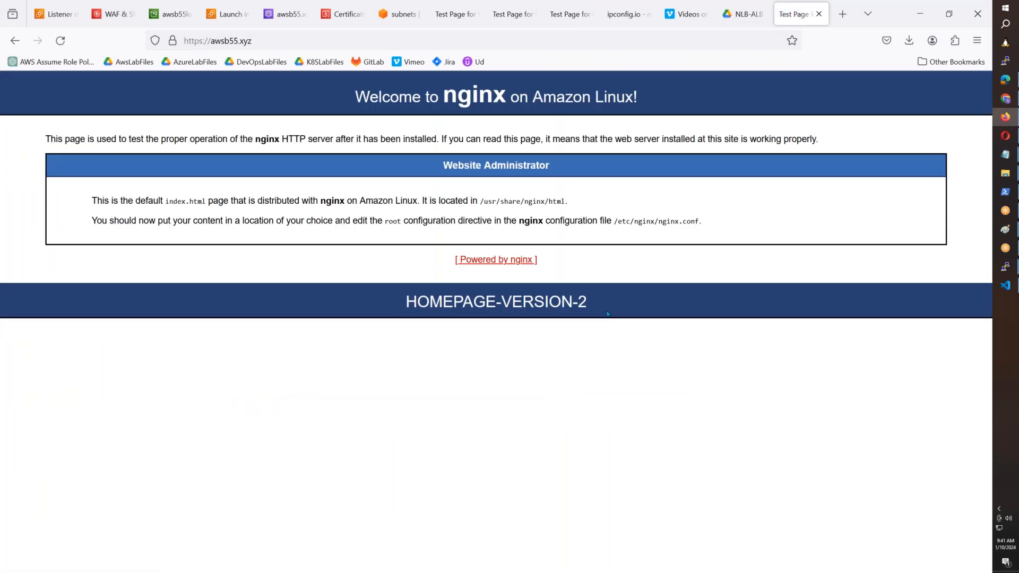
{"action": "left_click_drag", "start_coordinate": [596, 307], "coordinate": [392, 295]}
{"action": "left_click", "coordinate": [1006, 80]}
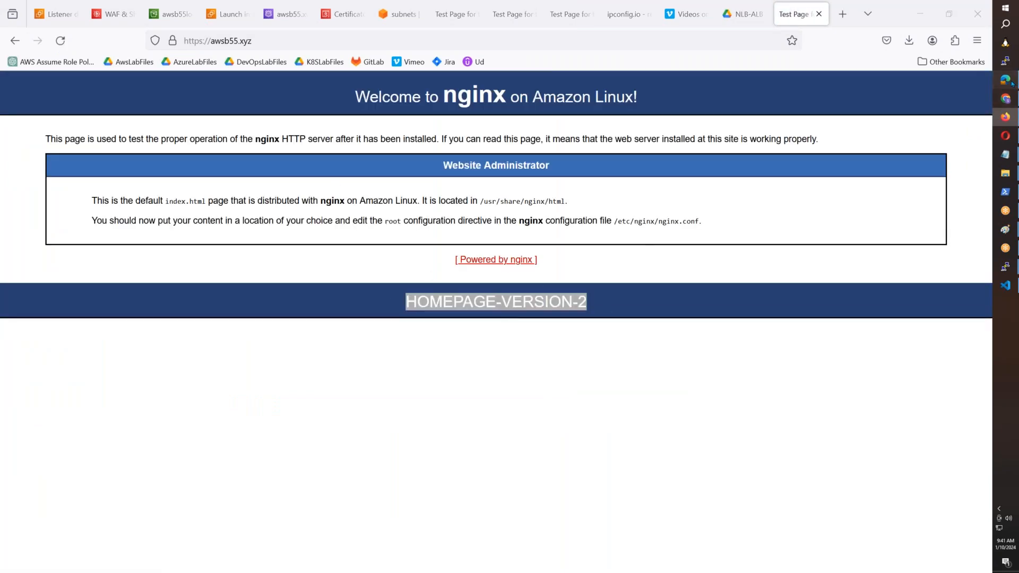
{"action": "left_click", "coordinate": [45, 38]}
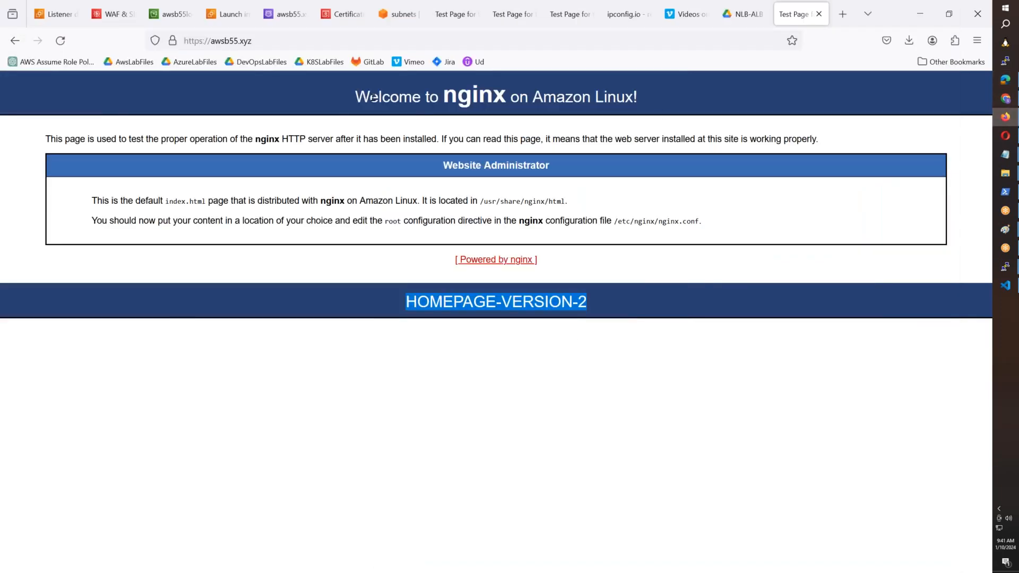
- Check the BlockEdgeBrowser rule of AWSB55-ACL in Firefox, and reload awsb55.xyz over the VPN in Chrome
{"action": "left_click", "coordinate": [109, 21]}
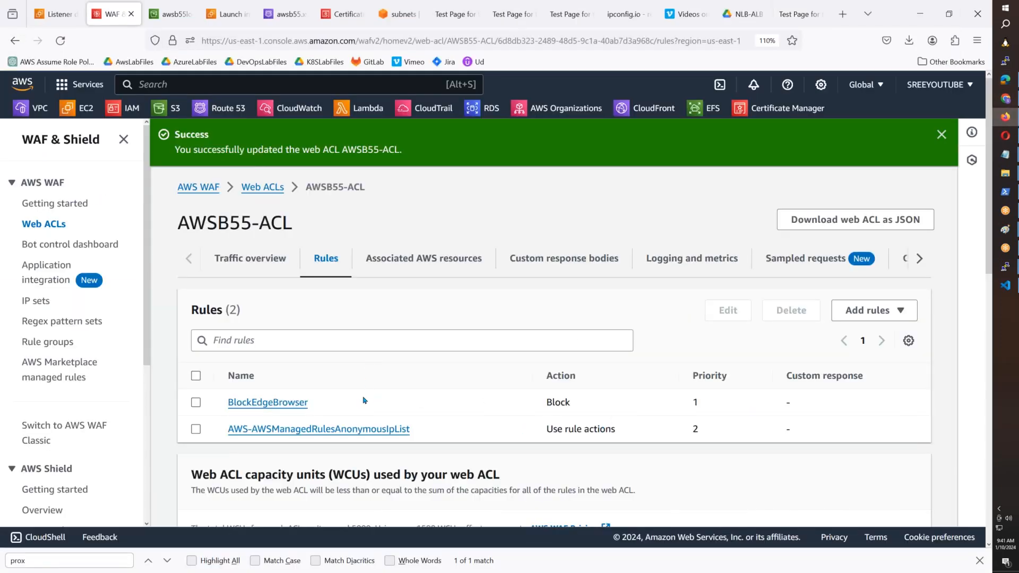
{"action": "left_click_drag", "start_coordinate": [326, 410], "coordinate": [226, 408]}
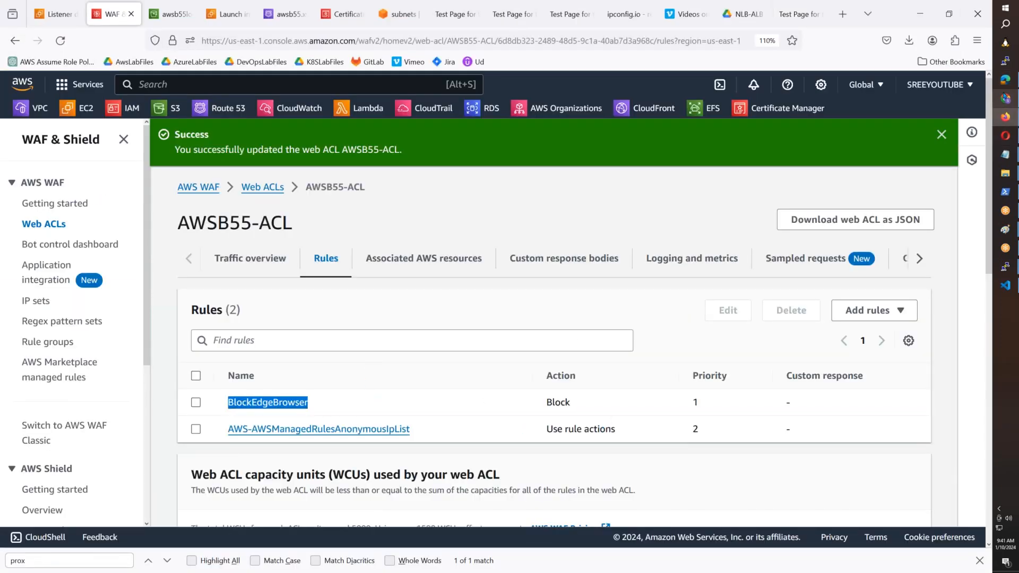
{"action": "left_click", "coordinate": [1006, 99]}
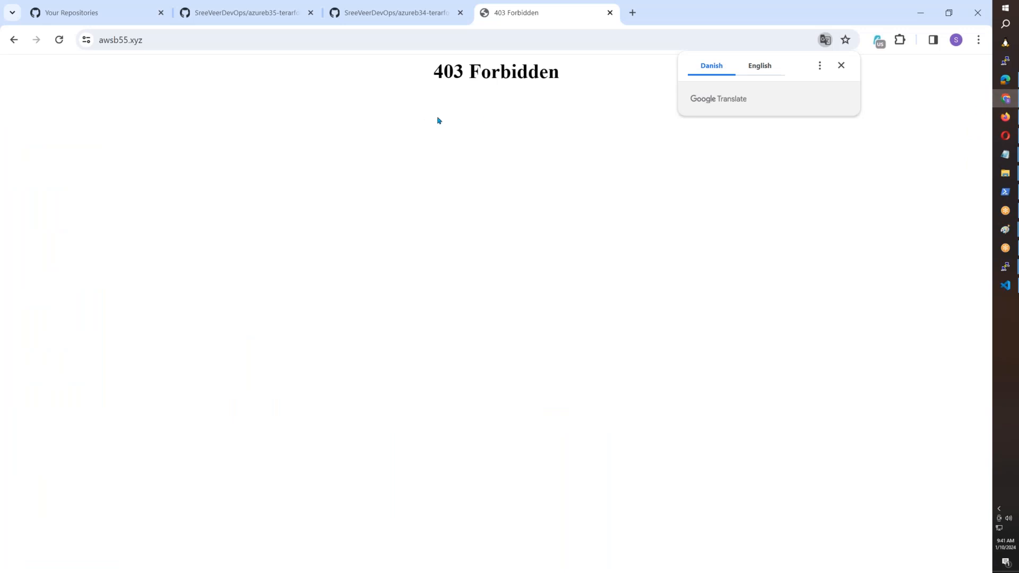
{"action": "left_click", "coordinate": [59, 40]}
- Disconnect the VPN extension from United States, New York, and reload awsb55.xyz in Chrome over the direct connection
{"action": "left_click", "coordinate": [877, 41]}
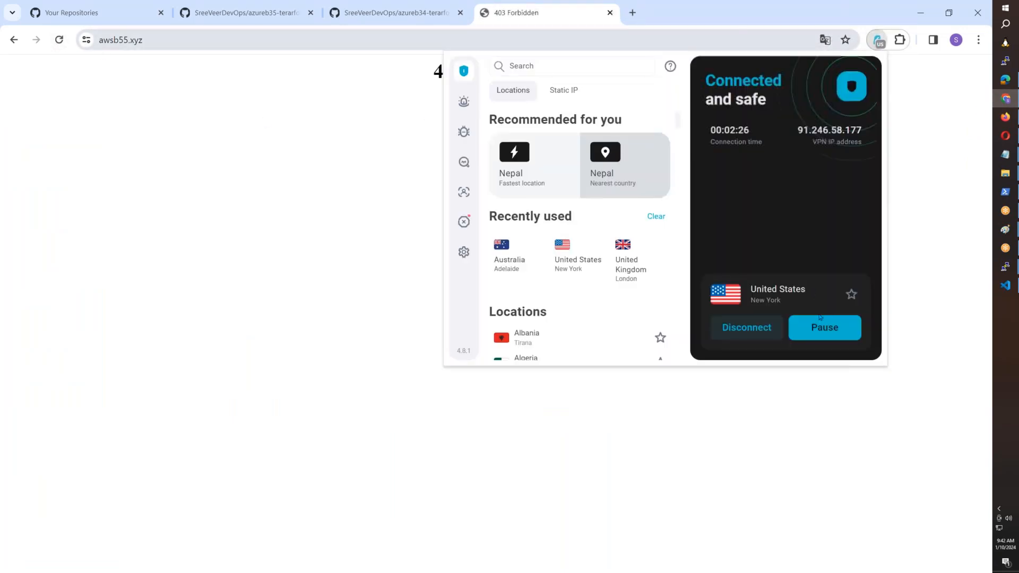
{"action": "left_click", "coordinate": [746, 336]}
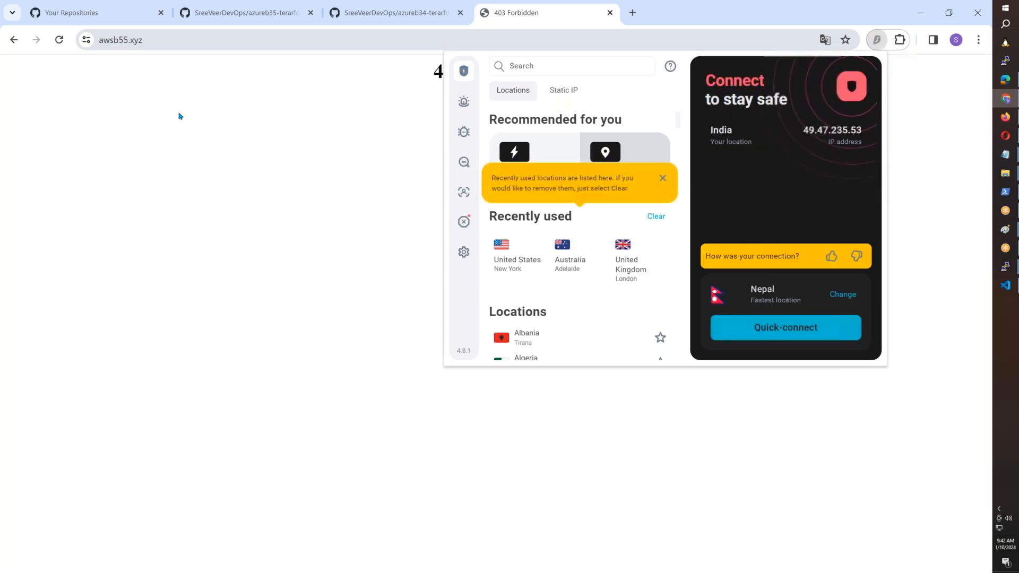
{"action": "left_click", "coordinate": [164, 109]}
{"action": "left_click", "coordinate": [59, 40]}
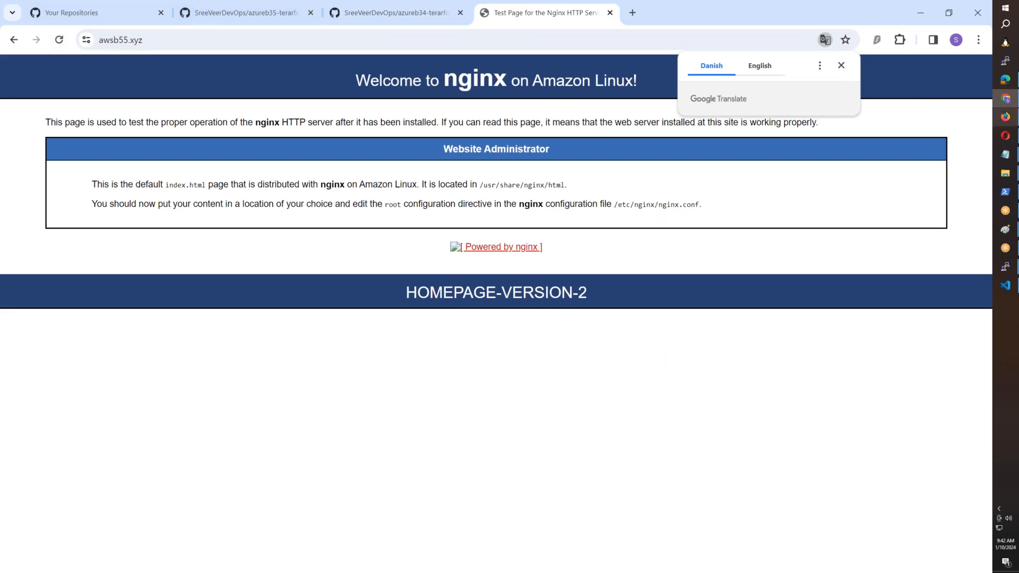
- Switch to the terminal session on ip-10-55-3-252 and rerun its previous command
{"action": "left_click", "coordinate": [1005, 117]}
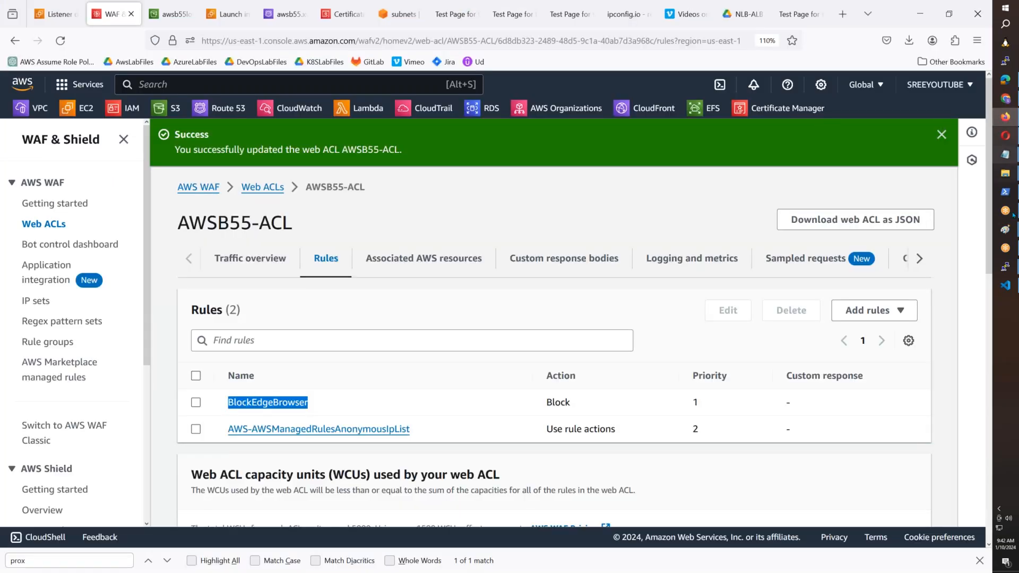
{"action": "left_click", "coordinate": [1005, 266]}
{"action": "left_click", "coordinate": [952, 311]}
{"action": "key", "text": "Up"}
{"action": "key", "text": "Return"}
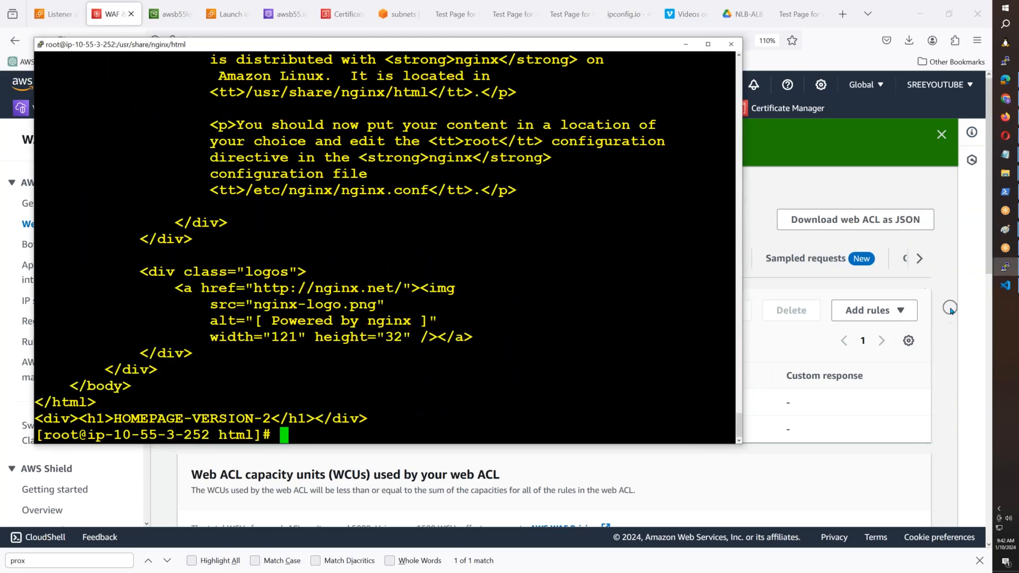
{"action": "left_click", "coordinate": [1006, 266]}
{"action": "left_click", "coordinate": [950, 240]}
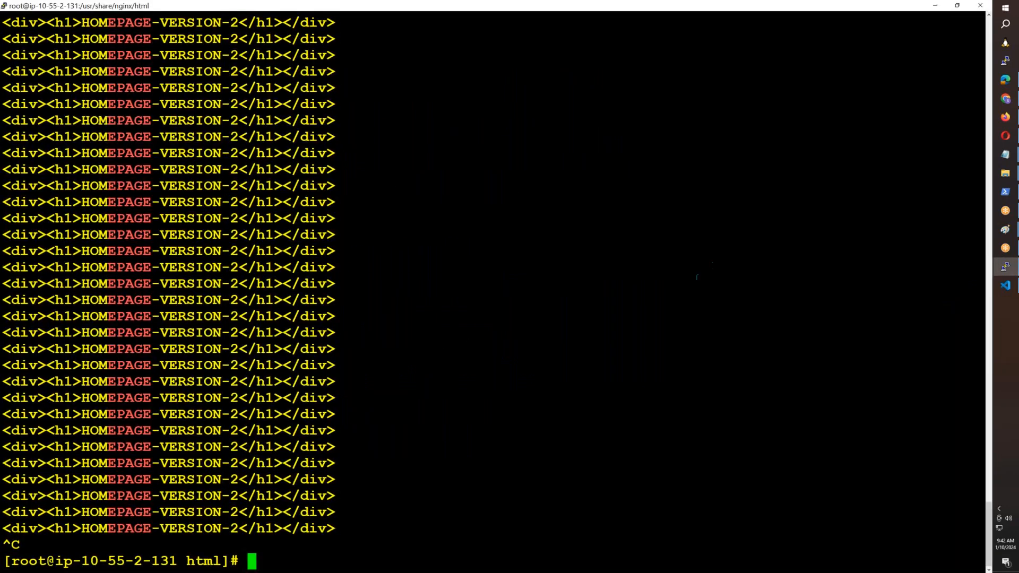
{"action": "key", "text": "Up"}
{"action": "left_click_drag", "start_coordinate": [249, 562], "coordinate": [896, 563]}
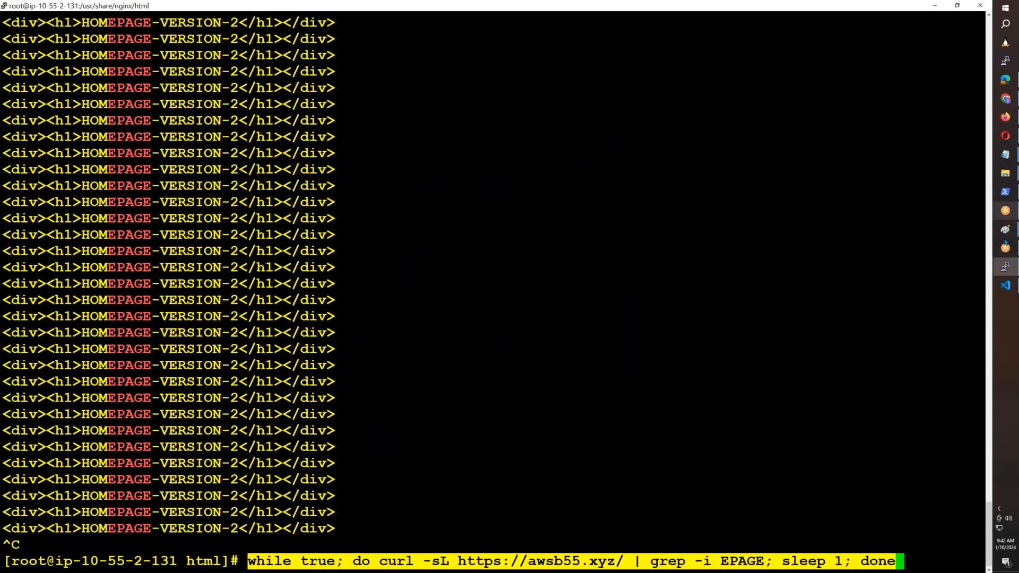
{"action": "left_click", "coordinate": [1006, 267]}
{"action": "left_click", "coordinate": [949, 299]}
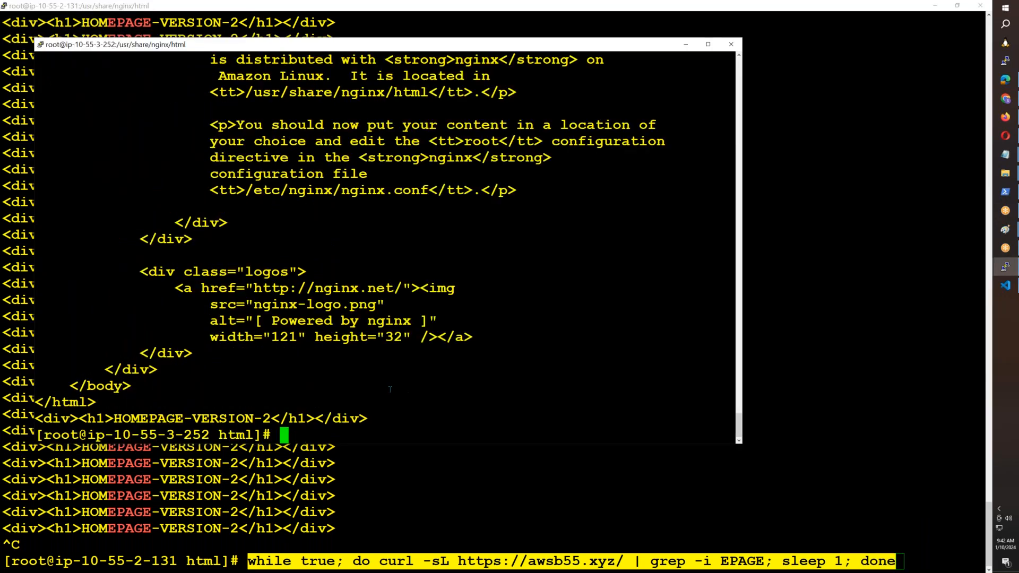
{"action": "key", "text": "ctrl+l"}
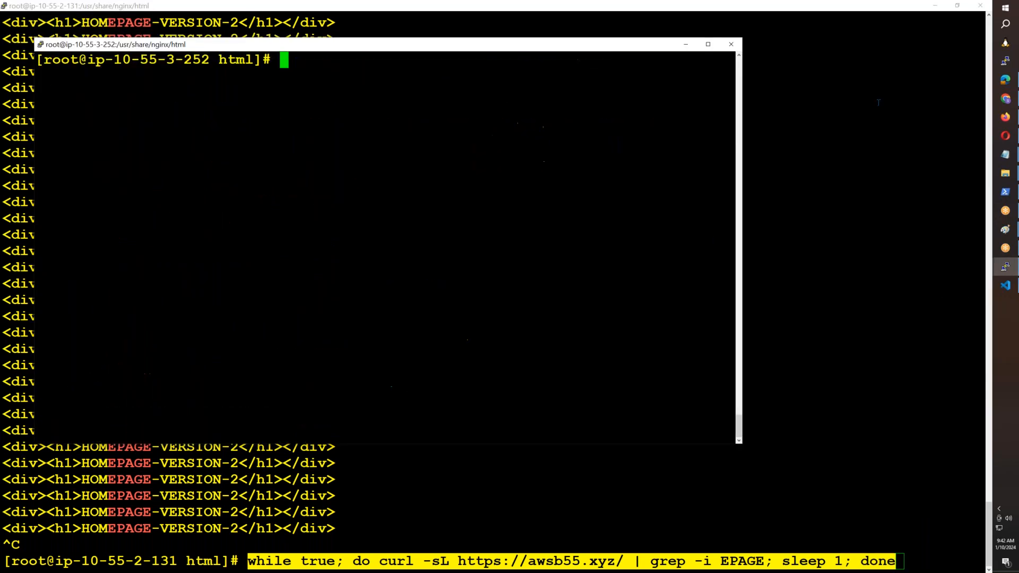
{"action": "left_click", "coordinate": [708, 44]}
{"action": "key", "text": "Up"}
{"action": "key", "text": "Return"}
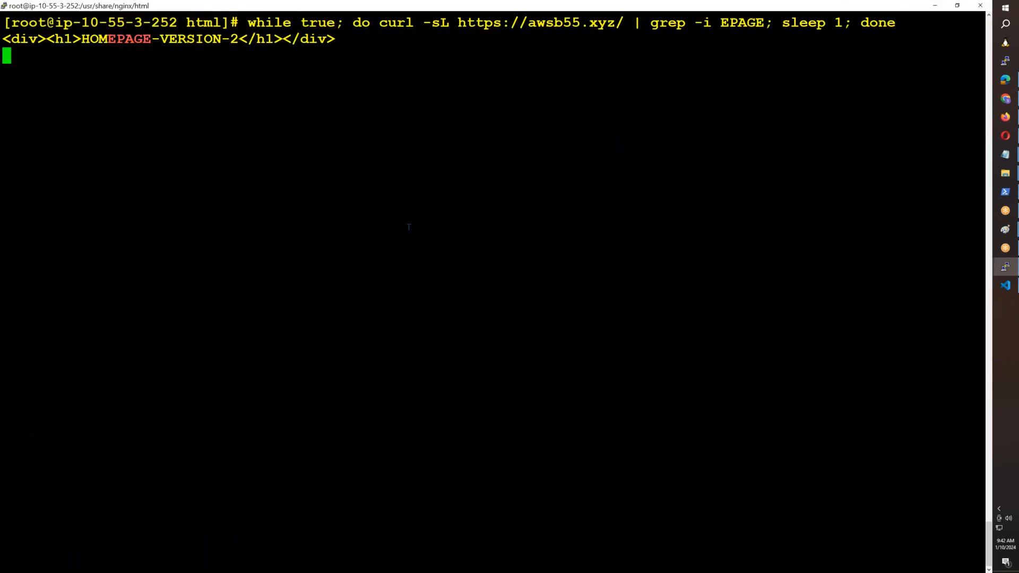
{"action": "key", "text": "ctrl+c"}
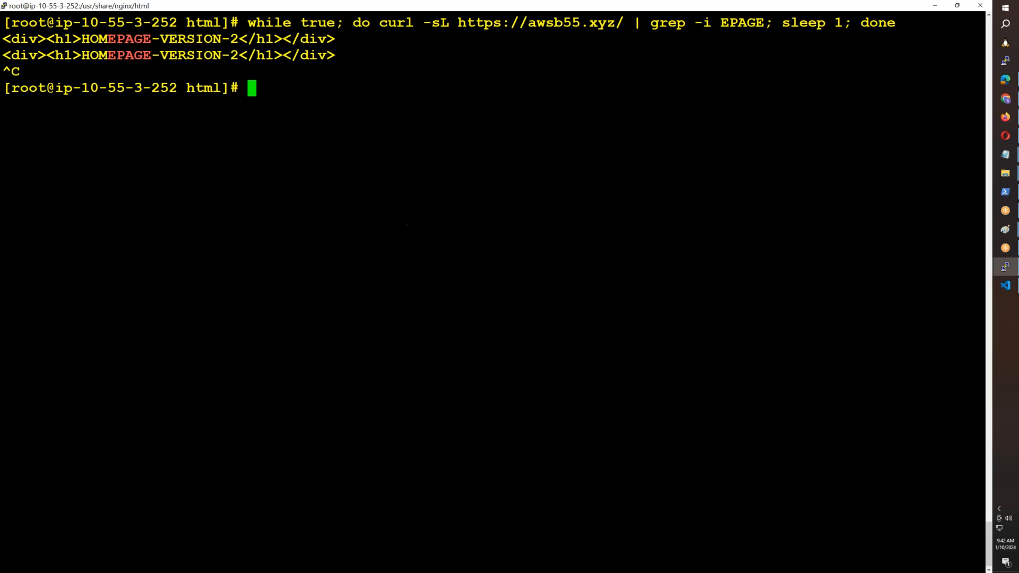
- Return to AWSB55-ACL in Firefox, start adding a custom rule and set its type to rate-based rule
{"action": "left_click", "coordinate": [1006, 116]}
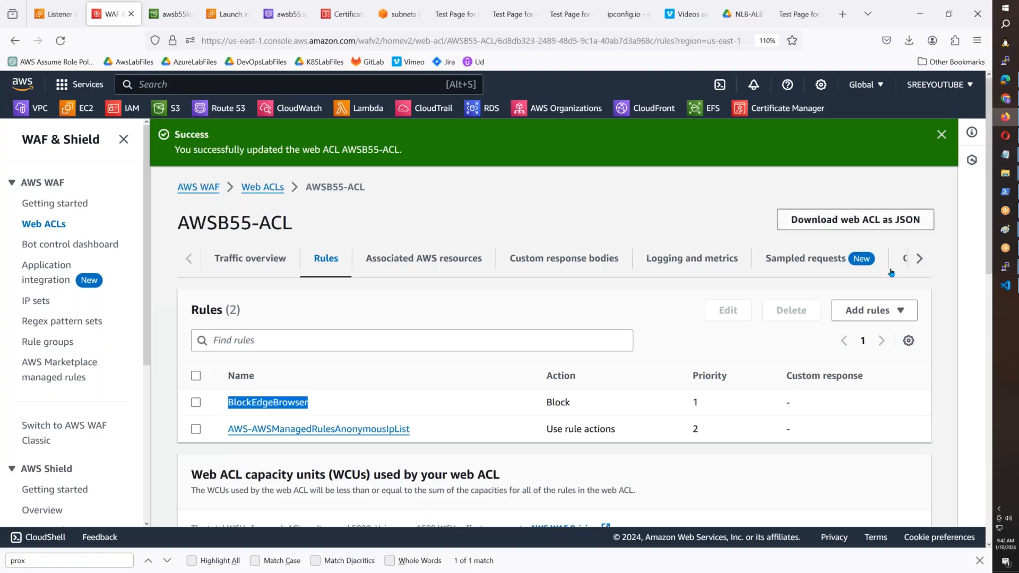
{"action": "left_click", "coordinate": [883, 310]}
{"action": "left_click", "coordinate": [848, 352]}
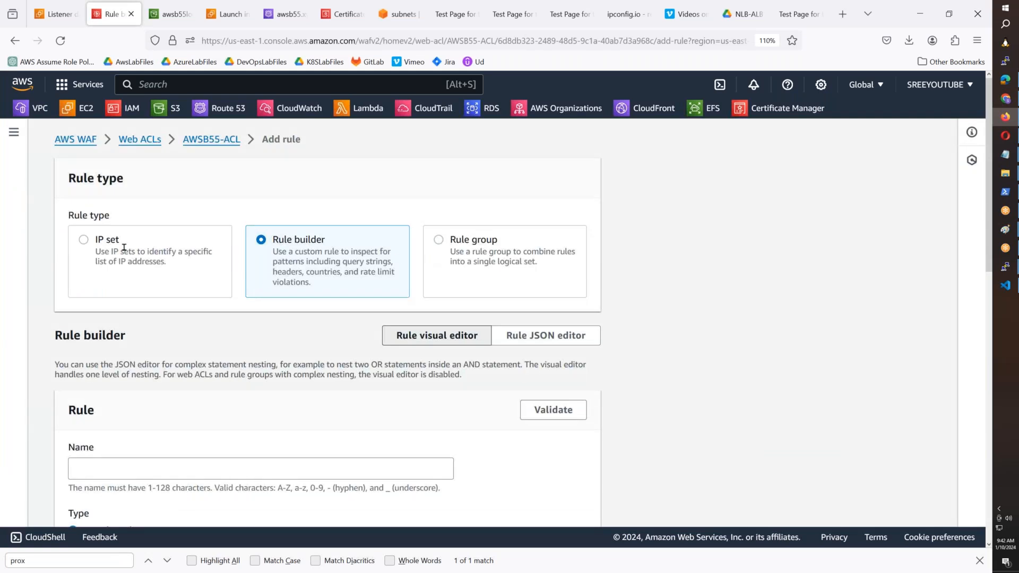
{"action": "scroll", "coordinate": [195, 279], "scroll_direction": "down", "scroll_amount": 4}
{"action": "left_click", "coordinate": [141, 248]}
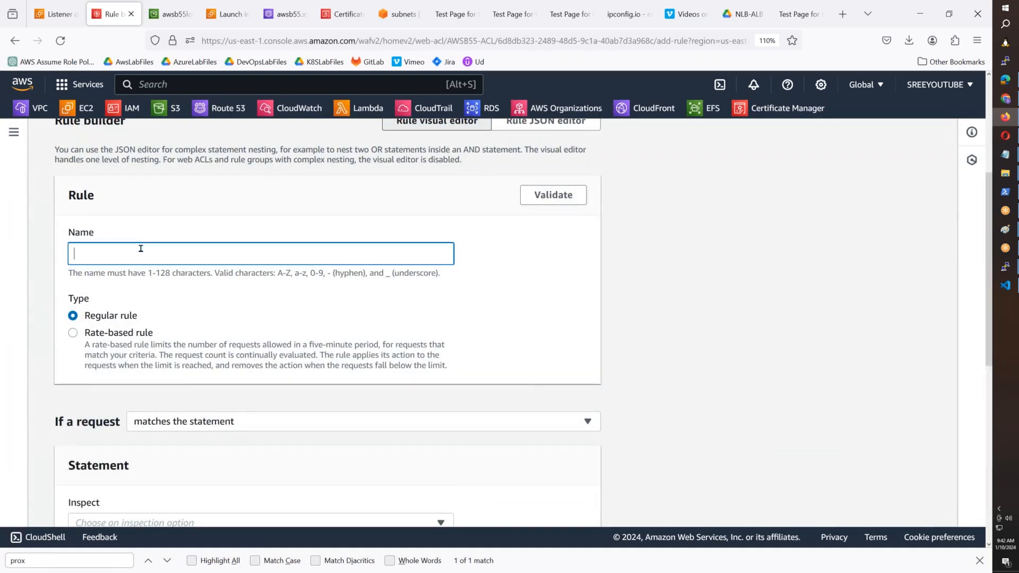
{"action": "type", "text": "Bloc"}
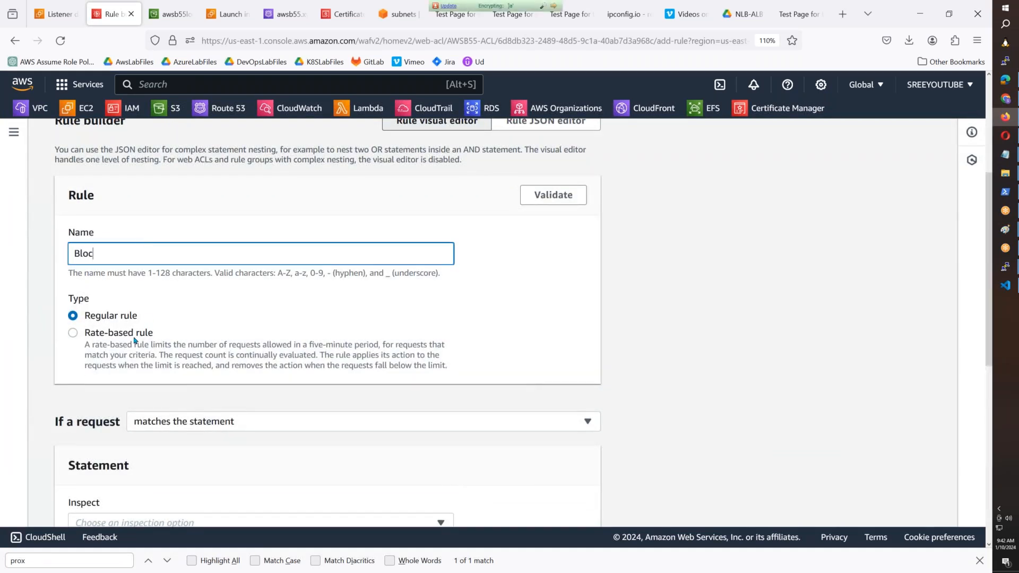
{"action": "left_click", "coordinate": [135, 341]}
- Name the rate-based rule BlockFrequestHighRequests
{"action": "double_click", "coordinate": [121, 246]}
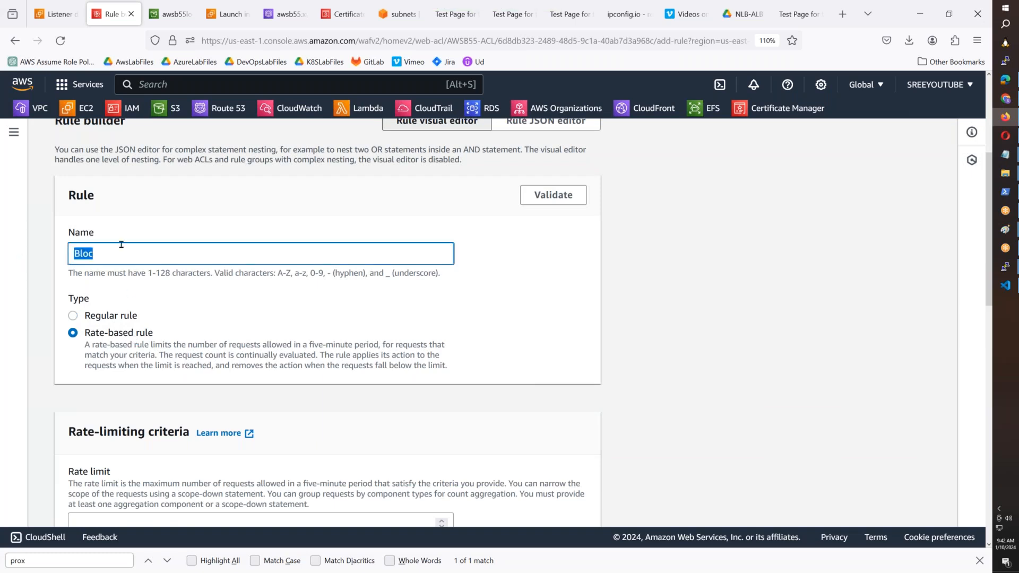
{"action": "type", "text": "Block"}
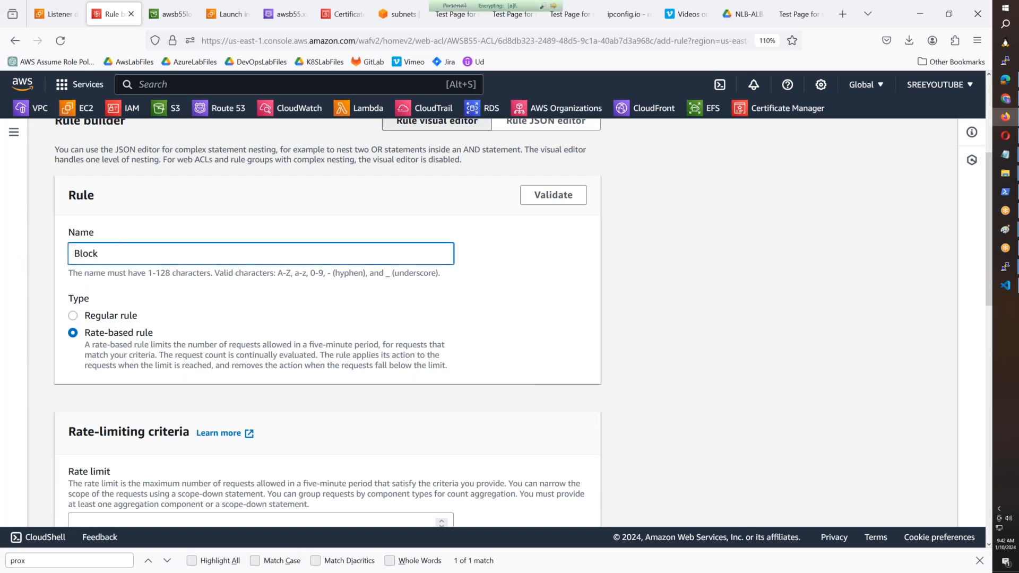
{"action": "type", "text": "FrequestHighe"}
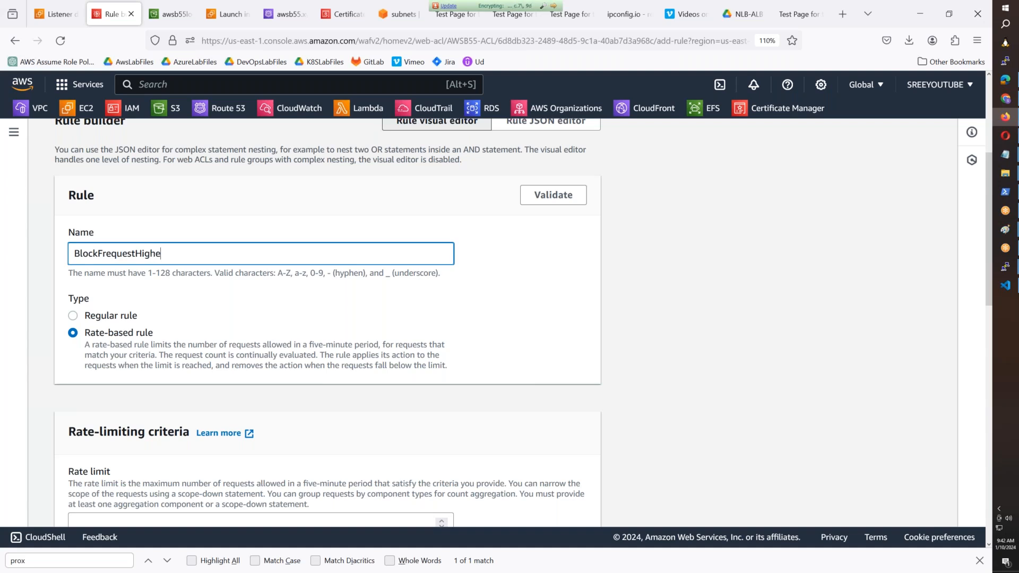
{"action": "key", "text": "BackSpace"}
{"action": "key", "text": "BackSpace"}
{"action": "type", "text": "hRequests"}
- Set the rate limit to 100 requests aggregated by source IP address, and add the rule with the Block action
{"action": "scroll", "coordinate": [323, 400], "scroll_direction": "down", "scroll_amount": 4}
{"action": "left_click", "coordinate": [185, 309]}
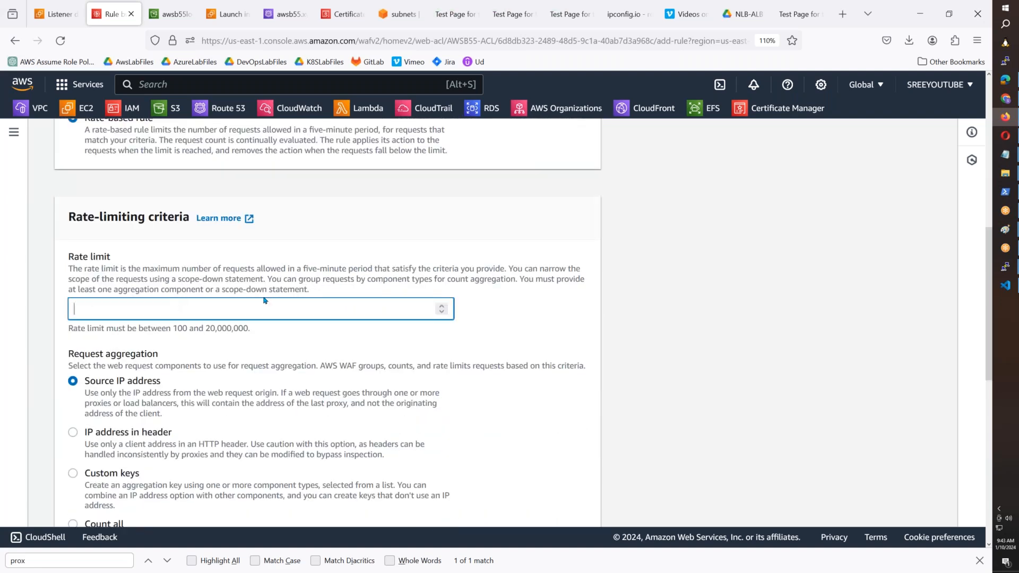
{"action": "type", "text": "100"}
{"action": "scroll", "coordinate": [346, 341], "scroll_direction": "down", "scroll_amount": 10}
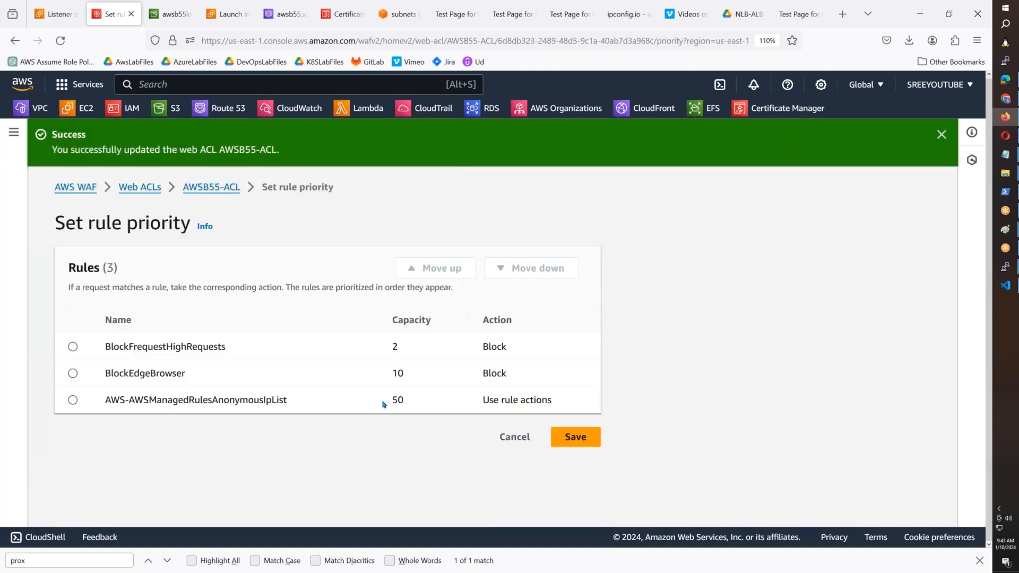
- Save the AWSB55-ACL rule priority order with BlockFrequestHighRequests first, followed by BlockEdgeBrowser and AWS-AWSManagedRulesAnonymousIpList
{"action": "left_click", "coordinate": [574, 441]}
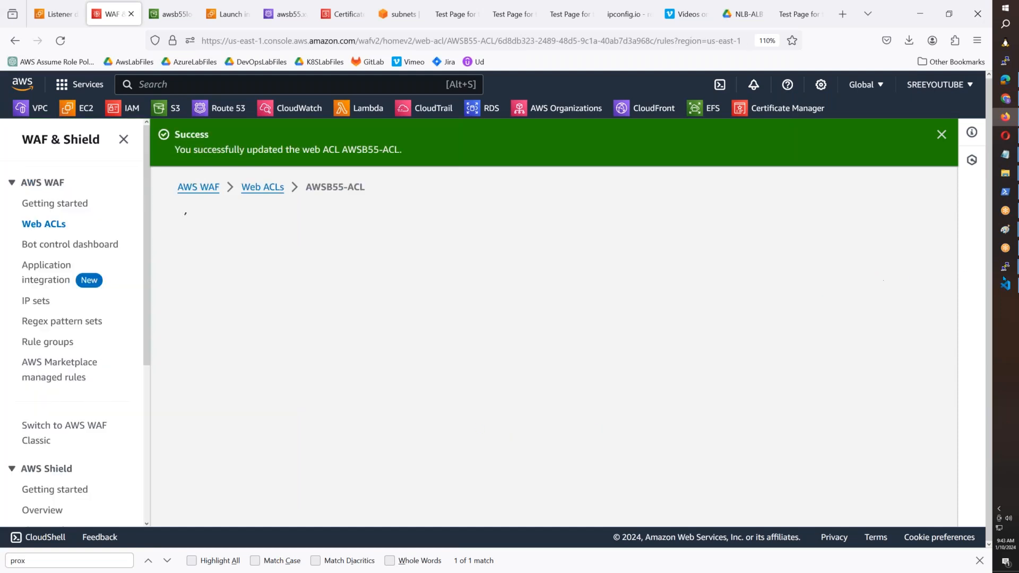
{"action": "mouse_move", "coordinate": [1006, 267]}
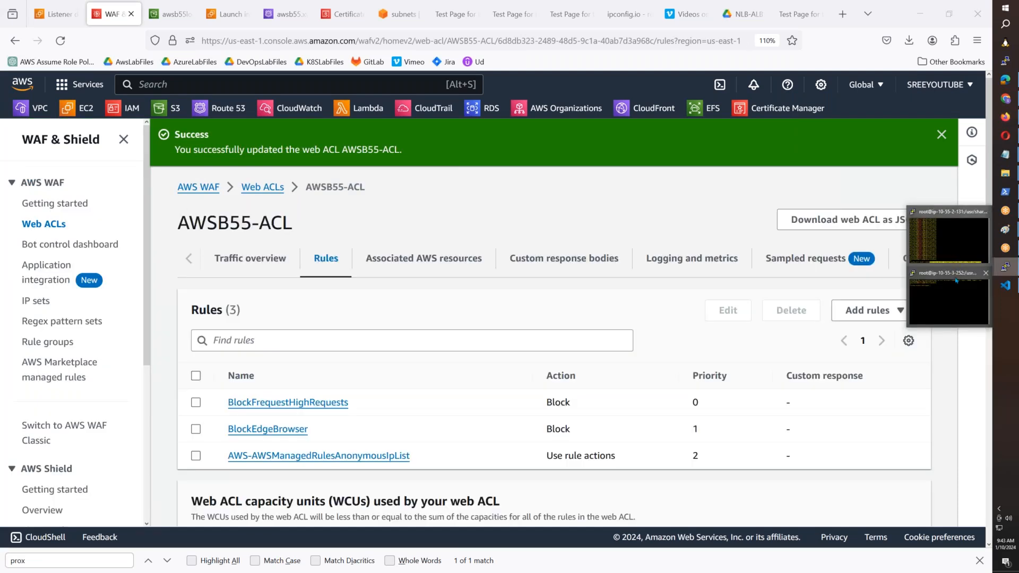
{"action": "left_click", "coordinate": [949, 298]}
{"action": "key", "text": "Up"}
{"action": "key", "text": "Left"}
{"action": "key", "text": "Left"}
{"action": "key", "text": "Left"}
{"action": "key", "text": "Left"}
{"action": "key", "text": "Left"}
{"action": "key", "text": "Left"}
{"action": "key", "text": "Left"}
{"action": "key", "text": "Left"}
{"action": "key", "text": "Left"}
{"action": "key", "text": "Left"}
{"action": "key", "text": "Left"}
{"action": "key", "text": "Left"}
{"action": "key", "text": "Left"}
{"action": "key", "text": "Left"}
{"action": "key", "text": "Left"}
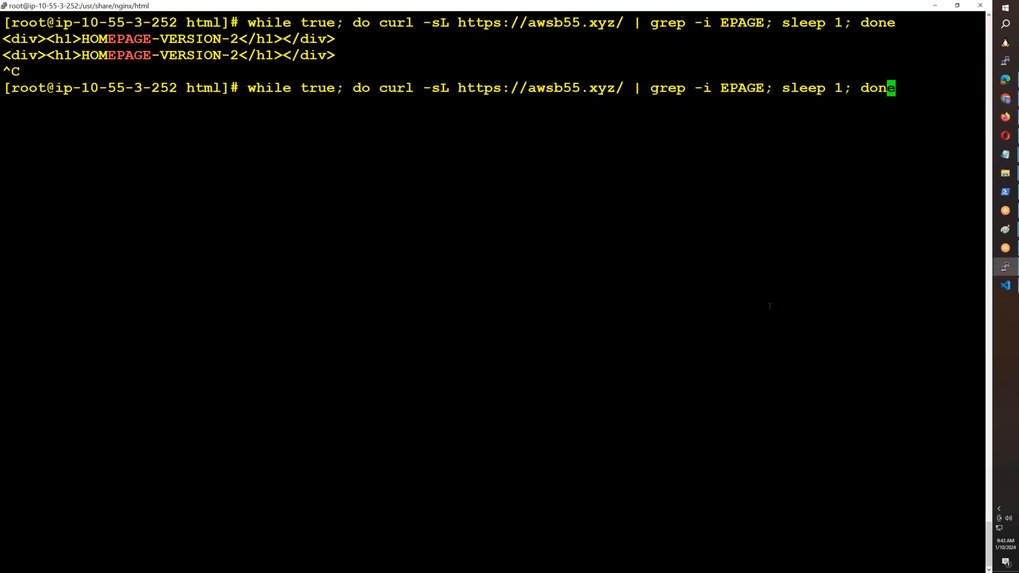
{"action": "key", "text": "Right"}
{"action": "key", "text": "Right"}
{"action": "key", "text": "Right"}
{"action": "key", "text": "Right"}
{"action": "key", "text": "Right"}
{"action": "key", "text": "Right"}
{"action": "key", "text": "Right"}
{"action": "key", "text": "Right"}
{"action": "key", "text": "Right"}
{"action": "key", "text": "Right"}
{"action": "key", "text": "Right"}
{"action": "key", "text": "Return"}
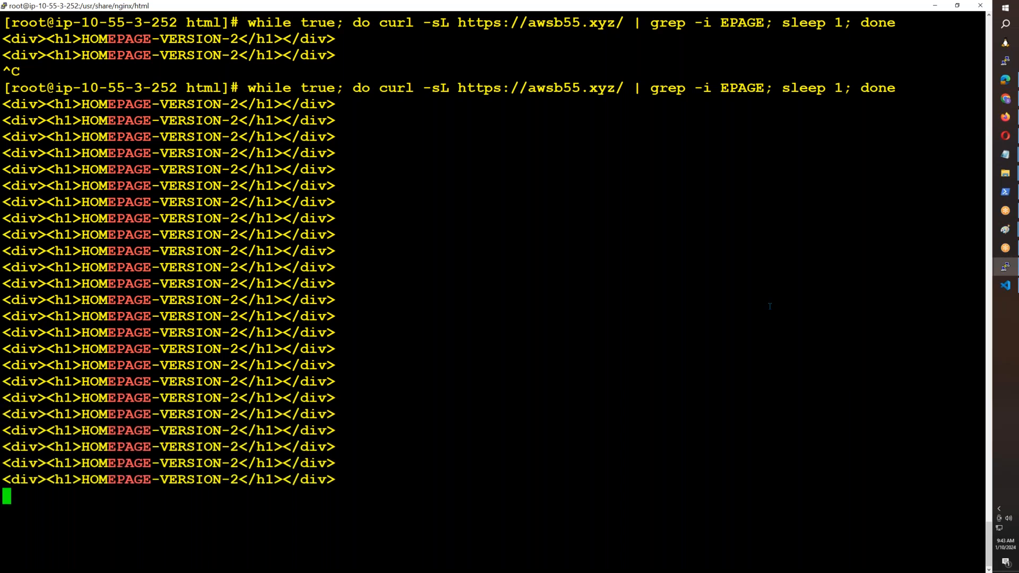
- Return to Firefox and look through the WAF Bot control dashboard, Application integration, IP sets and Regex pattern sets pages
{"action": "left_click", "coordinate": [1010, 120]}
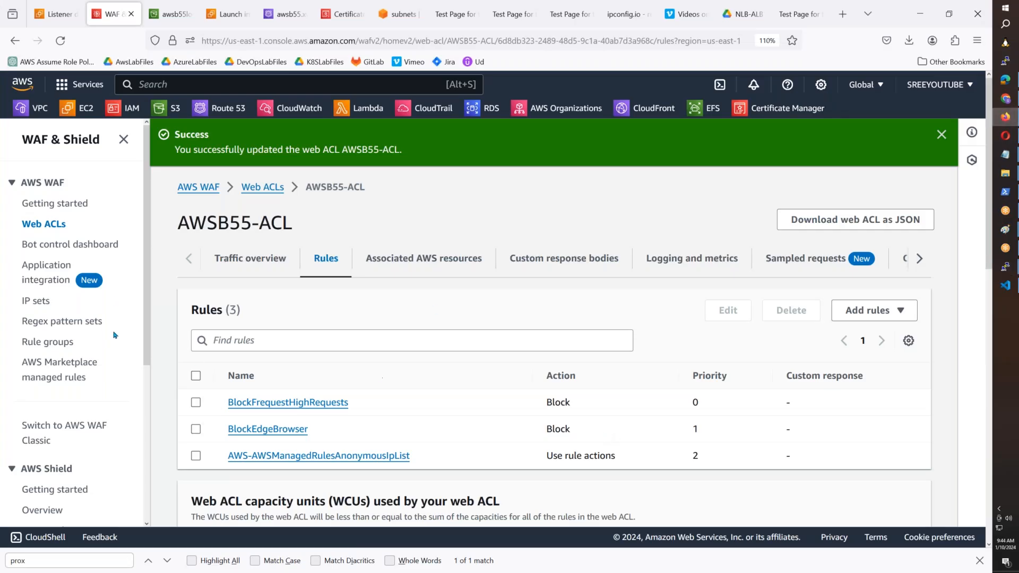
{"action": "left_click", "coordinate": [52, 248]}
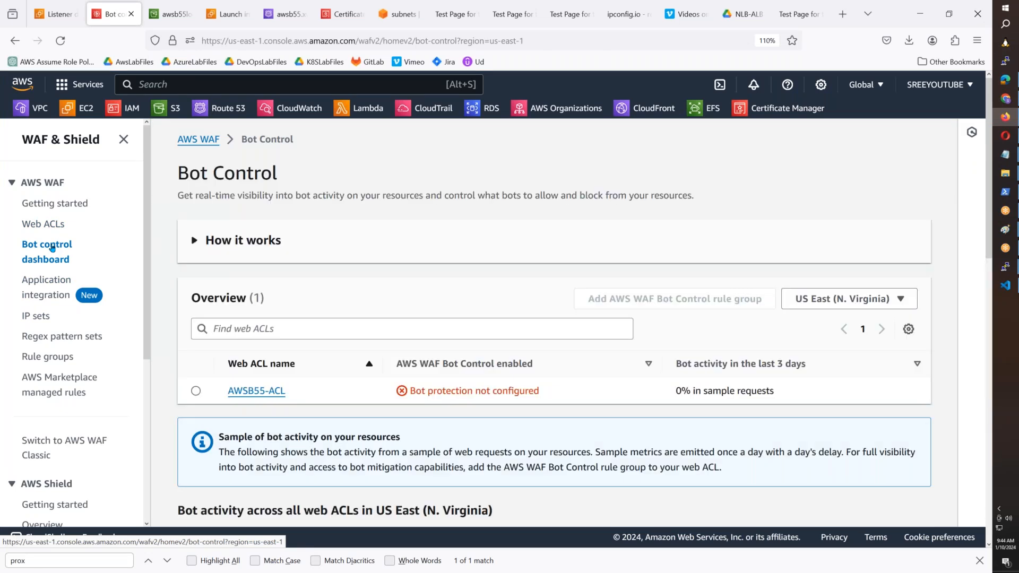
{"action": "left_click", "coordinate": [45, 291]}
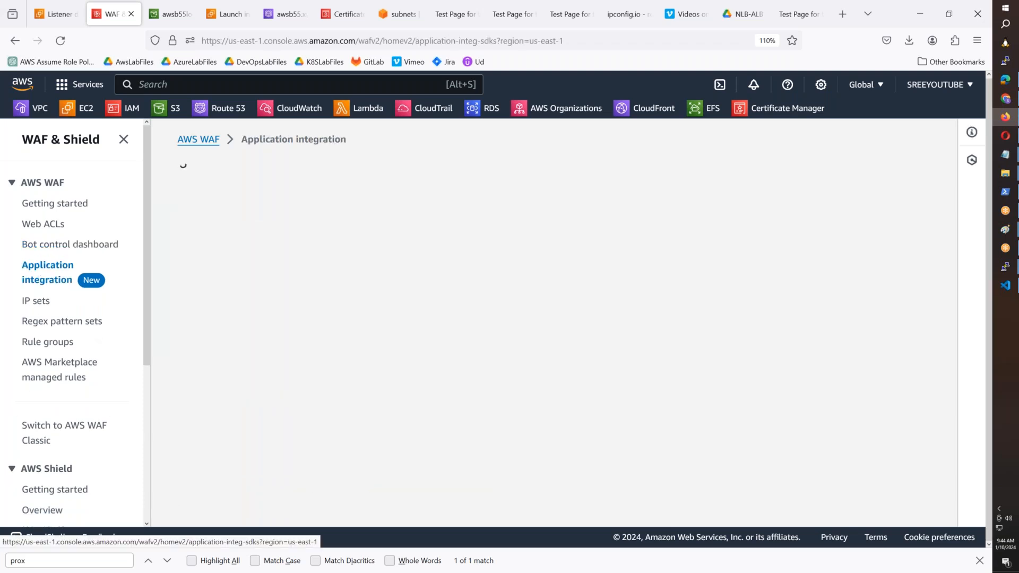
{"action": "left_click", "coordinate": [40, 301]}
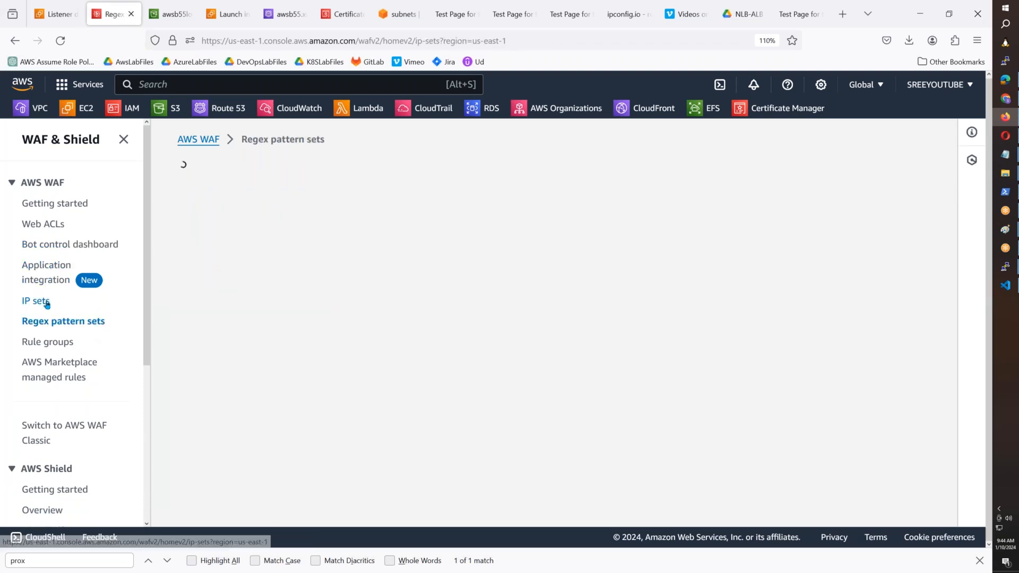
{"action": "left_click", "coordinate": [59, 322]}
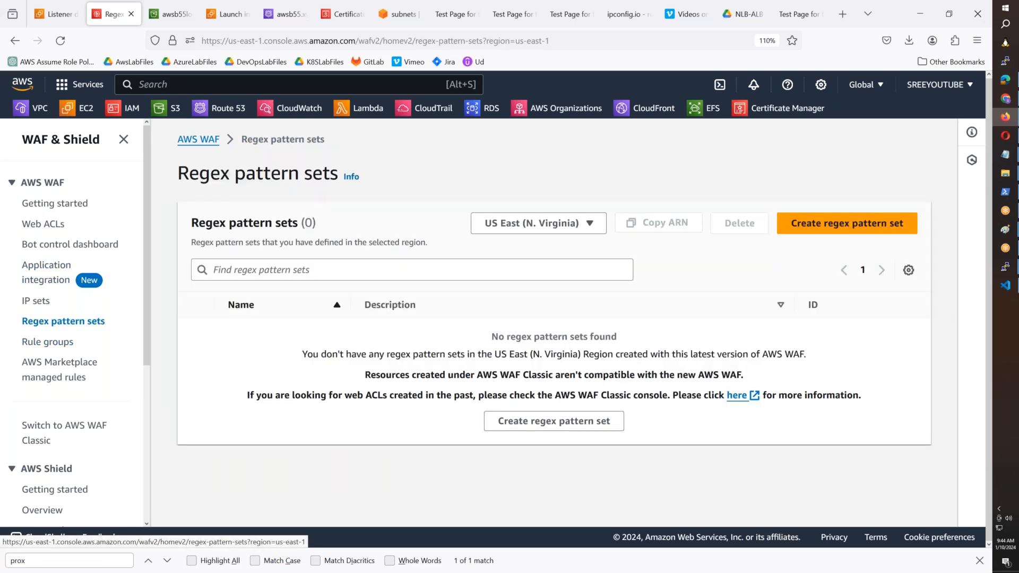
- Search Google for "aws waf regex pattern set example" from the last test page's tab
{"action": "left_click", "coordinate": [787, 22]}
{"action": "left_click", "coordinate": [493, 37]}
{"action": "type", "text": "go"}
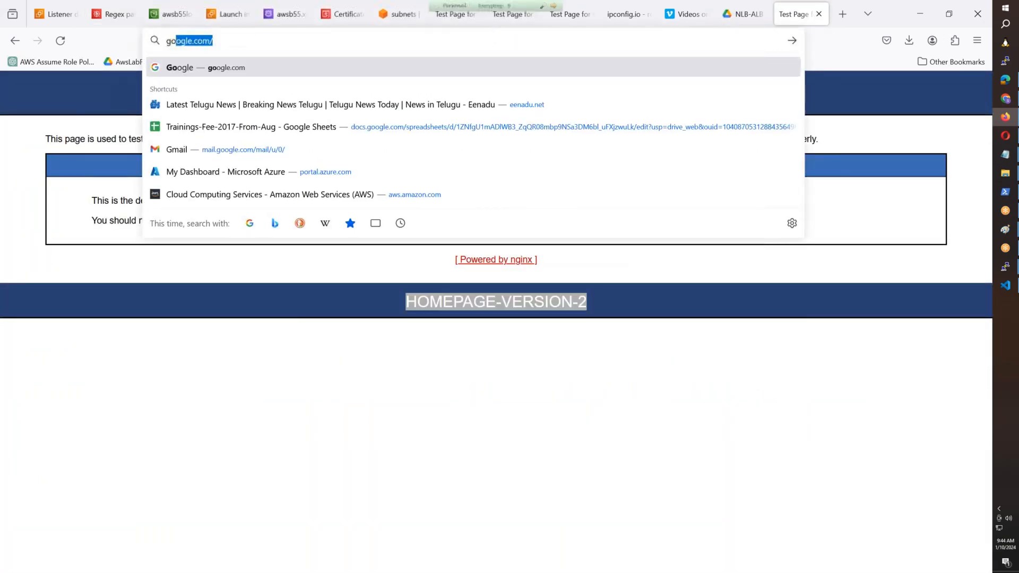
{"action": "key", "text": "Return"}
{"action": "type", "text": "a"}
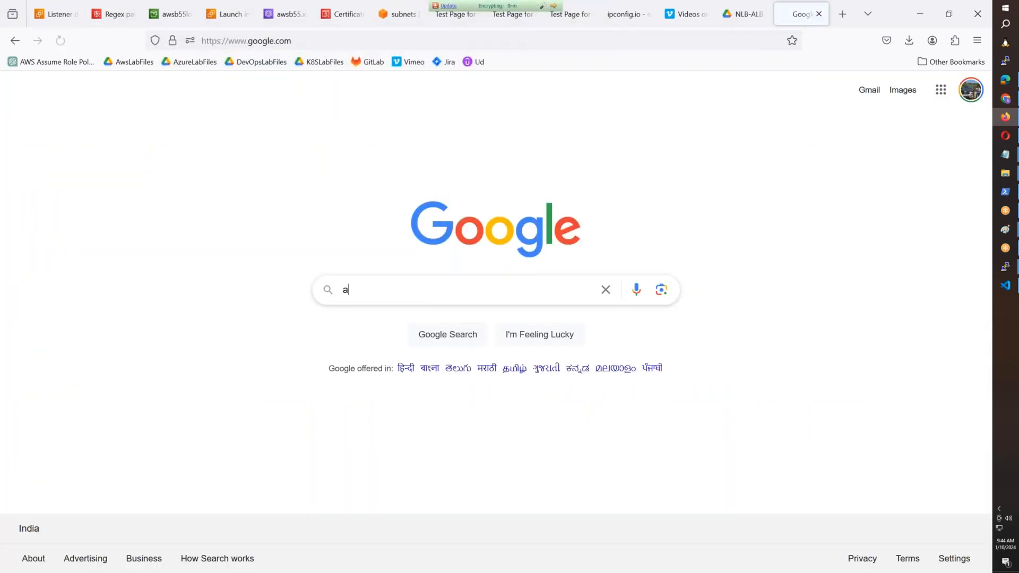
{"action": "type", "text": "ws waf regex"}
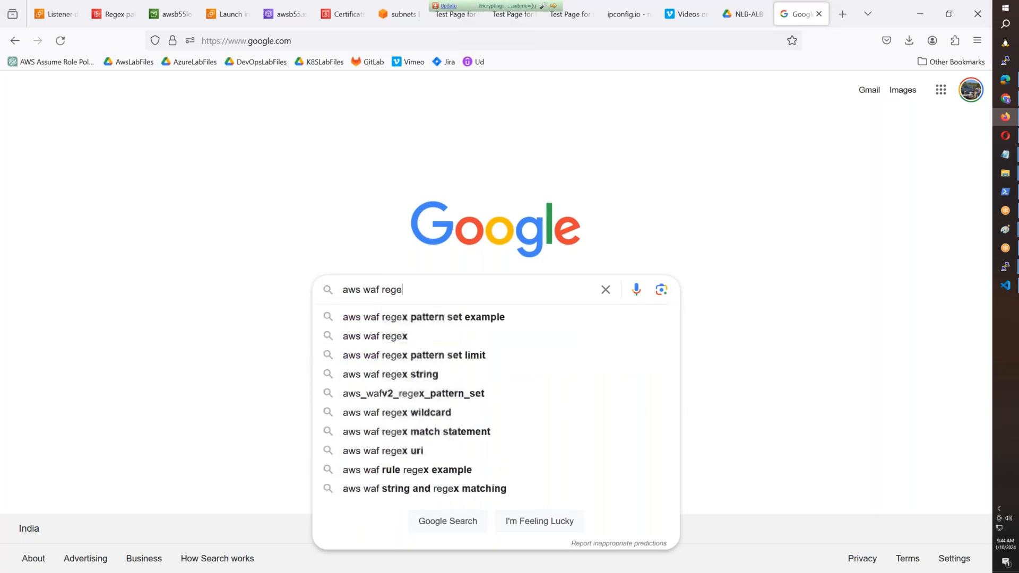
{"action": "key", "text": "Down"}
{"action": "key", "text": "Return"}
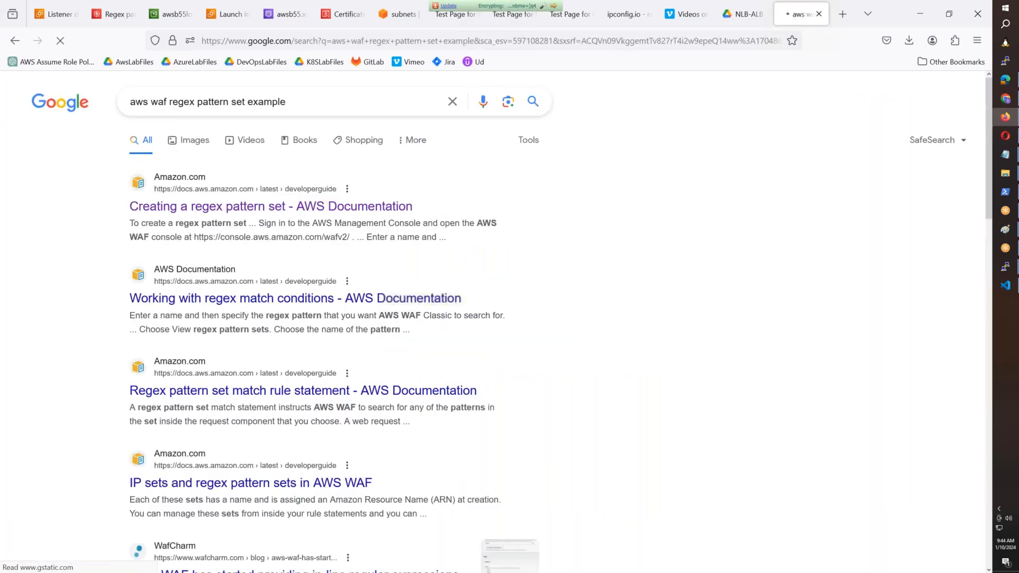
- Open the first two AWS Documentation results in new tabs and read the procedure for creating a regex pattern set
{"action": "left_click", "coordinate": [271, 207]}
{"action": "middle_click", "coordinate": [270, 207]}
{"action": "middle_click", "coordinate": [270, 300]}
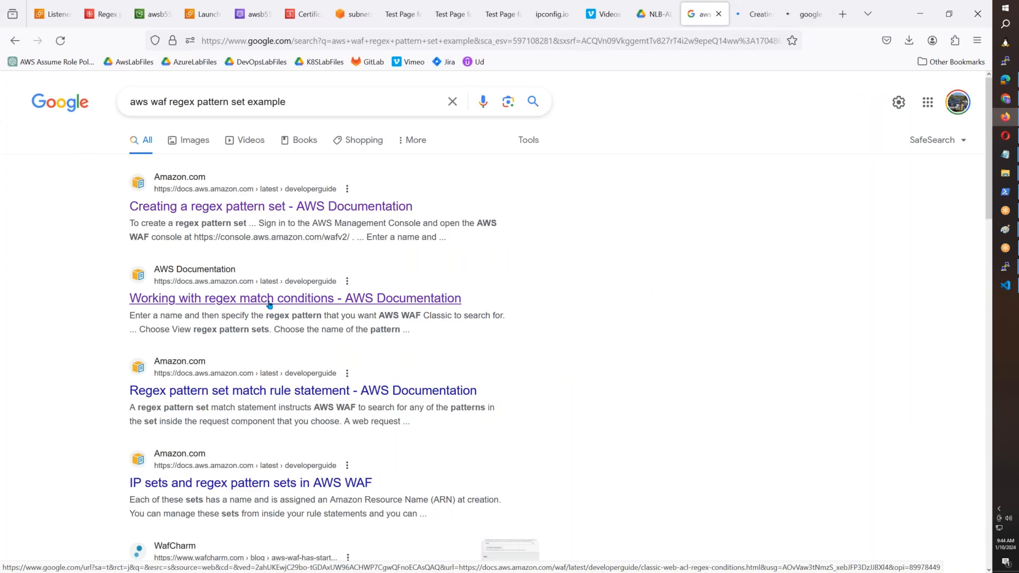
{"action": "left_click", "coordinate": [758, 24]}
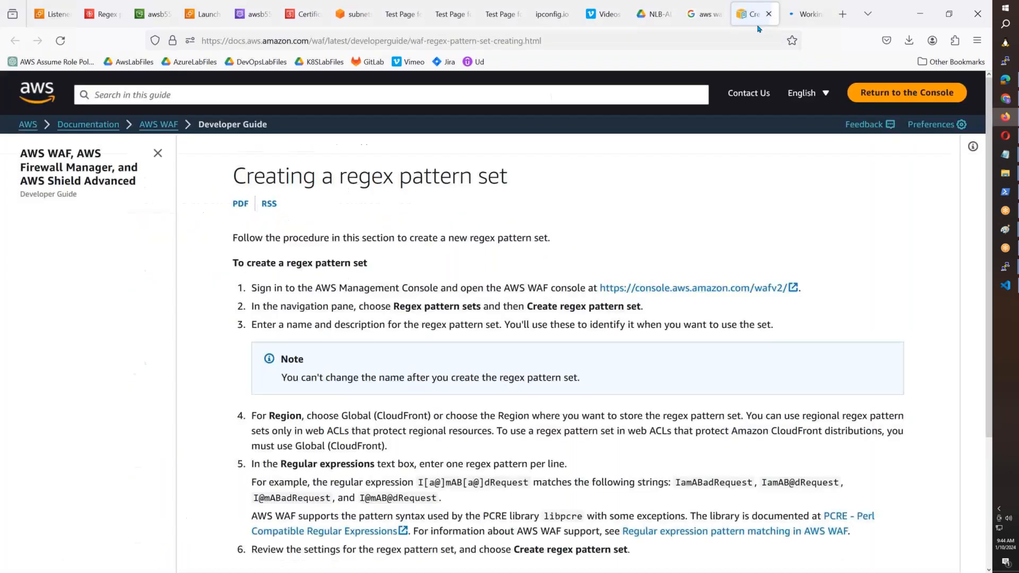
{"action": "scroll", "coordinate": [581, 350], "scroll_direction": "down", "scroll_amount": 2}
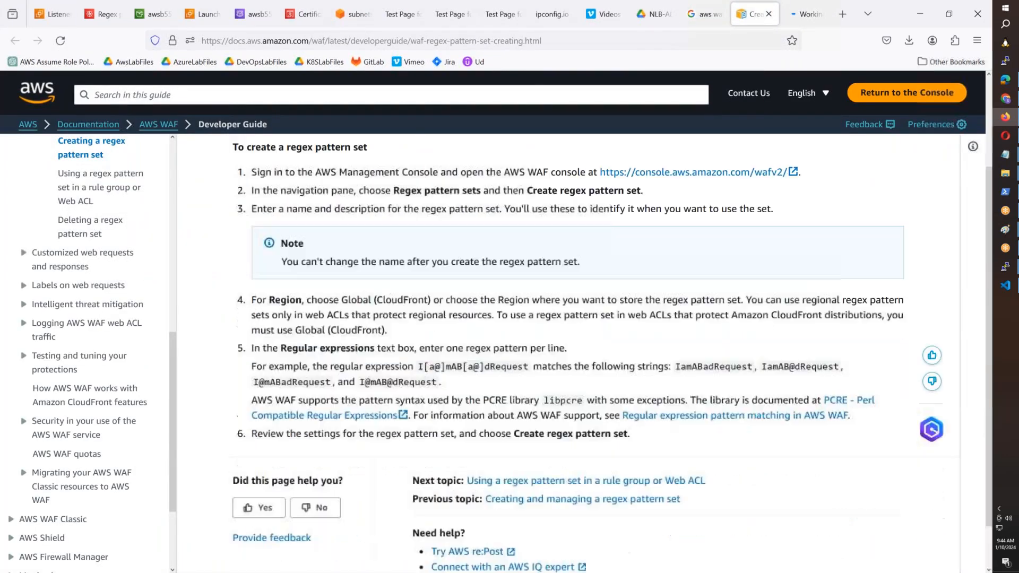
{"action": "scroll", "coordinate": [582, 350], "scroll_direction": "up", "scroll_amount": 2}
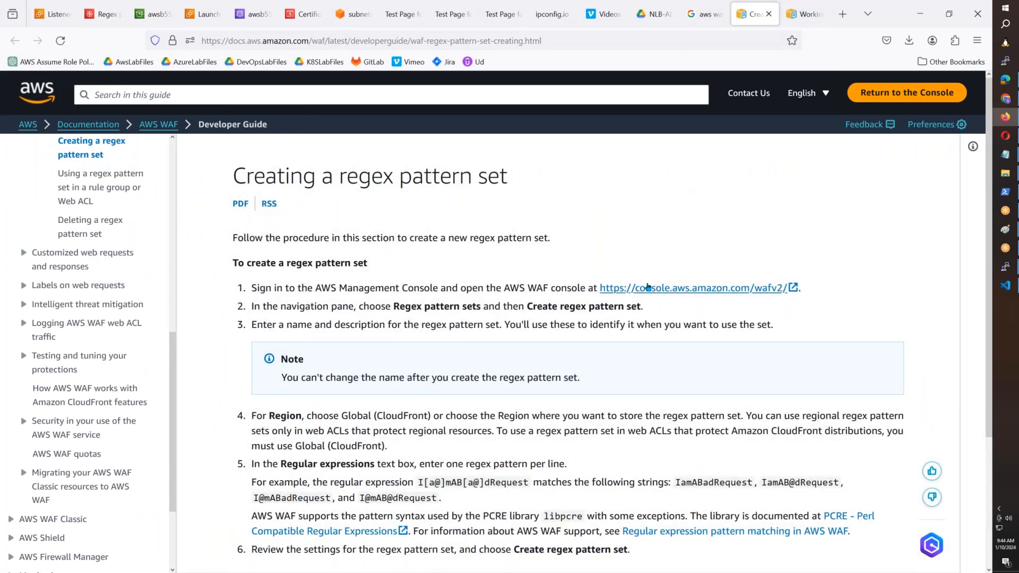
- Examine the "Working with regex match conditions" documentation, including the request header, HTTP method and query parameter filter values
{"action": "key", "text": "ctrl+Tab"}
{"action": "scroll", "coordinate": [490, 350], "scroll_direction": "down", "scroll_amount": 9}
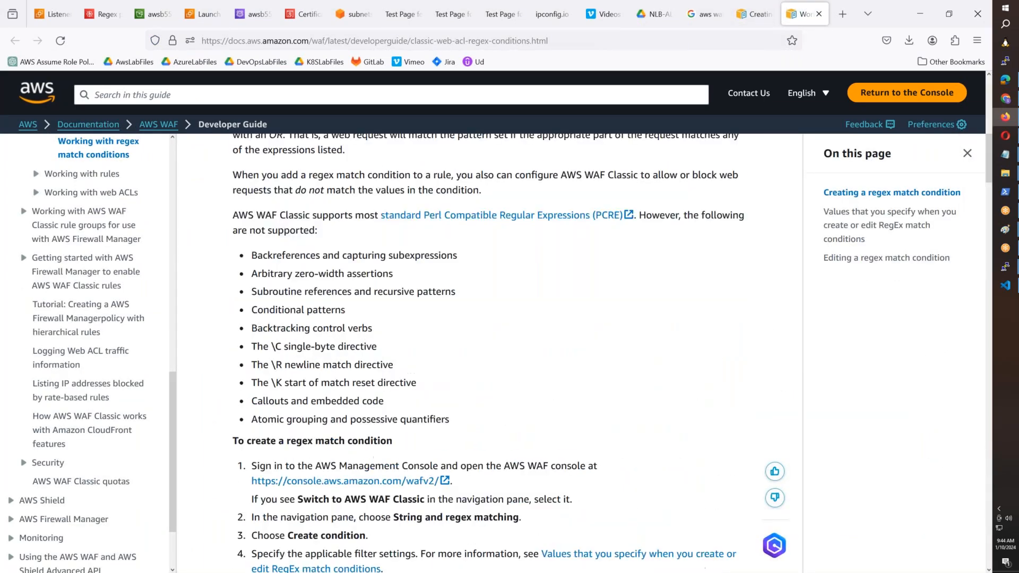
{"action": "scroll", "coordinate": [489, 351], "scroll_direction": "down", "scroll_amount": 2}
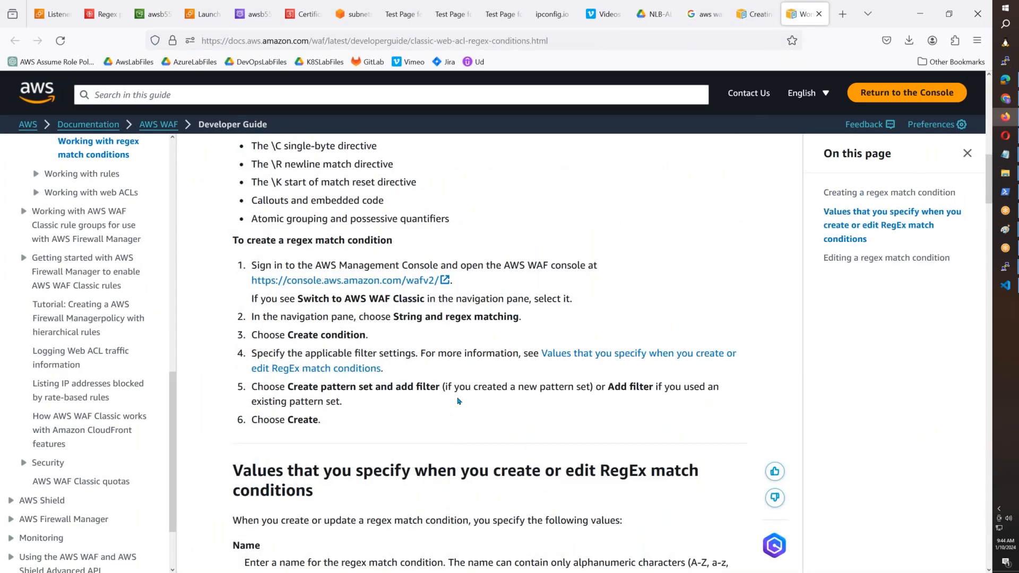
{"action": "scroll", "coordinate": [459, 405], "scroll_direction": "down", "scroll_amount": 6}
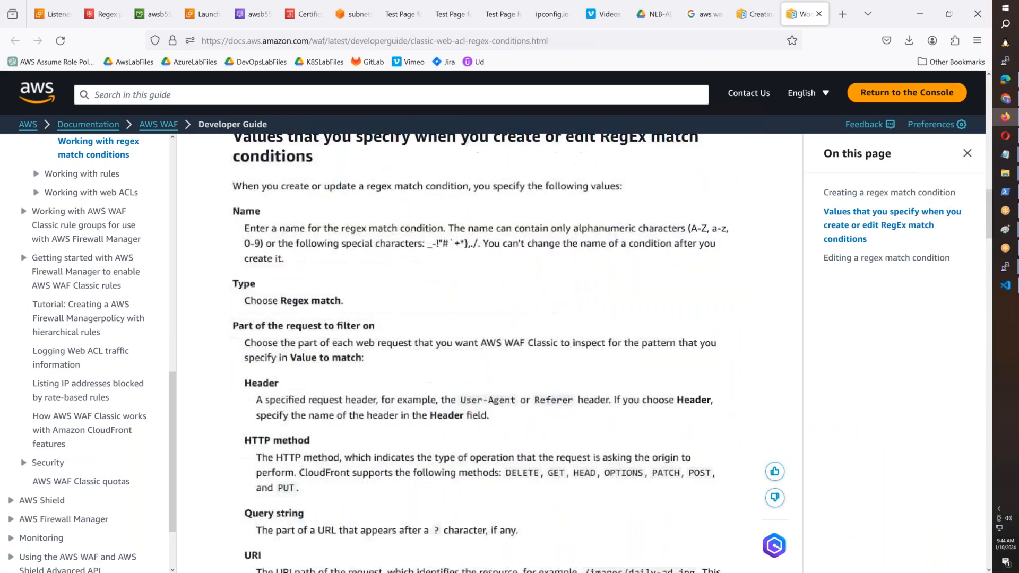
{"action": "double_click", "coordinate": [688, 236]}
{"action": "scroll", "coordinate": [438, 383], "scroll_direction": "down", "scroll_amount": 1}
{"action": "triple_click", "coordinate": [337, 377]}
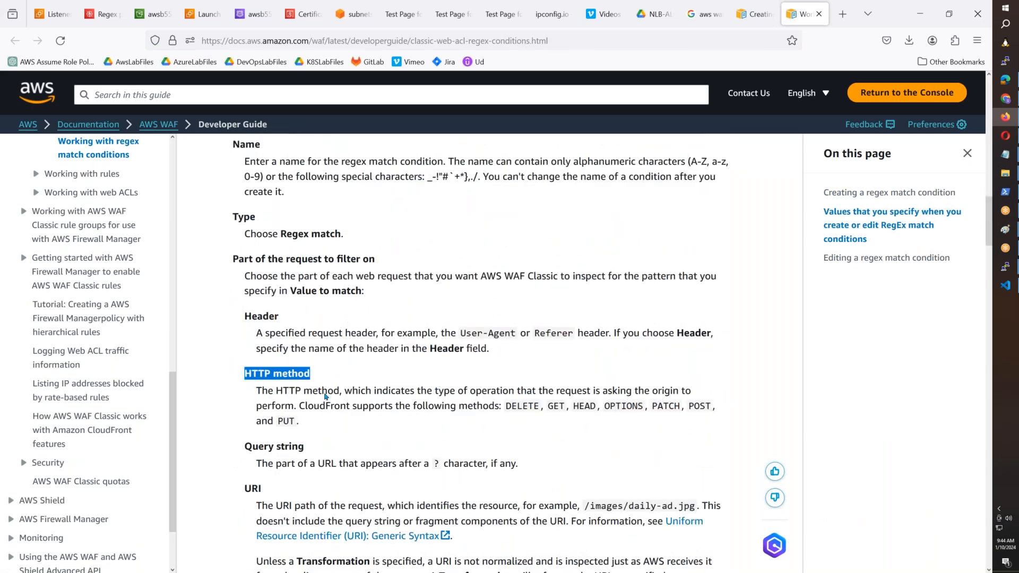
{"action": "left_click_drag", "start_coordinate": [487, 411], "coordinate": [608, 411]}
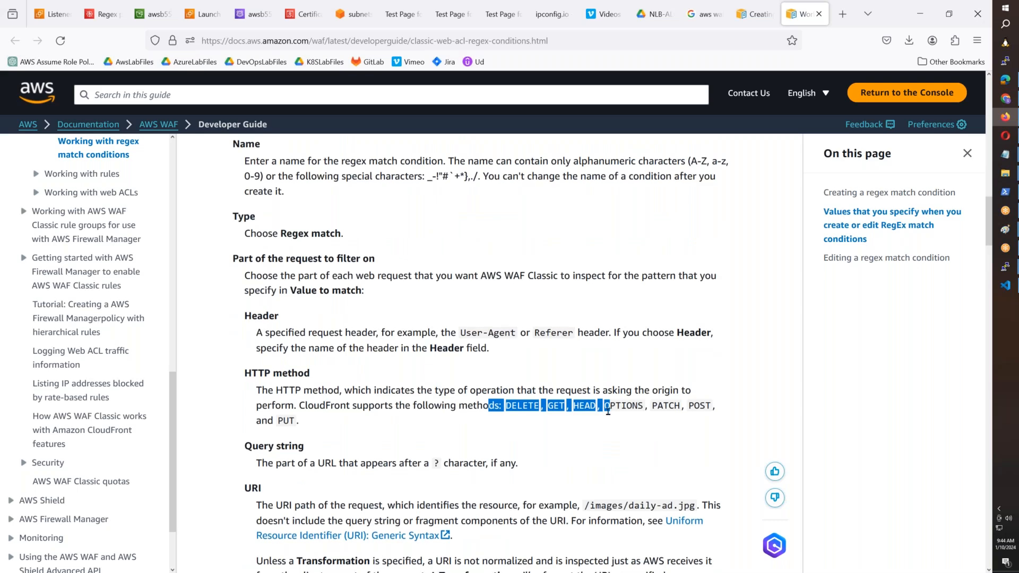
{"action": "scroll", "coordinate": [608, 412], "scroll_direction": "down", "scroll_amount": 1}
{"action": "left_click_drag", "start_coordinate": [335, 274], "coordinate": [359, 367]}
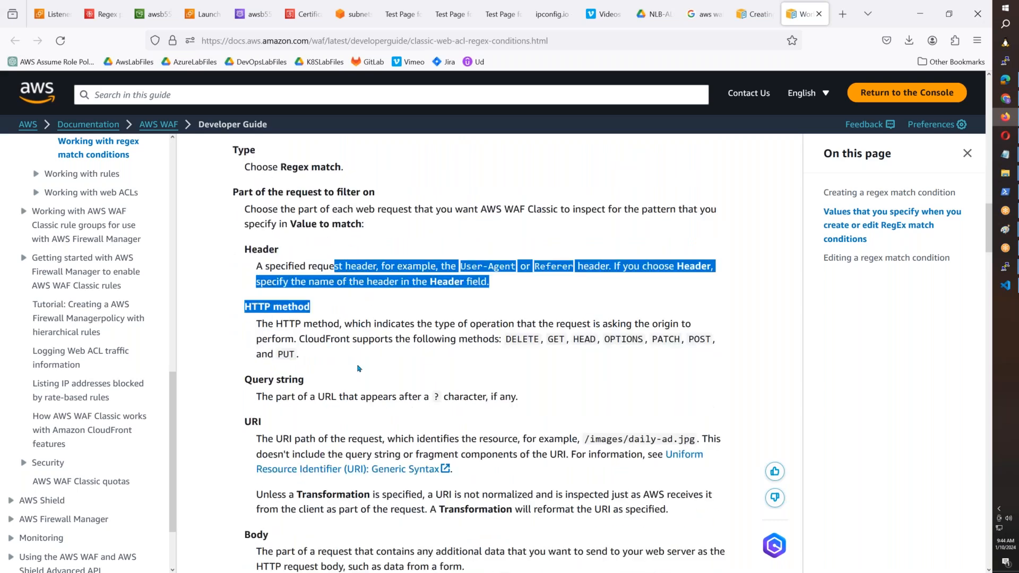
{"action": "scroll", "coordinate": [359, 368], "scroll_direction": "down", "scroll_amount": 5}
{"action": "scroll", "coordinate": [359, 369], "scroll_direction": "down", "scroll_amount": 3}
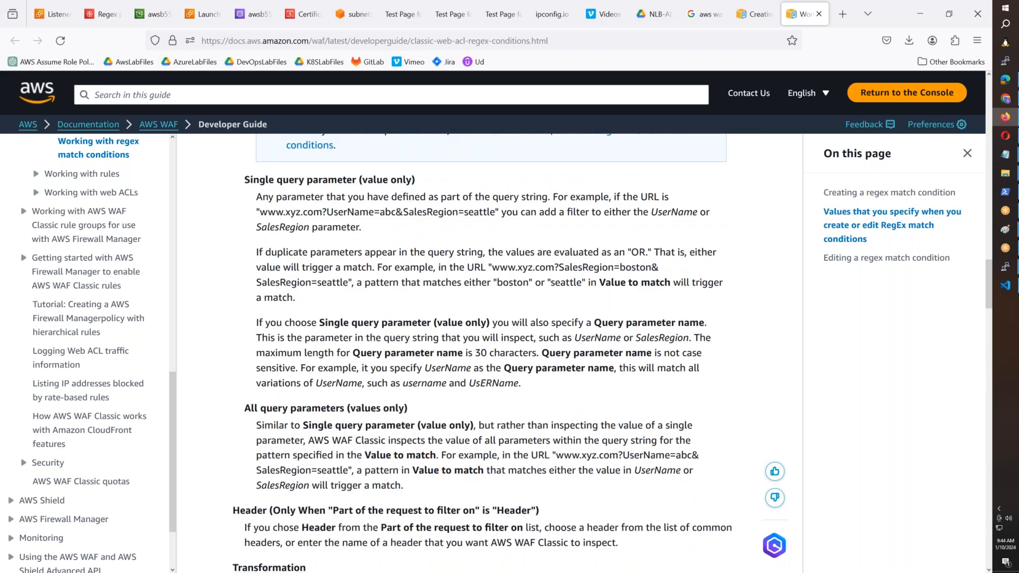
{"action": "scroll", "coordinate": [478, 350], "scroll_direction": "down", "scroll_amount": 10}
{"action": "scroll", "coordinate": [478, 351], "scroll_direction": "down", "scroll_amount": 4}
{"action": "scroll", "coordinate": [471, 548], "scroll_direction": "up", "scroll_amount": 12}
- Return to the WAF console, review the regex pattern set creation form and its Regular expressions field, and leave without creating a set
{"action": "left_click", "coordinate": [102, 15]}
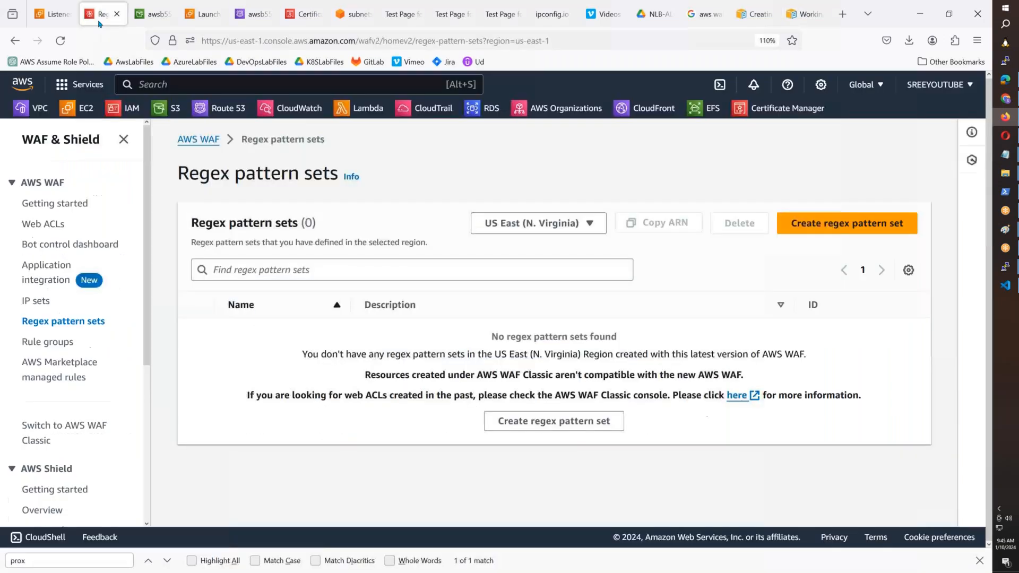
{"action": "left_click", "coordinate": [544, 426]}
{"action": "scroll", "coordinate": [102, 455], "scroll_direction": "down", "scroll_amount": 1}
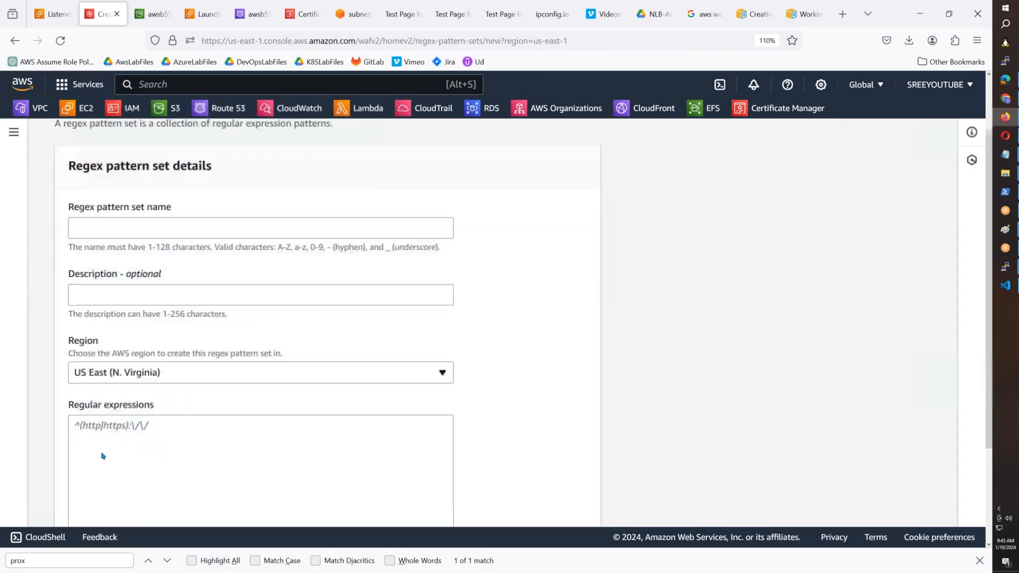
{"action": "scroll", "coordinate": [103, 455], "scroll_direction": "down", "scroll_amount": 1}
{"action": "left_click", "coordinate": [100, 358]}
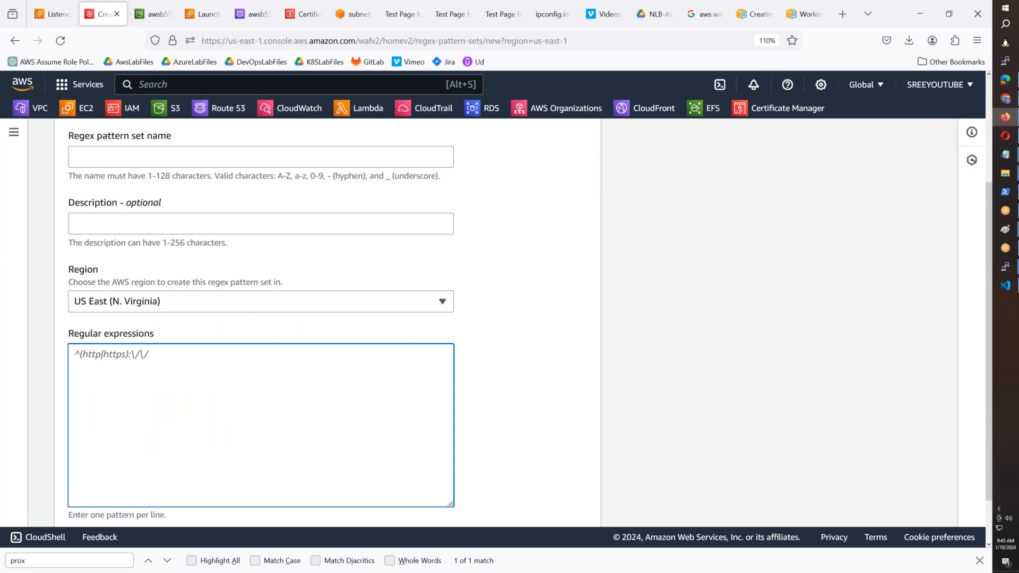
{"action": "scroll", "coordinate": [334, 448], "scroll_direction": "down", "scroll_amount": 1}
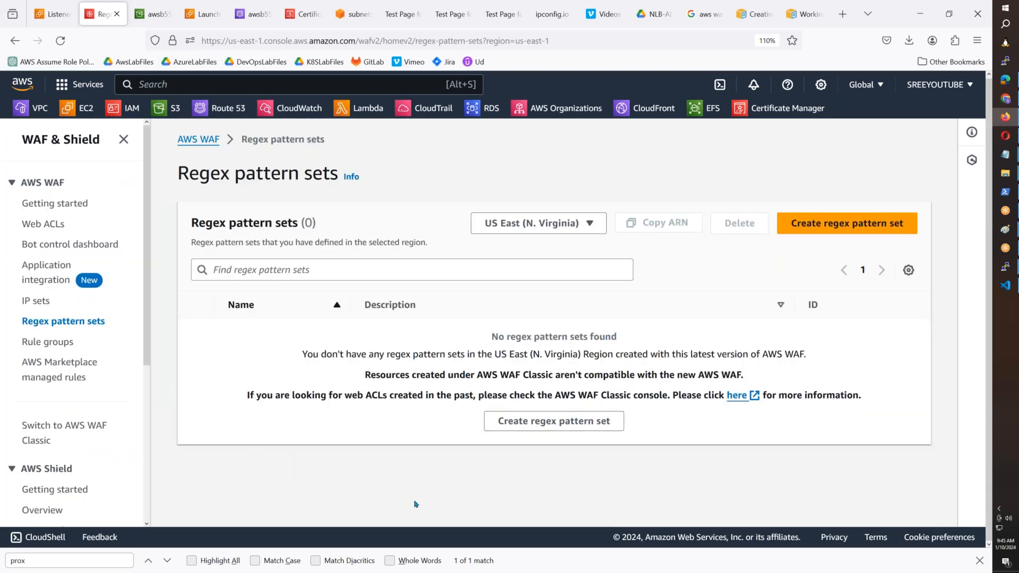
- Start creating a rule group with AWSB55-Rule-Group as its name and description, and continue to adding rules and setting capacity
{"action": "left_click", "coordinate": [46, 343]}
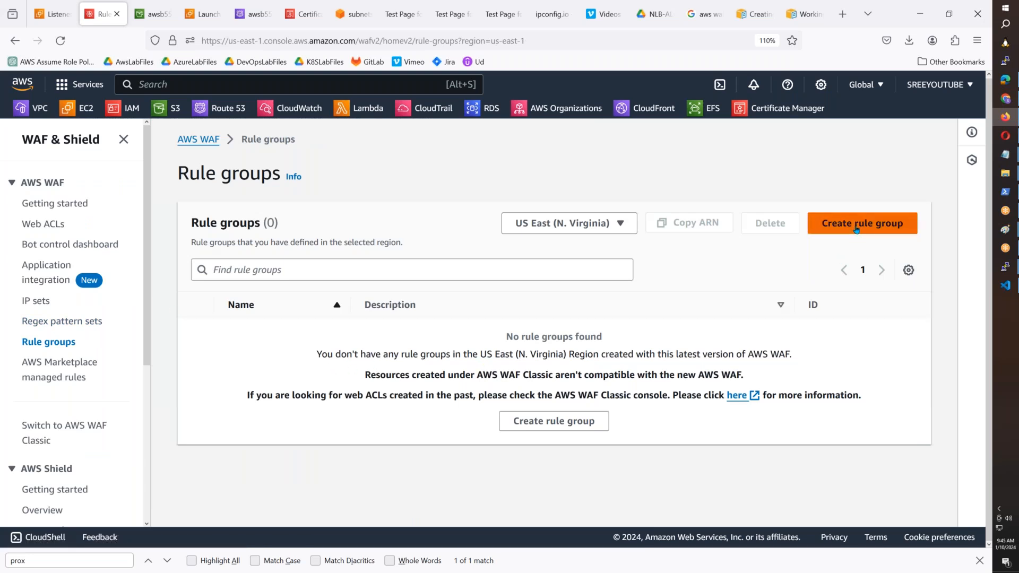
{"action": "left_click", "coordinate": [857, 227]}
{"action": "left_click", "coordinate": [346, 289]}
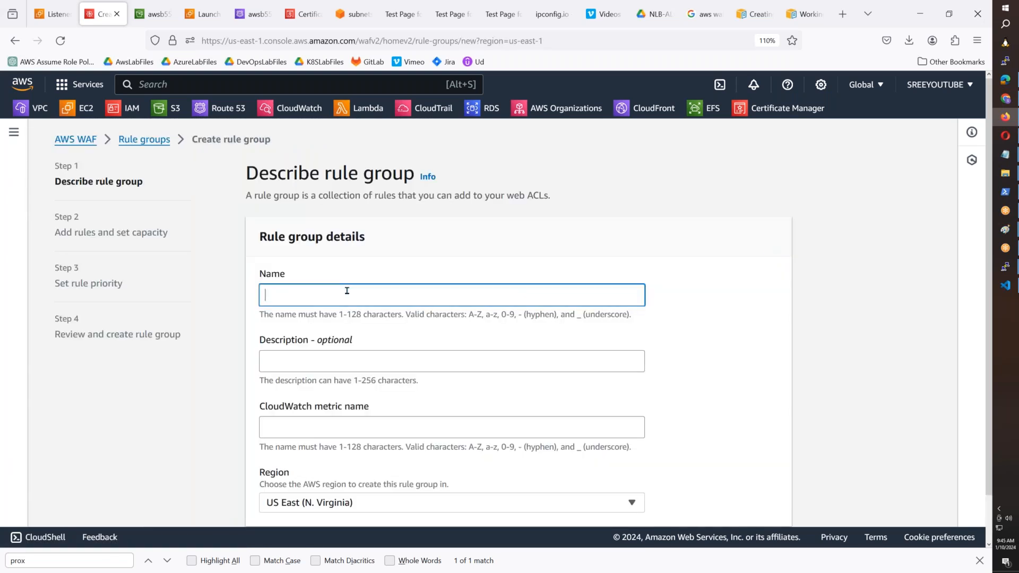
{"action": "type", "text": "AWSB55-"}
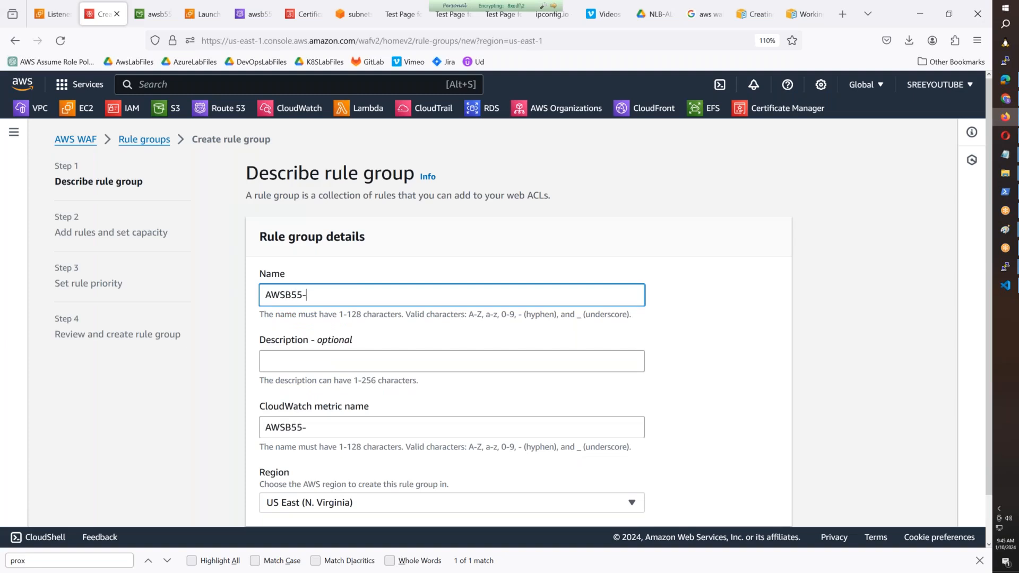
{"action": "type", "text": "Rule-Group"}
{"action": "key", "text": "ctrl+a"}
{"action": "key", "text": "ctrl+c"}
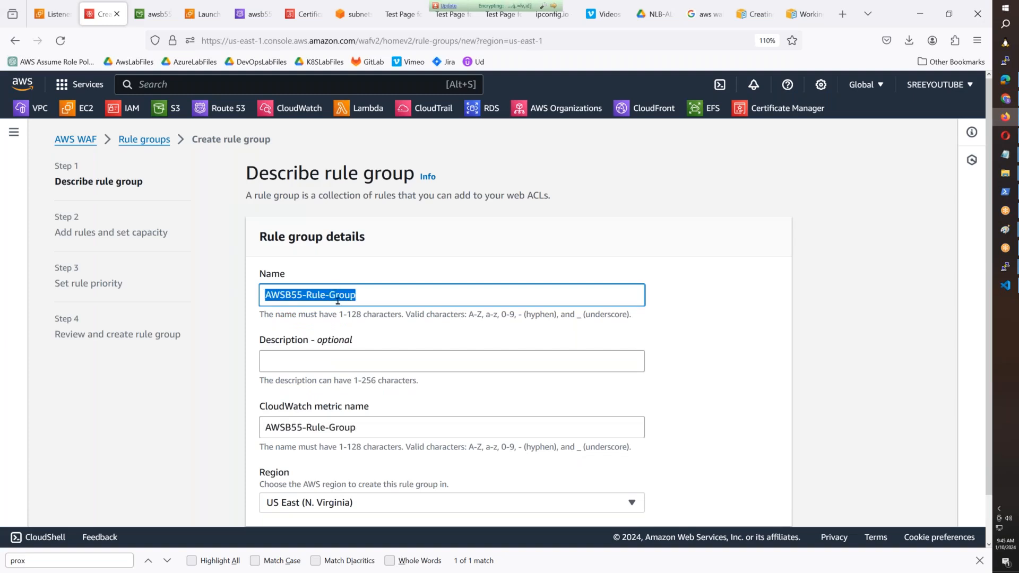
{"action": "left_click", "coordinate": [324, 365]}
{"action": "key", "text": "ctrl+v"}
{"action": "scroll", "coordinate": [531, 371], "scroll_direction": "down", "scroll_amount": 1}
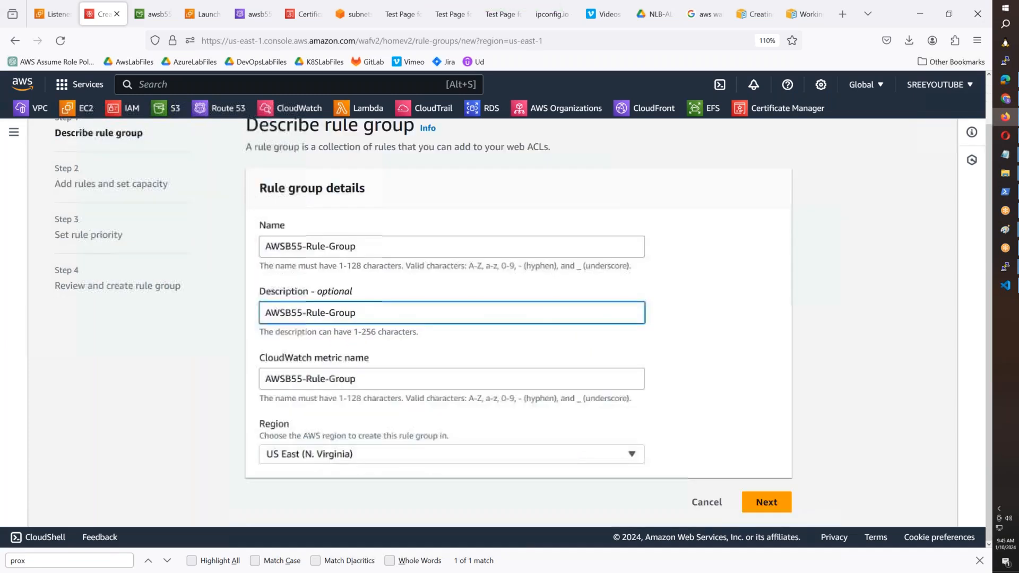
{"action": "left_click", "coordinate": [779, 503]}
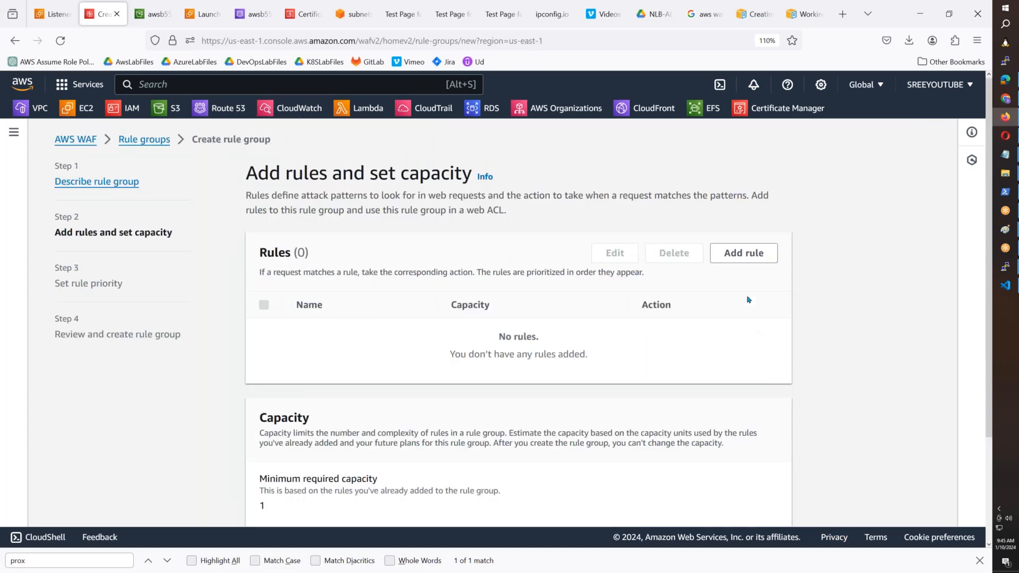
- Review the rule builder form for the new rule group, including its action options, and leave without adding a rule
{"action": "left_click", "coordinate": [744, 252]}
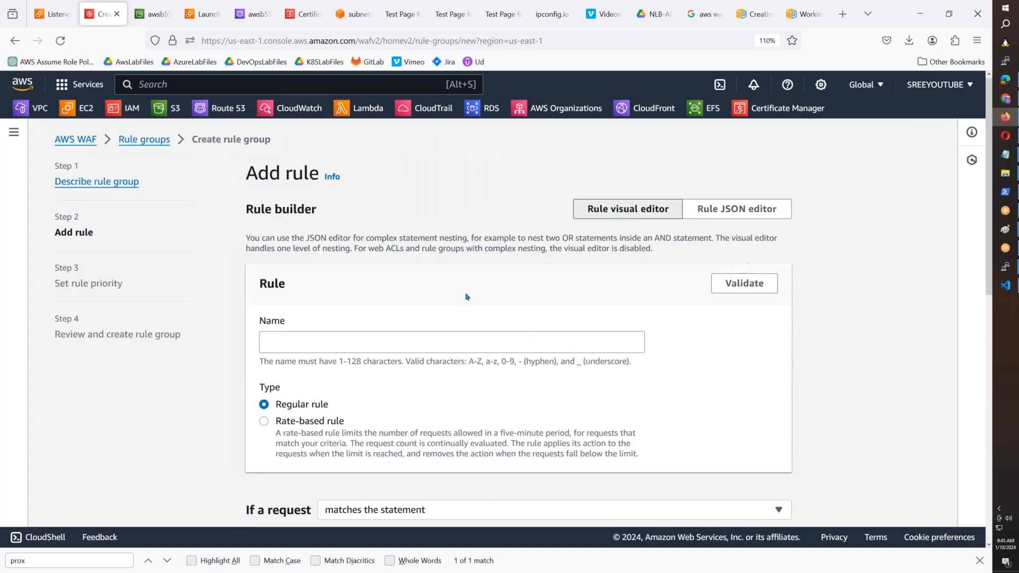
{"action": "scroll", "coordinate": [531, 318], "scroll_direction": "down", "scroll_amount": 2}
{"action": "scroll", "coordinate": [345, 361], "scroll_direction": "down", "scroll_amount": 6}
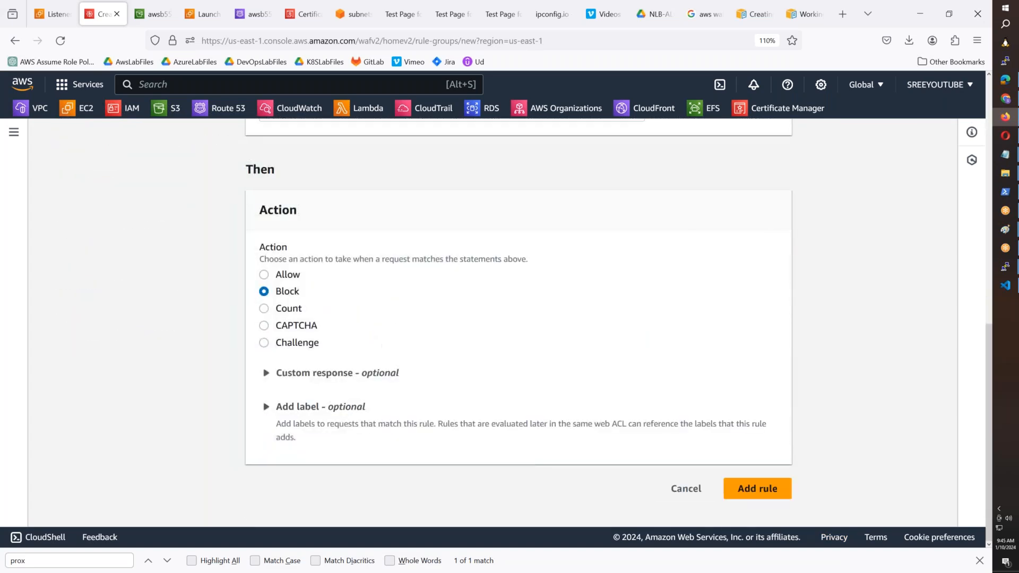
{"action": "left_click", "coordinate": [685, 486]}
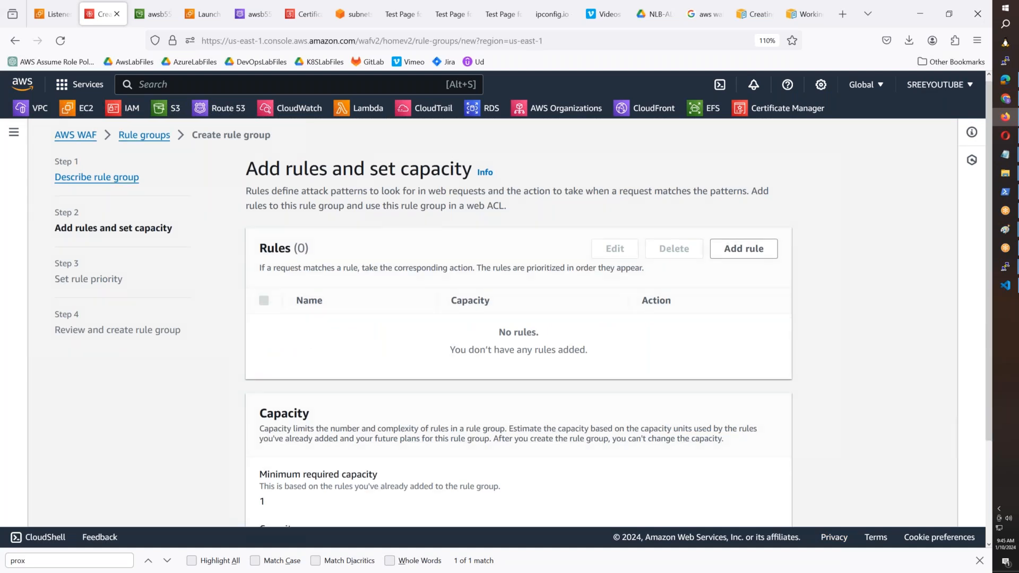
- Go through the rule priority and review pages of the rule group wizard without any rules, and cancel the creation
{"action": "scroll", "coordinate": [642, 391], "scroll_direction": "down", "scroll_amount": 3}
{"action": "left_click", "coordinate": [763, 499]}
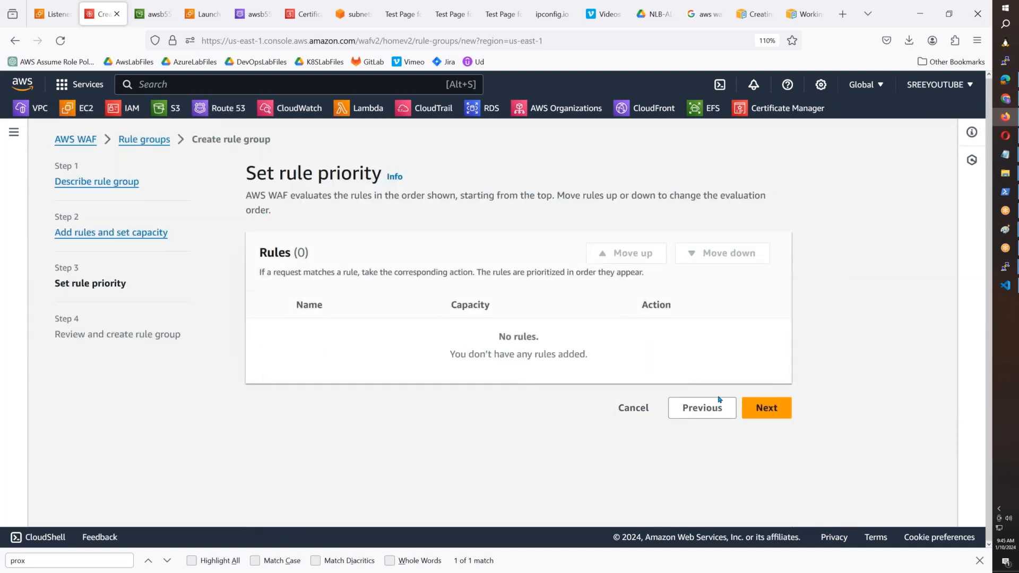
{"action": "left_click", "coordinate": [764, 407]}
{"action": "scroll", "coordinate": [635, 412], "scroll_direction": "down", "scroll_amount": 4}
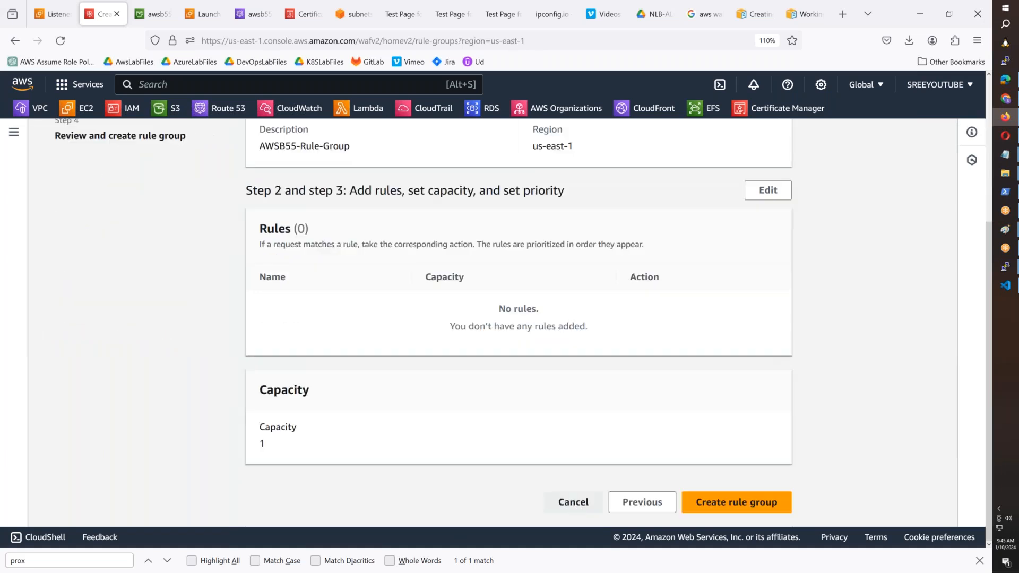
{"action": "left_click", "coordinate": [574, 504]}
- In AWSB55-ACL's rules, start adding a custom rule, review the Rule group rule type, and cancel
{"action": "left_click", "coordinate": [56, 231]}
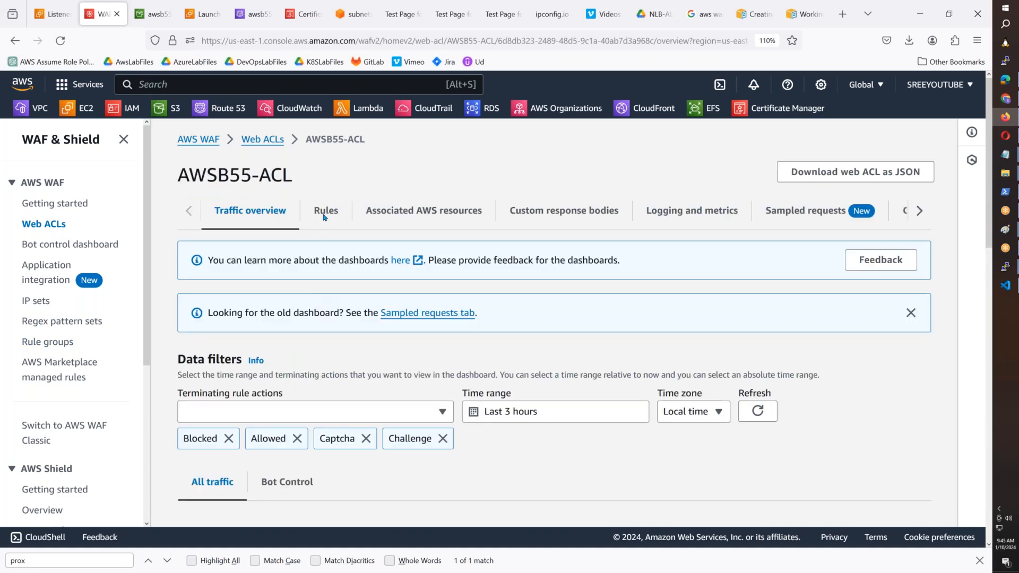
{"action": "left_click", "coordinate": [324, 212]}
{"action": "left_click", "coordinate": [877, 263]}
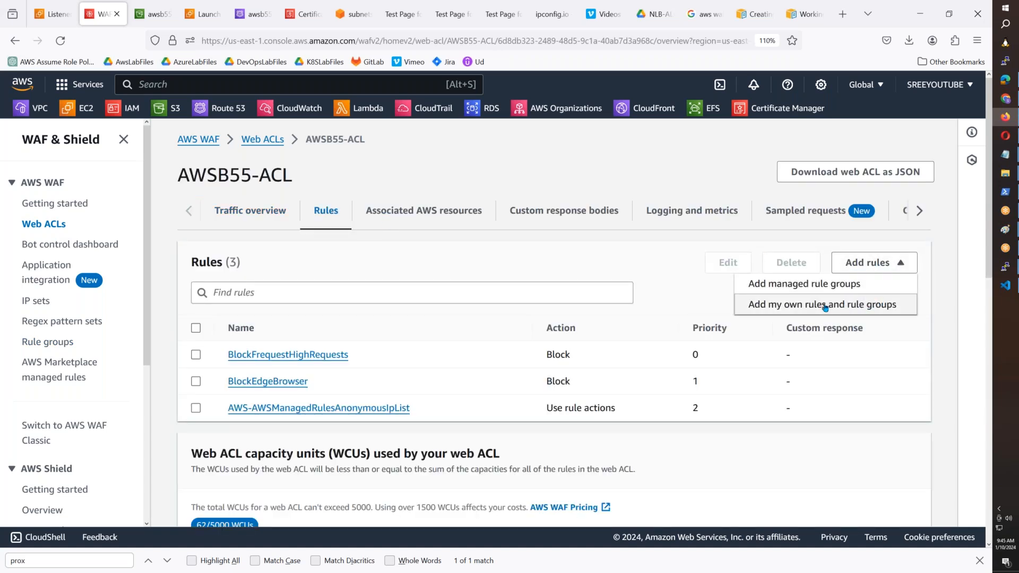
{"action": "left_click", "coordinate": [866, 308]}
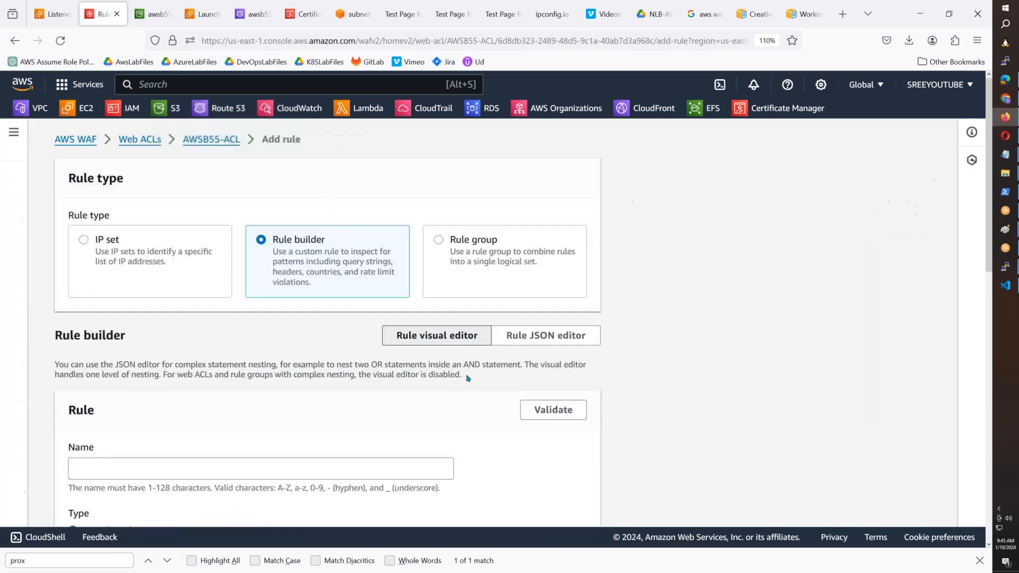
{"action": "left_click", "coordinate": [441, 240]}
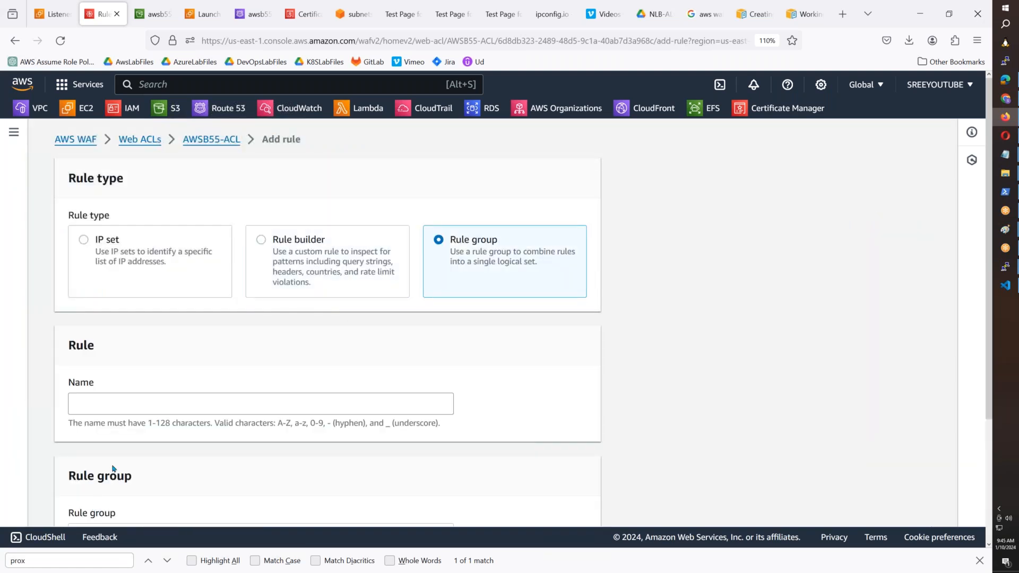
{"action": "scroll", "coordinate": [122, 456], "scroll_direction": "down", "scroll_amount": 3}
{"action": "left_click", "coordinate": [495, 502]}
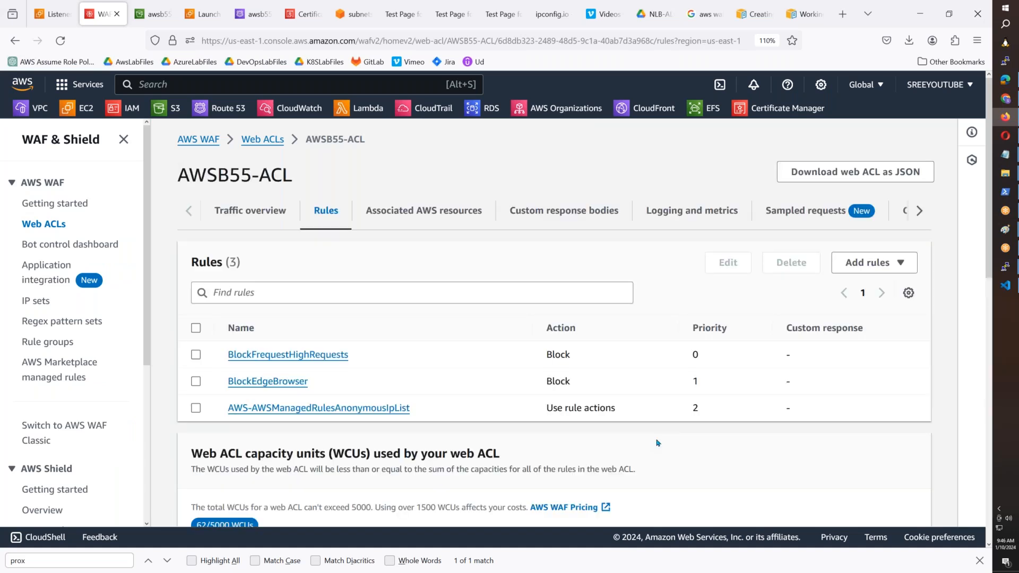
- Switch to the terminal session on ip-10-55-3-252 and stop its running curl loop
{"action": "mouse_move", "coordinate": [1006, 268]}
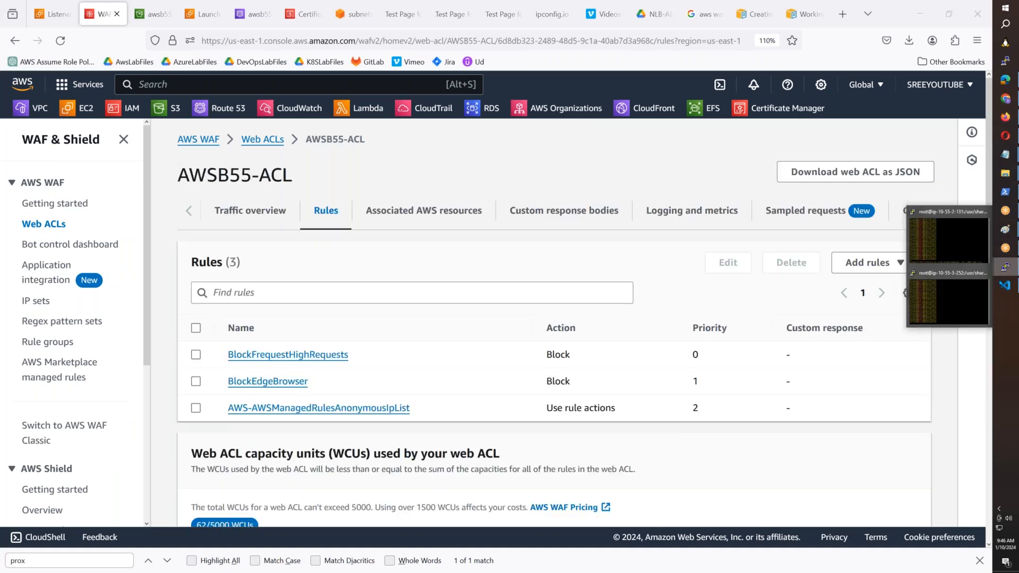
{"action": "left_click", "coordinate": [949, 298]}
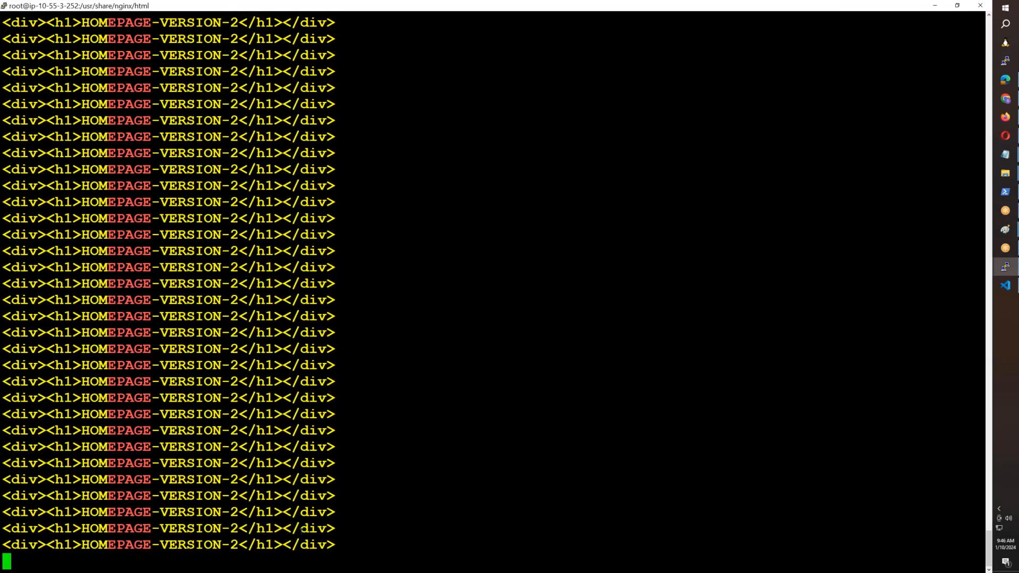
{"action": "left_click_drag", "start_coordinate": [307, 529], "coordinate": [217, 530]}
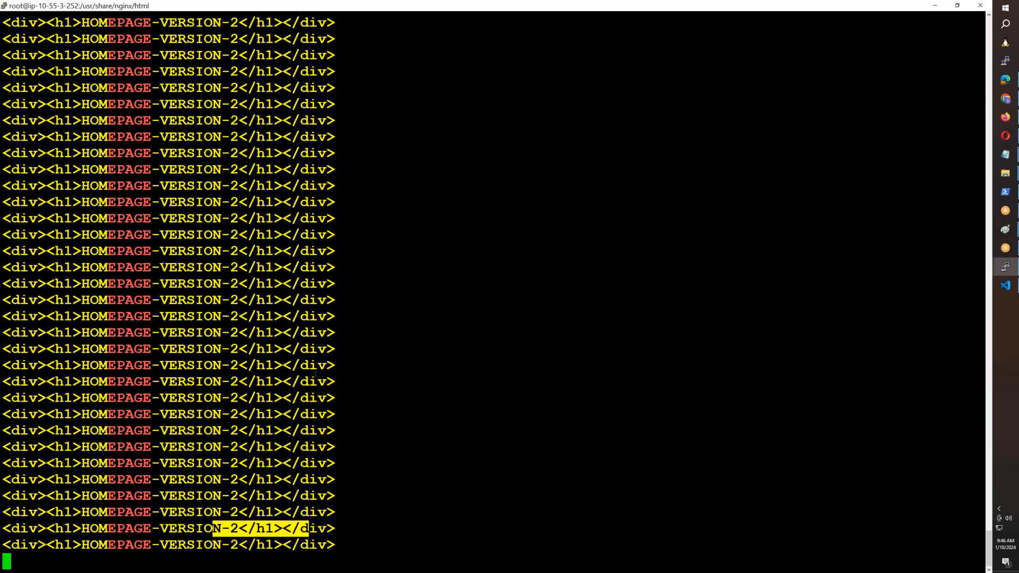
{"action": "key", "text": "ctrl+c"}
{"action": "key", "text": "Up"}
{"action": "key", "text": "Left"}
{"action": "key", "text": "Left"}
{"action": "key", "text": "Left"}
{"action": "key", "text": "Left"}
{"action": "key", "text": "Left"}
{"action": "key", "text": "Left"}
{"action": "key", "text": "Left"}
{"action": "key", "text": "Left"}
{"action": "key", "text": "Left"}
{"action": "key", "text": "Left"}
{"action": "key", "text": "Left"}
{"action": "key", "text": "Left"}
{"action": "key", "text": "Left"}
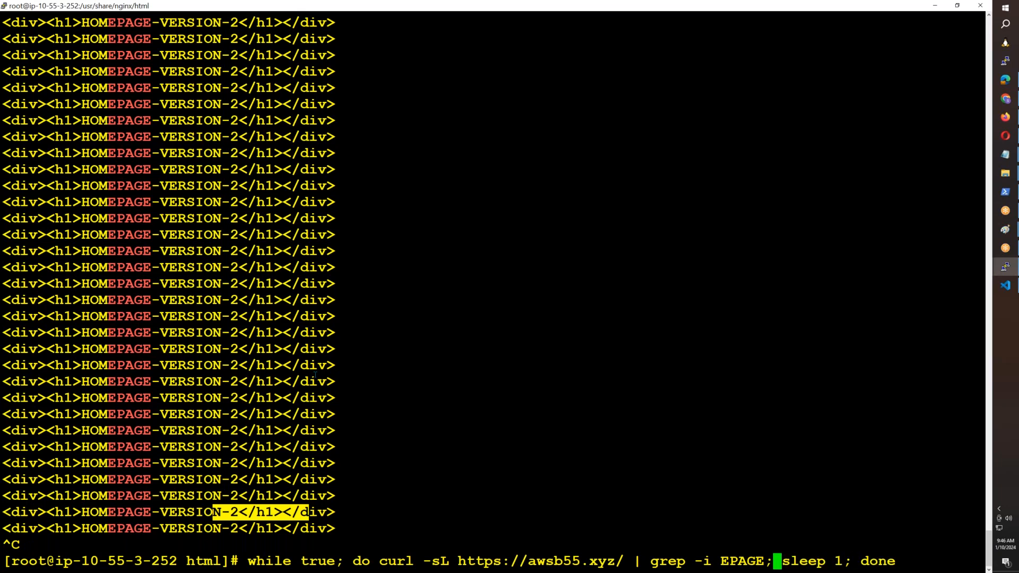
{"action": "key", "text": "BackSpace"}
{"action": "key", "text": "BackSpace"}
{"action": "key", "text": "BackSpace"}
{"action": "key", "text": "BackSpace"}
{"action": "key", "text": "BackSpace"}
{"action": "key", "text": "BackSpace"}
{"action": "key", "text": "BackSpace"}
{"action": "key", "text": "BackSpace"}
{"action": "key", "text": "BackSpace"}
{"action": "key", "text": "BackSpace"}
{"action": "key", "text": "BackSpace"}
{"action": "key", "text": "BackSpace"}
{"action": "key", "text": "BackSpace"}
{"action": "key", "text": "BackSpace"}
{"action": "key", "text": "BackSpace"}
{"action": "key", "text": "BackSpace"}
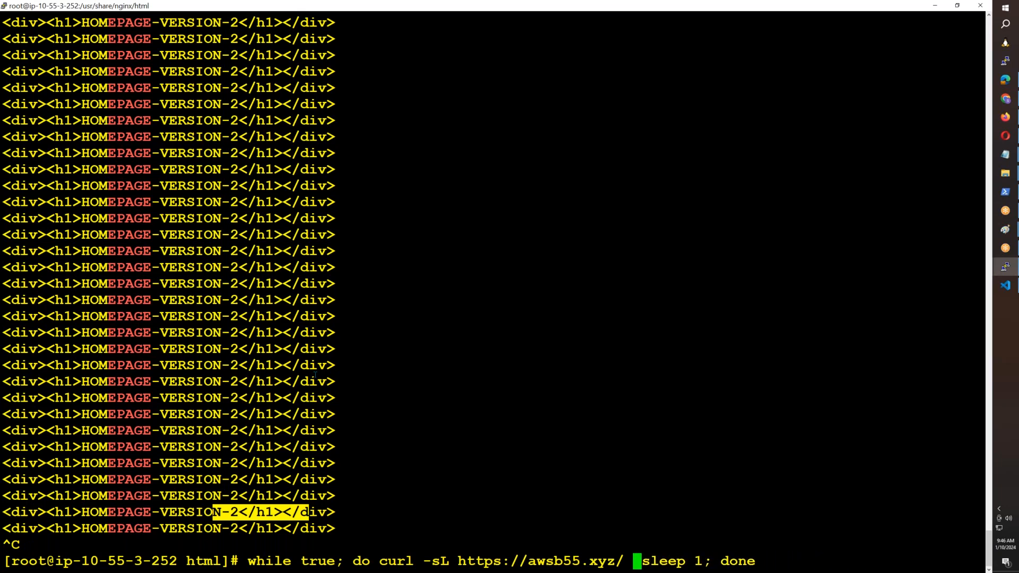
{"action": "key", "text": "Return"}
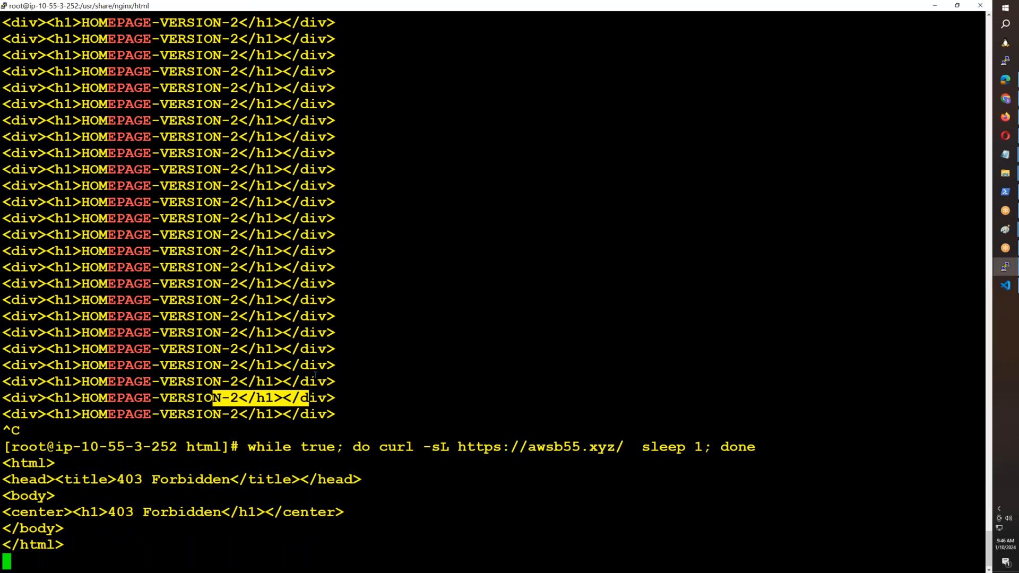
{"action": "key", "text": "ctrl+c"}
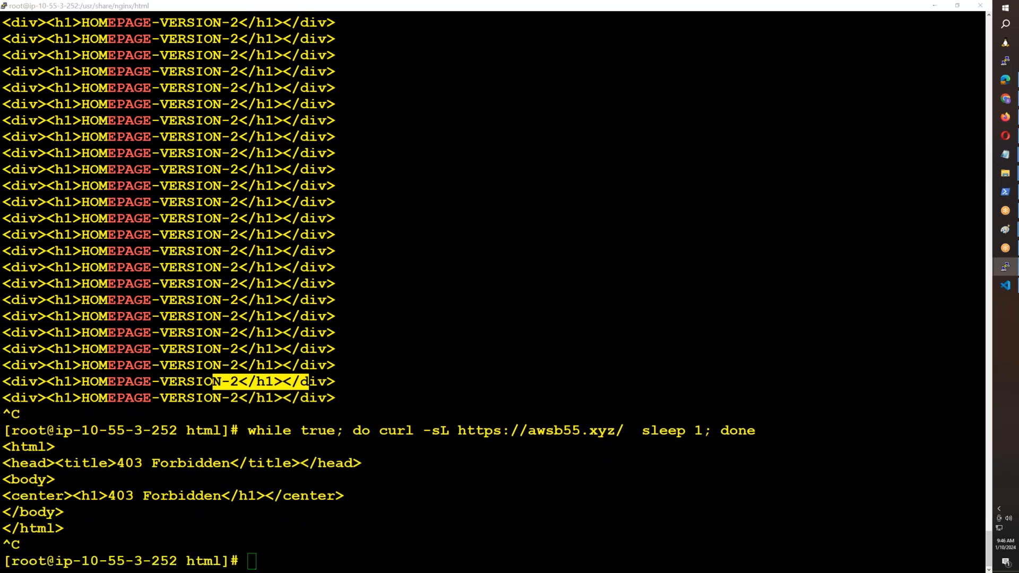
- Return to the WAF console in the browser and look through the AWS Marketplace managed rules list
{"action": "key", "text": "alt+Tab"}
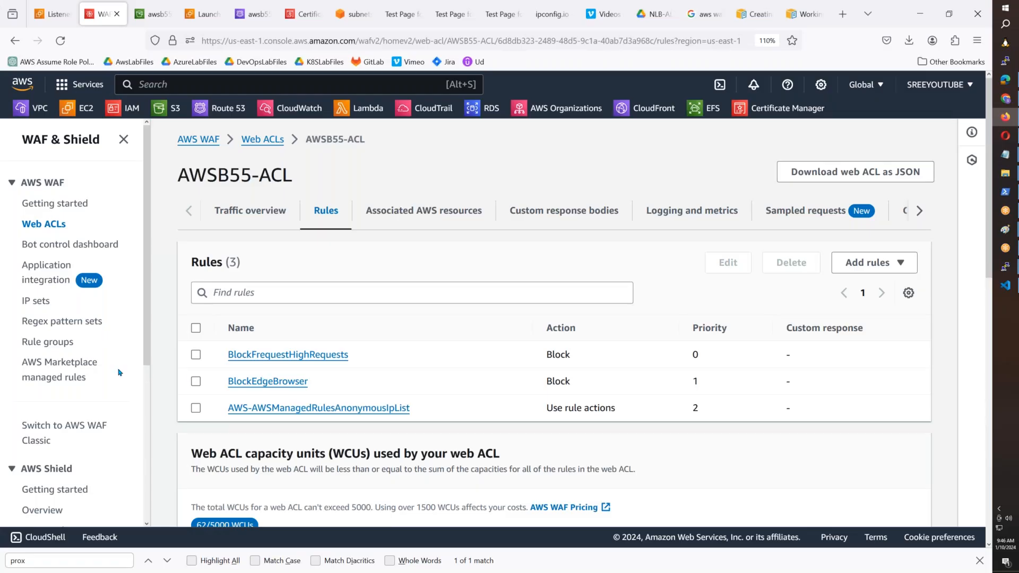
{"action": "left_click", "coordinate": [90, 365]}
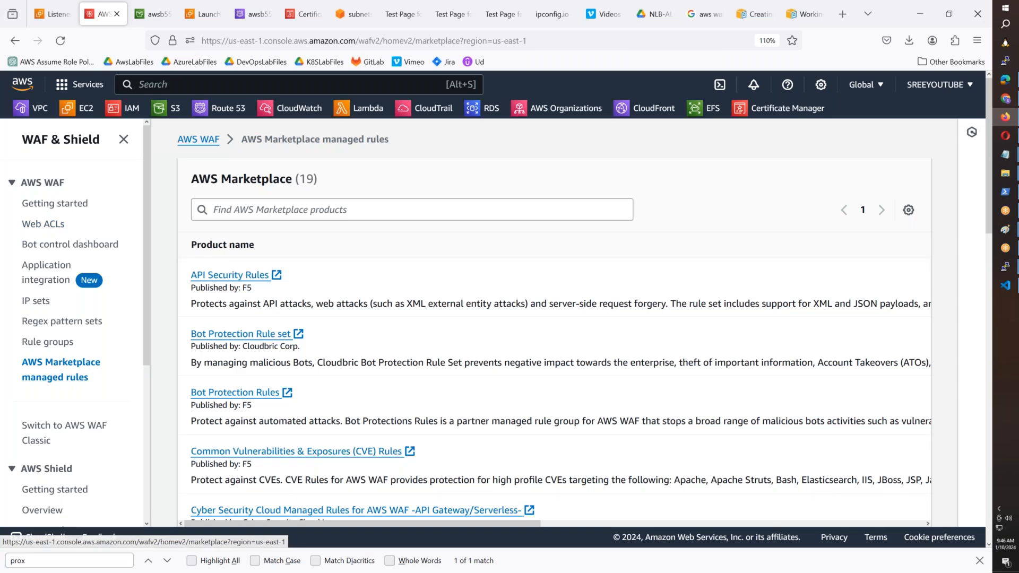
{"action": "scroll", "coordinate": [555, 318], "scroll_direction": "down", "scroll_amount": 10}
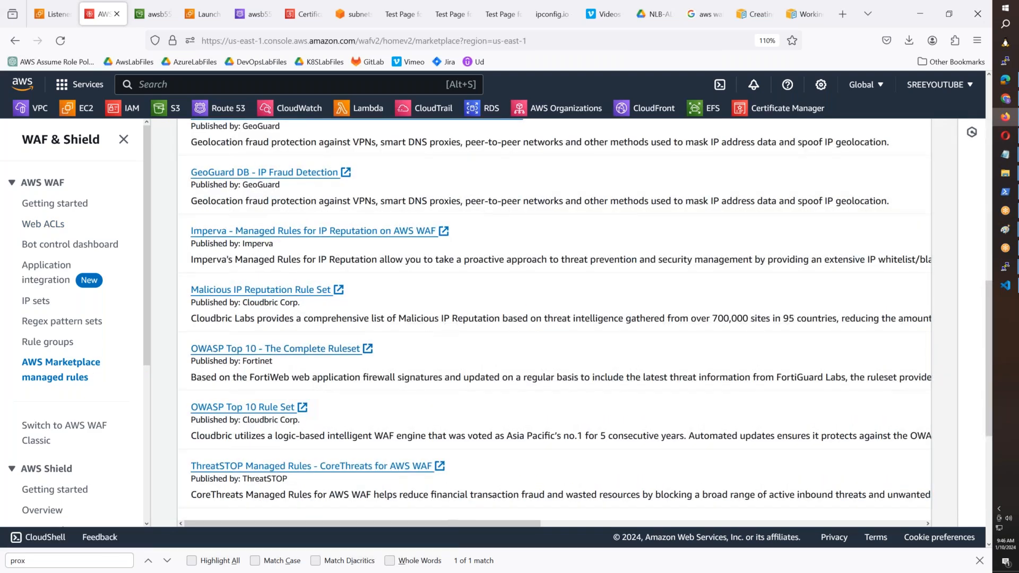
{"action": "scroll", "coordinate": [286, 375], "scroll_direction": "up", "scroll_amount": 10}
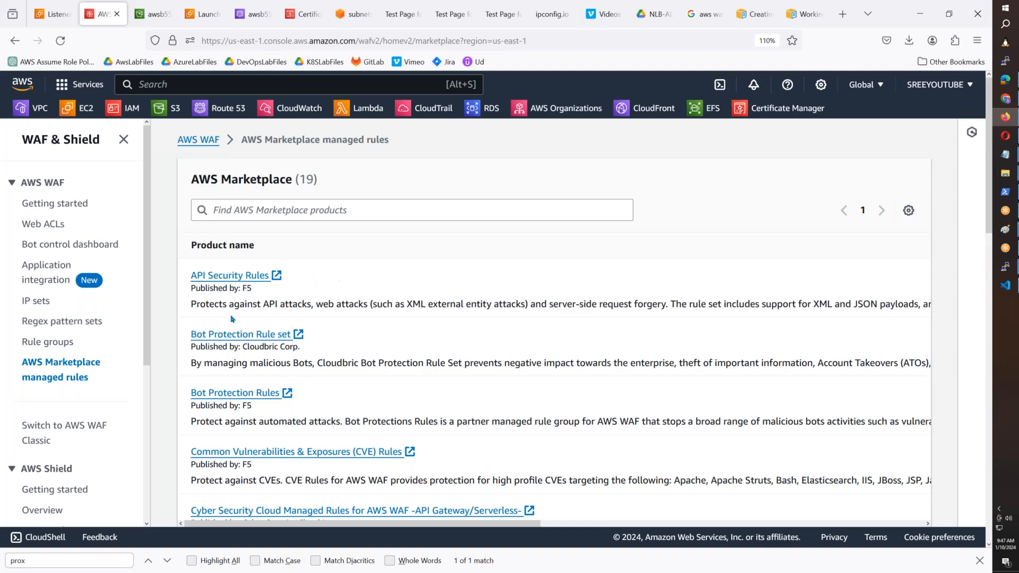
{"action": "scroll", "coordinate": [103, 386], "scroll_direction": "down", "scroll_amount": 3}
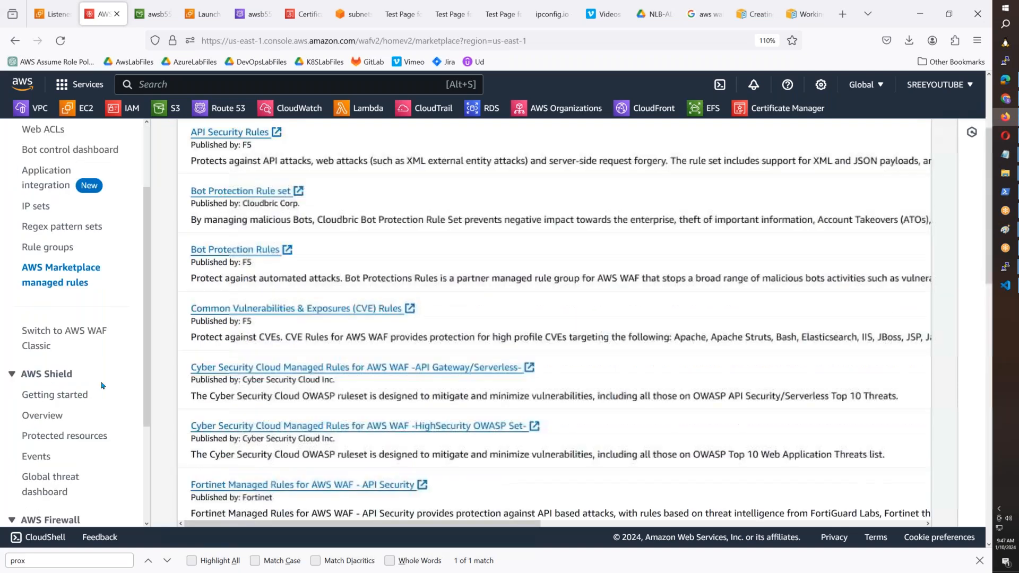
{"action": "scroll", "coordinate": [103, 386], "scroll_direction": "down", "scroll_amount": 2}
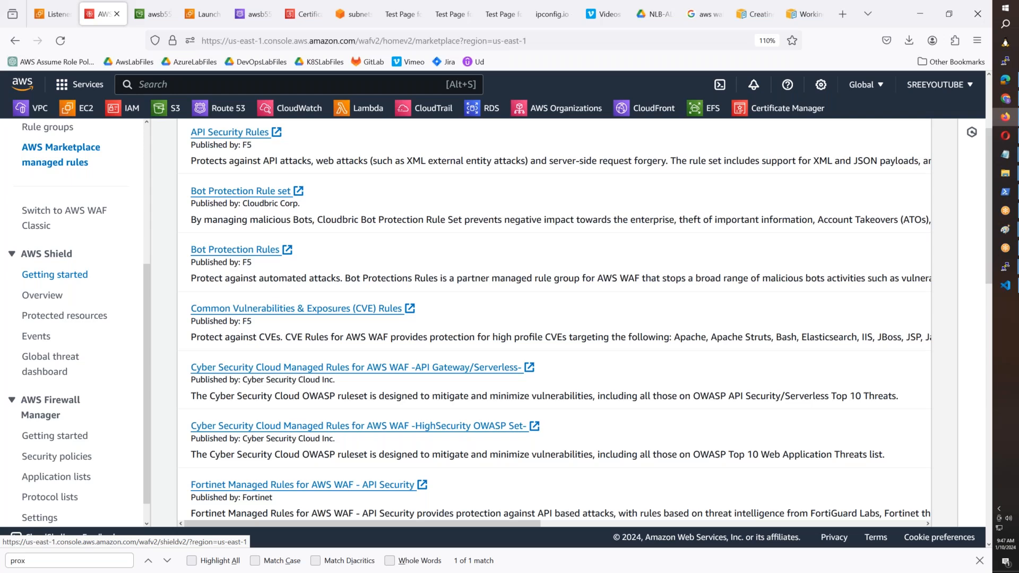
- Switch to the Notepad notes, add "DDoS" under the last Web Application Firewall(WAF) line, and return to the browser
{"action": "mouse_move", "coordinate": [1005, 154]}
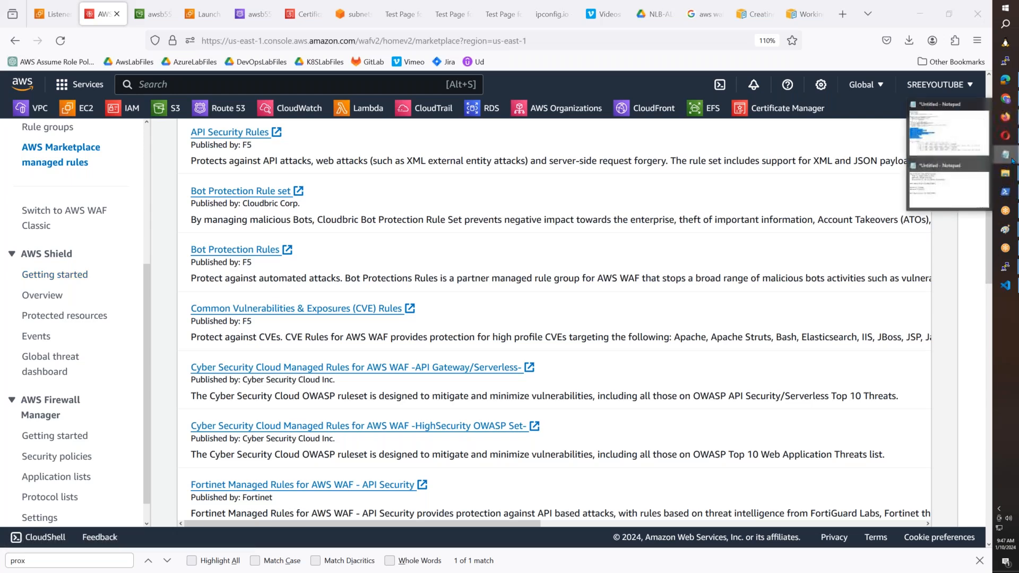
{"action": "left_click", "coordinate": [956, 186]}
{"action": "type", "text": "DD0"}
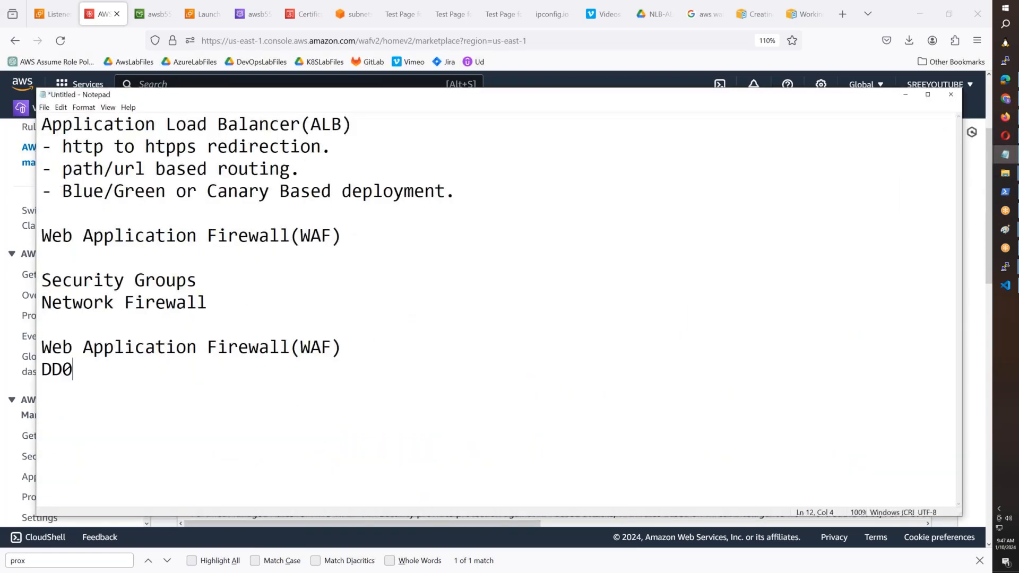
{"action": "key", "text": "BackSpace"}
{"action": "type", "text": "oS"}
{"action": "key", "text": "alt+Tab"}
- Open the AWS Firewall Manager getting started page and switch to the AWS Shield getting started page
{"action": "scroll", "coordinate": [75, 319], "scroll_direction": "down", "scroll_amount": 1}
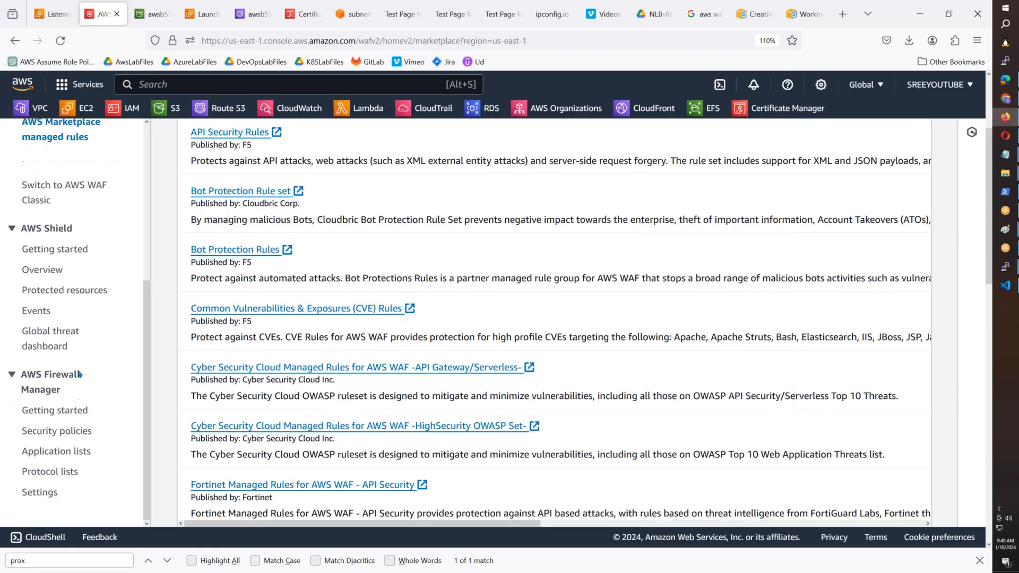
{"action": "left_click", "coordinate": [53, 411]}
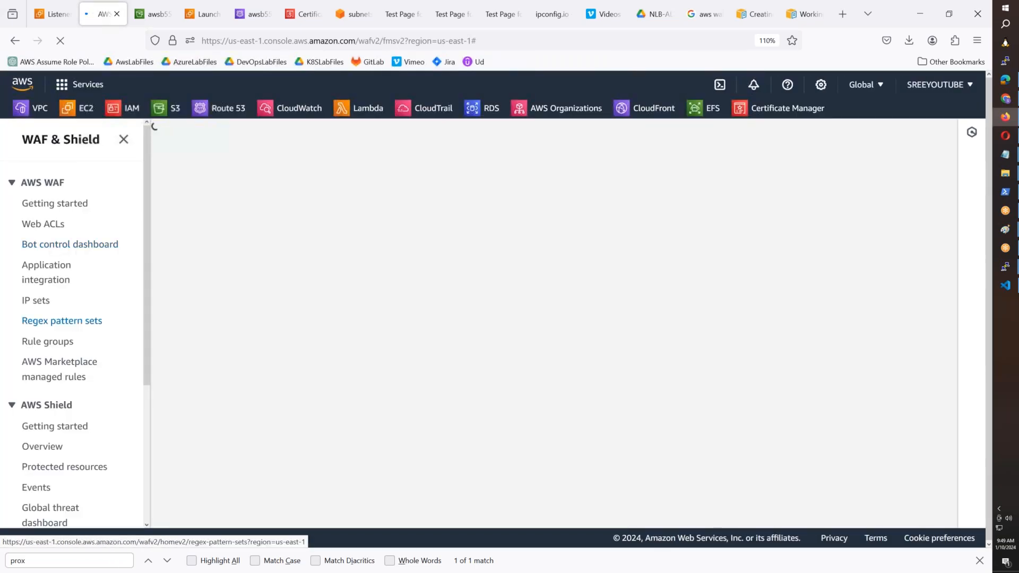
{"action": "scroll", "coordinate": [58, 321], "scroll_direction": "down", "scroll_amount": 3}
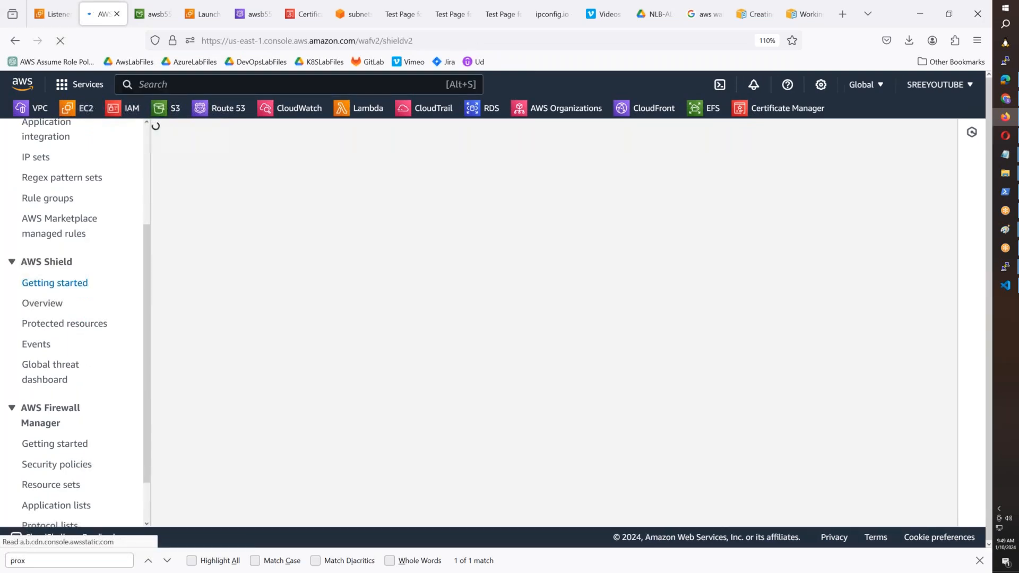
{"action": "left_click", "coordinate": [55, 283]}
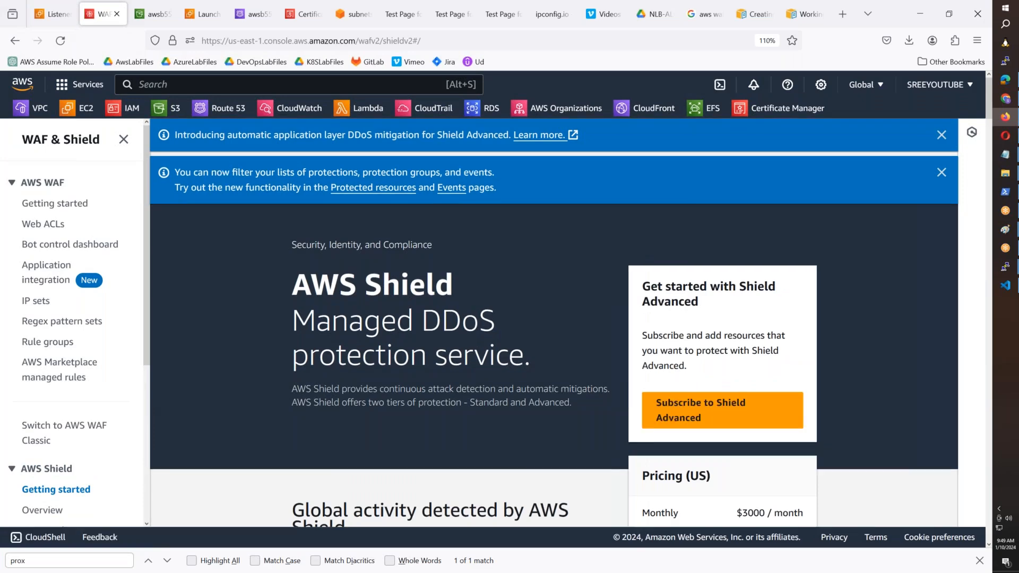
- Examine the AWS Shield page's Shield Advanced pricing, global activity map and last two weeks attack summary
{"action": "scroll", "coordinate": [204, 325], "scroll_direction": "down", "scroll_amount": 1}
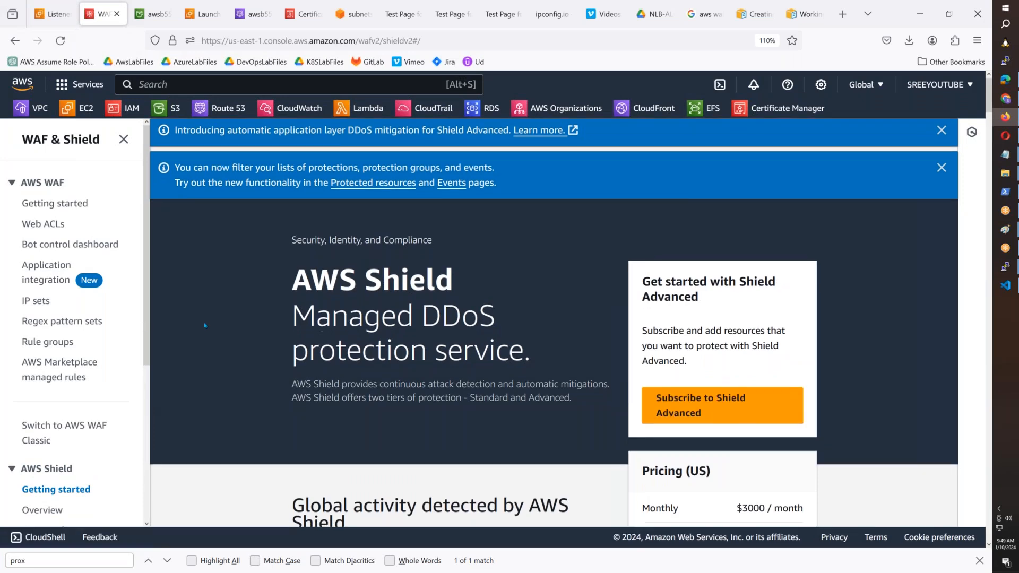
{"action": "scroll", "coordinate": [205, 326], "scroll_direction": "down", "scroll_amount": 3}
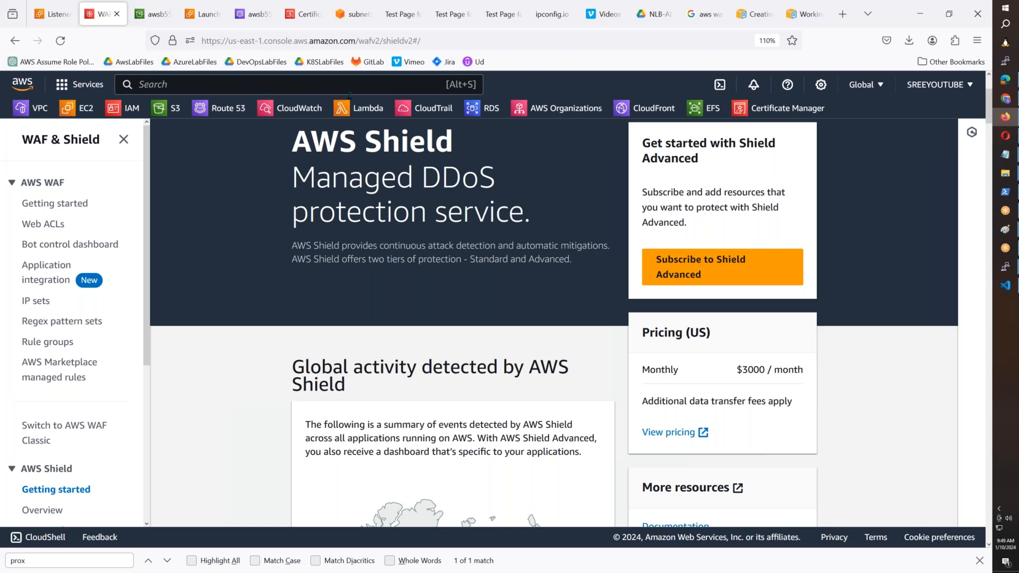
{"action": "scroll", "coordinate": [64, 304], "scroll_direction": "down", "scroll_amount": 3}
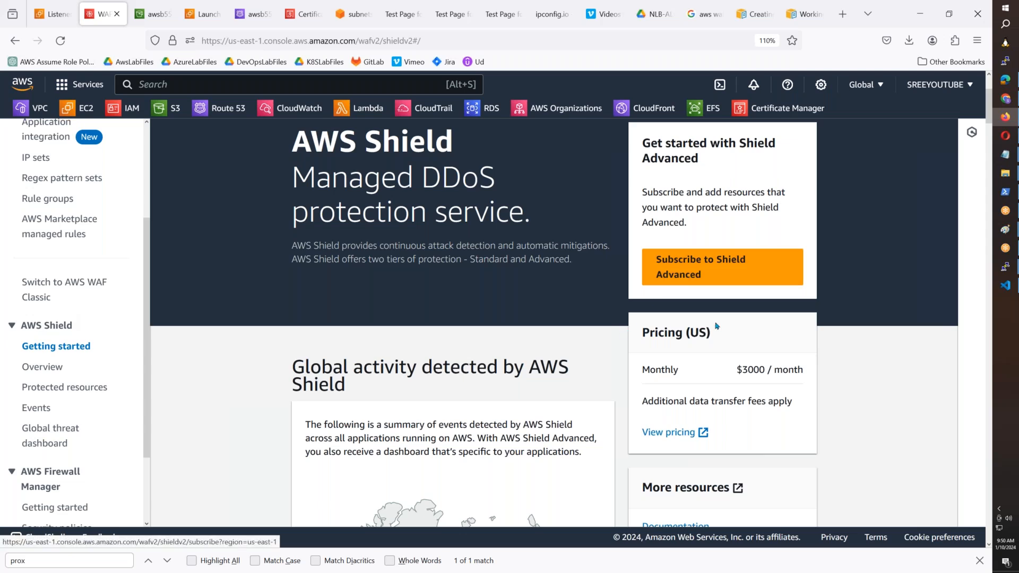
{"action": "scroll", "coordinate": [717, 326], "scroll_direction": "down", "scroll_amount": 6}
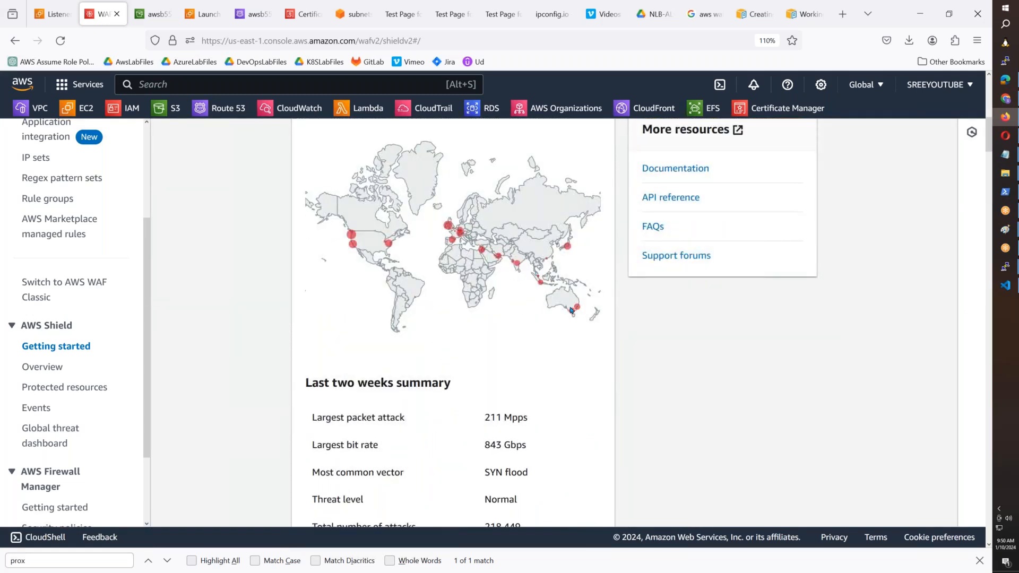
{"action": "scroll", "coordinate": [130, 452], "scroll_direction": "up", "scroll_amount": 3}
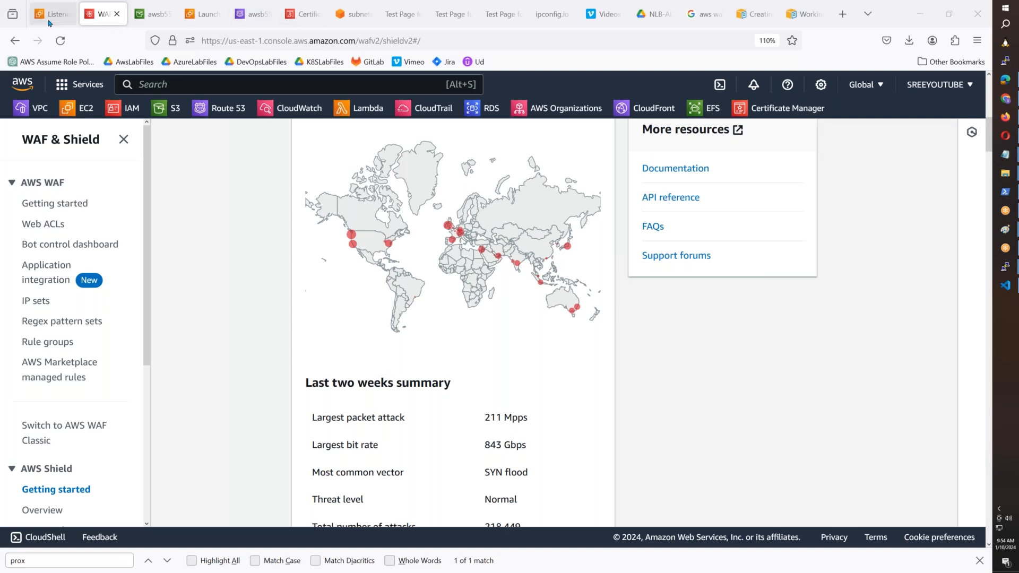
{"action": "scroll", "coordinate": [281, 222], "scroll_direction": "up", "scroll_amount": 5}
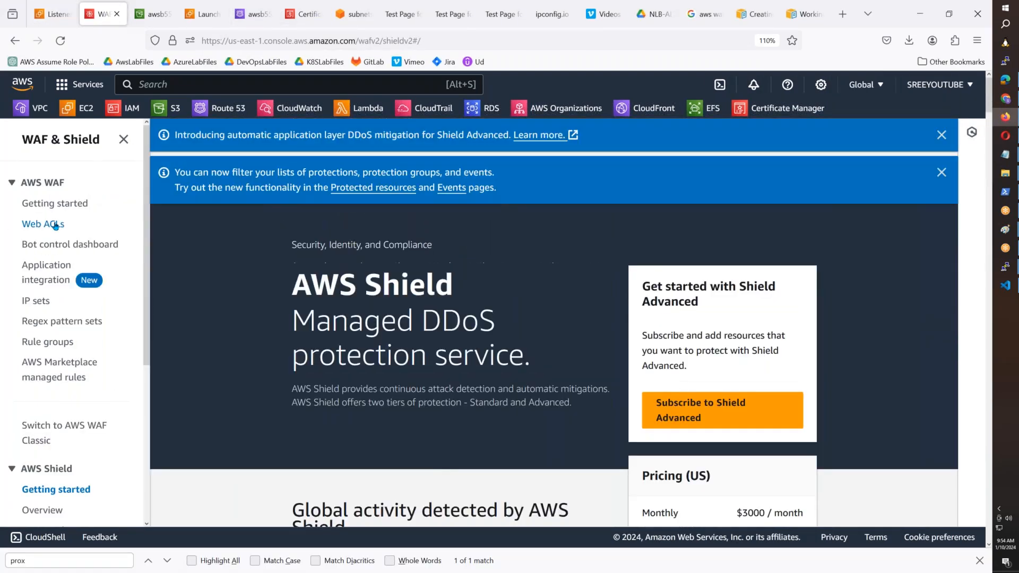
- Open the WAF web ACLs list, switch to the EC2 console and filter the instances list by "Running"
{"action": "left_click", "coordinate": [55, 225]}
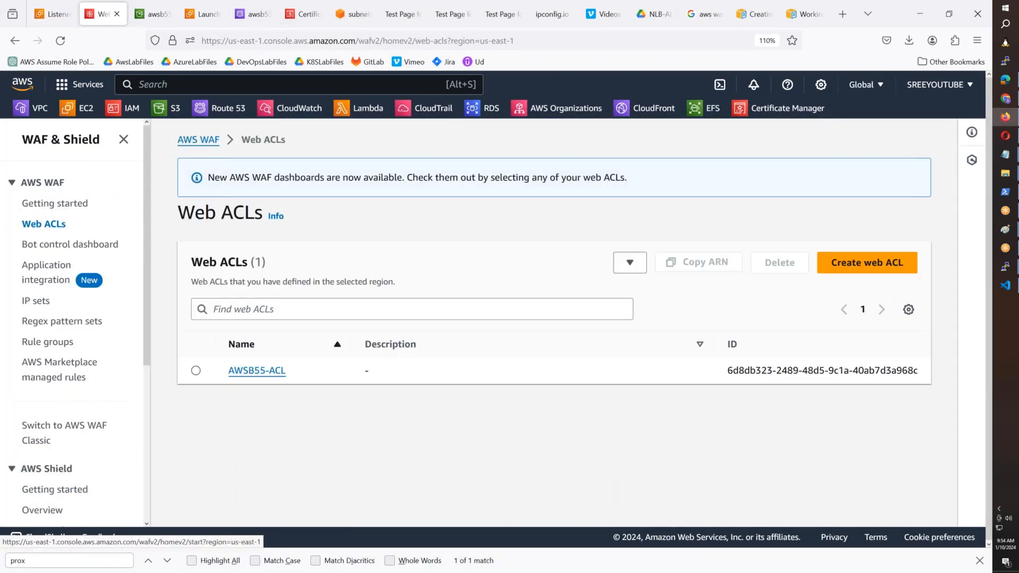
{"action": "left_click", "coordinate": [58, 24]}
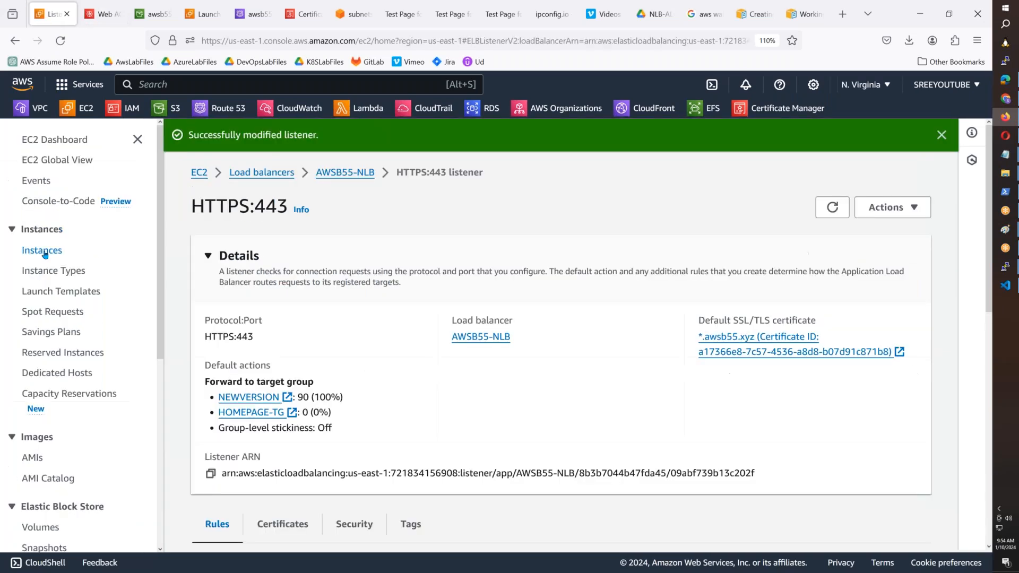
{"action": "left_click", "coordinate": [45, 250]}
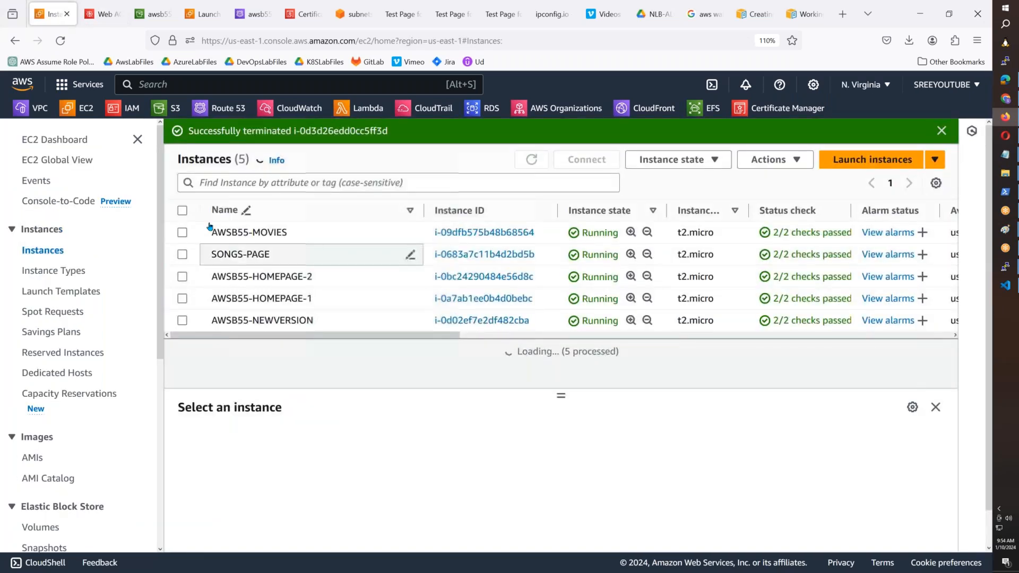
{"action": "left_click", "coordinate": [297, 183]}
{"action": "type", "text": "Running"}
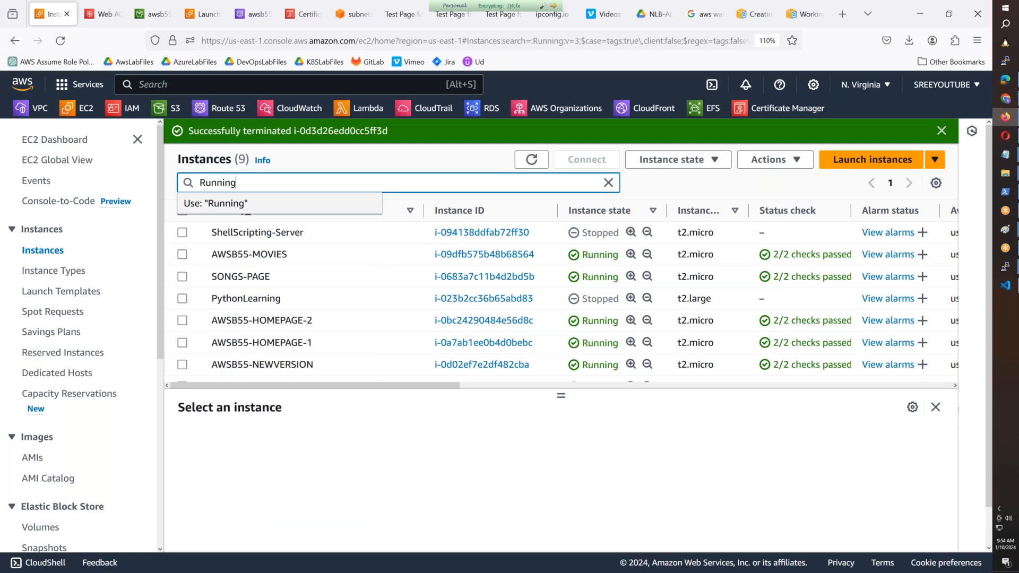
{"action": "key", "text": "Return"}
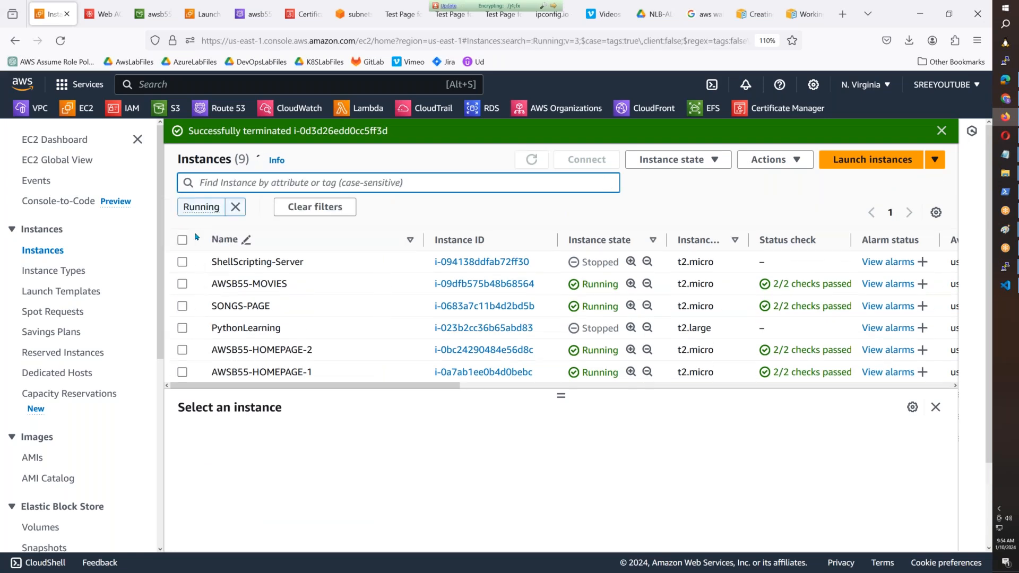
- Select all the instances in the filtered list, including AWSB55-MOVIES and SONGS-PAGE, and terminate them
{"action": "left_click", "coordinate": [182, 240]}
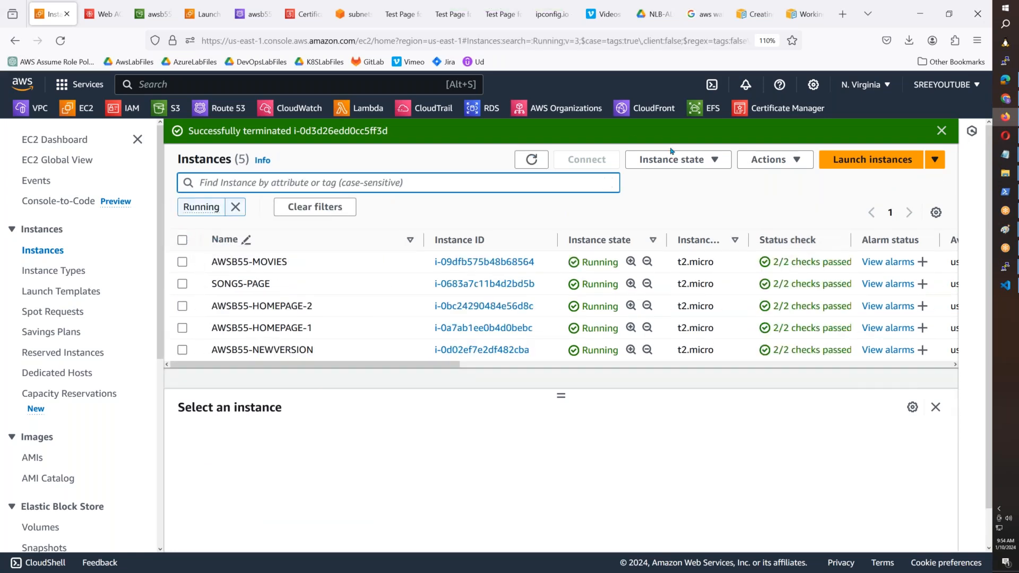
{"action": "left_click", "coordinate": [682, 160]}
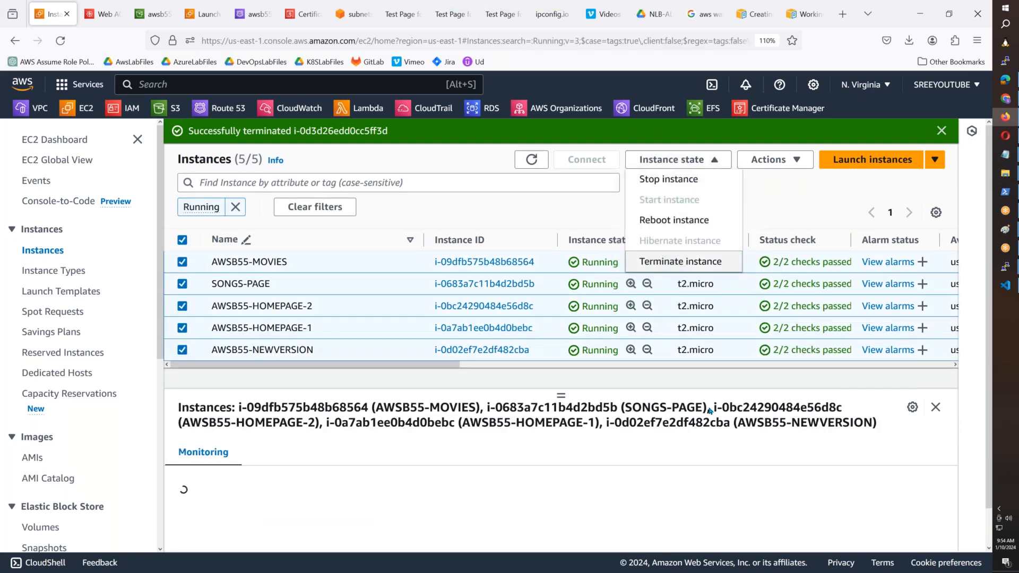
{"action": "left_click", "coordinate": [679, 262]}
{"action": "left_click", "coordinate": [791, 481]}
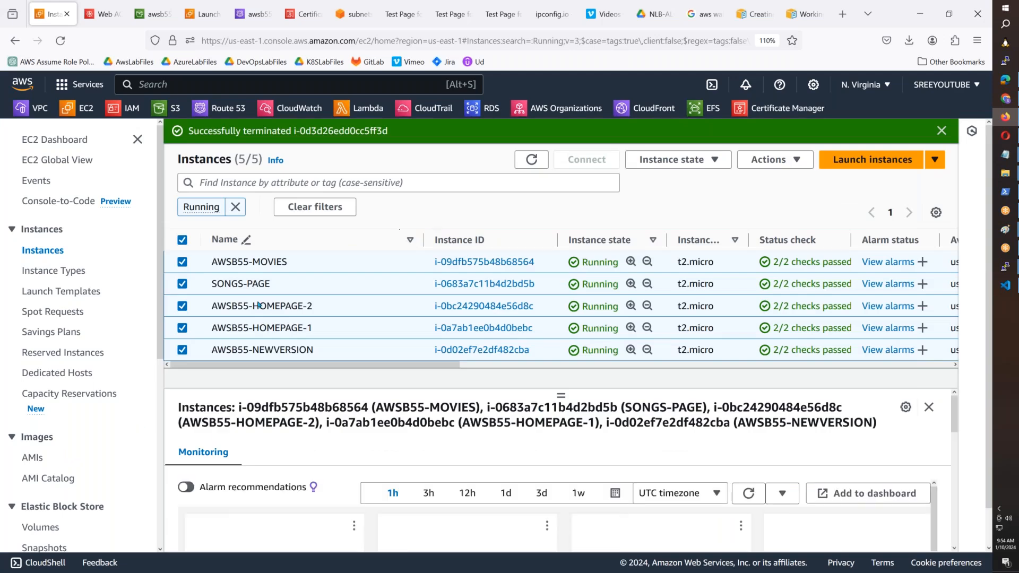
- Delete the AWSB55-NLB load balancer, entering "confirm" as the written consent
{"action": "scroll", "coordinate": [101, 402], "scroll_direction": "down", "scroll_amount": 6}
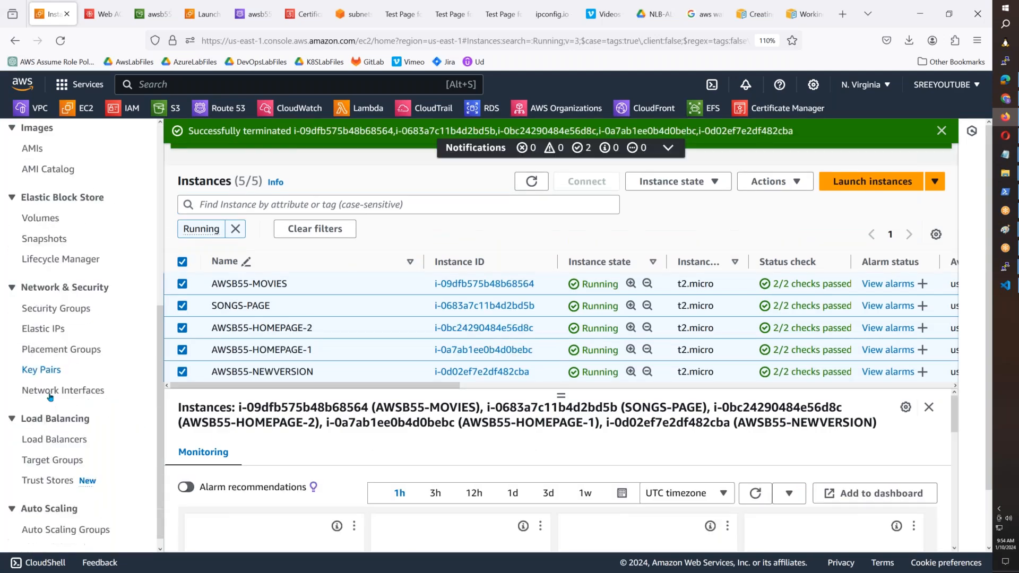
{"action": "left_click", "coordinate": [55, 430]}
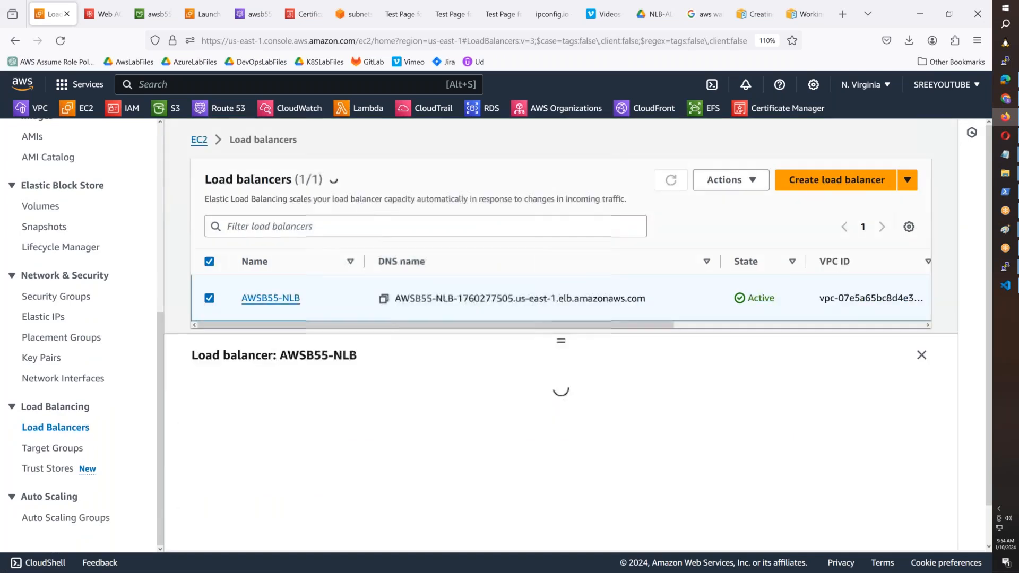
{"action": "left_click", "coordinate": [712, 179]}
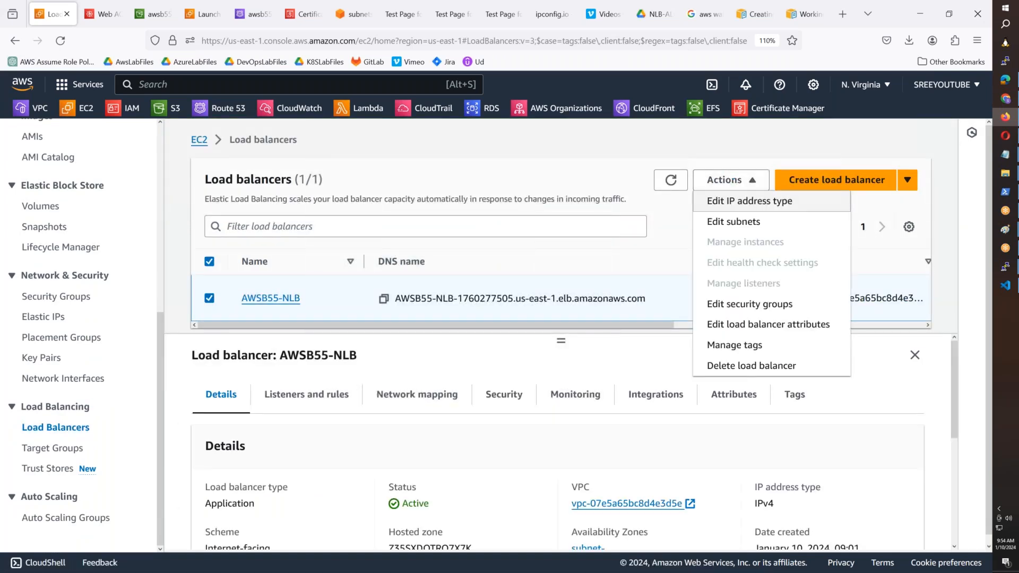
{"action": "left_click", "coordinate": [742, 366]}
{"action": "left_click", "coordinate": [499, 404]}
{"action": "type", "text": "confirm"}
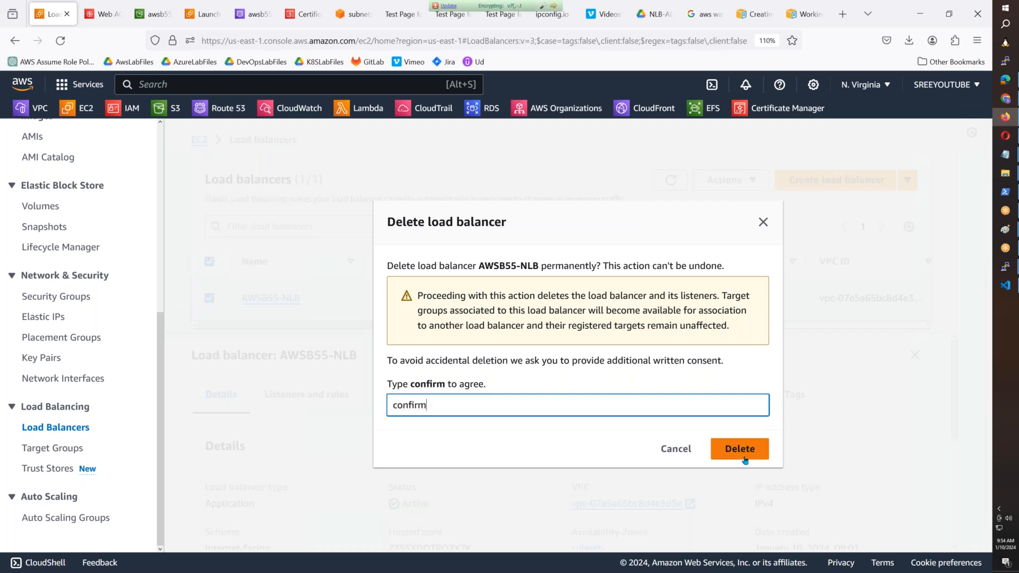
{"action": "left_click", "coordinate": [744, 456]}
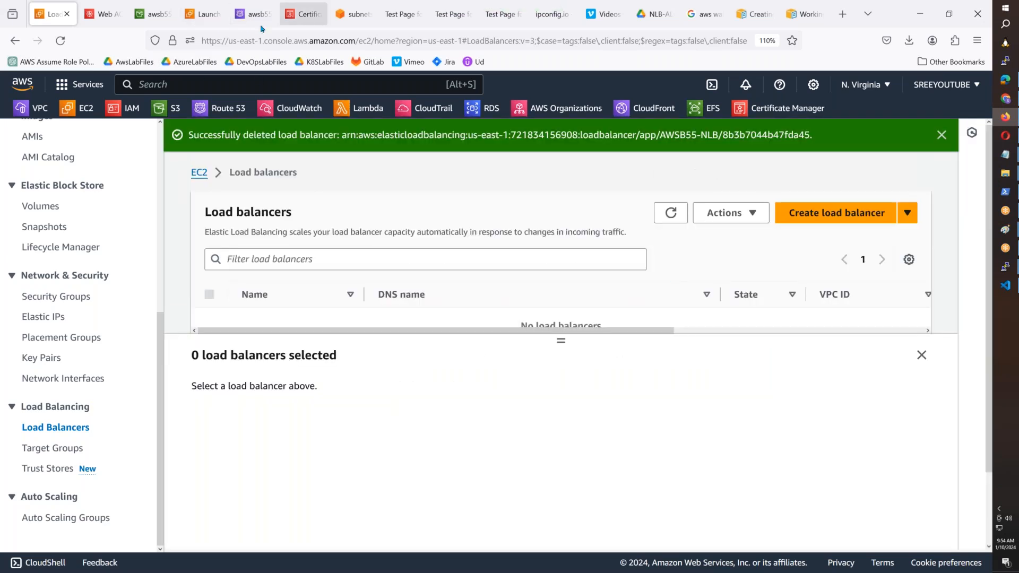
- Remove BlockFrequestHighRequests, BlockEdgeBrowser and AWS-AWSManagedRulesAnonymousIpList from the AWSB55-ACL web ACL, entering "delete" as confirmation
{"action": "left_click", "coordinate": [102, 14]}
{"action": "left_click", "coordinate": [258, 371]}
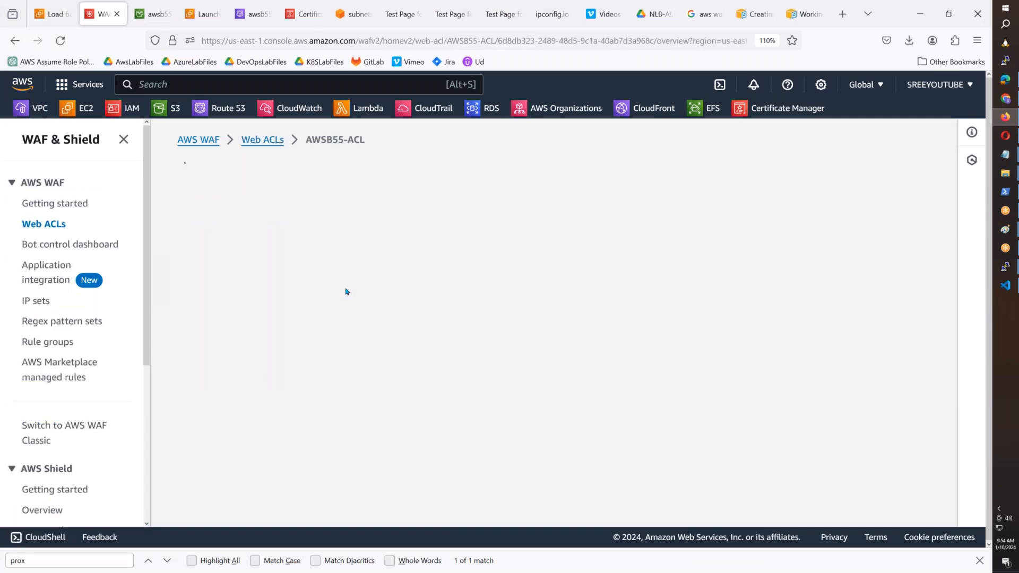
{"action": "left_click", "coordinate": [403, 214]}
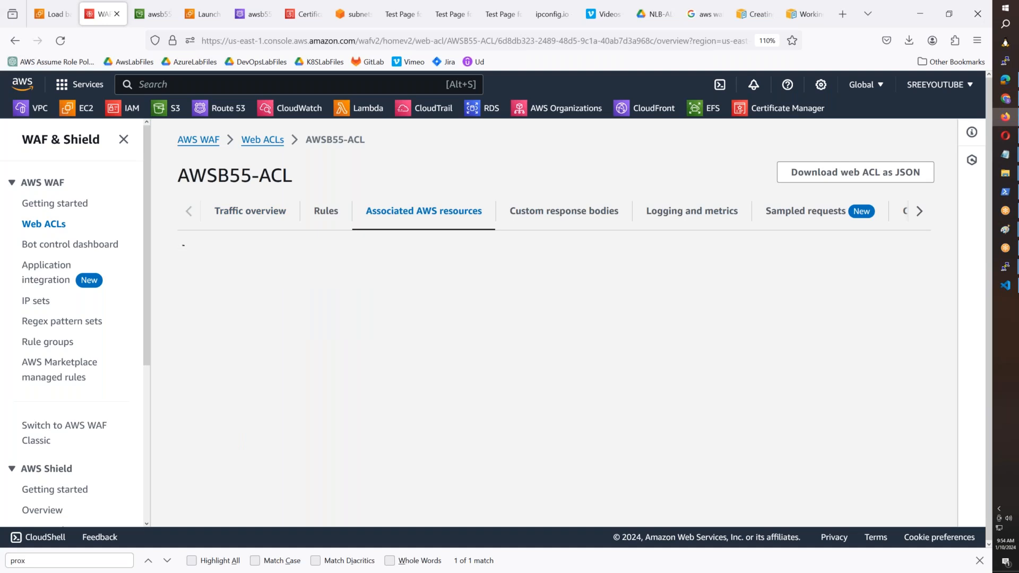
{"action": "left_click", "coordinate": [320, 208]}
{"action": "left_click", "coordinate": [196, 328]}
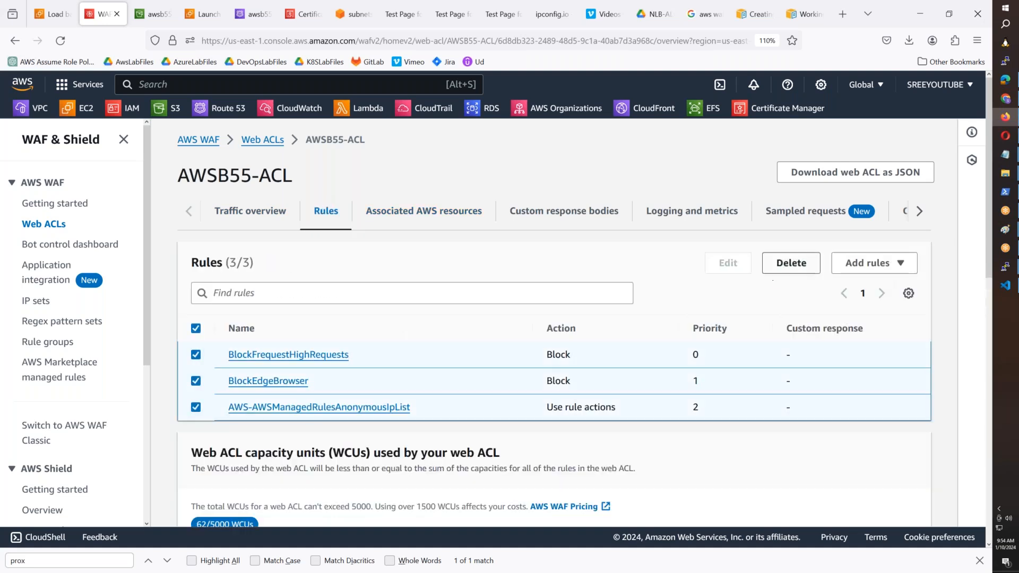
{"action": "left_click", "coordinate": [784, 268]}
{"action": "left_click", "coordinate": [463, 364]}
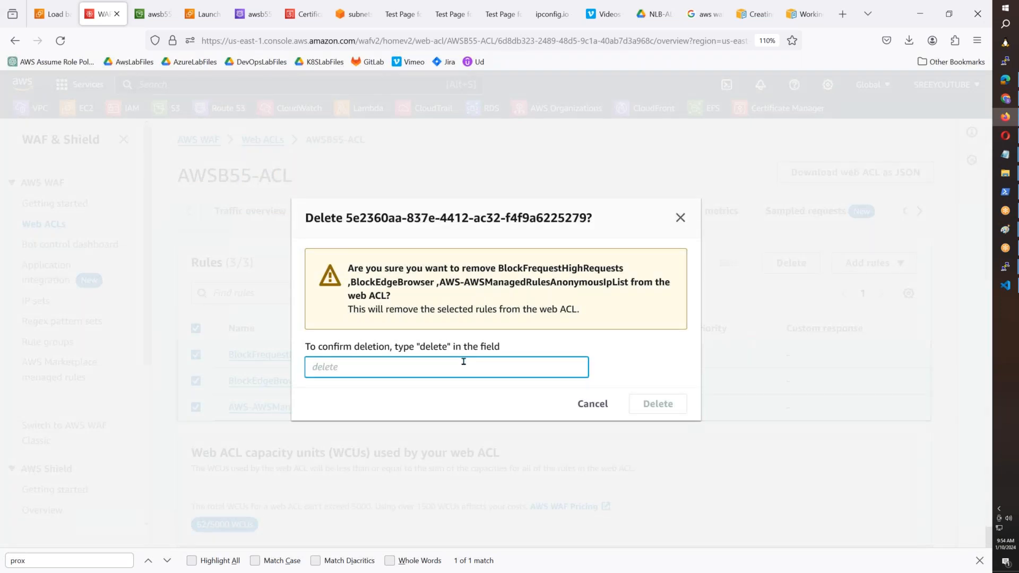
{"action": "type", "text": "delete"}
{"action": "left_click", "coordinate": [658, 404]}
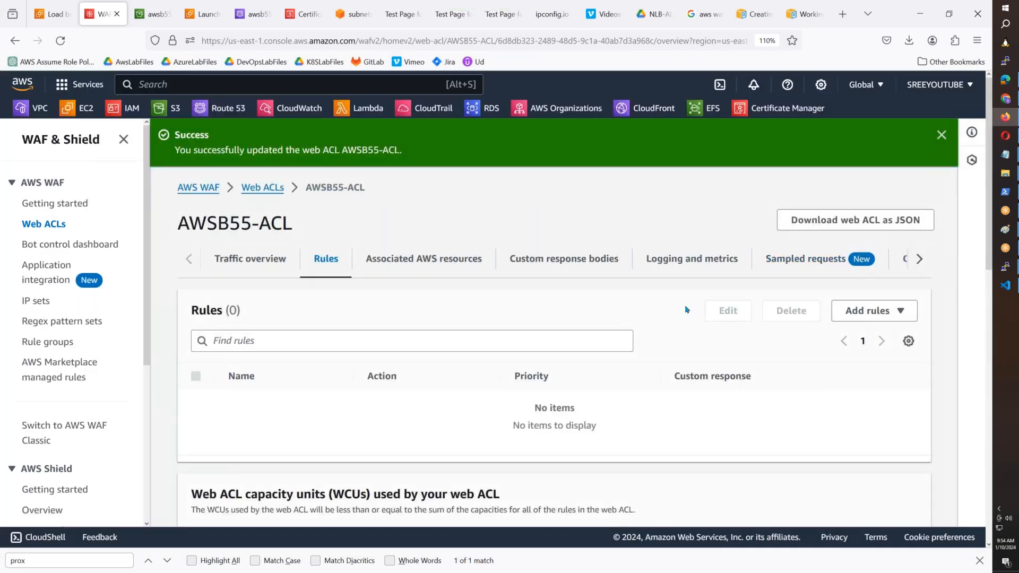
- Delete the AWSB55-ACL web ACL, entering "delete" as confirmation, and dismiss the notification and the page search bar
{"action": "left_click", "coordinate": [260, 188]}
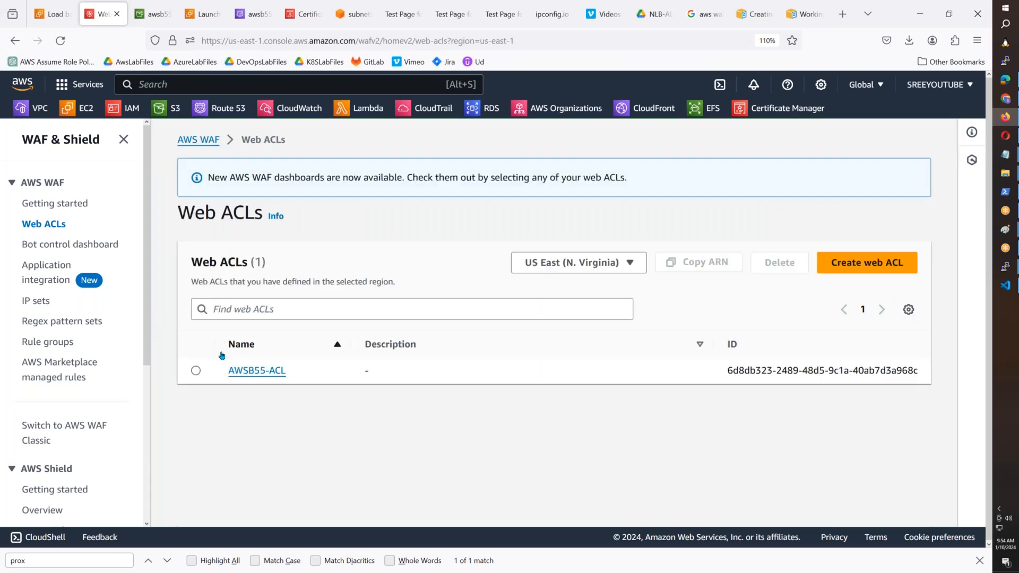
{"action": "left_click", "coordinate": [197, 371]}
{"action": "left_click", "coordinate": [771, 264]}
{"action": "left_click", "coordinate": [389, 366]}
{"action": "type", "text": "delete"}
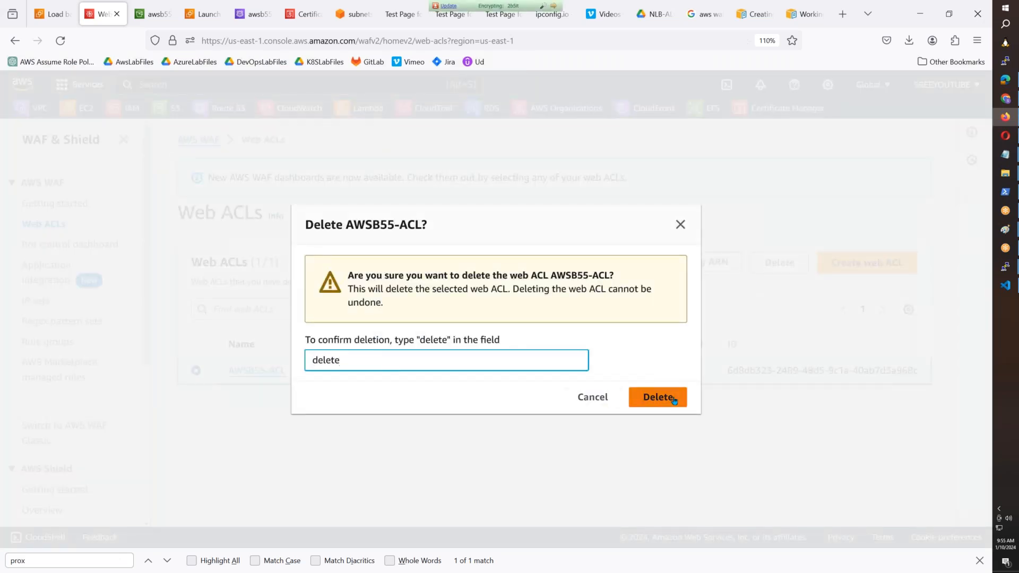
{"action": "left_click", "coordinate": [674, 400]}
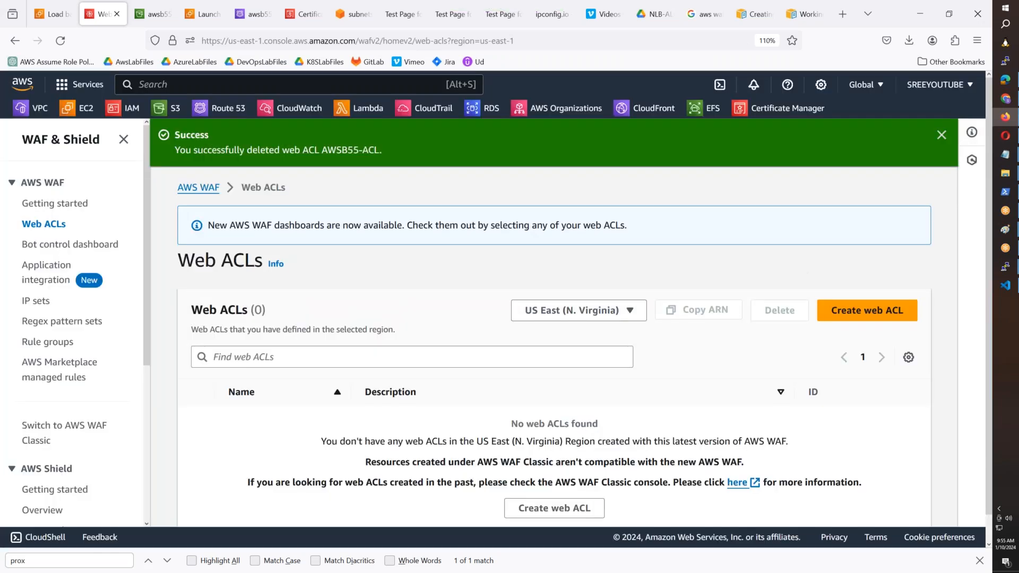
{"action": "left_click", "coordinate": [944, 137]}
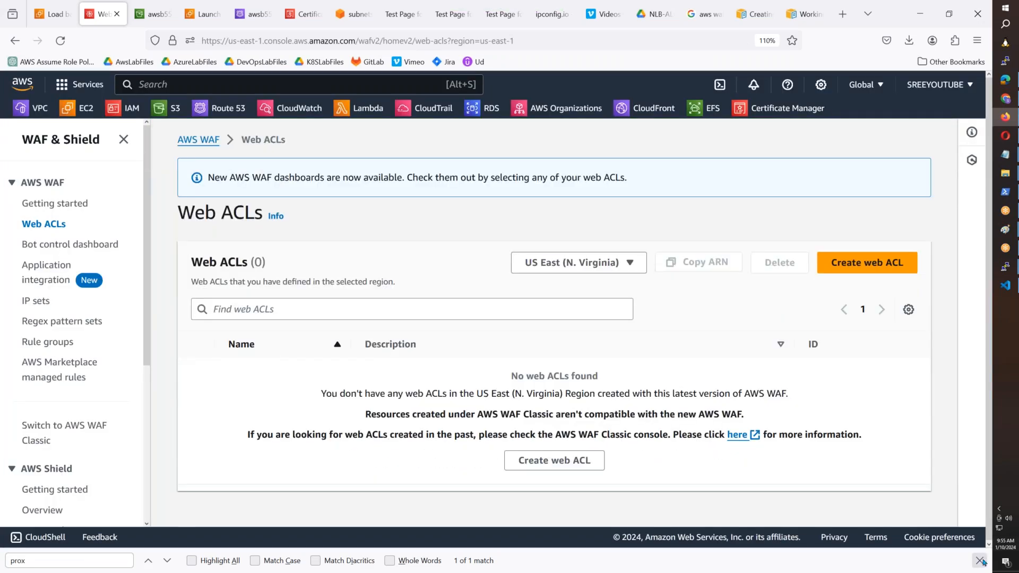
{"action": "key", "text": "Escape"}
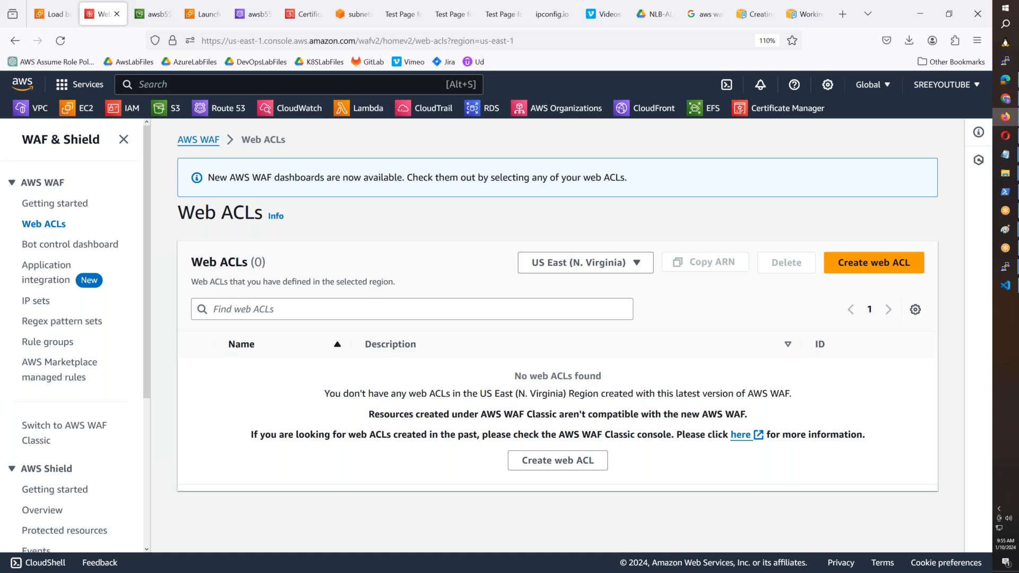
- Return to the EC2 console and open the list of Amazon Machine Images owned by the account
{"action": "left_click", "coordinate": [53, 13]}
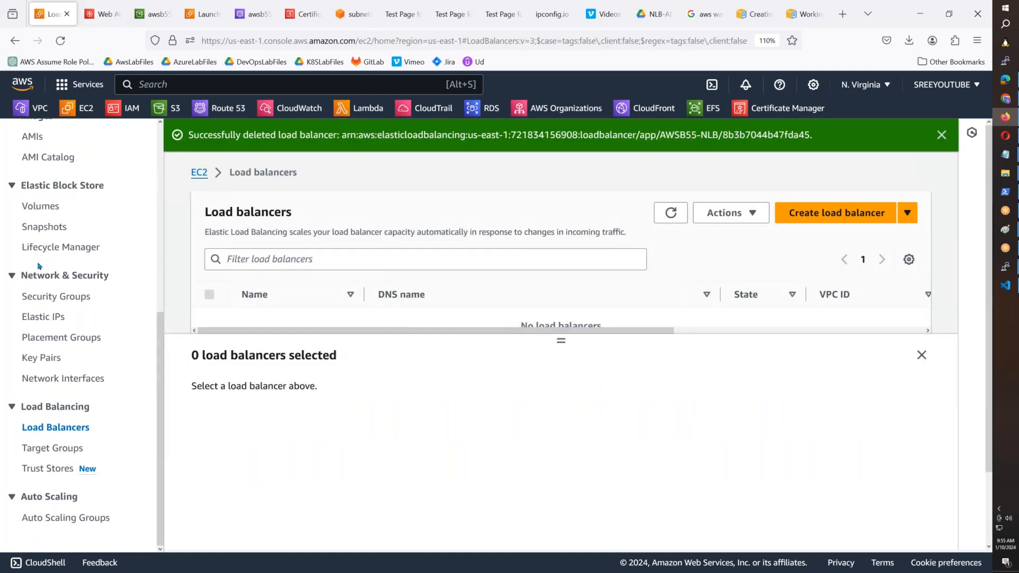
{"action": "scroll", "coordinate": [46, 321], "scroll_direction": "up", "scroll_amount": 3}
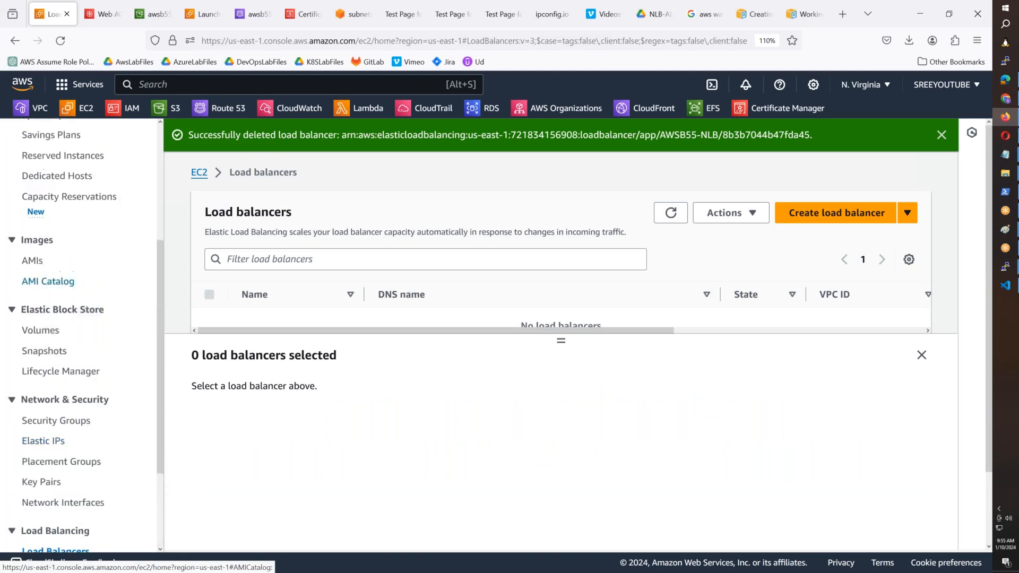
{"action": "left_click", "coordinate": [36, 261]}
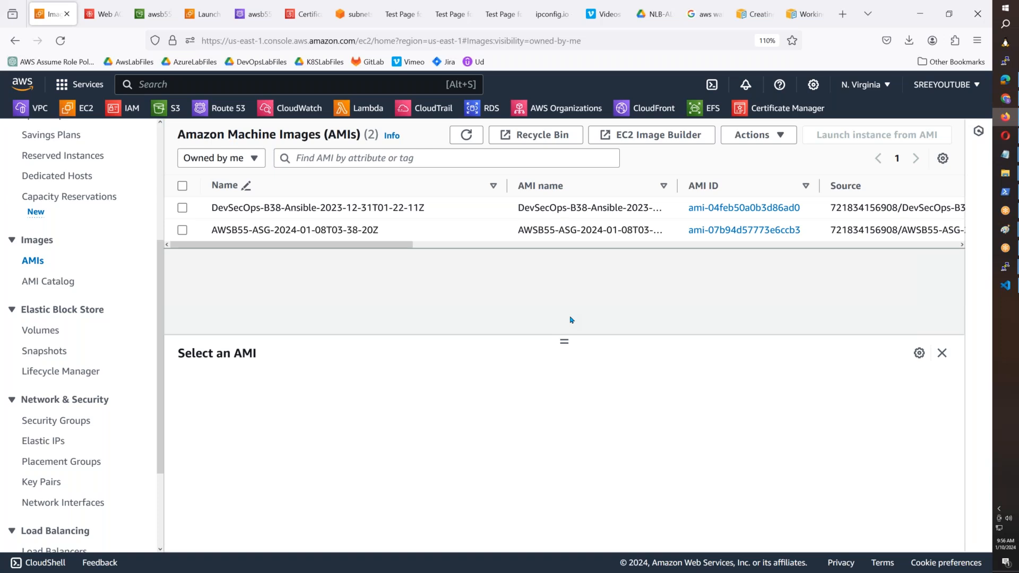
{"action": "left_click", "coordinate": [839, 18]}
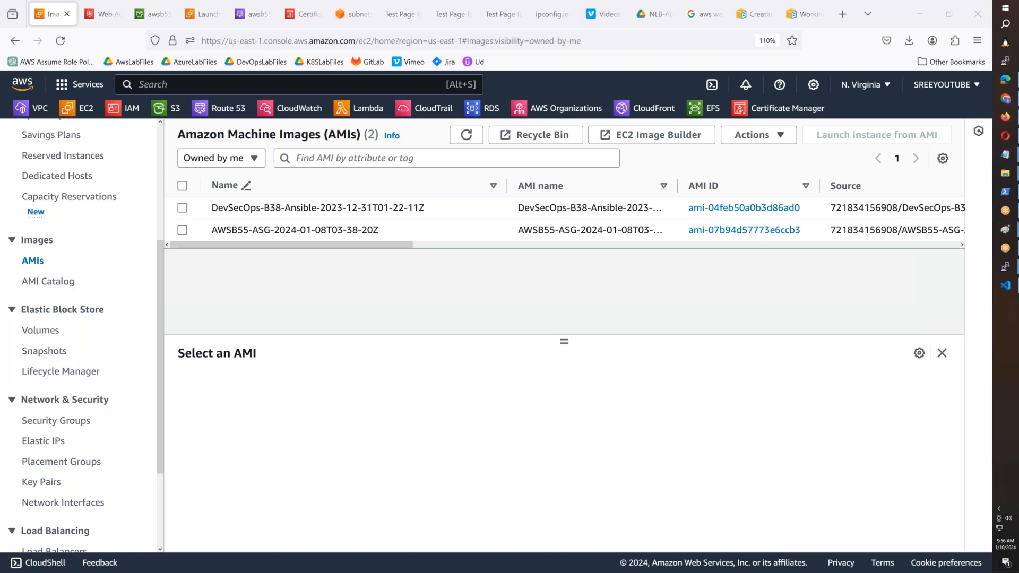
- Switch to Visual Studio Code, open alb-logs-s3-policy.json and examine the statement block of the S3 logs bucket policy
{"action": "left_click", "coordinate": [1003, 285]}
{"action": "left_click", "coordinate": [21, 47]}
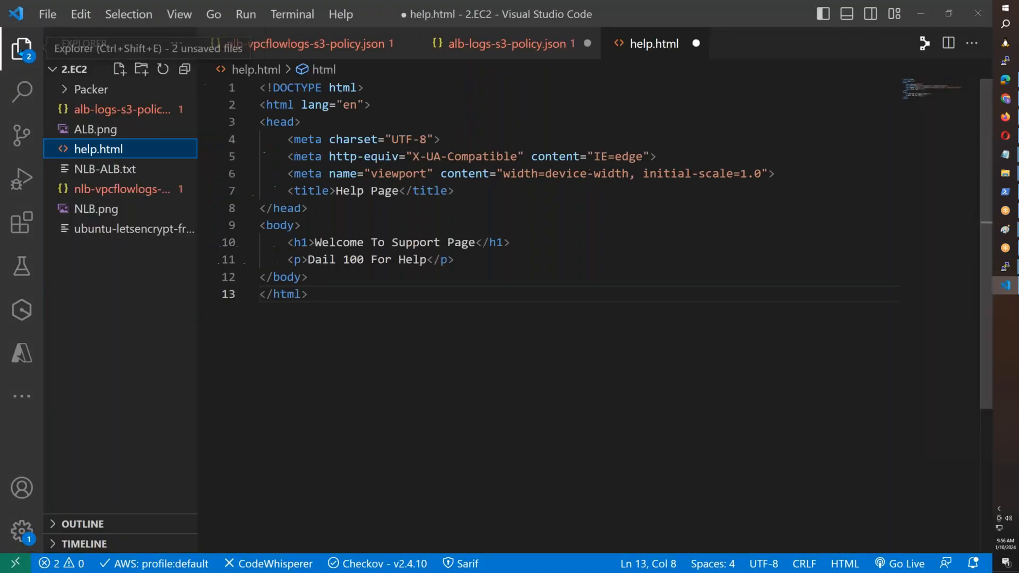
{"action": "left_click", "coordinate": [128, 110]}
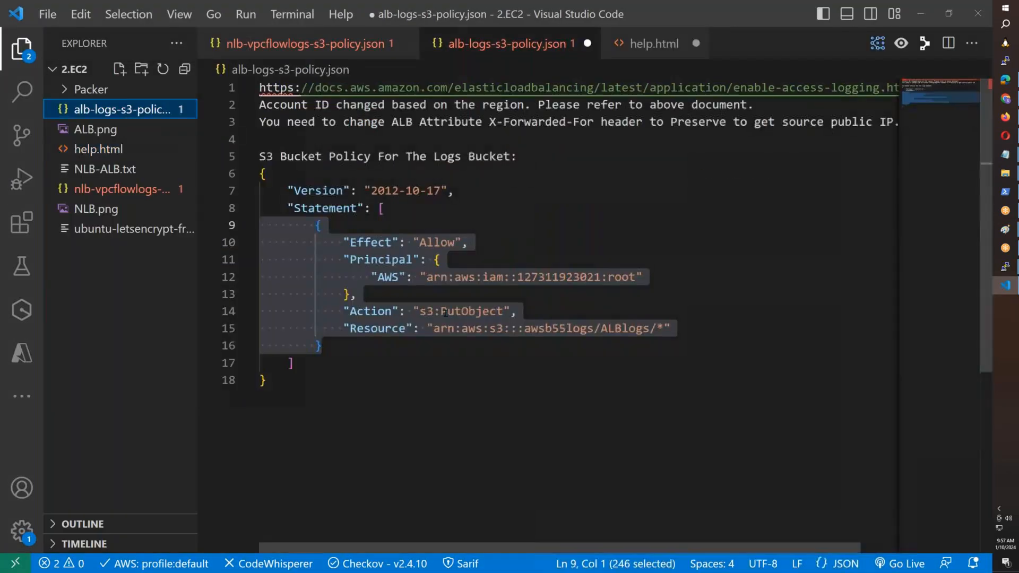
{"action": "left_click_drag", "start_coordinate": [295, 363], "coordinate": [208, 208]}
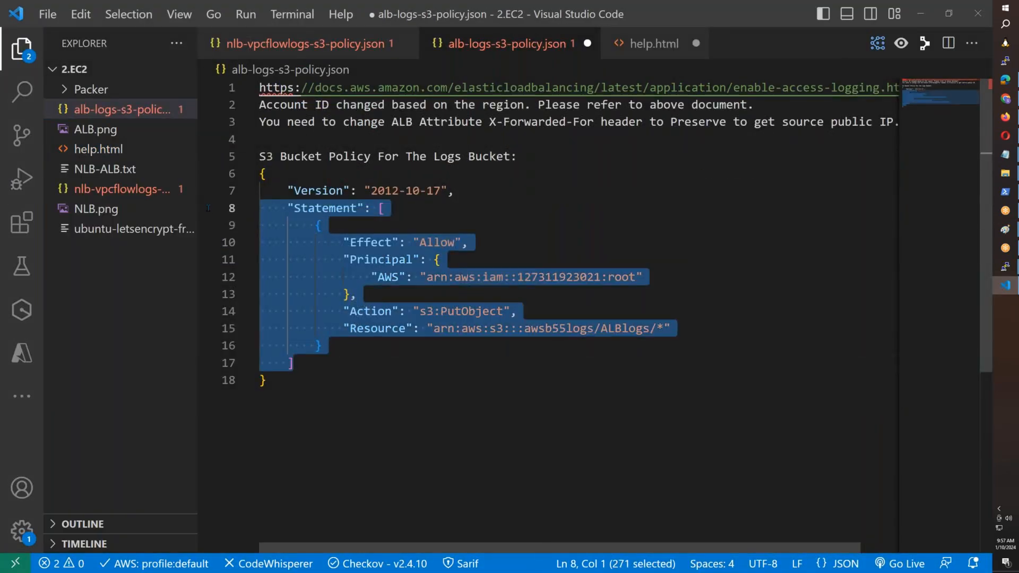
{"action": "left_click", "coordinate": [336, 346]}
{"action": "left_click_drag", "start_coordinate": [335, 346], "coordinate": [253, 229]}
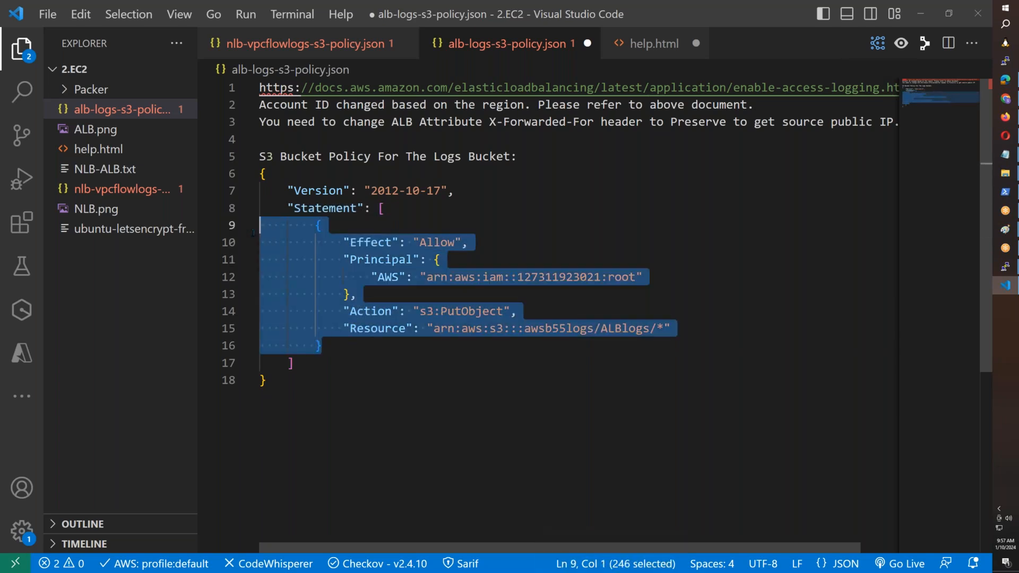
{"action": "left_click", "coordinate": [377, 278]}
{"action": "left_click_drag", "start_coordinate": [329, 346], "coordinate": [240, 227]}
{"action": "left_click", "coordinate": [335, 346]}
{"action": "left_click_drag", "start_coordinate": [335, 347], "coordinate": [257, 225]}
{"action": "left_click", "coordinate": [293, 363]}
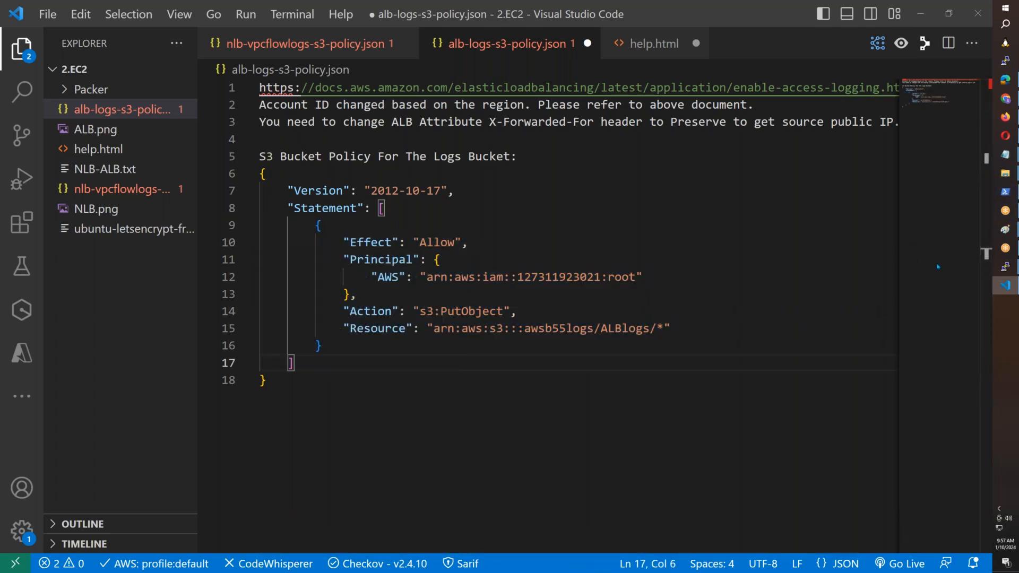
{"action": "left_click", "coordinate": [880, 240]}
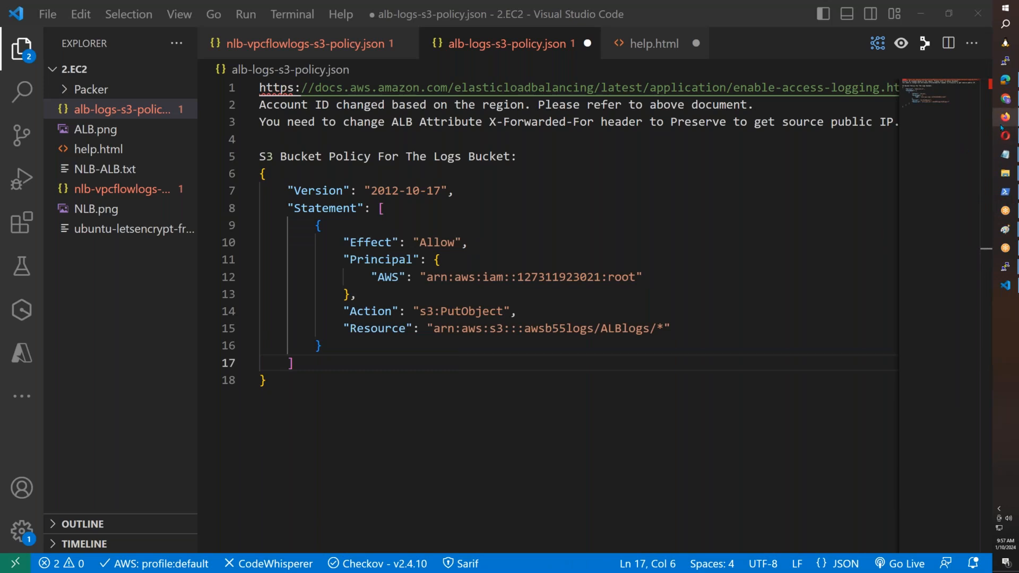
- Switch back to the browser's WAF console and open the AWS WAF getting started page
{"action": "mouse_move", "coordinate": [1005, 118]}
{"action": "left_click", "coordinate": [972, 130]}
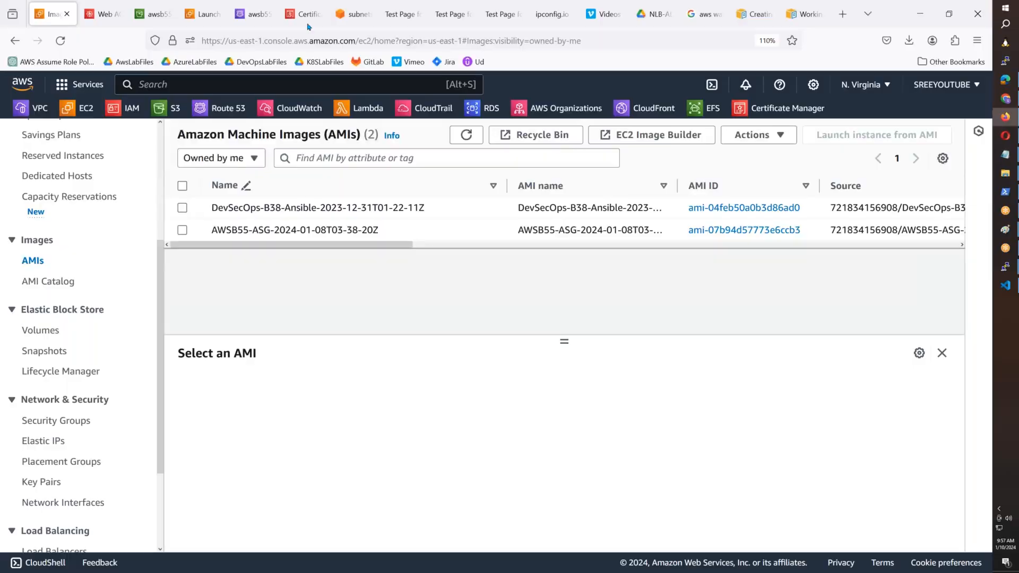
{"action": "left_click", "coordinate": [171, 16]}
{"action": "left_click", "coordinate": [93, 16]}
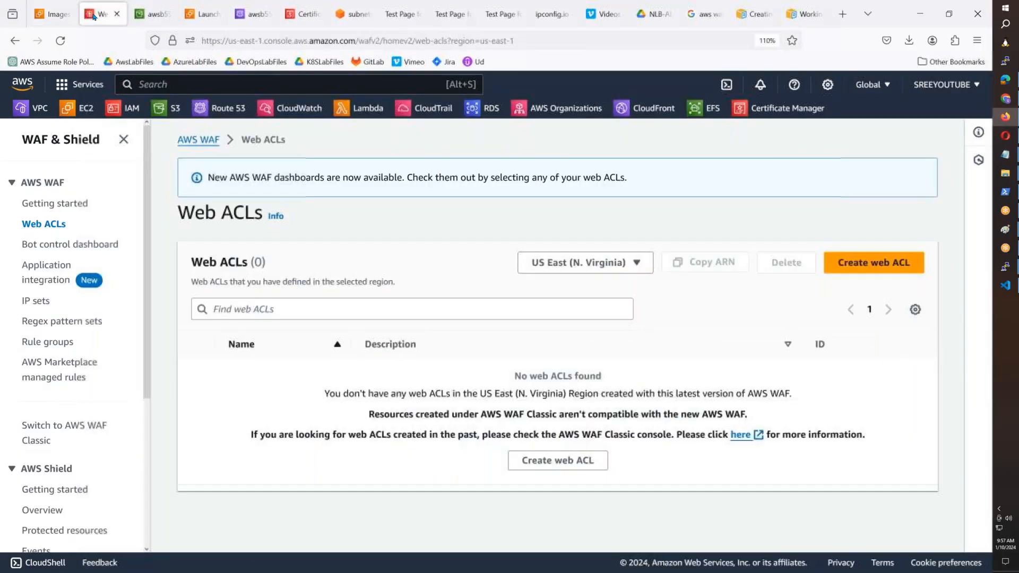
{"action": "left_click", "coordinate": [63, 212]}
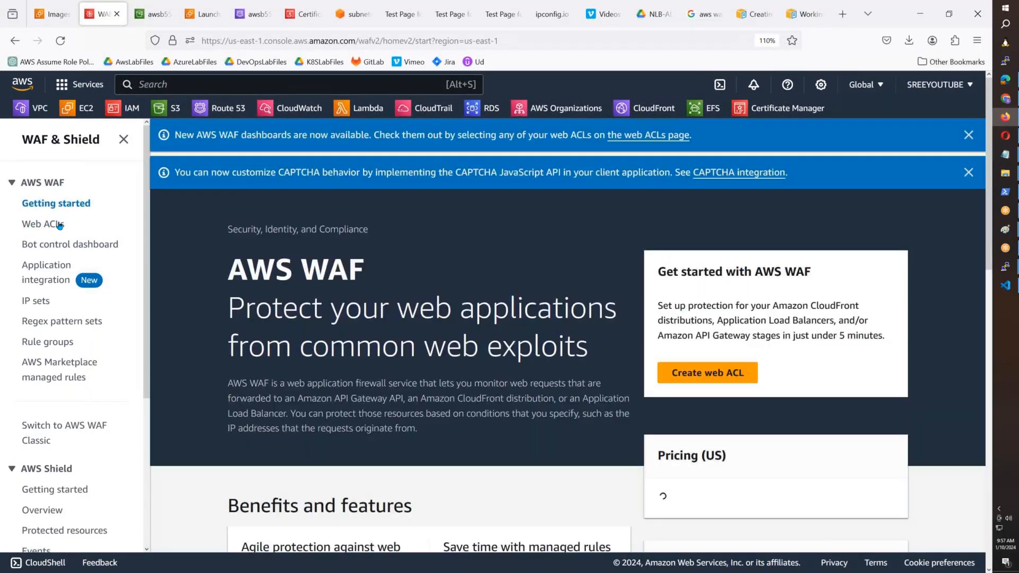